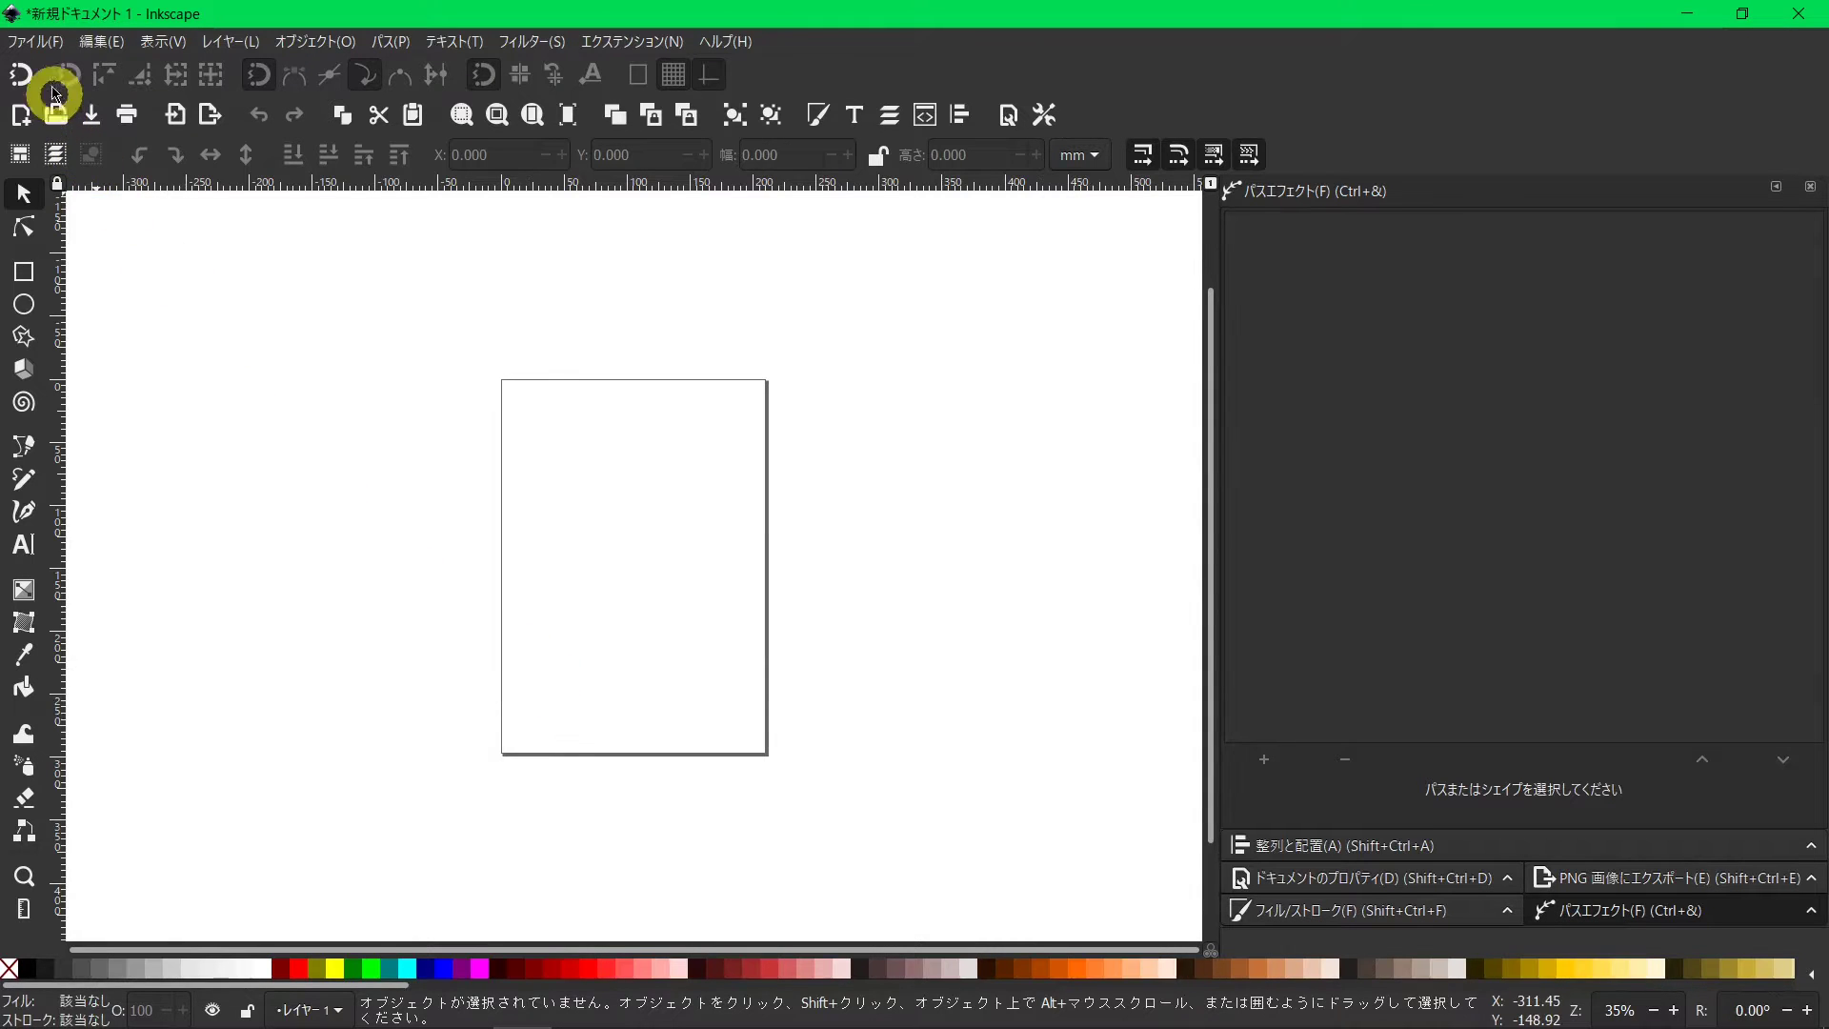
Hide the A4 page border in Document Properties and zoom the page to 1:1.
{"action": "left_click", "coordinate": [38, 42]}
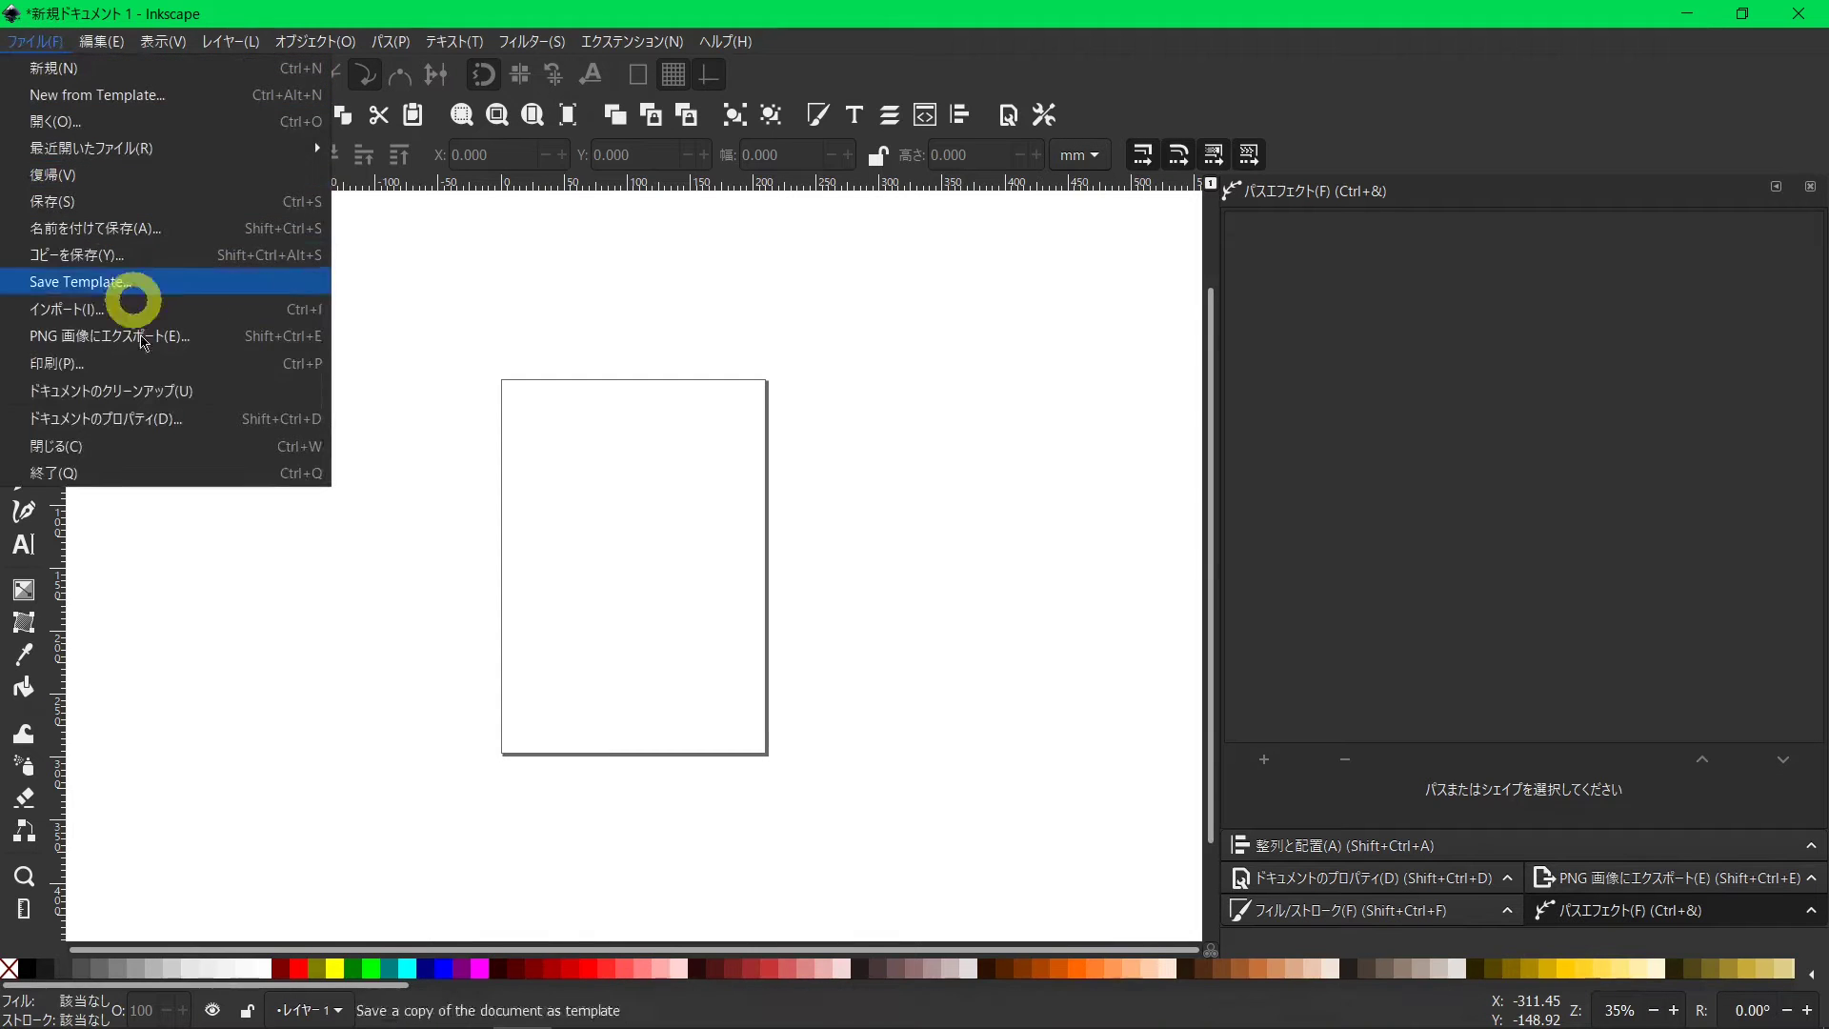
{"action": "left_click", "coordinate": [156, 423]}
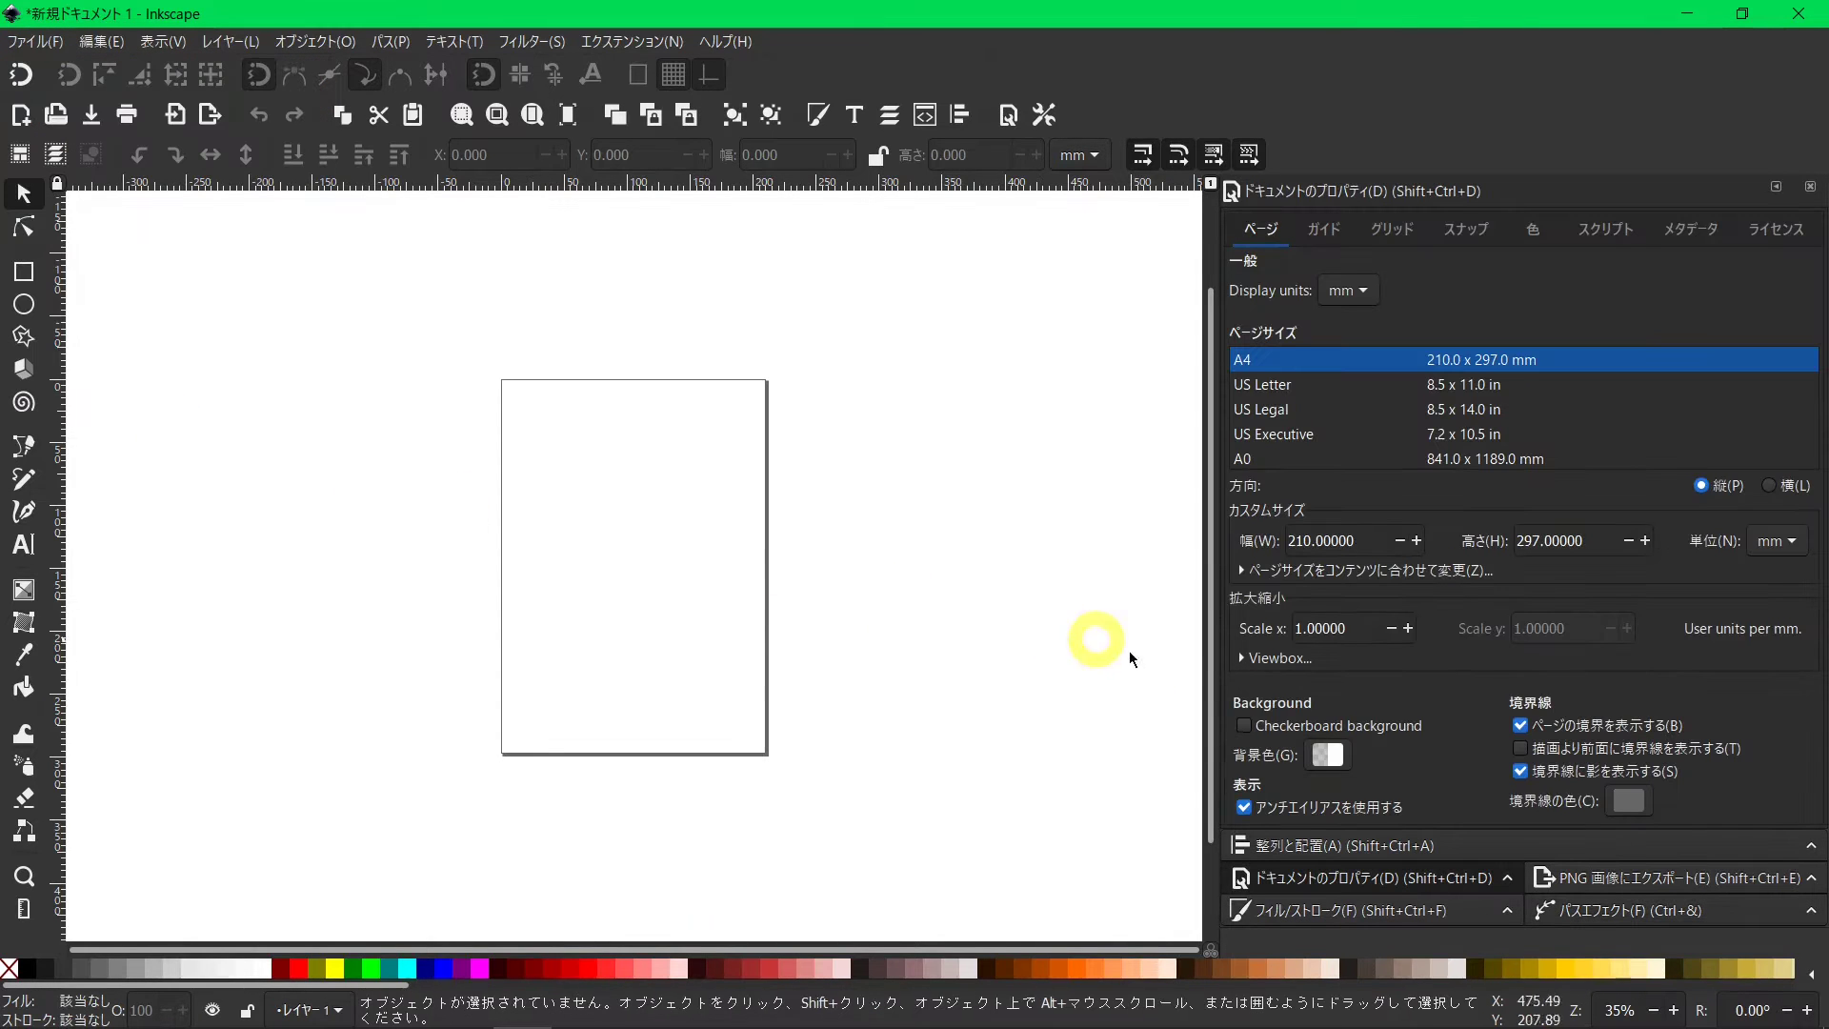
{"action": "left_click", "coordinate": [1520, 725]}
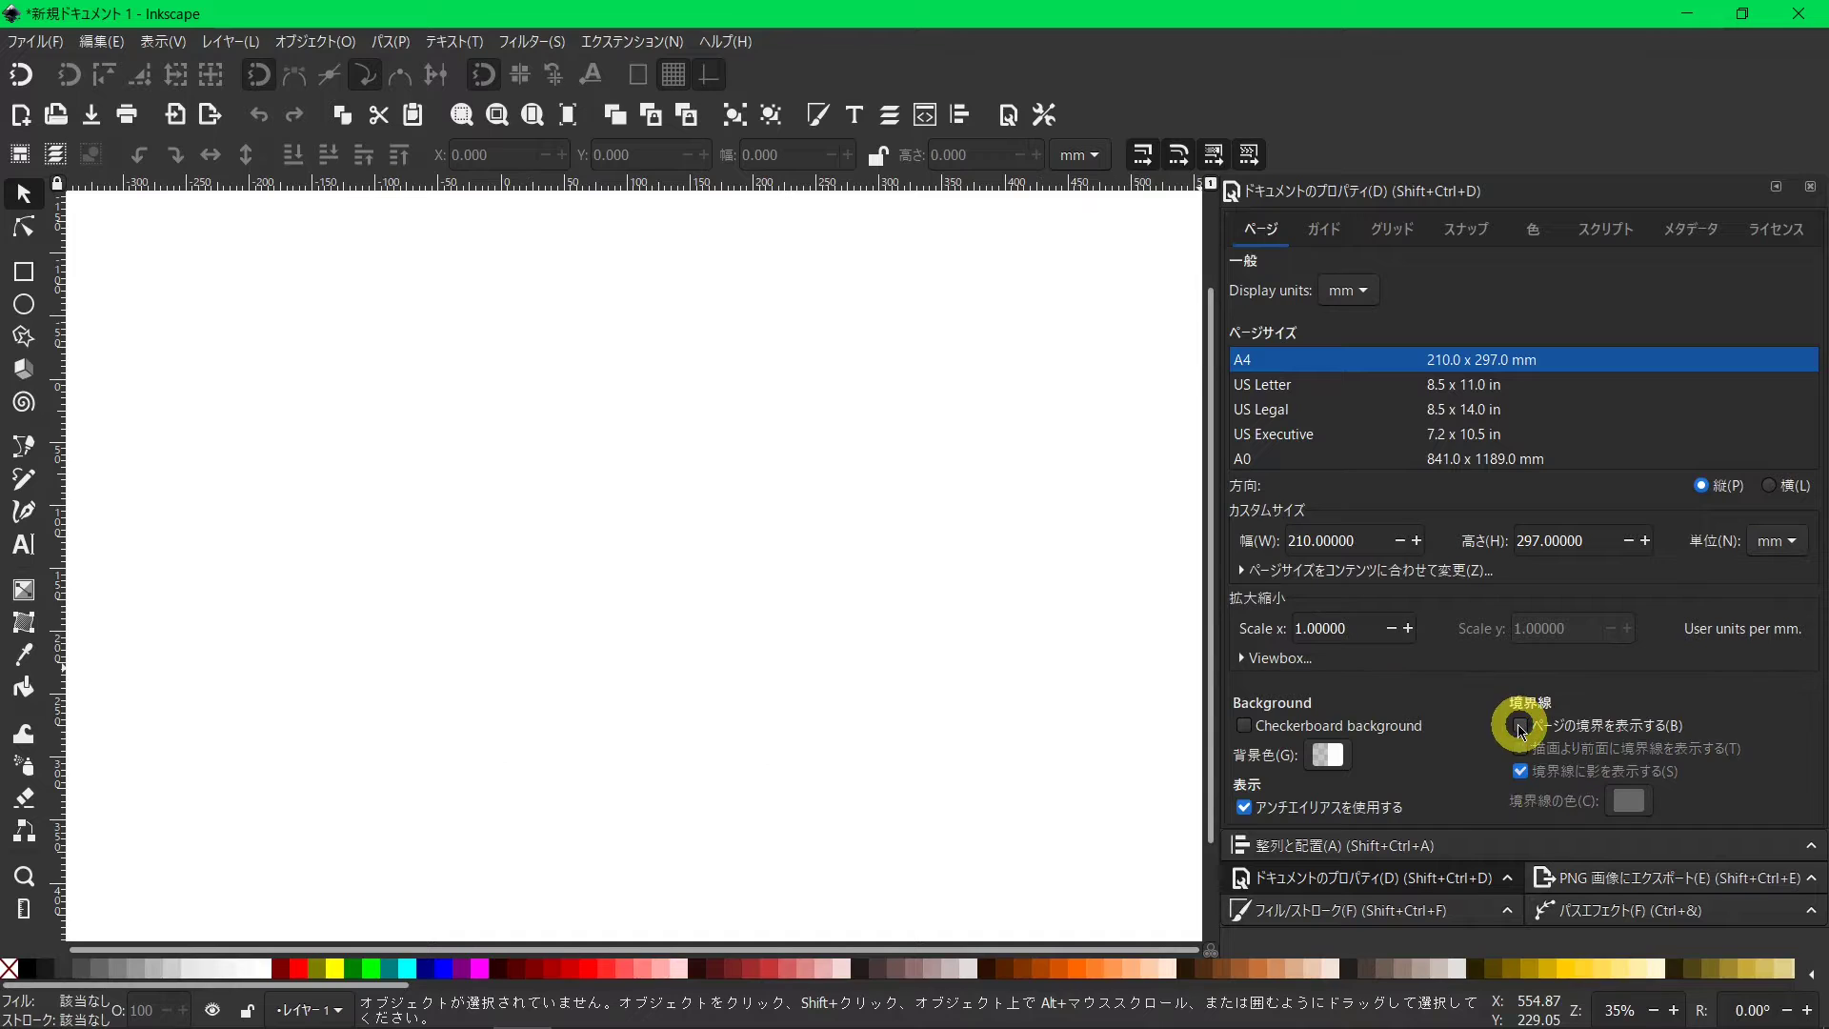
{"action": "left_click", "coordinate": [167, 43]}
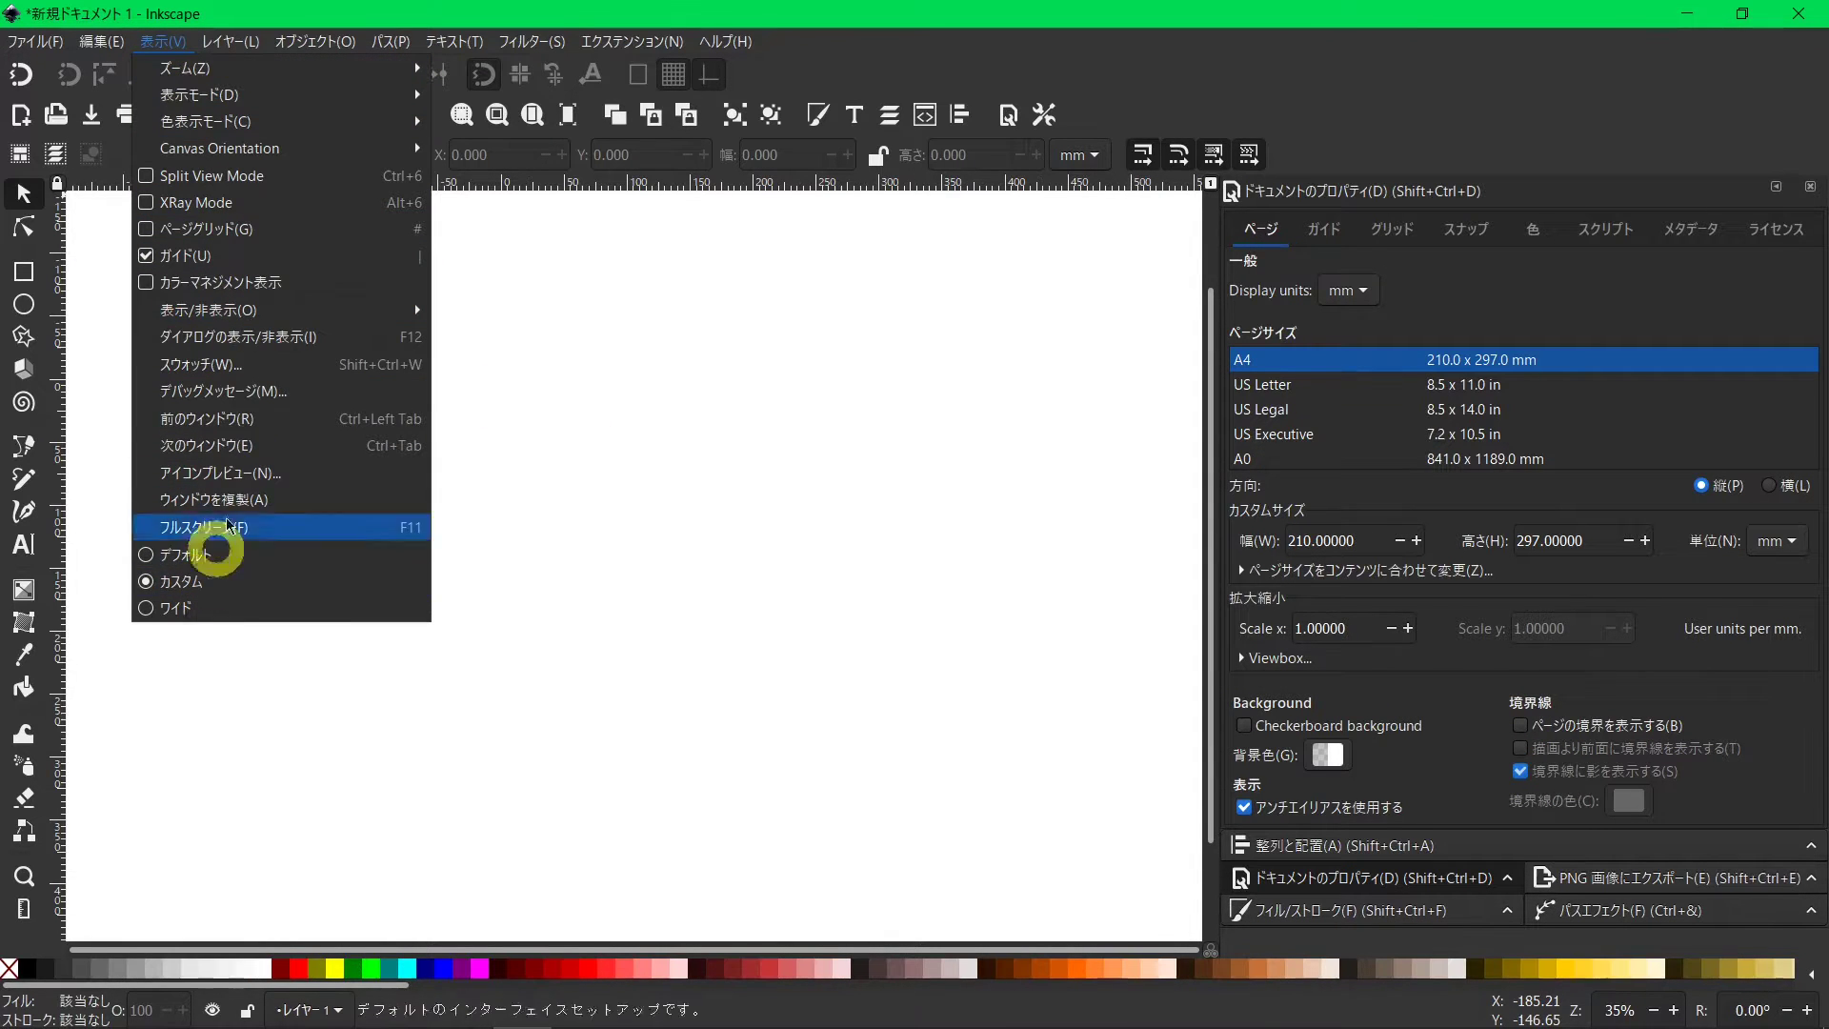
{"action": "mouse_move", "coordinate": [280, 67]}
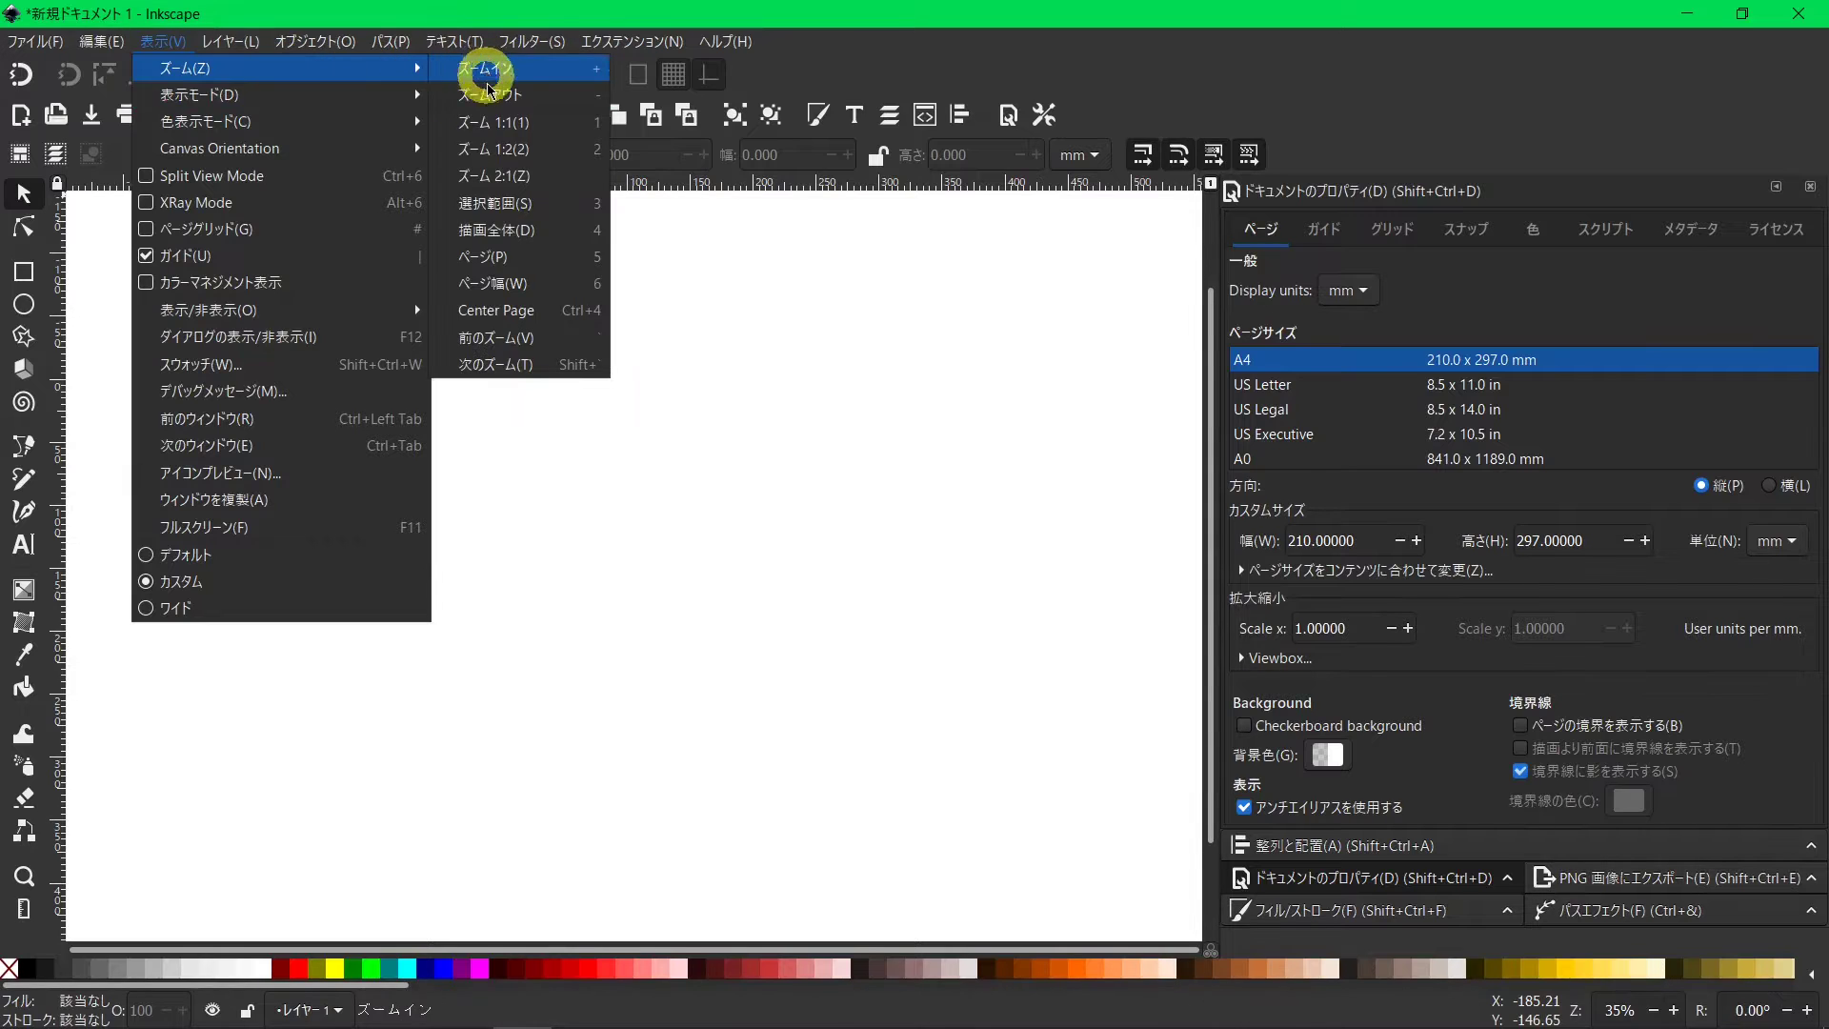
{"action": "left_click", "coordinate": [490, 120]}
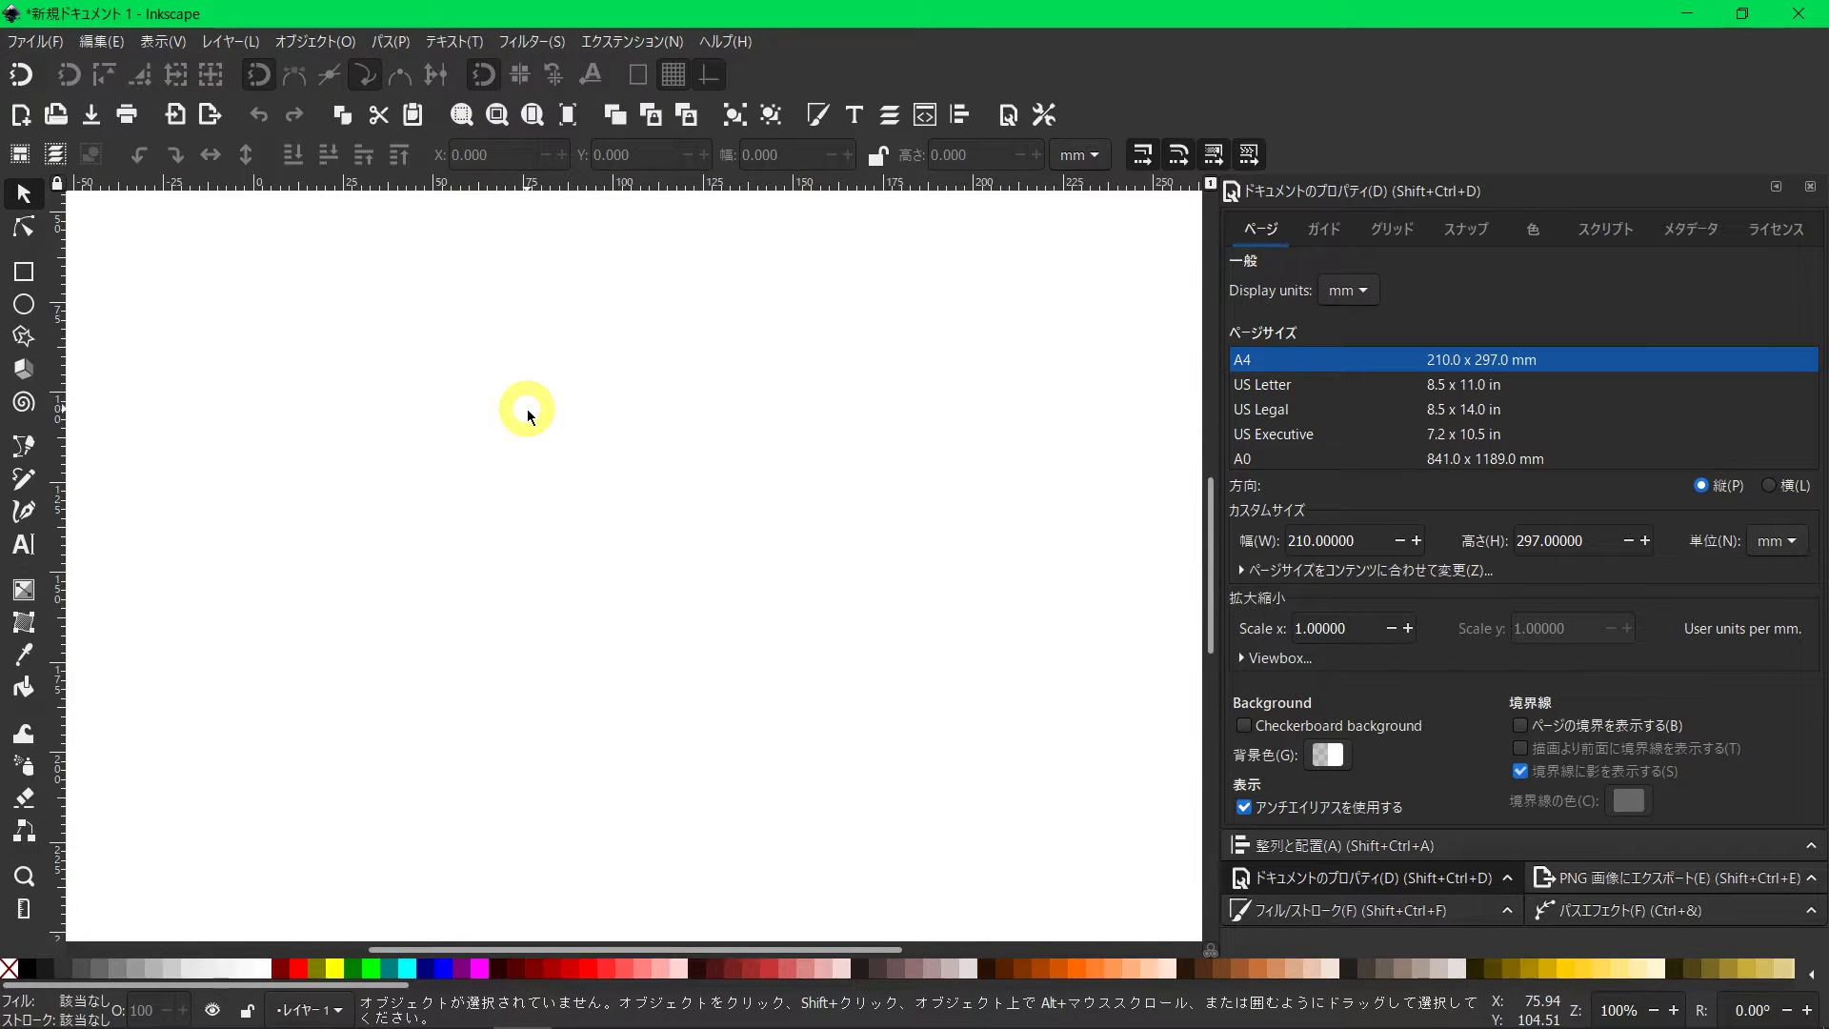
Draw a black six-cornered polygon about 64 mm in radius on the page.
{"action": "left_click", "coordinate": [24, 338]}
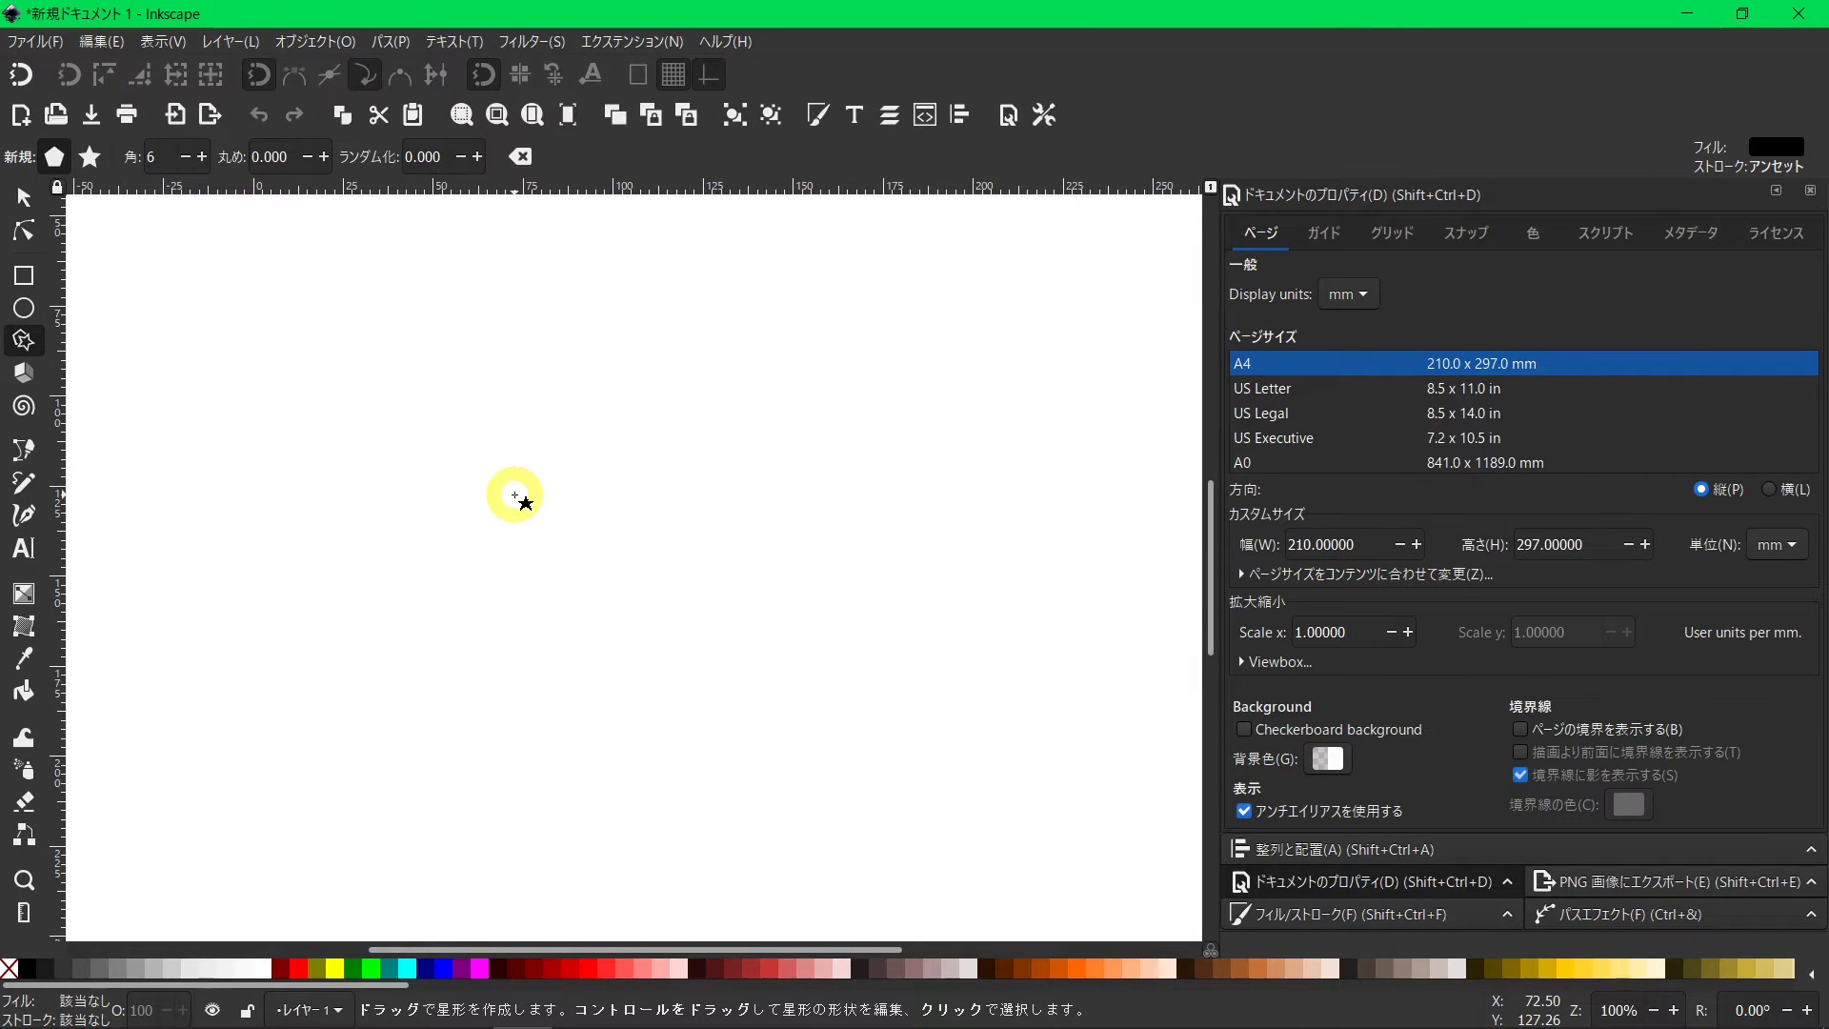
{"action": "left_click_drag", "start_coordinate": [515, 495], "coordinate": [695, 615]}
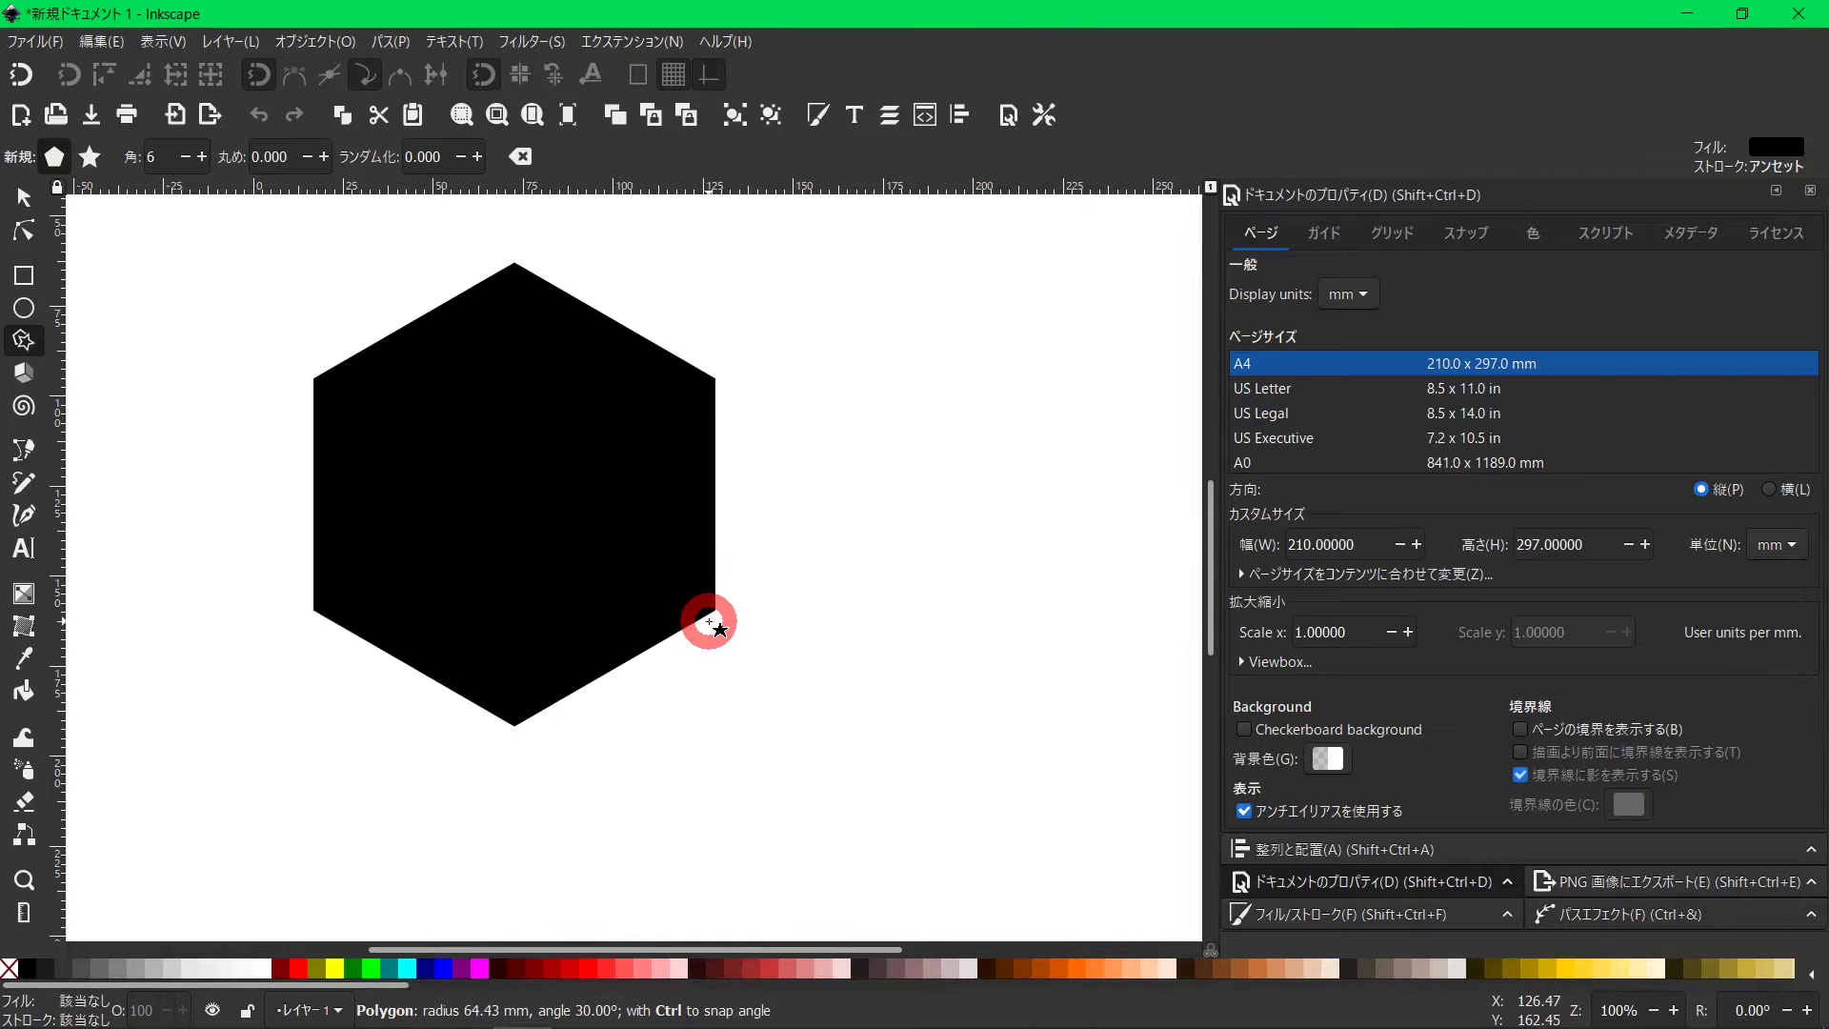
{"action": "left_click_drag", "start_coordinate": [692, 615], "coordinate": [709, 621]}
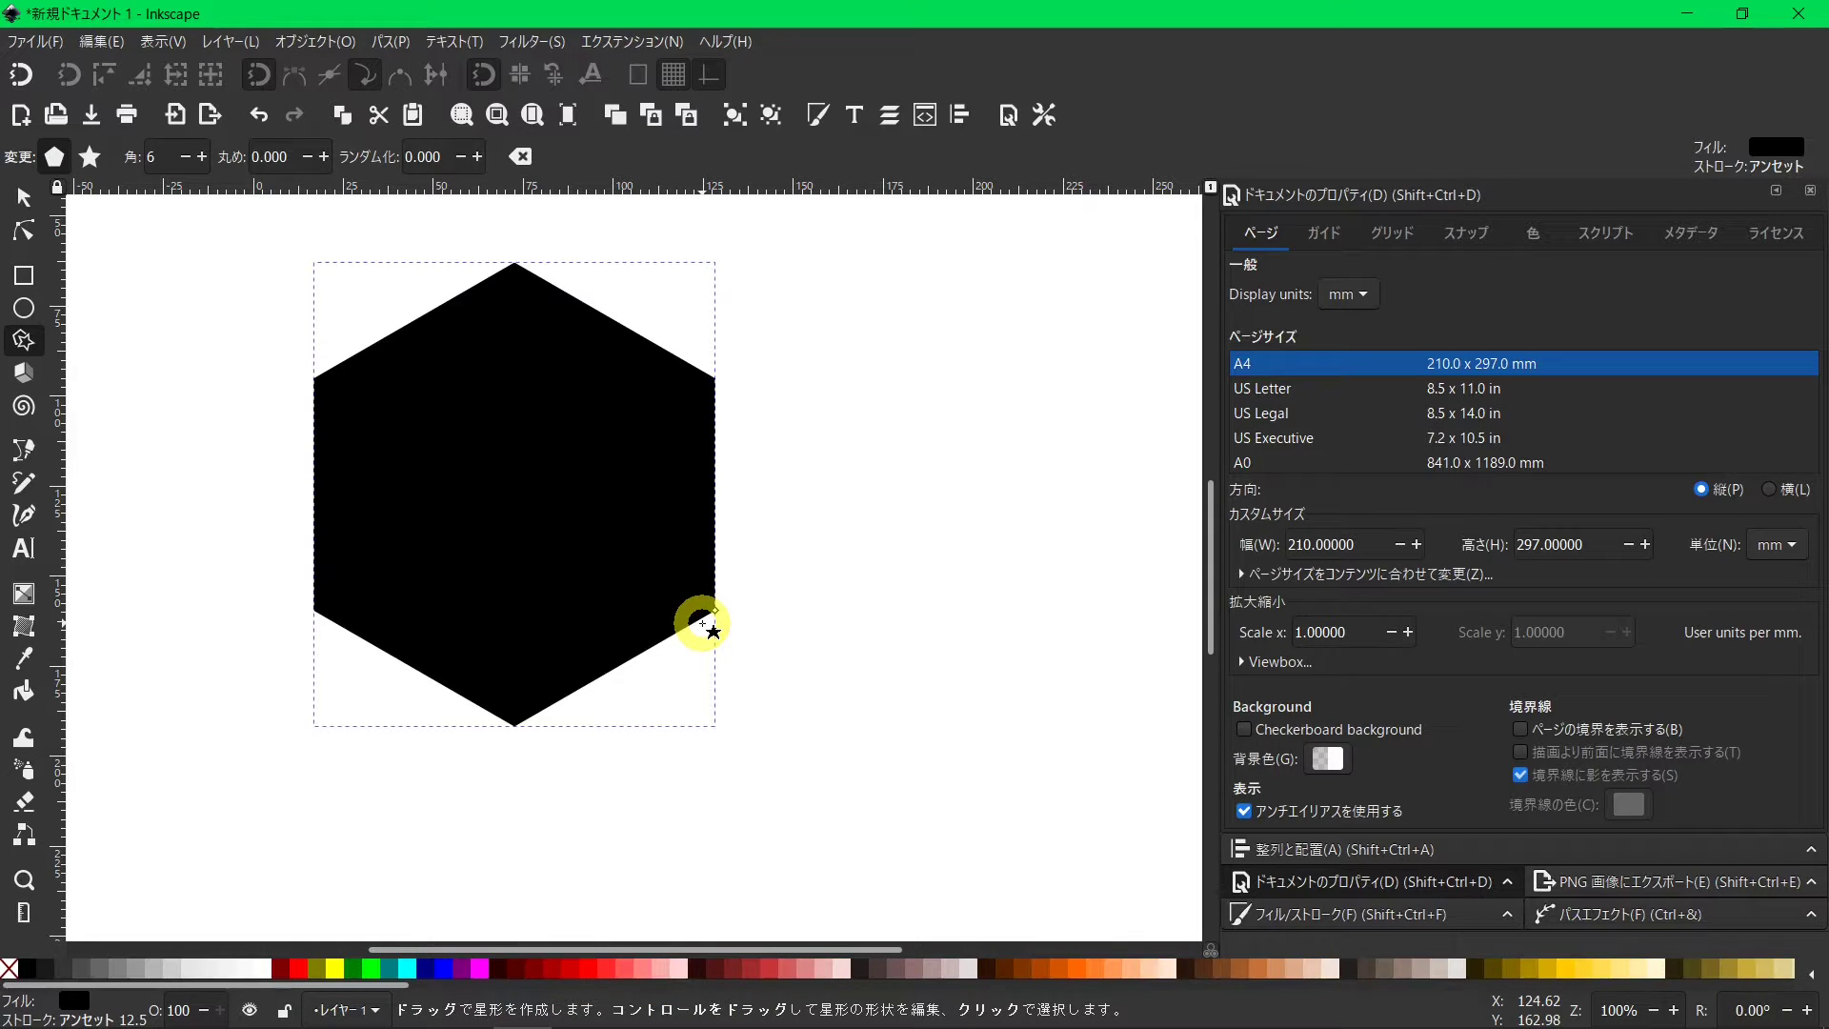
Give the hexagon a red stroke with a width of 70 px.
{"action": "left_click", "coordinate": [22, 196]}
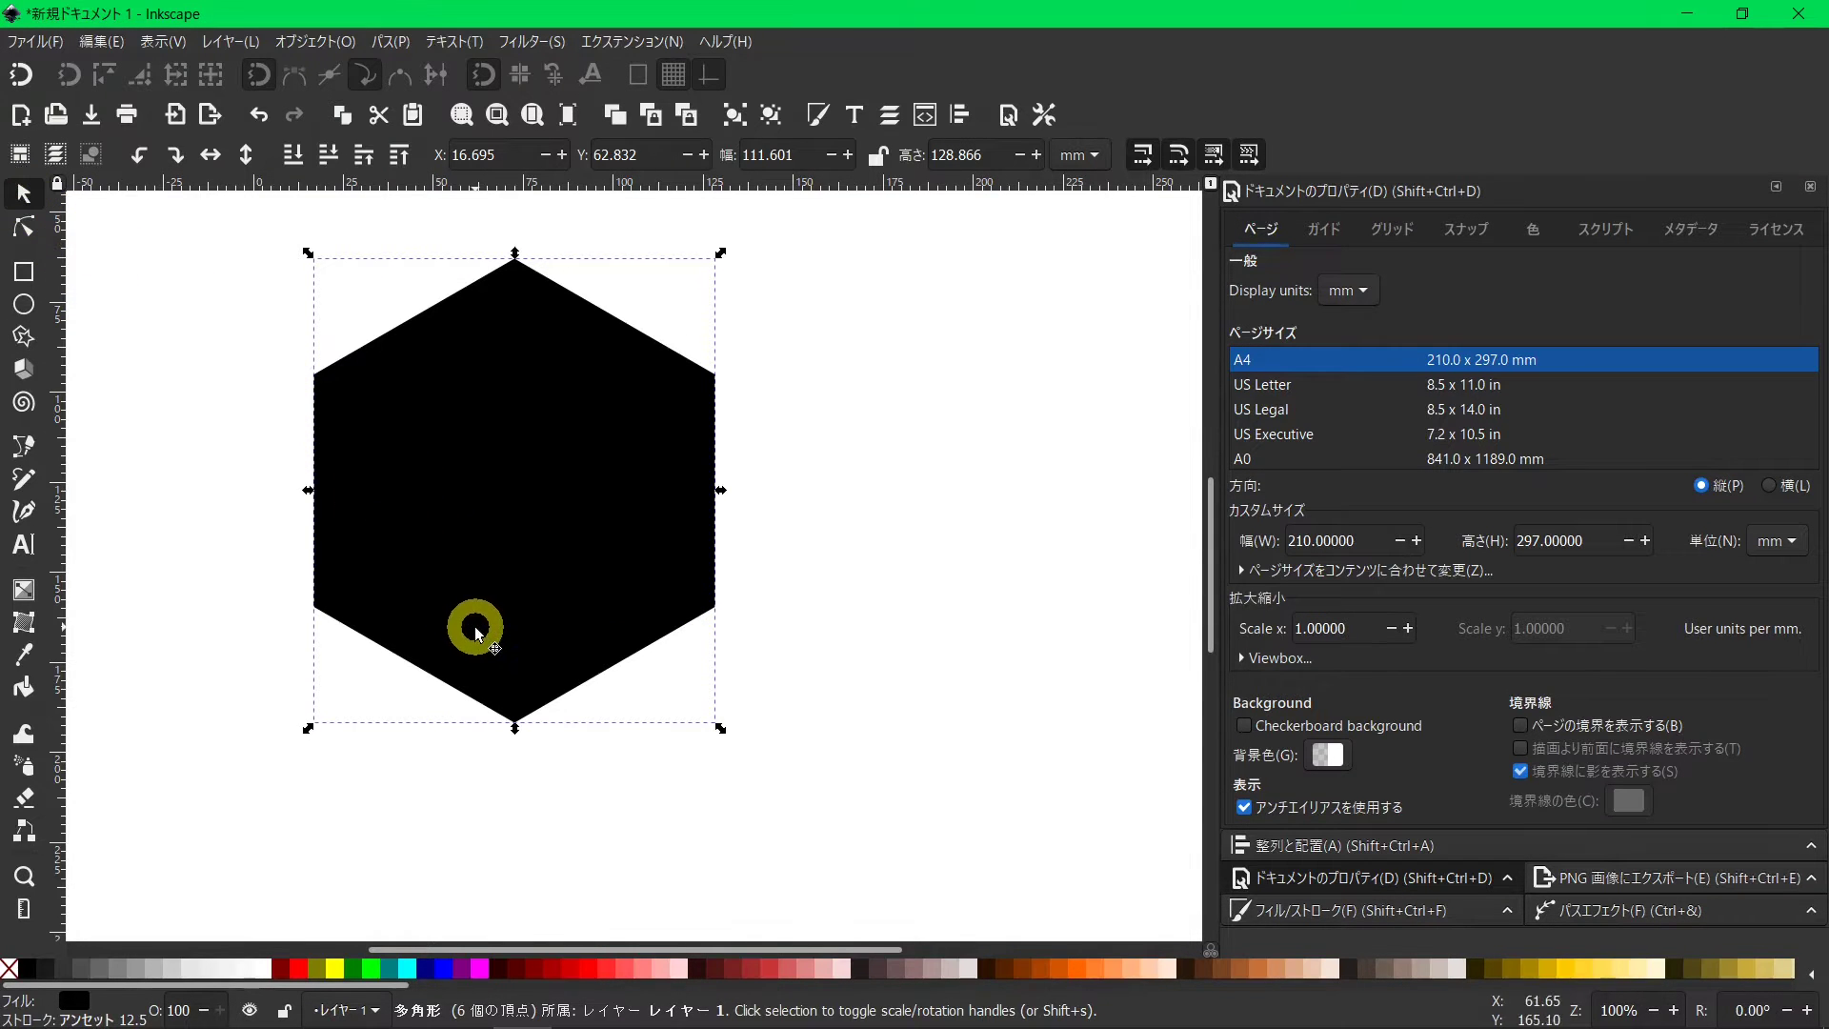
{"action": "left_click", "coordinate": [586, 973], "text": "shift"}
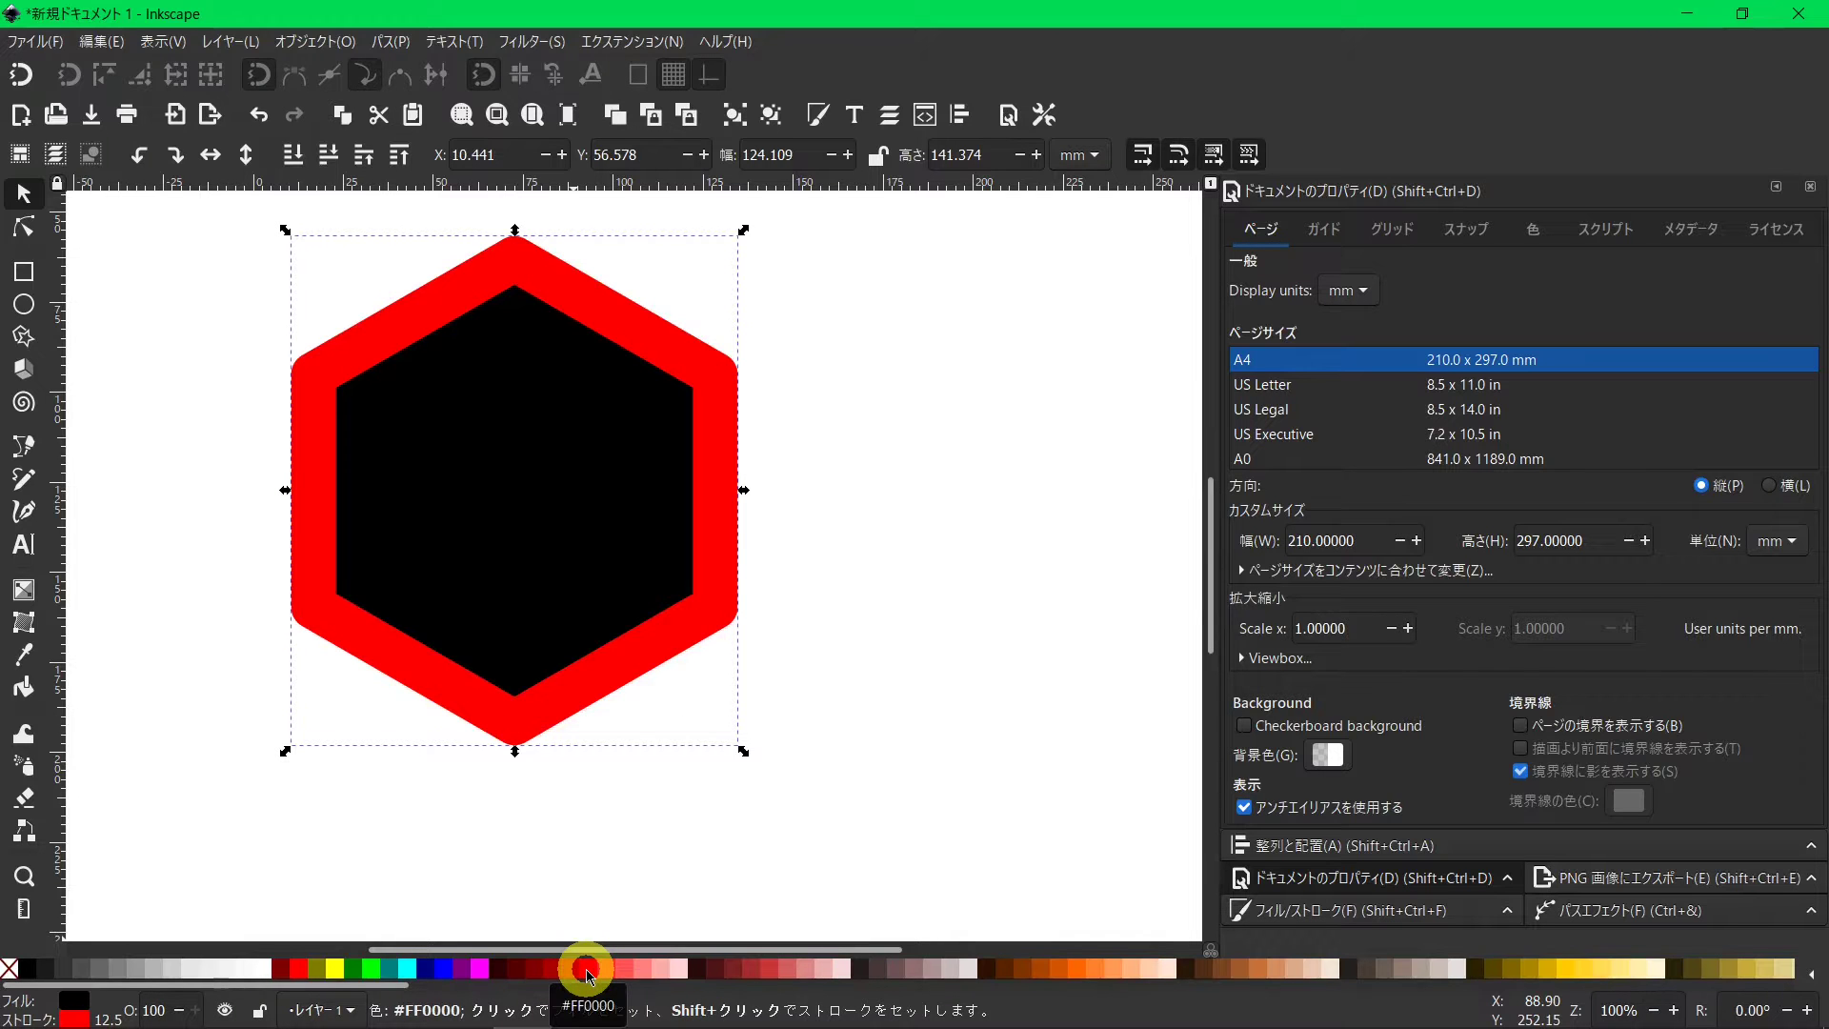
{"action": "left_click", "coordinate": [817, 112]}
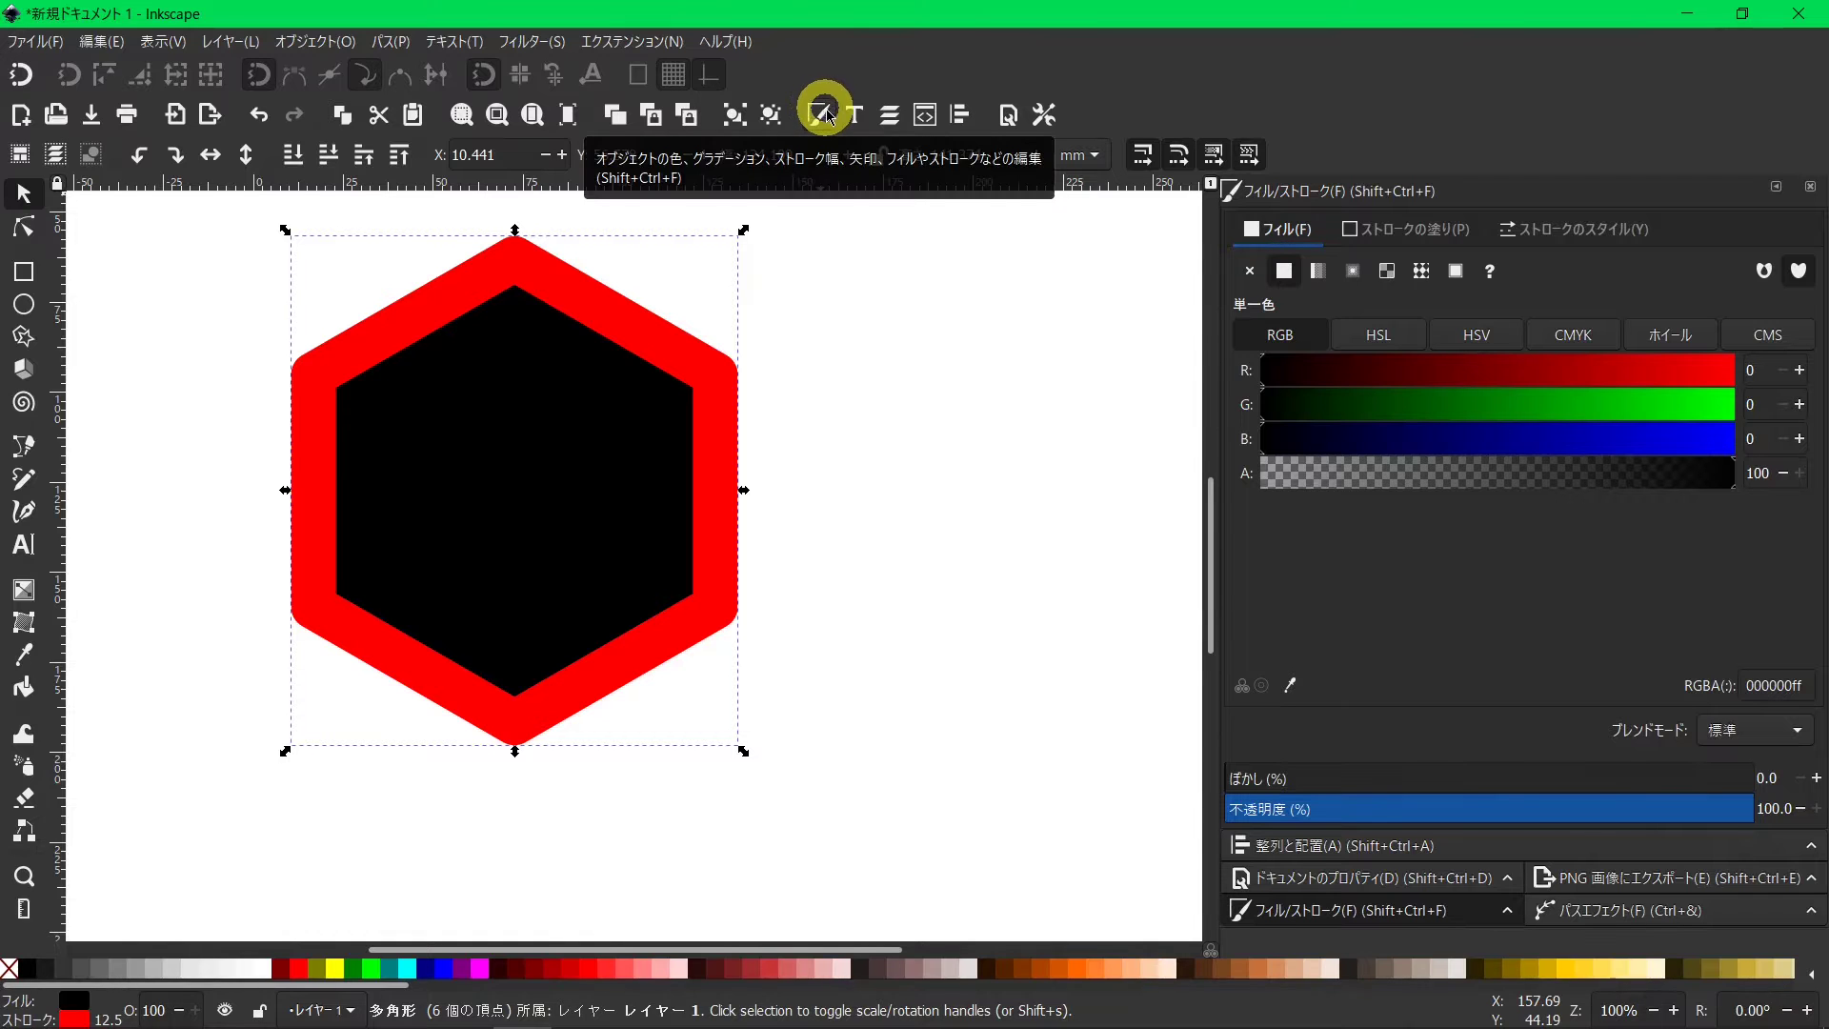
{"action": "left_click", "coordinate": [1541, 232]}
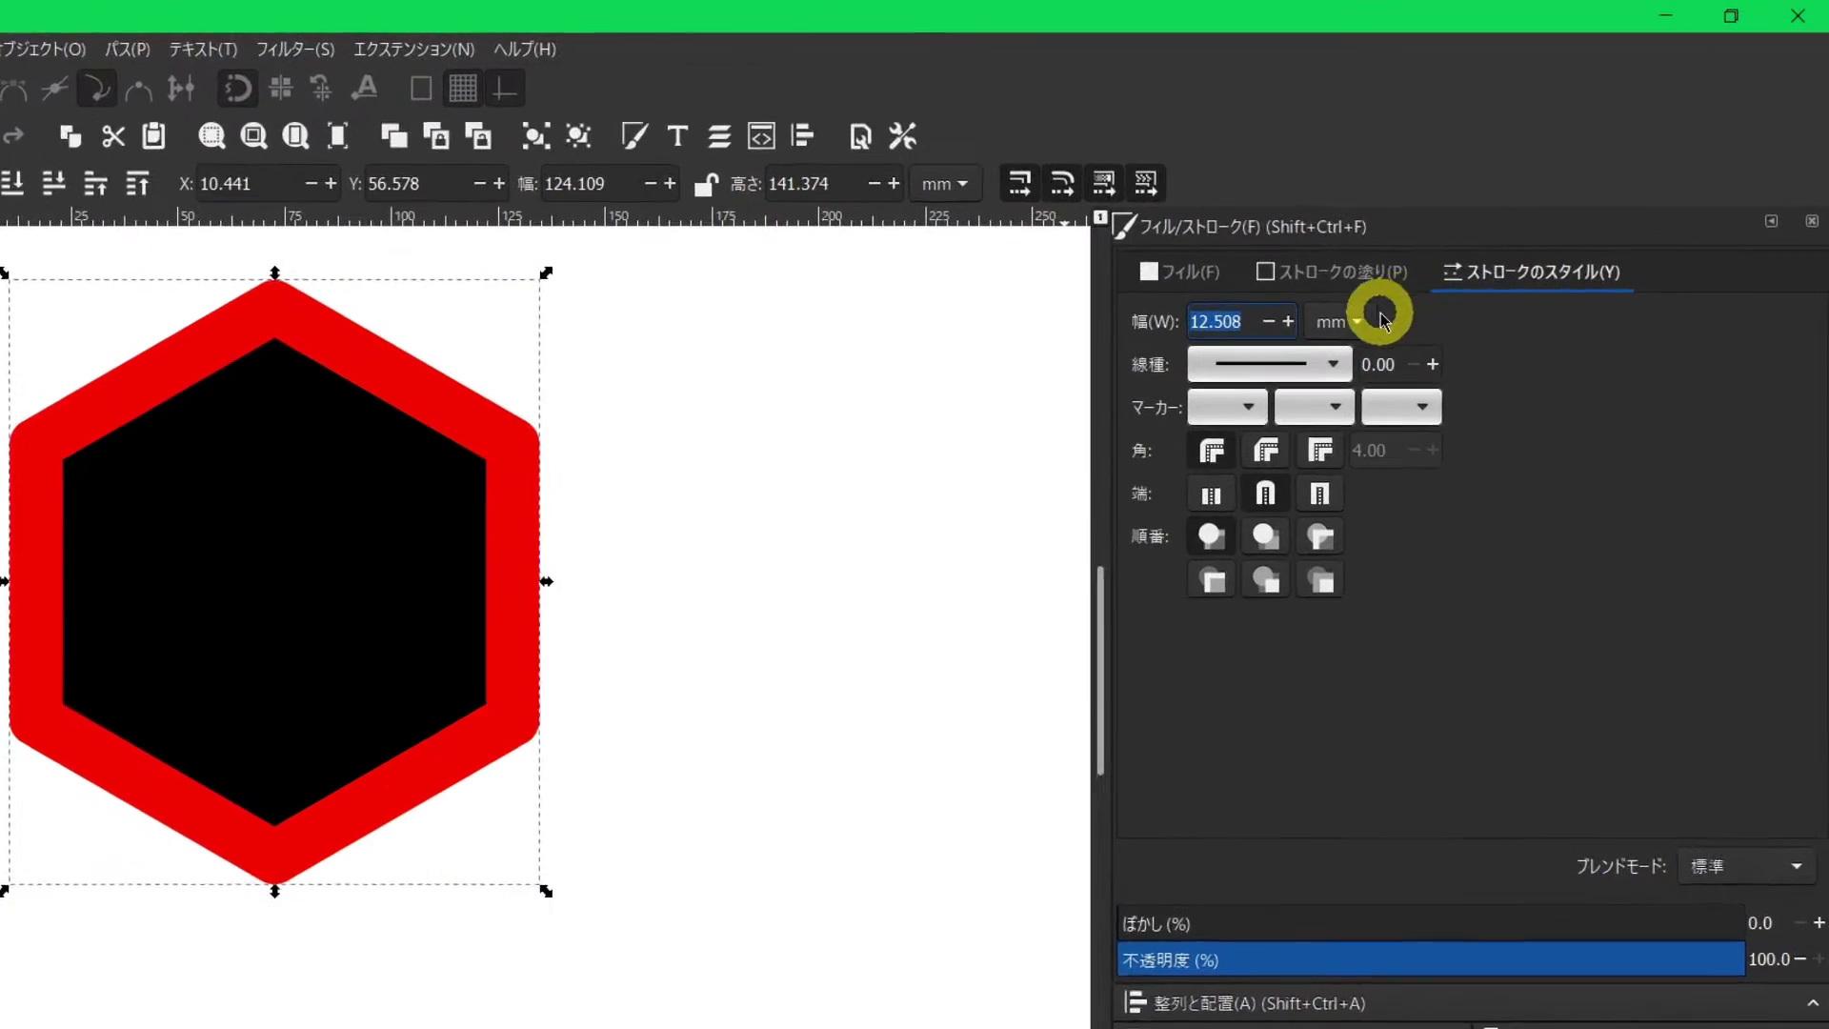
{"action": "left_click", "coordinate": [1412, 272]}
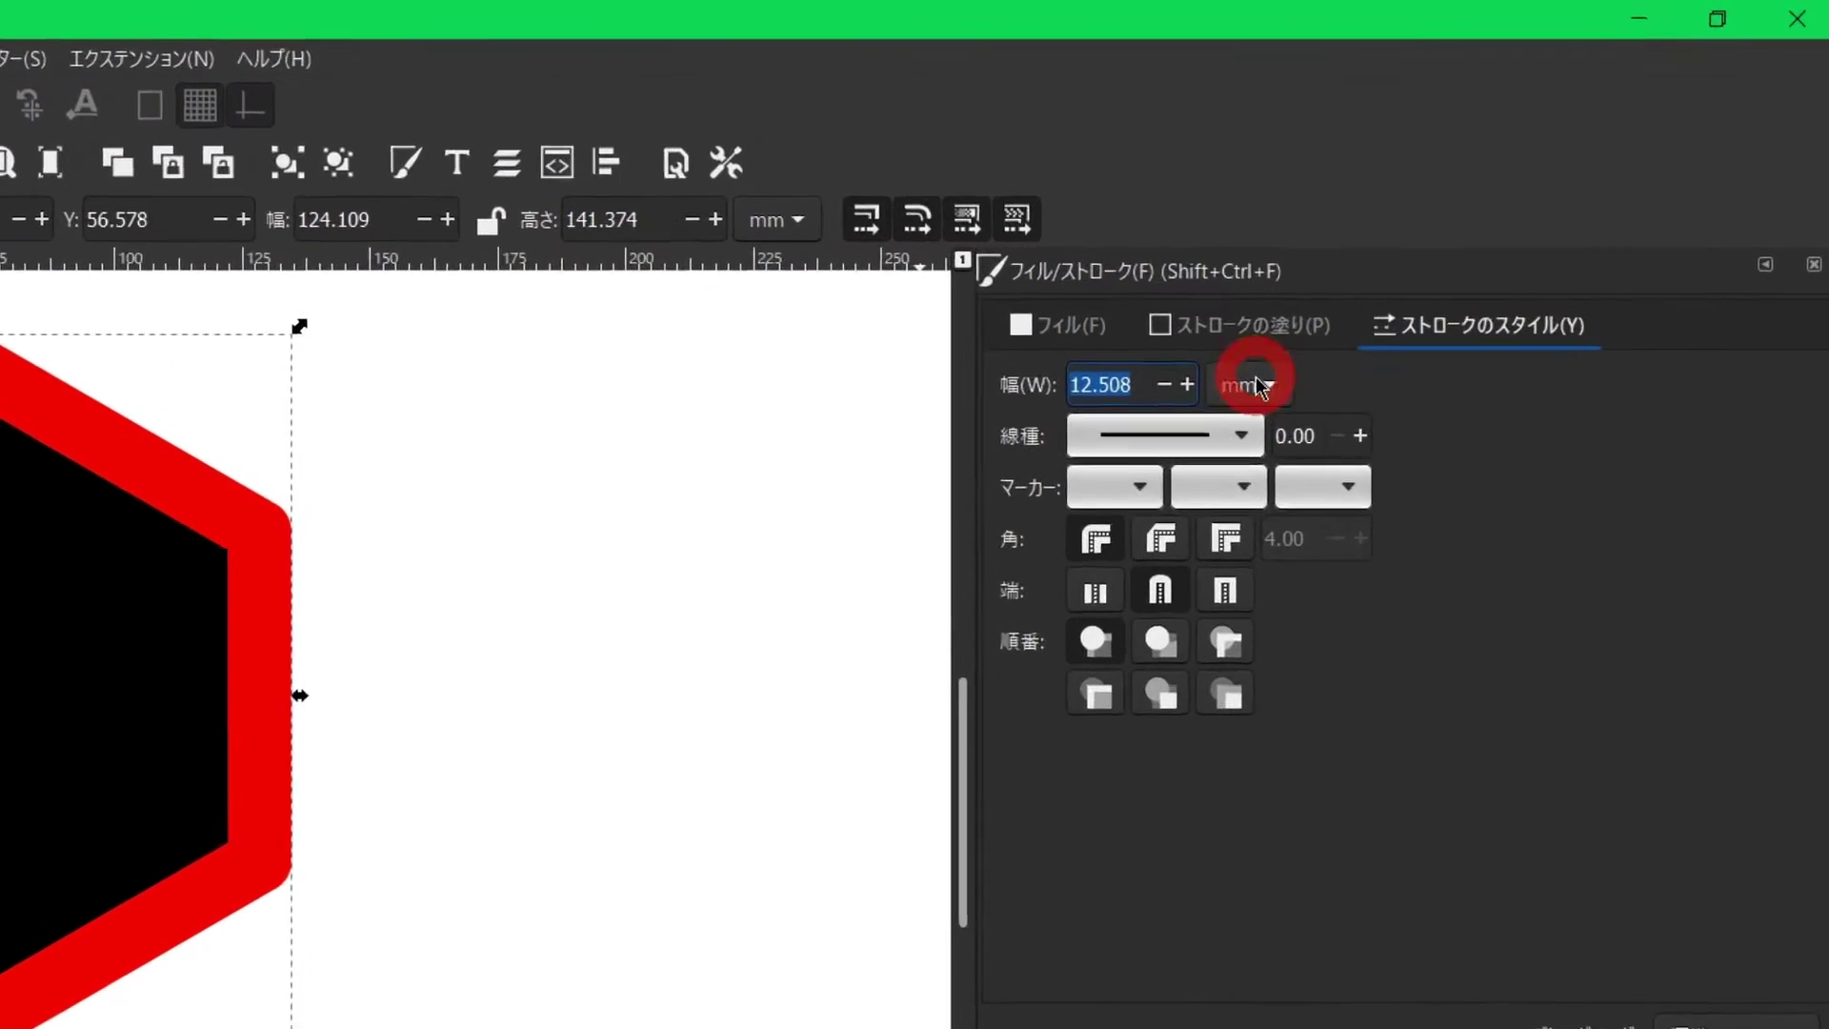
{"action": "left_click", "coordinate": [1184, 576]}
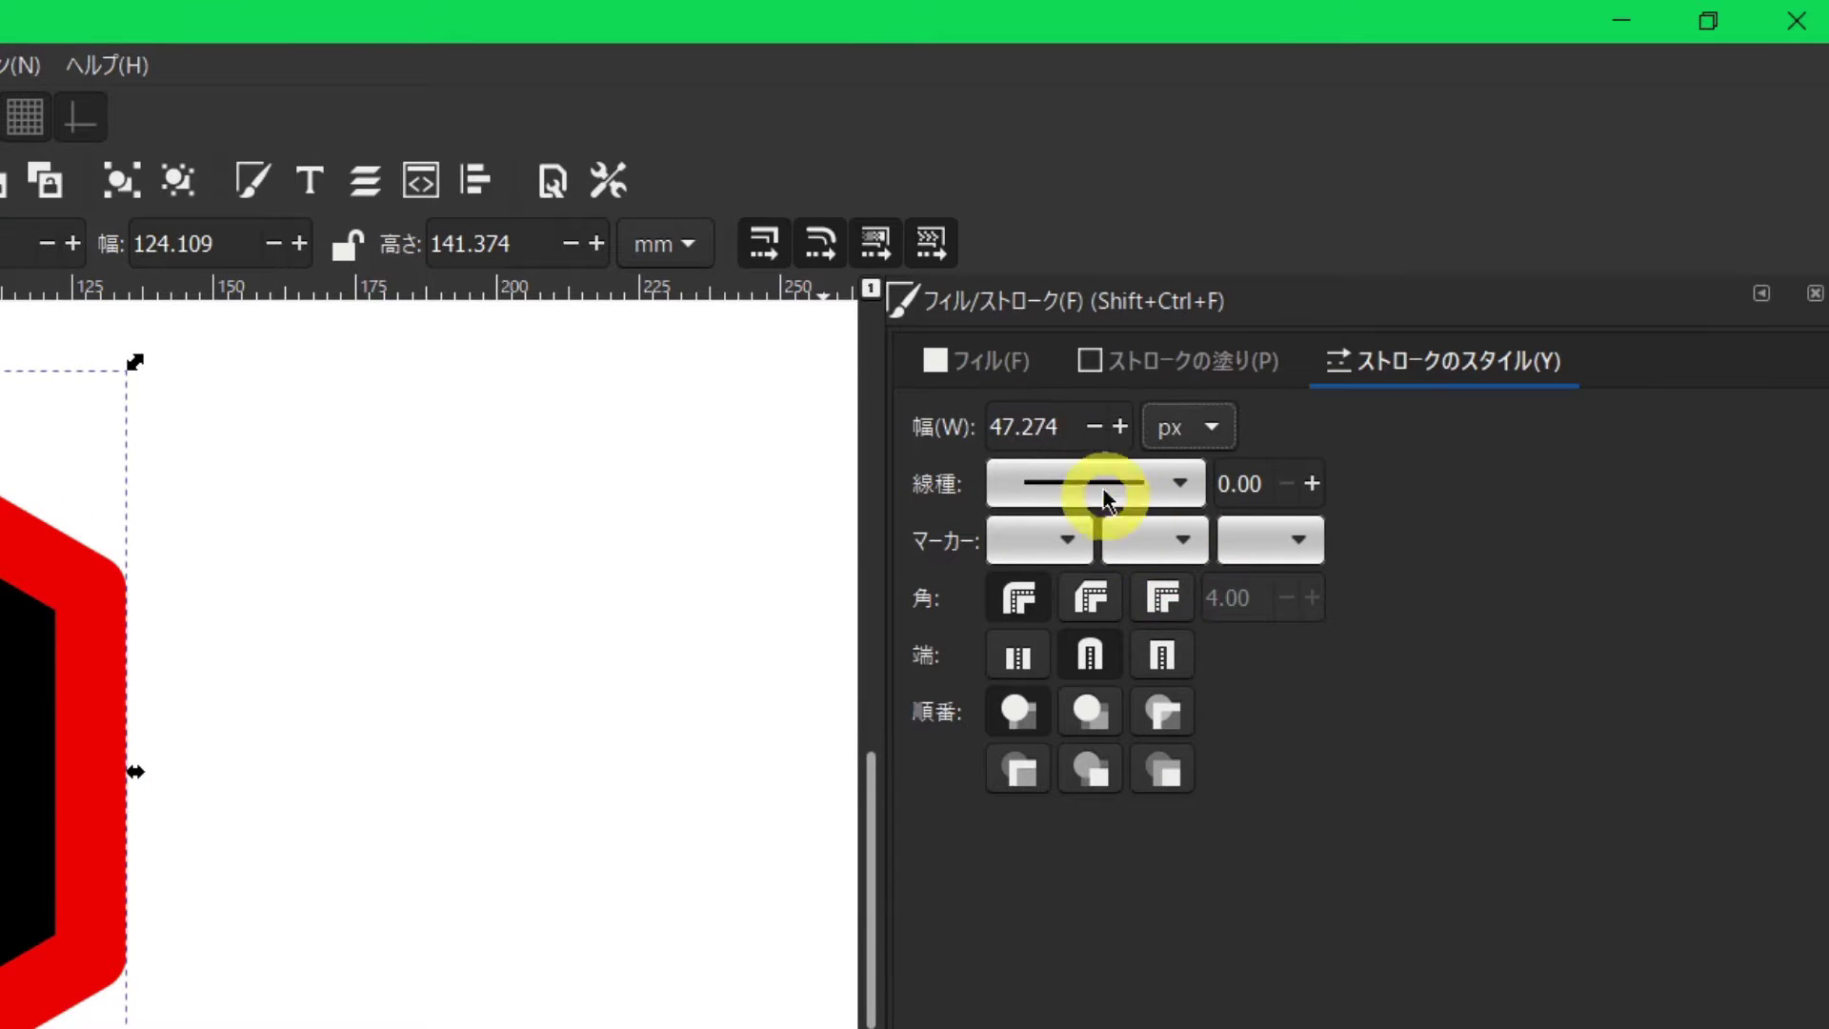
{"action": "left_click_drag", "start_coordinate": [1060, 425], "coordinate": [844, 425]}
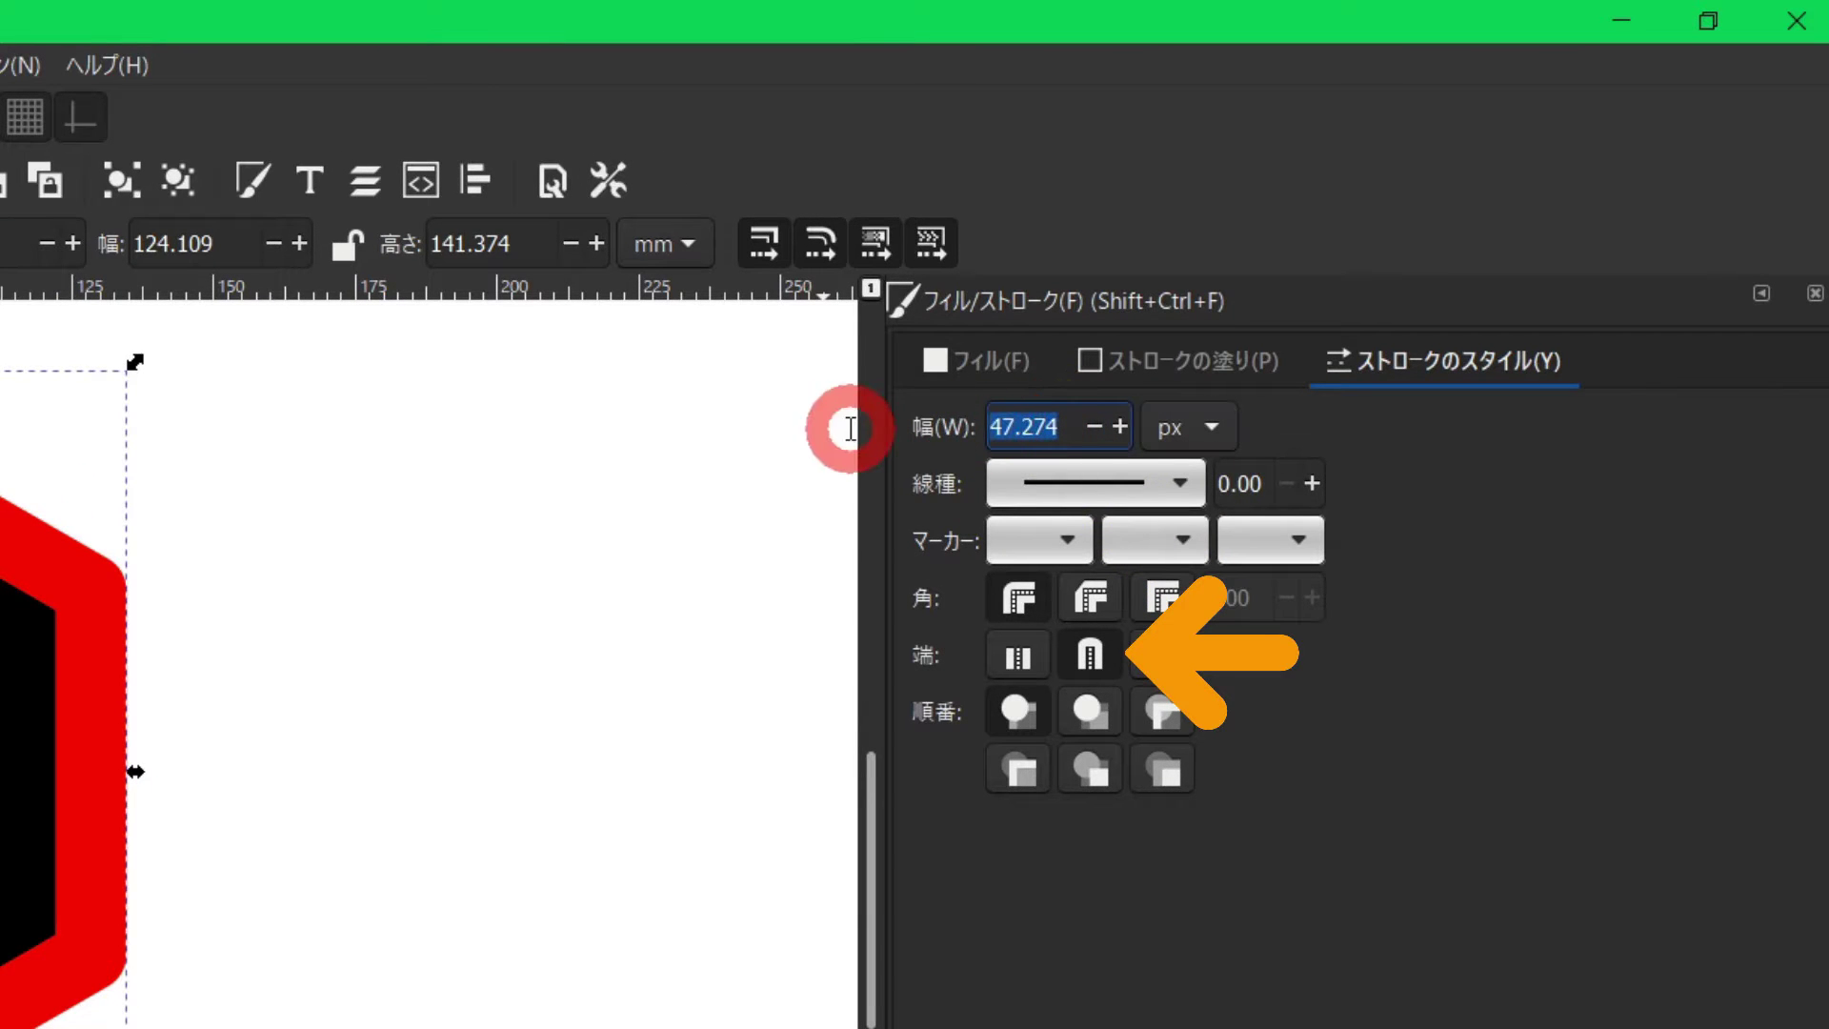
{"action": "key", "text": "BackSpace"}
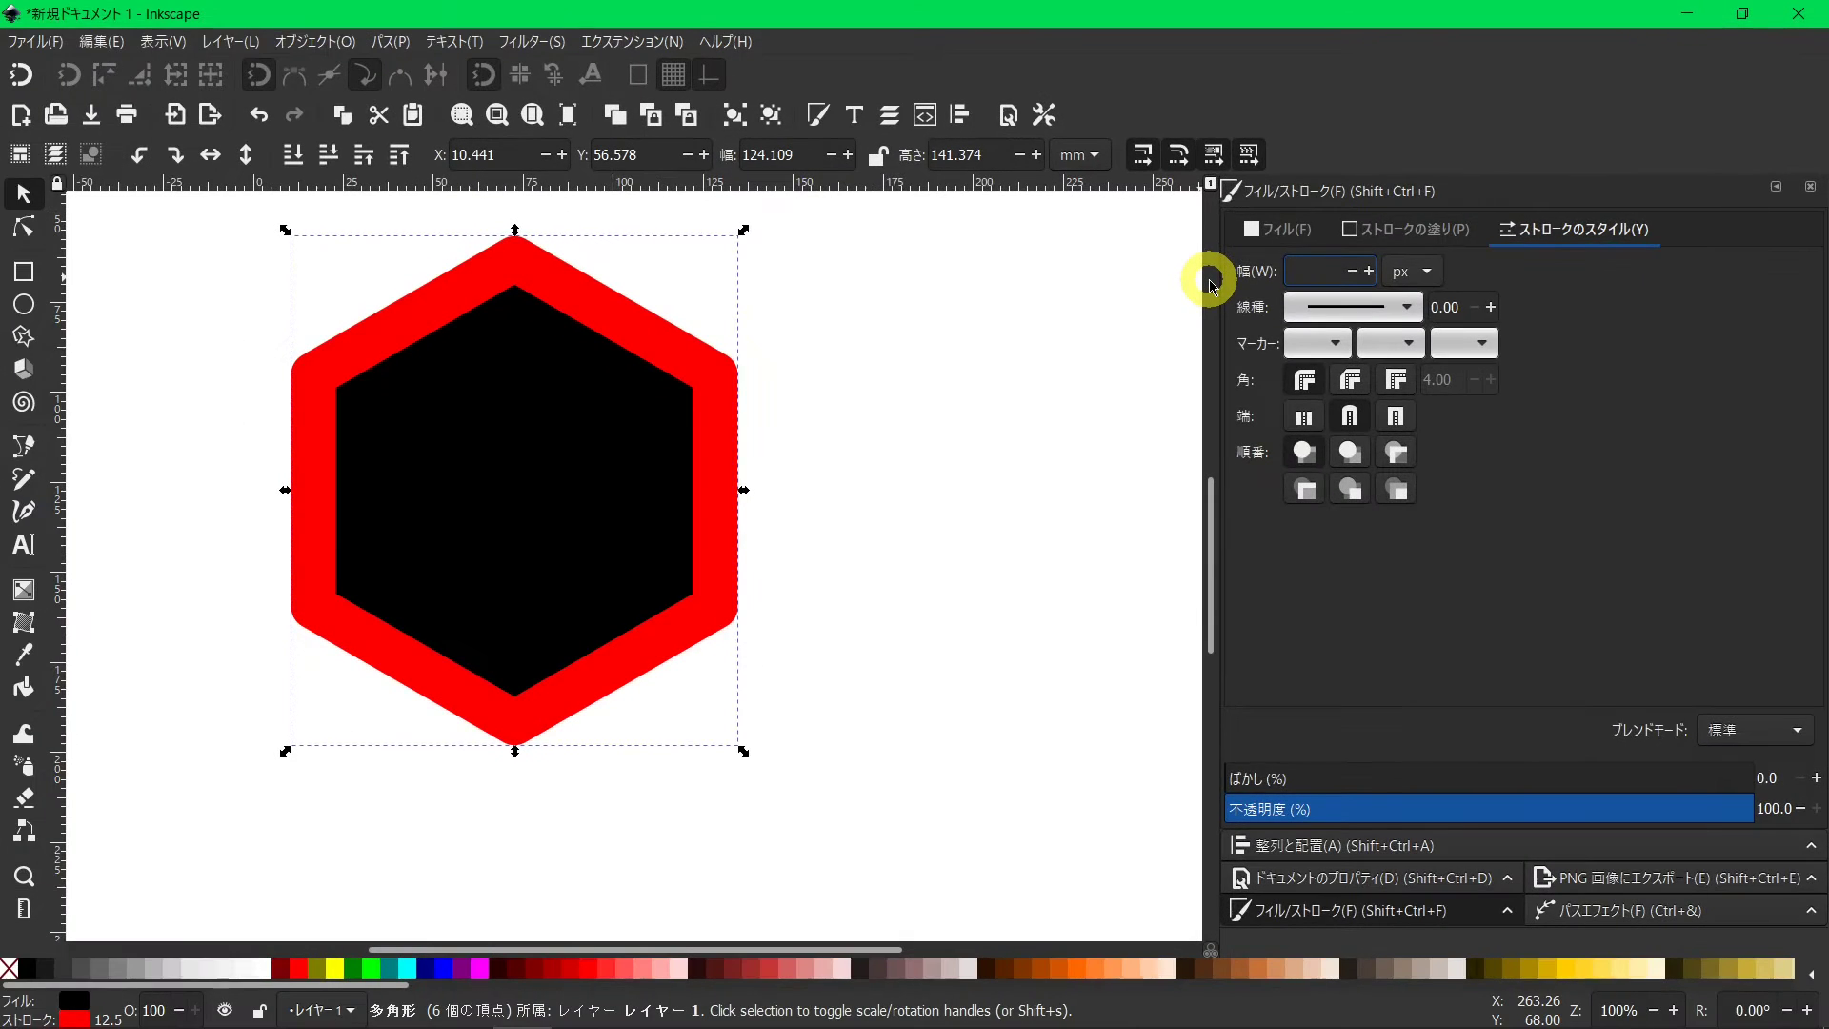
{"action": "type", "text": "60"}
{"action": "key", "text": "Return"}
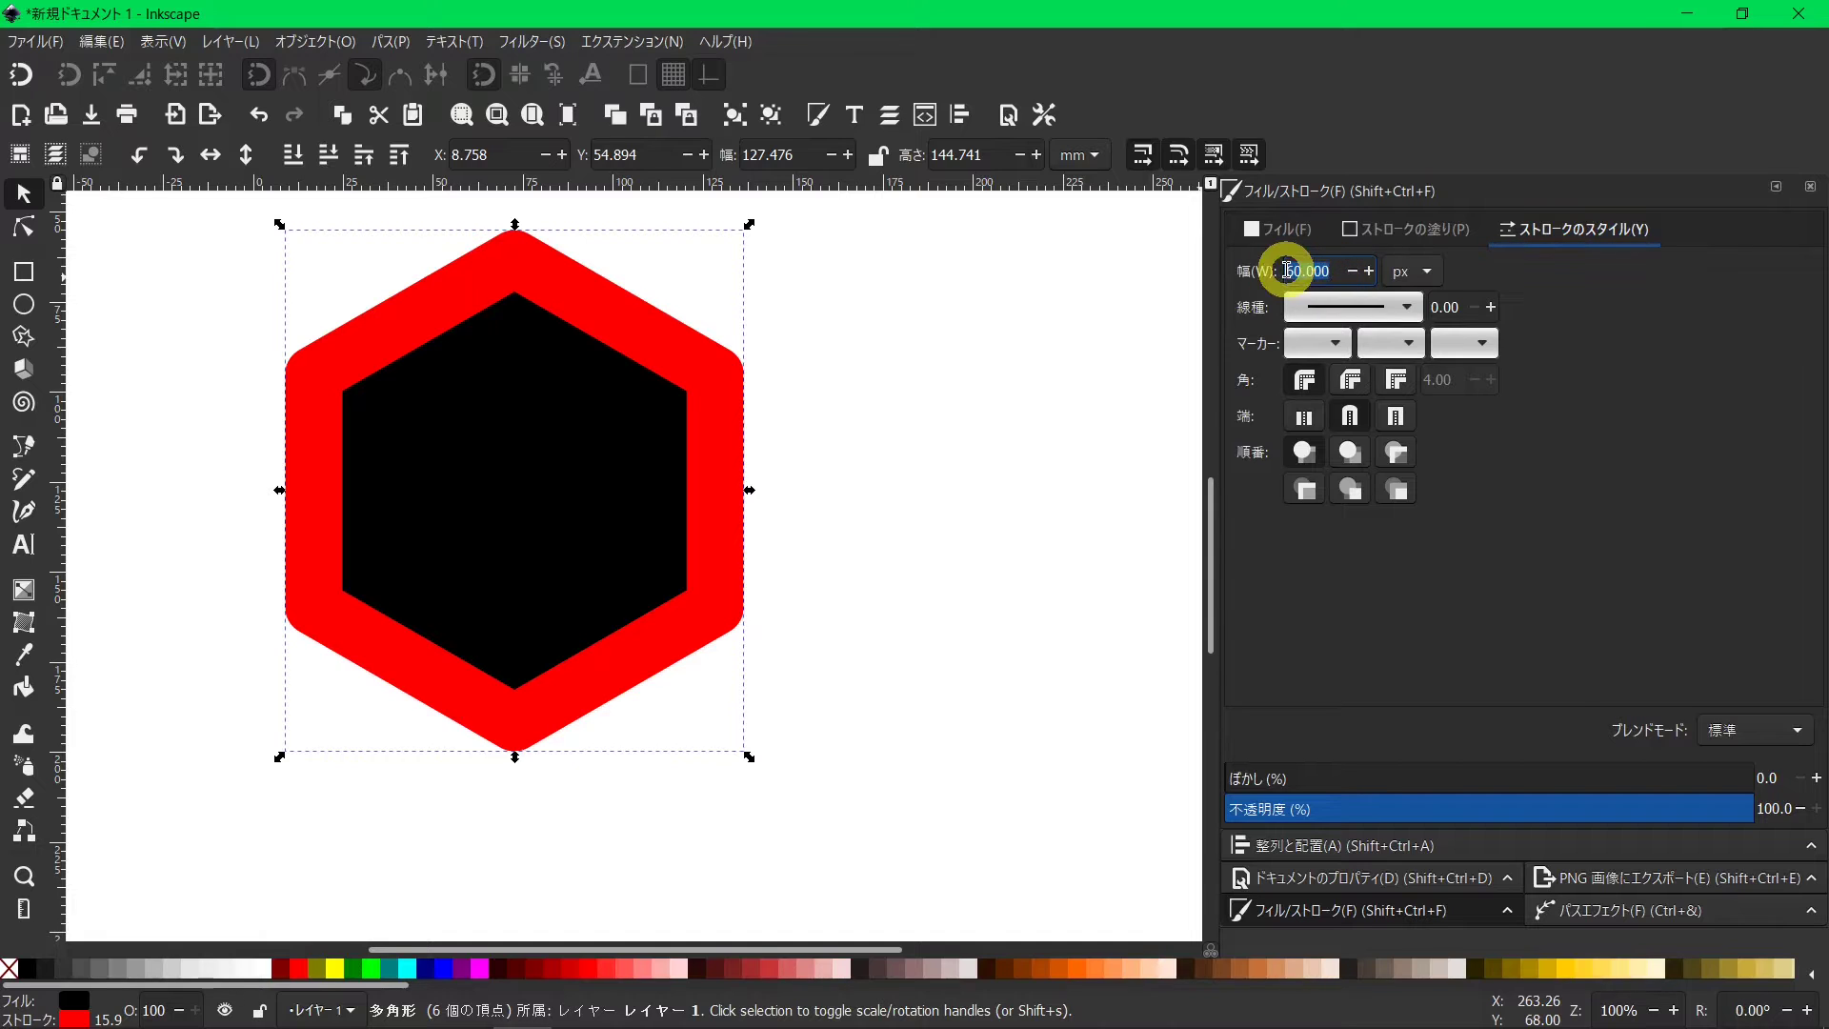
{"action": "key", "text": "BackSpace"}
{"action": "type", "text": "7"}
{"action": "key", "text": "Return"}
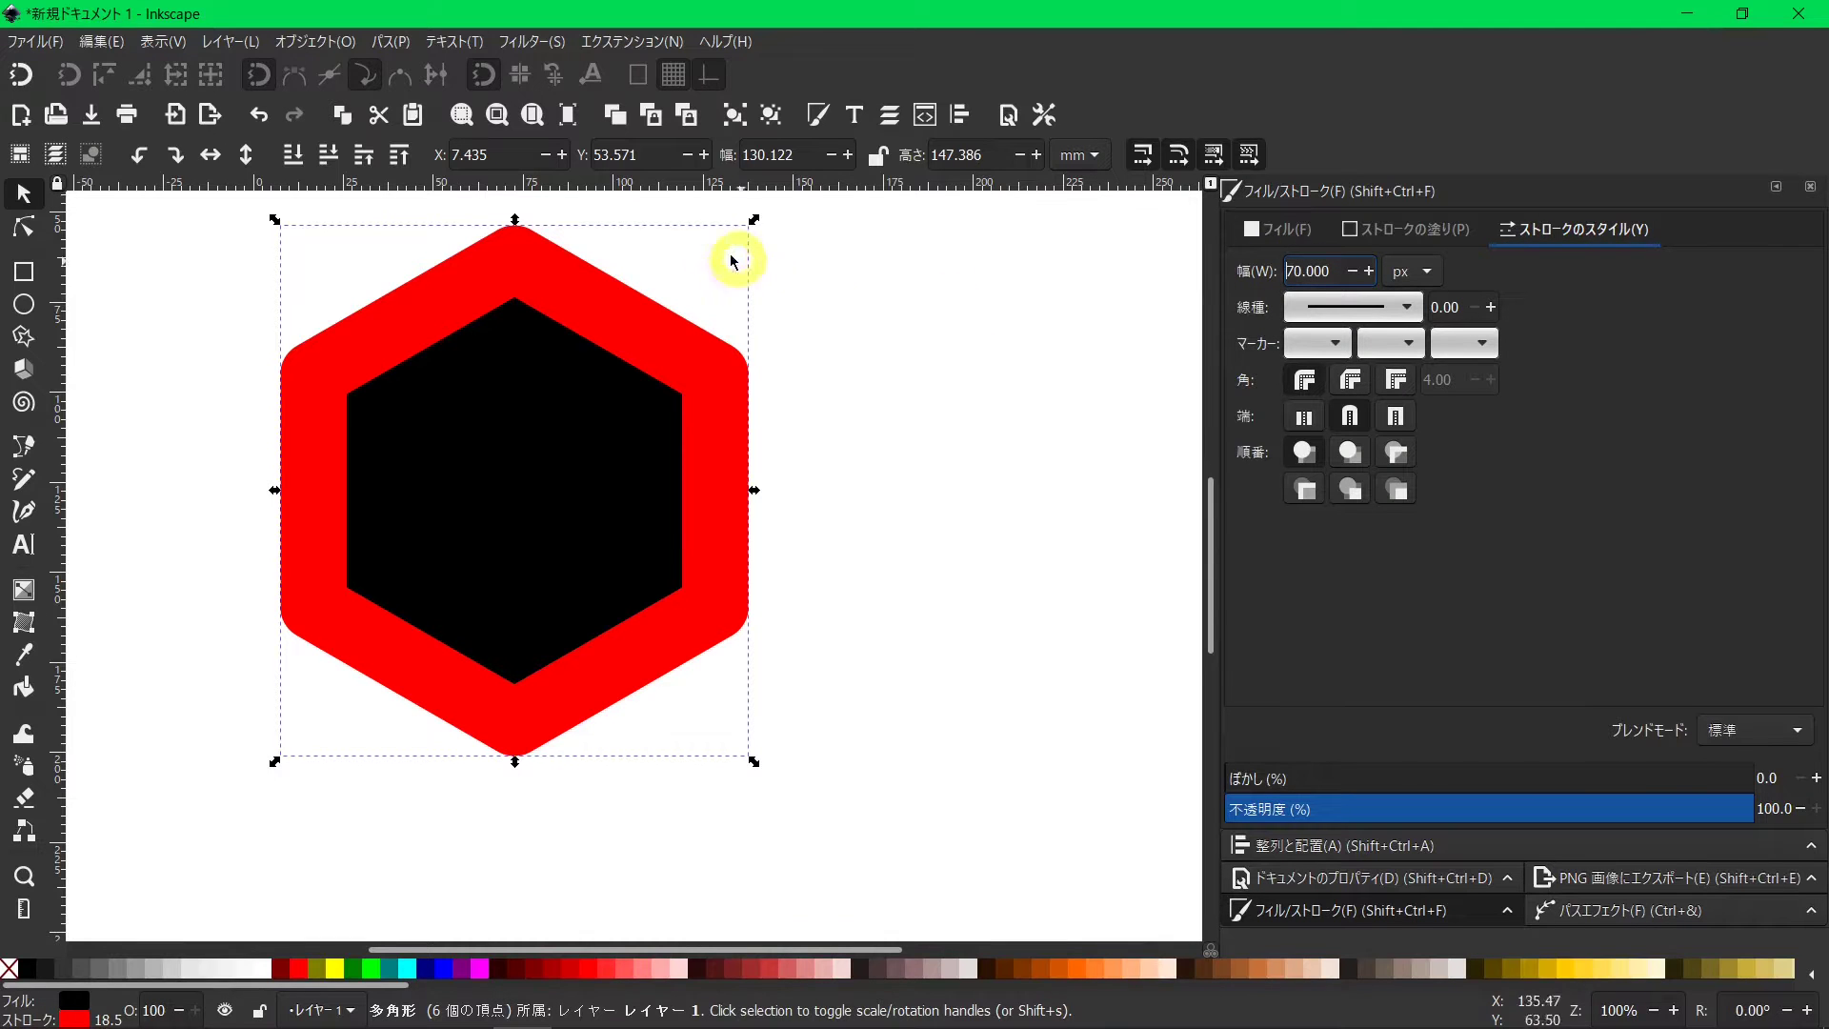
Convert the hexagon and its stroke to paths, ungroup, and union them into one shape.
{"action": "left_click", "coordinate": [382, 44]}
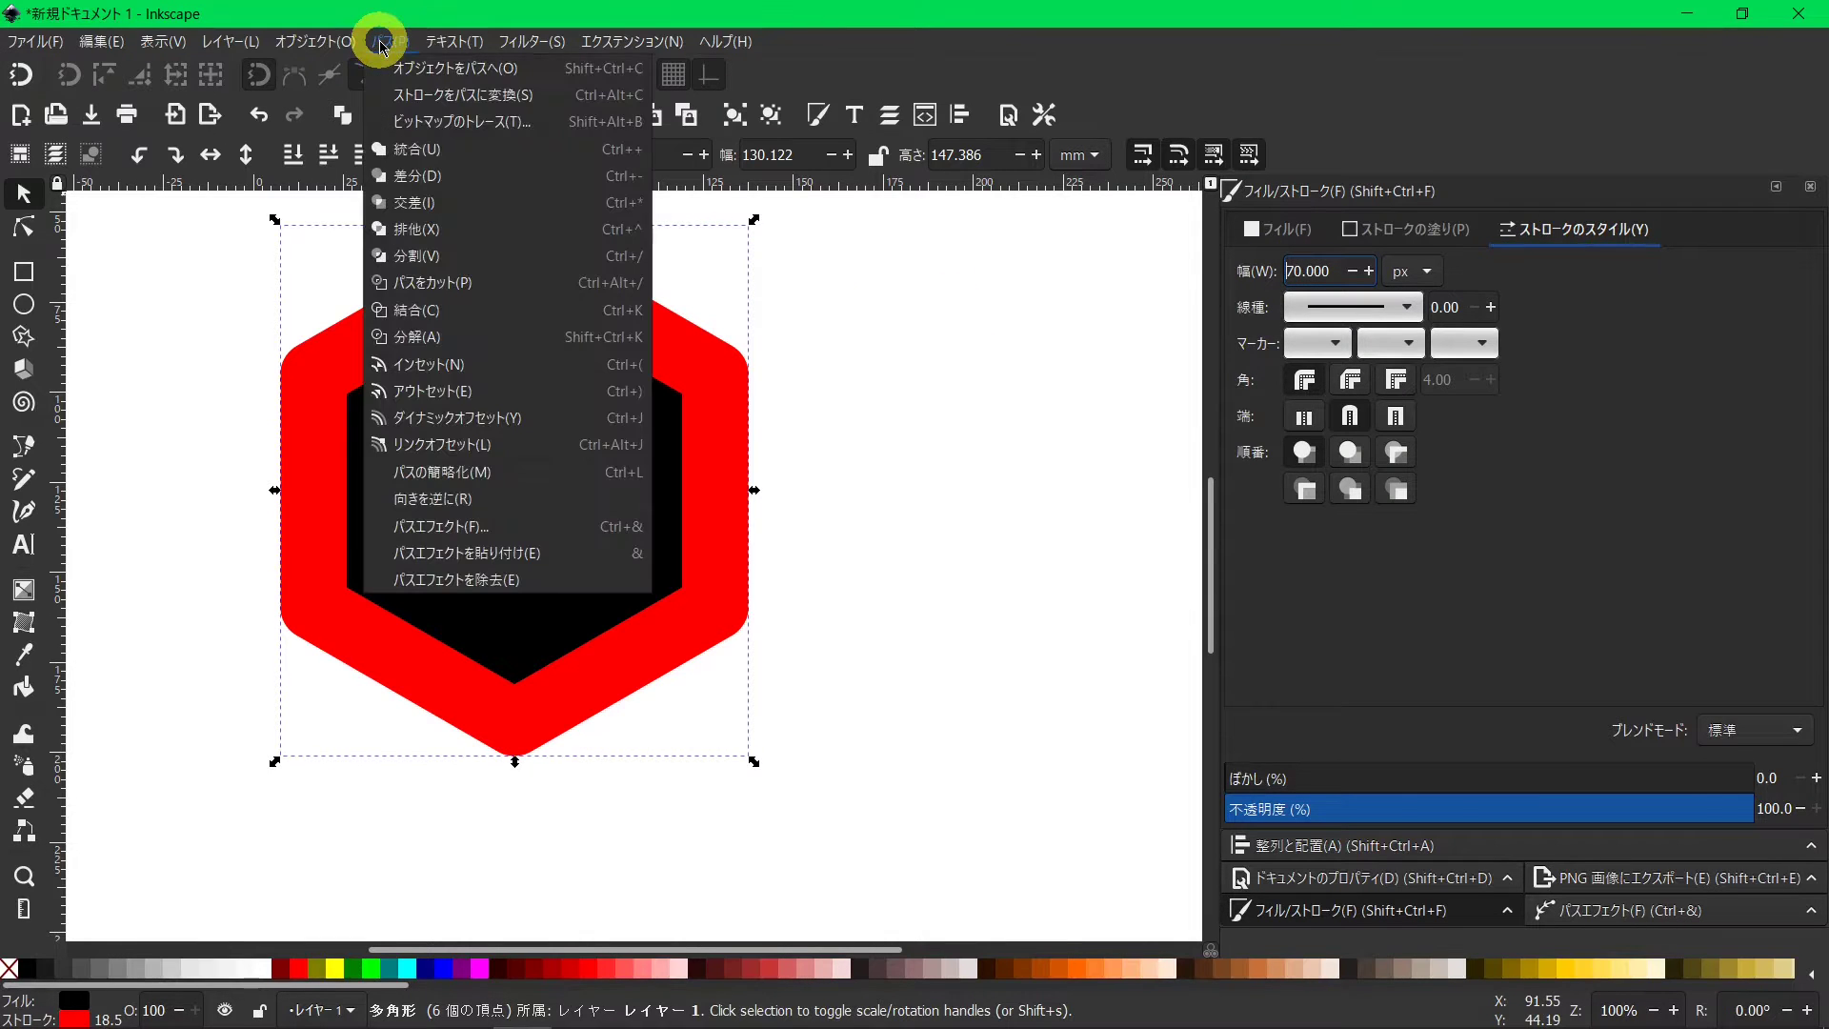
{"action": "left_click", "coordinate": [398, 69]}
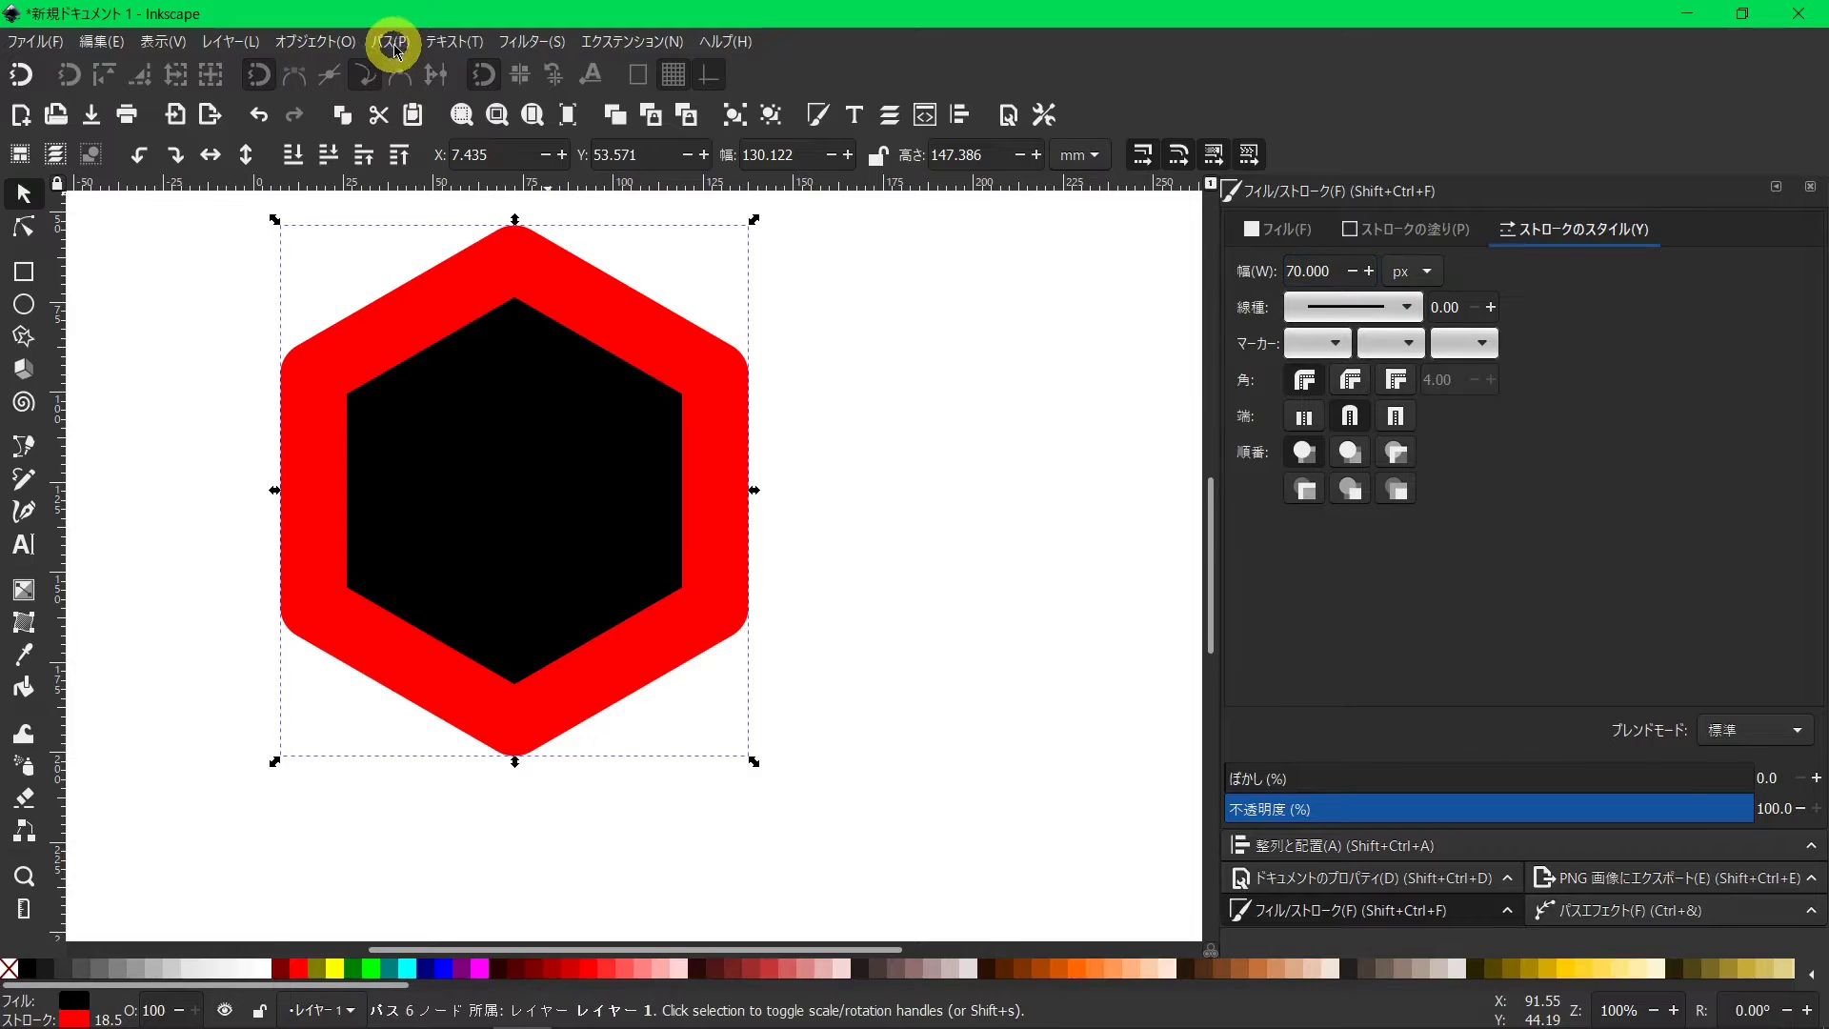
{"action": "left_click", "coordinate": [395, 44]}
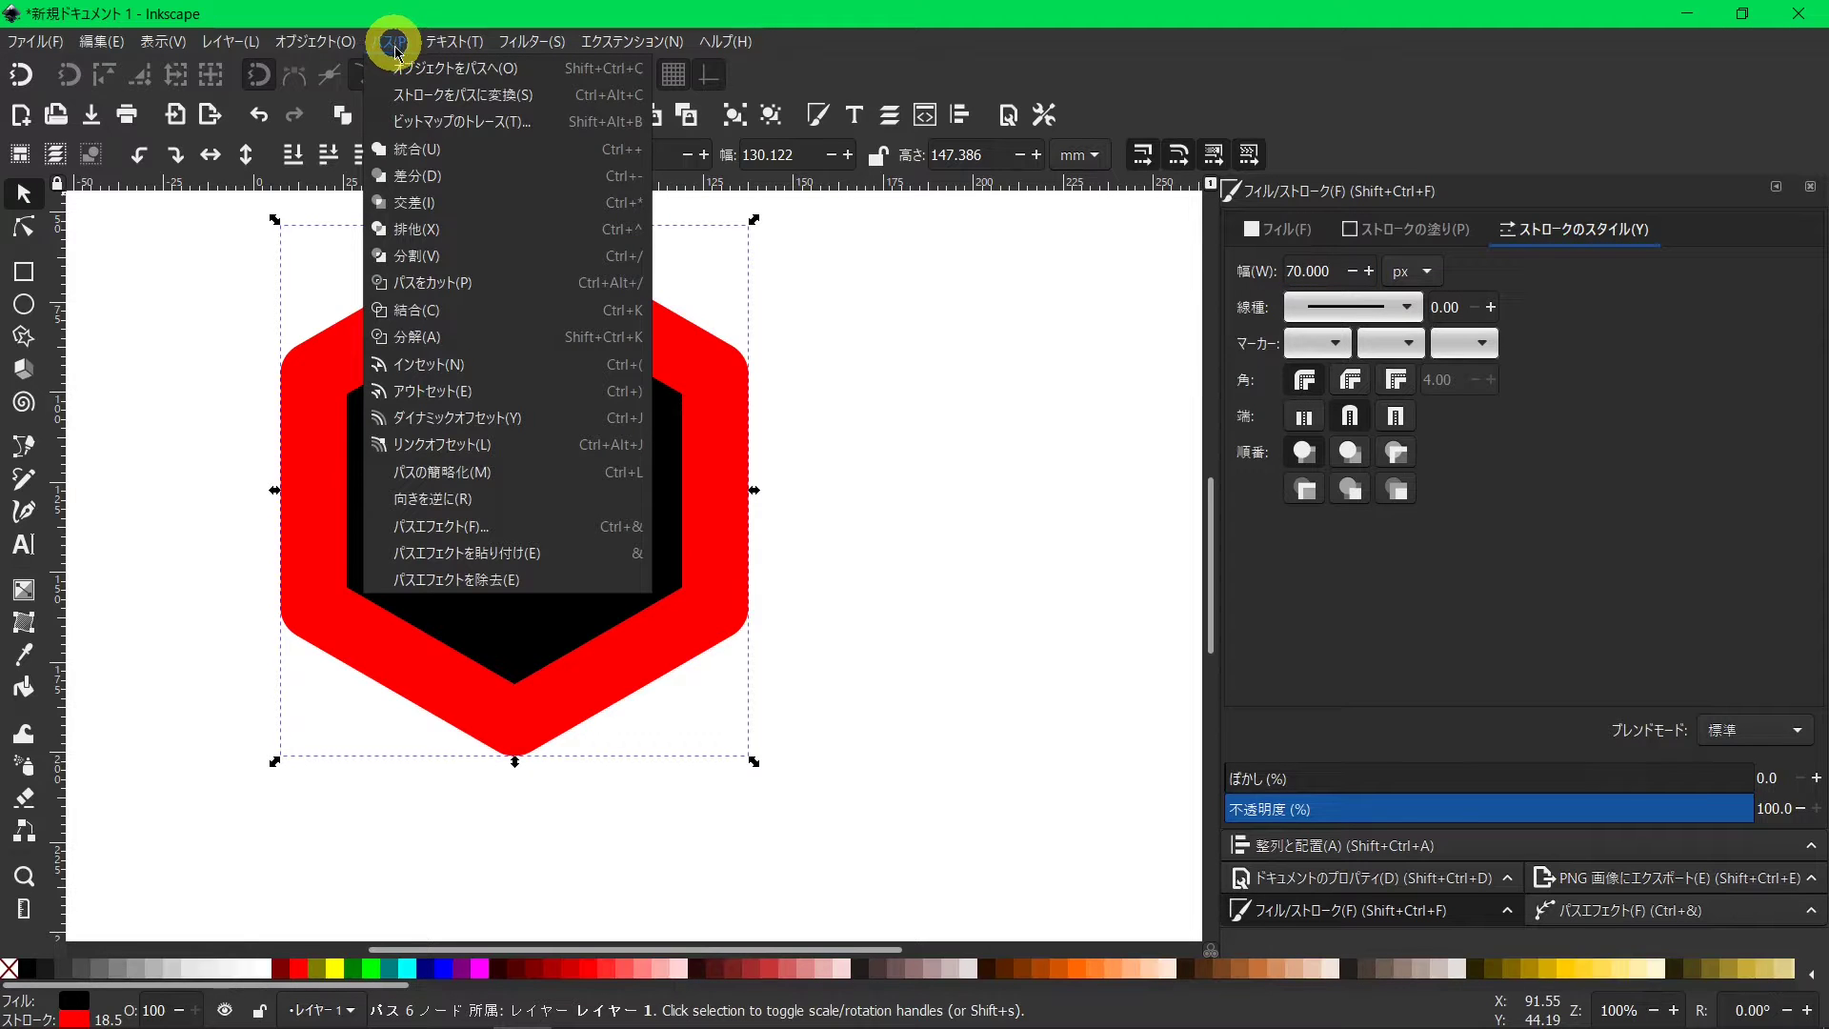
{"action": "left_click", "coordinate": [416, 95]}
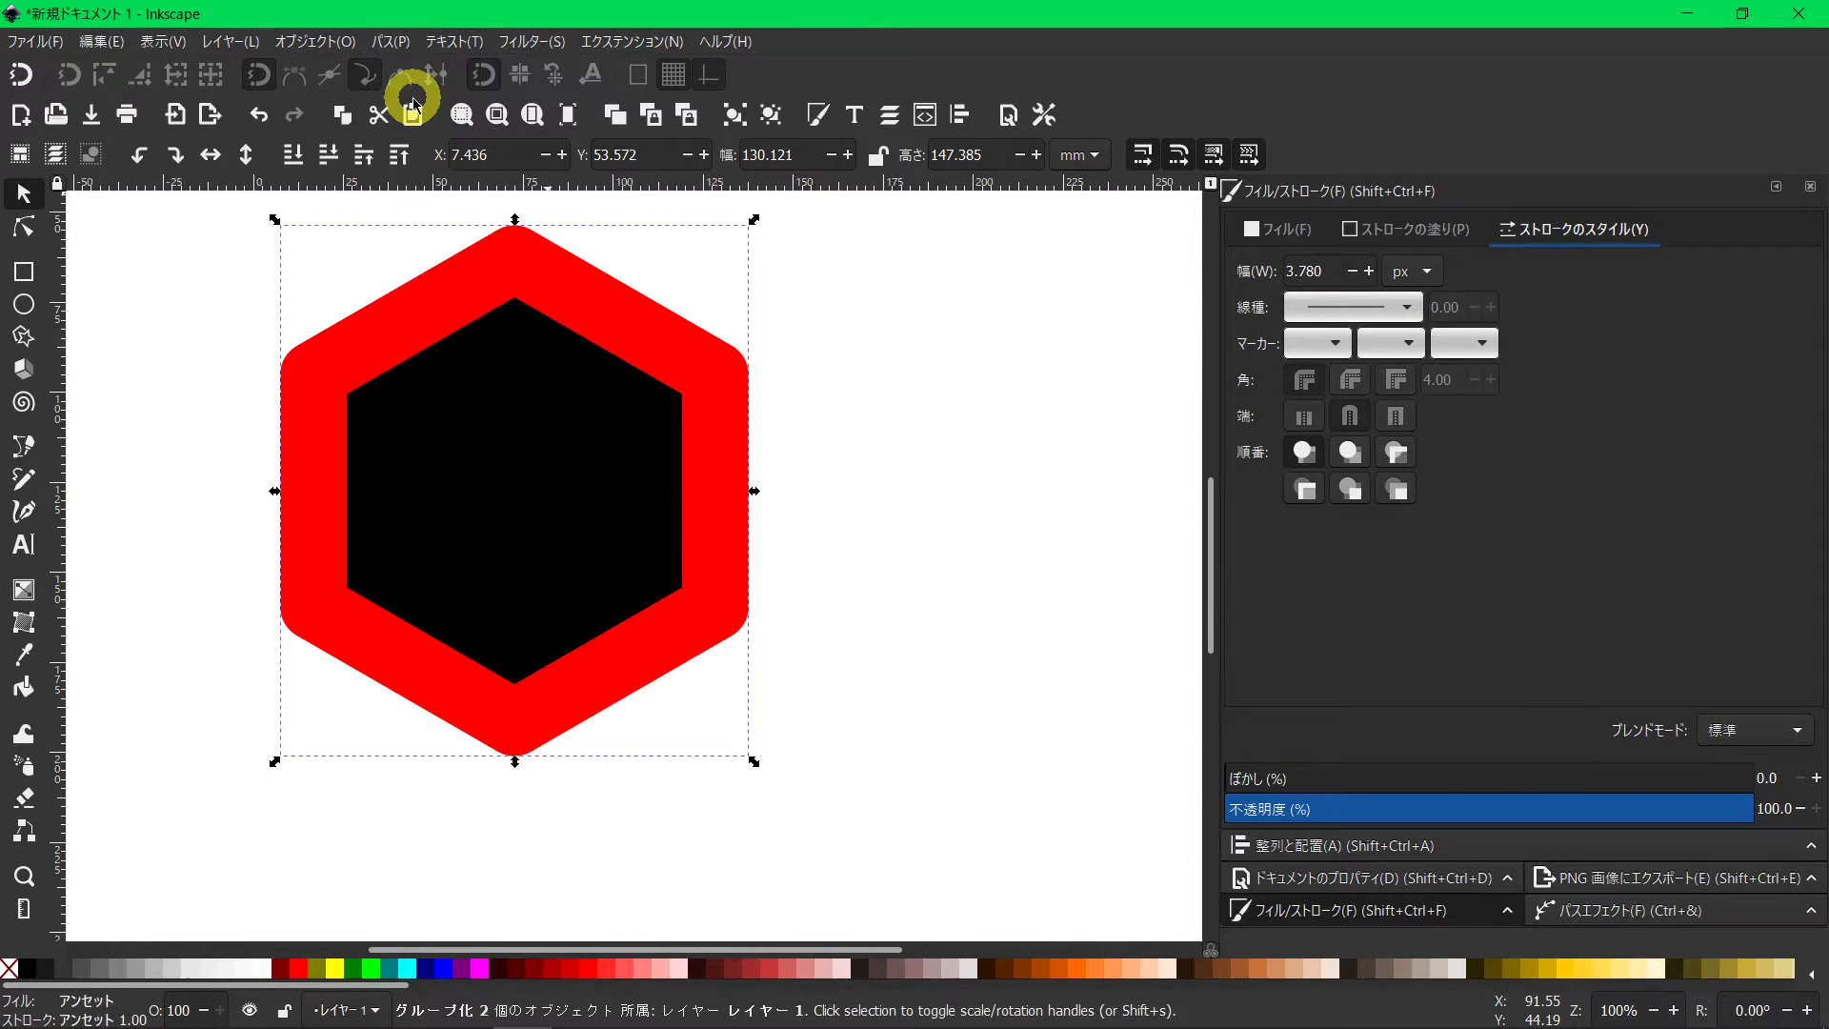
{"action": "left_click", "coordinate": [778, 124]}
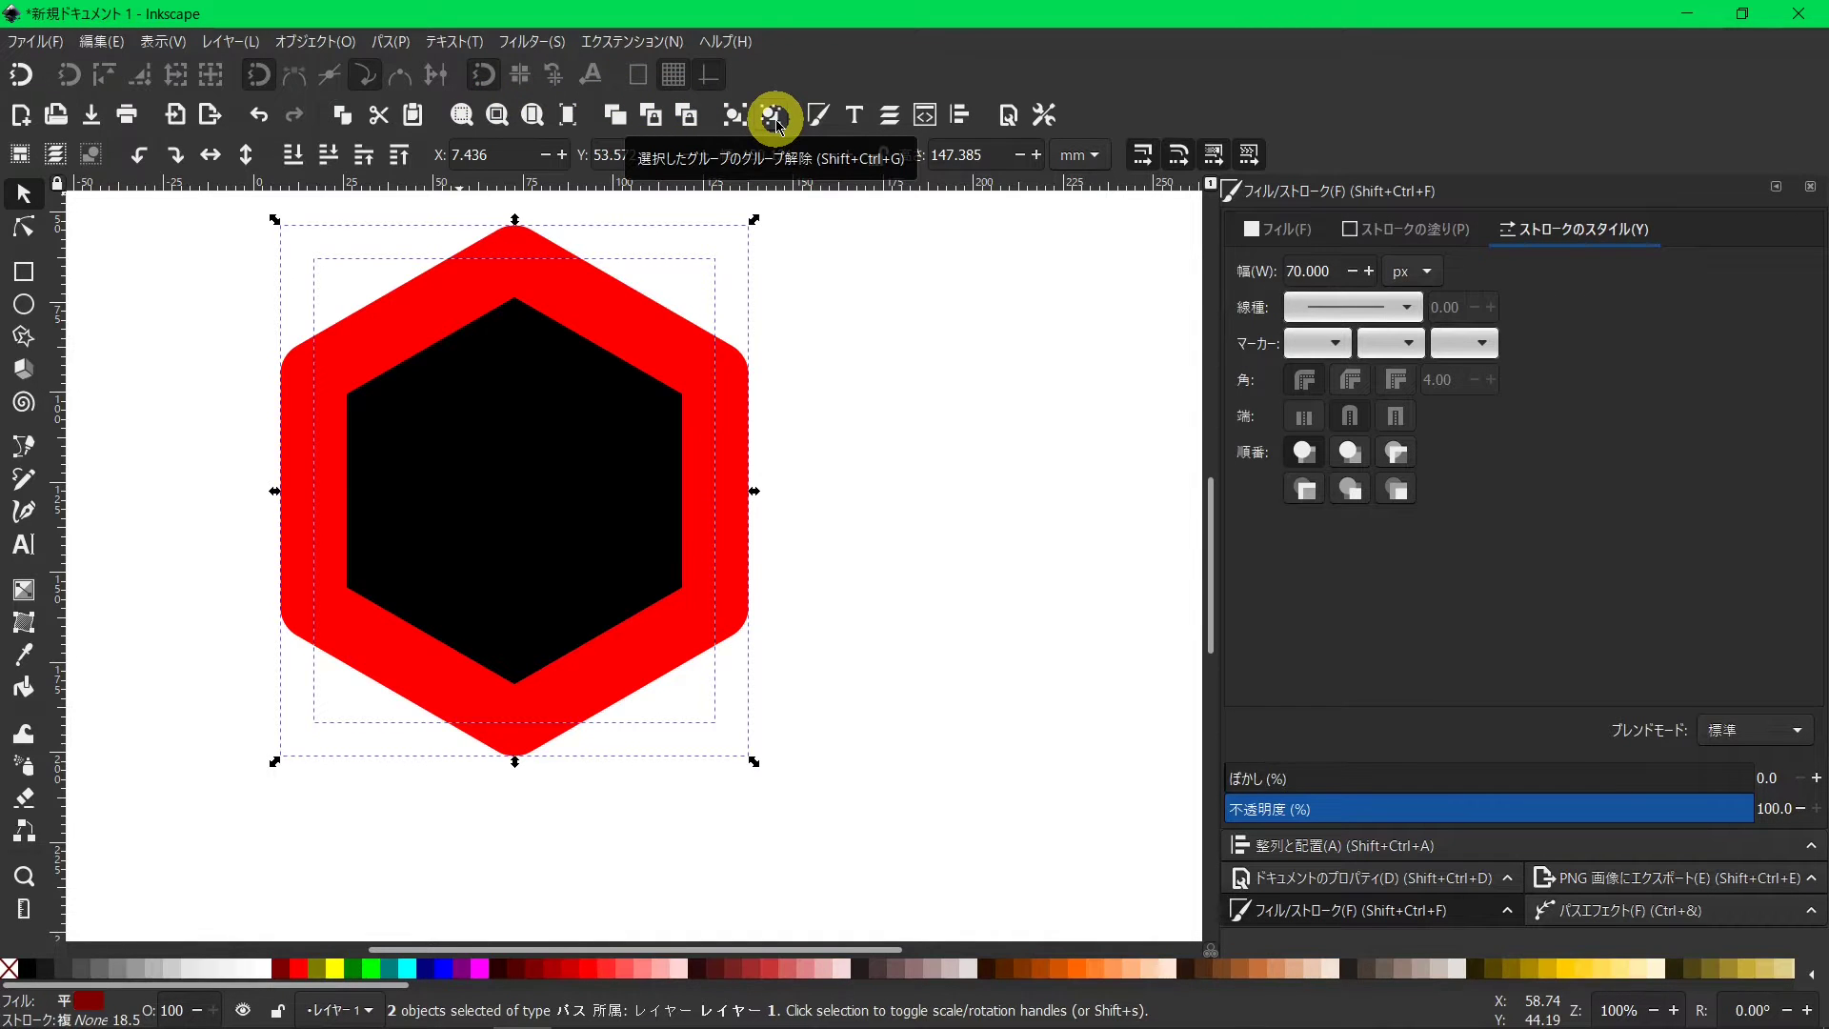
{"action": "left_click", "coordinate": [391, 42]}
{"action": "left_click", "coordinate": [409, 150]}
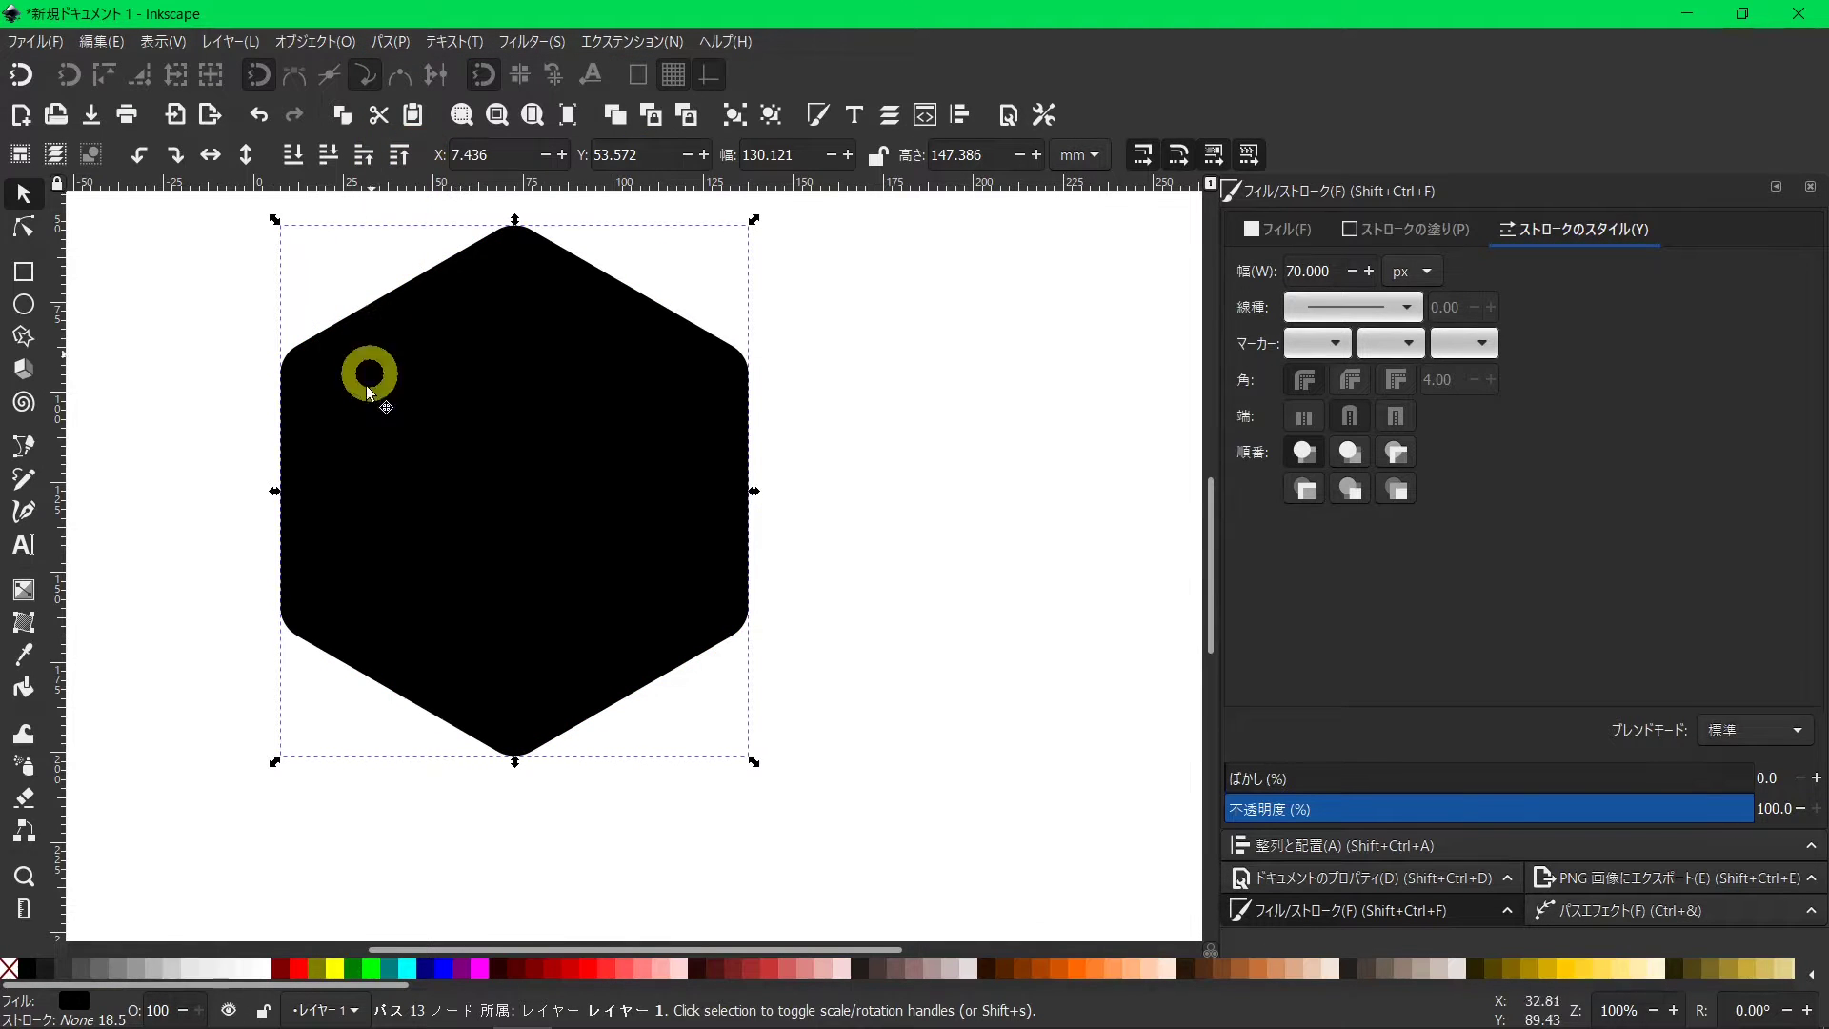
Fill the merged rounded hexagon solid red and duplicate it.
{"action": "left_click", "coordinate": [298, 968]}
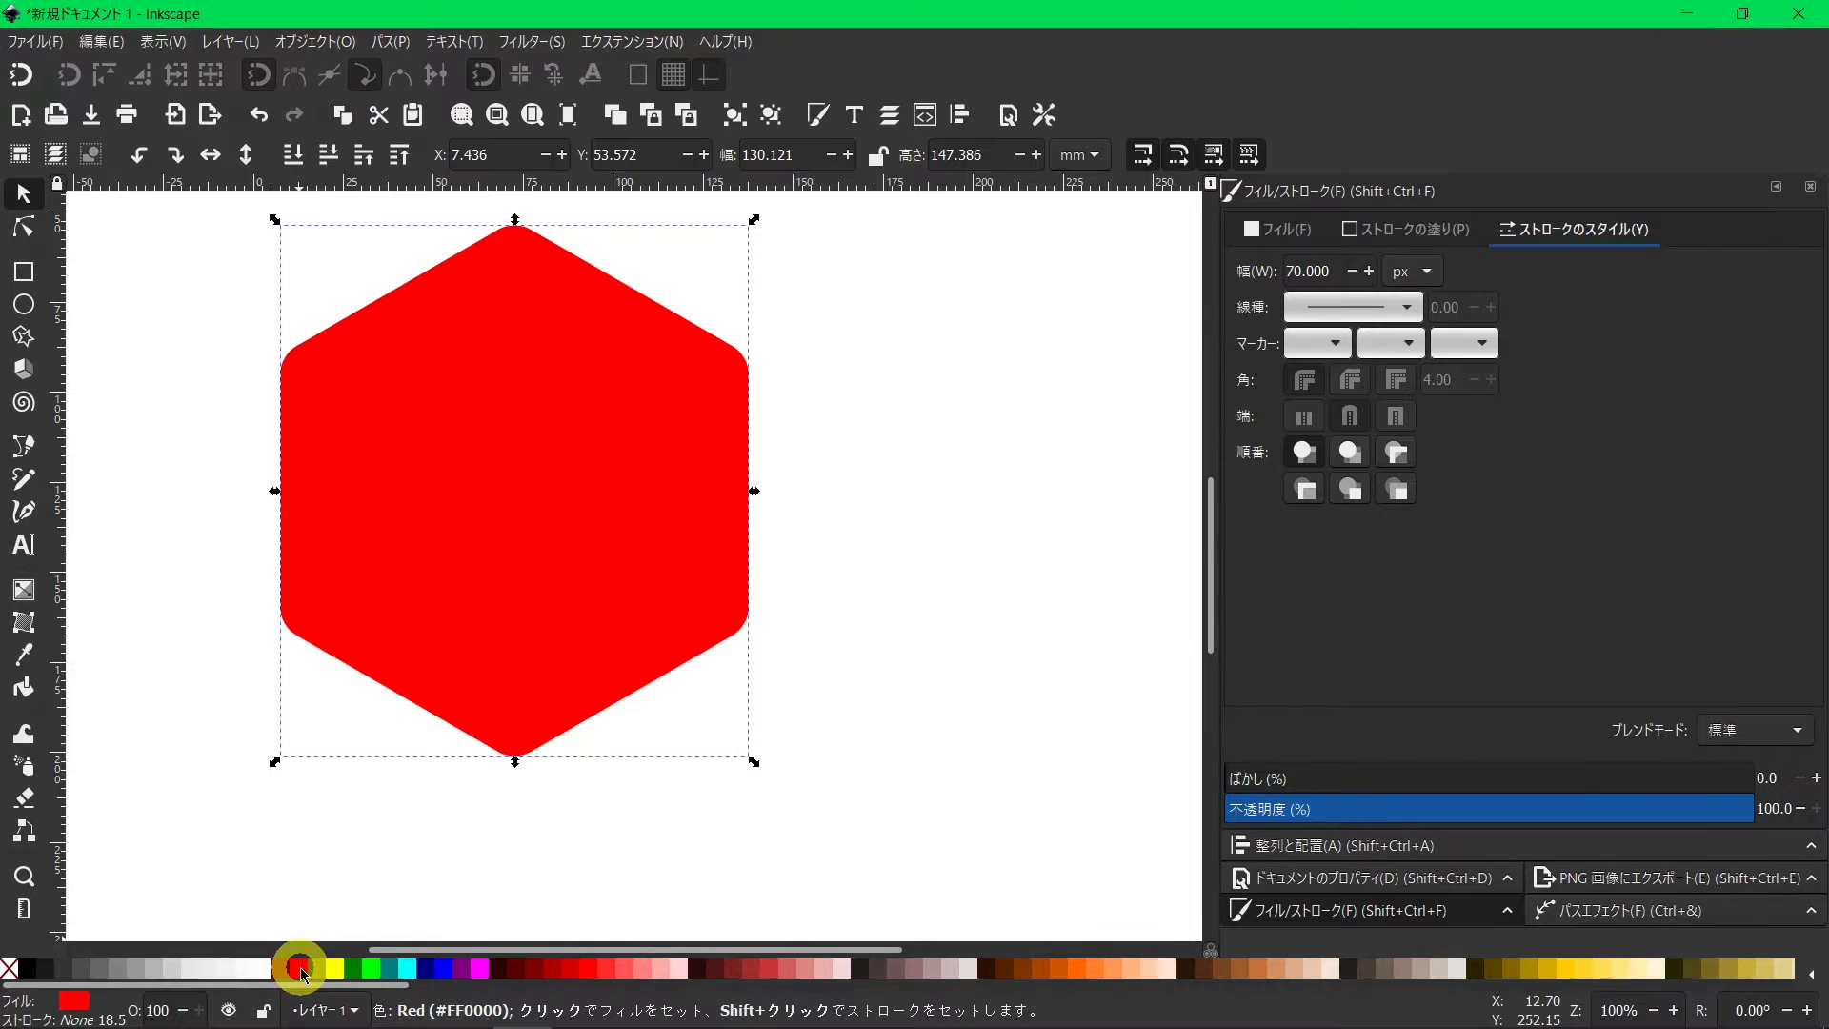
{"action": "right_click", "coordinate": [467, 443]}
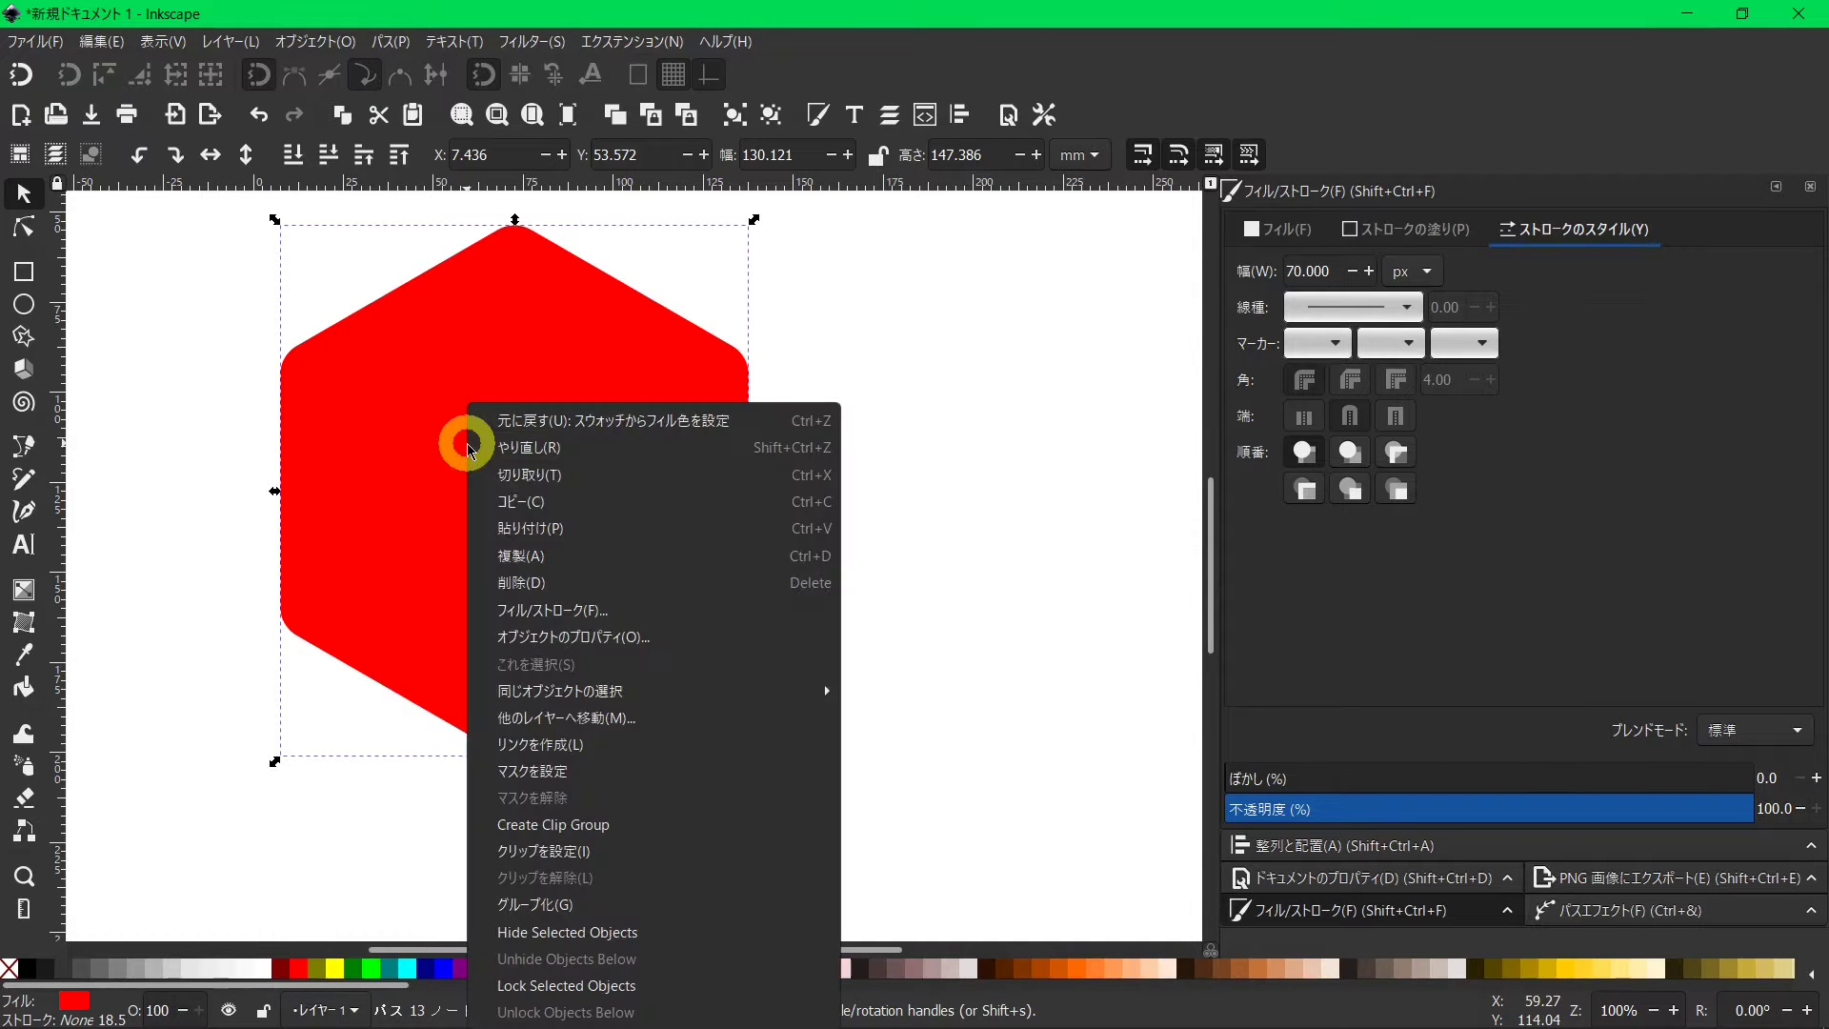
{"action": "left_click", "coordinate": [511, 560]}
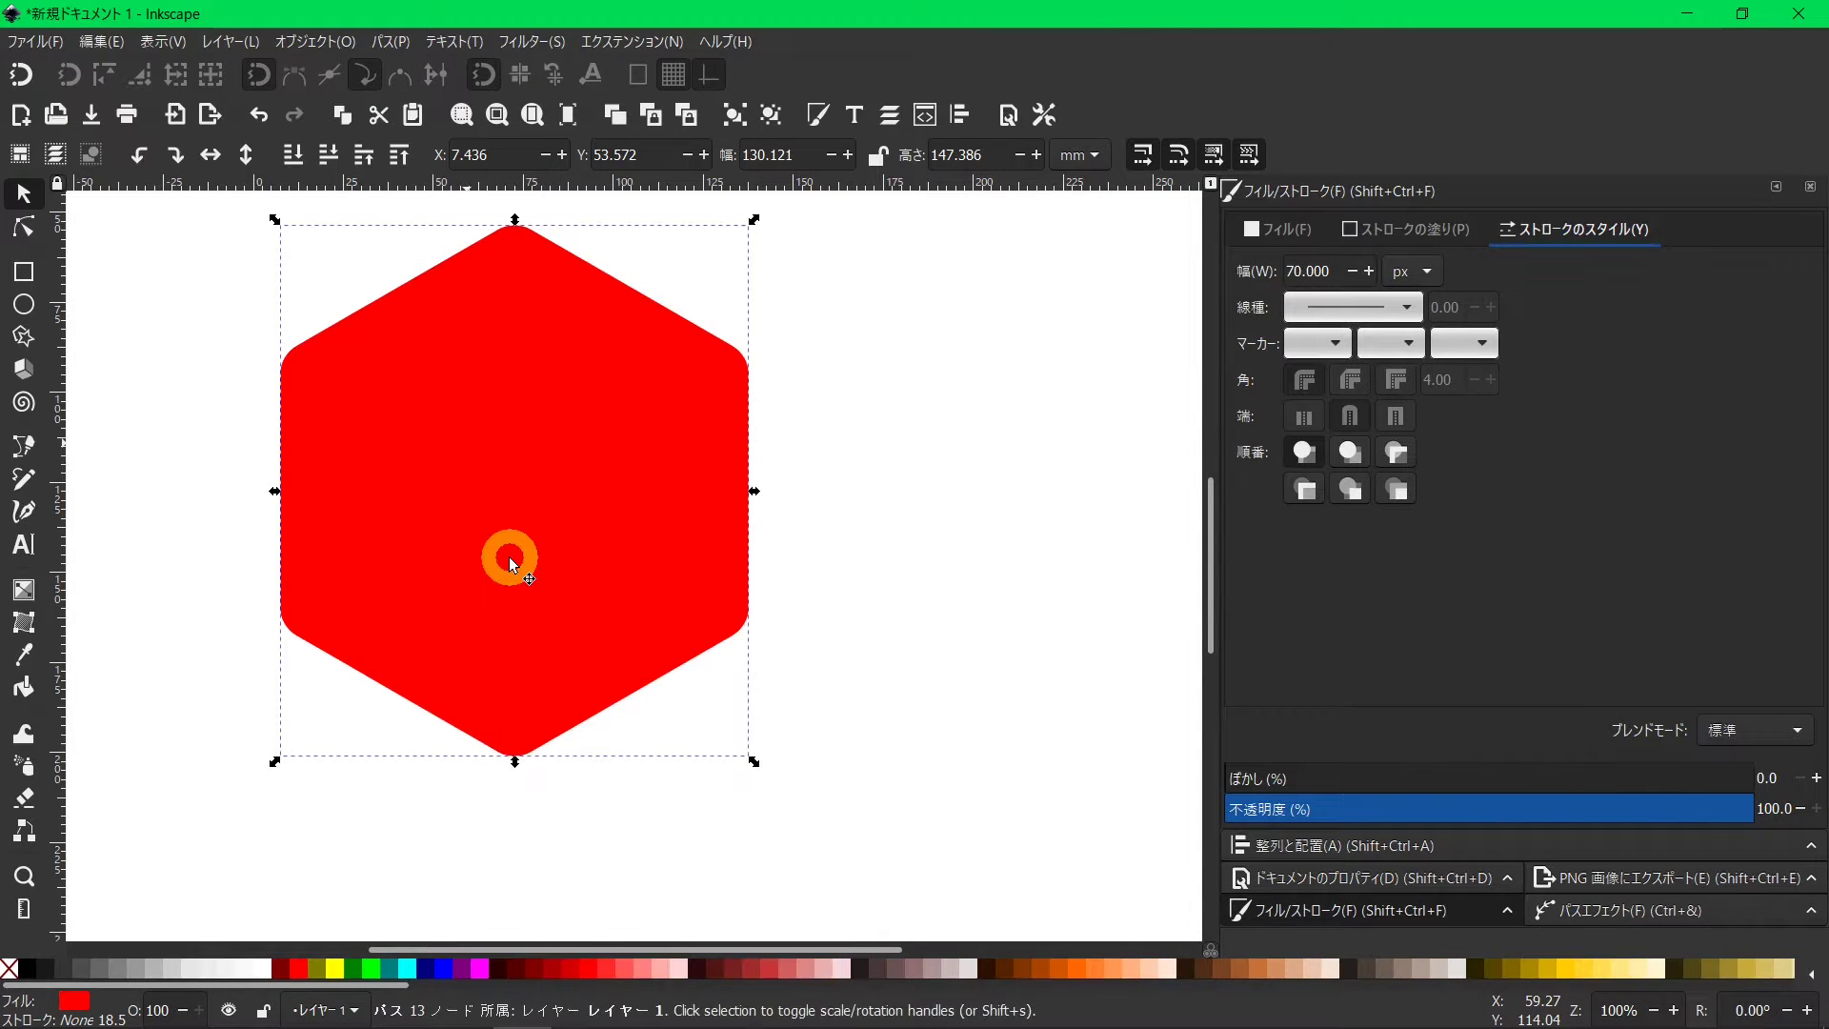
Recolour the copy yellow and scale it to about 87 mm wide inside the red hexagon.
{"action": "left_click", "coordinate": [337, 970]}
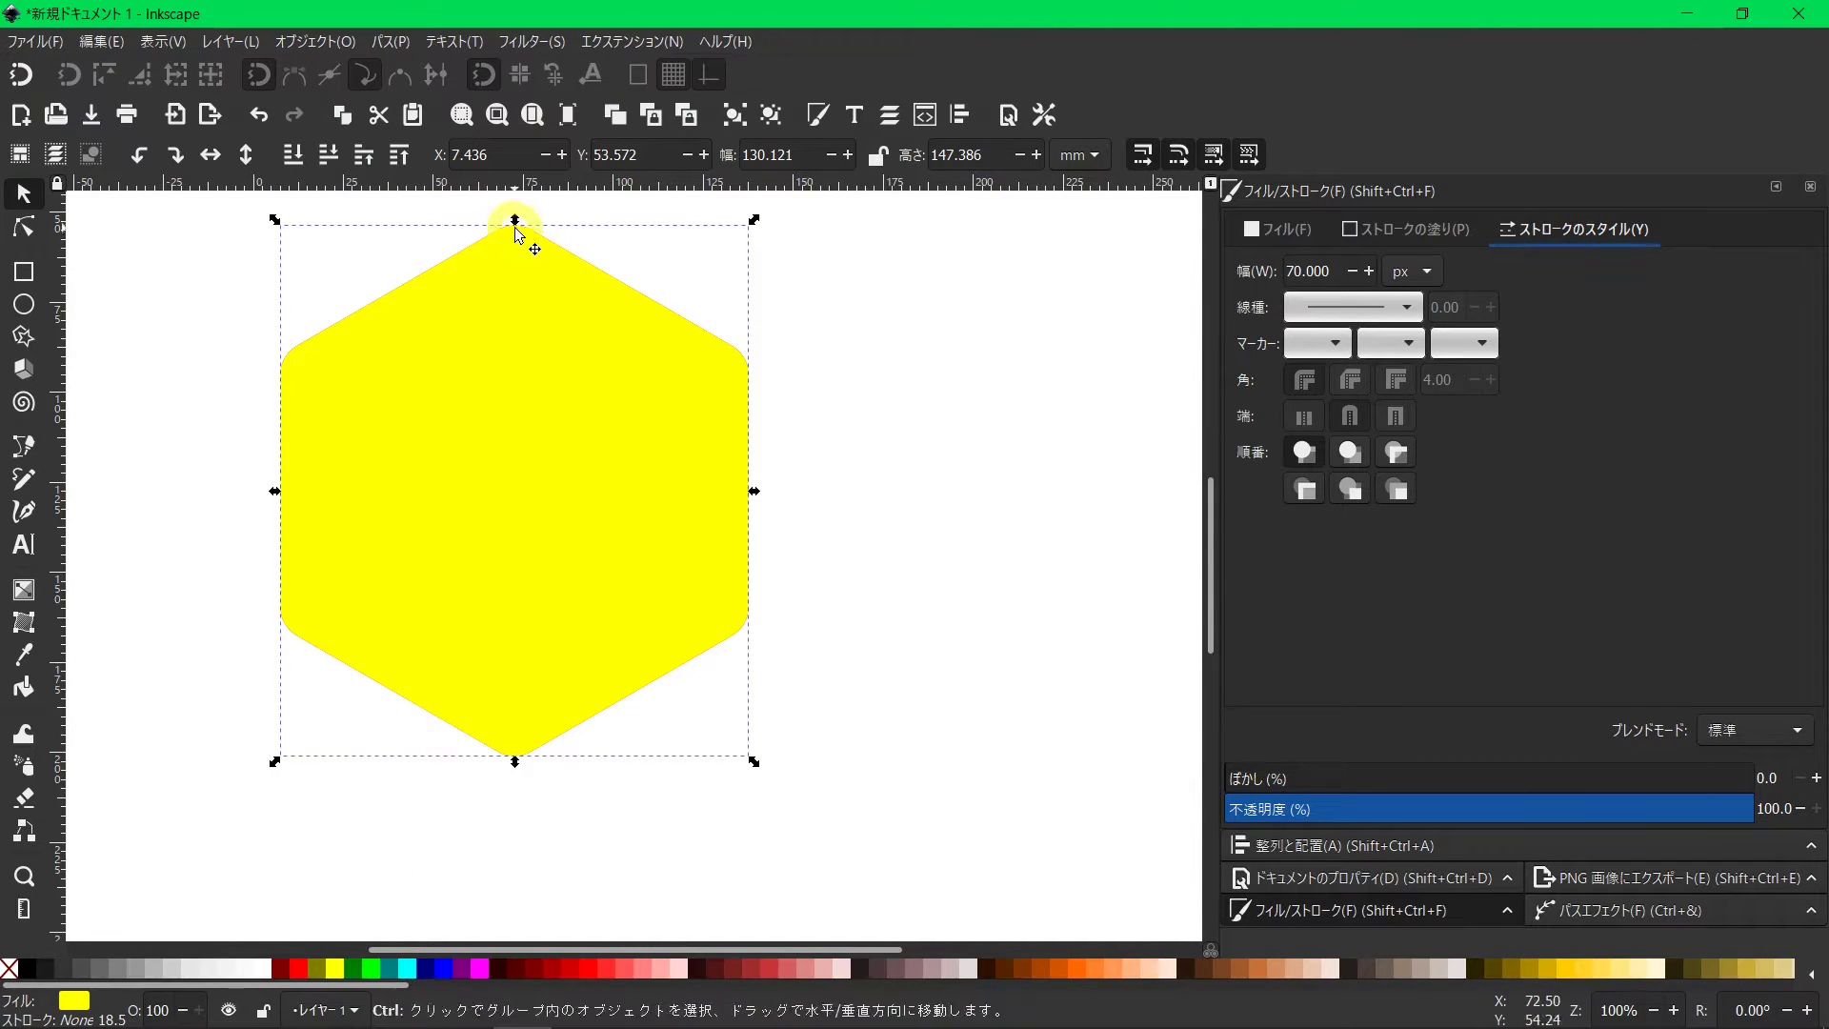
{"action": "left_click_drag", "start_coordinate": [514, 219], "coordinate": [524, 426]}
{"action": "left_click_drag", "start_coordinate": [505, 560], "coordinate": [510, 449]}
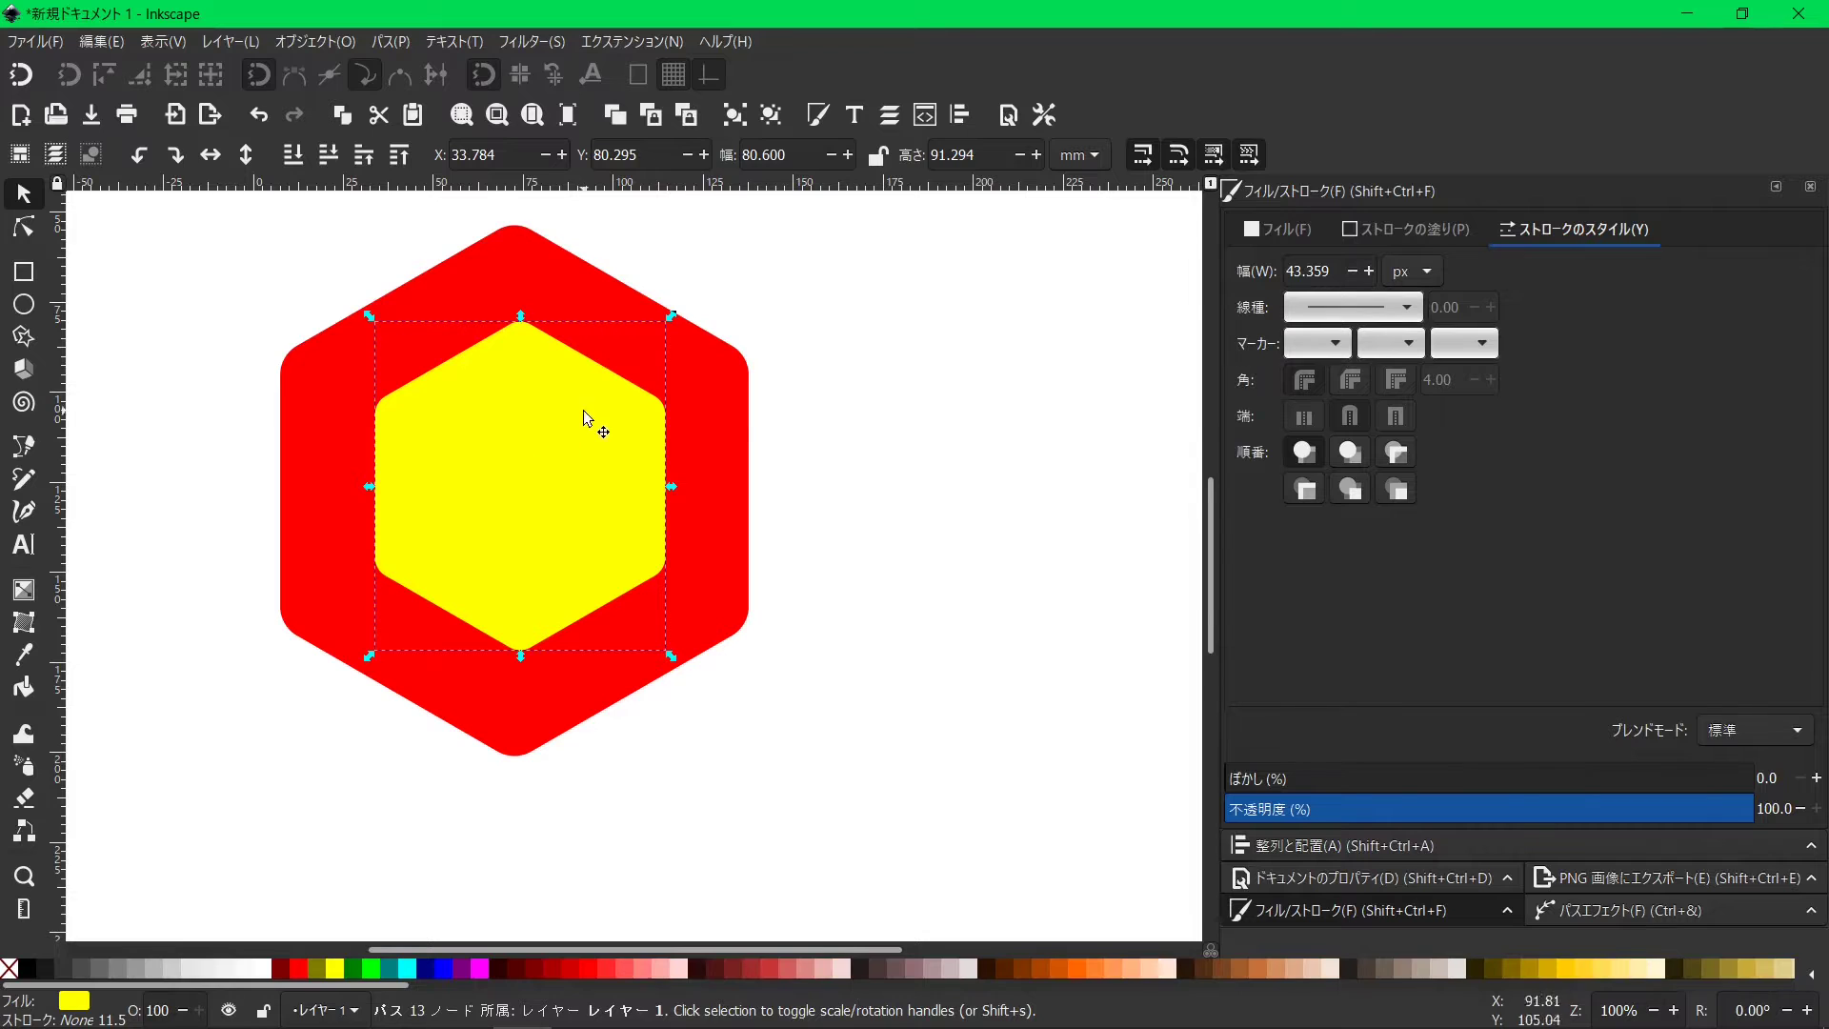
{"action": "left_click_drag", "start_coordinate": [668, 317], "coordinate": [699, 288]}
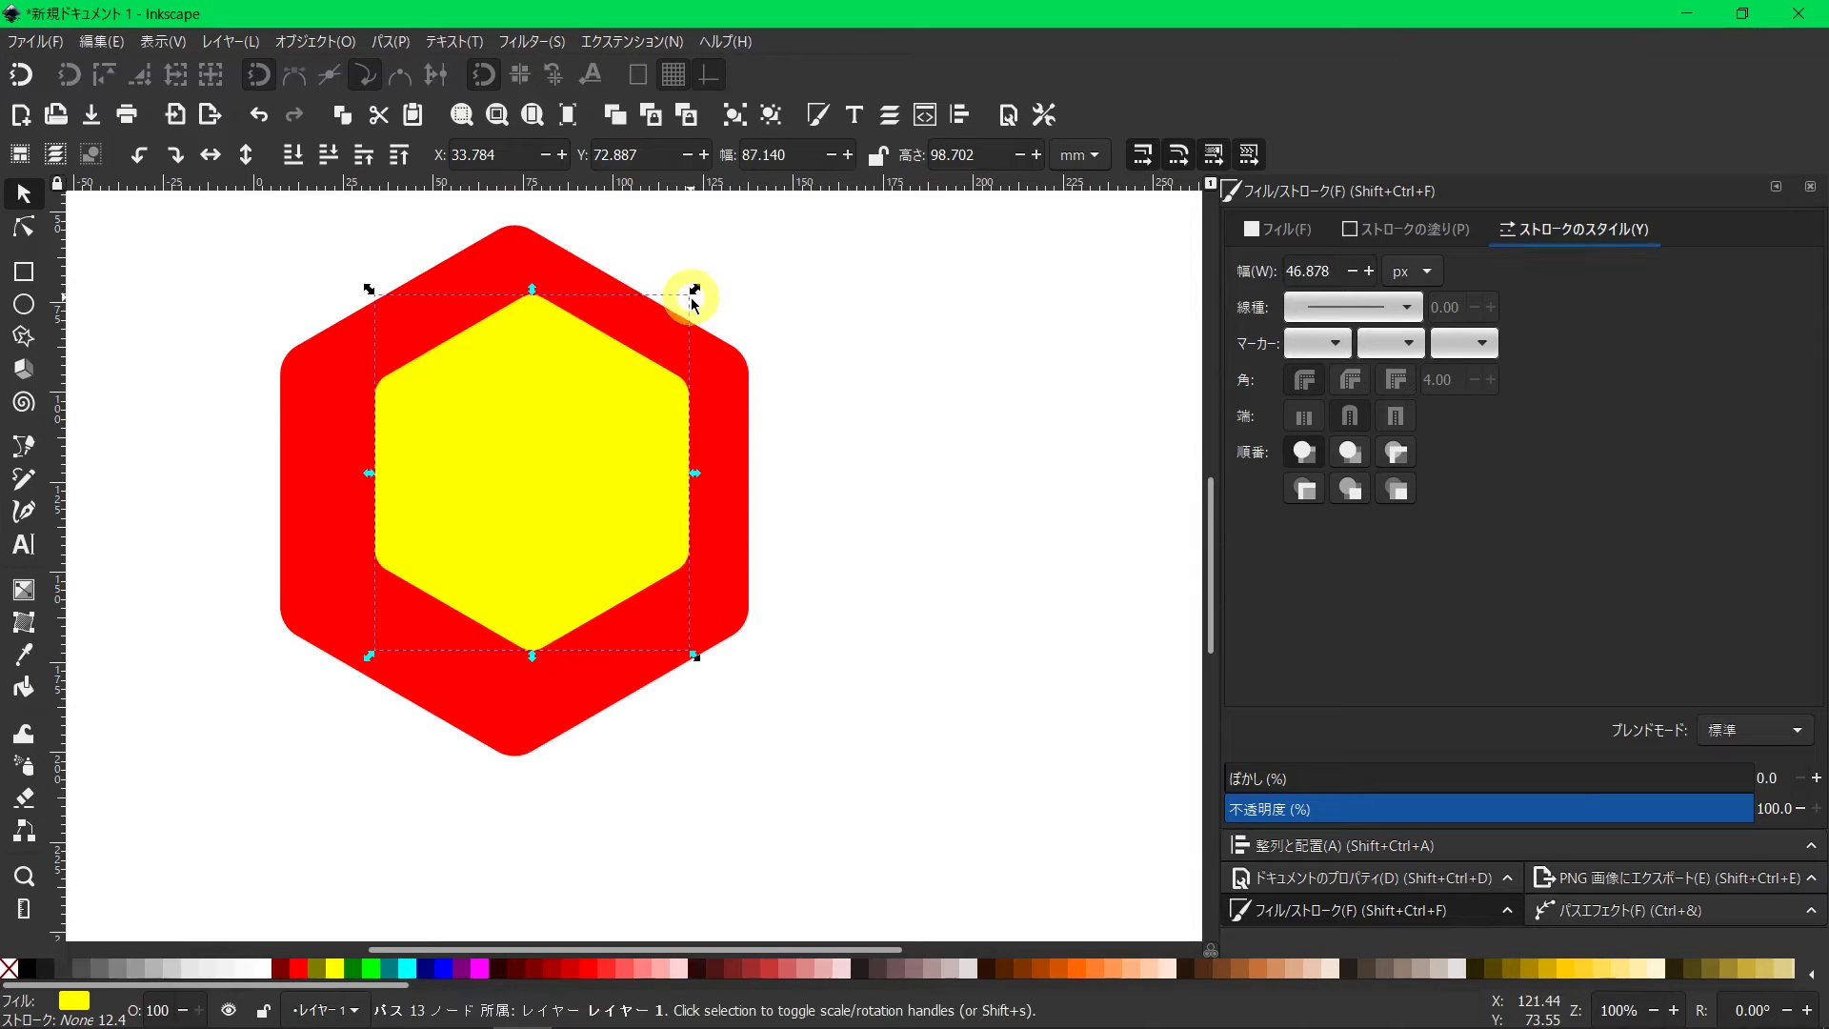
{"action": "scroll", "coordinate": [694, 294], "scroll_direction": "up", "scroll_amount": 1}
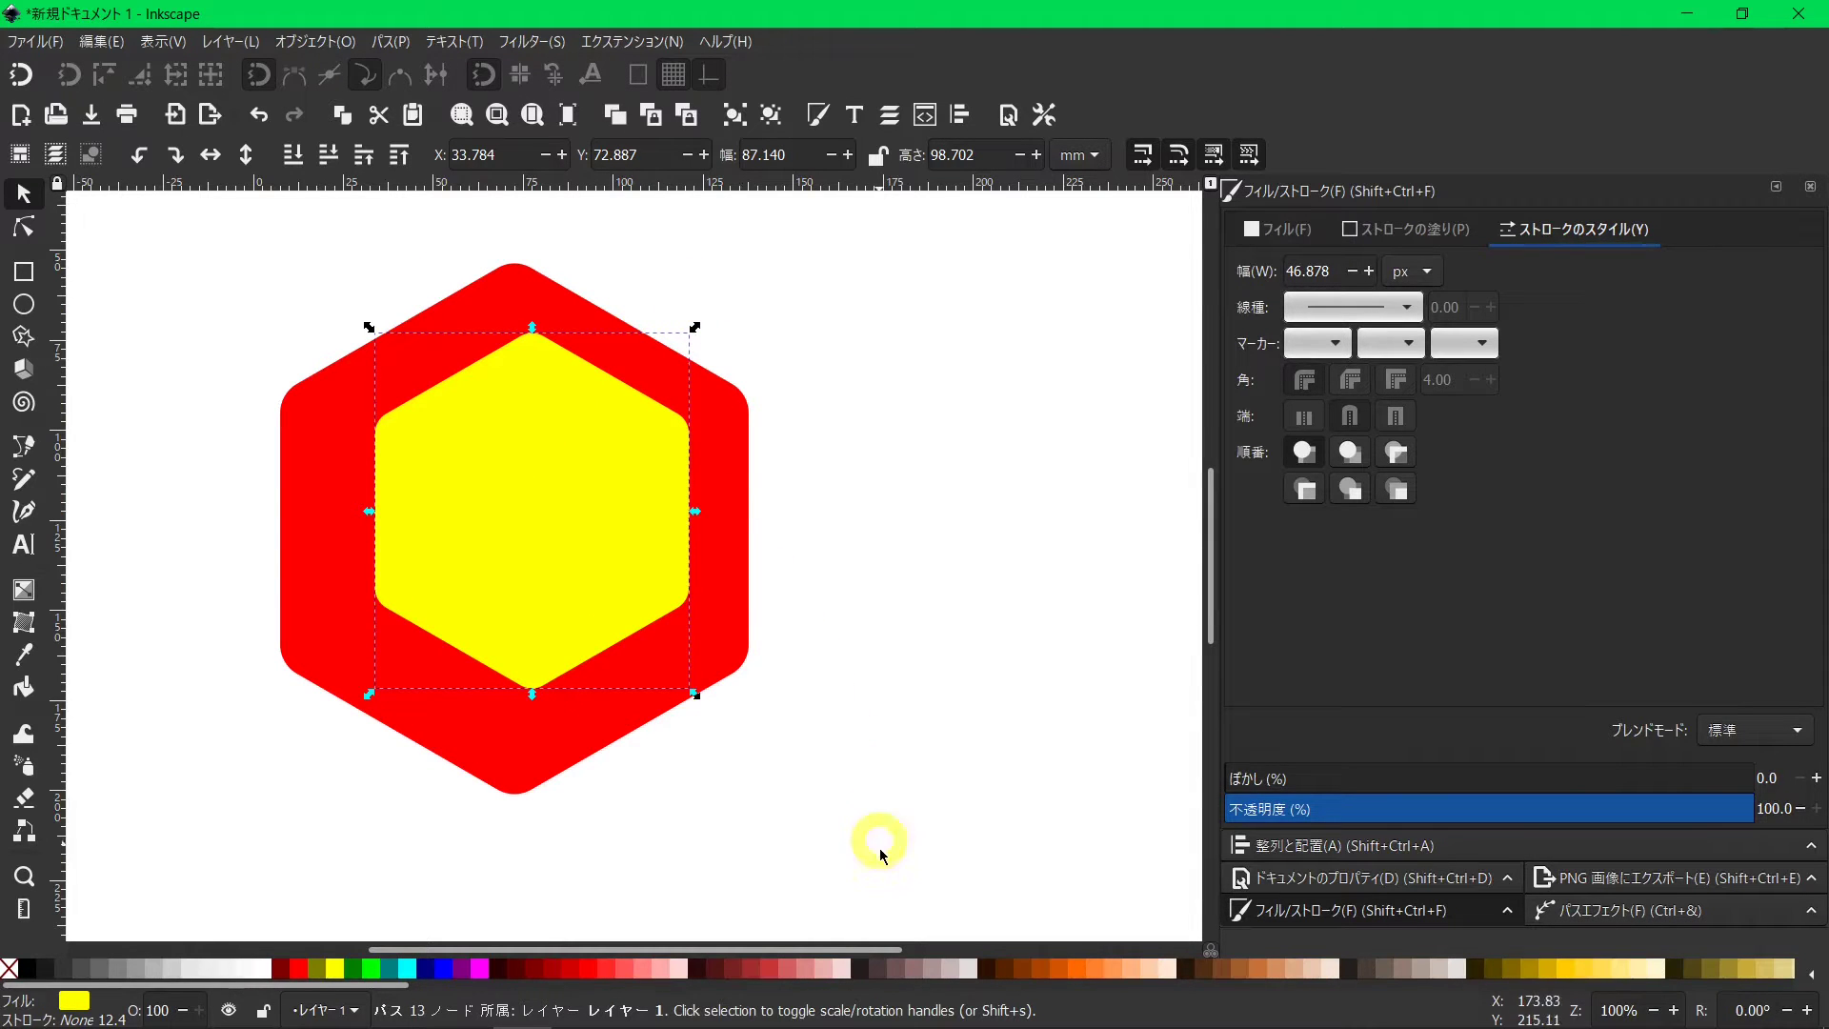
{"action": "mouse_move", "coordinate": [879, 849]}
{"action": "left_mouse_down"}
{"action": "mouse_move", "coordinate": [311, 322]}
{"action": "mouse_move", "coordinate": [245, 235]}
{"action": "left_mouse_up"}
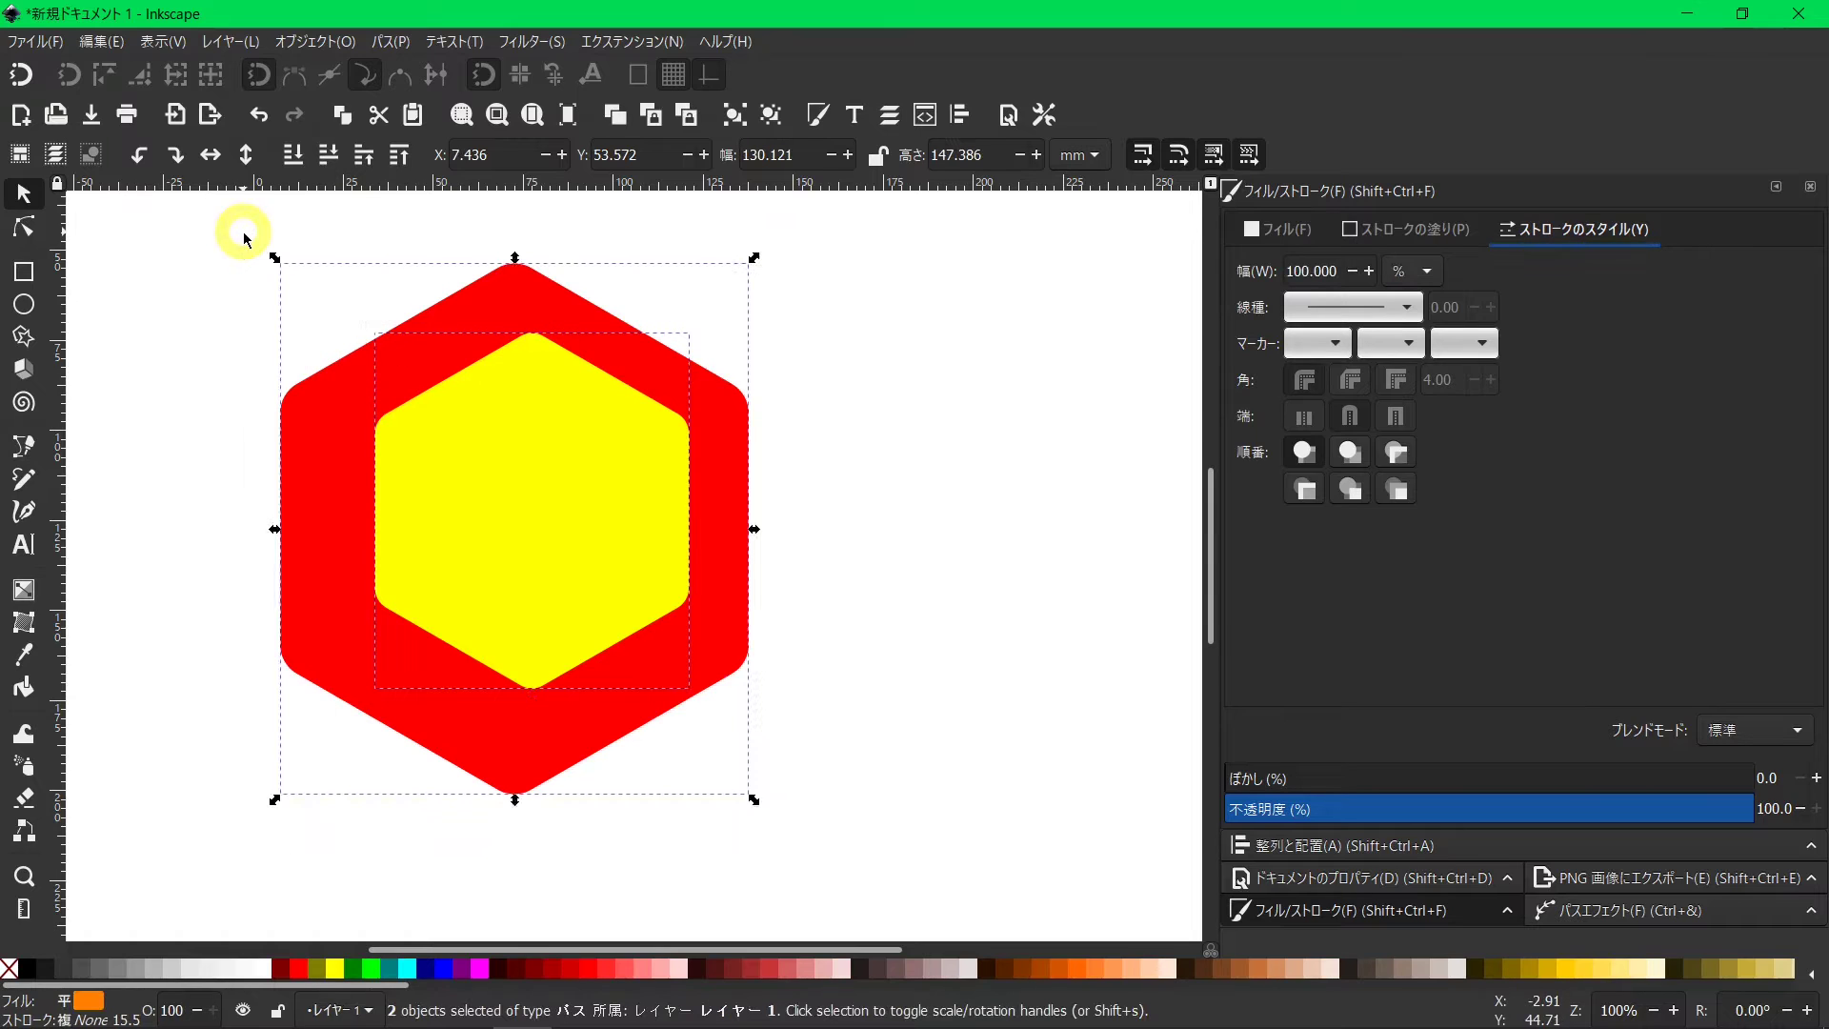
Centre the yellow hexagon on the red one using Align and Distribute.
{"action": "left_click", "coordinate": [962, 114]}
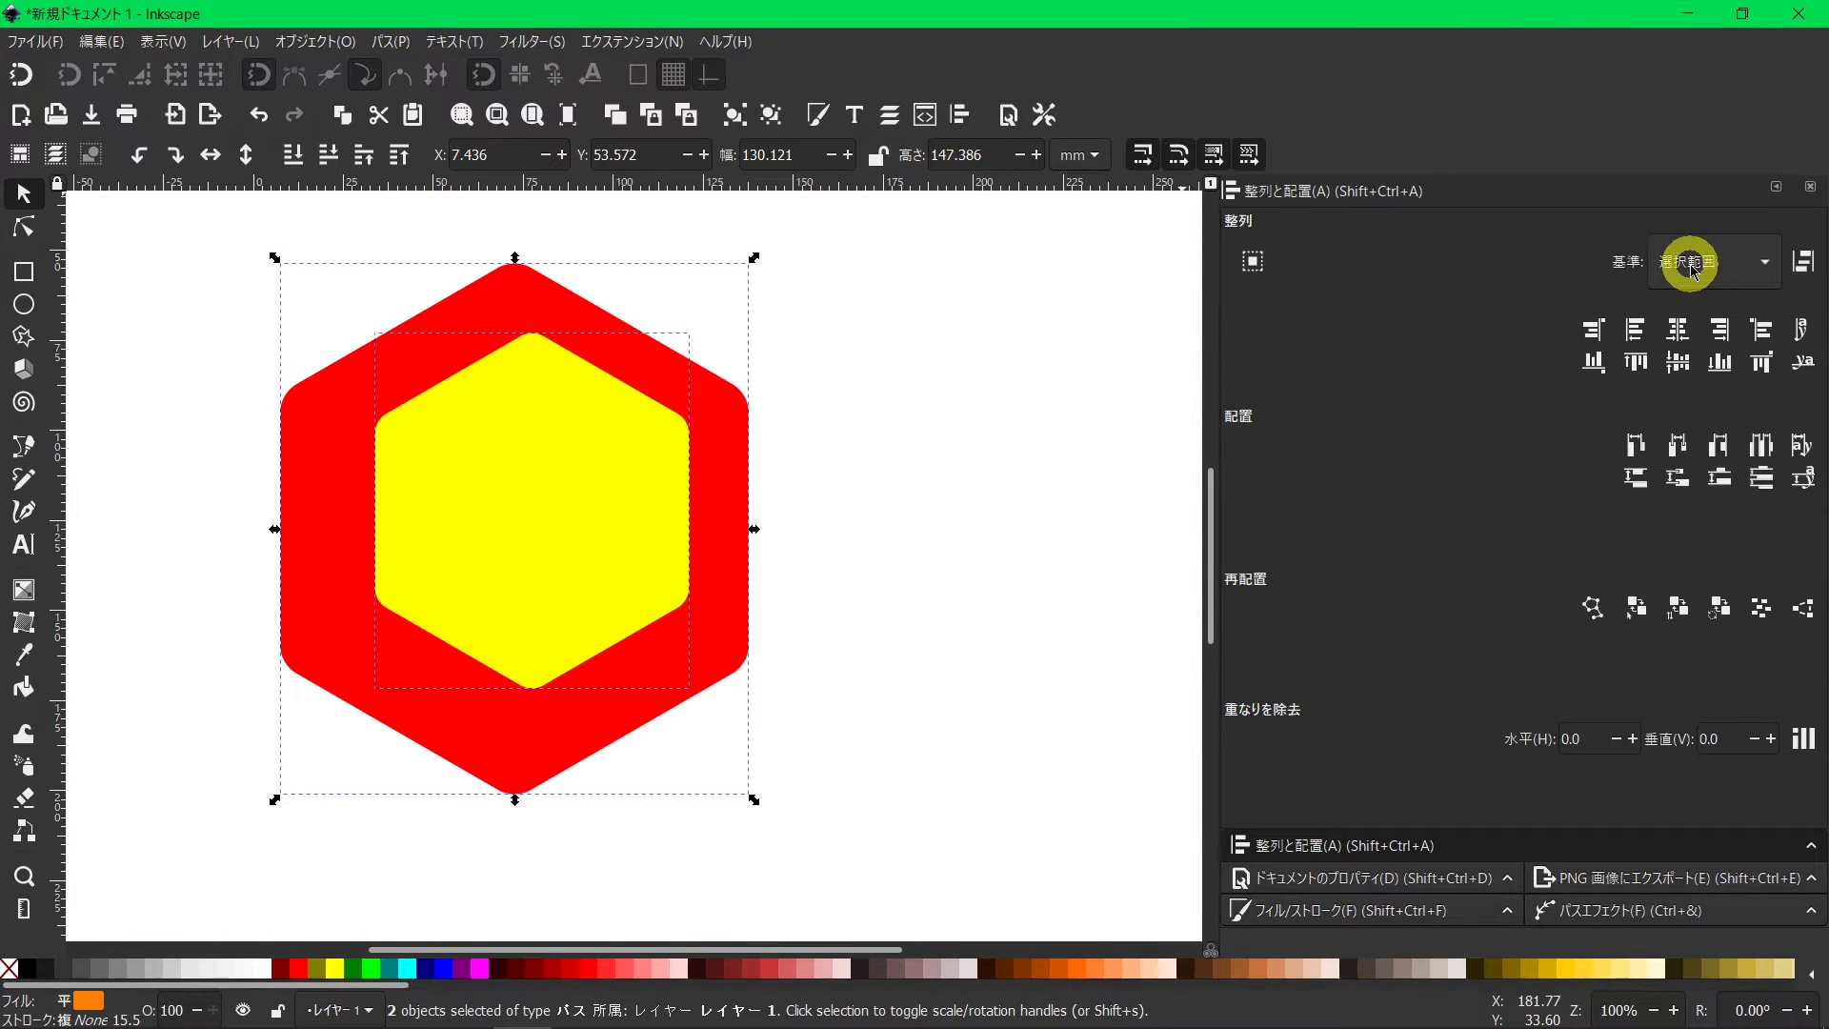
{"action": "left_click", "coordinate": [1678, 329]}
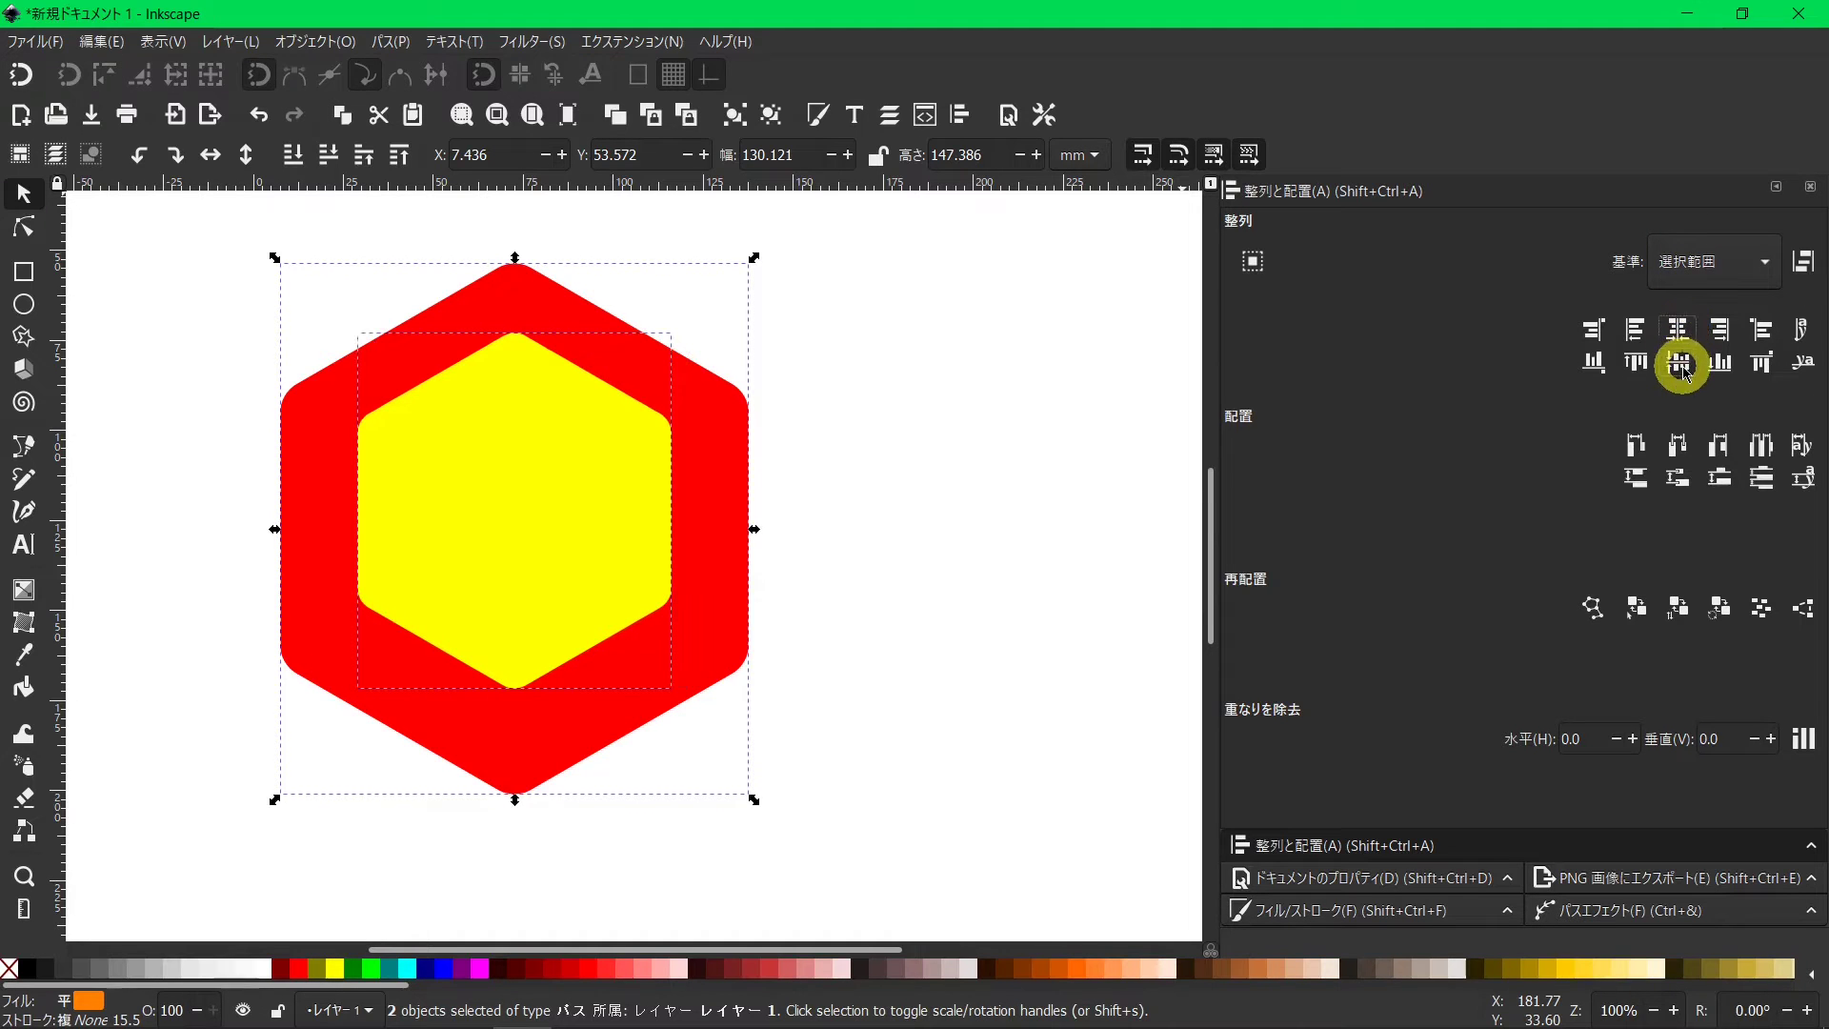
{"action": "left_click", "coordinate": [1679, 363]}
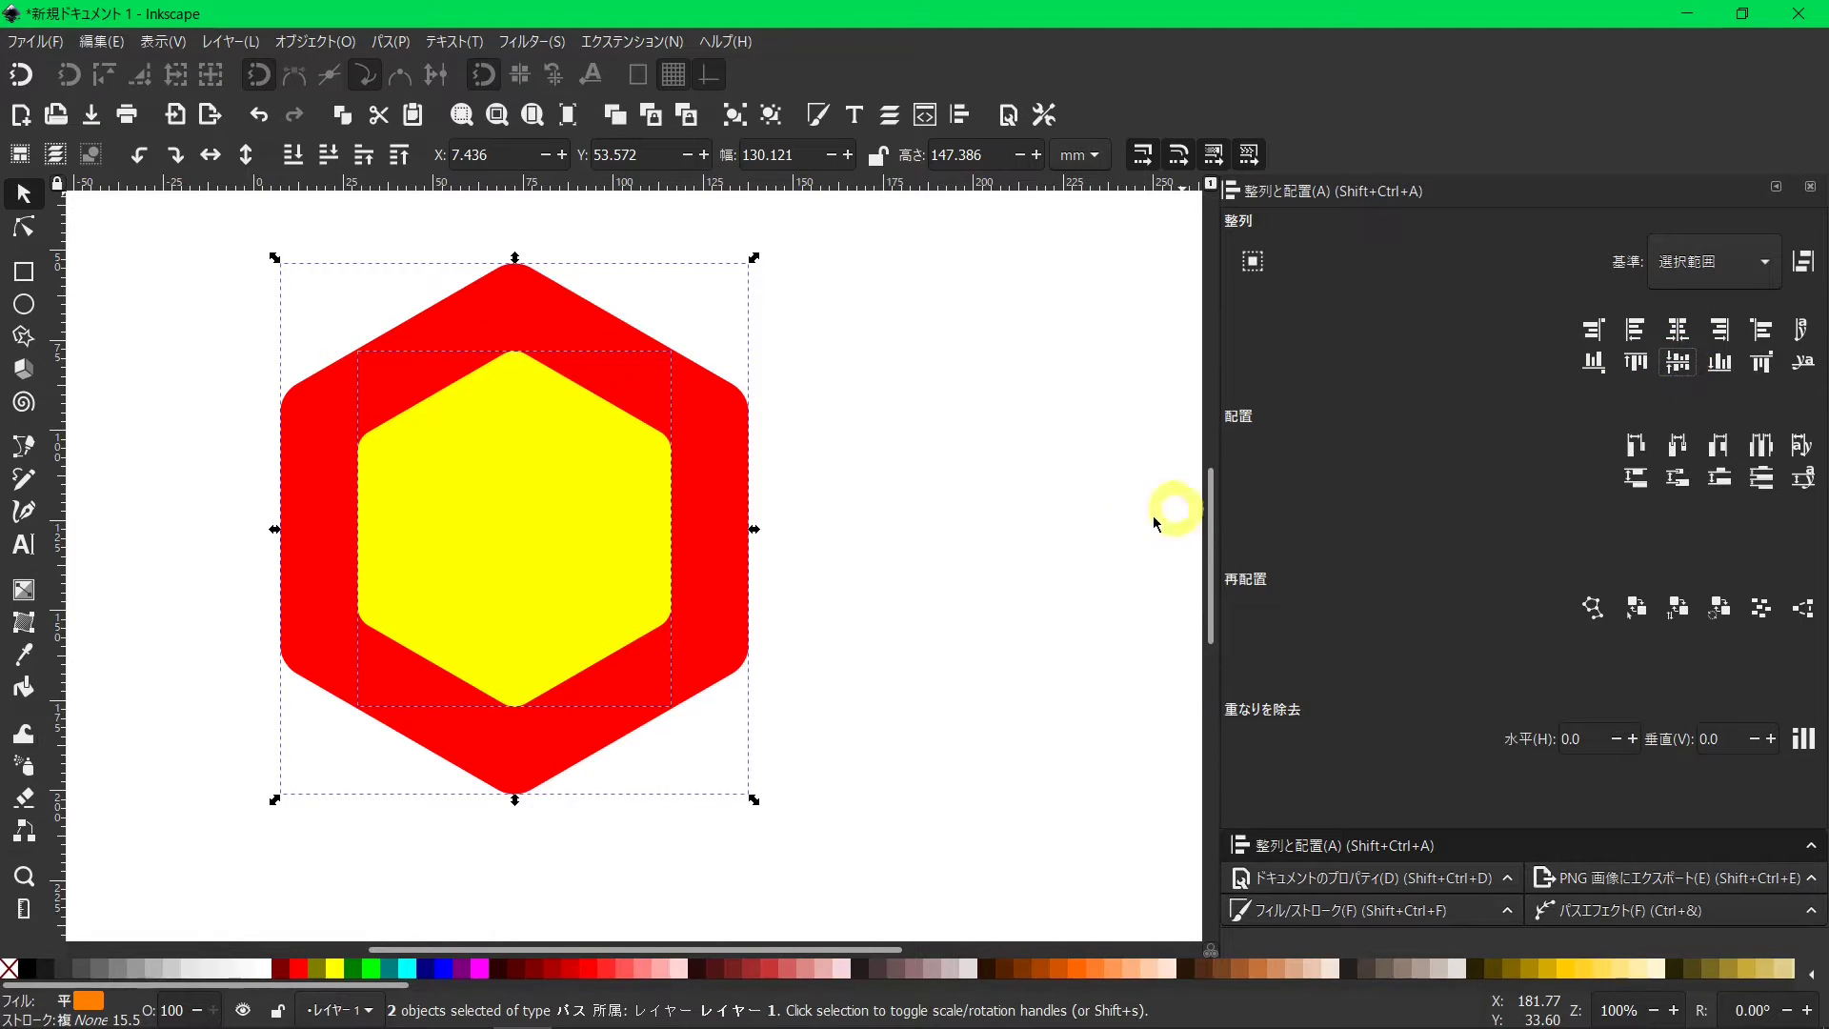
Shrink the yellow hexagon to about 83 × 94 mm and re-centre it on the red one.
{"action": "left_click", "coordinate": [920, 580]}
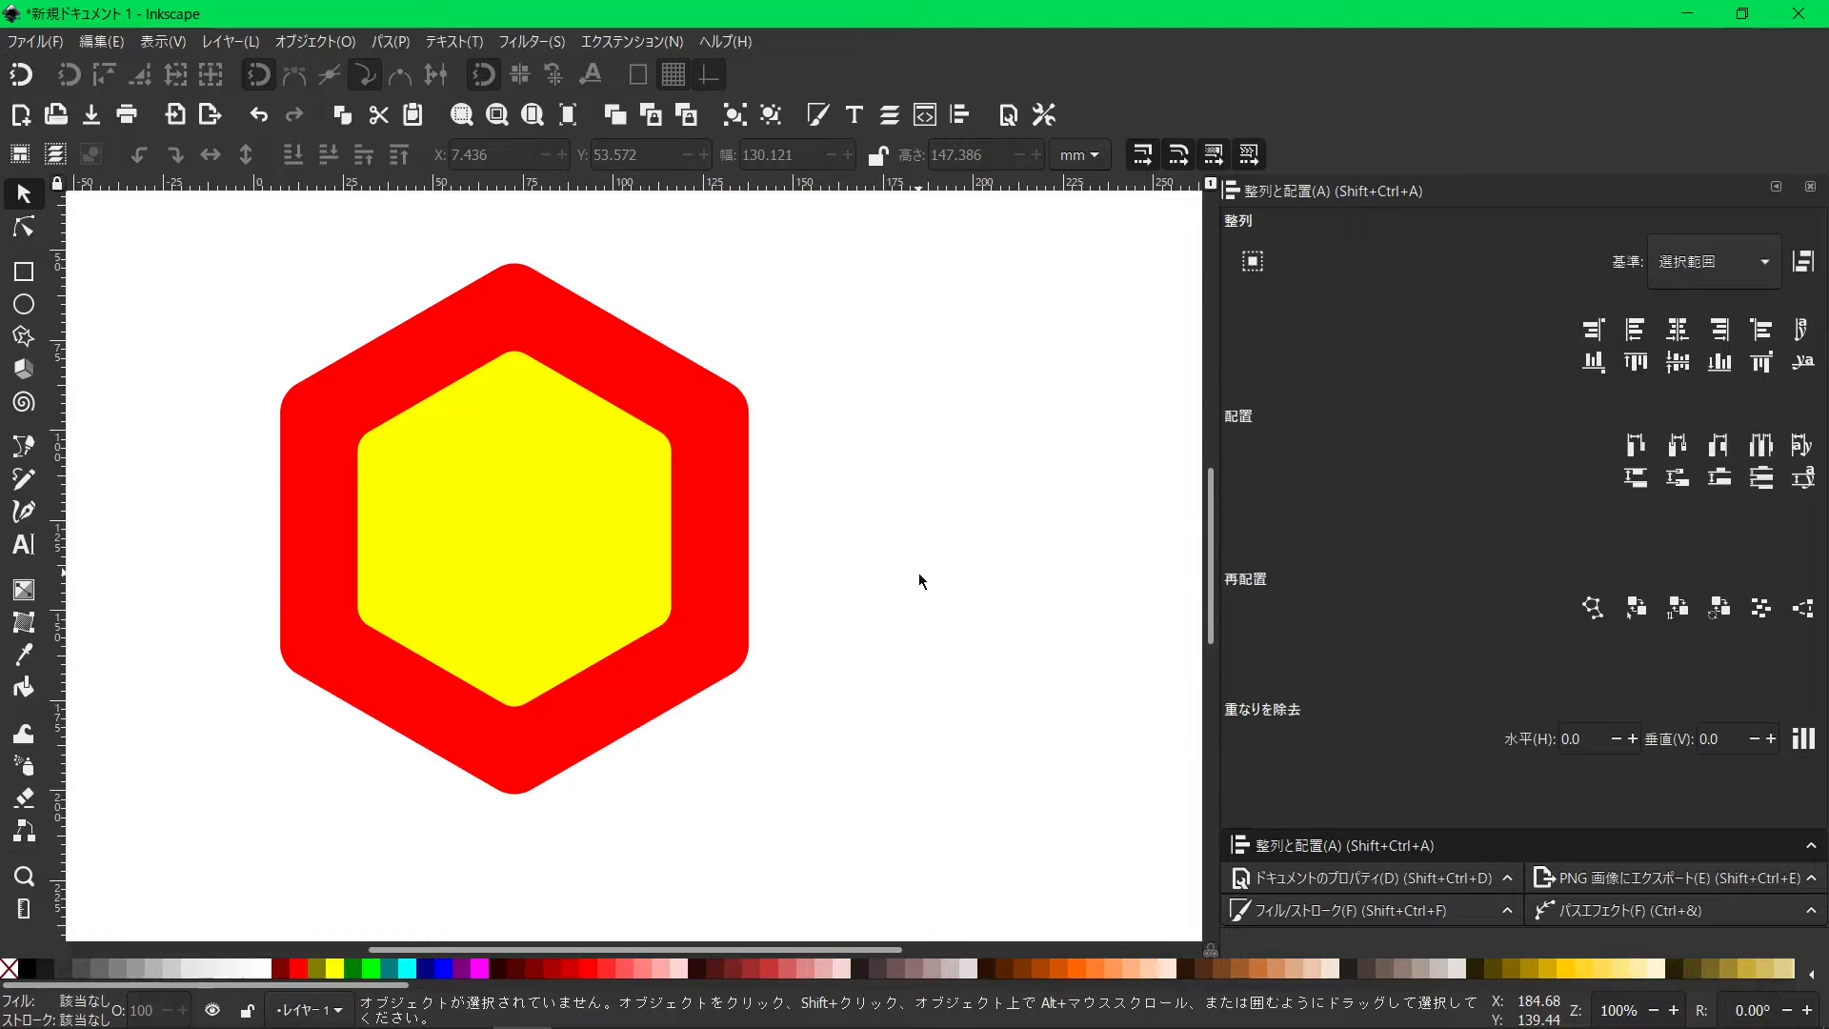
{"action": "left_click", "coordinate": [595, 518]}
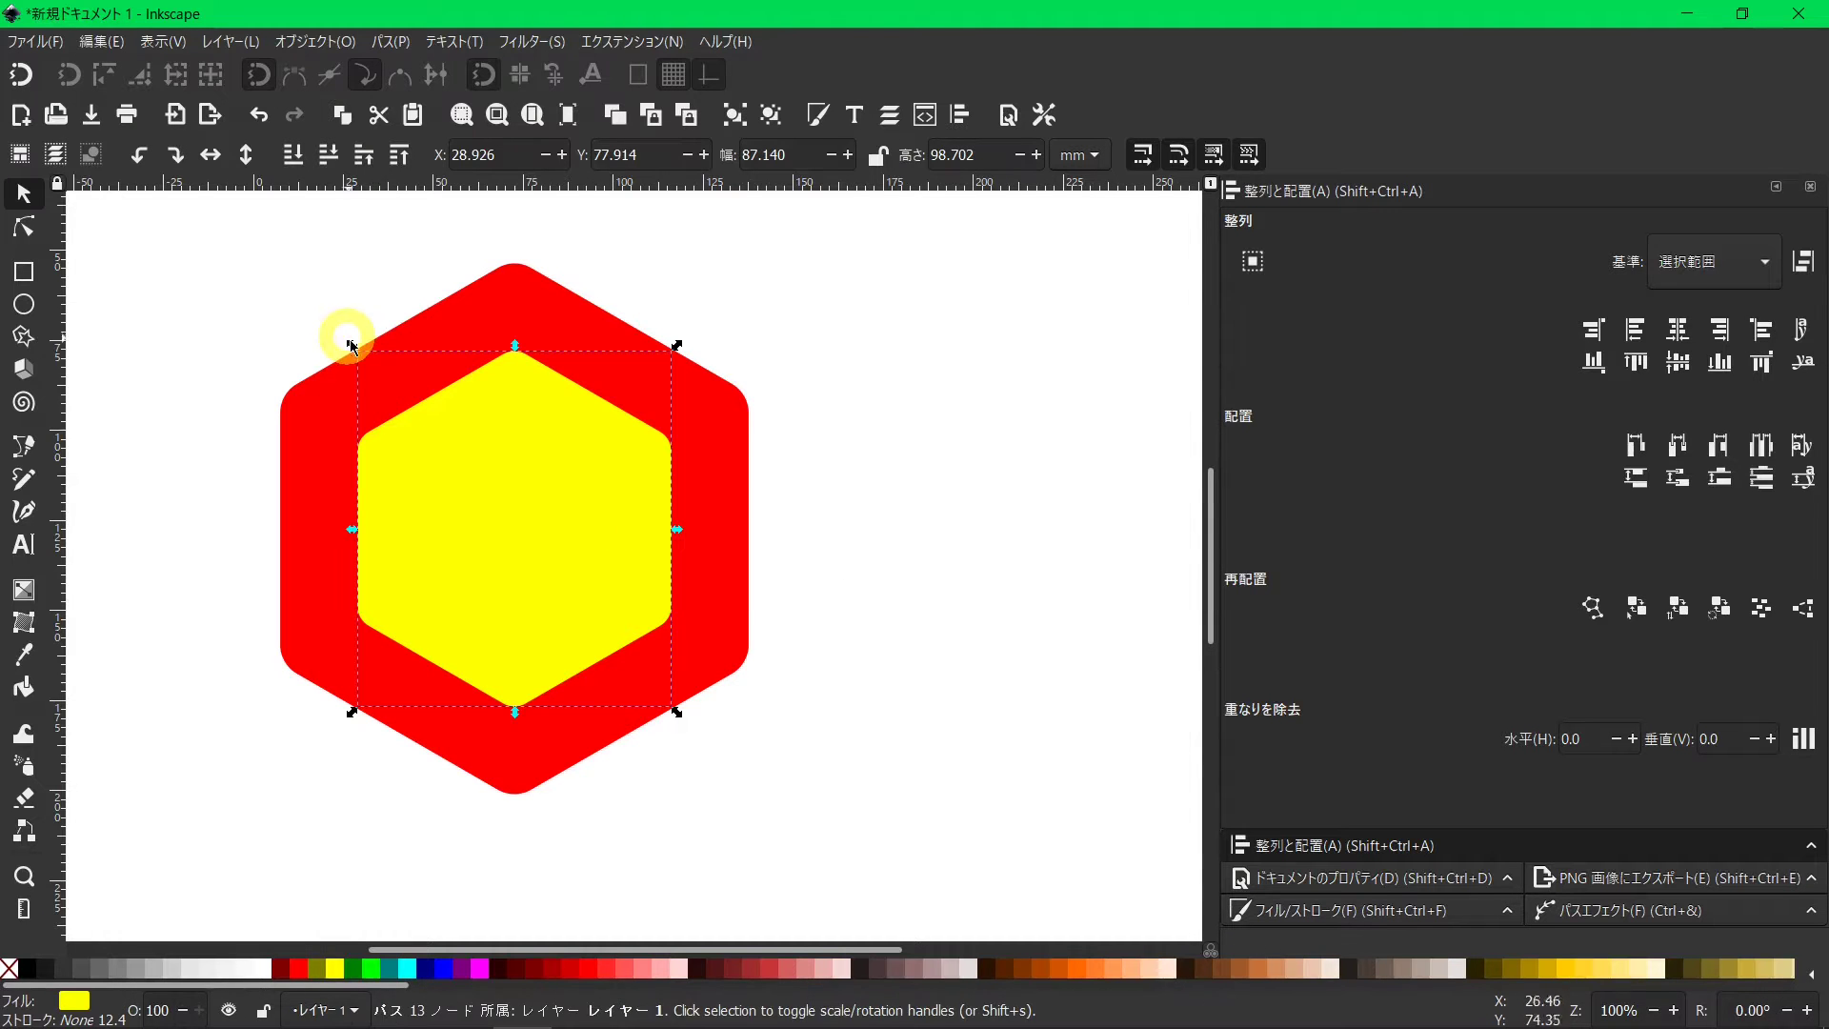
{"action": "left_click_drag", "start_coordinate": [352, 345], "coordinate": [366, 362]}
{"action": "mouse_move", "coordinate": [821, 842]}
{"action": "left_mouse_down"}
{"action": "mouse_move", "coordinate": [257, 294]}
{"action": "mouse_move", "coordinate": [232, 244]}
{"action": "left_mouse_up"}
{"action": "left_click", "coordinate": [1677, 330]}
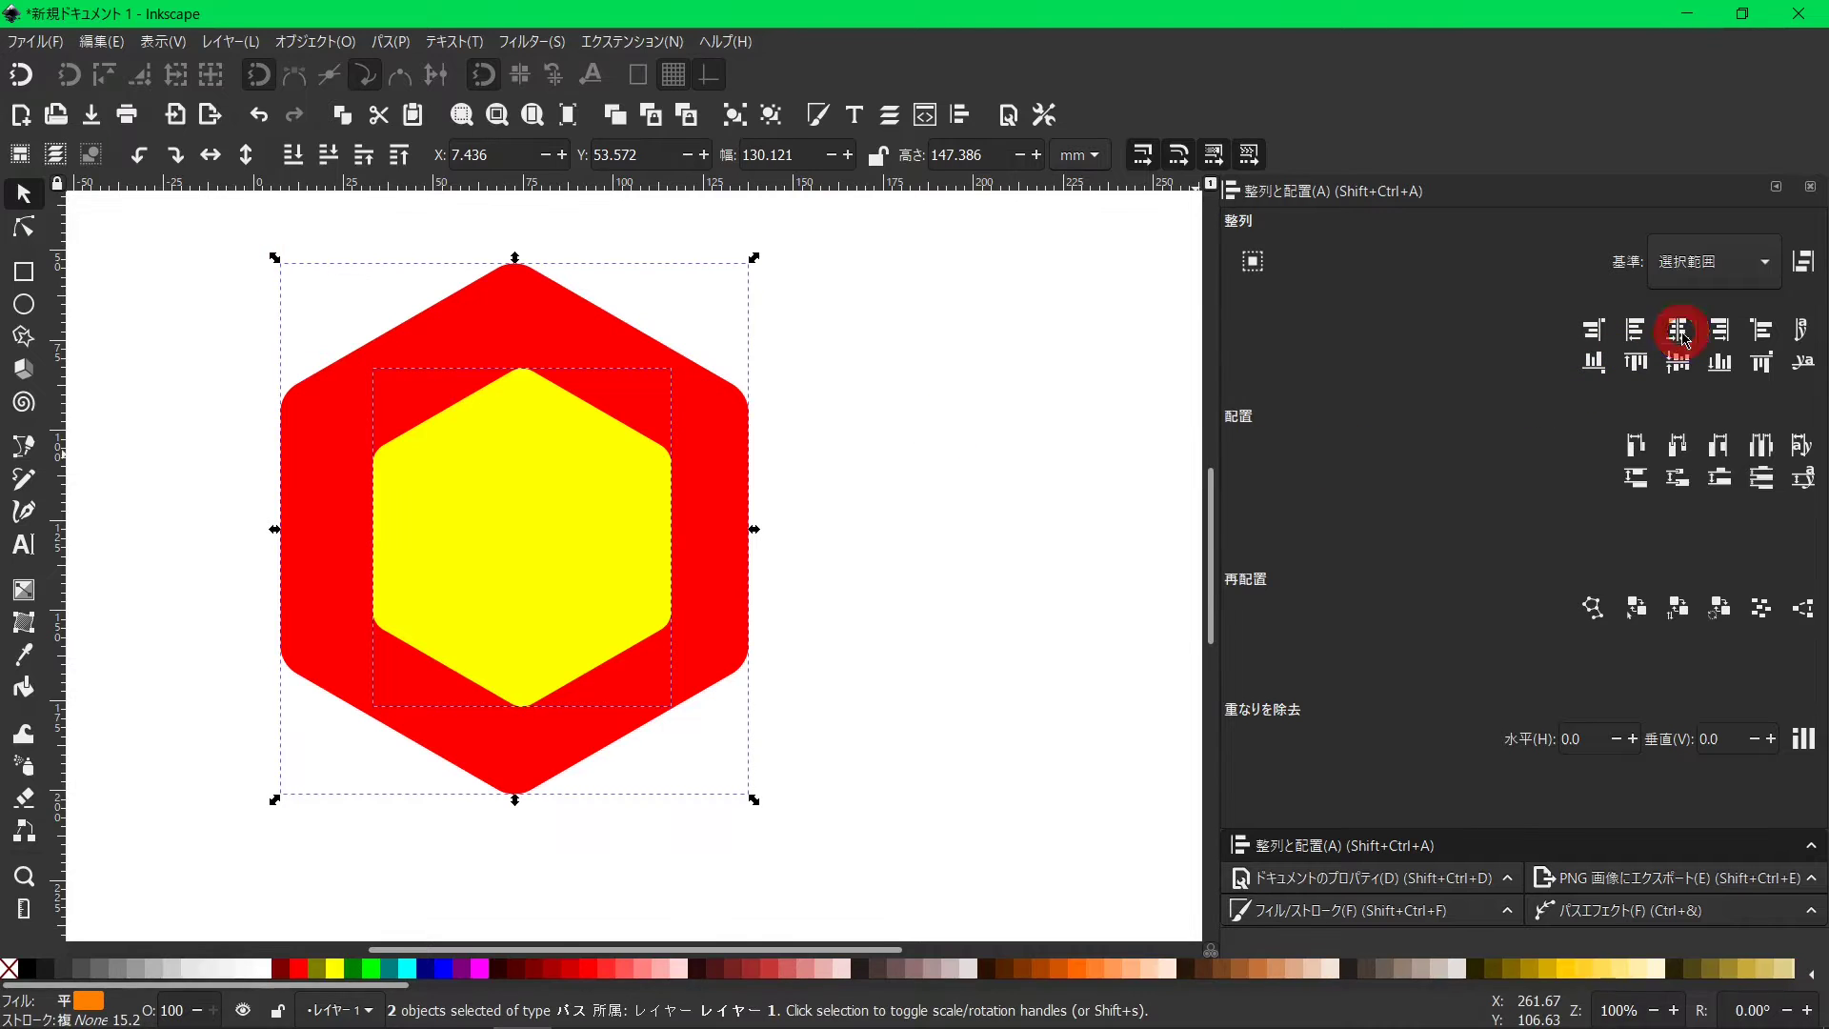
{"action": "left_click", "coordinate": [1682, 361]}
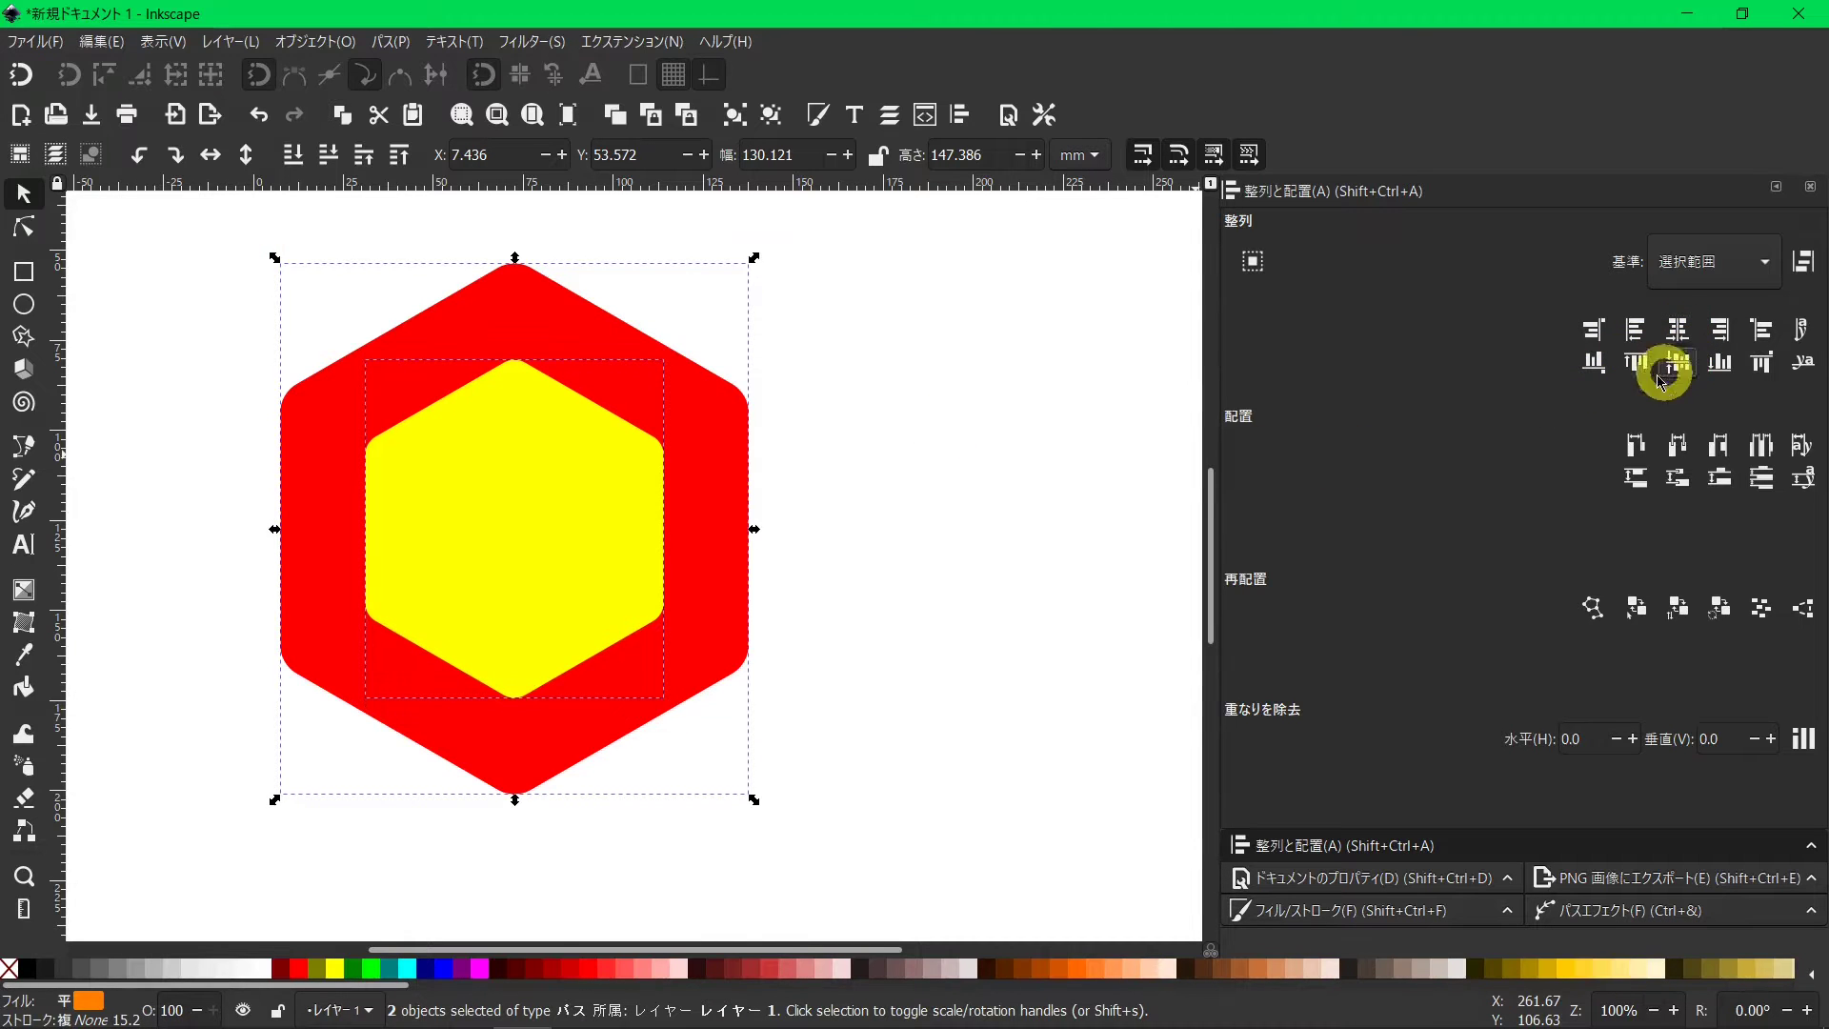
{"action": "left_click", "coordinate": [839, 588]}
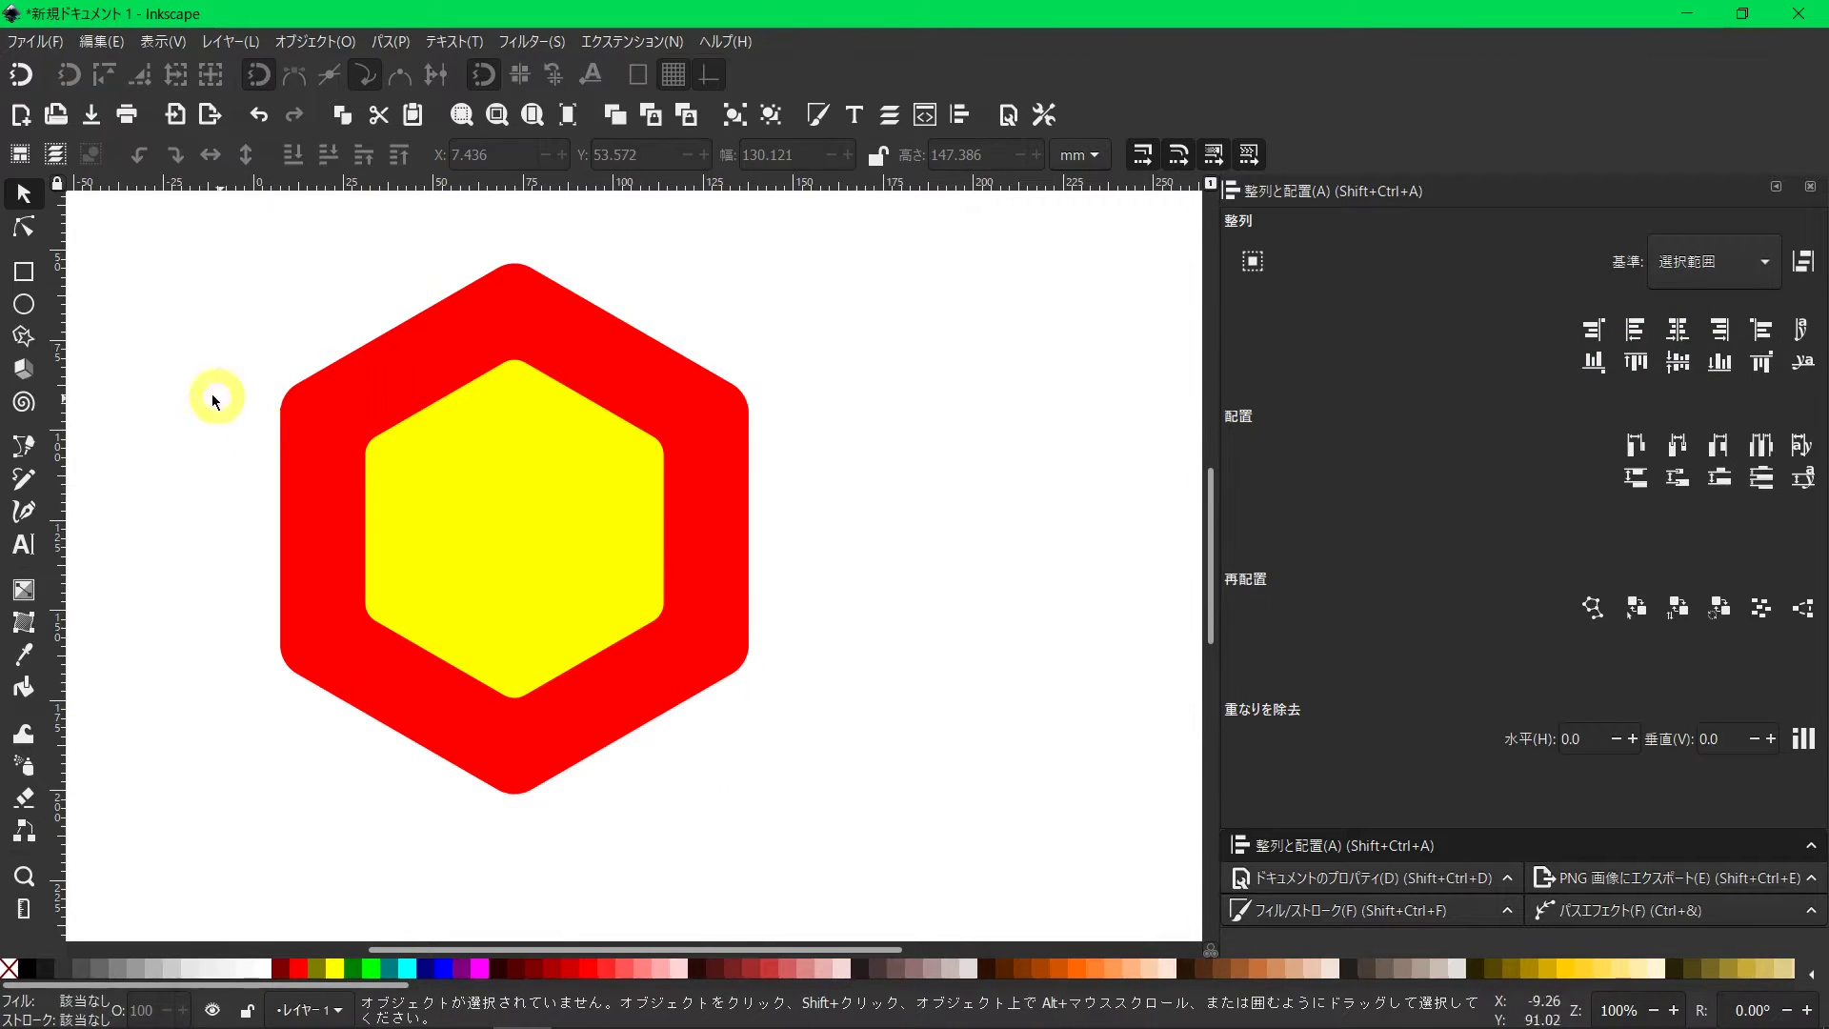
{"action": "left_click", "coordinate": [24, 271]}
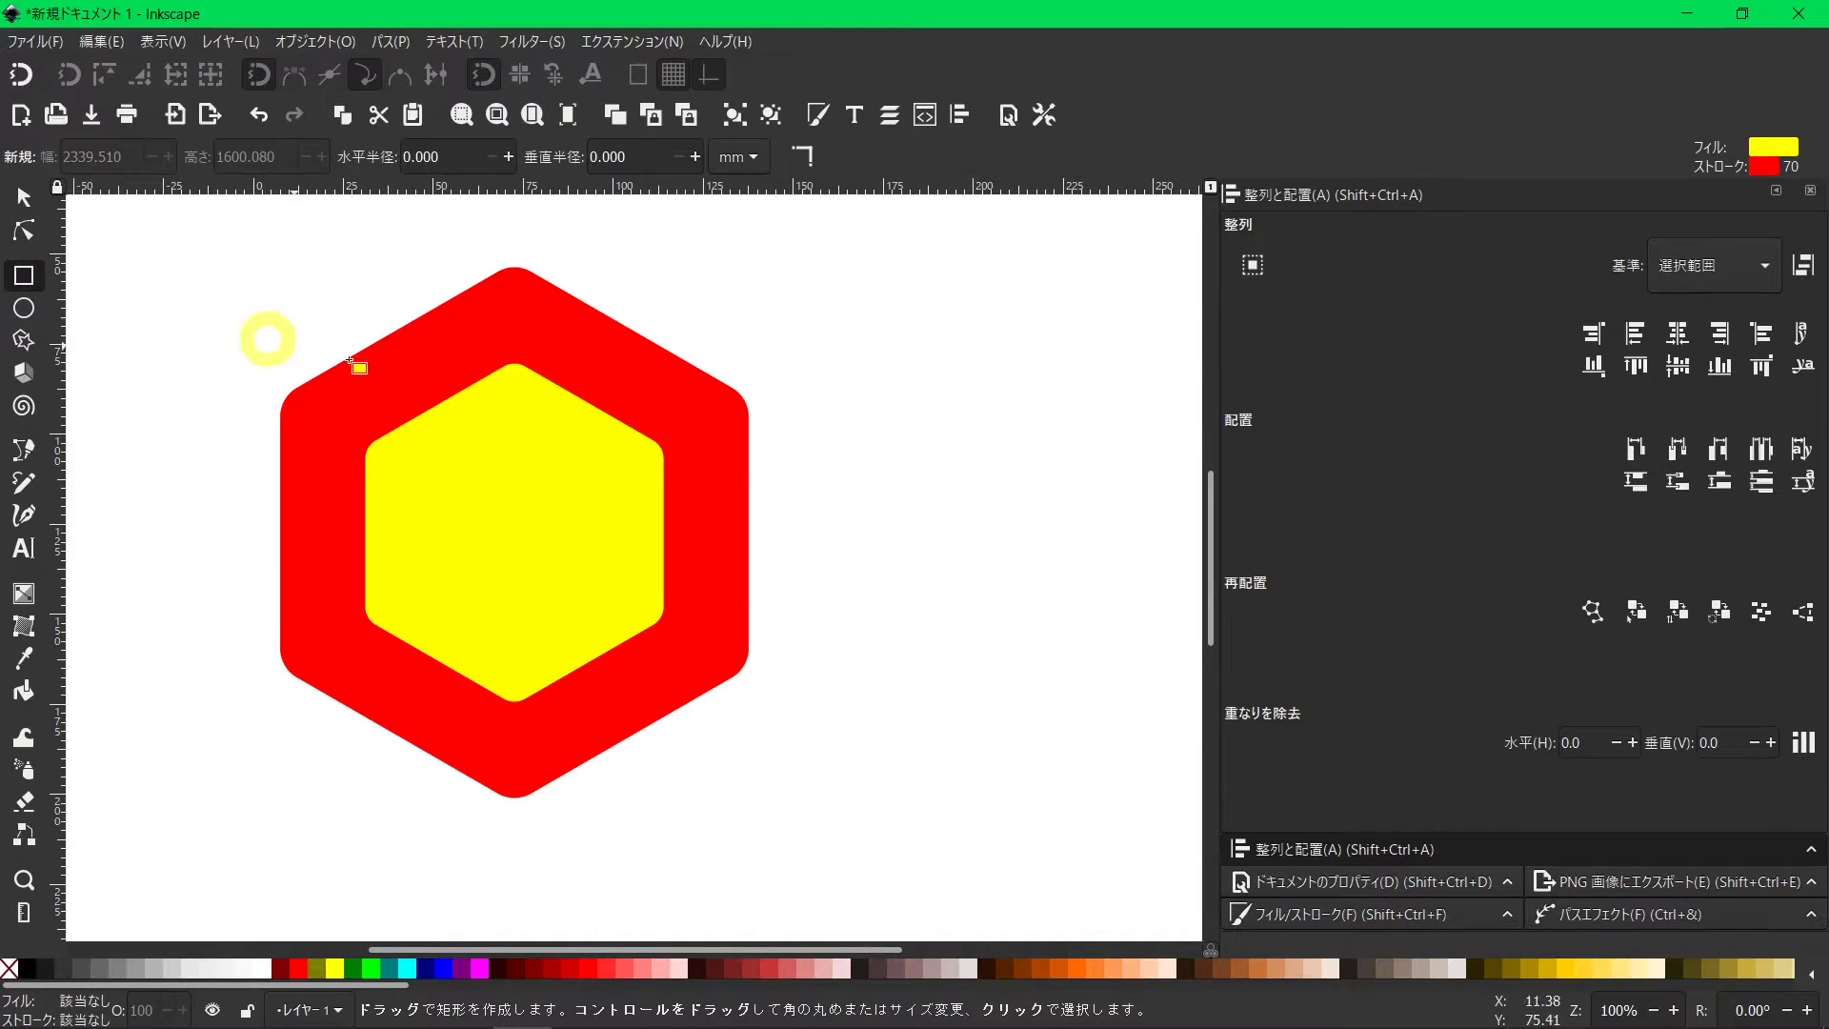
Draw a 72.76 mm blue square with no outline to the right of the hexagons.
{"action": "left_click_drag", "start_coordinate": [868, 302], "coordinate": [1133, 569]}
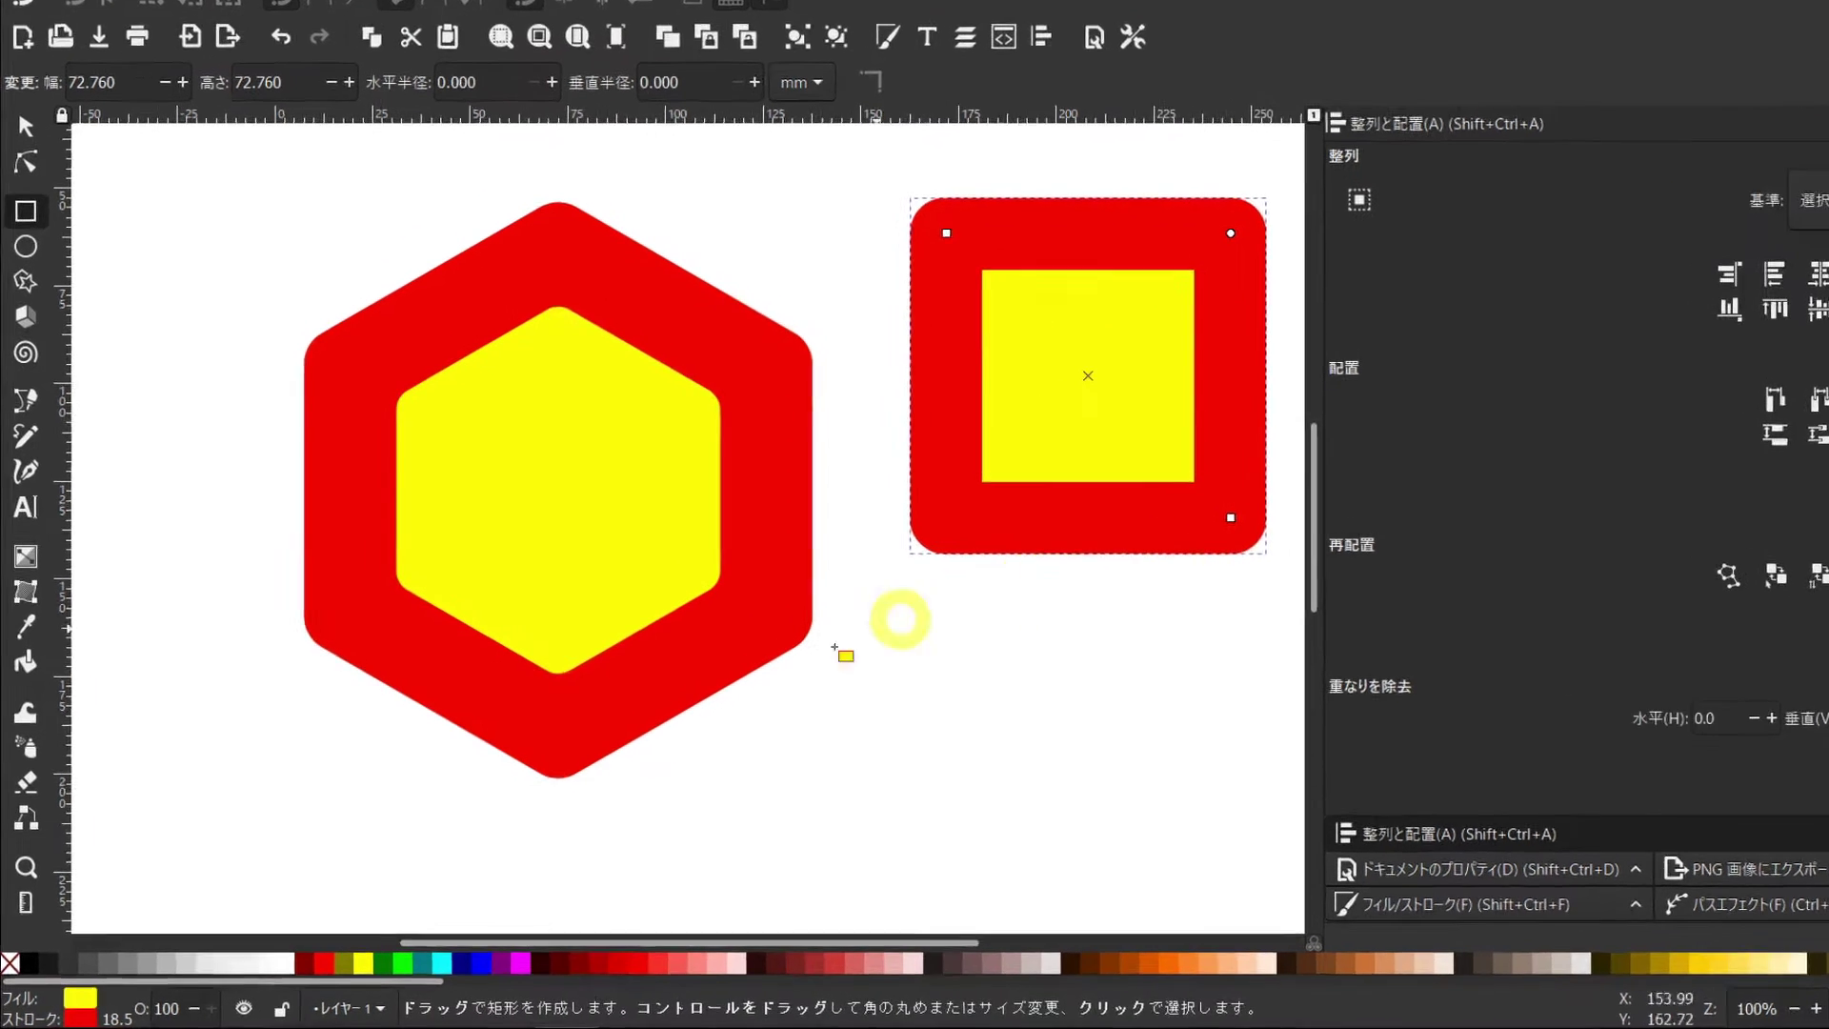
{"action": "left_click", "coordinate": [12, 950], "text": "shift"}
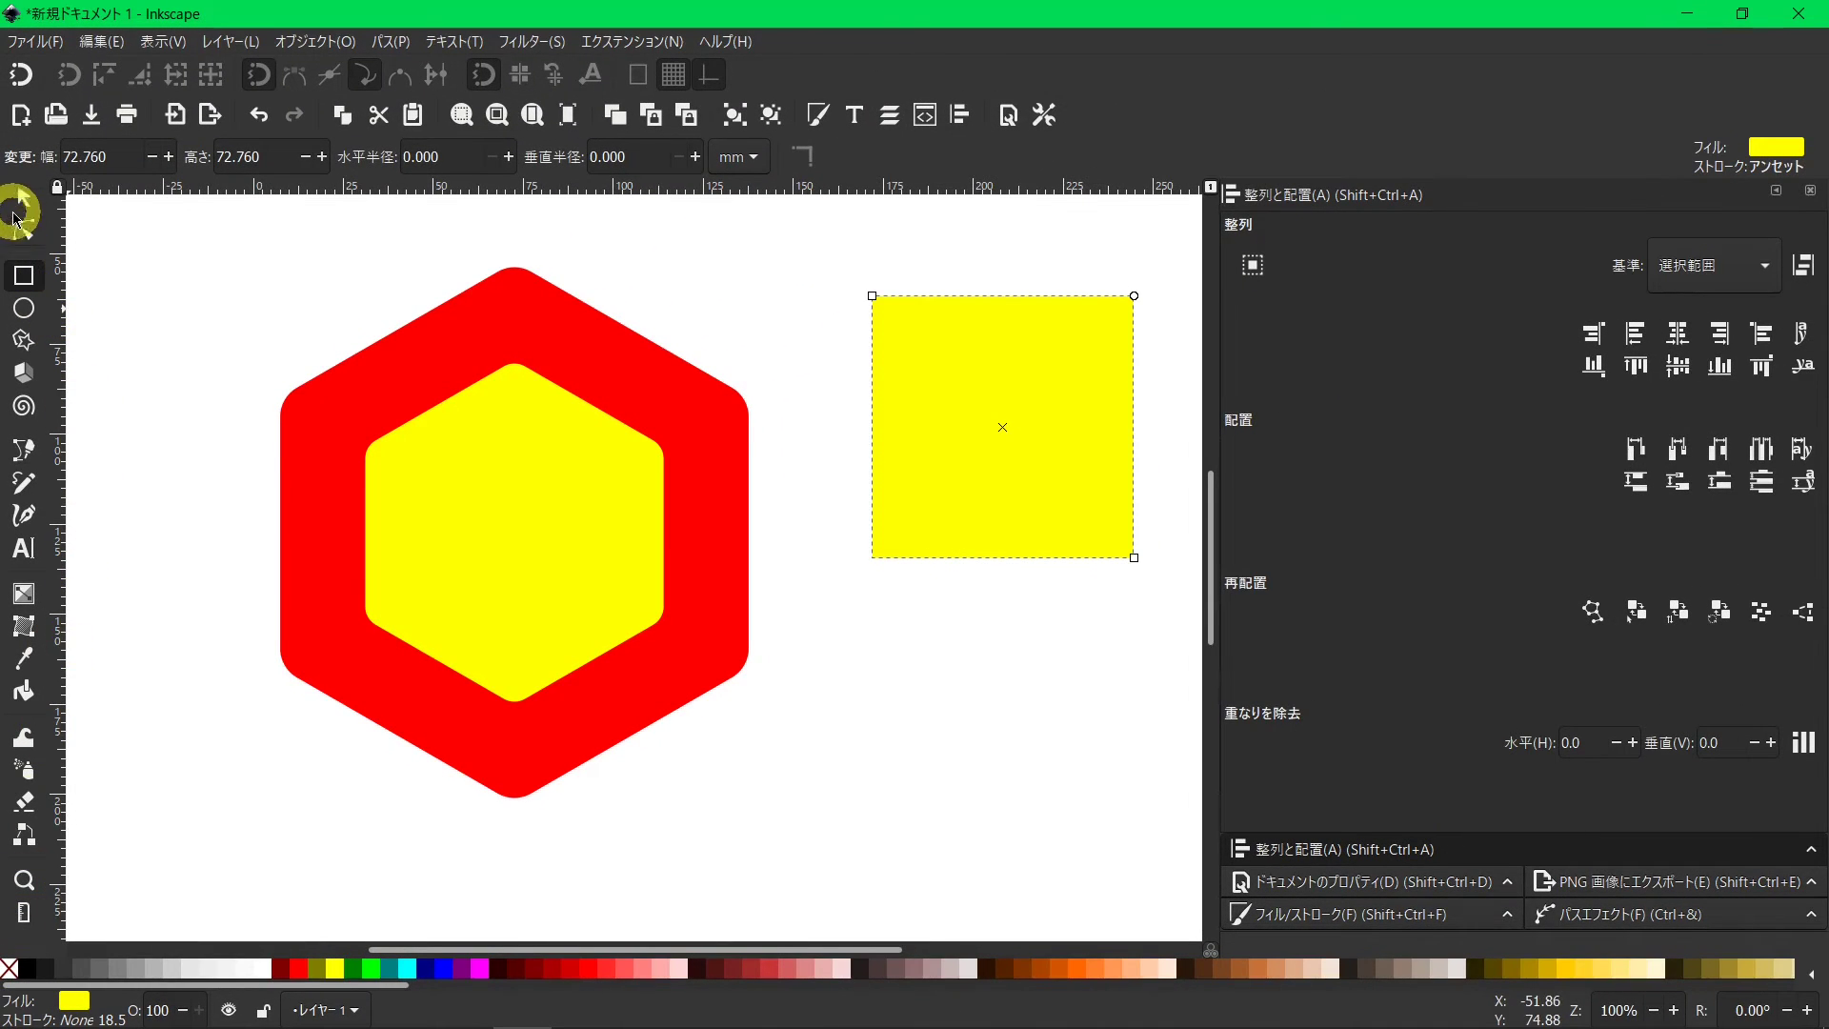
{"action": "left_click", "coordinate": [21, 198]}
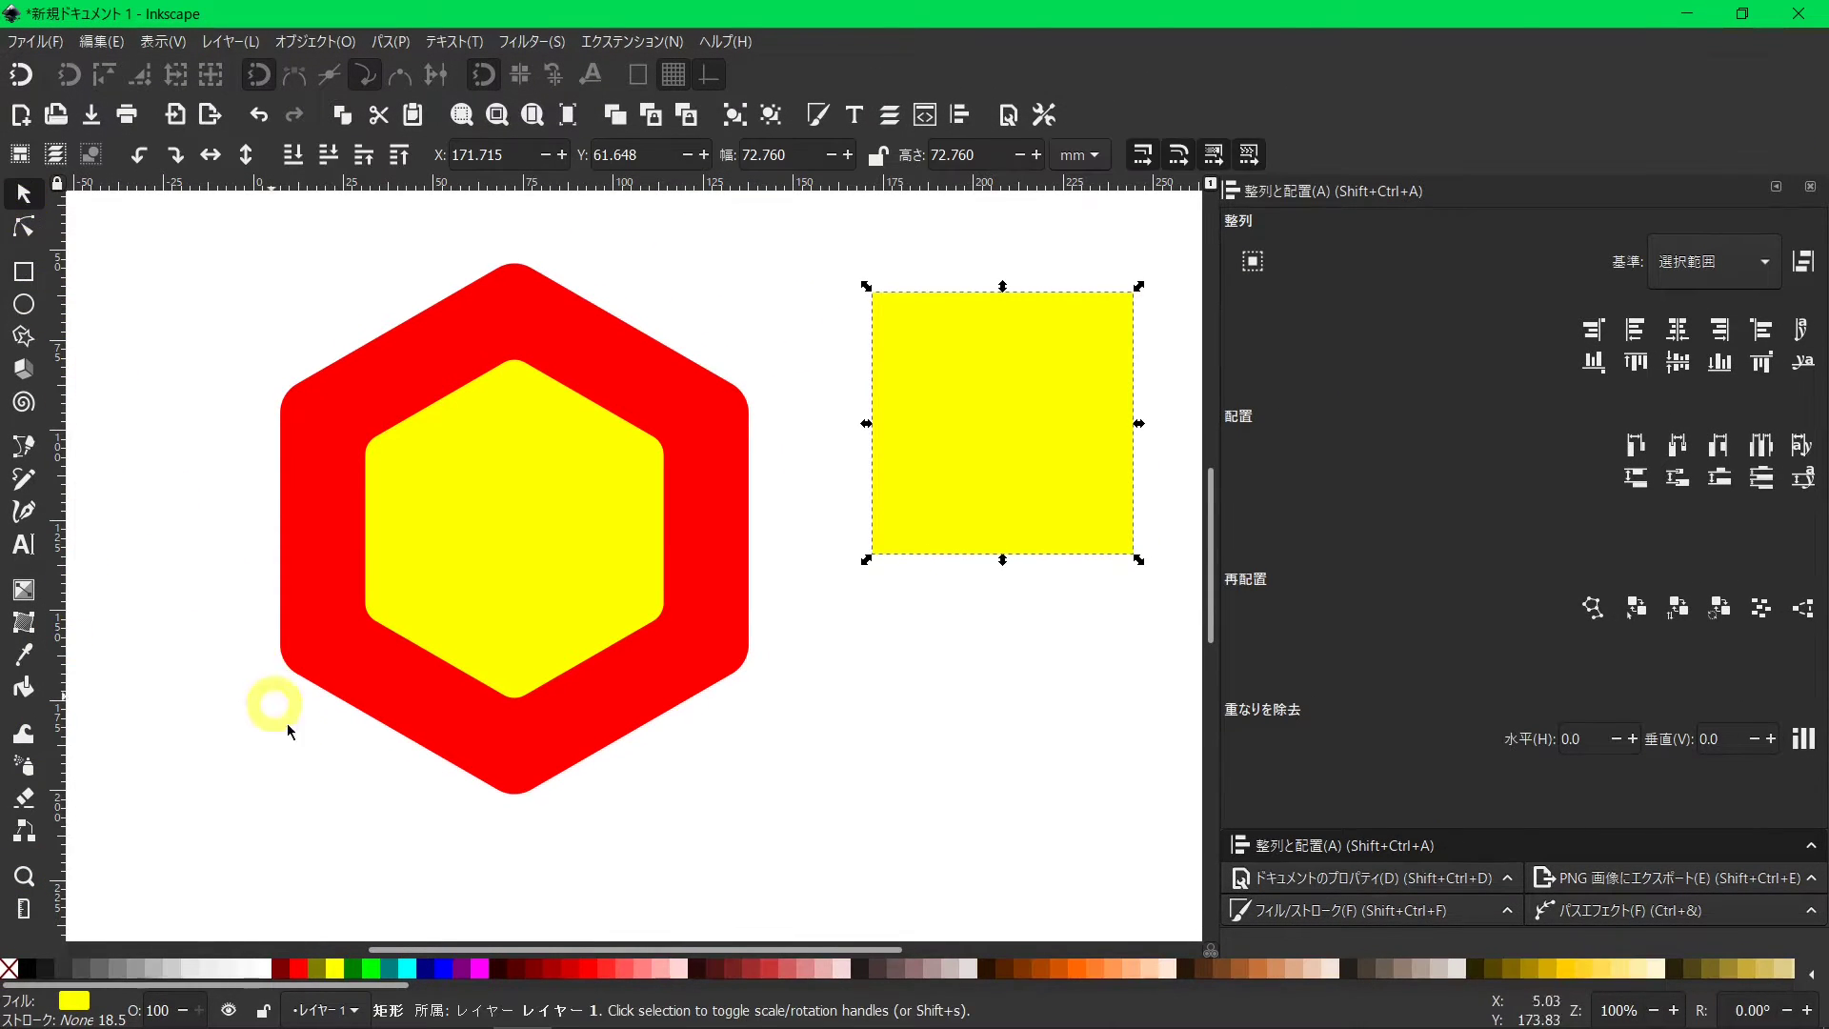
{"action": "left_click", "coordinate": [437, 964]}
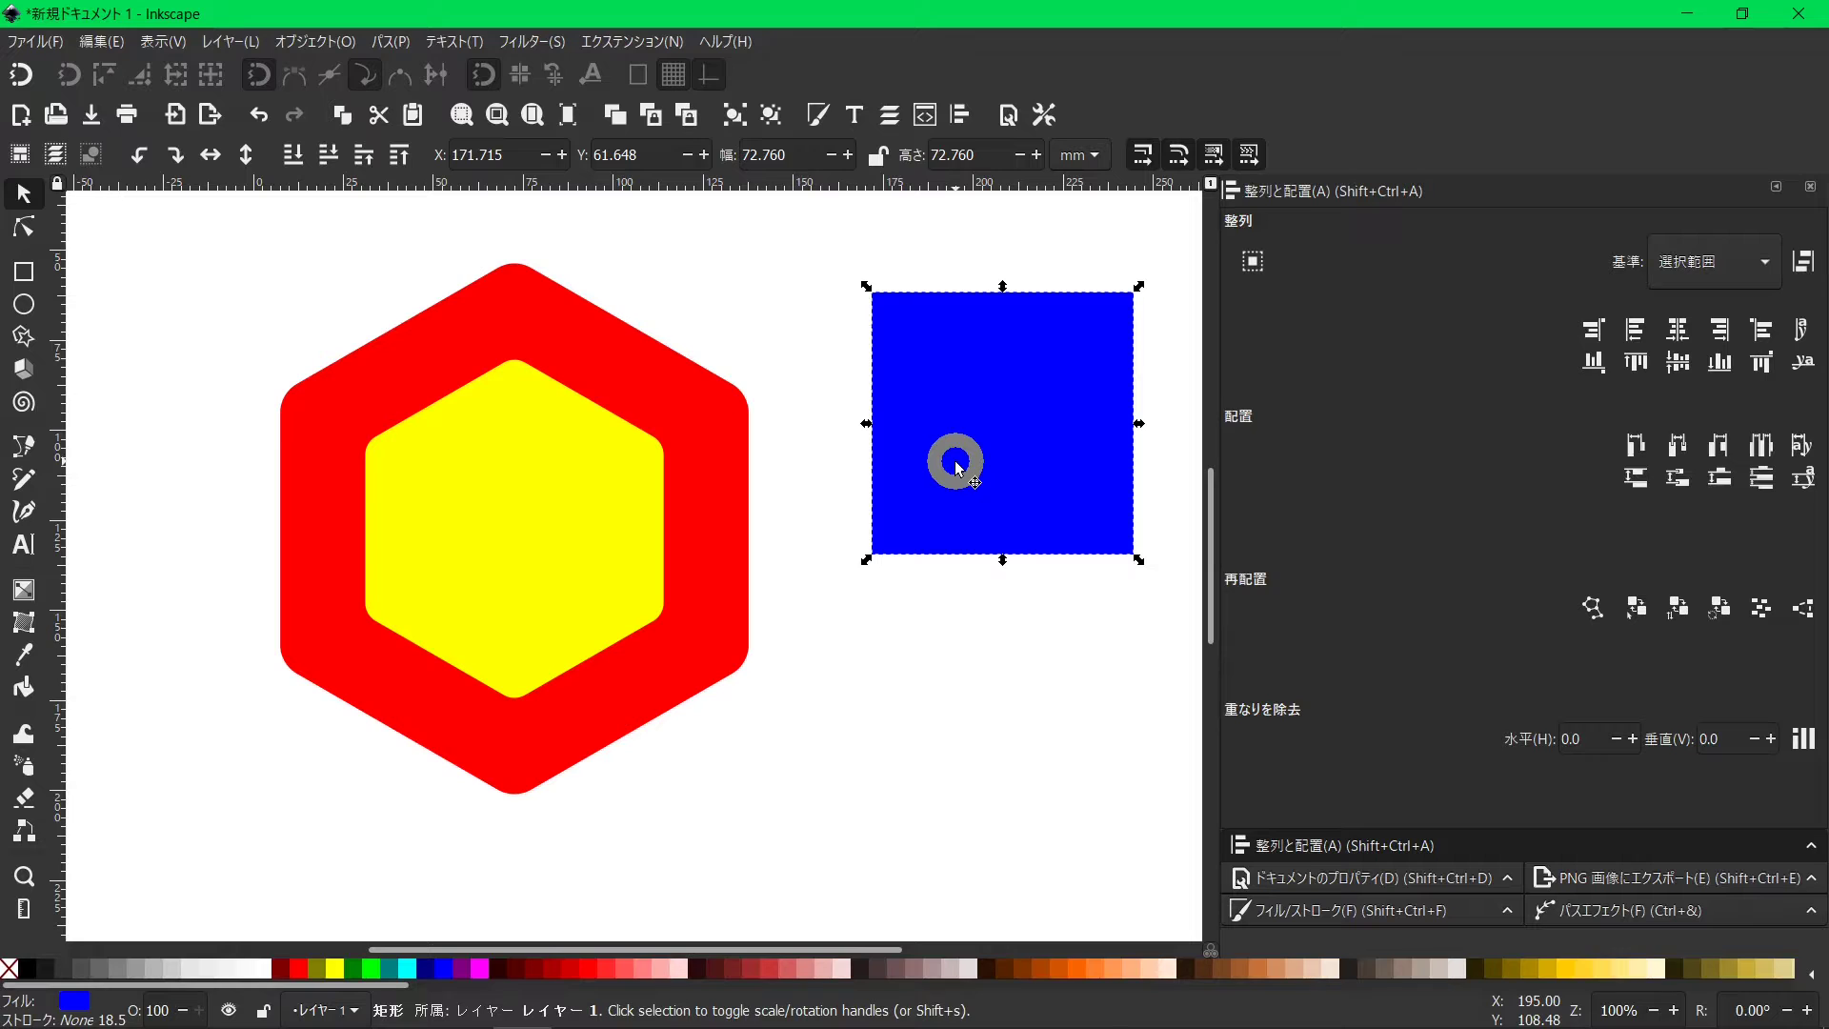
Place a duplicate blue square below the first and select all four shapes.
{"action": "left_click_drag", "start_coordinate": [965, 464], "coordinate": [968, 750]}
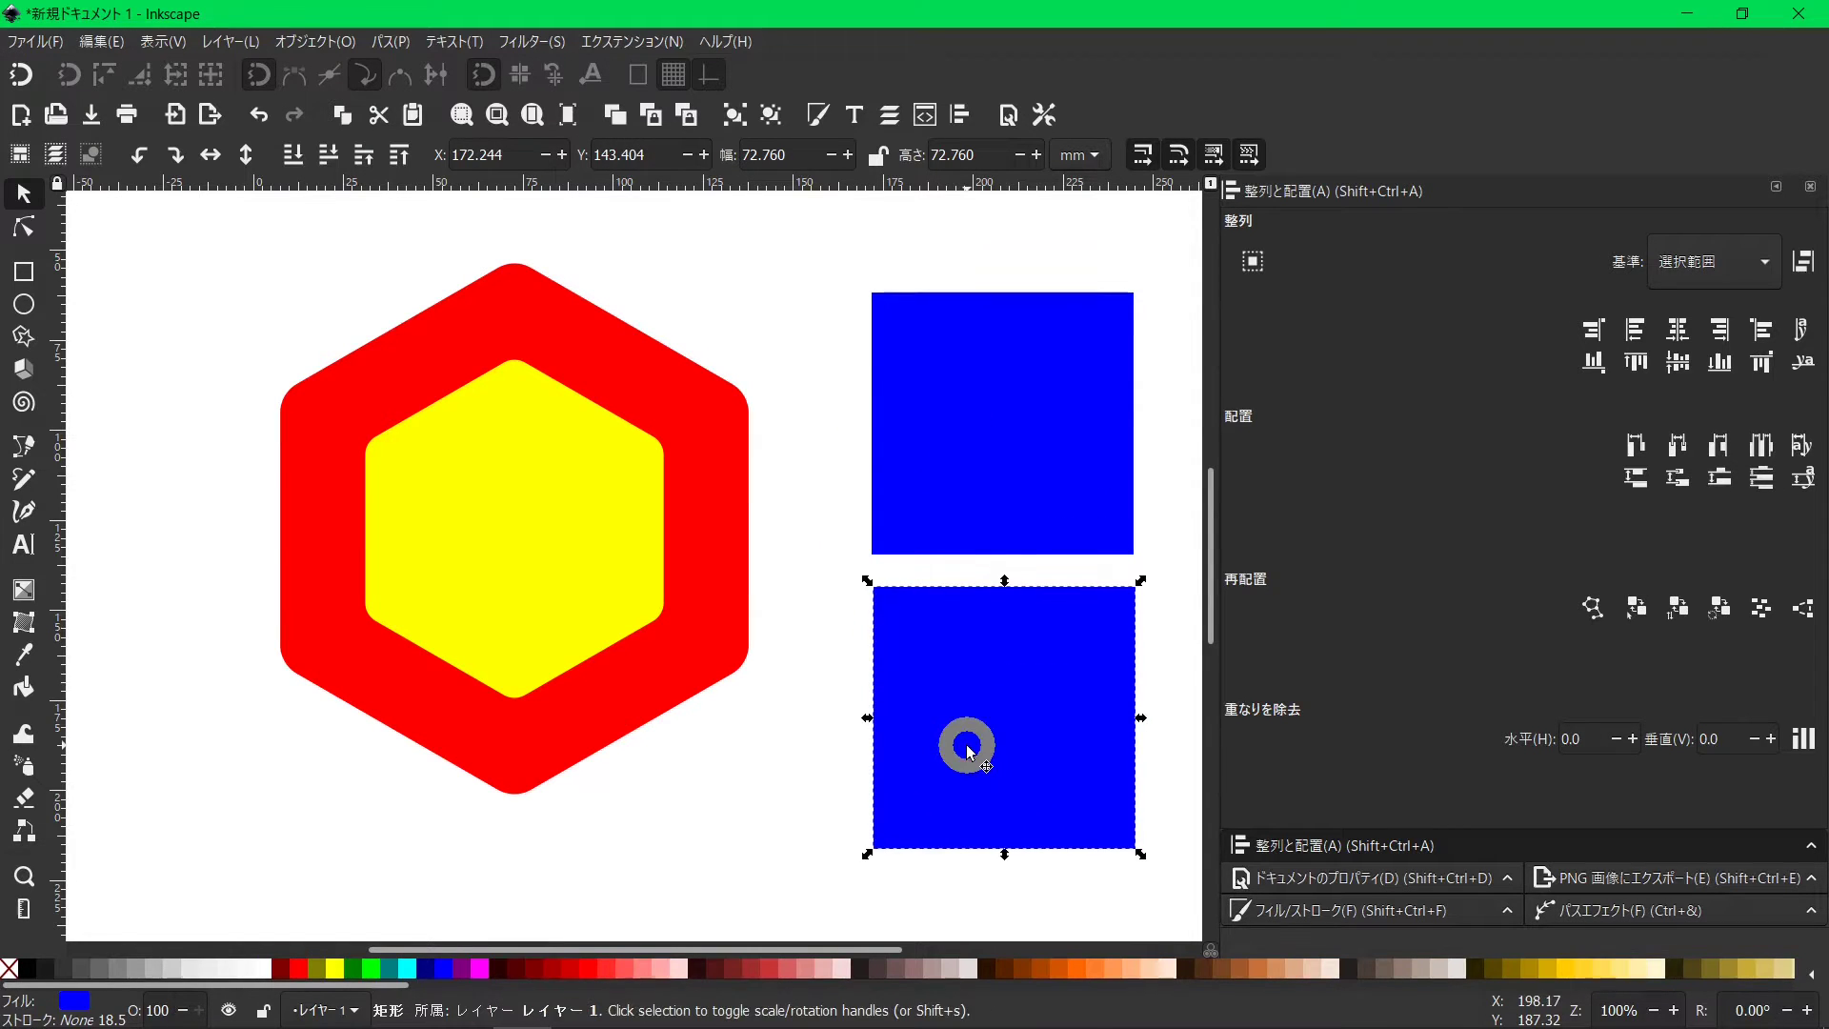
{"action": "scroll", "coordinate": [920, 694], "scroll_direction": "down", "scroll_amount": 1}
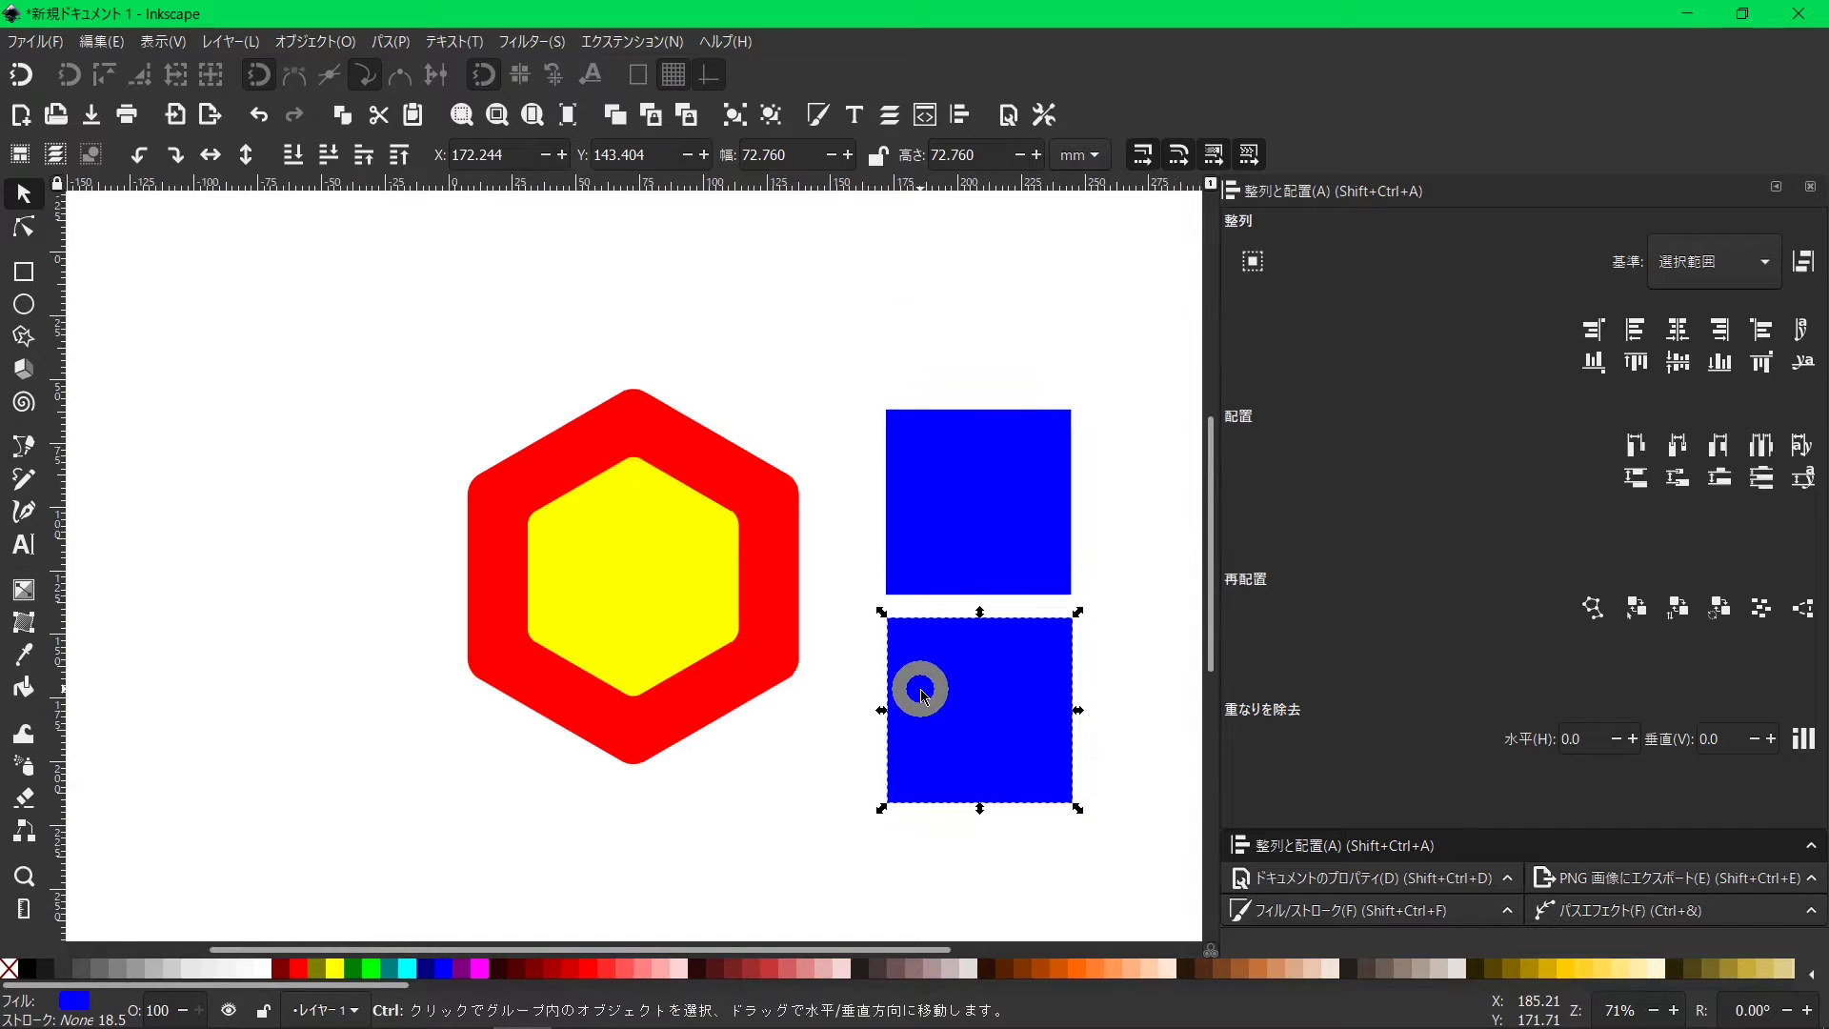
{"action": "left_click_drag", "start_coordinate": [1129, 884], "coordinate": [384, 291]}
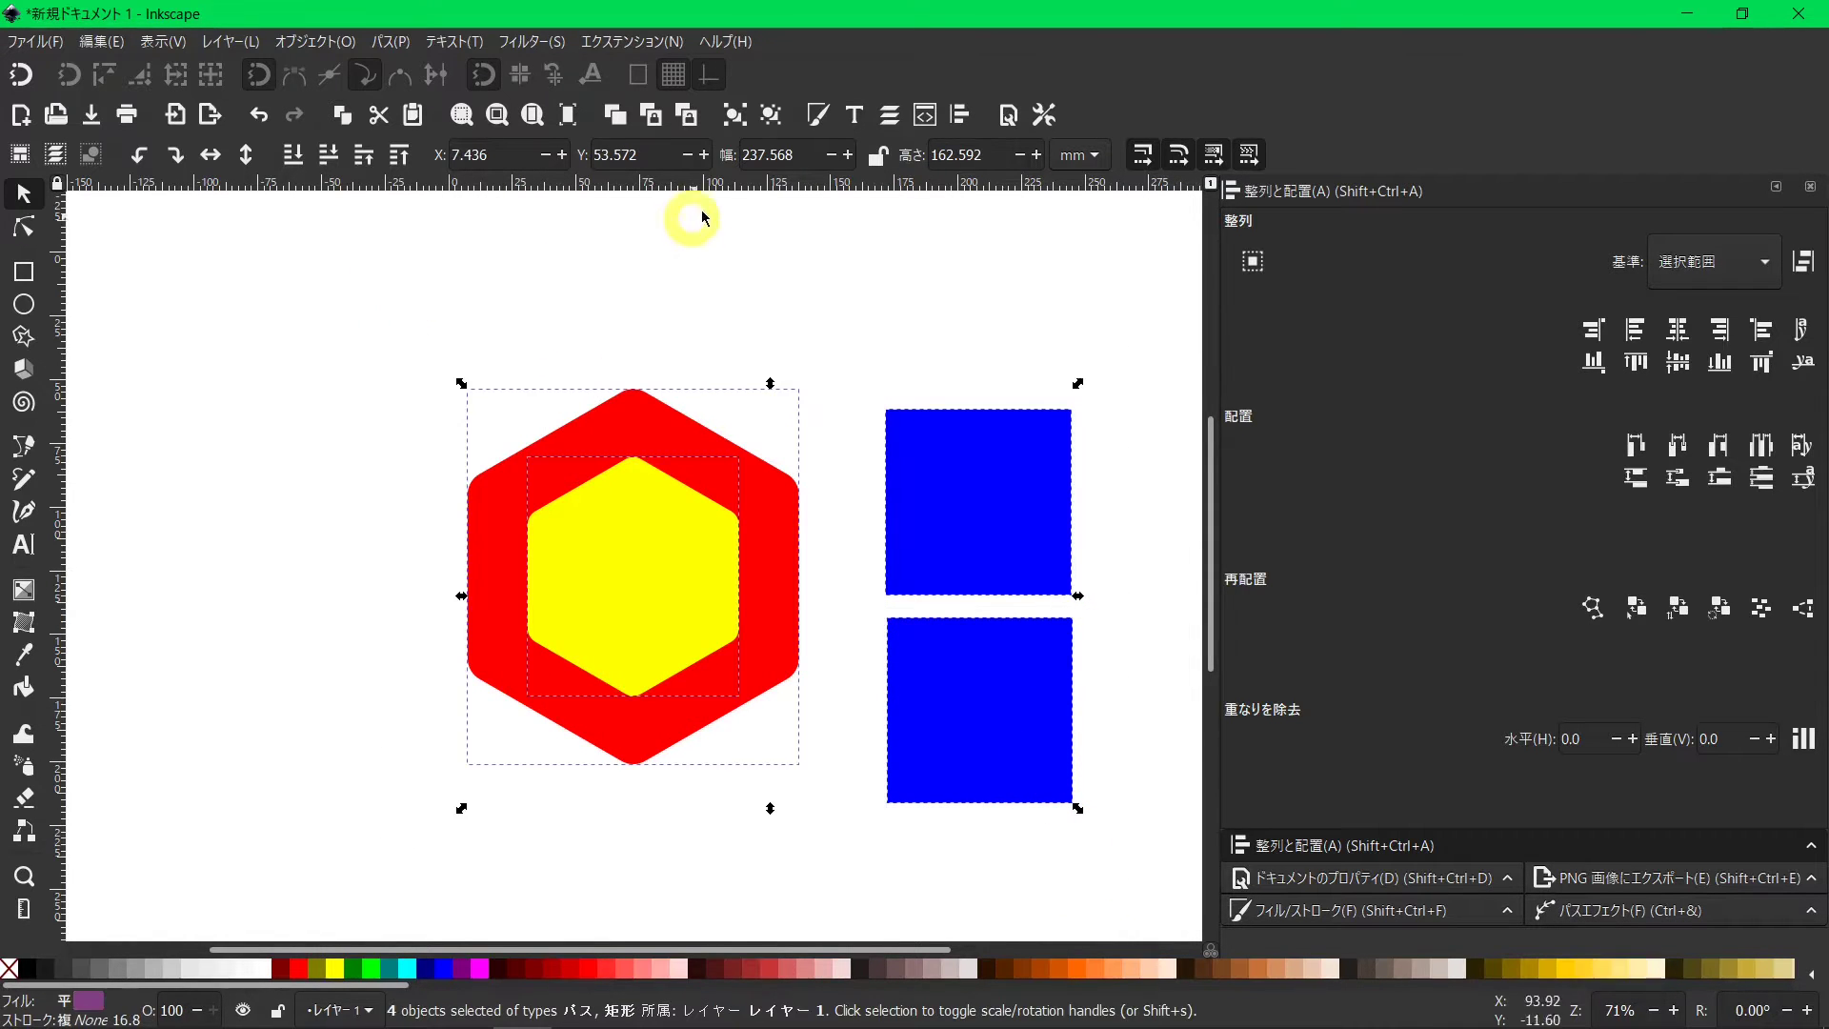
Set the opacity of both hexagons and both blue squares to 50.3%.
{"action": "left_click", "coordinate": [817, 114]}
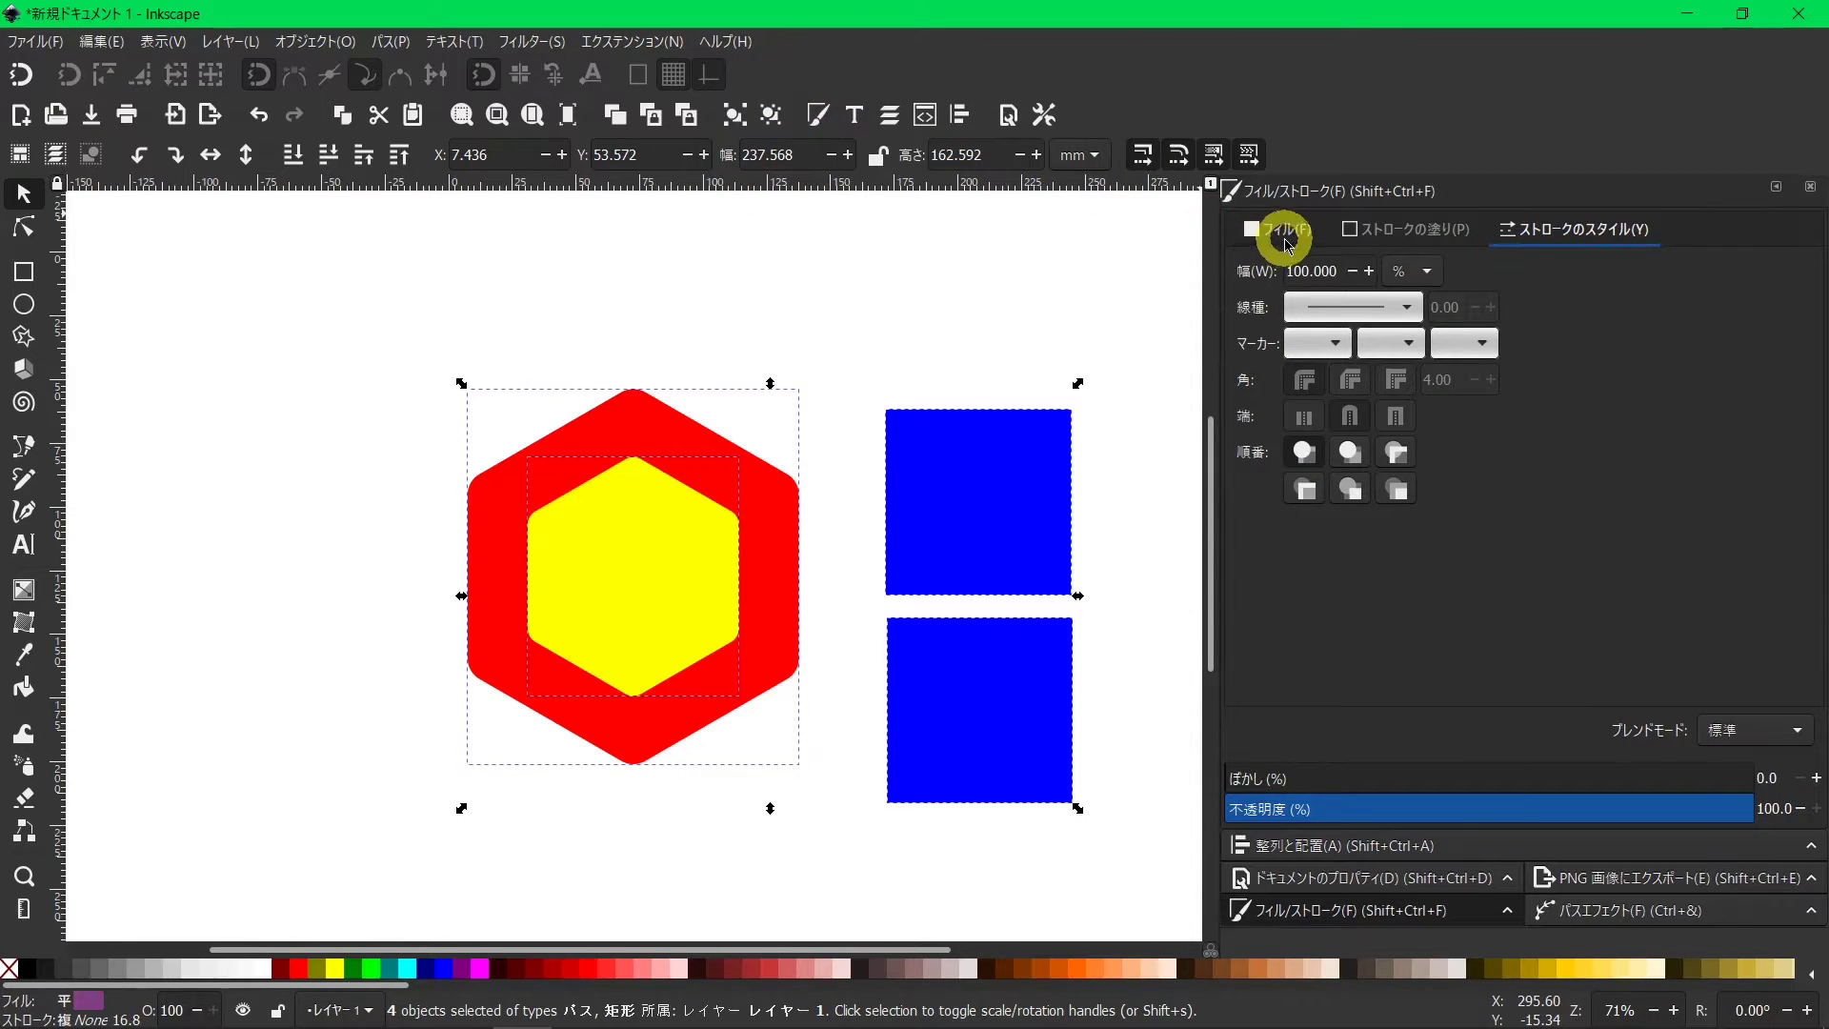
{"action": "left_click", "coordinate": [1277, 230]}
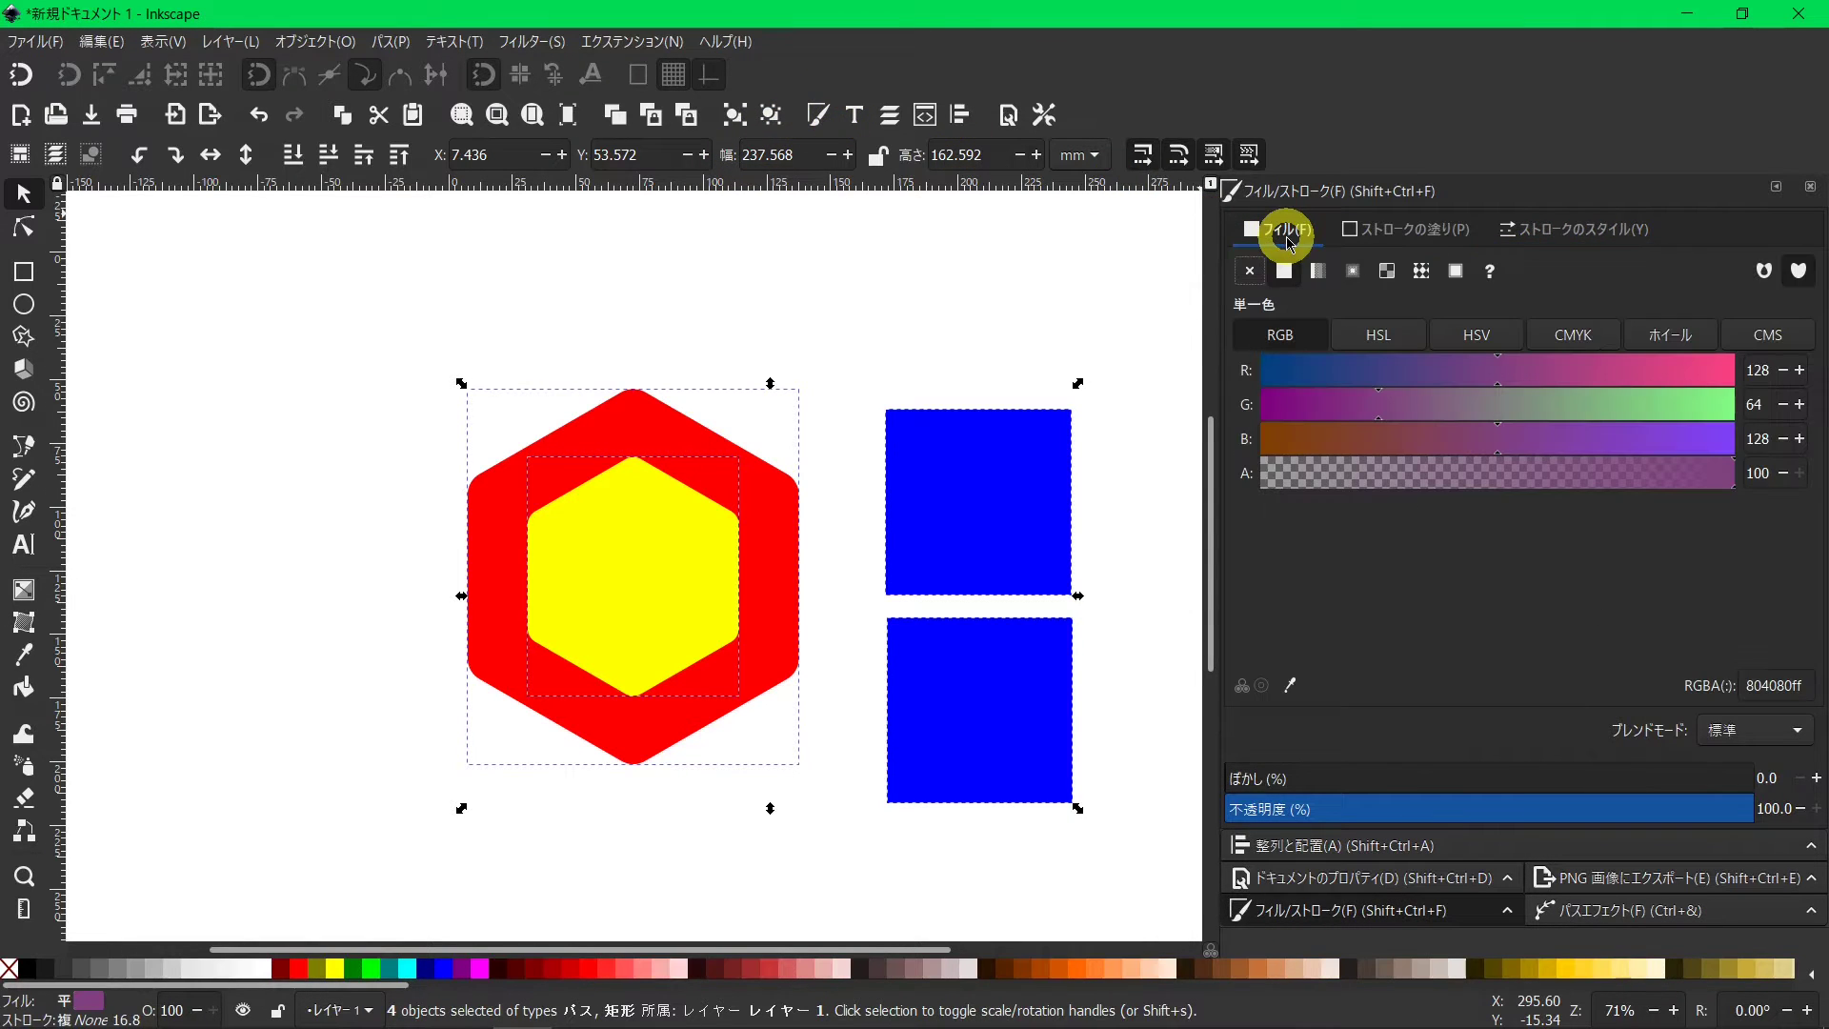
{"action": "left_click", "coordinate": [1491, 808]}
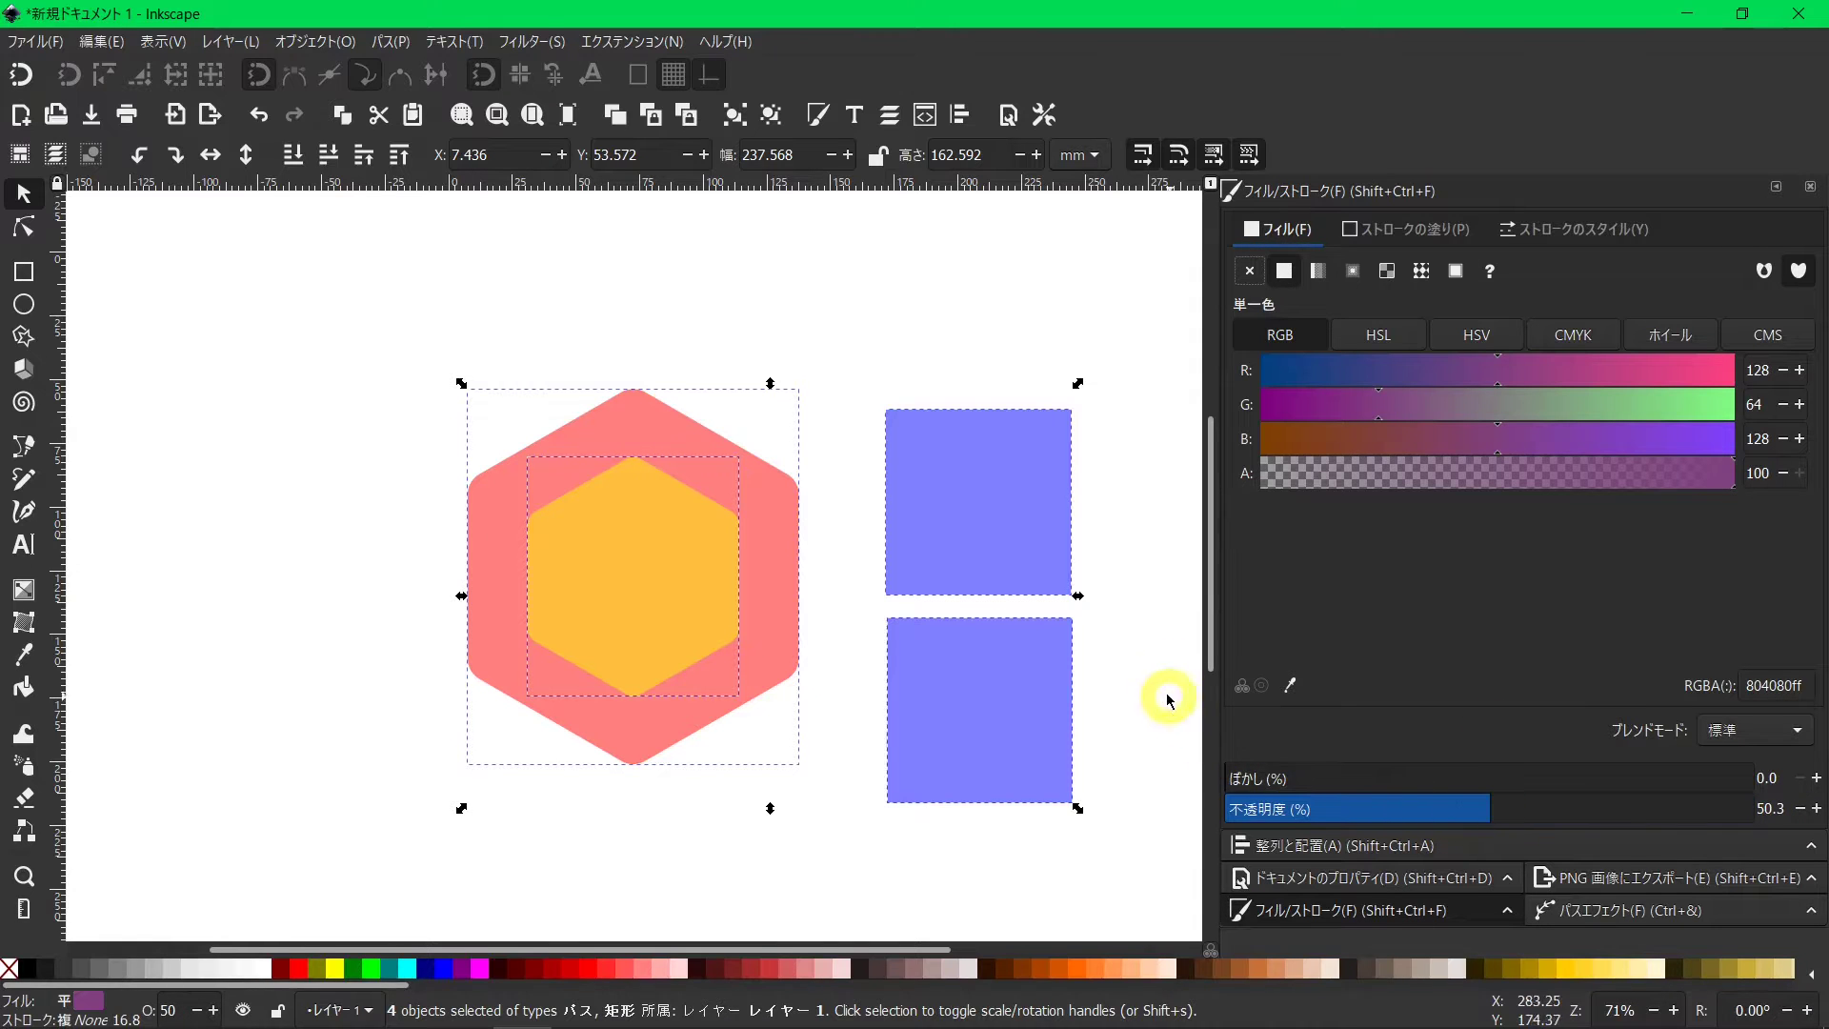
{"action": "left_click", "coordinate": [1141, 669]}
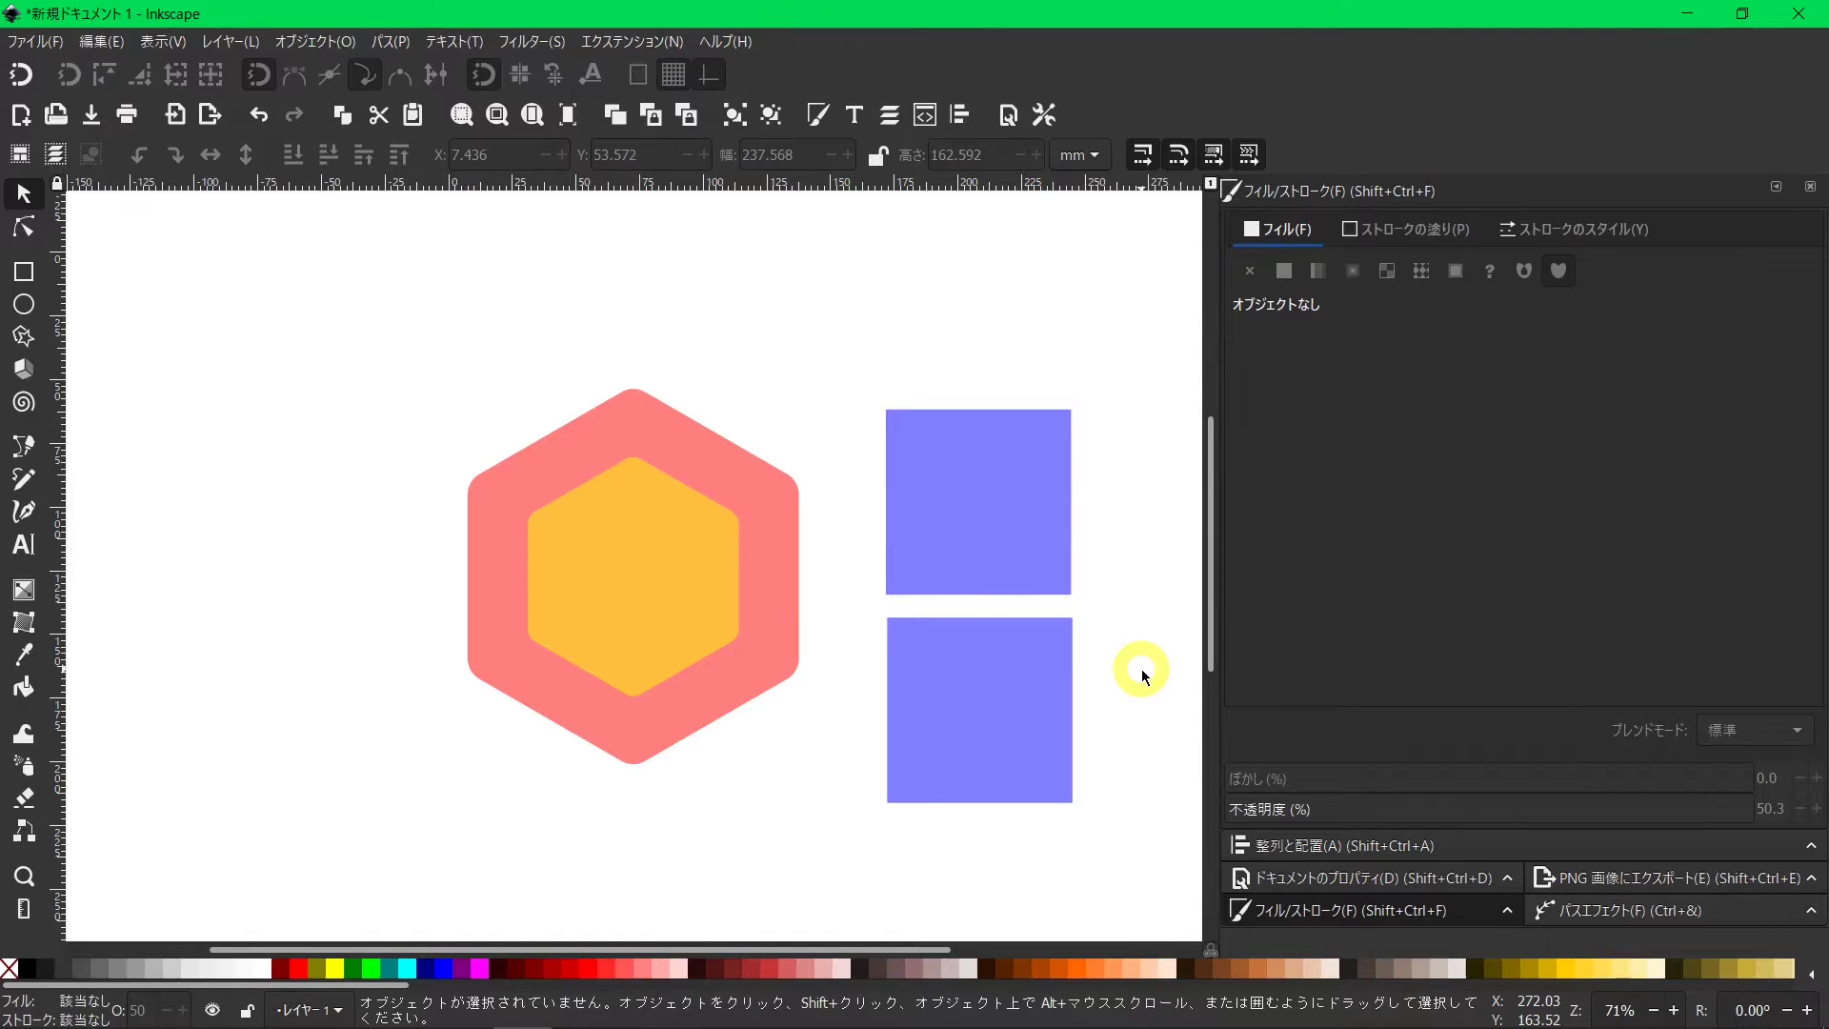
Convert both blue squares to paths and enable snapping to paths.
{"action": "left_click_drag", "start_coordinate": [1178, 865], "coordinate": [855, 361]}
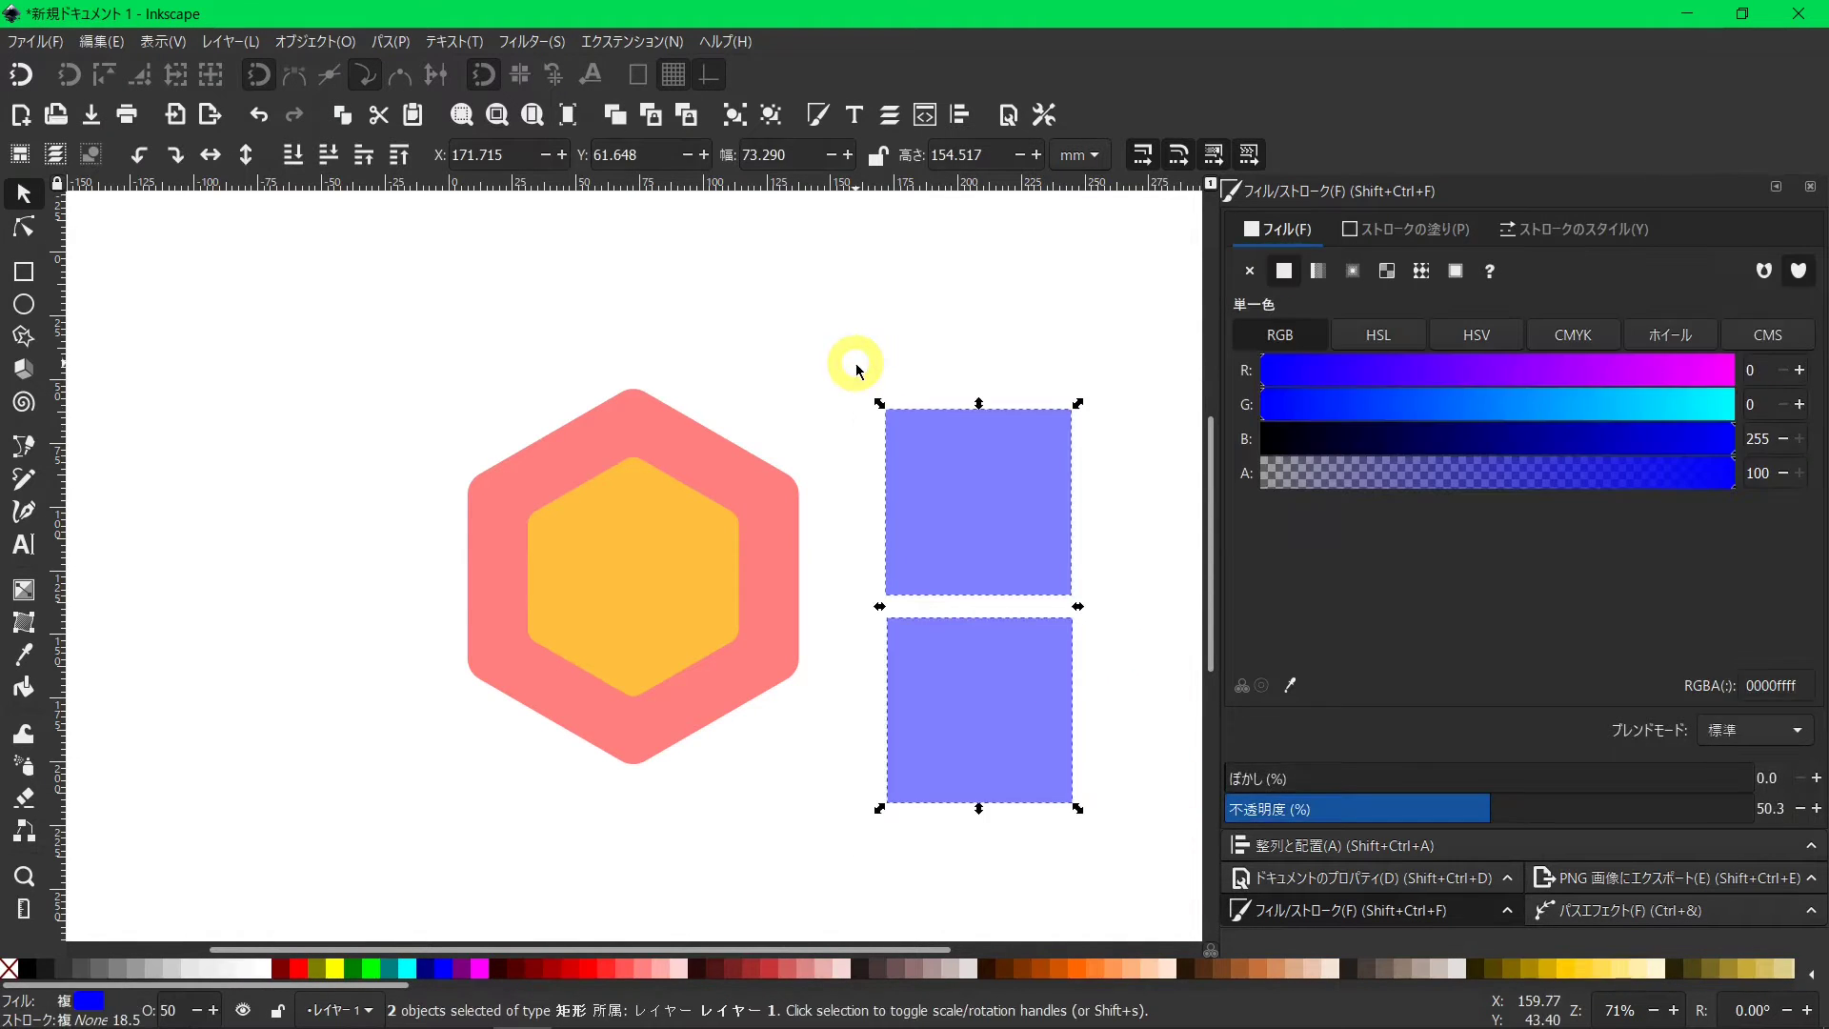
{"action": "left_click", "coordinate": [398, 48]}
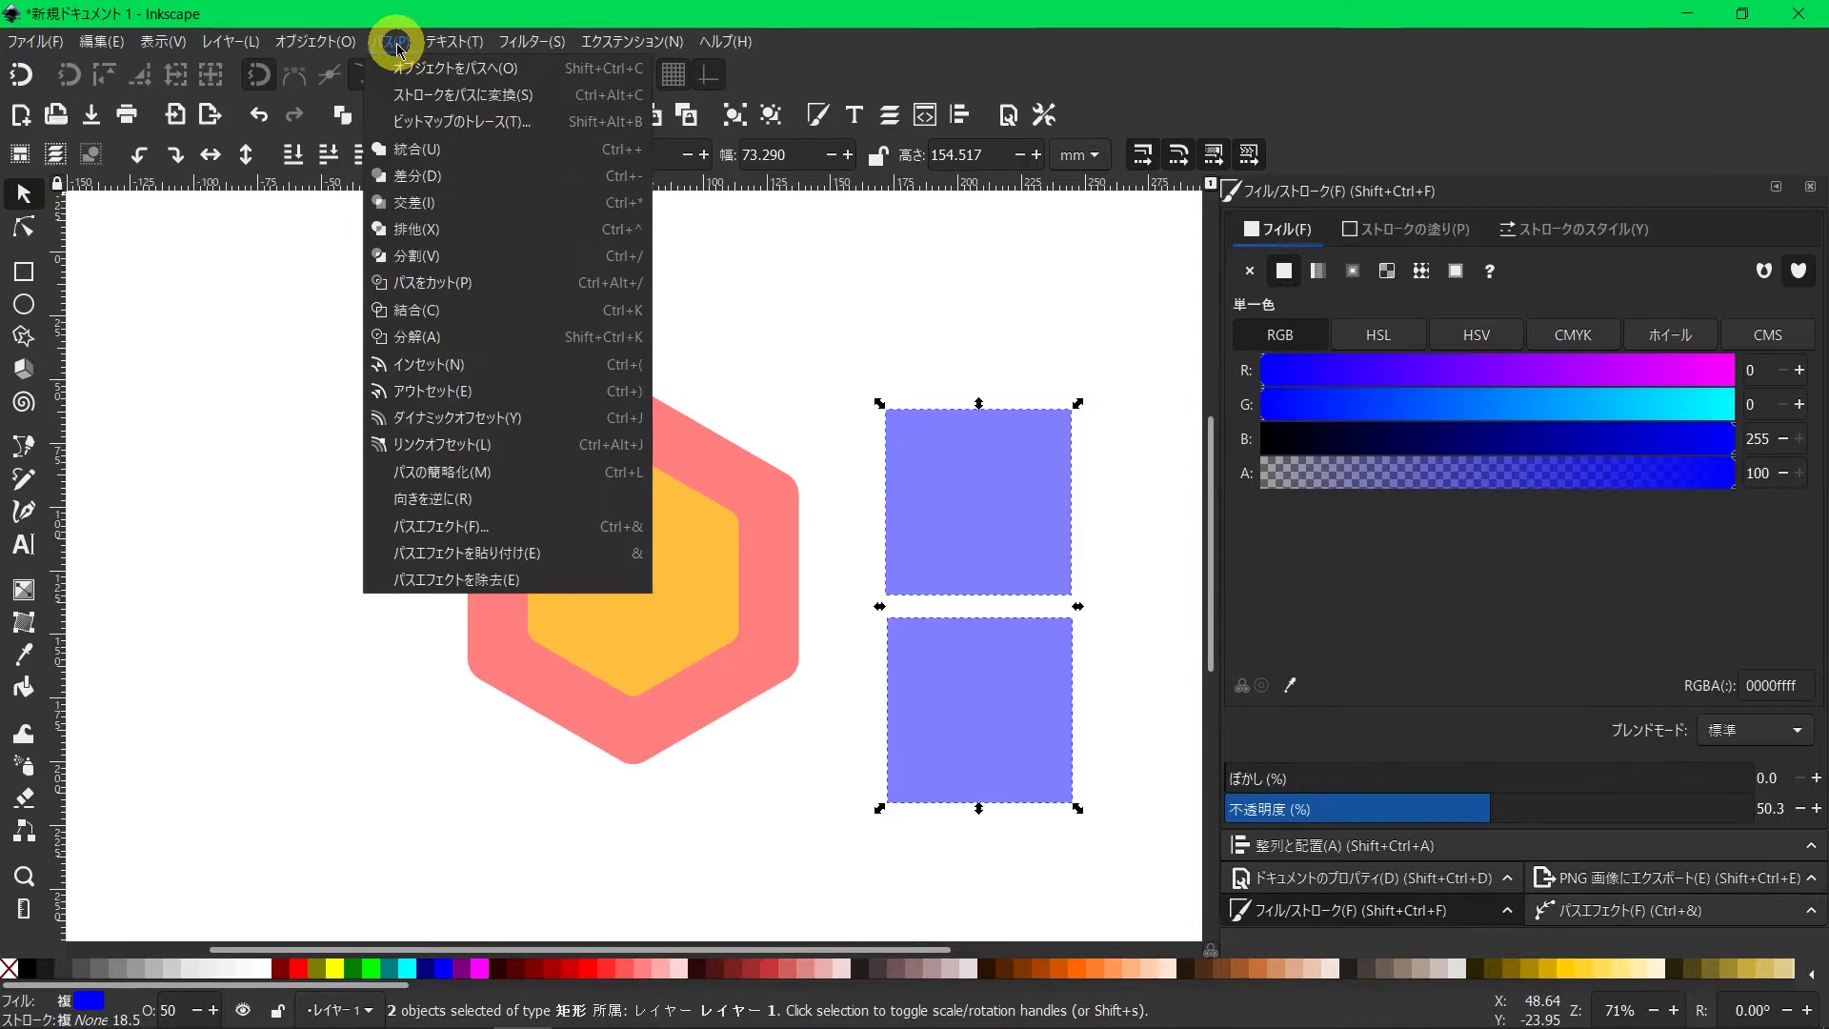
{"action": "left_click", "coordinate": [407, 67]}
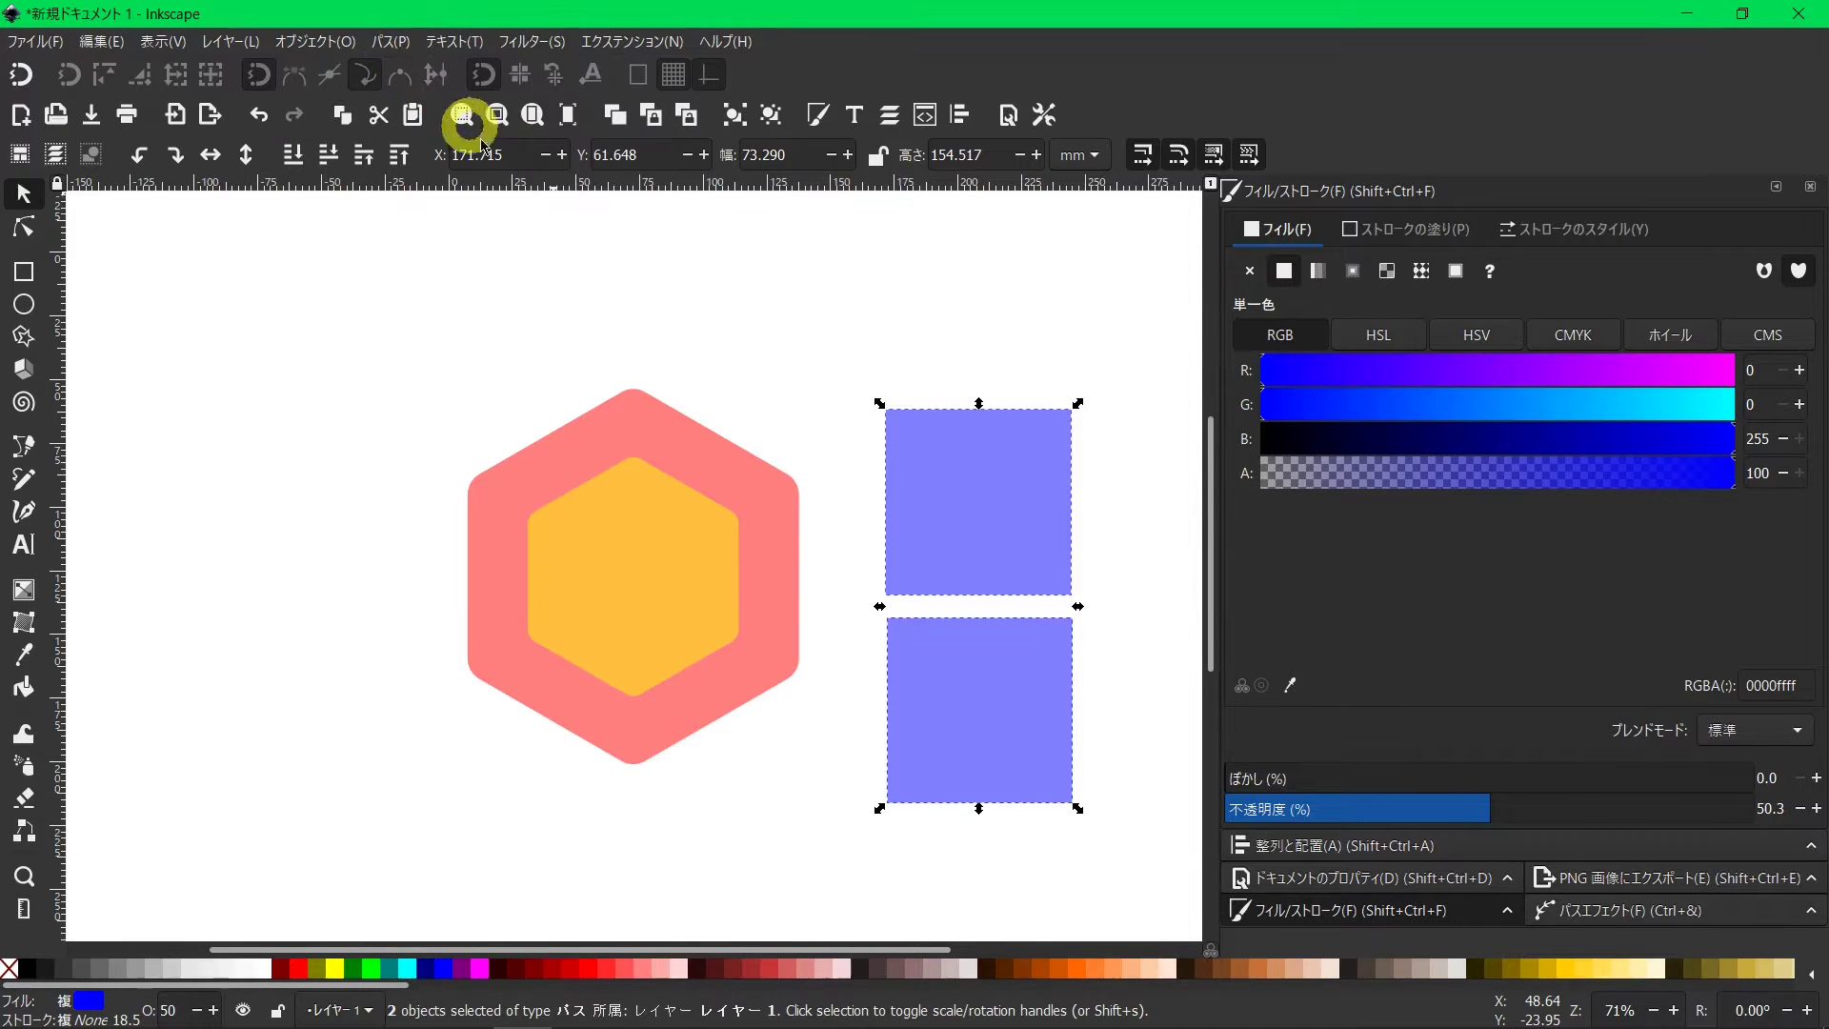
{"action": "left_click", "coordinate": [851, 591]}
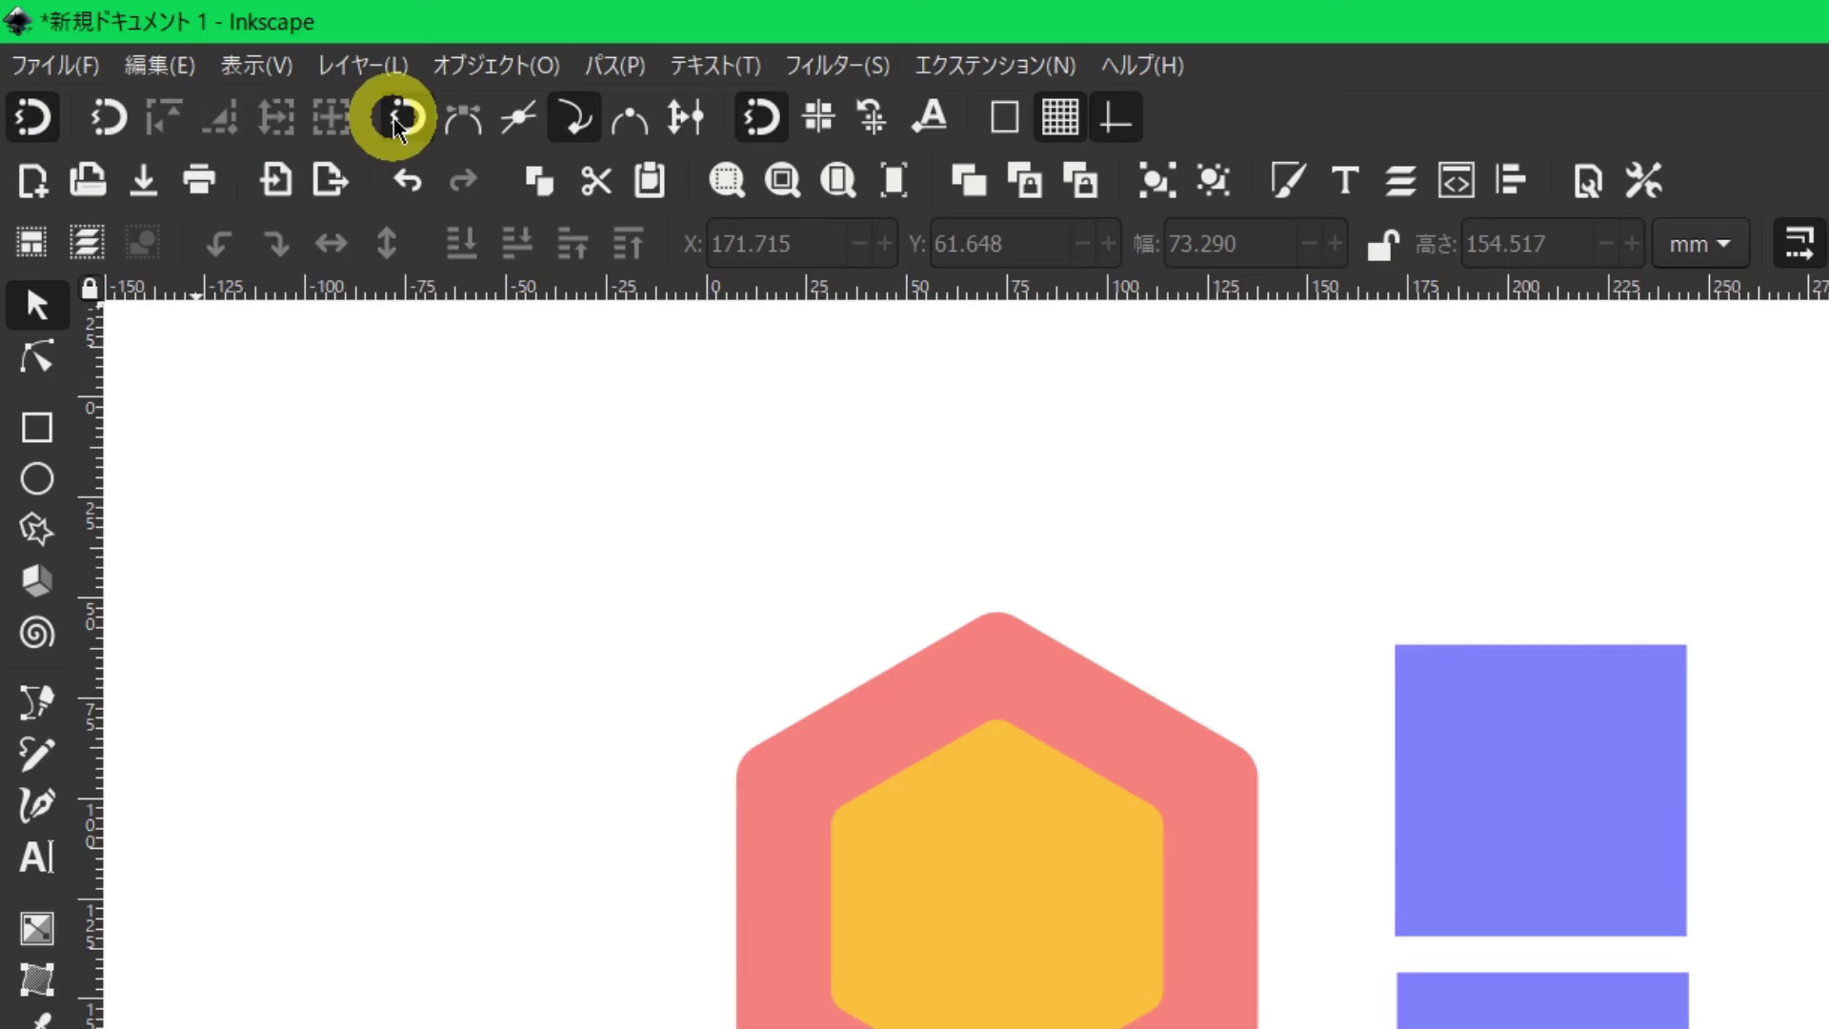
{"action": "left_click", "coordinate": [476, 122]}
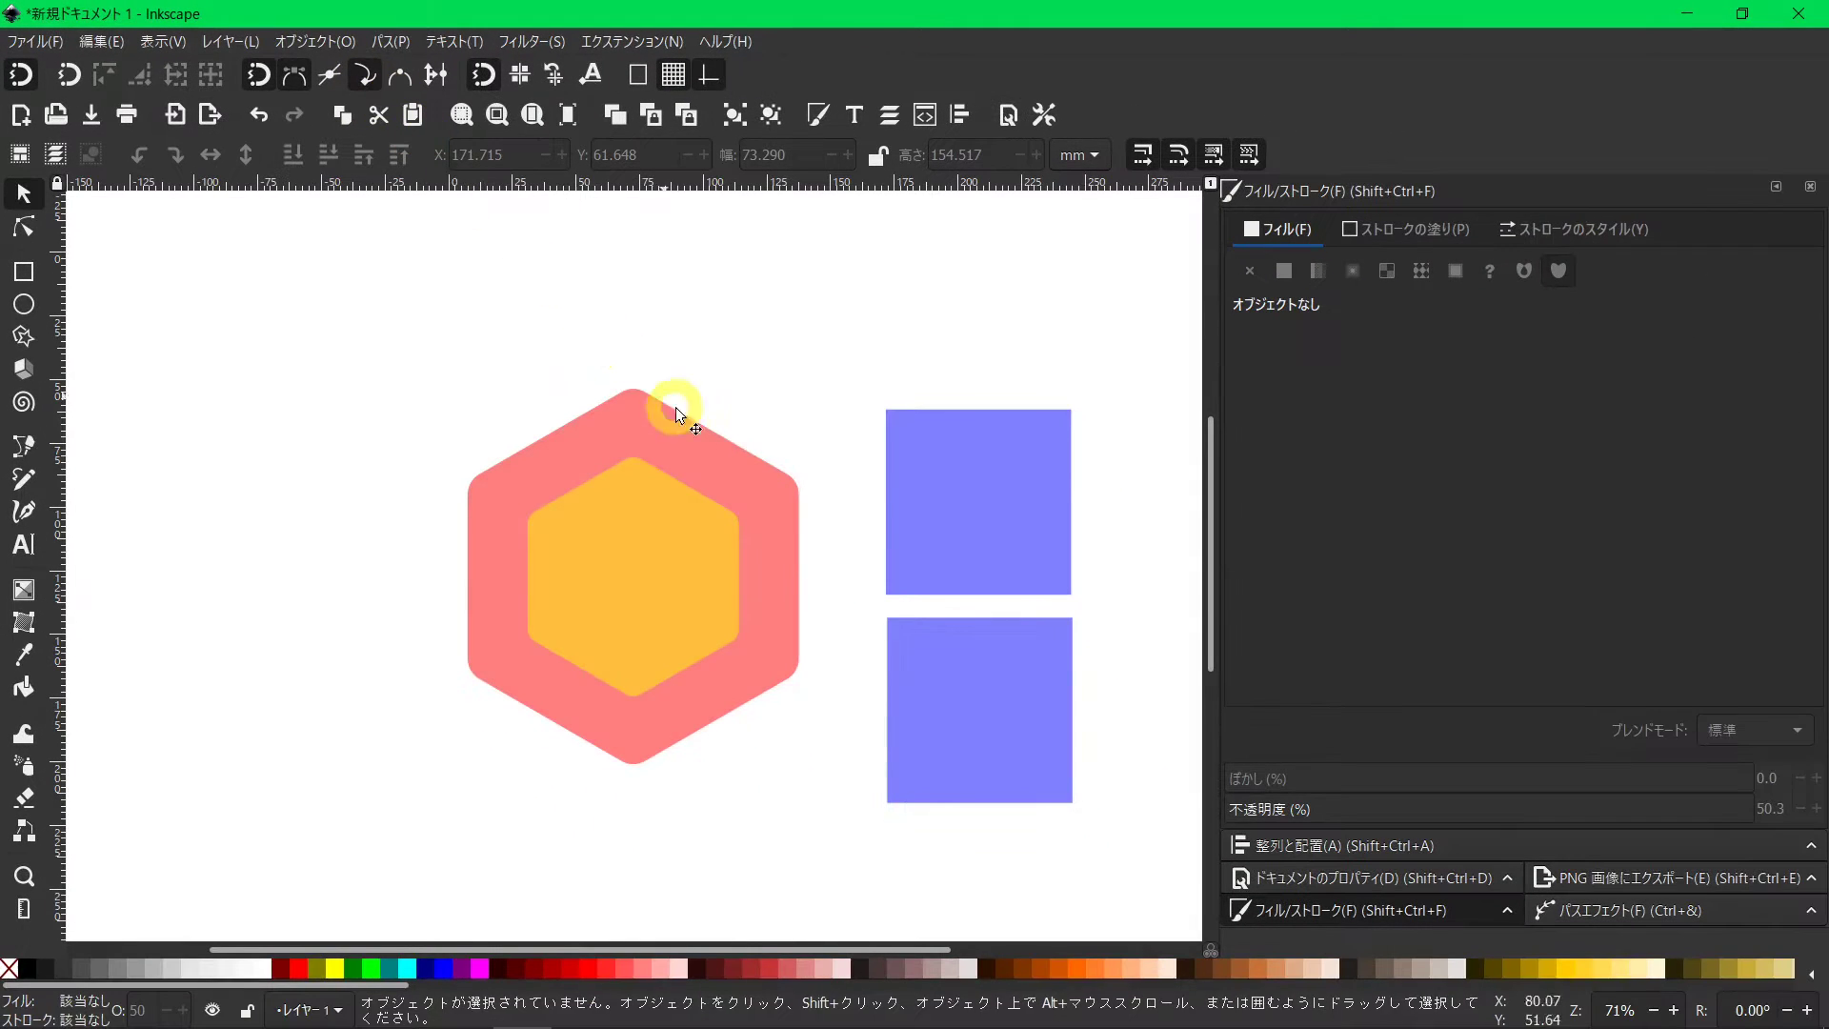
{"action": "scroll", "coordinate": [865, 600], "scroll_direction": "up", "scroll_amount": 1, "text": "ctrl"}
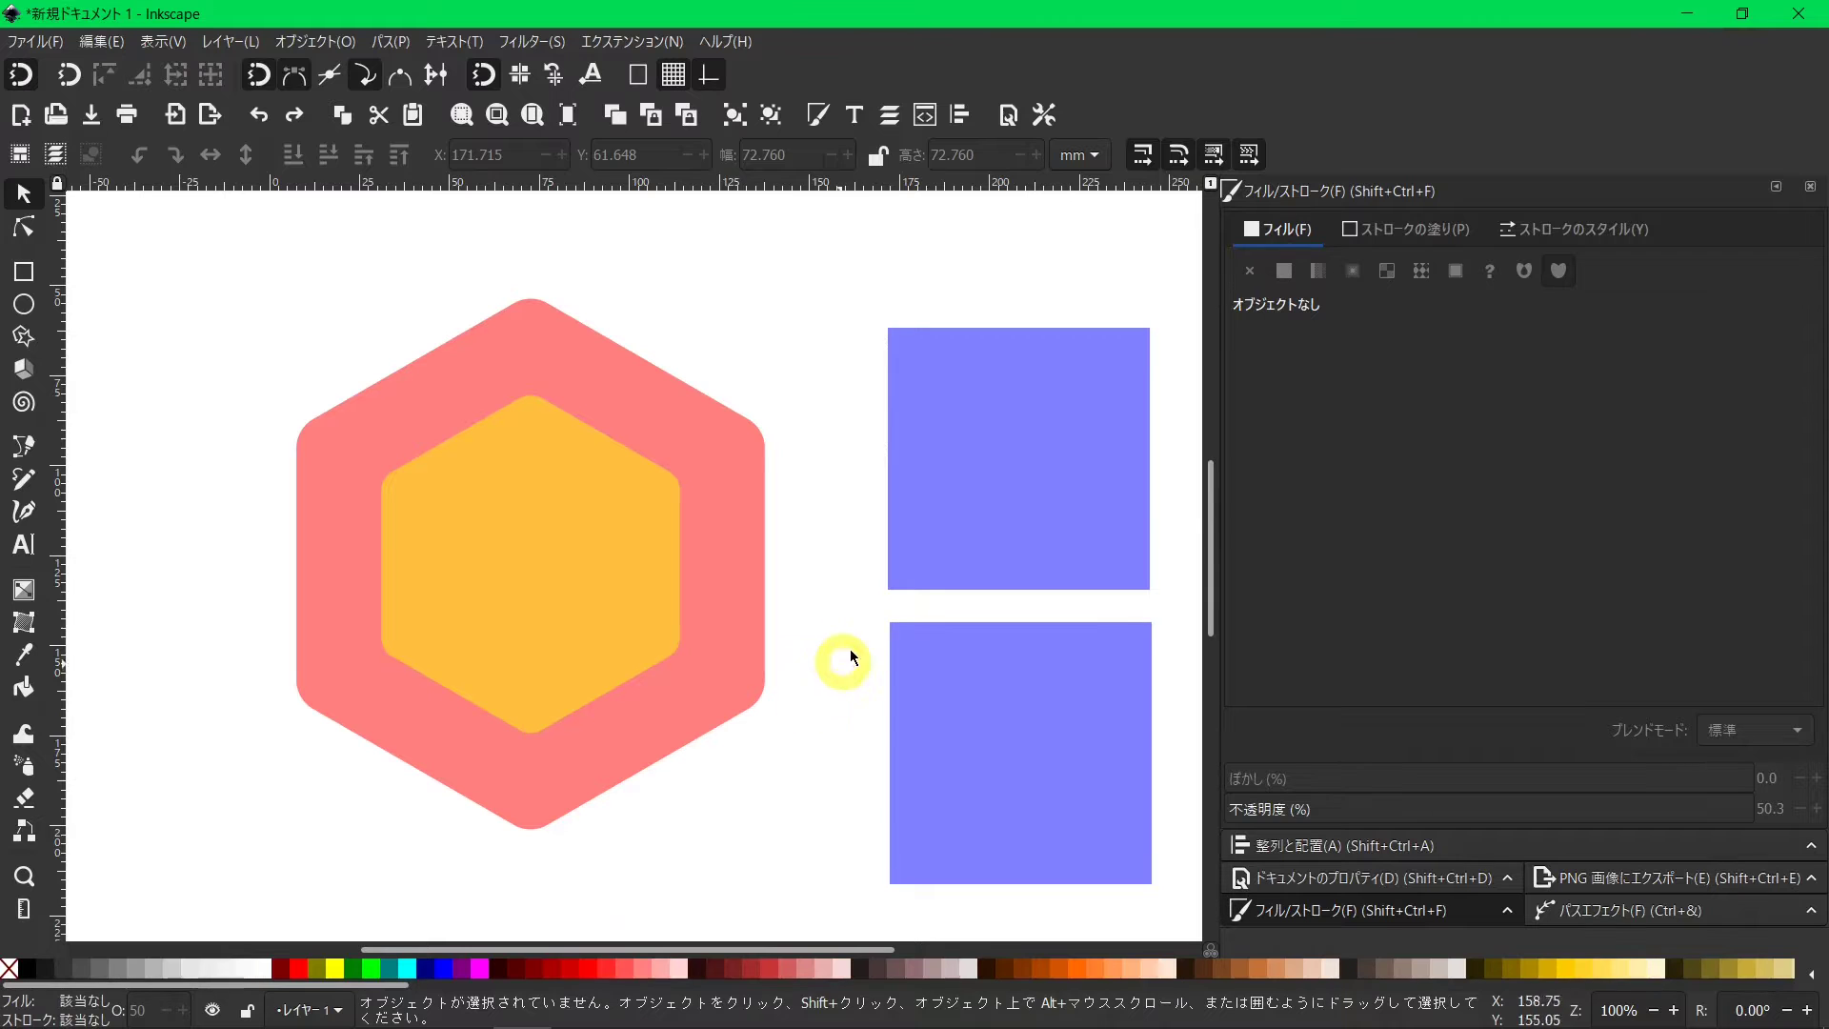
Rotate the upper blue square 15° and move it across the hexagons.
{"action": "left_click", "coordinate": [964, 482]}
{"action": "left_click", "coordinate": [1015, 465]}
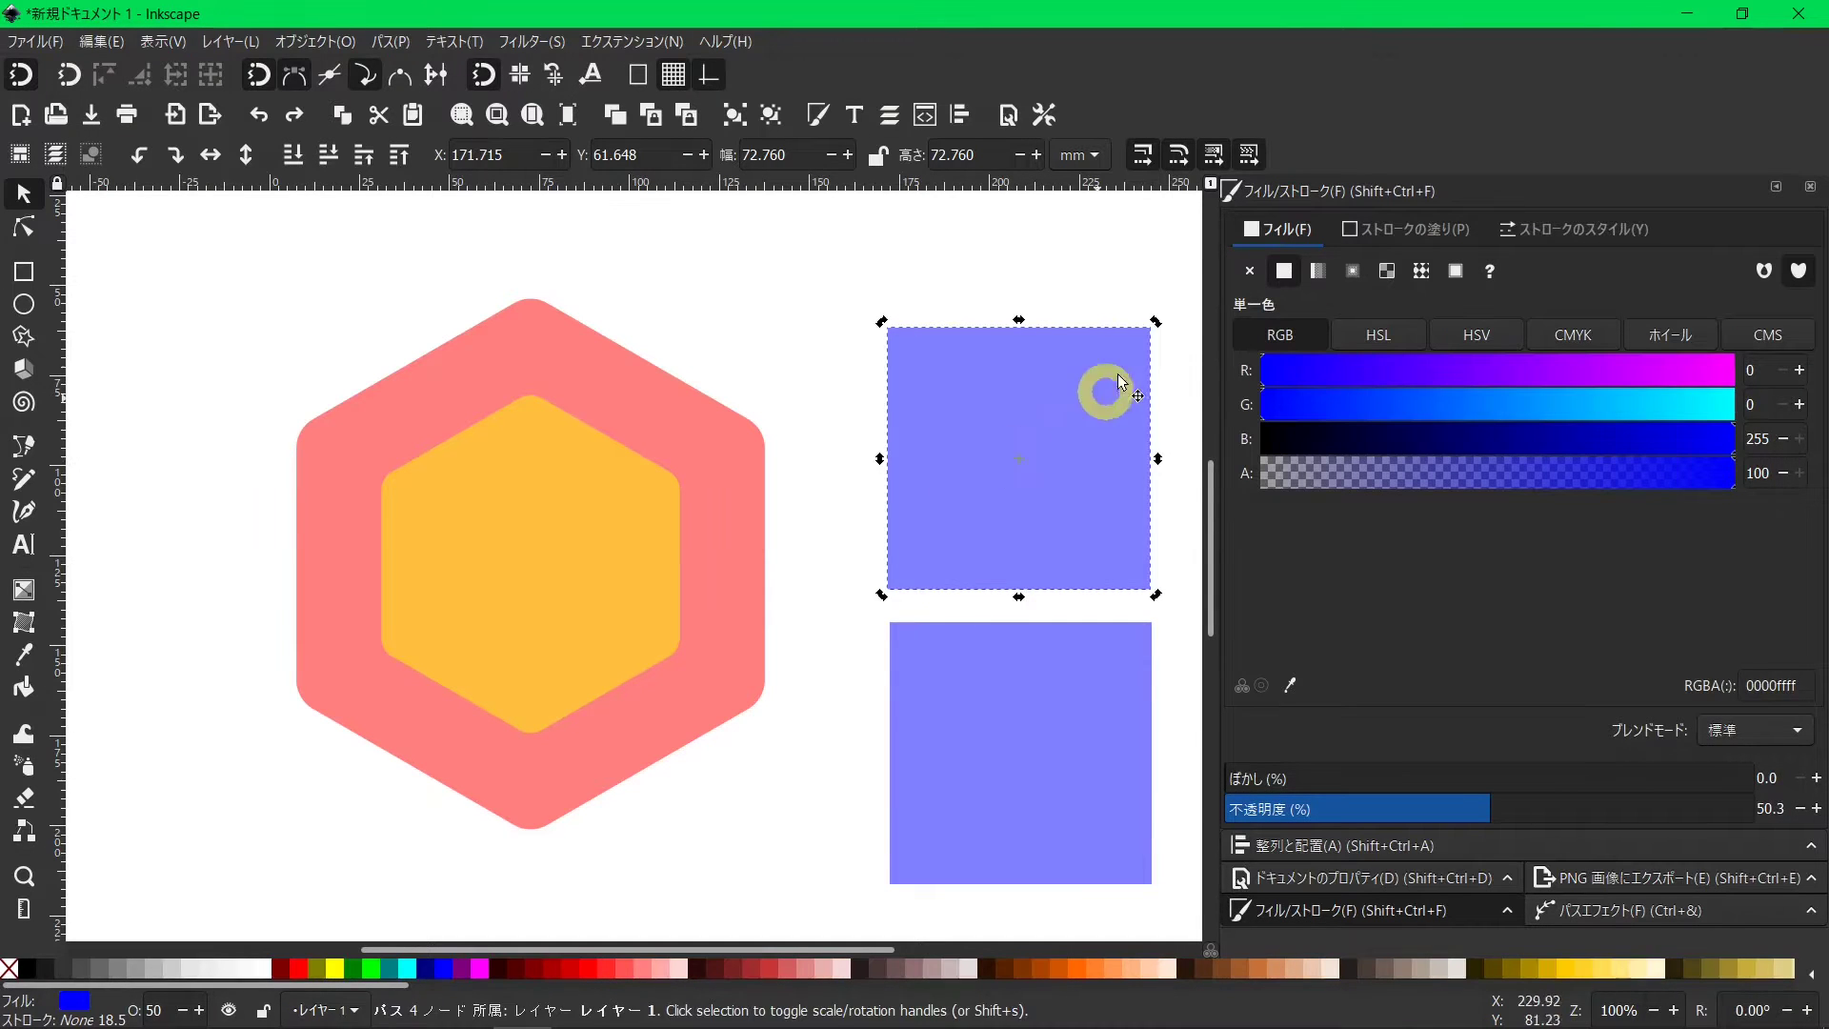
{"action": "left_click_drag", "start_coordinate": [1170, 348], "coordinate": [1172, 417]}
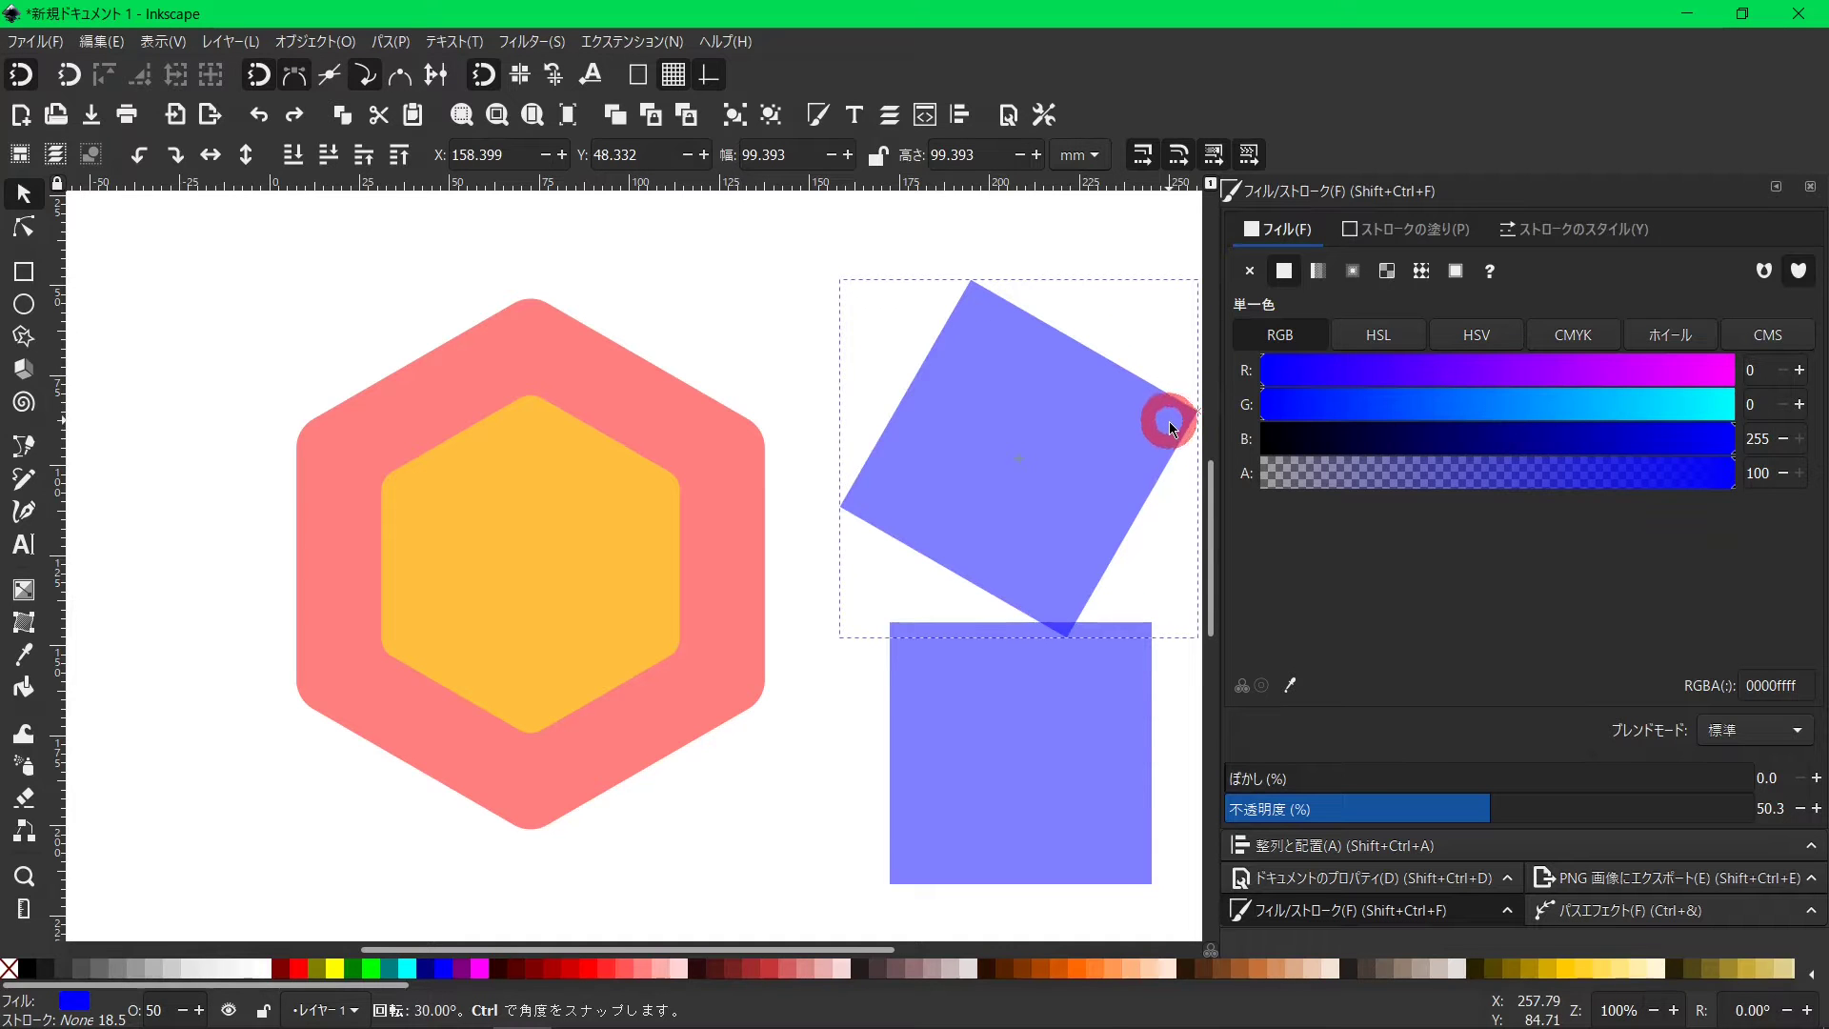
{"action": "left_click", "coordinate": [991, 254]}
{"action": "mouse_move", "coordinate": [976, 431]}
{"action": "left_mouse_down"}
{"action": "mouse_move", "coordinate": [327, 777]}
{"action": "mouse_move", "coordinate": [454, 716]}
{"action": "left_mouse_up"}
{"action": "scroll", "coordinate": [343, 722], "scroll_direction": "down", "scroll_amount": 3}
{"action": "scroll", "coordinate": [343, 722], "scroll_direction": "up", "scroll_amount": 1}
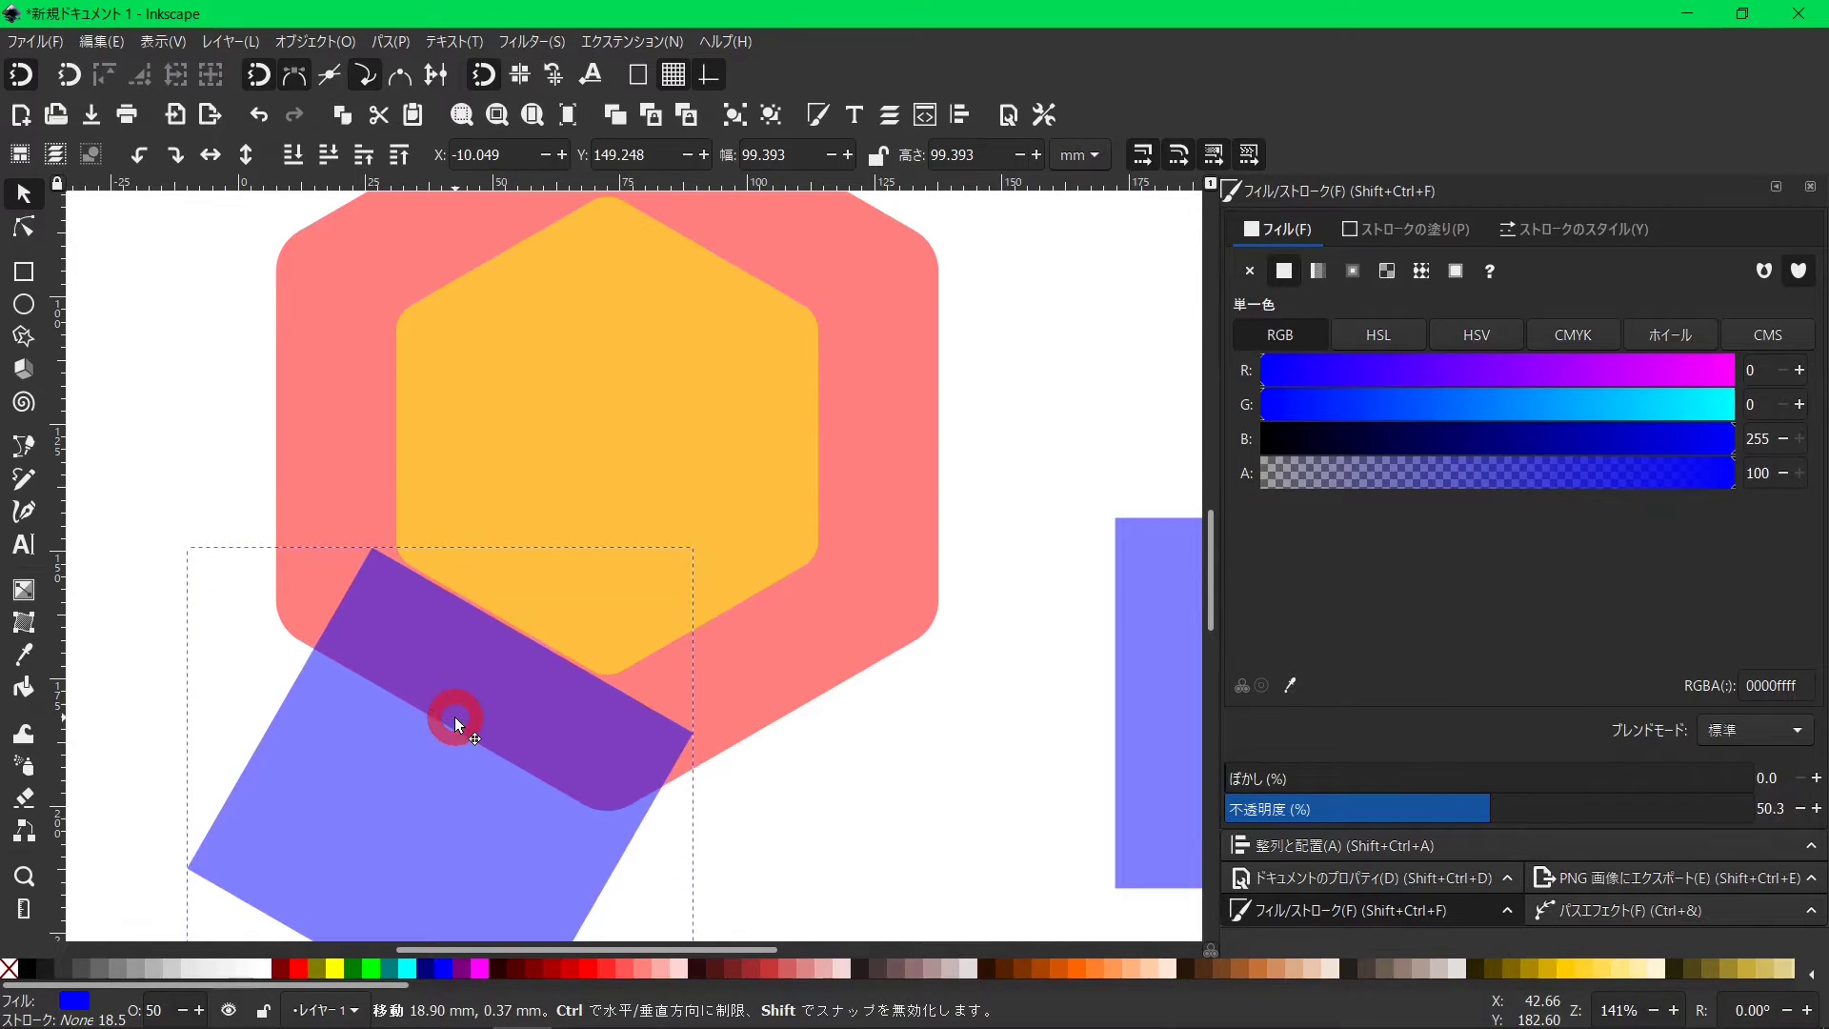
{"action": "left_click_drag", "start_coordinate": [454, 716], "coordinate": [632, 477]}
{"action": "mouse_move", "coordinate": [609, 551]}
{"action": "left_mouse_down"}
{"action": "mouse_move", "coordinate": [574, 517]}
{"action": "mouse_move", "coordinate": [465, 486]}
{"action": "left_mouse_up"}
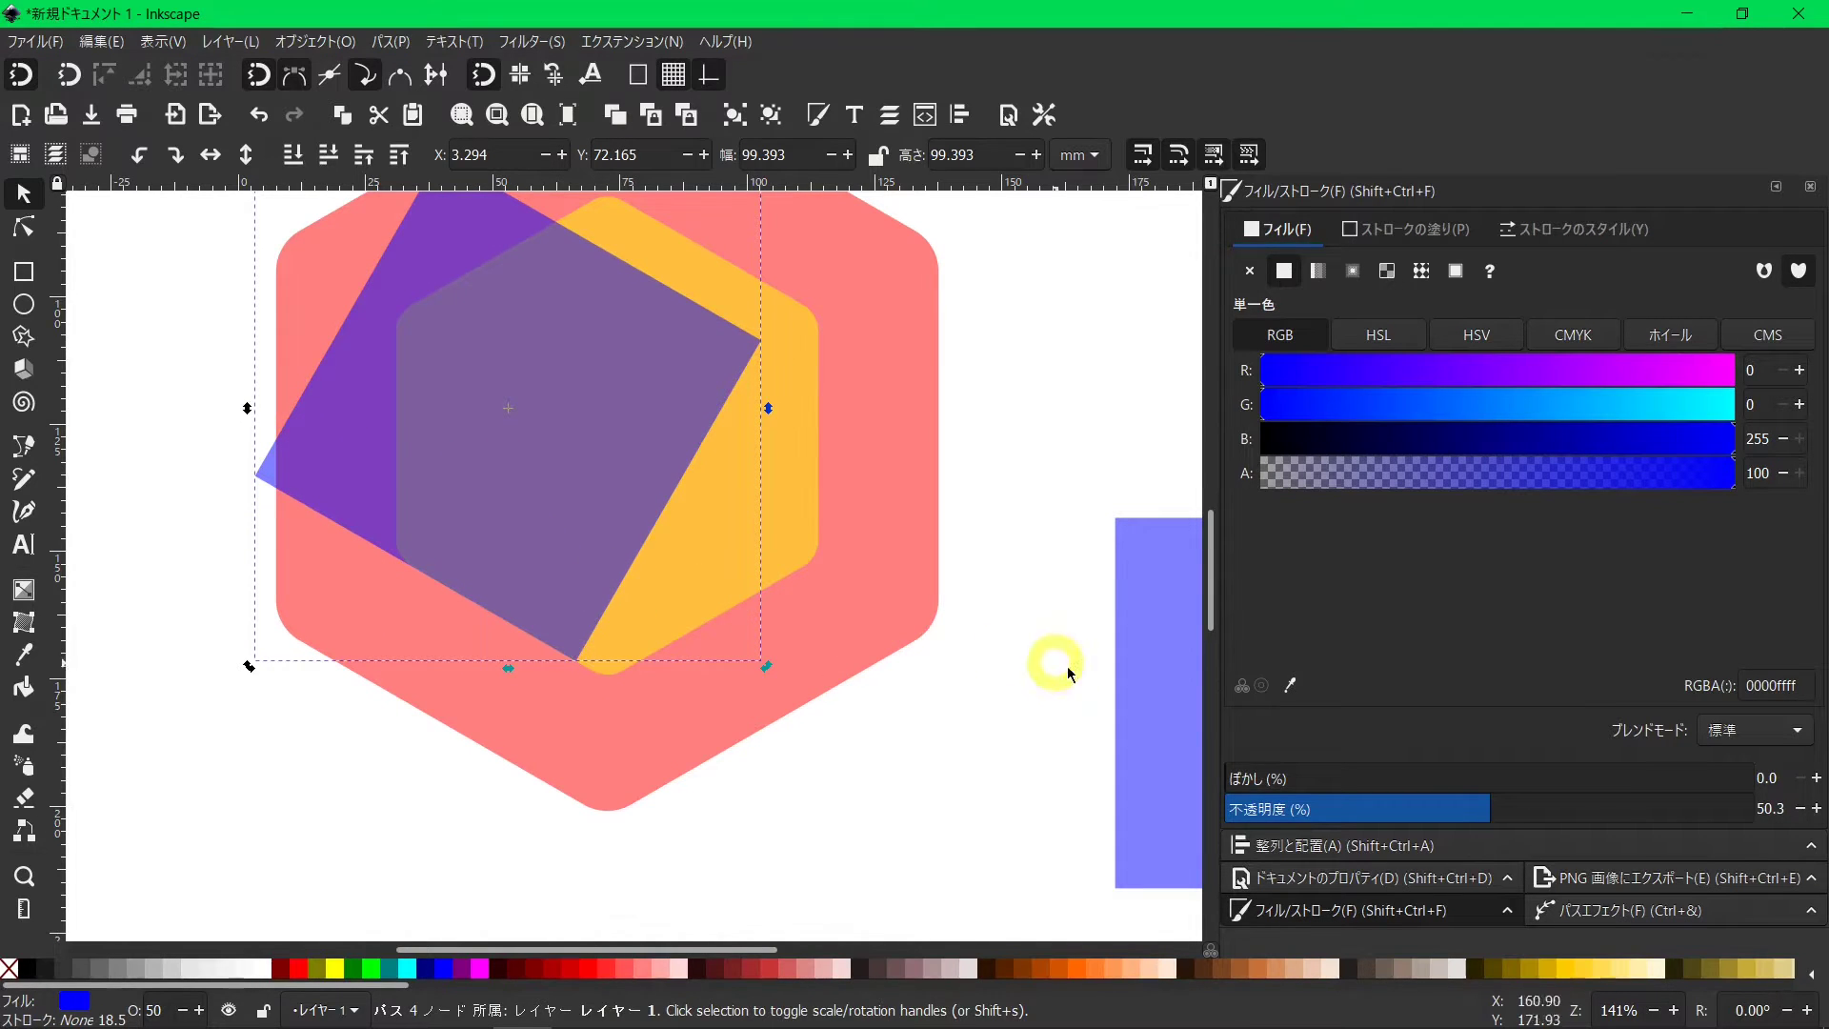
Move the upright blue square onto the hexagons over the yellow inner hexagon.
{"action": "left_click", "coordinate": [1143, 686]}
{"action": "left_click_drag", "start_coordinate": [1133, 687], "coordinate": [667, 608]}
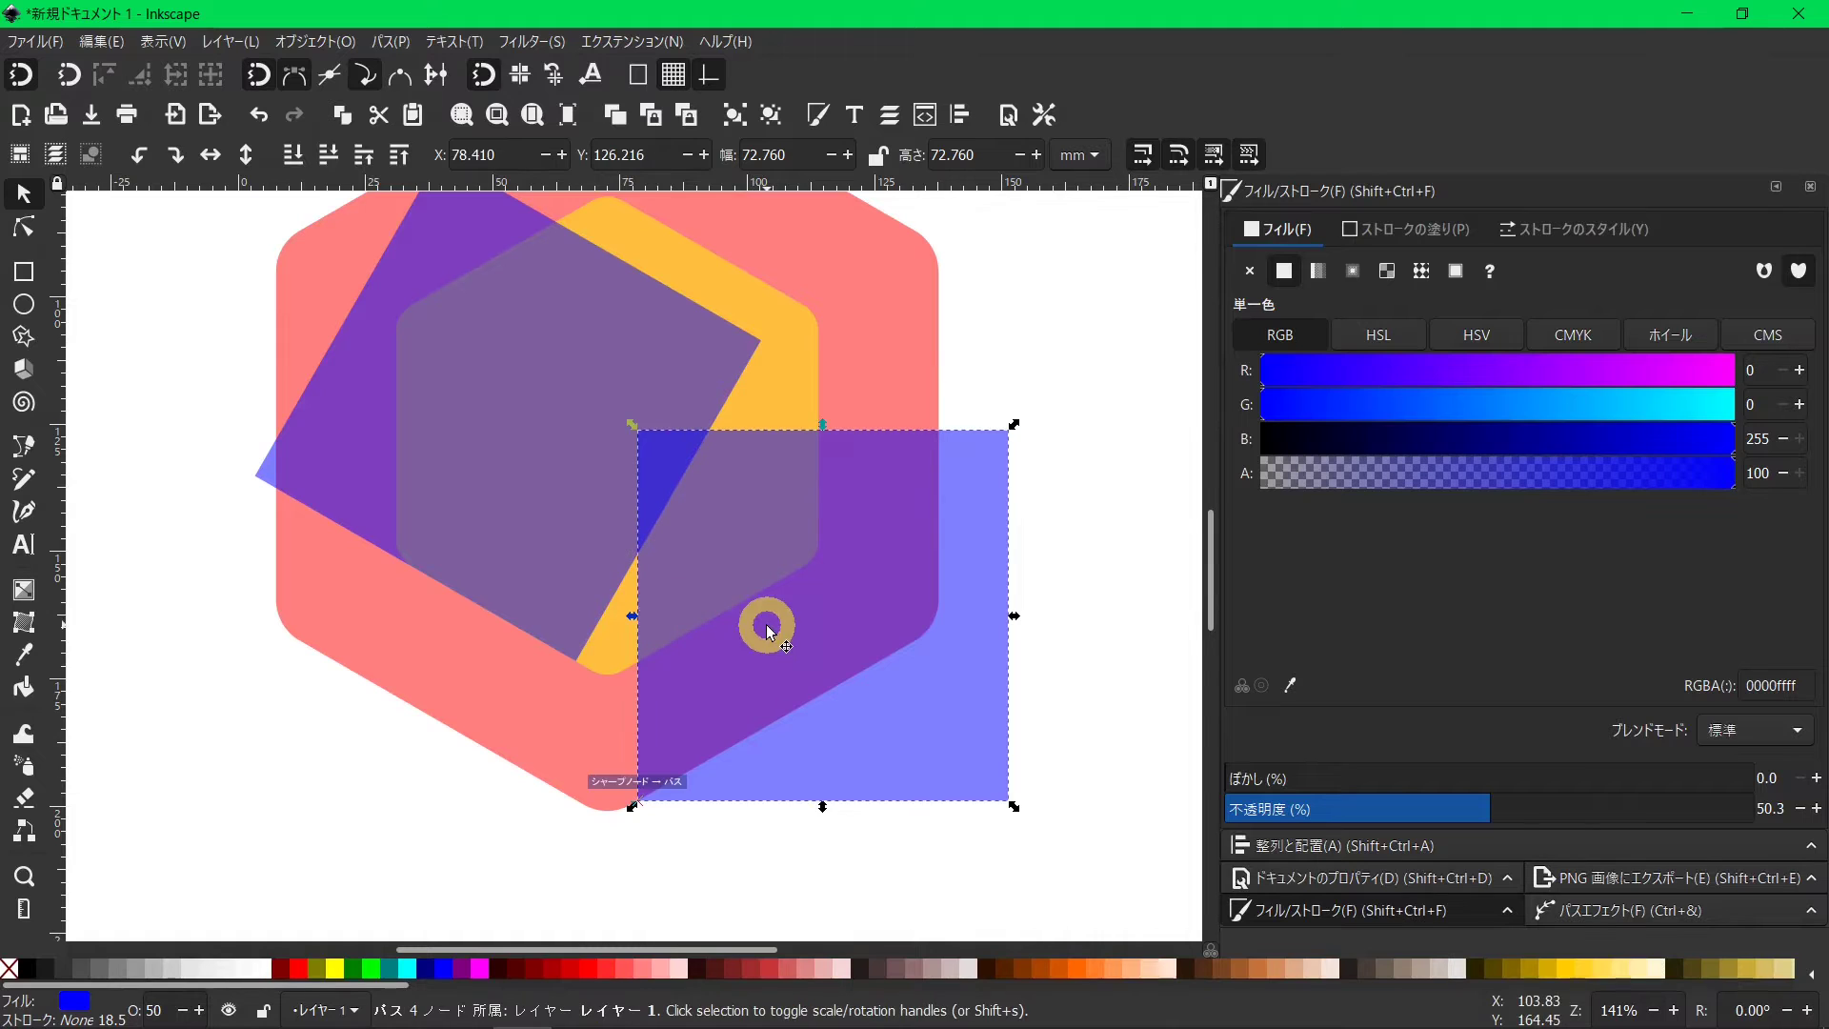
{"action": "mouse_move", "coordinate": [861, 704]}
{"action": "left_mouse_down"}
{"action": "mouse_move", "coordinate": [656, 426]}
{"action": "mouse_move", "coordinate": [619, 415]}
{"action": "mouse_move", "coordinate": [626, 636]}
{"action": "left_mouse_up"}
{"action": "mouse_move", "coordinate": [505, 611]}
{"action": "left_mouse_down"}
{"action": "mouse_move", "coordinate": [531, 633]}
{"action": "mouse_move", "coordinate": [504, 636]}
{"action": "left_mouse_up"}
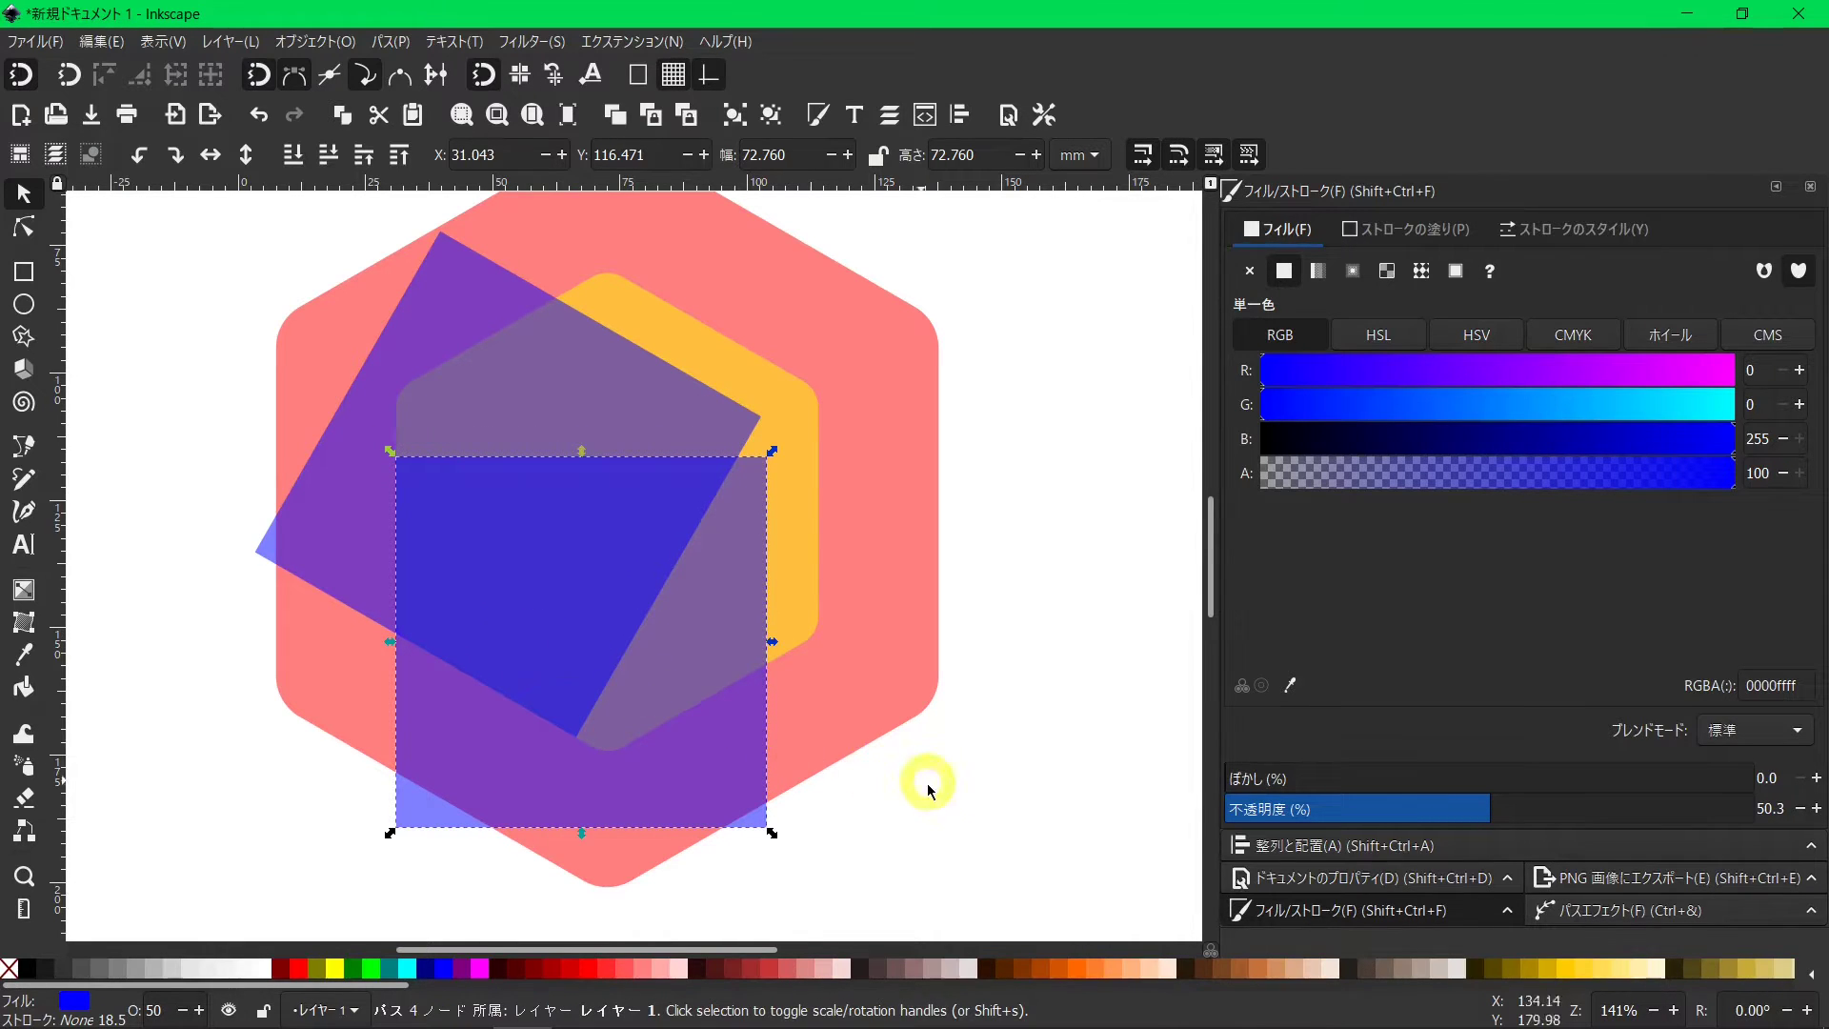
{"action": "left_click", "coordinate": [884, 785]}
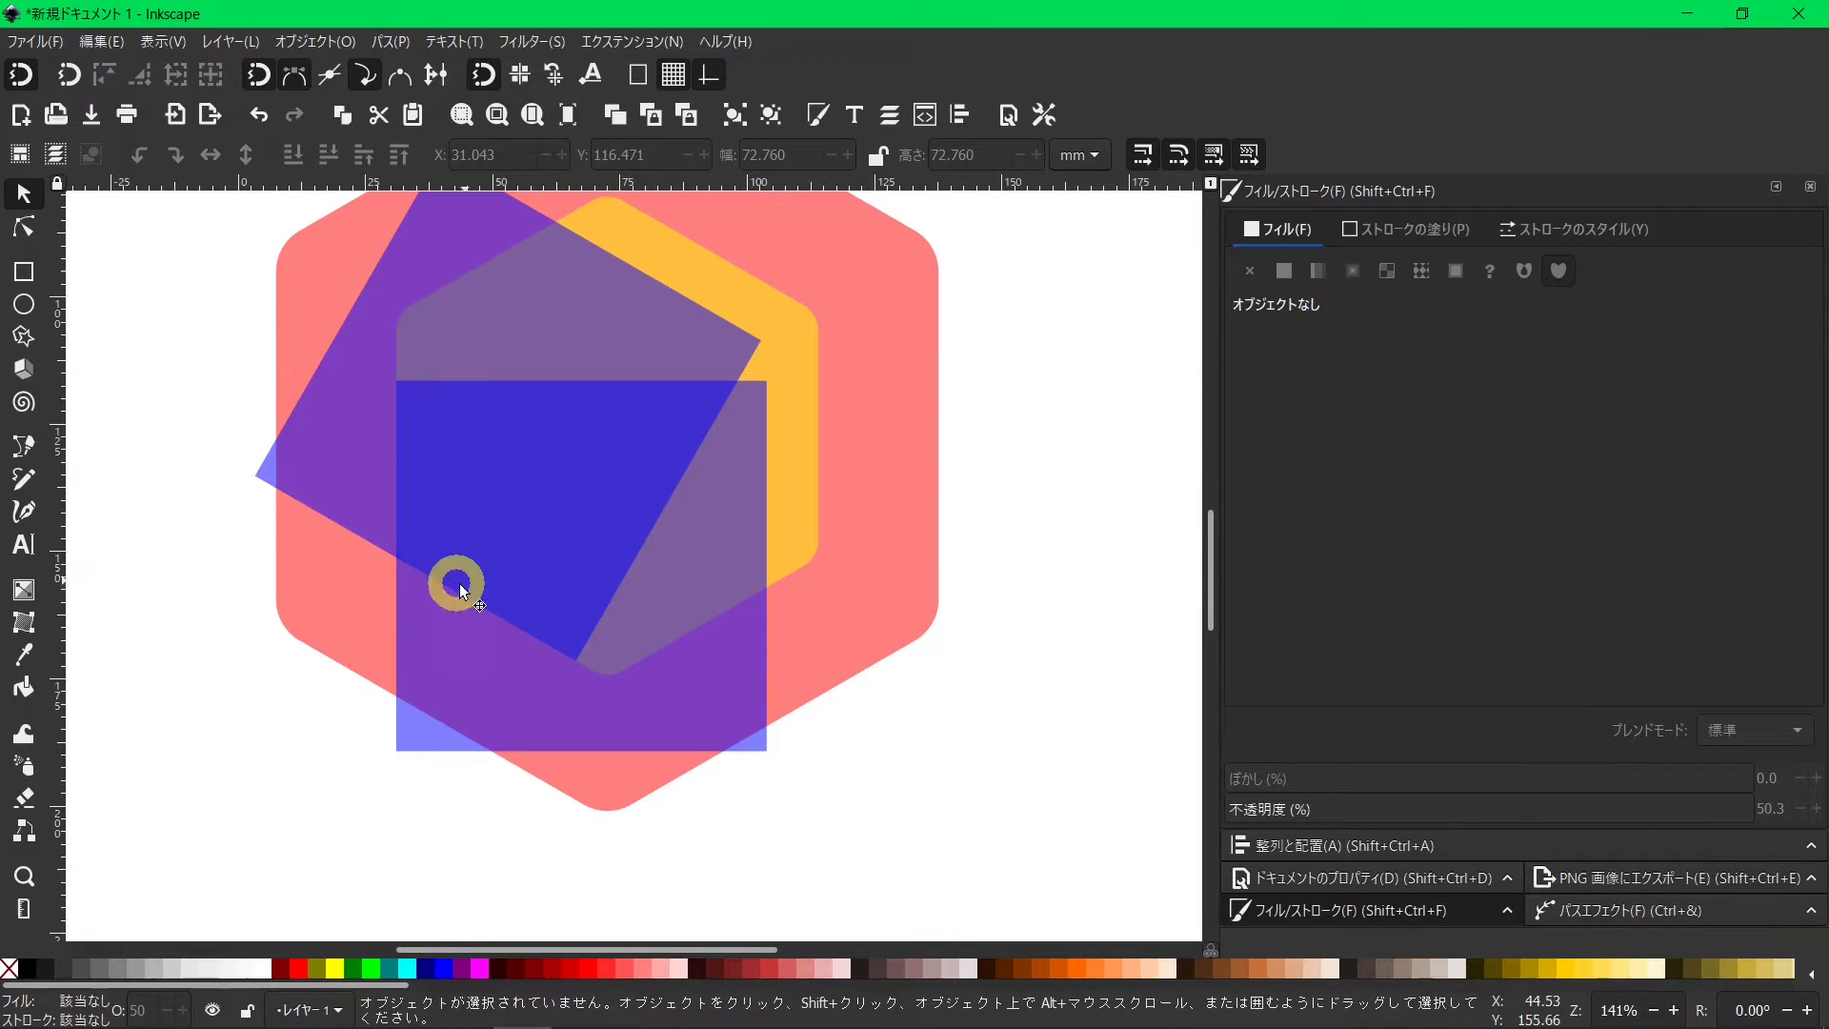
Intersect the rotated and upright blue squares, keeping only their purple overlap.
{"action": "scroll", "coordinate": [413, 605], "scroll_direction": "up", "scroll_amount": 1, "text": "ctrl"}
{"action": "scroll", "coordinate": [413, 605], "scroll_direction": "up", "scroll_amount": 3, "text": "ctrl"}
{"action": "scroll", "coordinate": [393, 614], "scroll_direction": "up", "scroll_amount": 1, "text": "ctrl"}
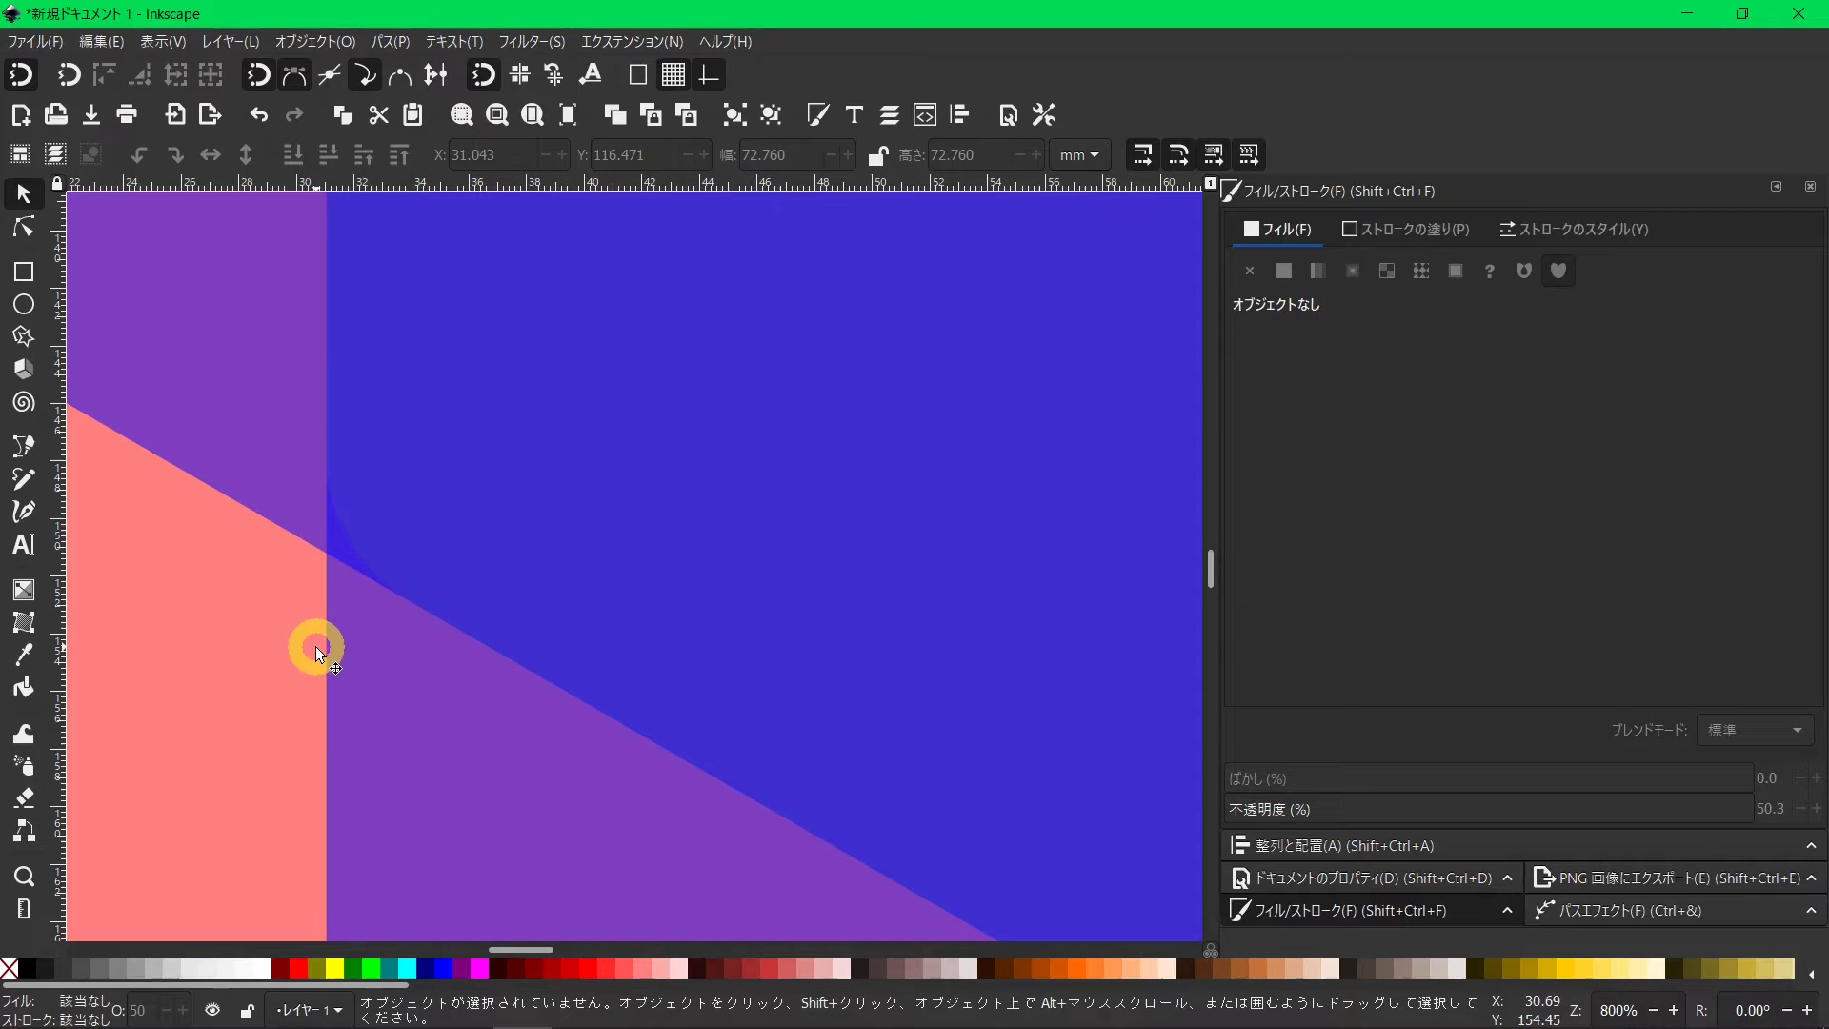
{"action": "scroll", "coordinate": [316, 646], "scroll_direction": "down", "scroll_amount": 2, "text": "ctrl"}
{"action": "scroll", "coordinate": [317, 648], "scroll_direction": "down", "scroll_amount": 3, "text": "ctrl"}
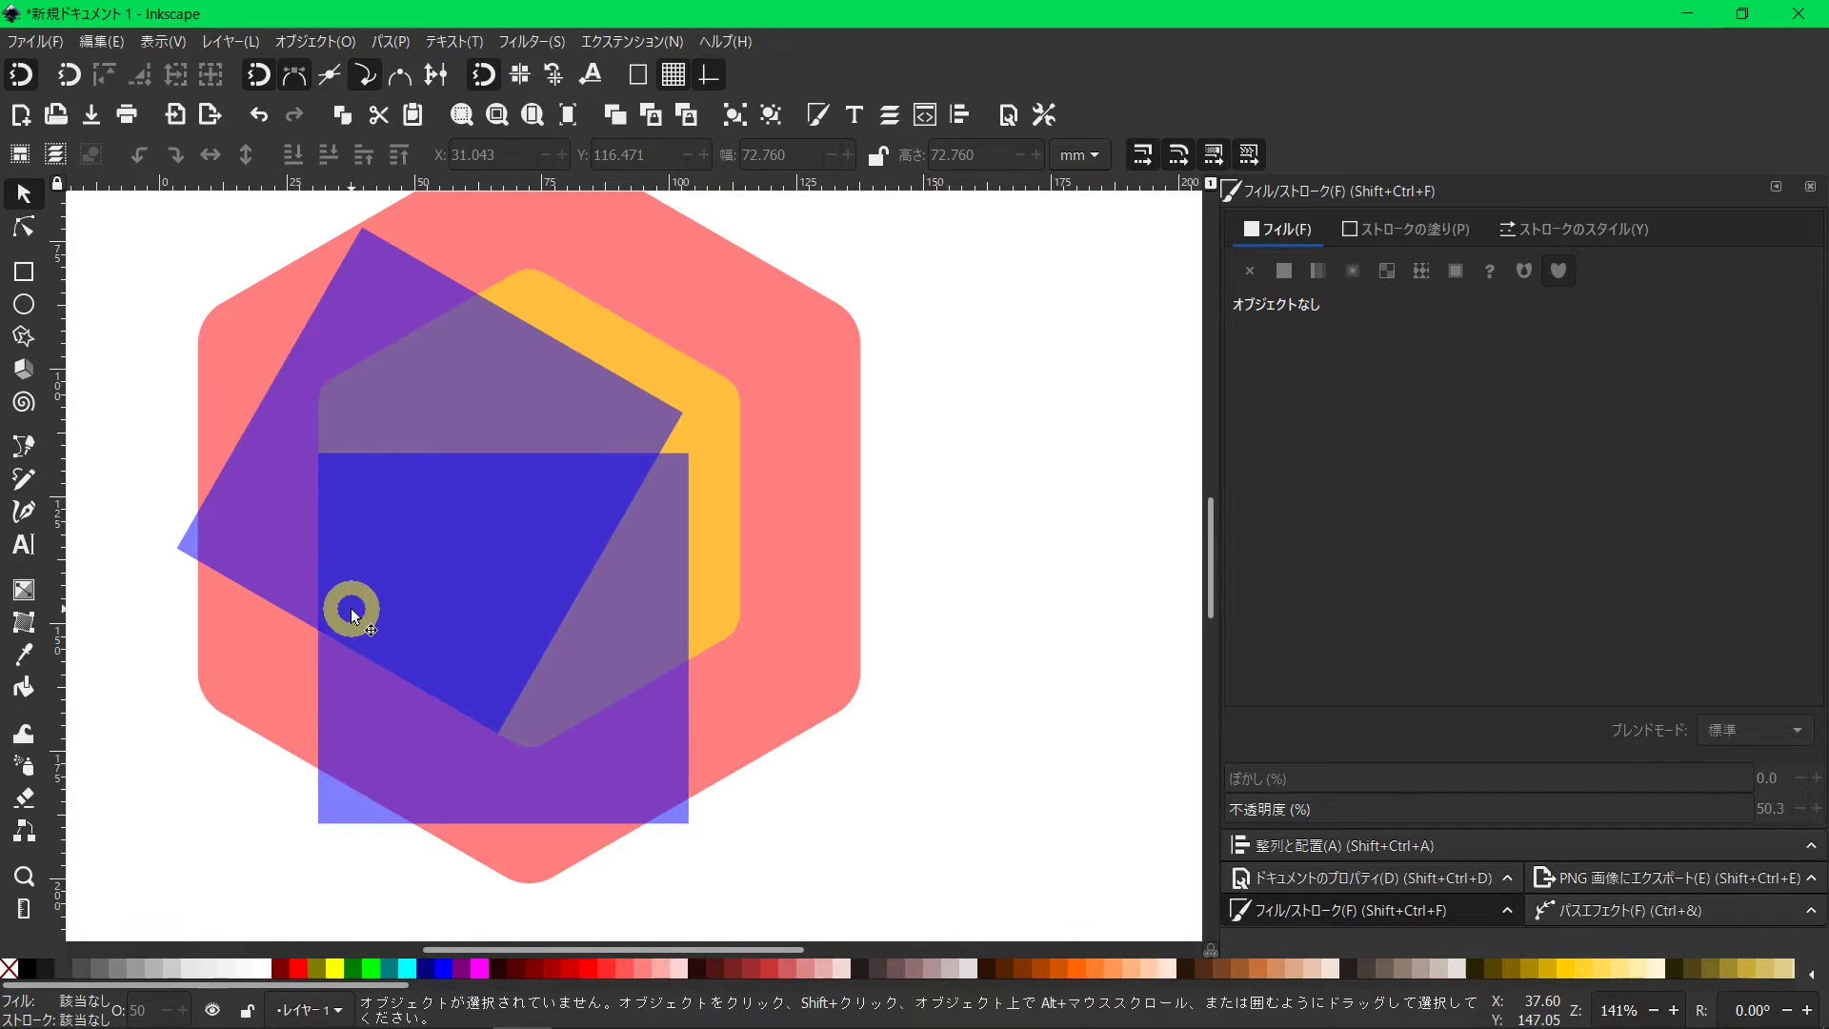
{"action": "left_click", "coordinate": [266, 468]}
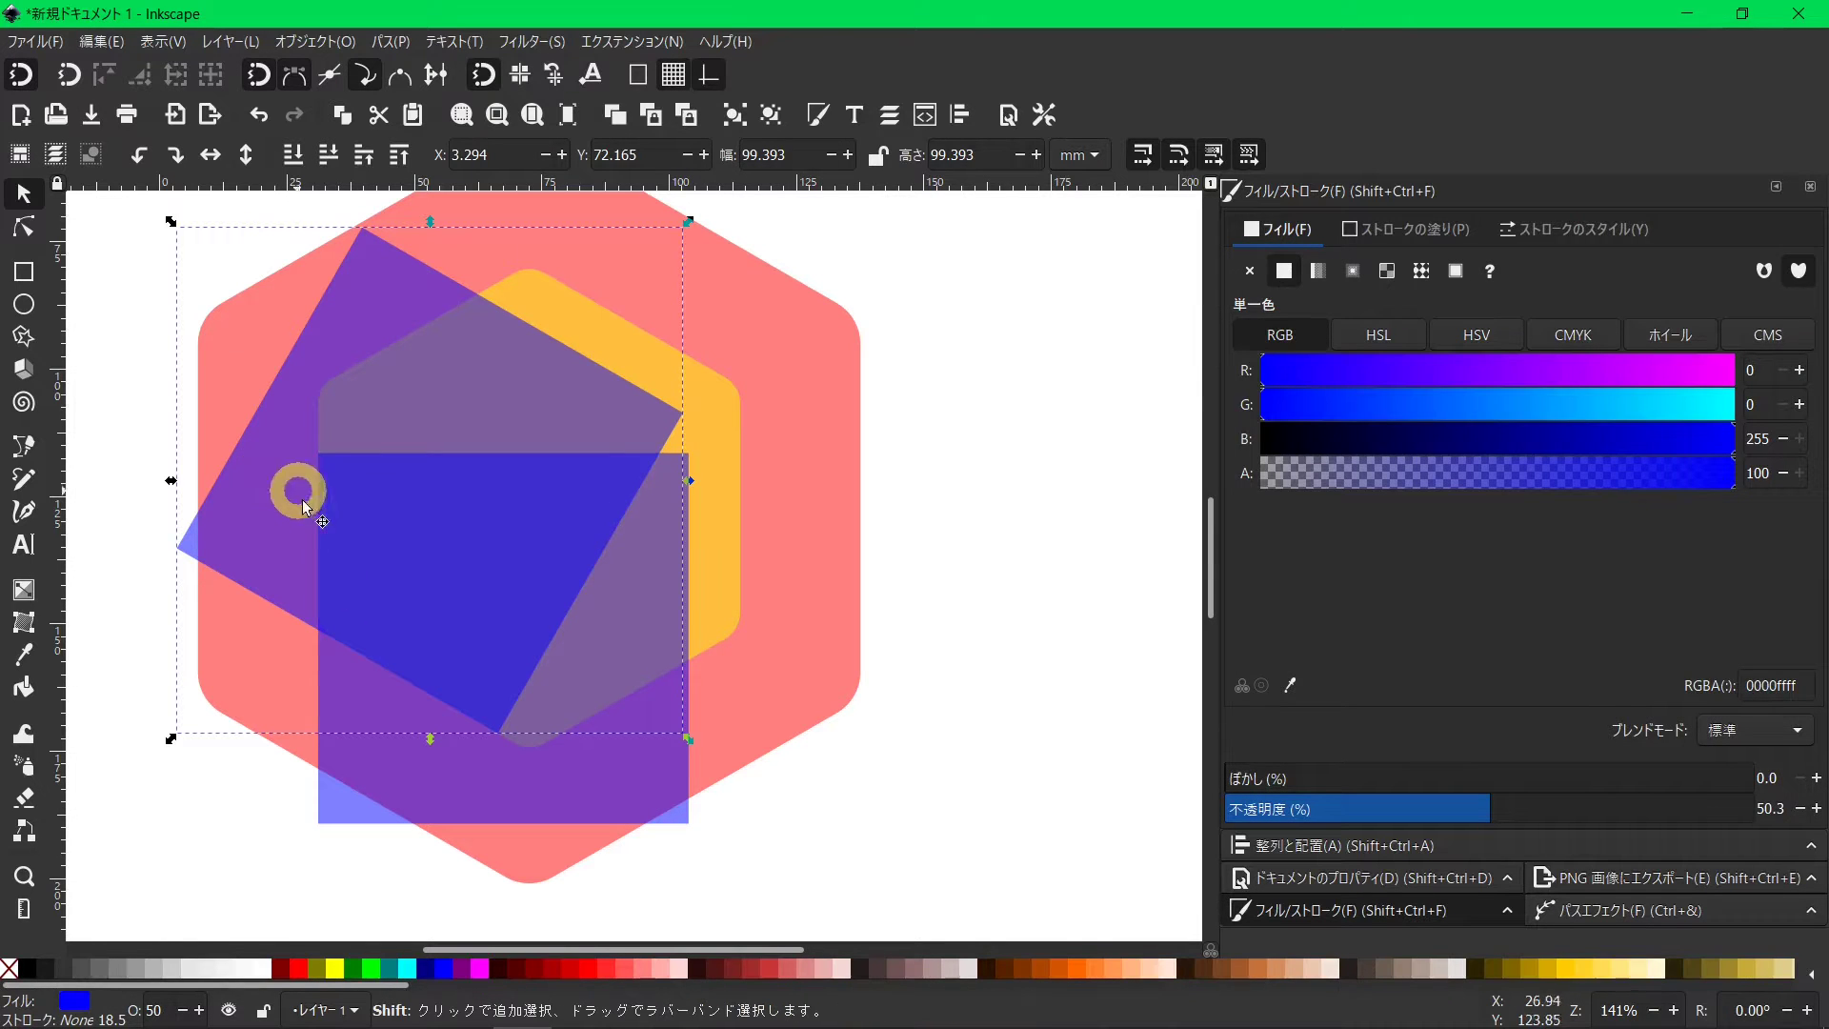
{"action": "left_click", "coordinate": [390, 781], "text": "shift"}
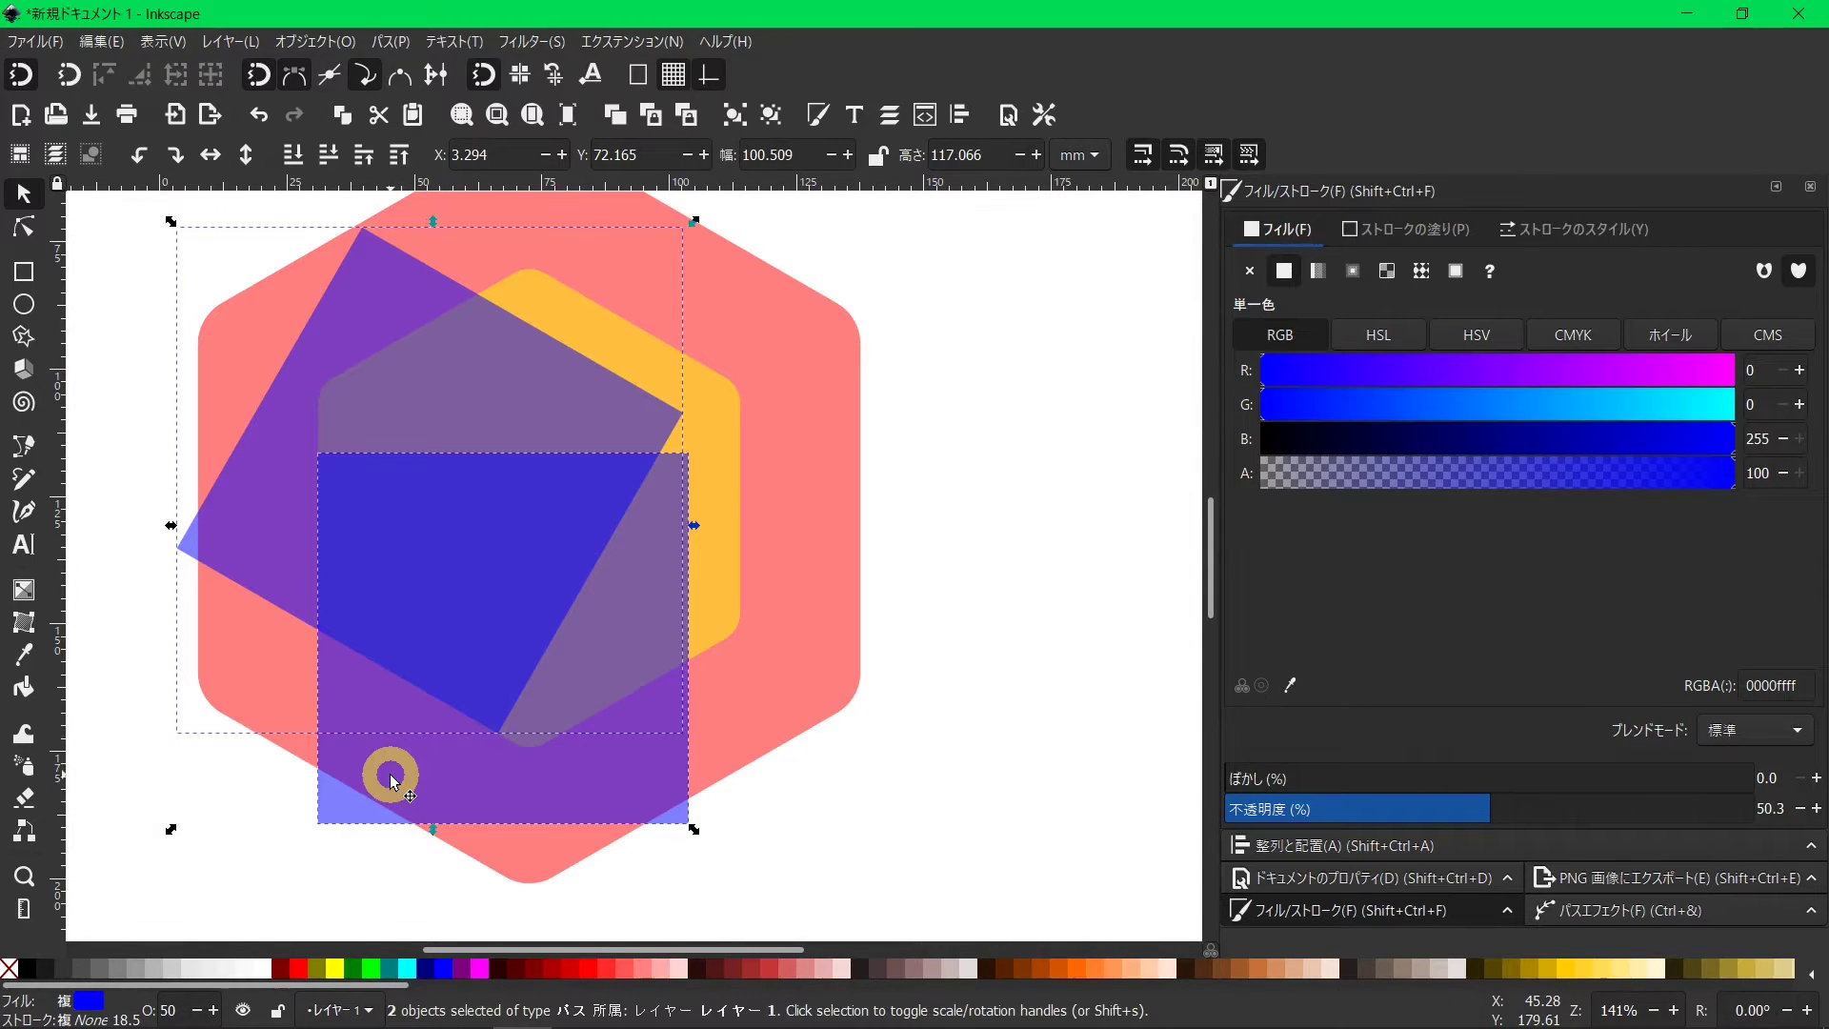
{"action": "left_click", "coordinate": [400, 41]}
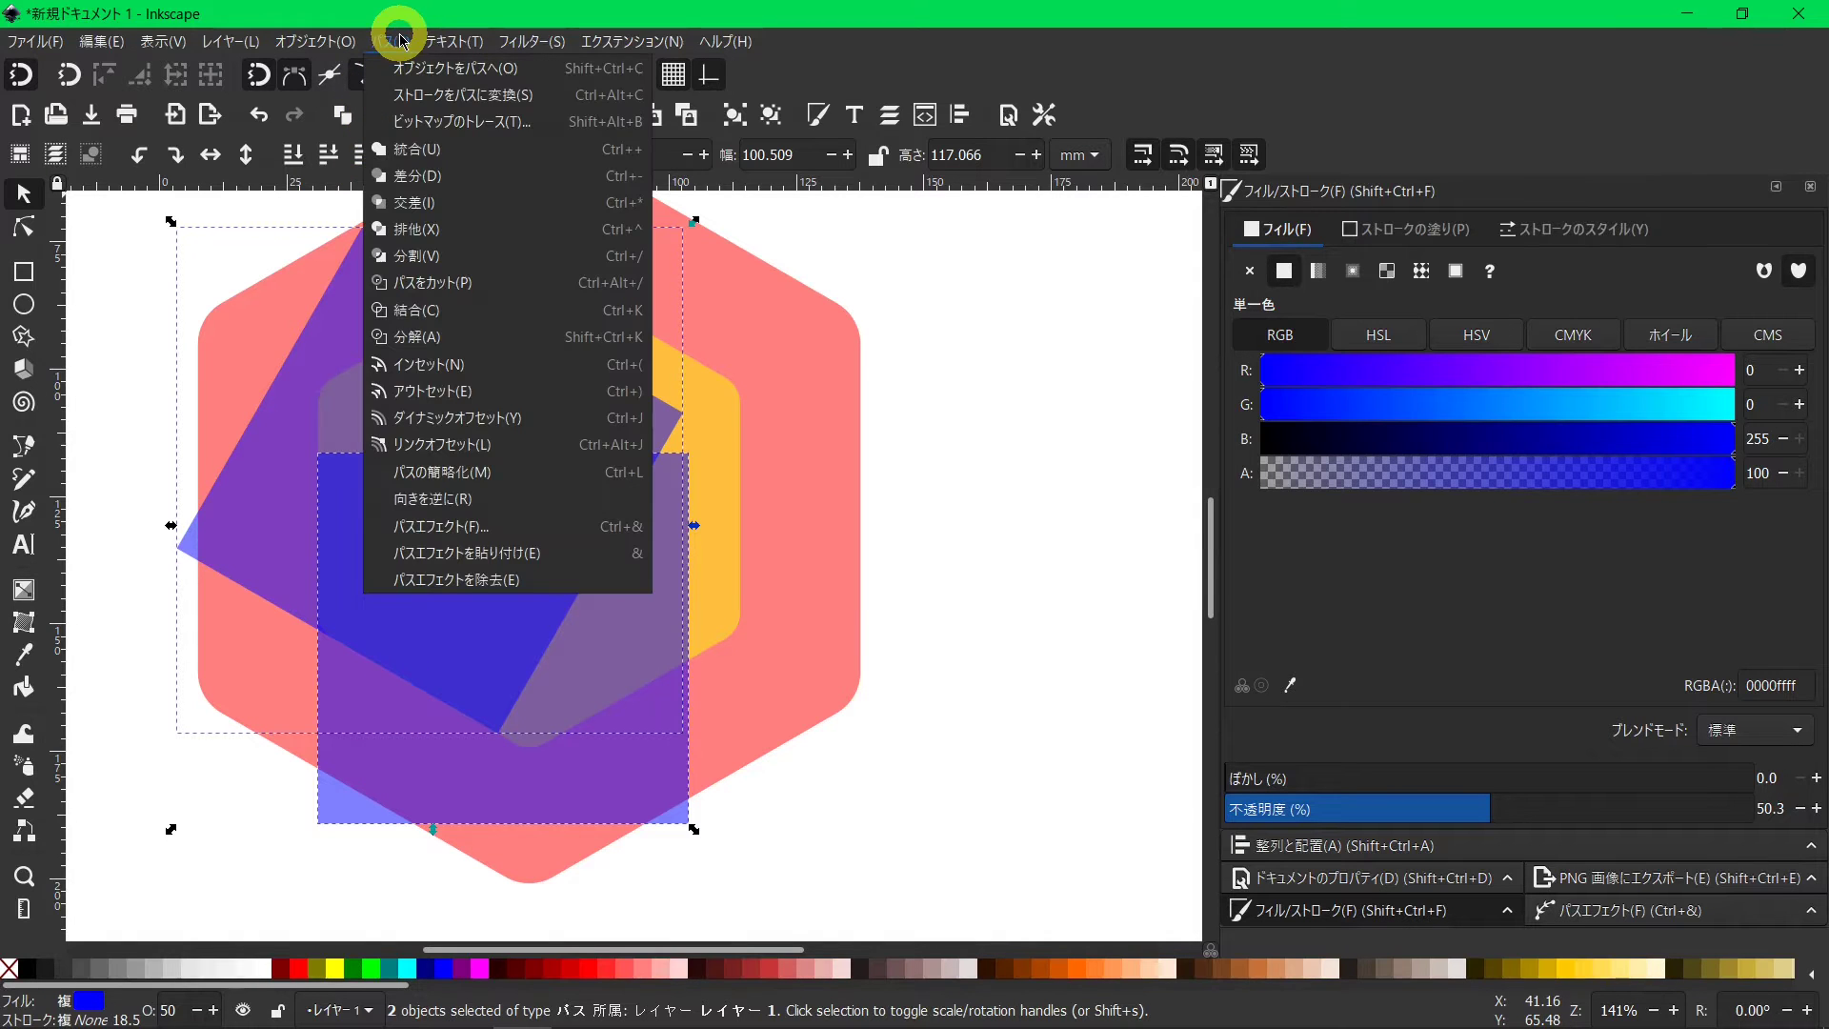
{"action": "left_click", "coordinate": [422, 211]}
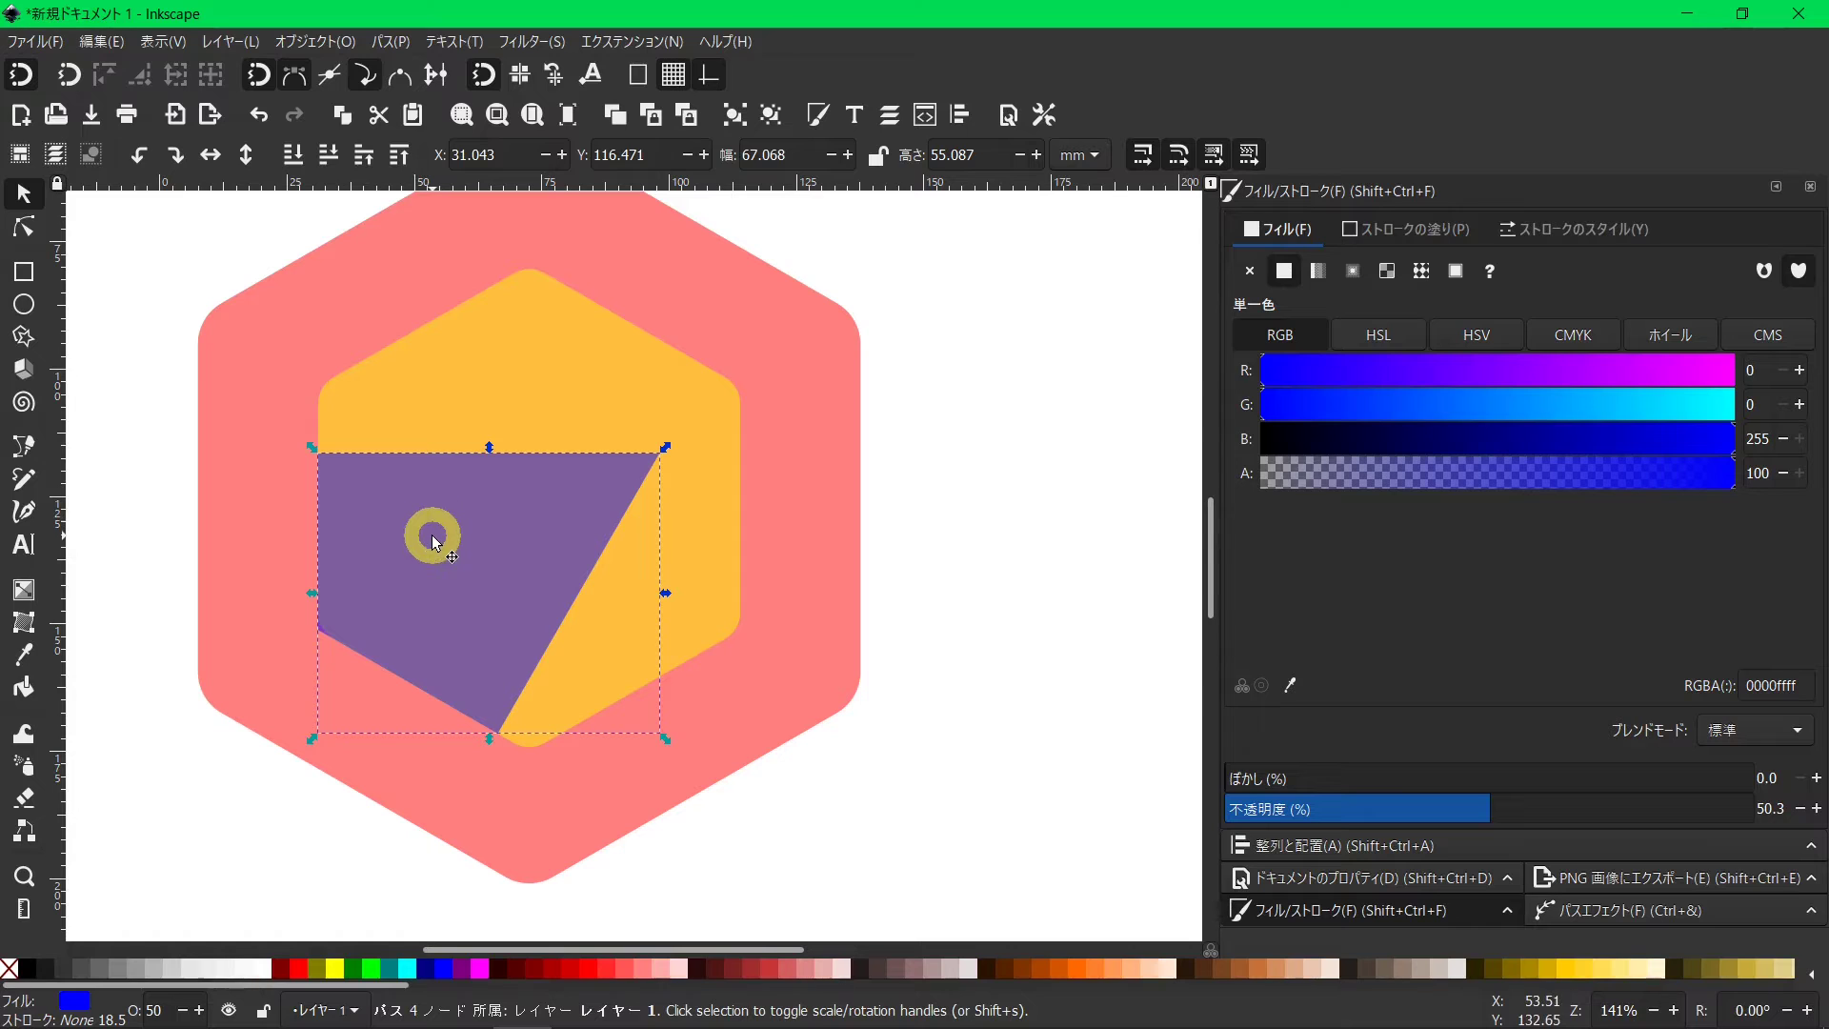
Union the purple overlap piece with the yellow inner hexagon.
{"action": "left_click", "coordinate": [364, 413], "text": "shift"}
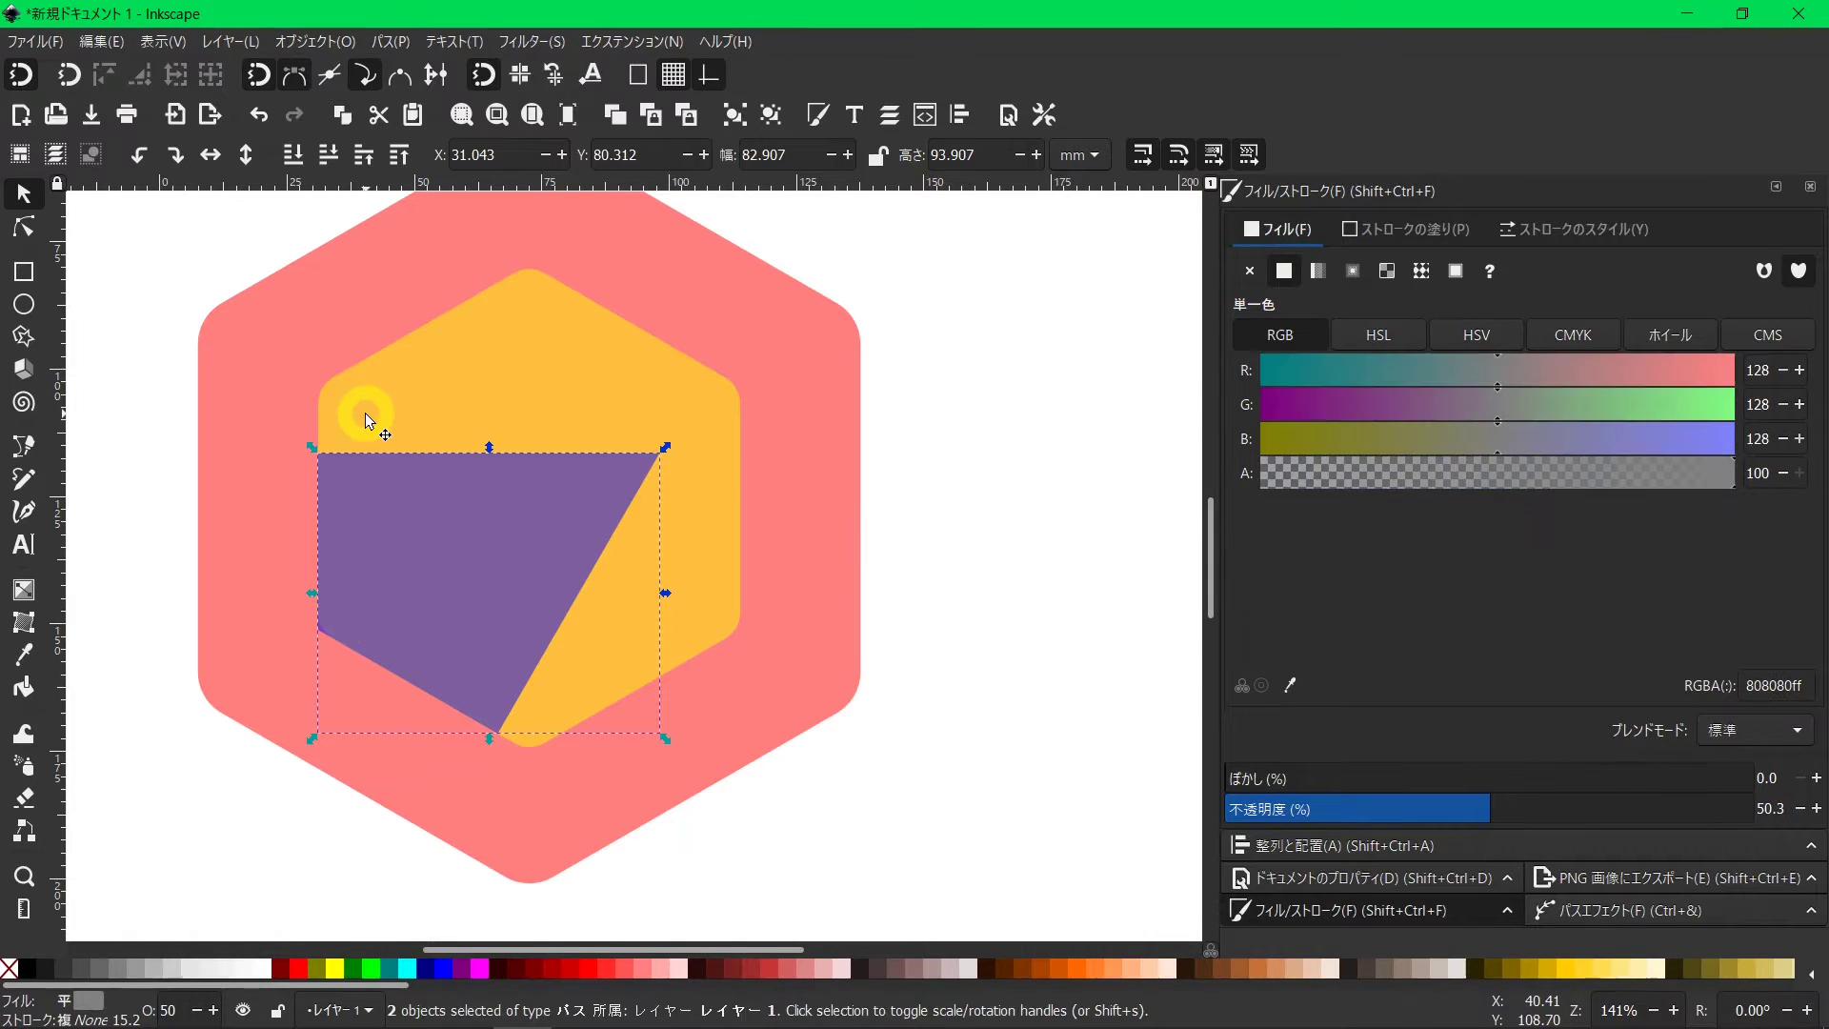
{"action": "left_click", "coordinate": [393, 42]}
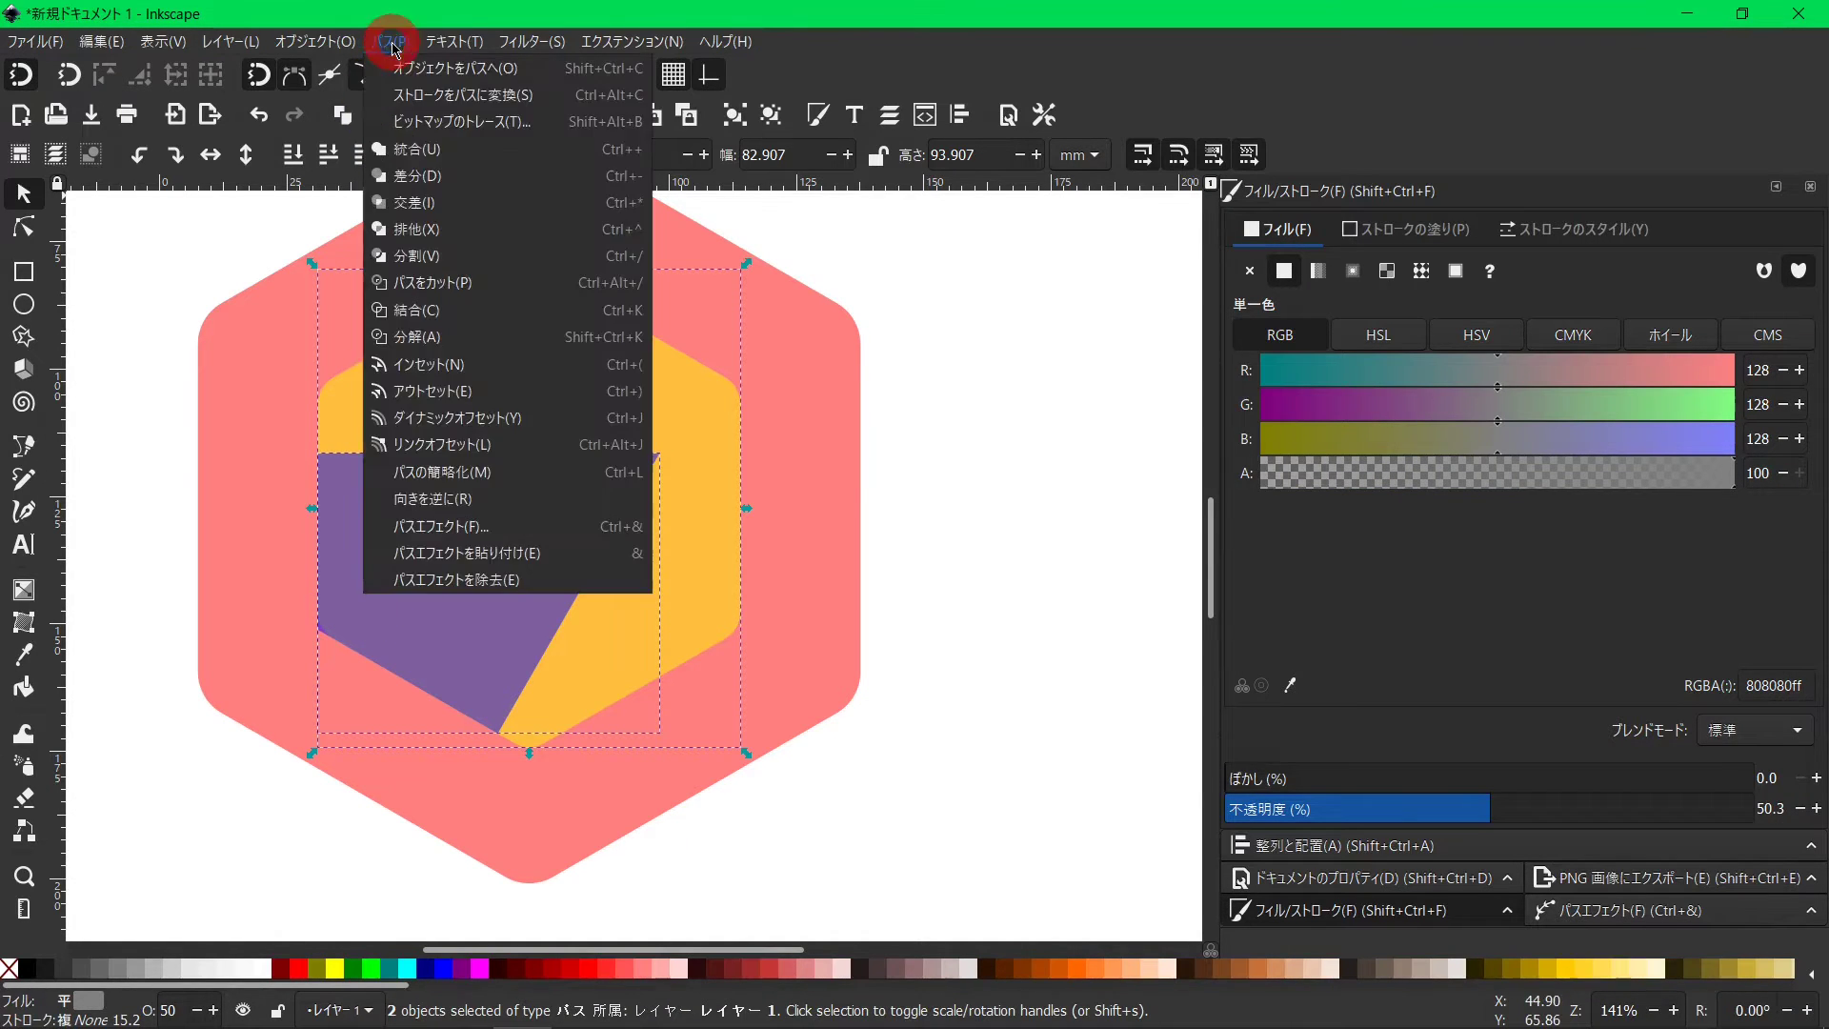
{"action": "left_click", "coordinate": [407, 150]}
{"action": "left_click", "coordinate": [466, 446]}
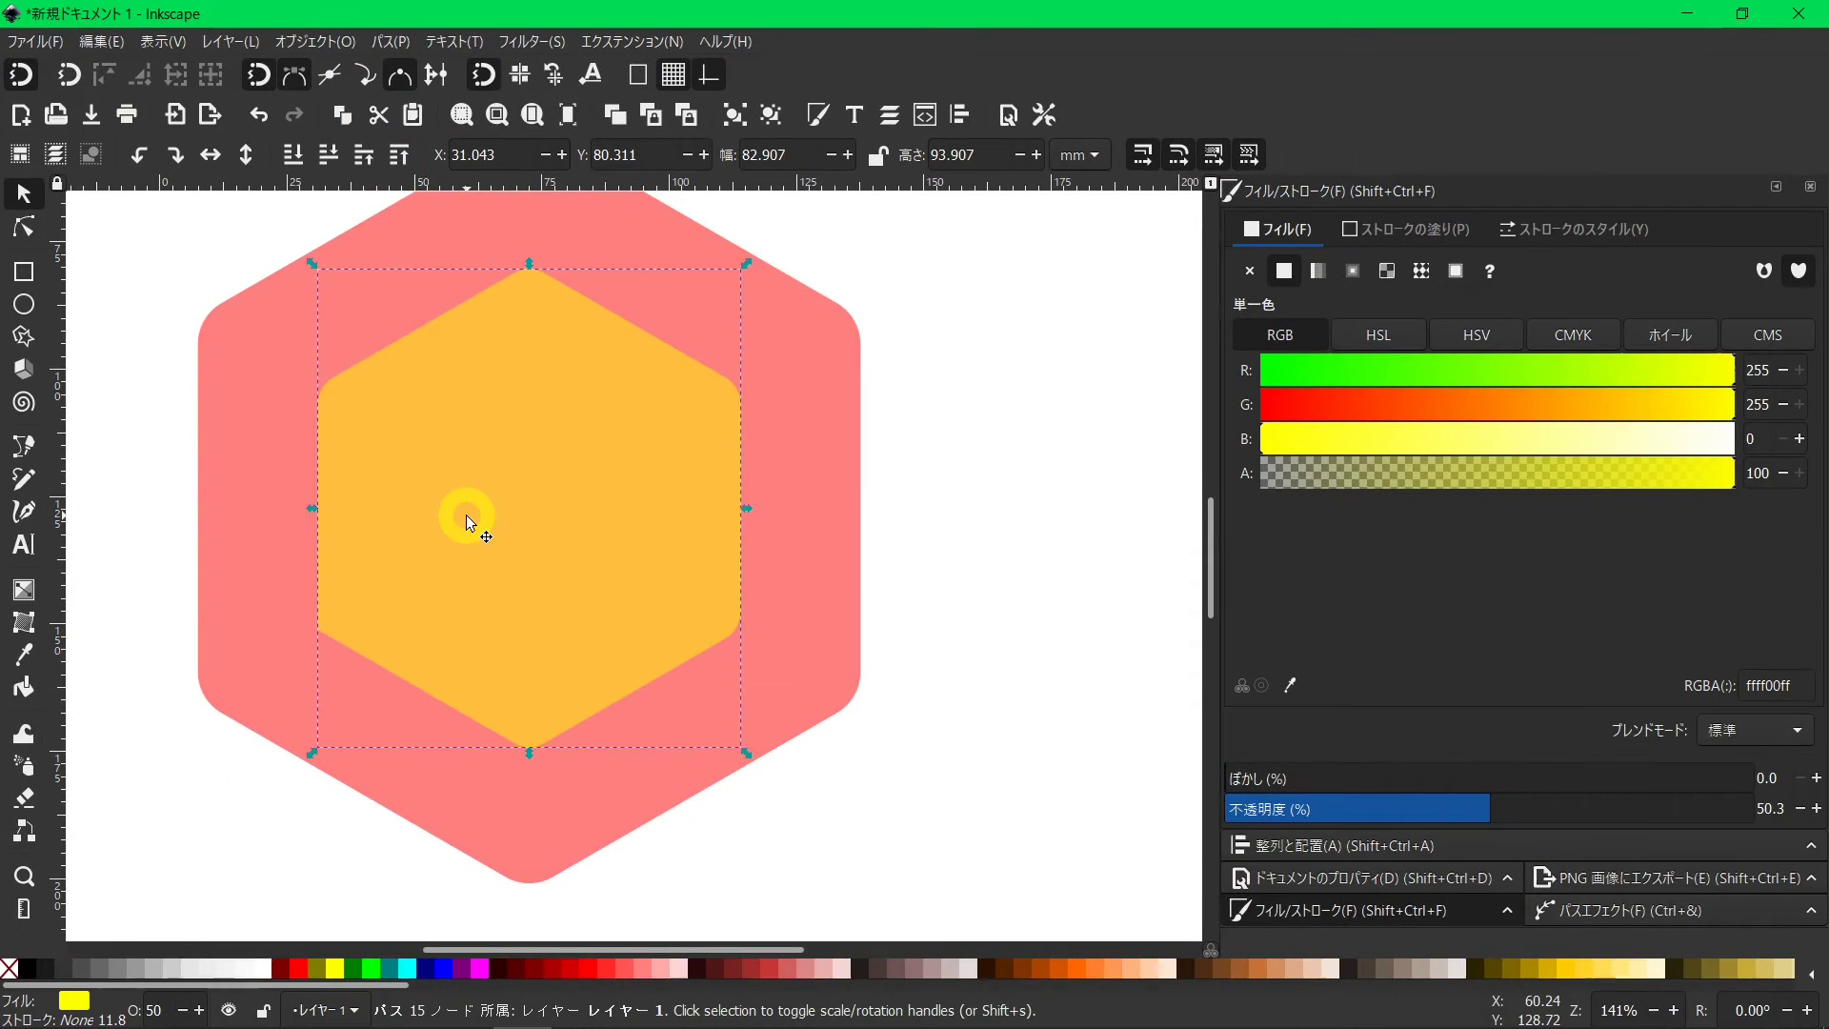
Duplicate the yellow hexagon, shift the copy up-right, and union it with the original.
{"action": "left_click", "coordinate": [466, 515]}
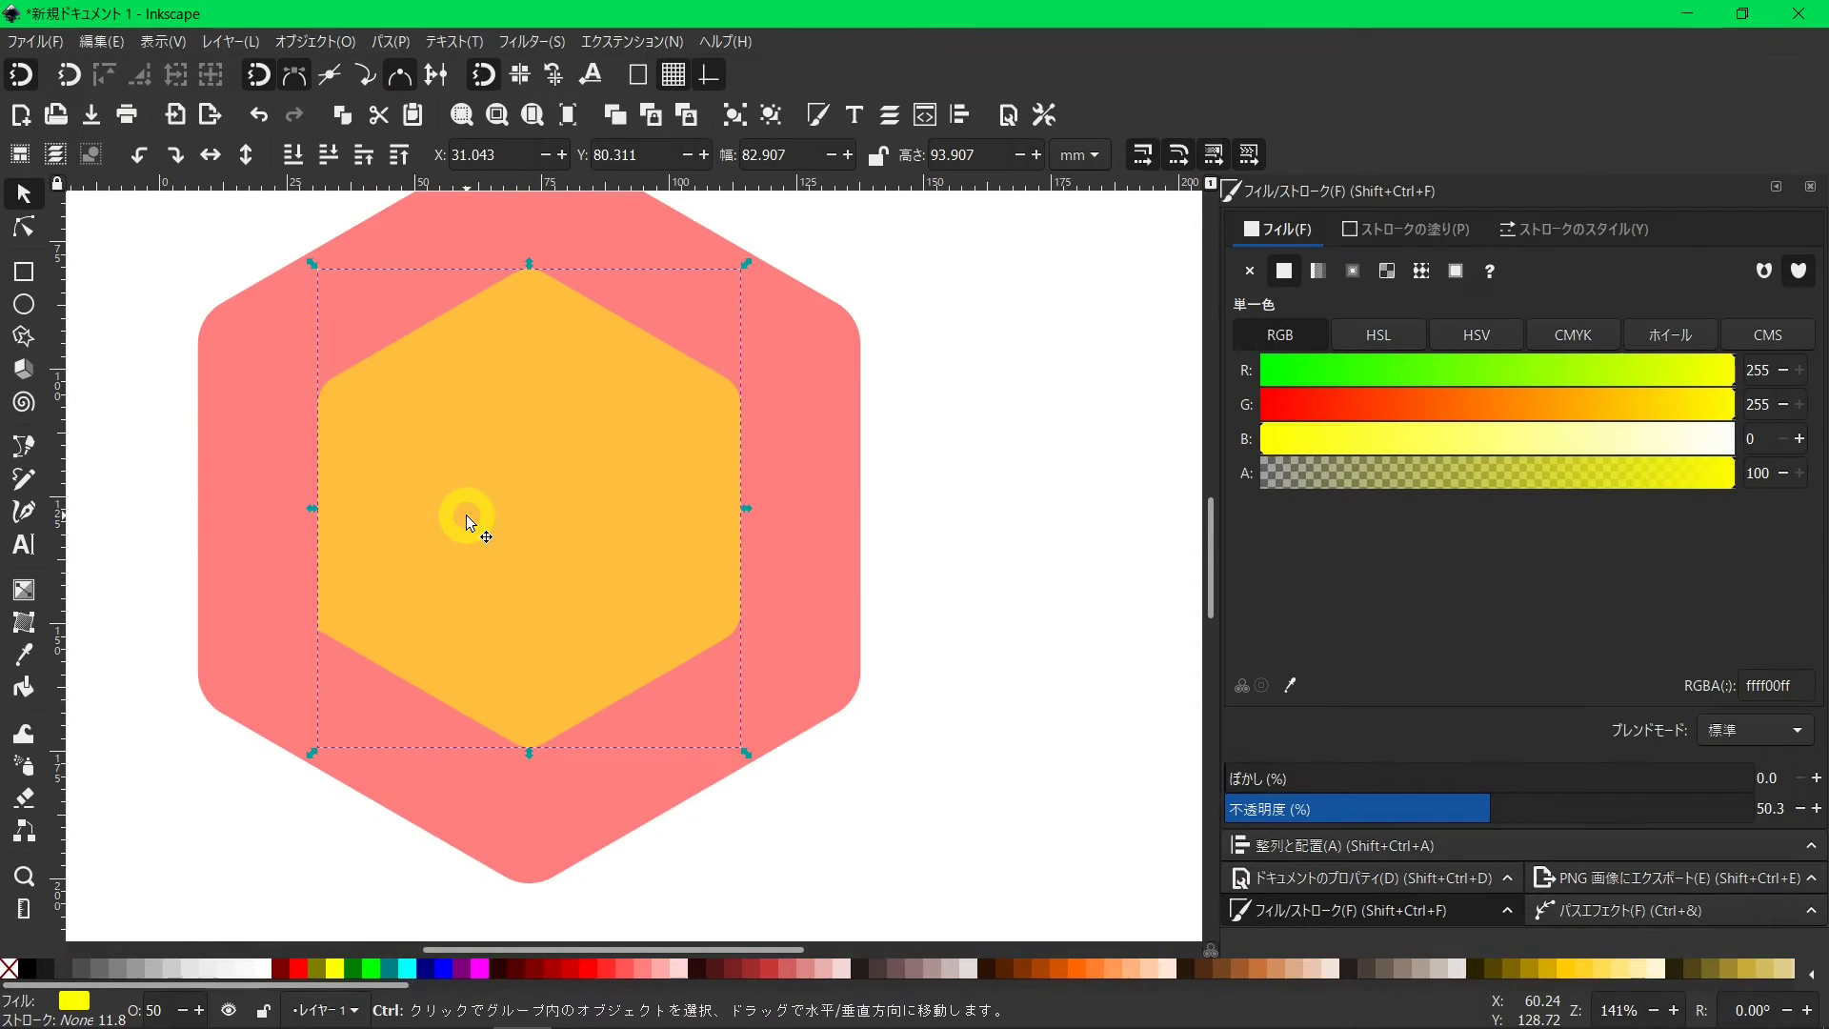
{"action": "scroll", "coordinate": [466, 517], "scroll_direction": "up", "scroll_amount": 2}
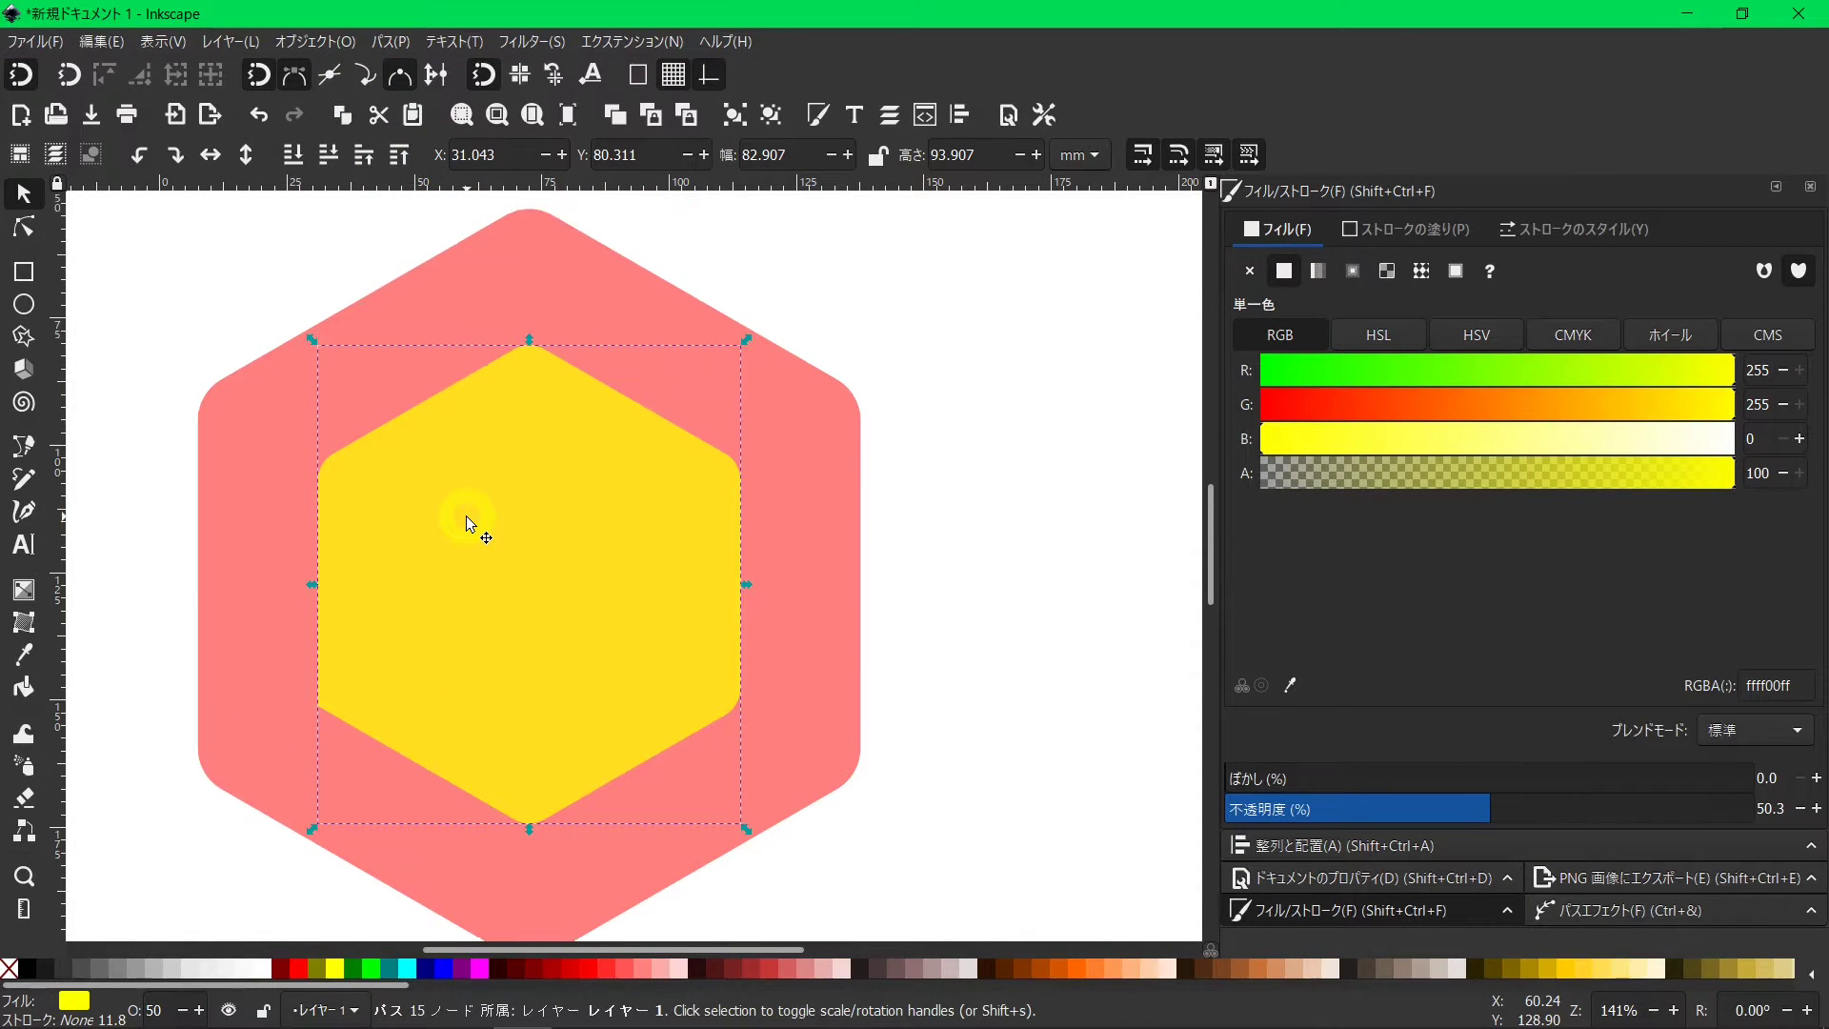
{"action": "scroll", "coordinate": [473, 523], "scroll_direction": "up", "scroll_amount": 4}
{"action": "left_click_drag", "start_coordinate": [509, 642], "coordinate": [695, 534]}
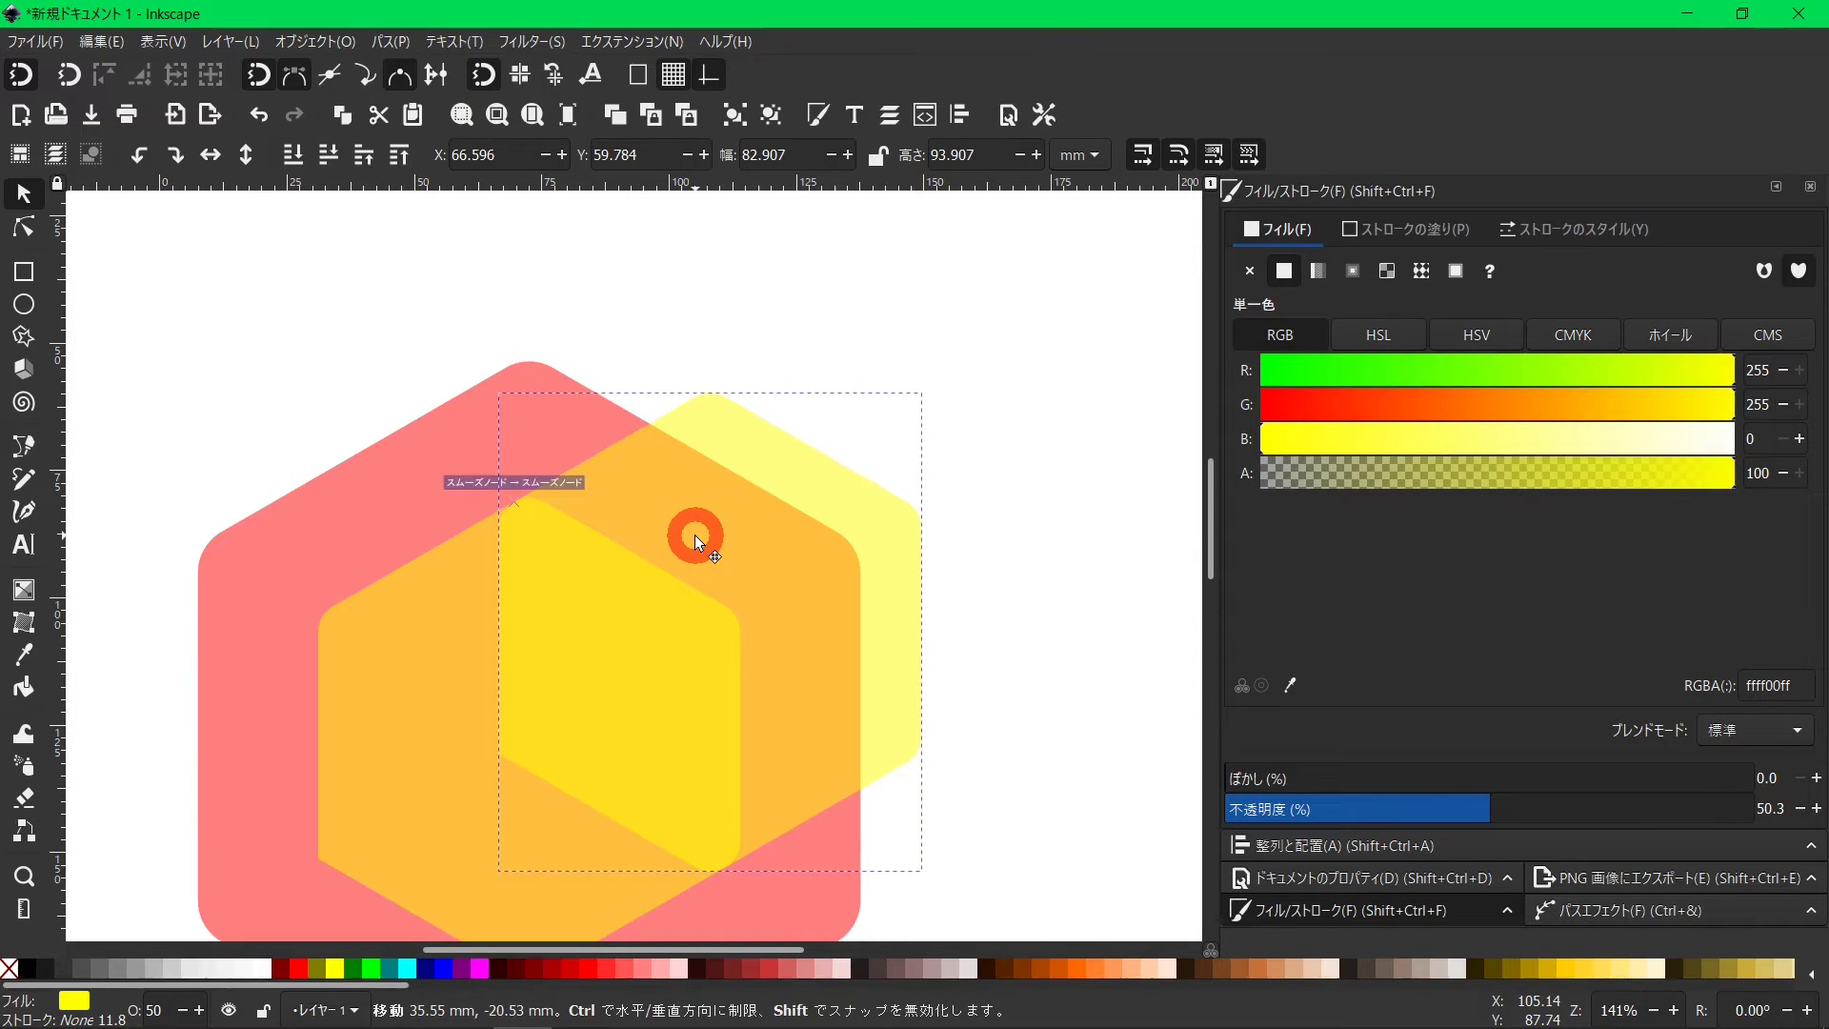
{"action": "left_click", "coordinate": [444, 638], "text": "shift"}
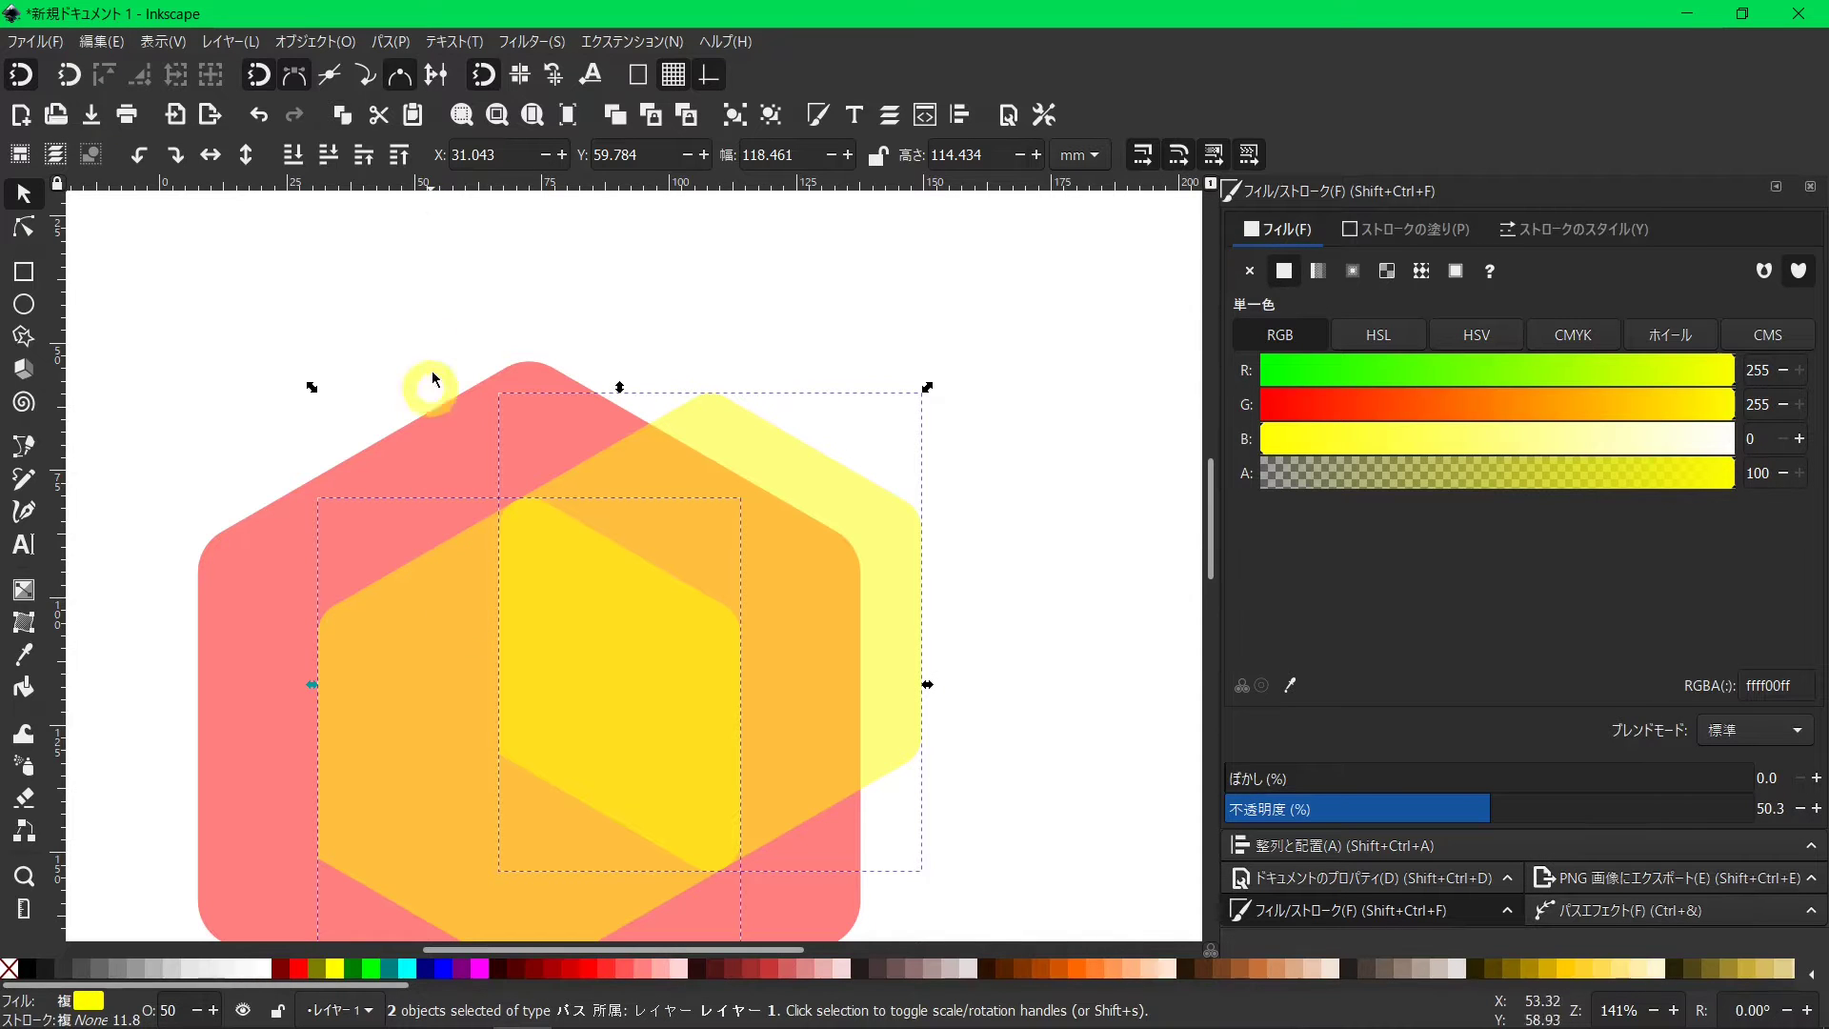
{"action": "left_click", "coordinate": [391, 42]}
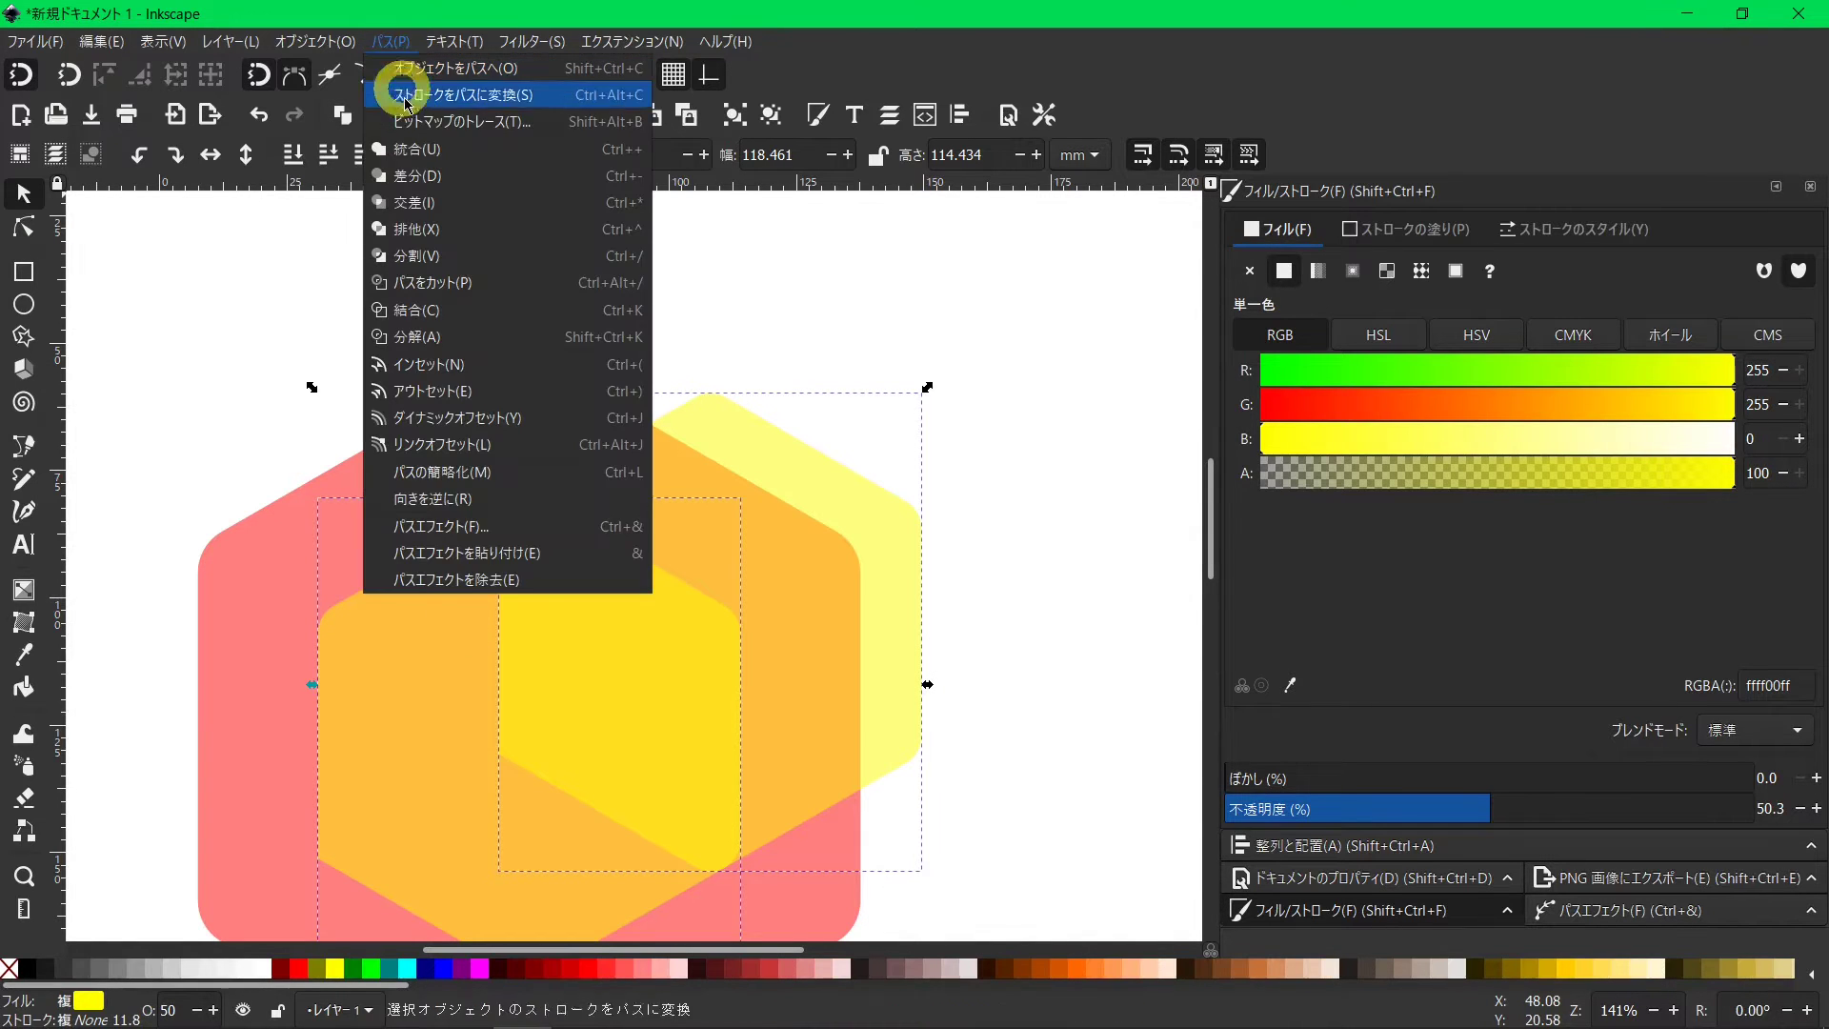
{"action": "left_click", "coordinate": [411, 153]}
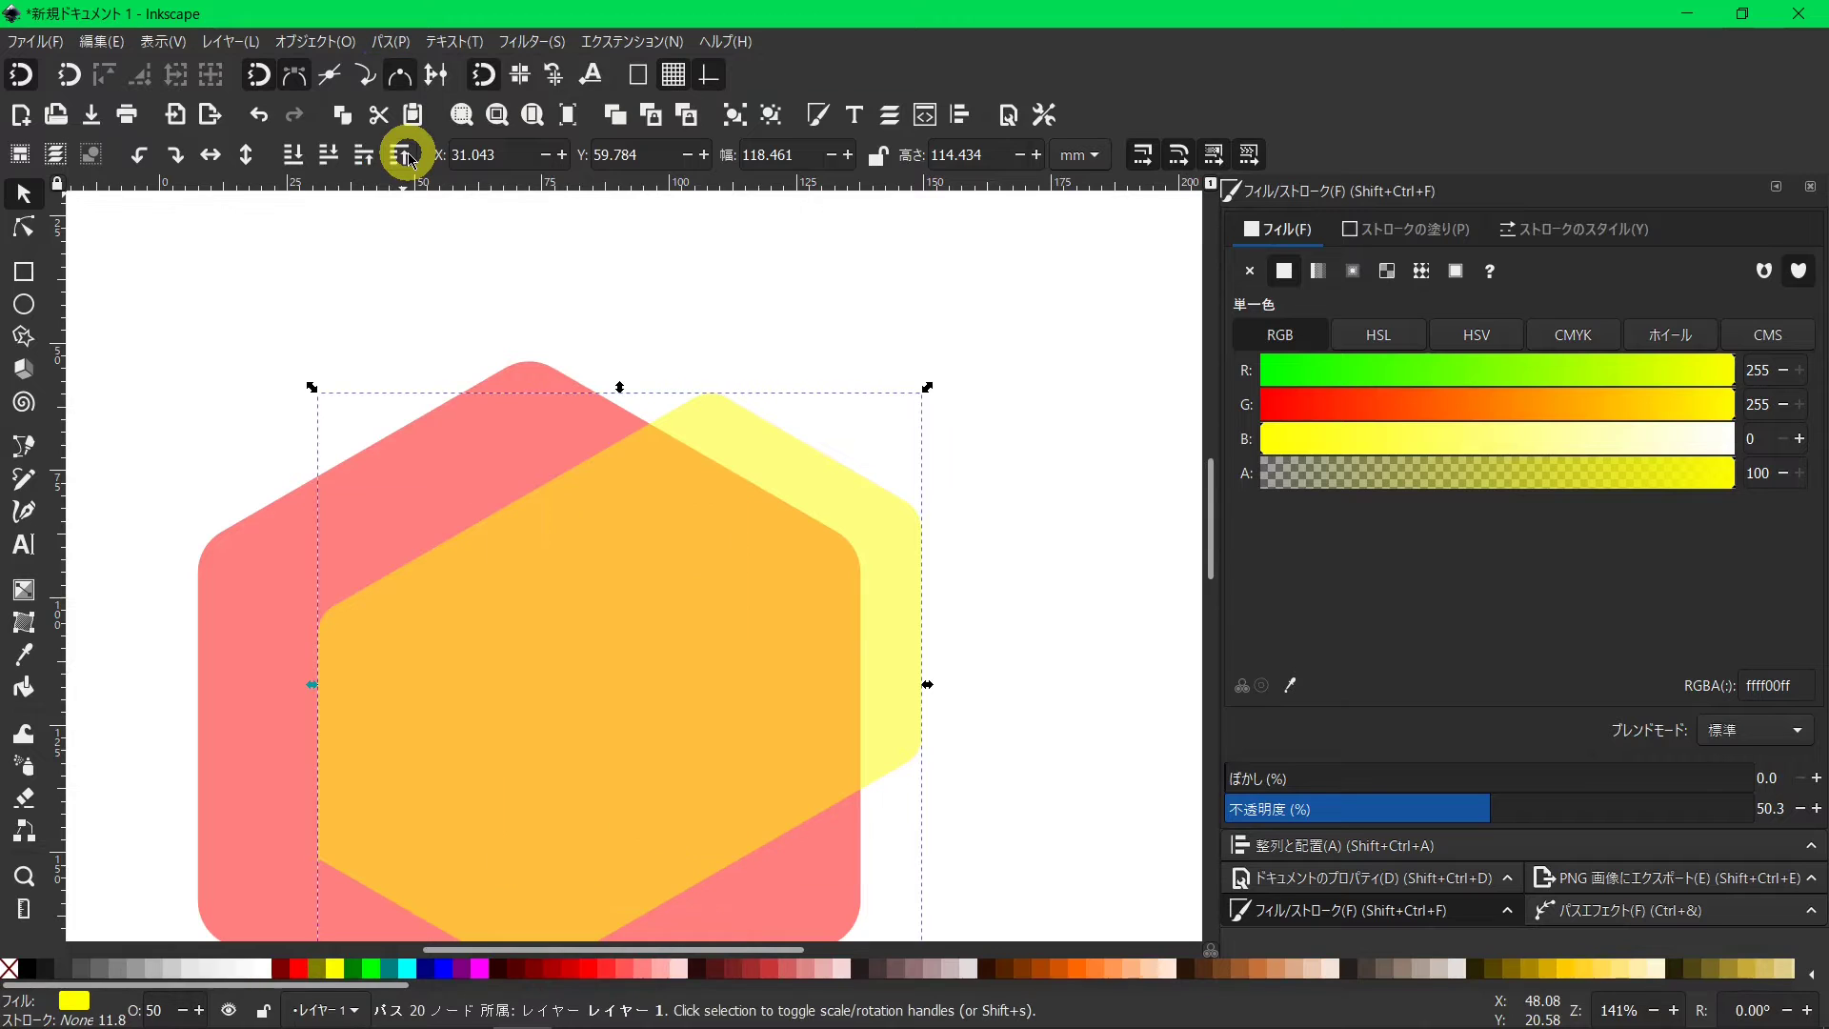
Intersect the merged yellow shape with the red hexagon and enable snapping to path intersections.
{"action": "scroll", "coordinate": [505, 632], "scroll_direction": "down", "scroll_amount": 1}
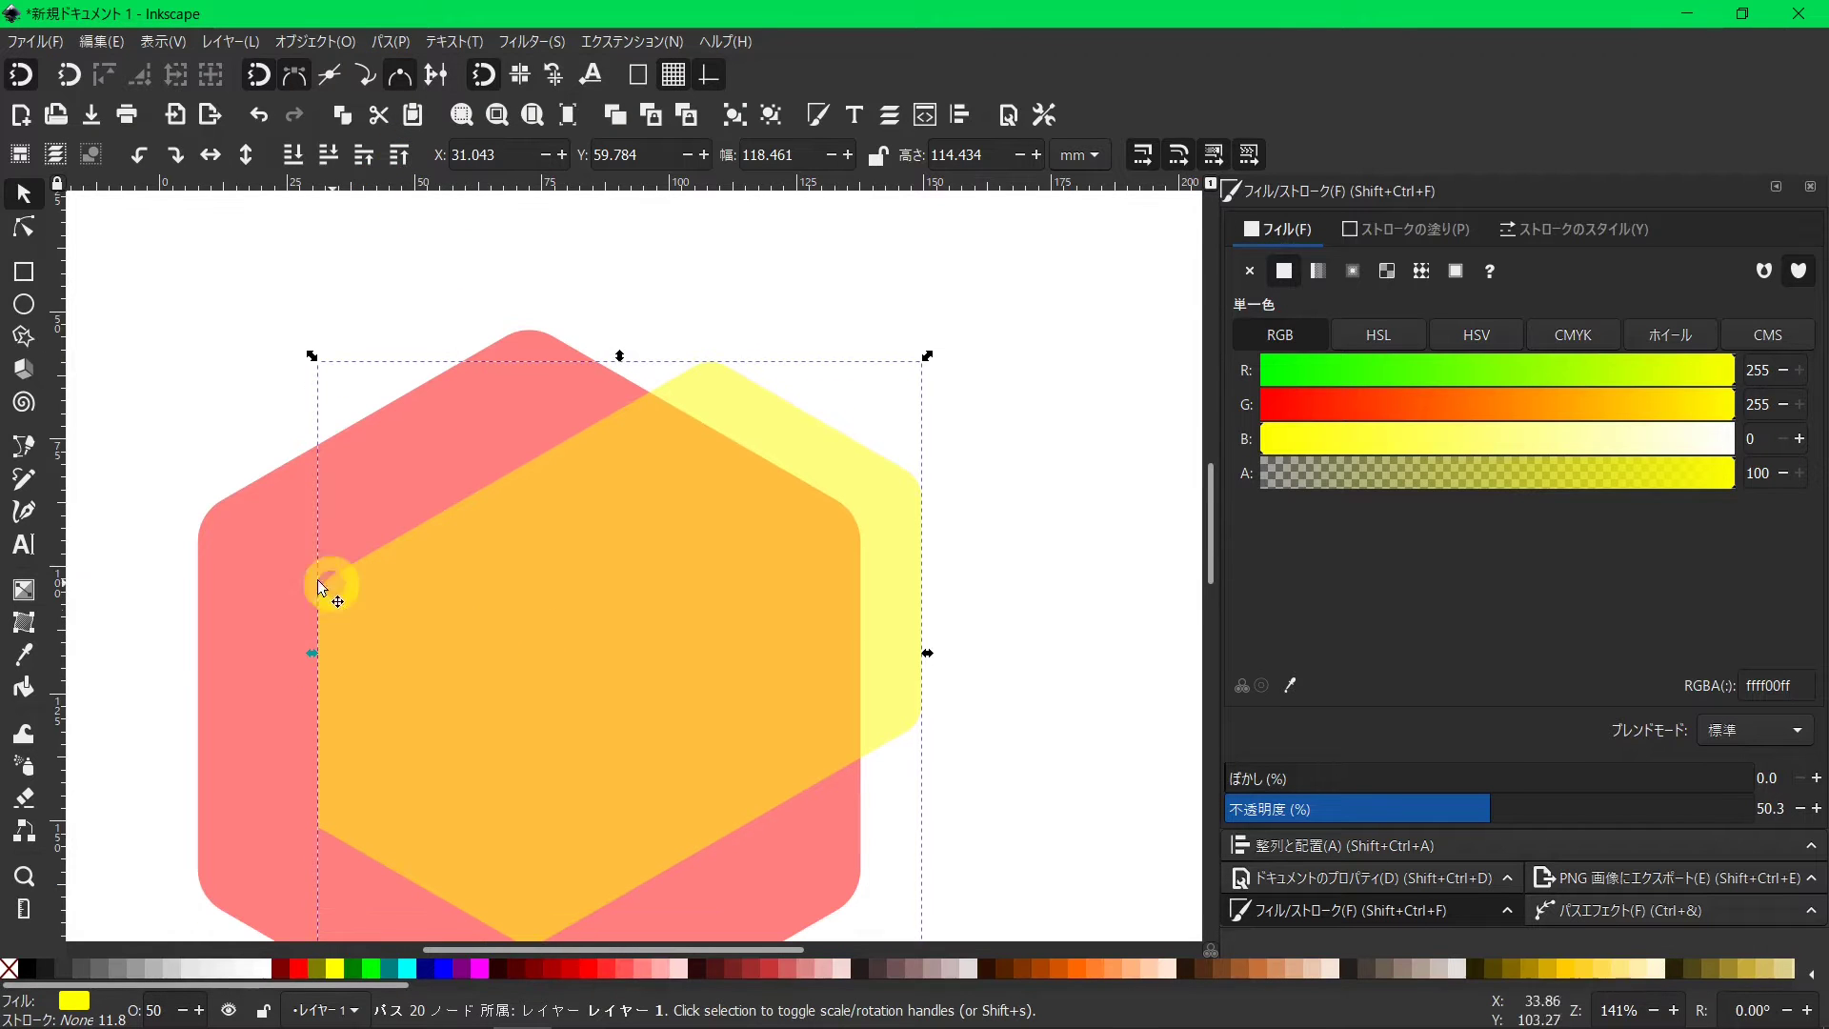
{"action": "left_click", "coordinate": [266, 558]}
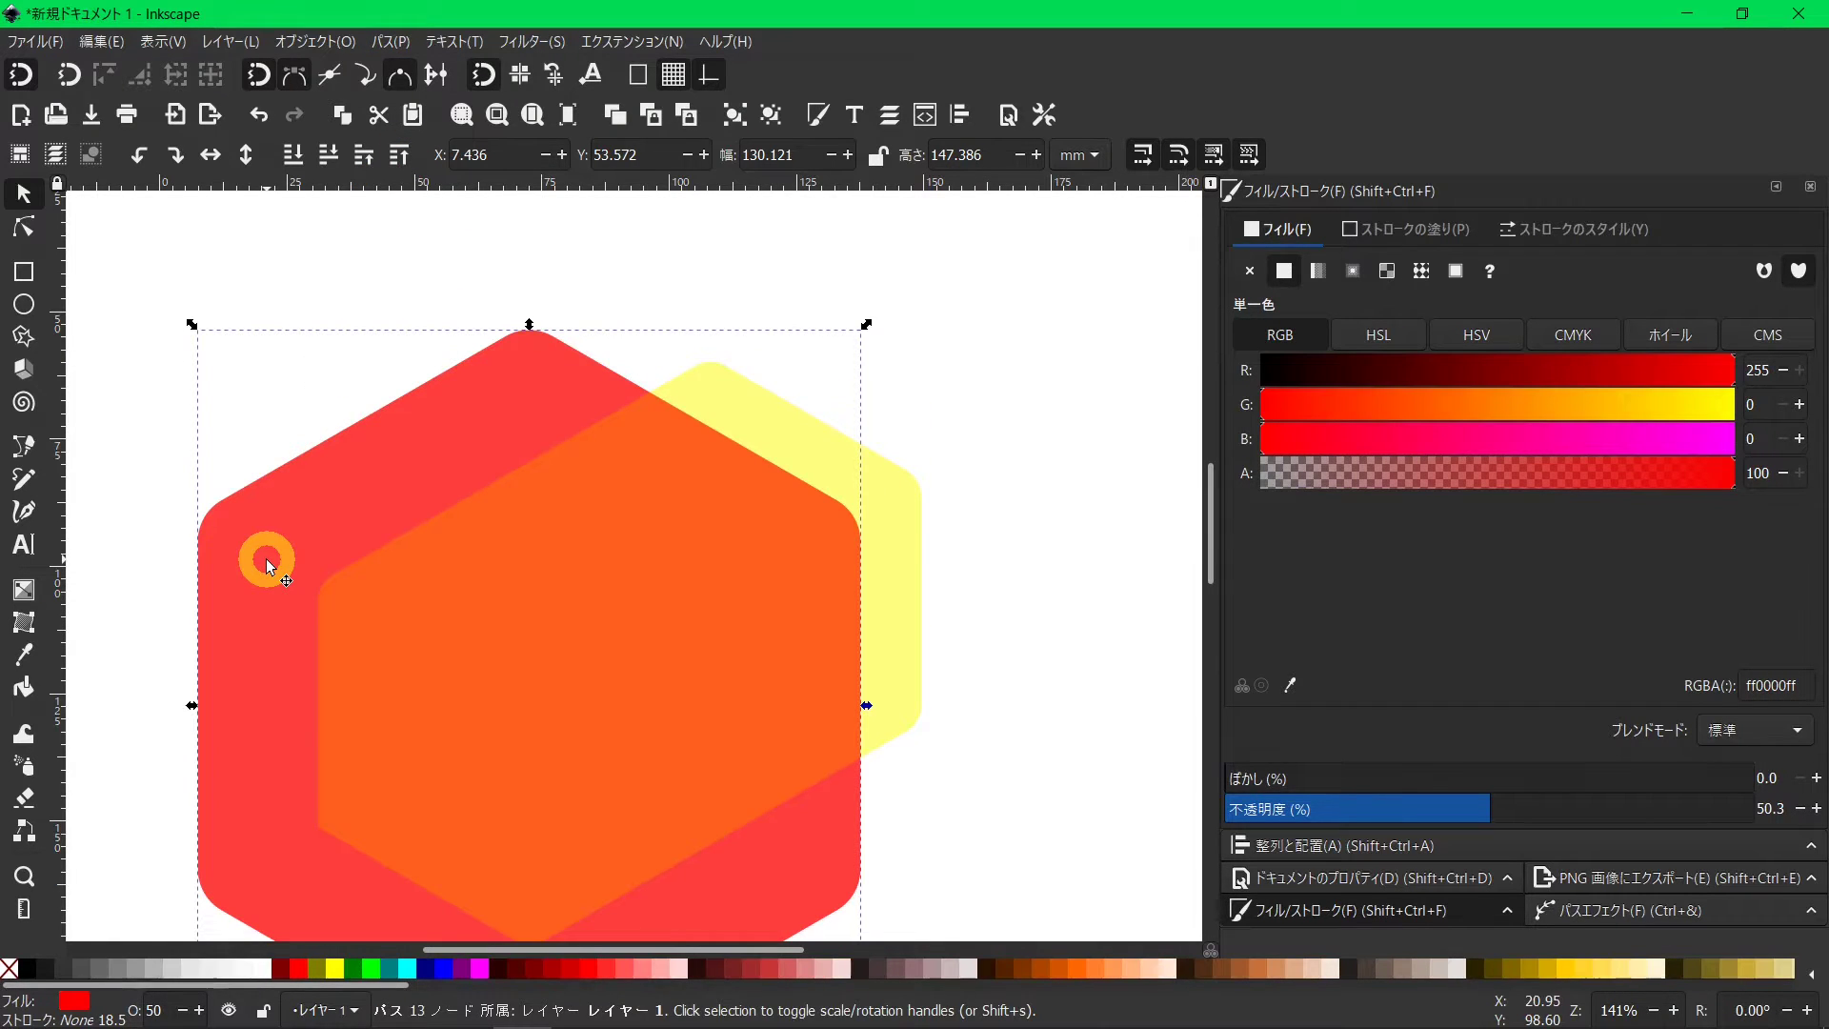
{"action": "left_click", "coordinate": [882, 539], "text": "shift"}
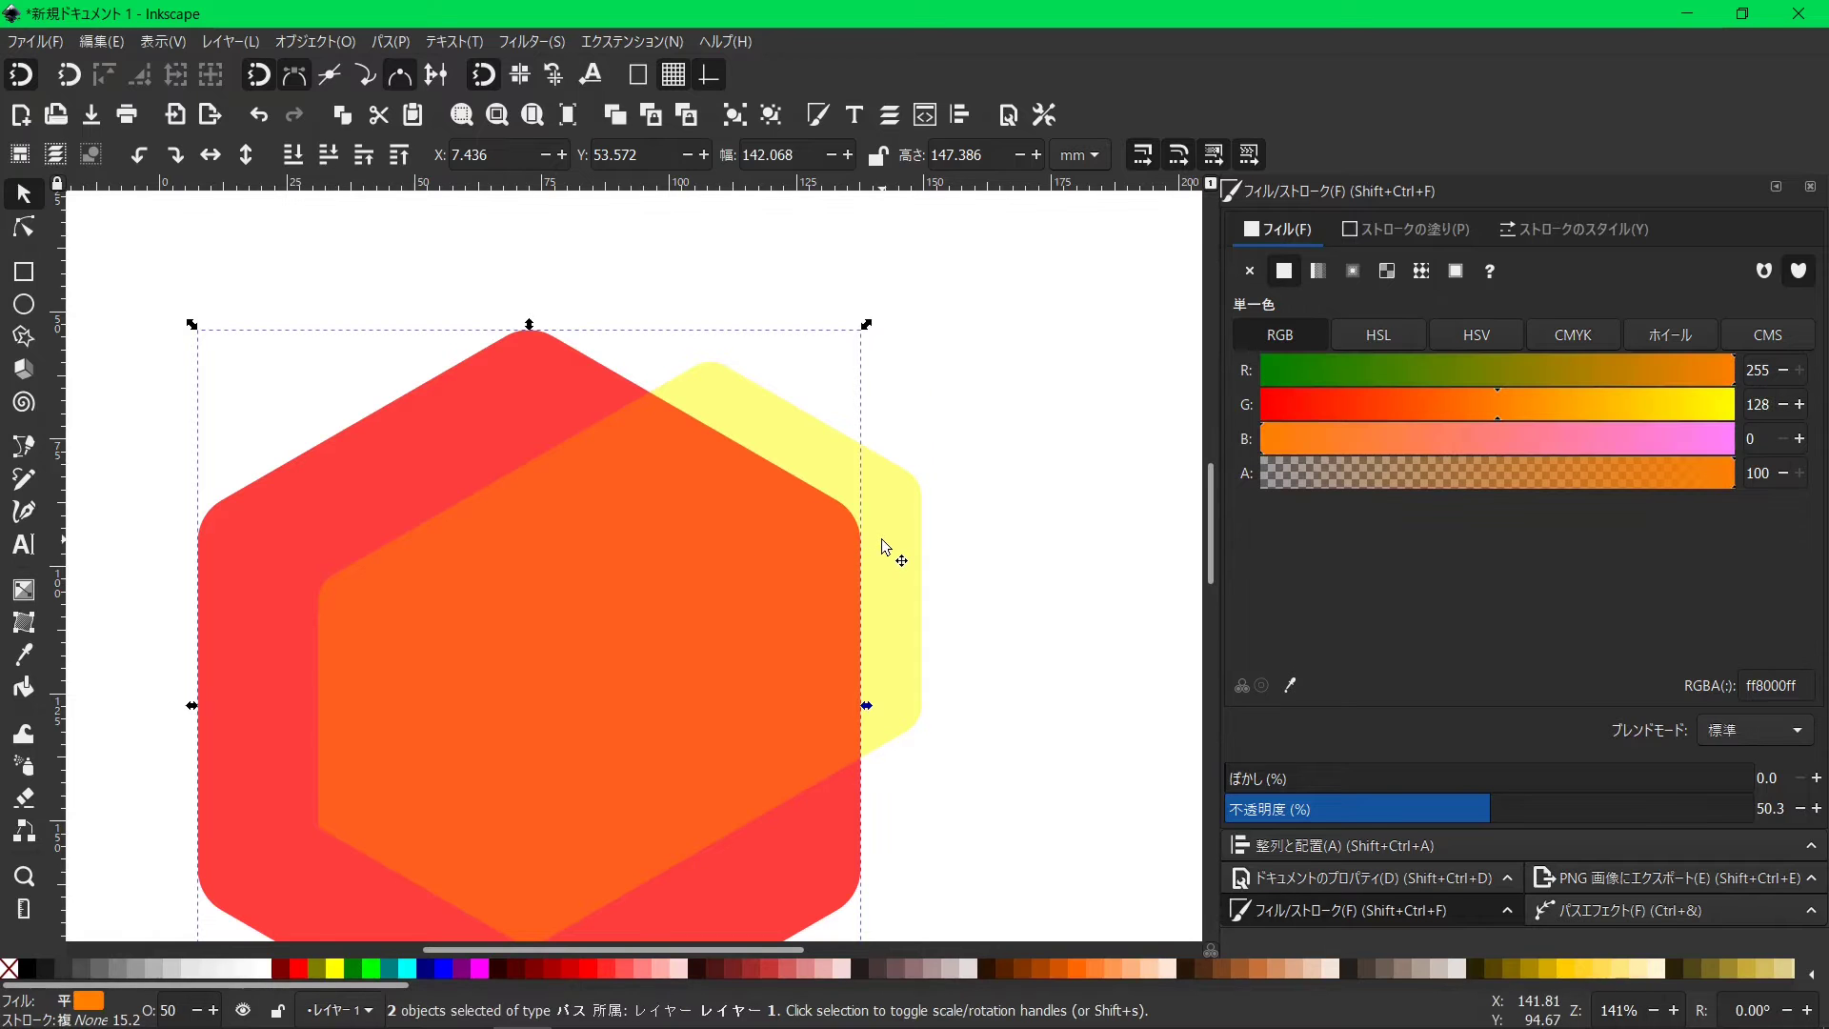
{"action": "left_click", "coordinate": [390, 42]}
{"action": "left_click", "coordinate": [417, 230]}
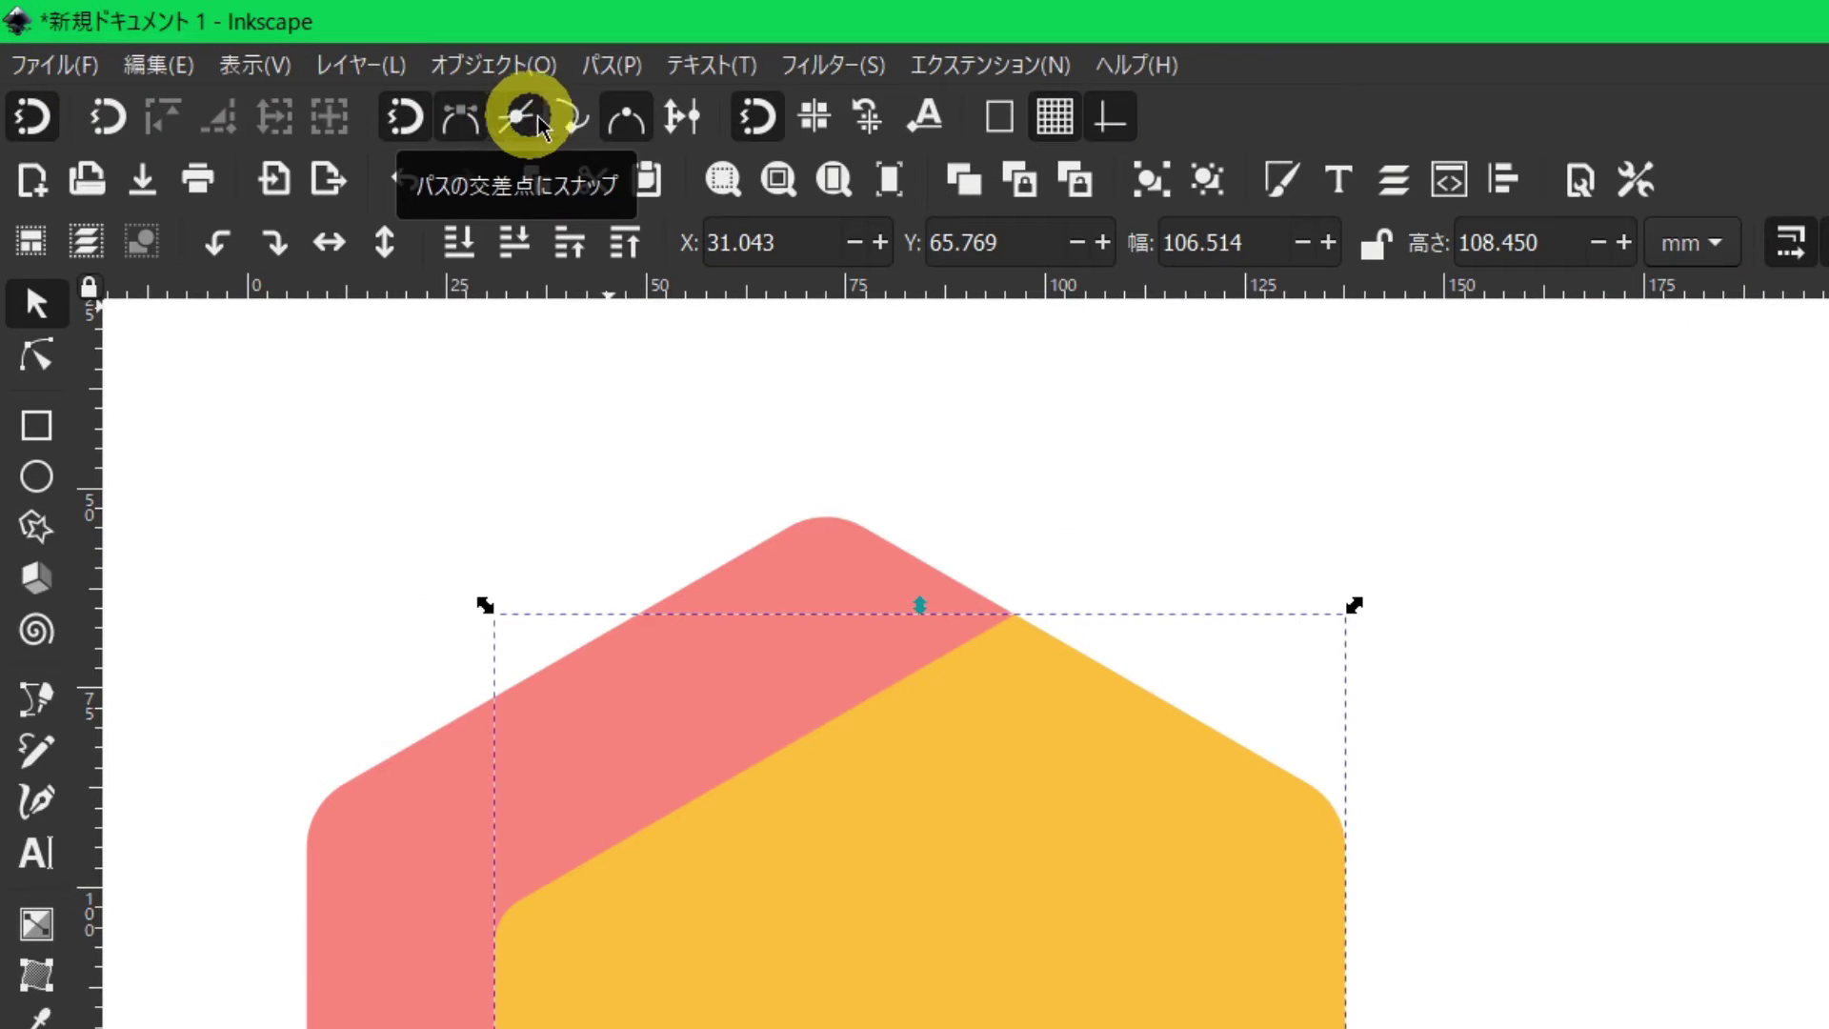
{"action": "left_click", "coordinate": [567, 119]}
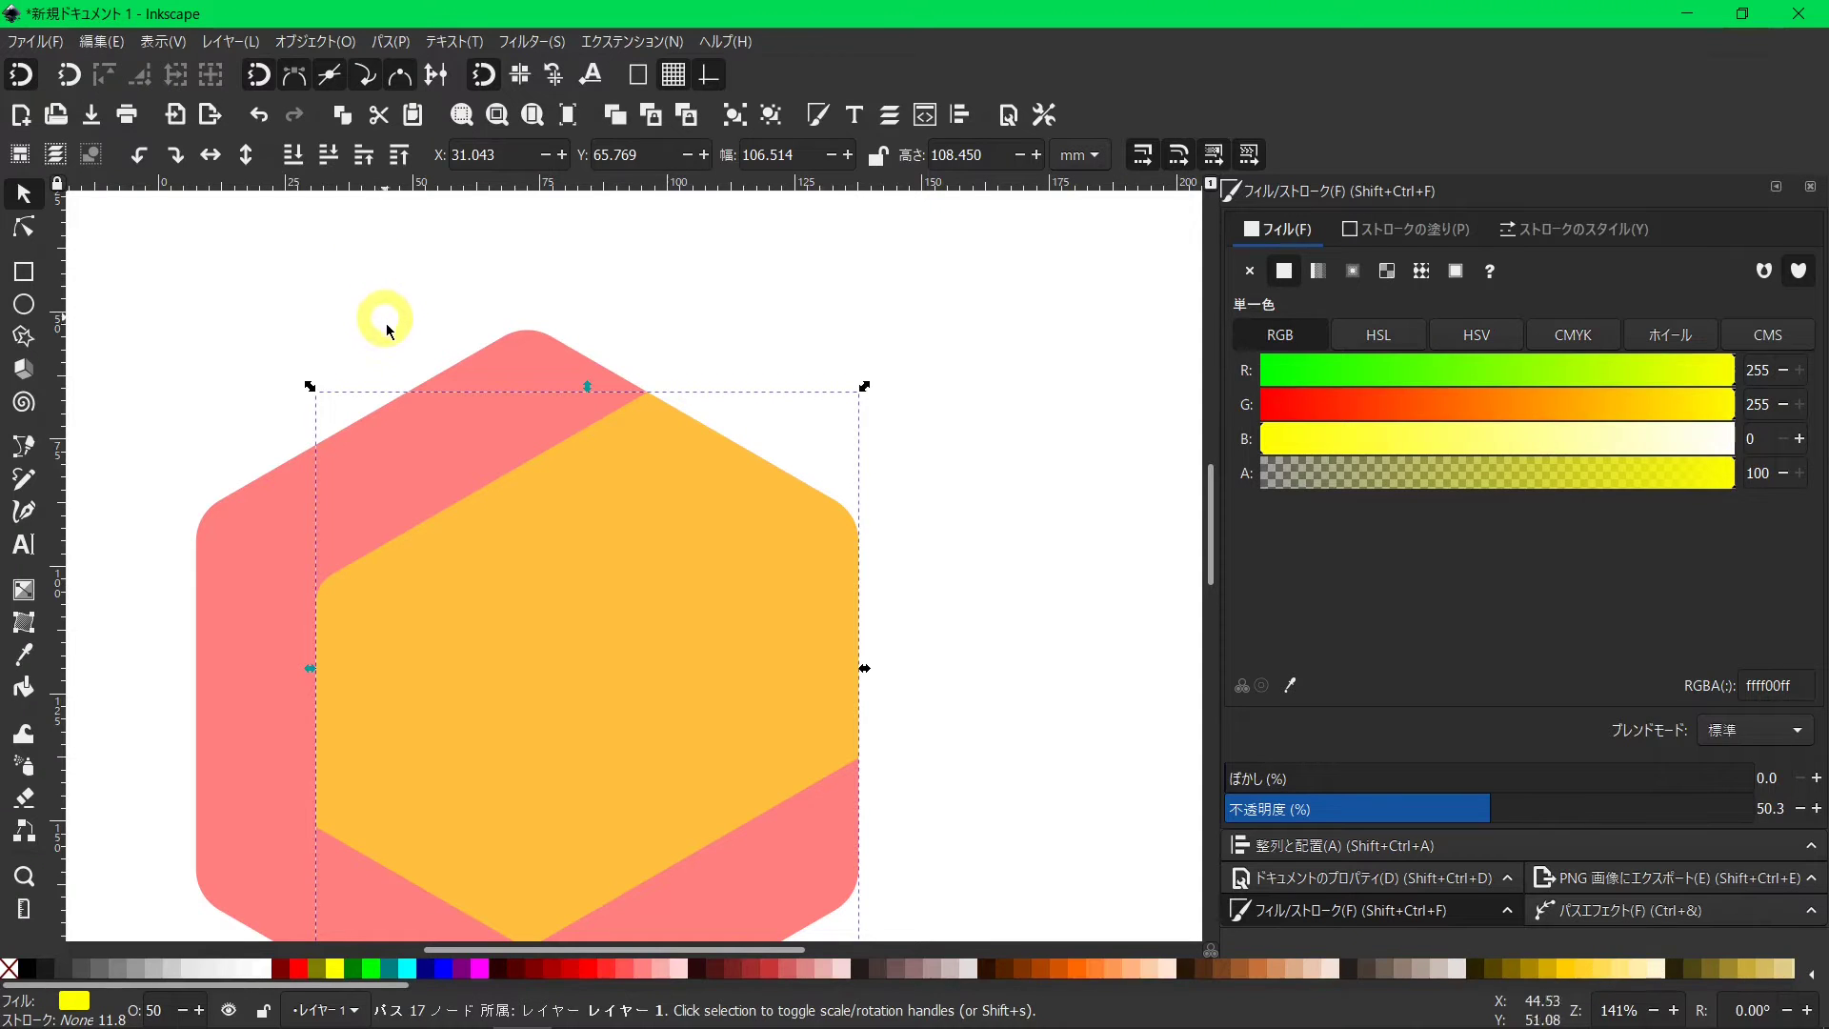
{"action": "left_click", "coordinate": [388, 330]}
{"action": "left_click", "coordinate": [24, 447]}
Draw a long diagonal line from the yellow shape's left corner to its upper-right corner.
{"action": "scroll", "coordinate": [314, 567], "scroll_direction": "down", "scroll_amount": 3}
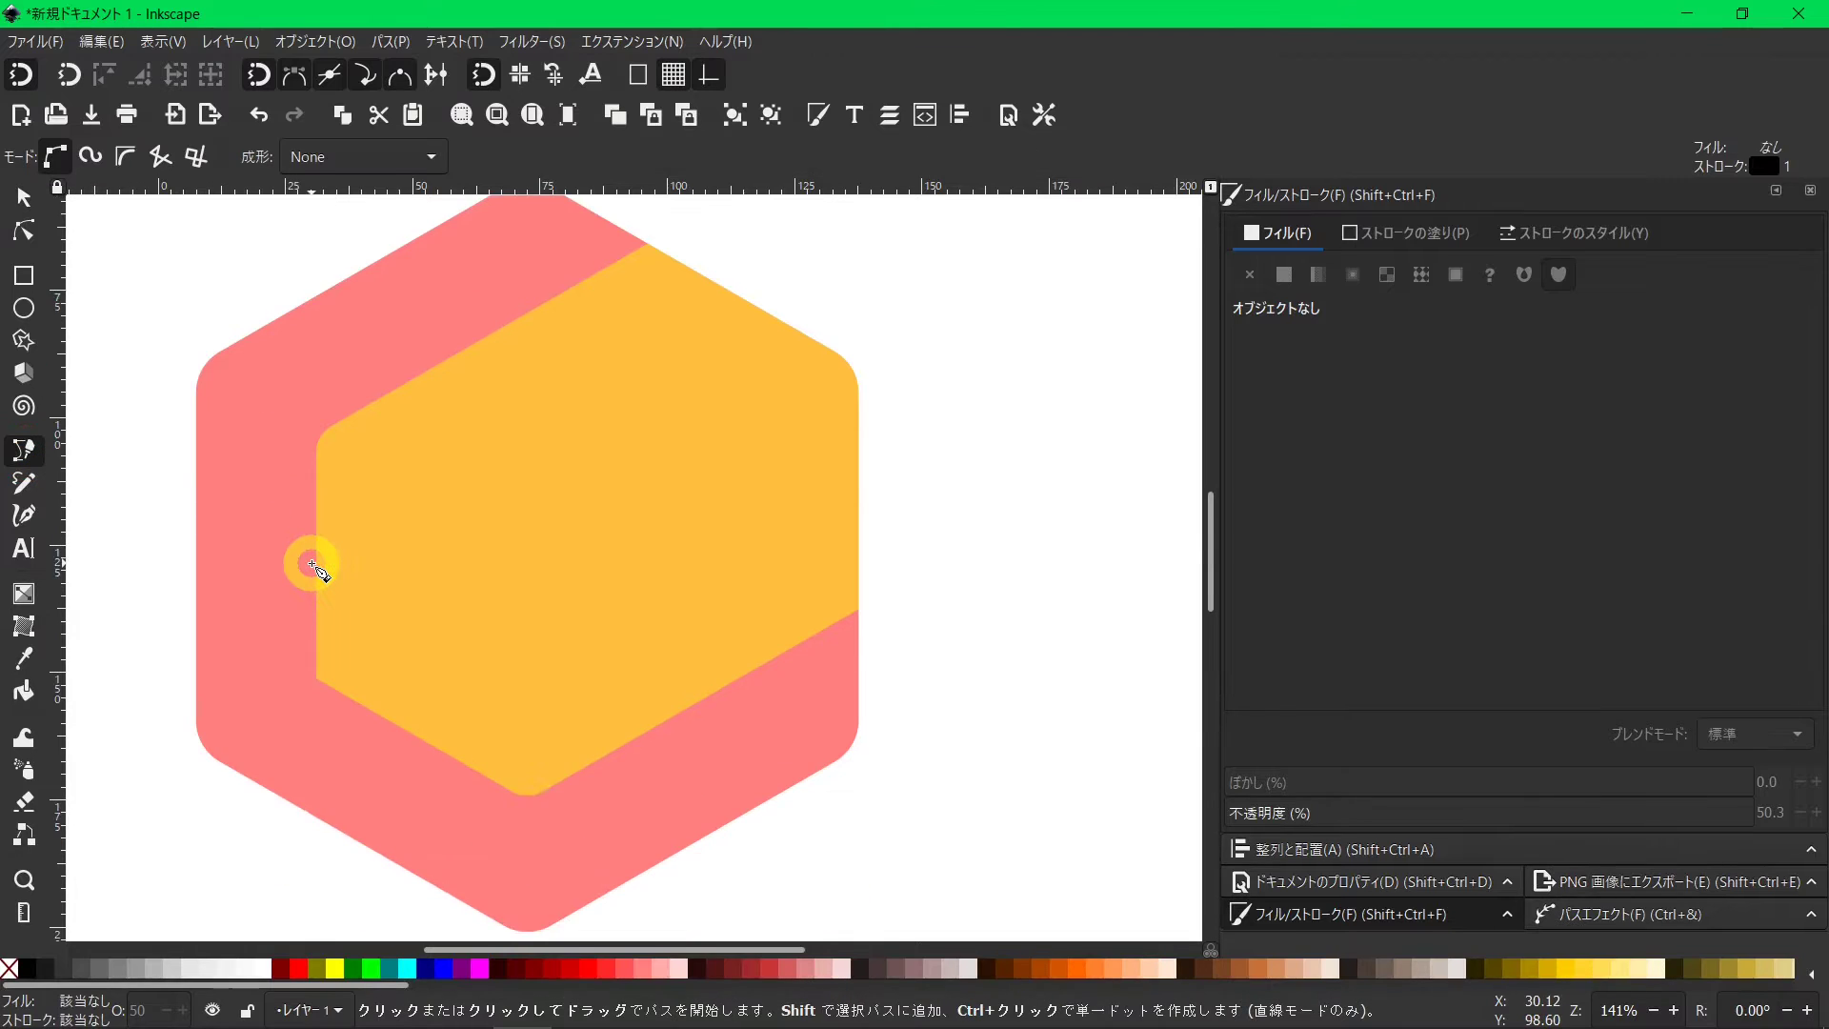
{"action": "scroll", "coordinate": [315, 566], "scroll_direction": "up", "scroll_amount": 1, "text": "ctrl"}
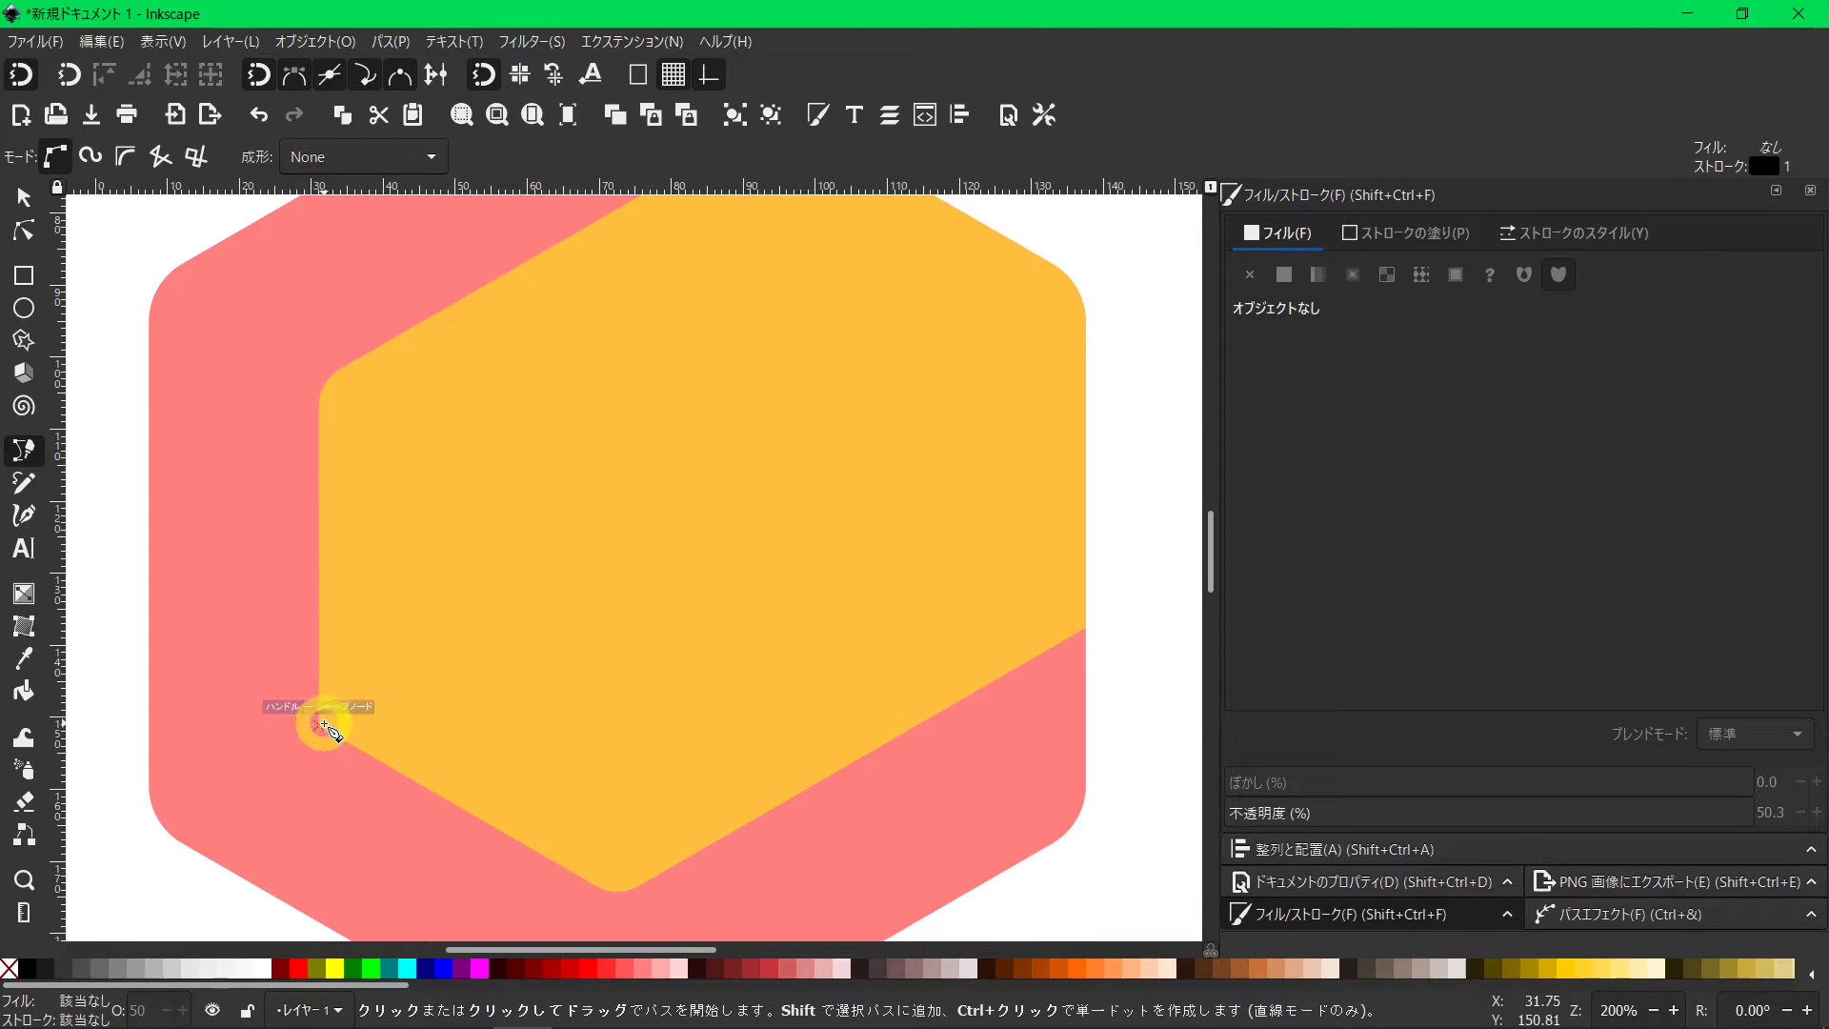
{"action": "left_click", "coordinate": [320, 725]}
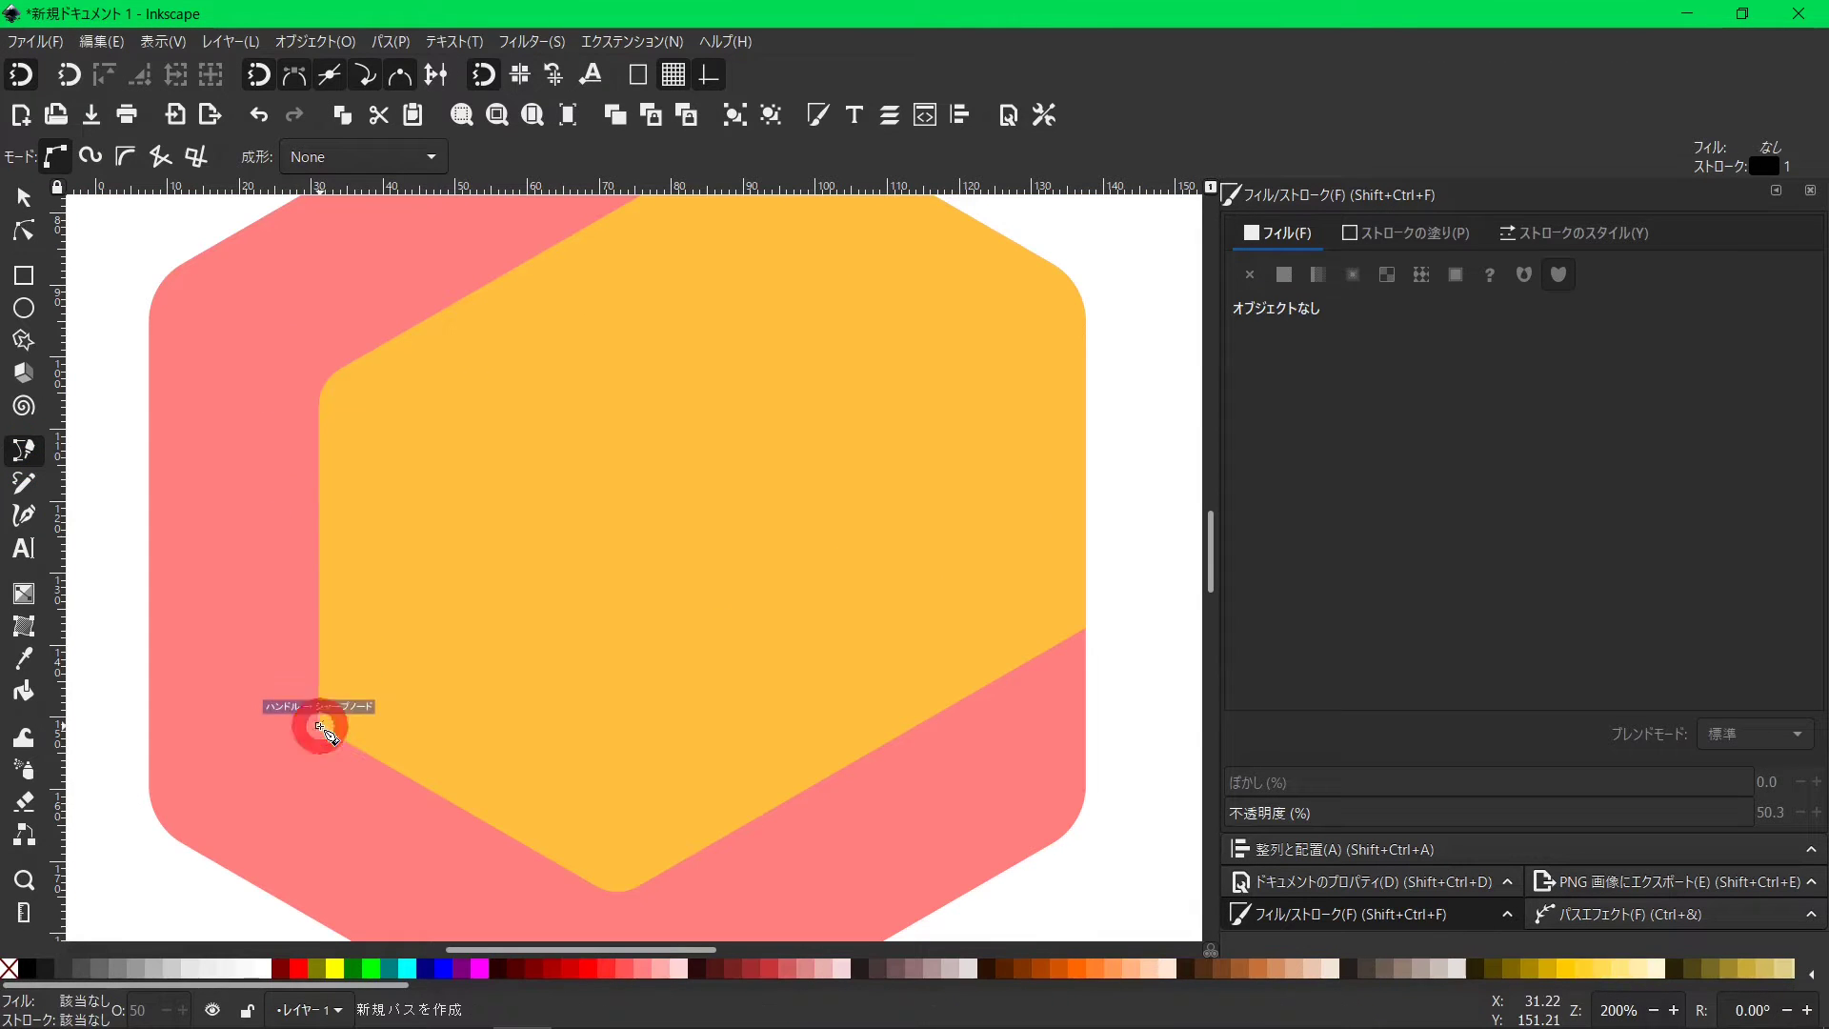
{"action": "double_click", "coordinate": [1122, 257]}
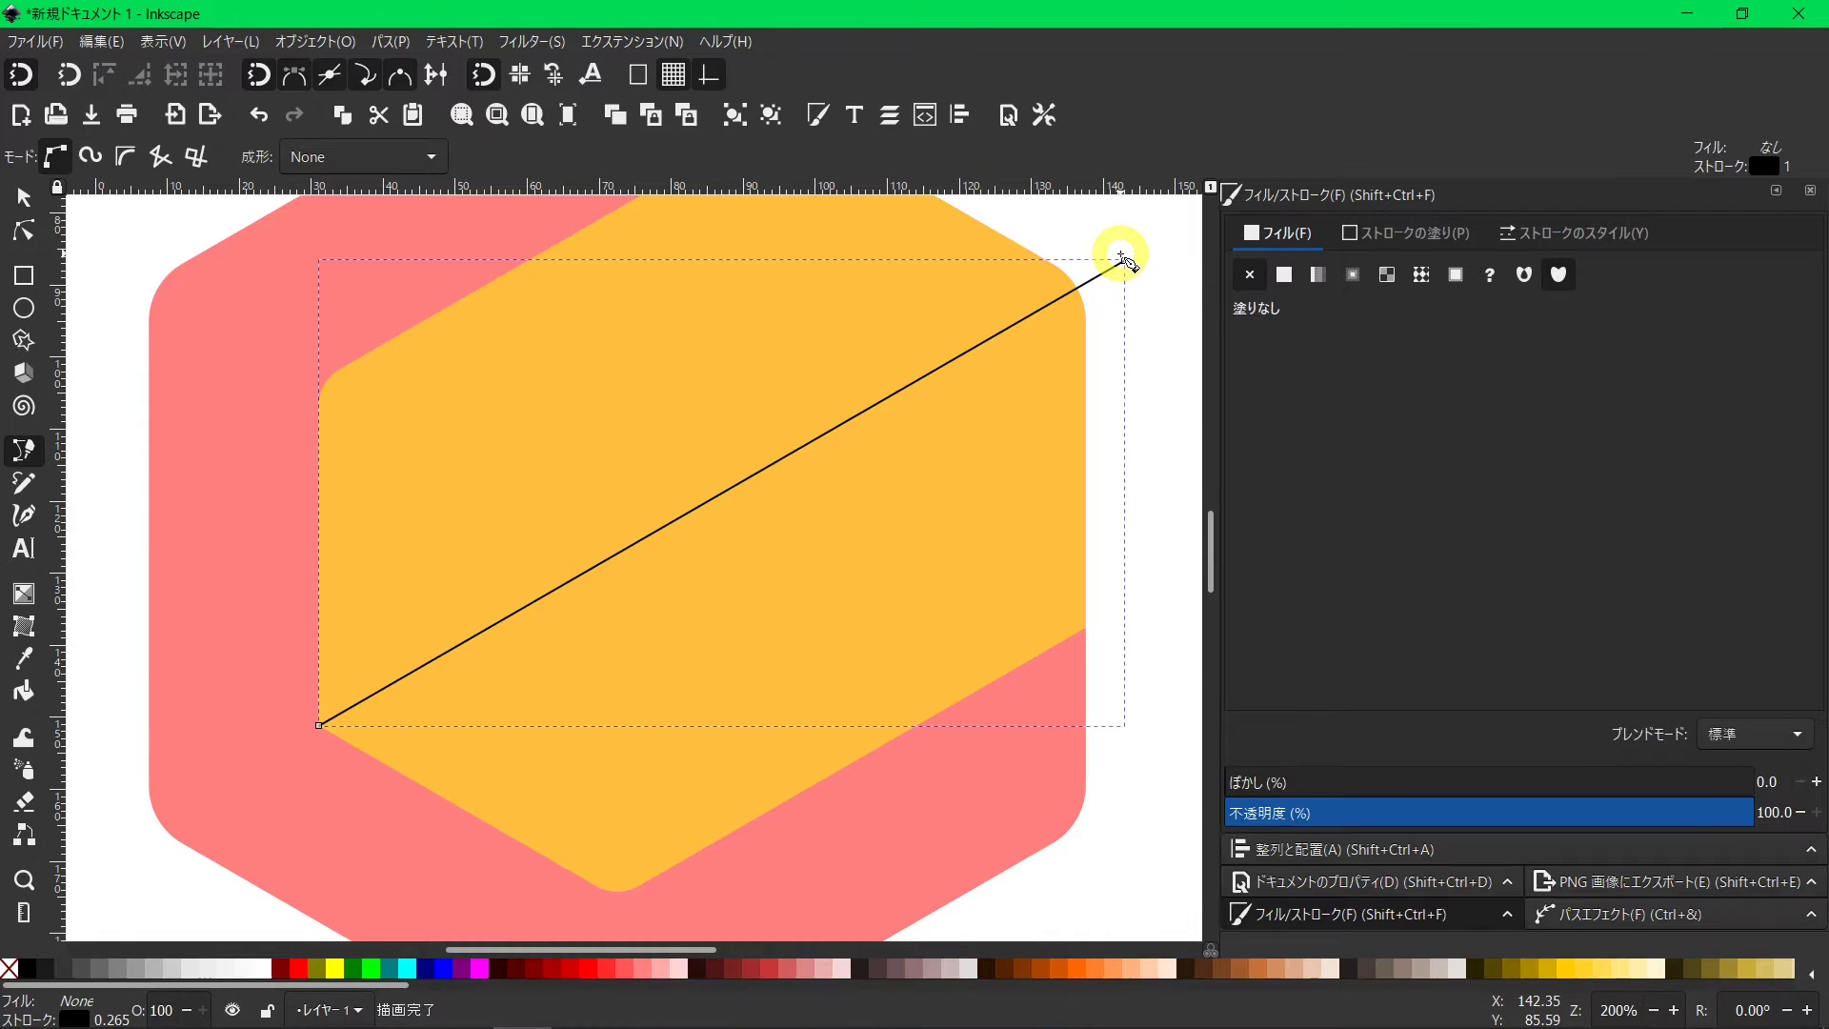
{"action": "scroll", "coordinate": [1047, 295], "scroll_direction": "up", "scroll_amount": 3}
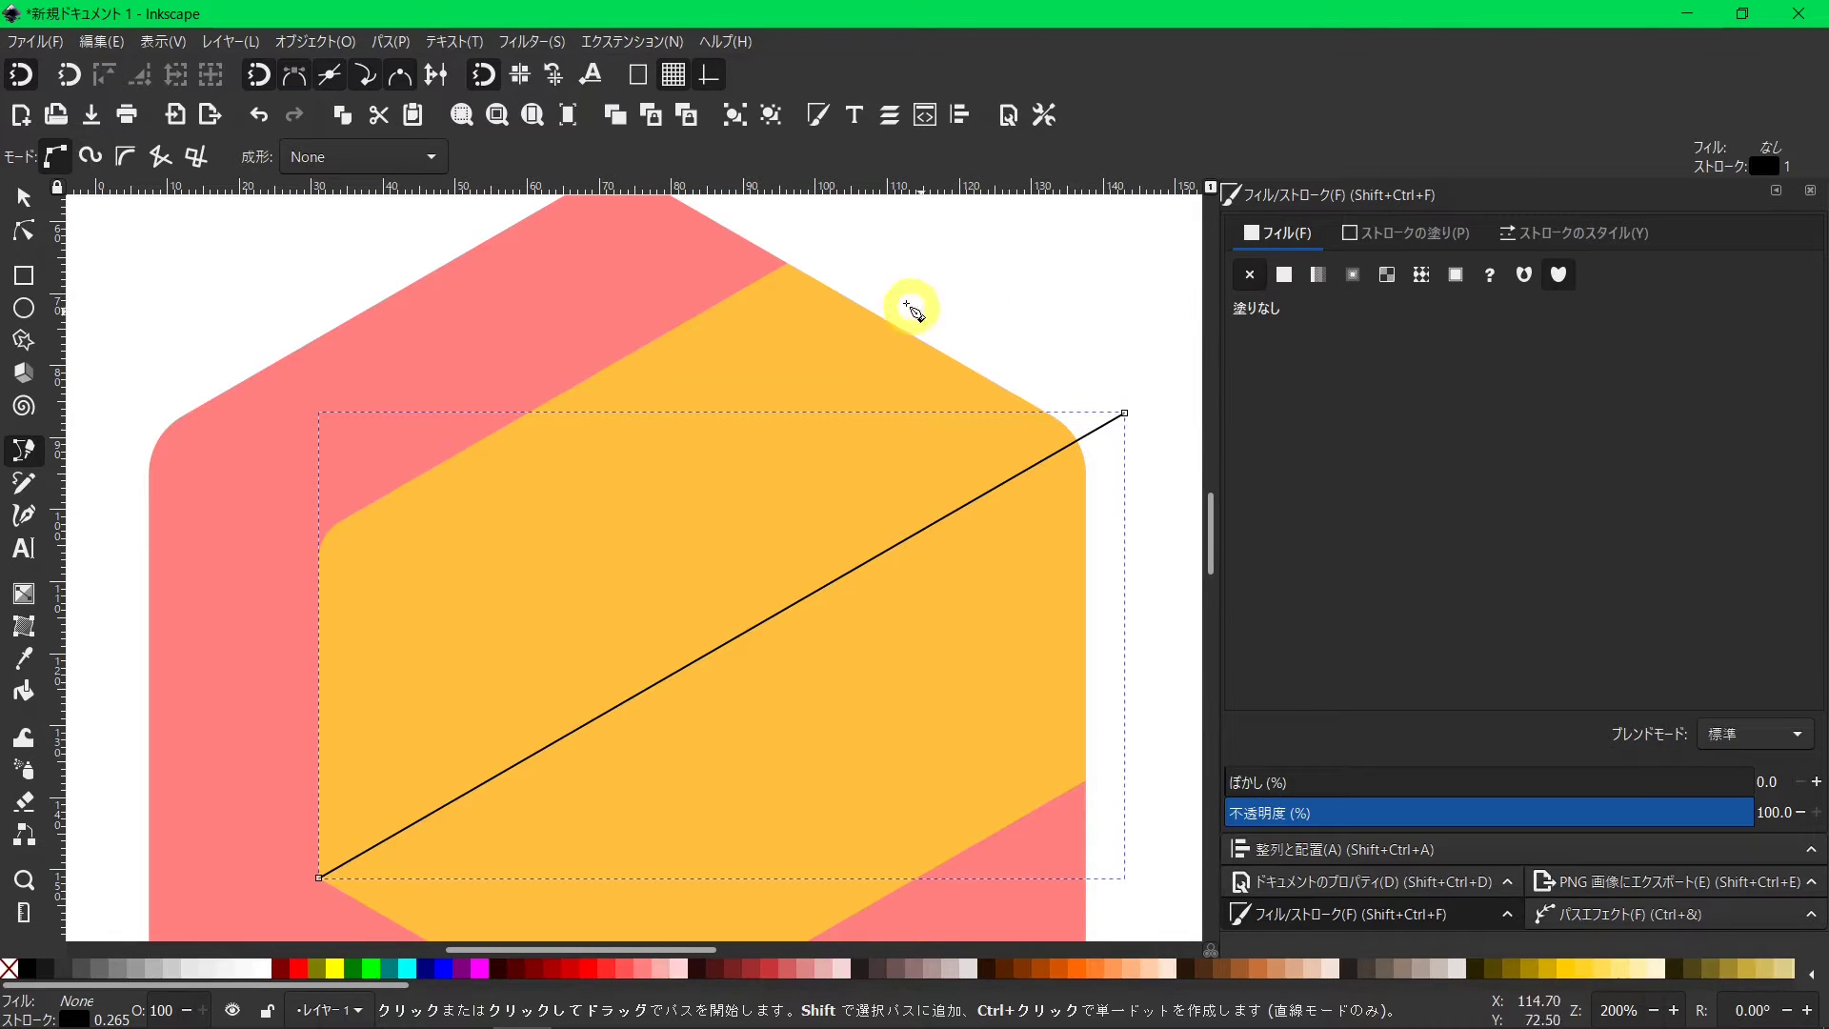
{"action": "left_click", "coordinate": [787, 264]}
Draw a vertical line from the top corner to the centre and a spoke from the right edge.
{"action": "left_click", "coordinate": [786, 263]}
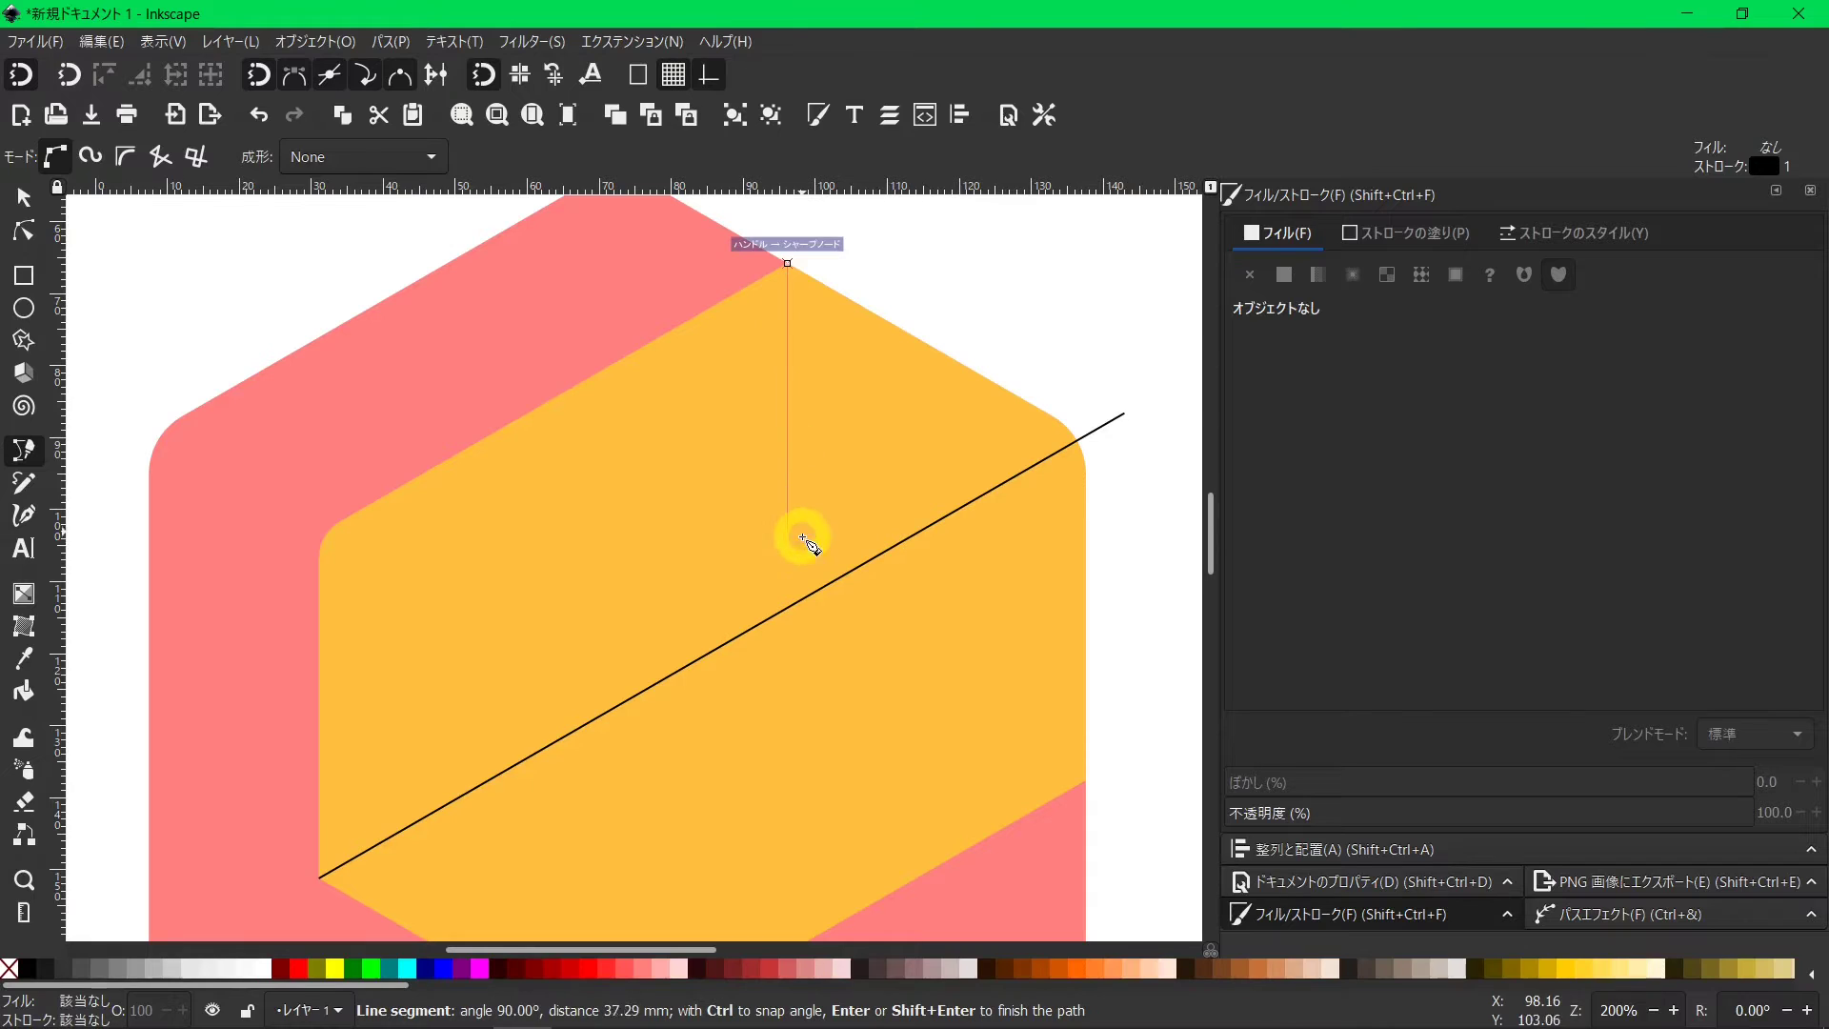
{"action": "double_click", "coordinate": [787, 607]}
{"action": "scroll", "coordinate": [787, 606], "scroll_direction": "up", "scroll_amount": 1}
{"action": "scroll", "coordinate": [787, 607], "scroll_direction": "down", "scroll_amount": 1}
{"action": "scroll", "coordinate": [787, 606], "scroll_direction": "down", "scroll_amount": 1}
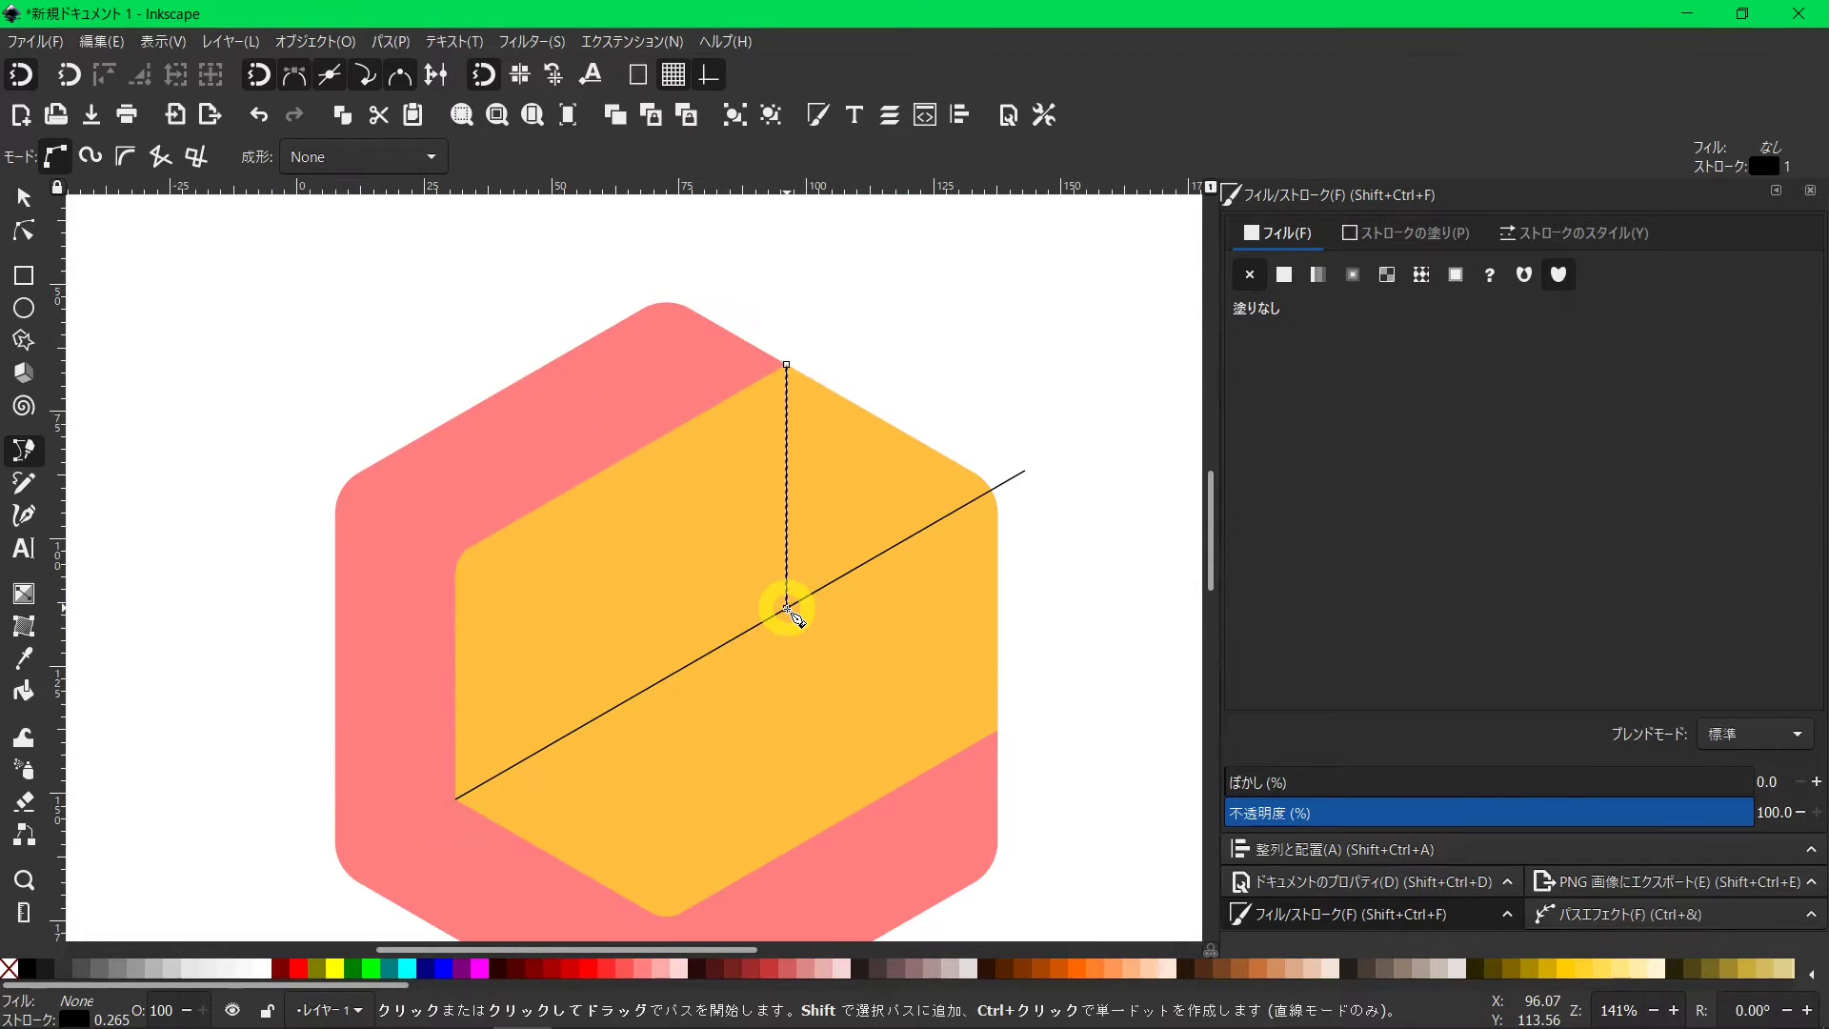
{"action": "key", "text": "Escape"}
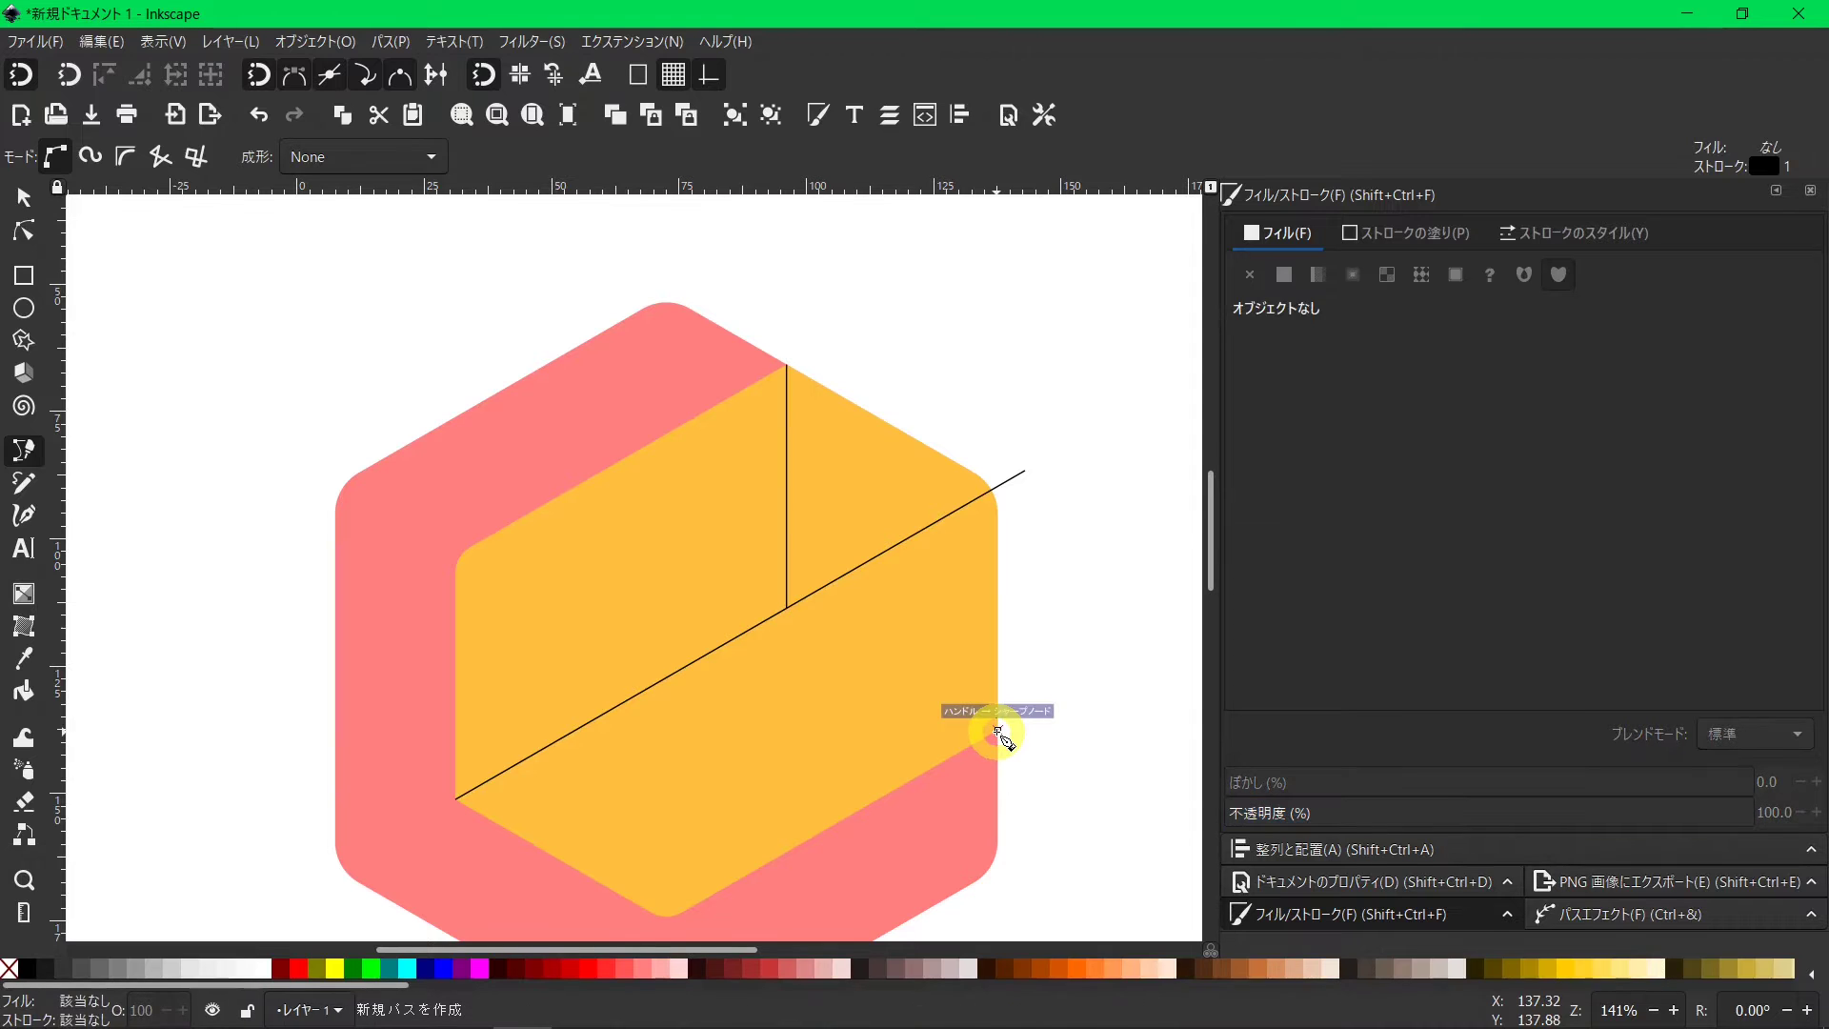
{"action": "left_click", "coordinate": [997, 731]}
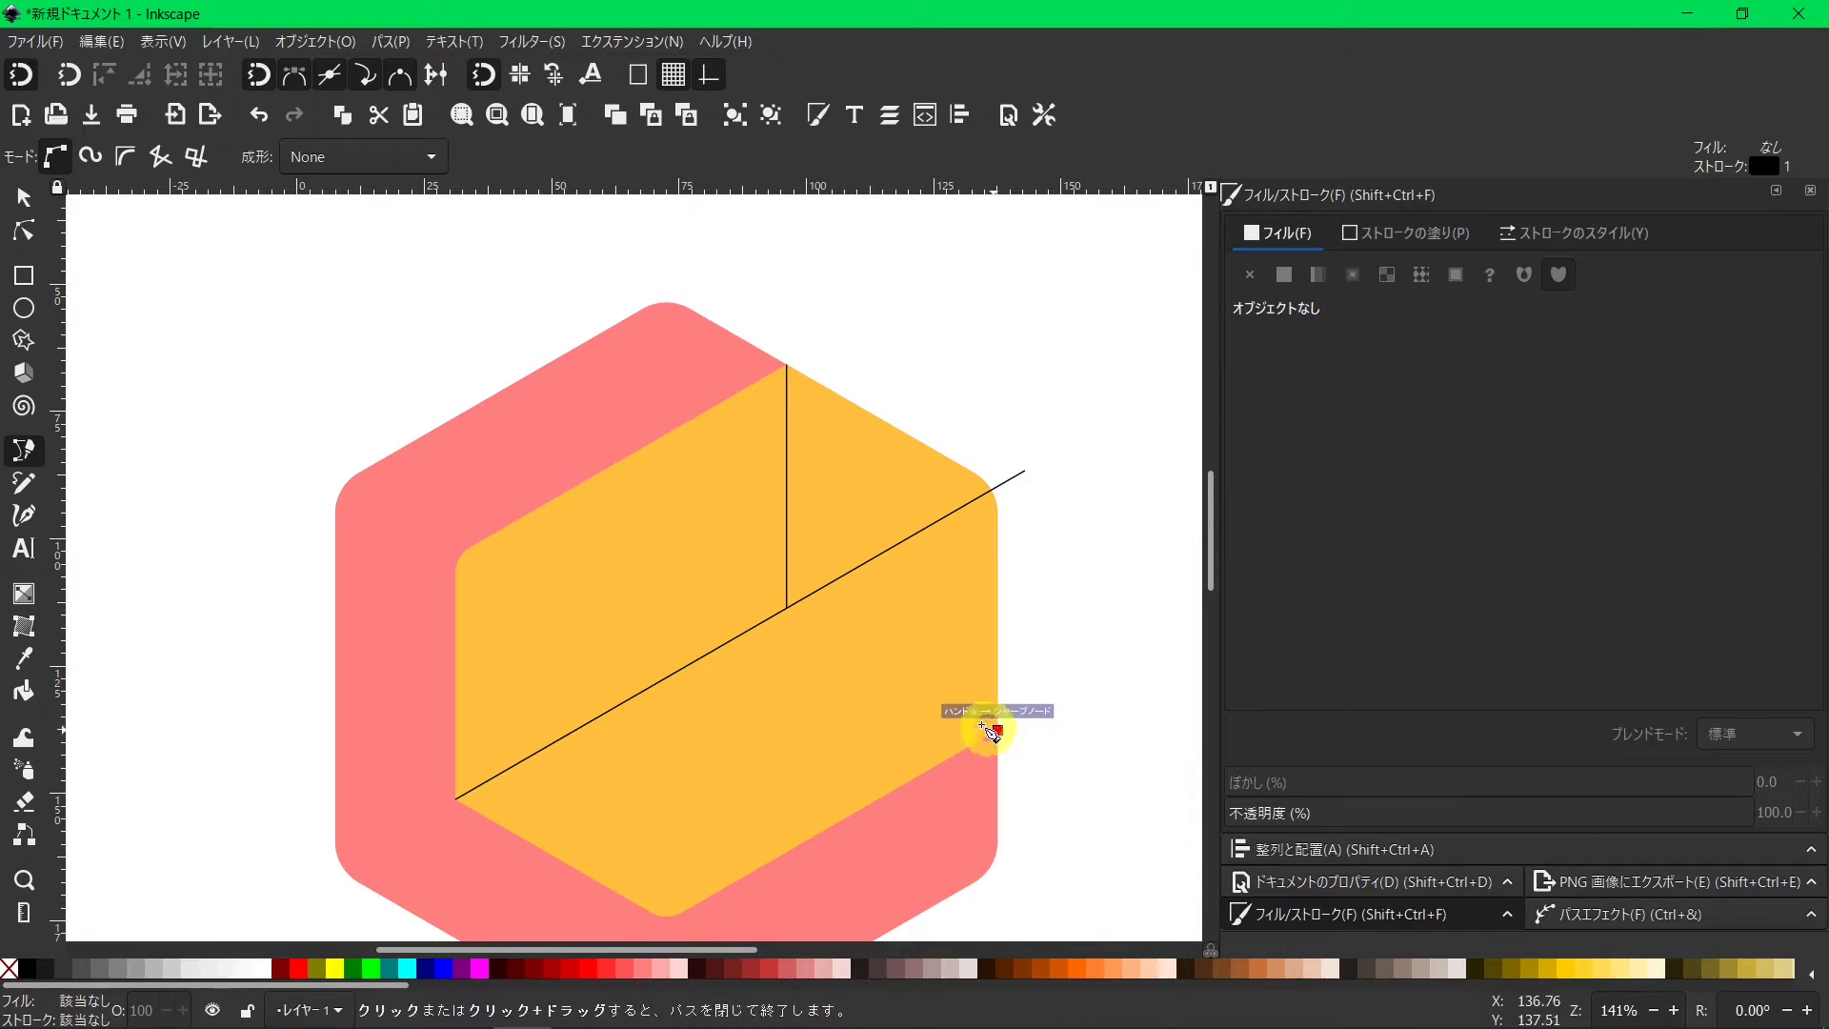
{"action": "double_click", "coordinate": [786, 607]}
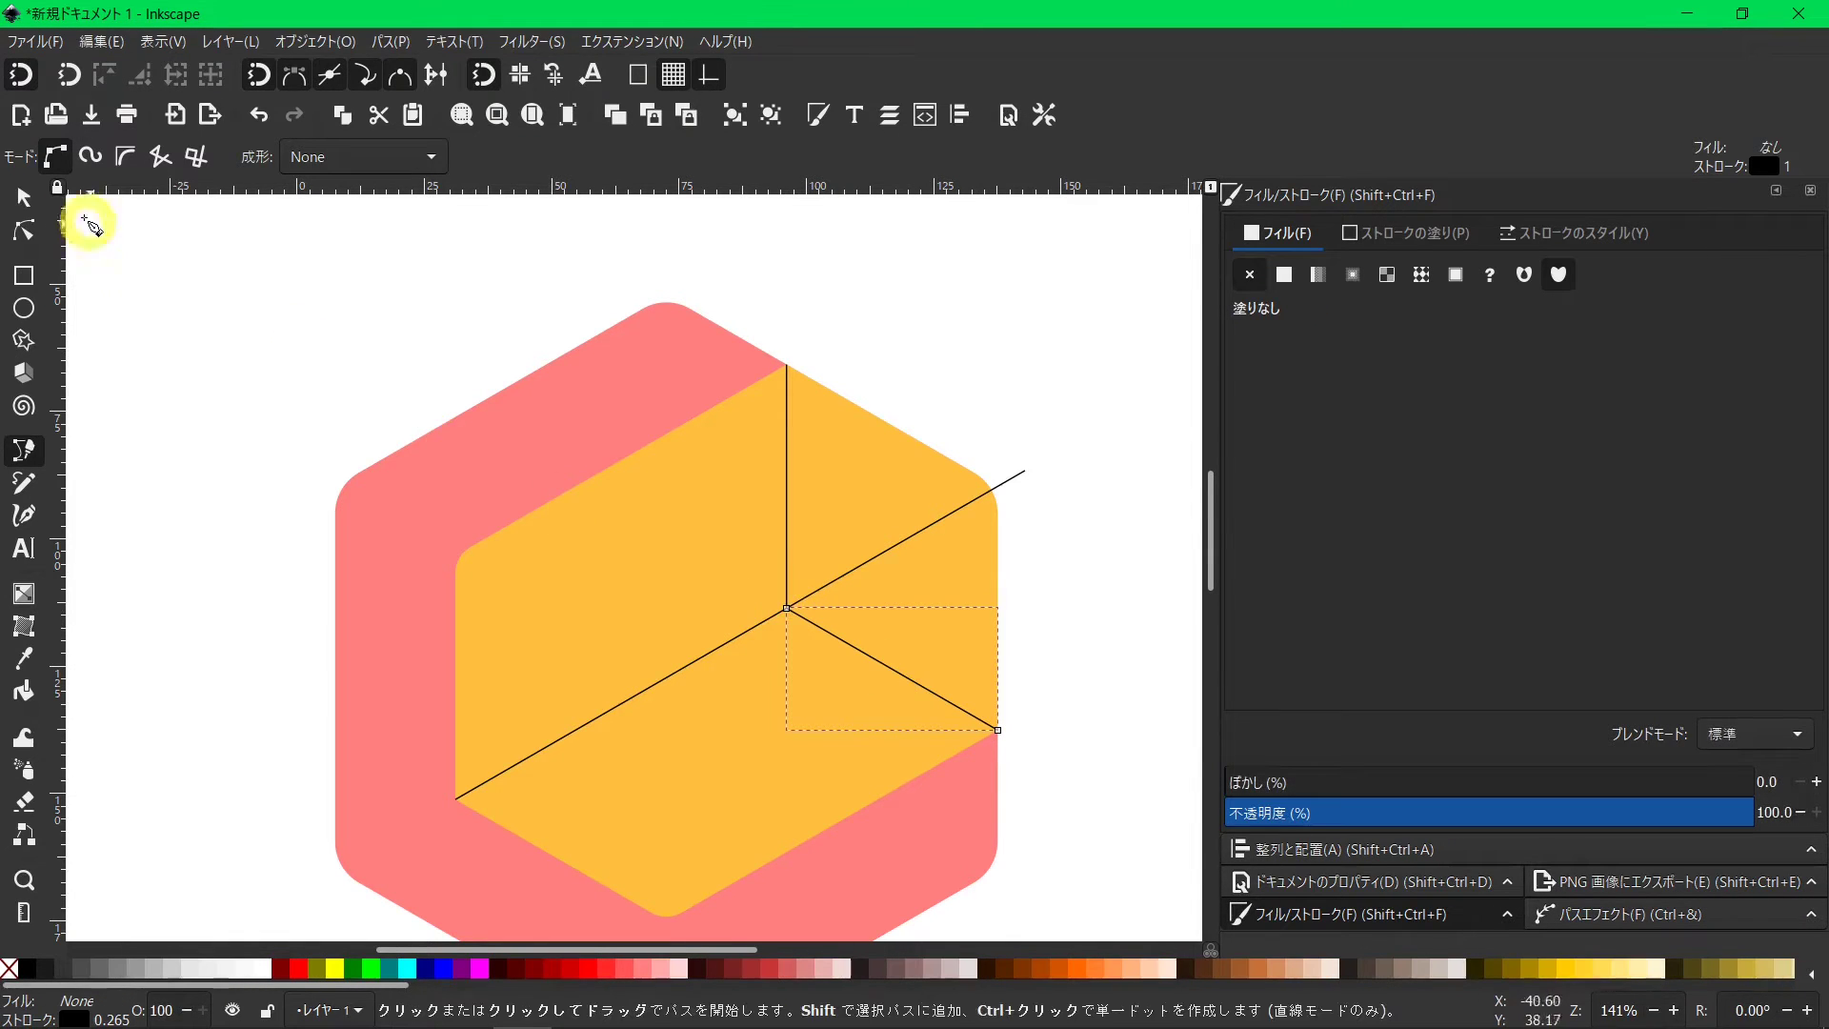
{"action": "left_click", "coordinate": [25, 196]}
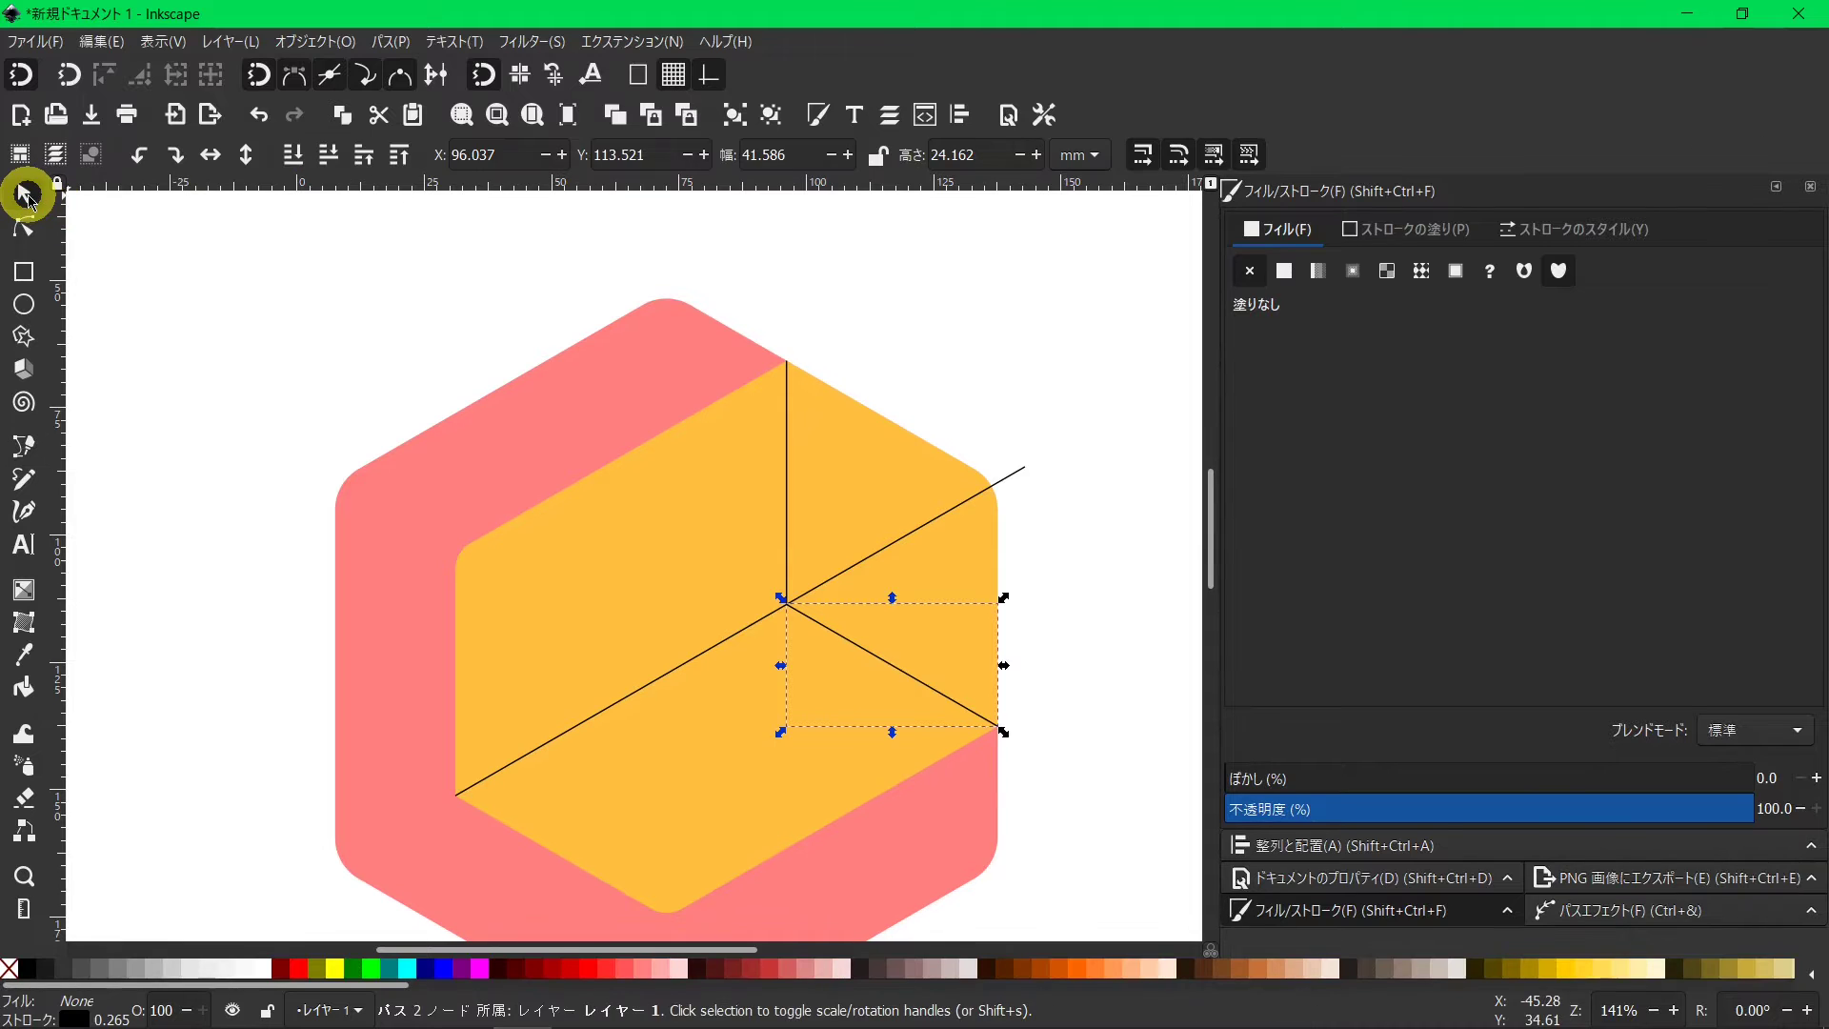
Divide the yellow hexagon along the long diagonal line.
{"action": "left_click", "coordinate": [657, 681]}
{"action": "left_click", "coordinate": [693, 438], "text": "shift"}
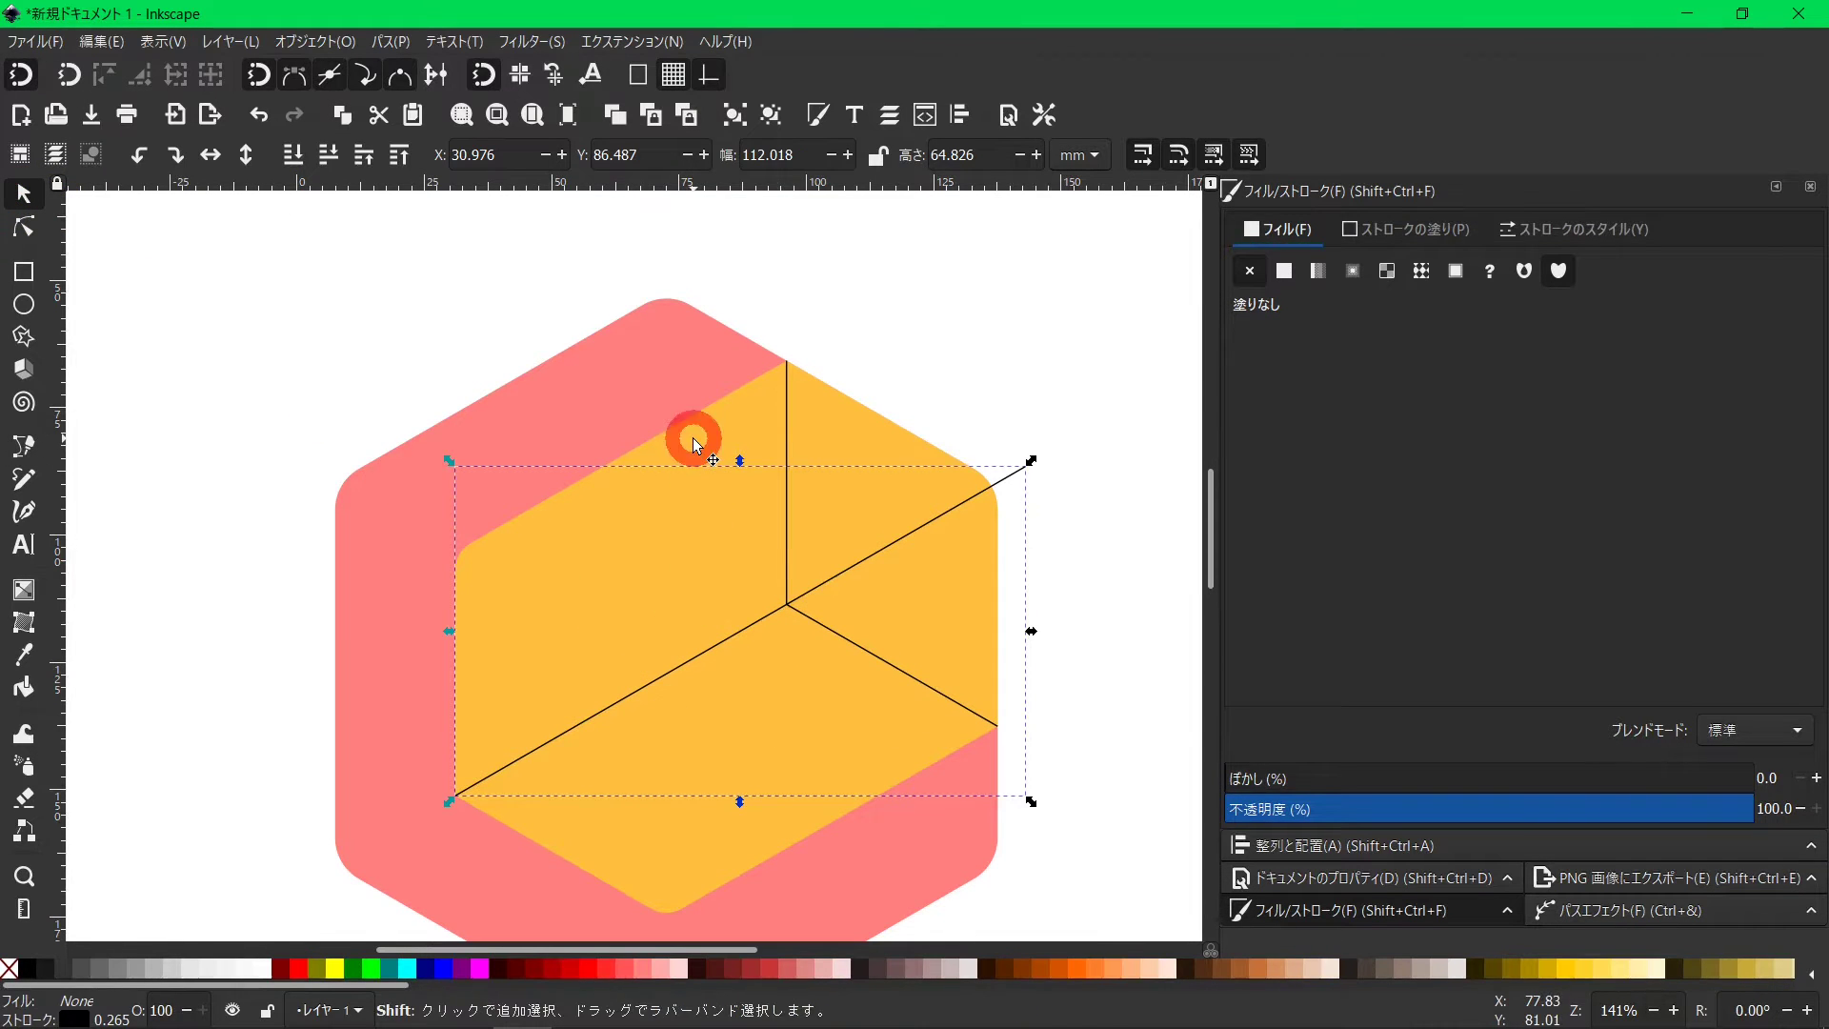
{"action": "left_click", "coordinate": [381, 41]}
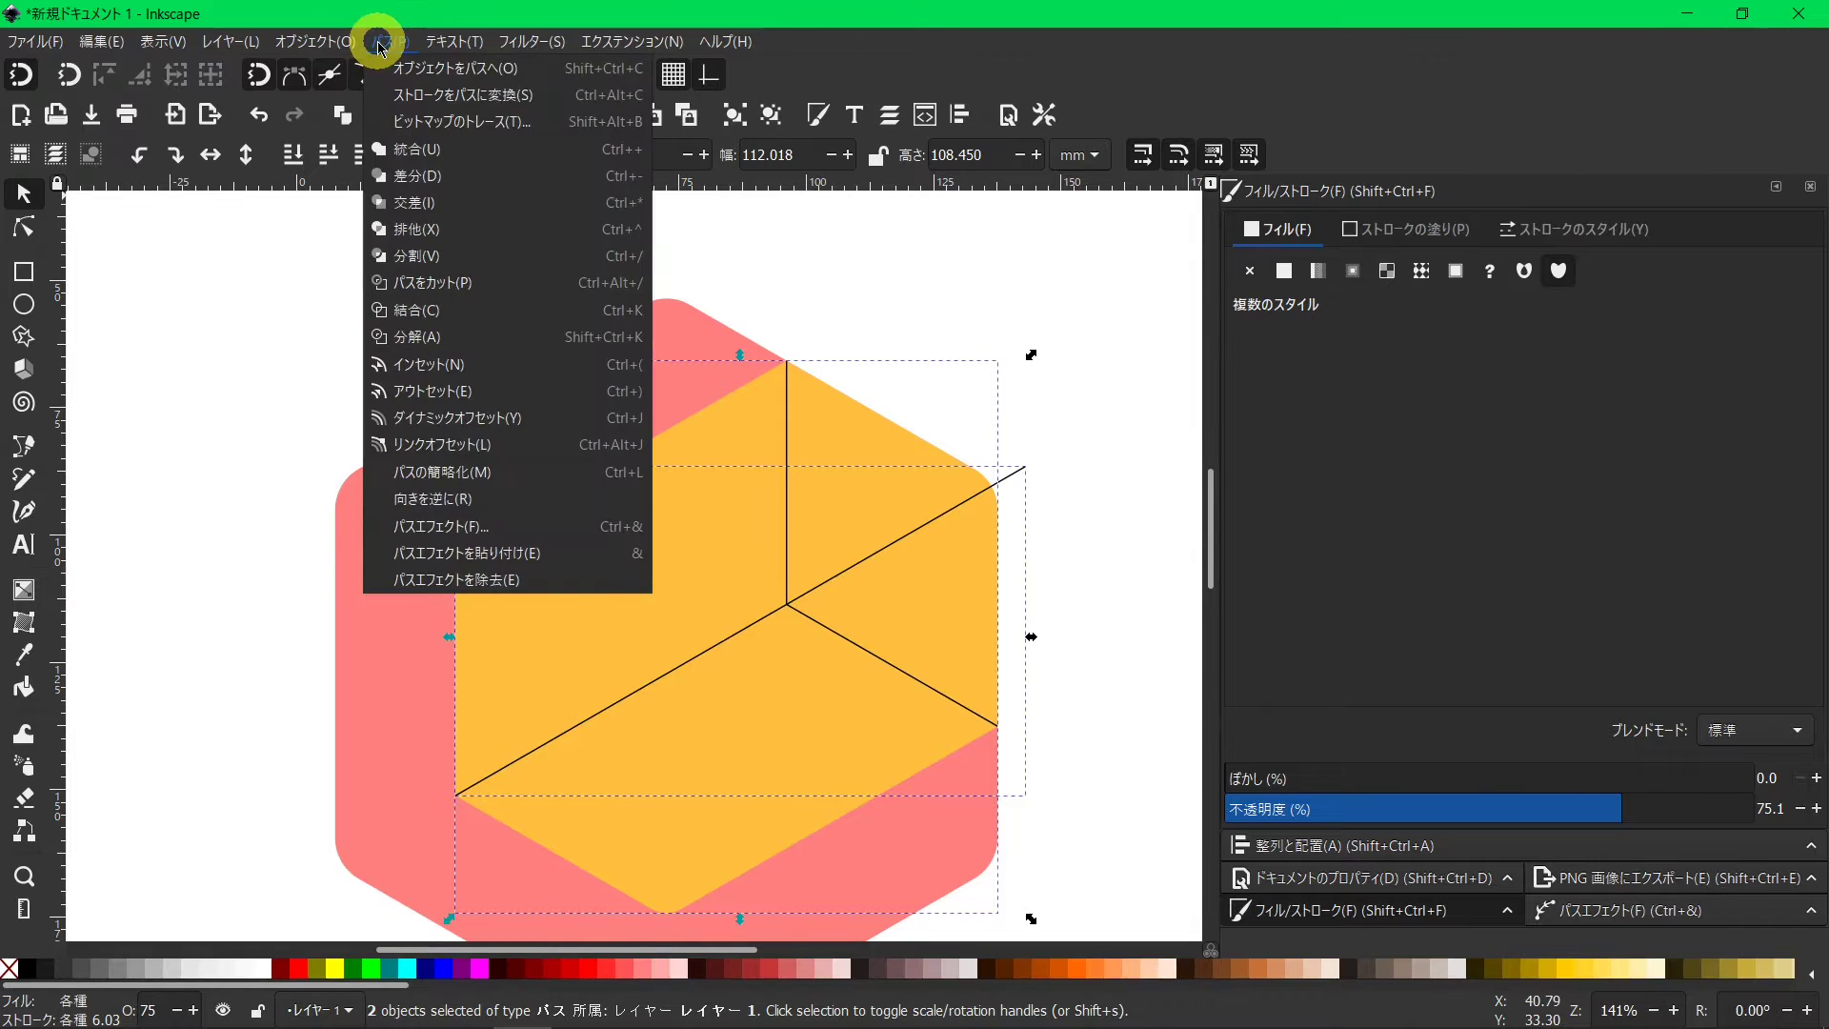
{"action": "left_click", "coordinate": [405, 259]}
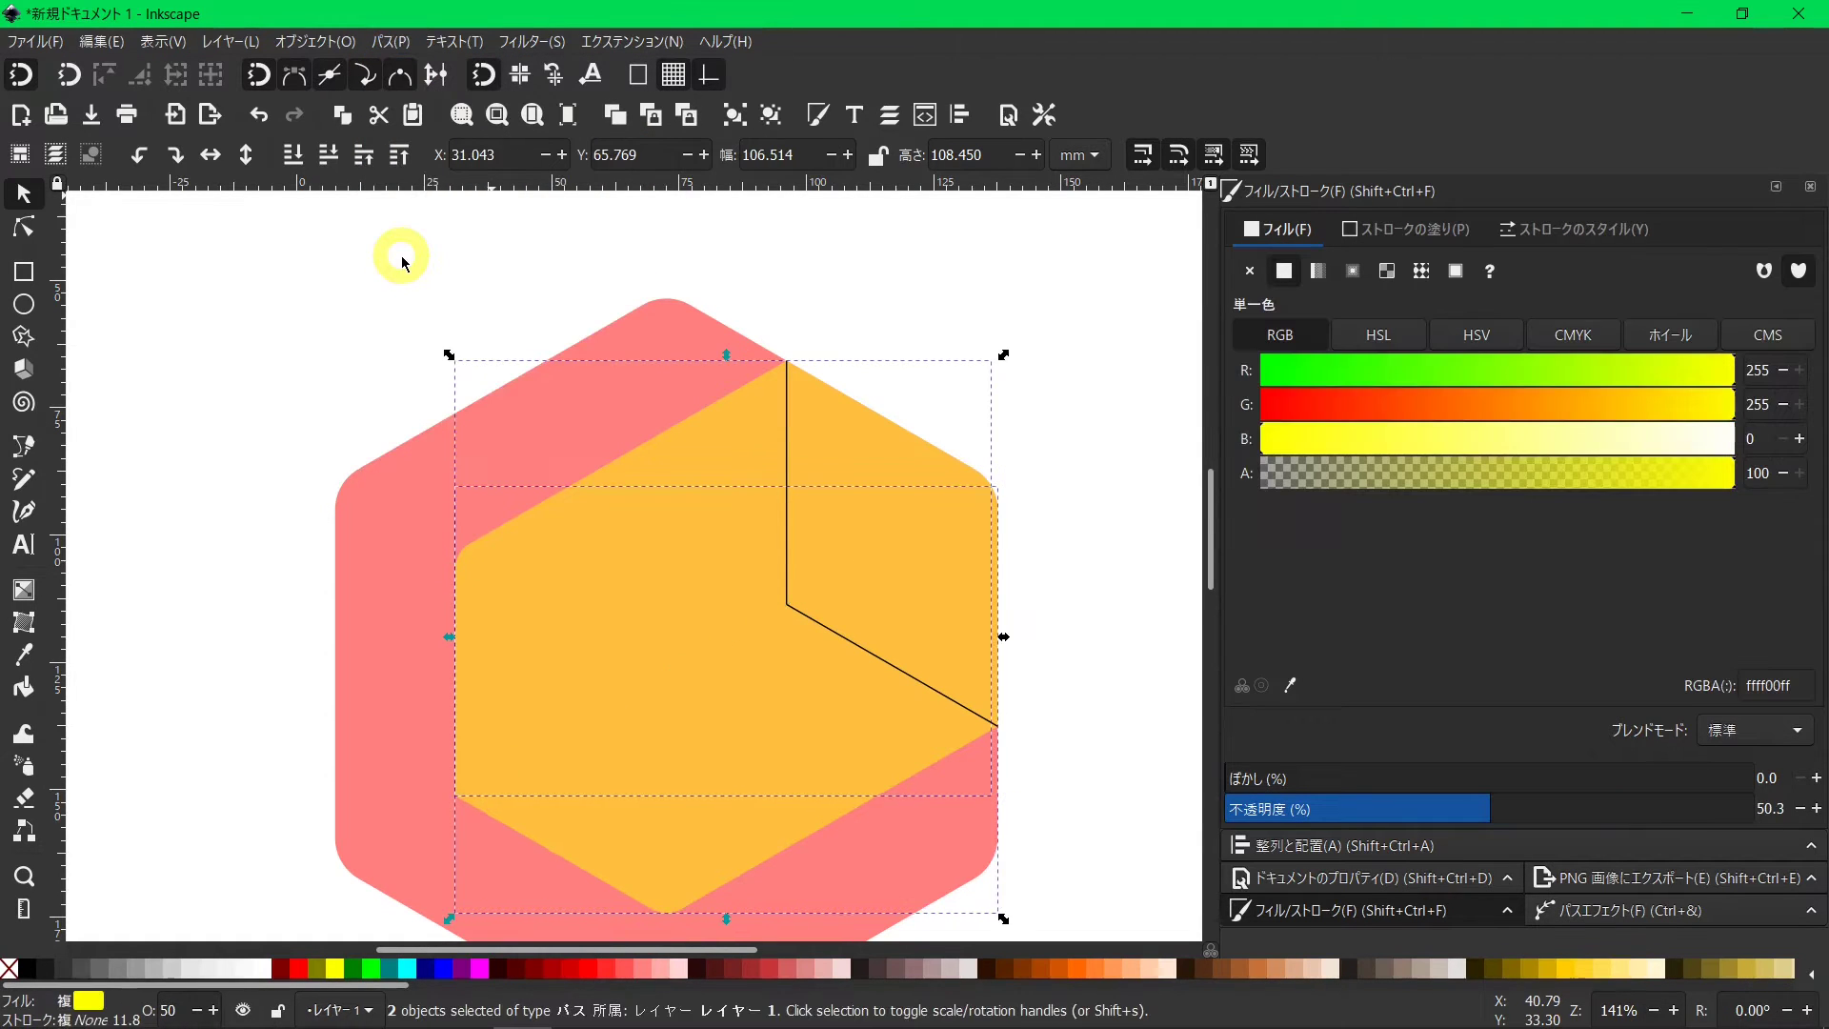
Divide the upper piece along the vertical line and the lower piece along the short right line.
{"action": "left_click", "coordinate": [786, 428]}
{"action": "left_click", "coordinate": [751, 419], "text": "shift"}
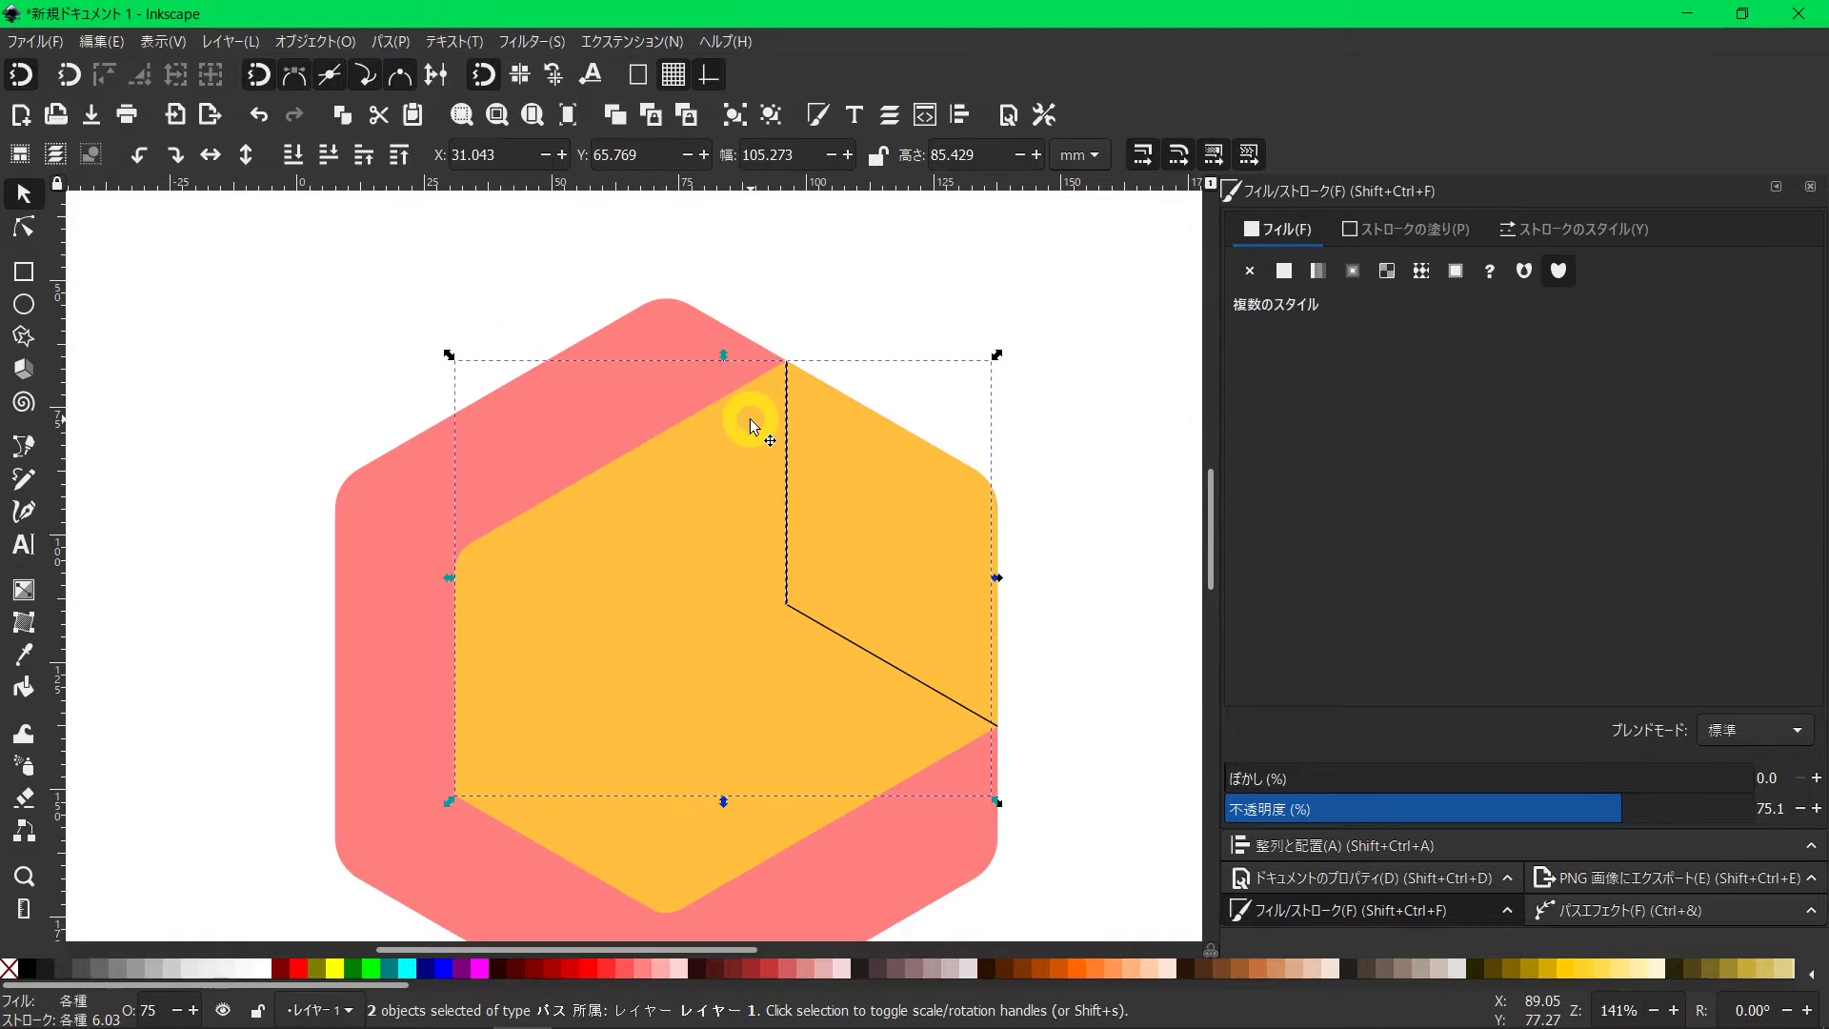
{"action": "left_click", "coordinate": [390, 41]}
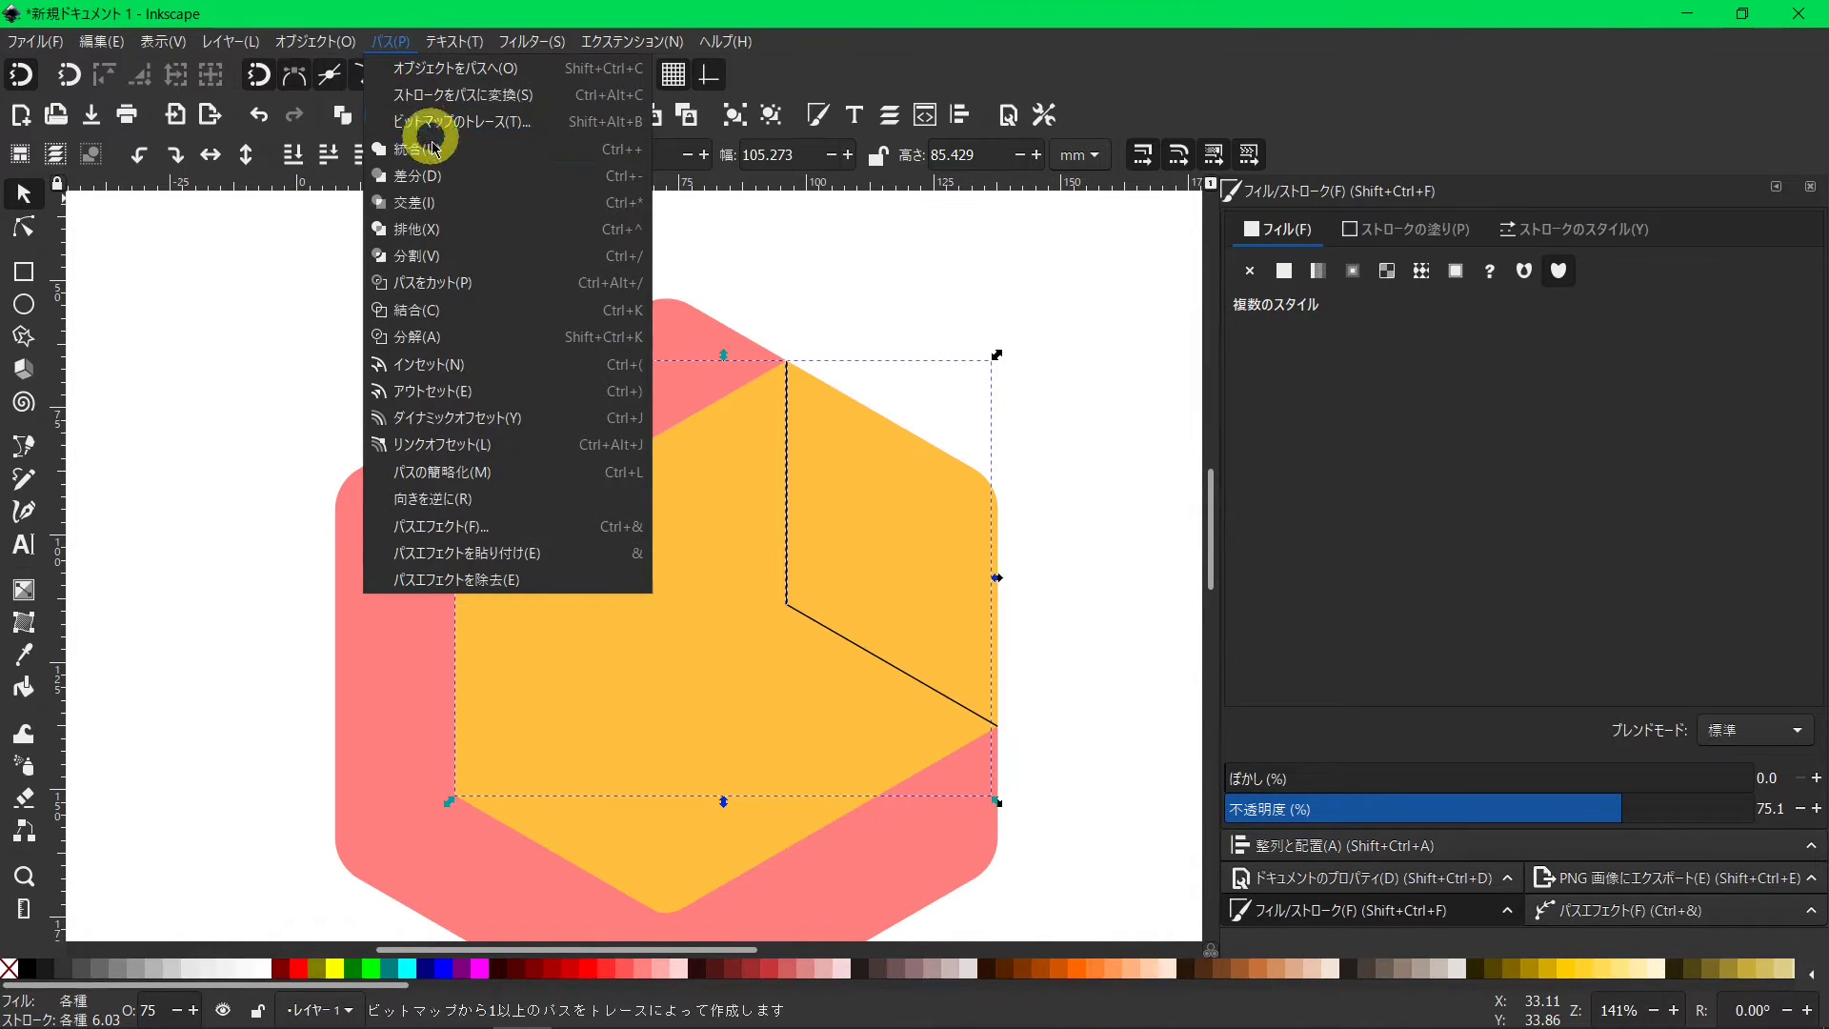
{"action": "left_click", "coordinate": [433, 257]}
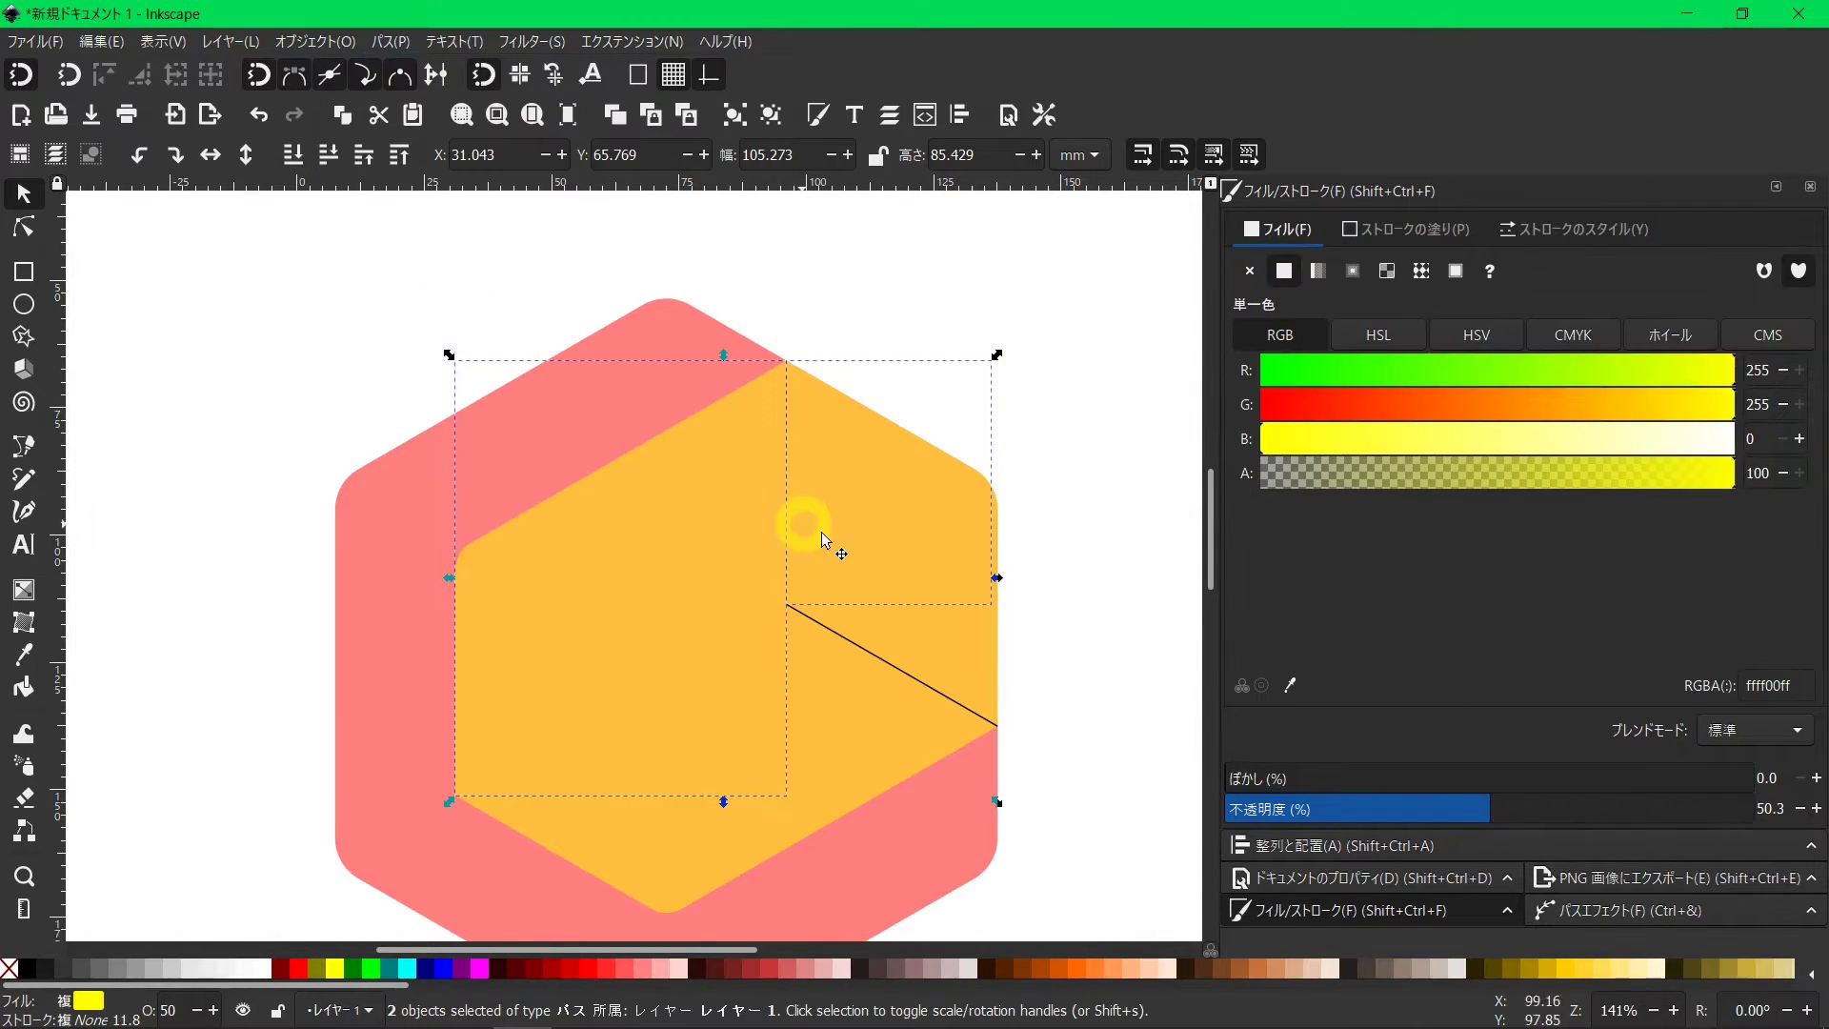
{"action": "left_click", "coordinate": [895, 664]}
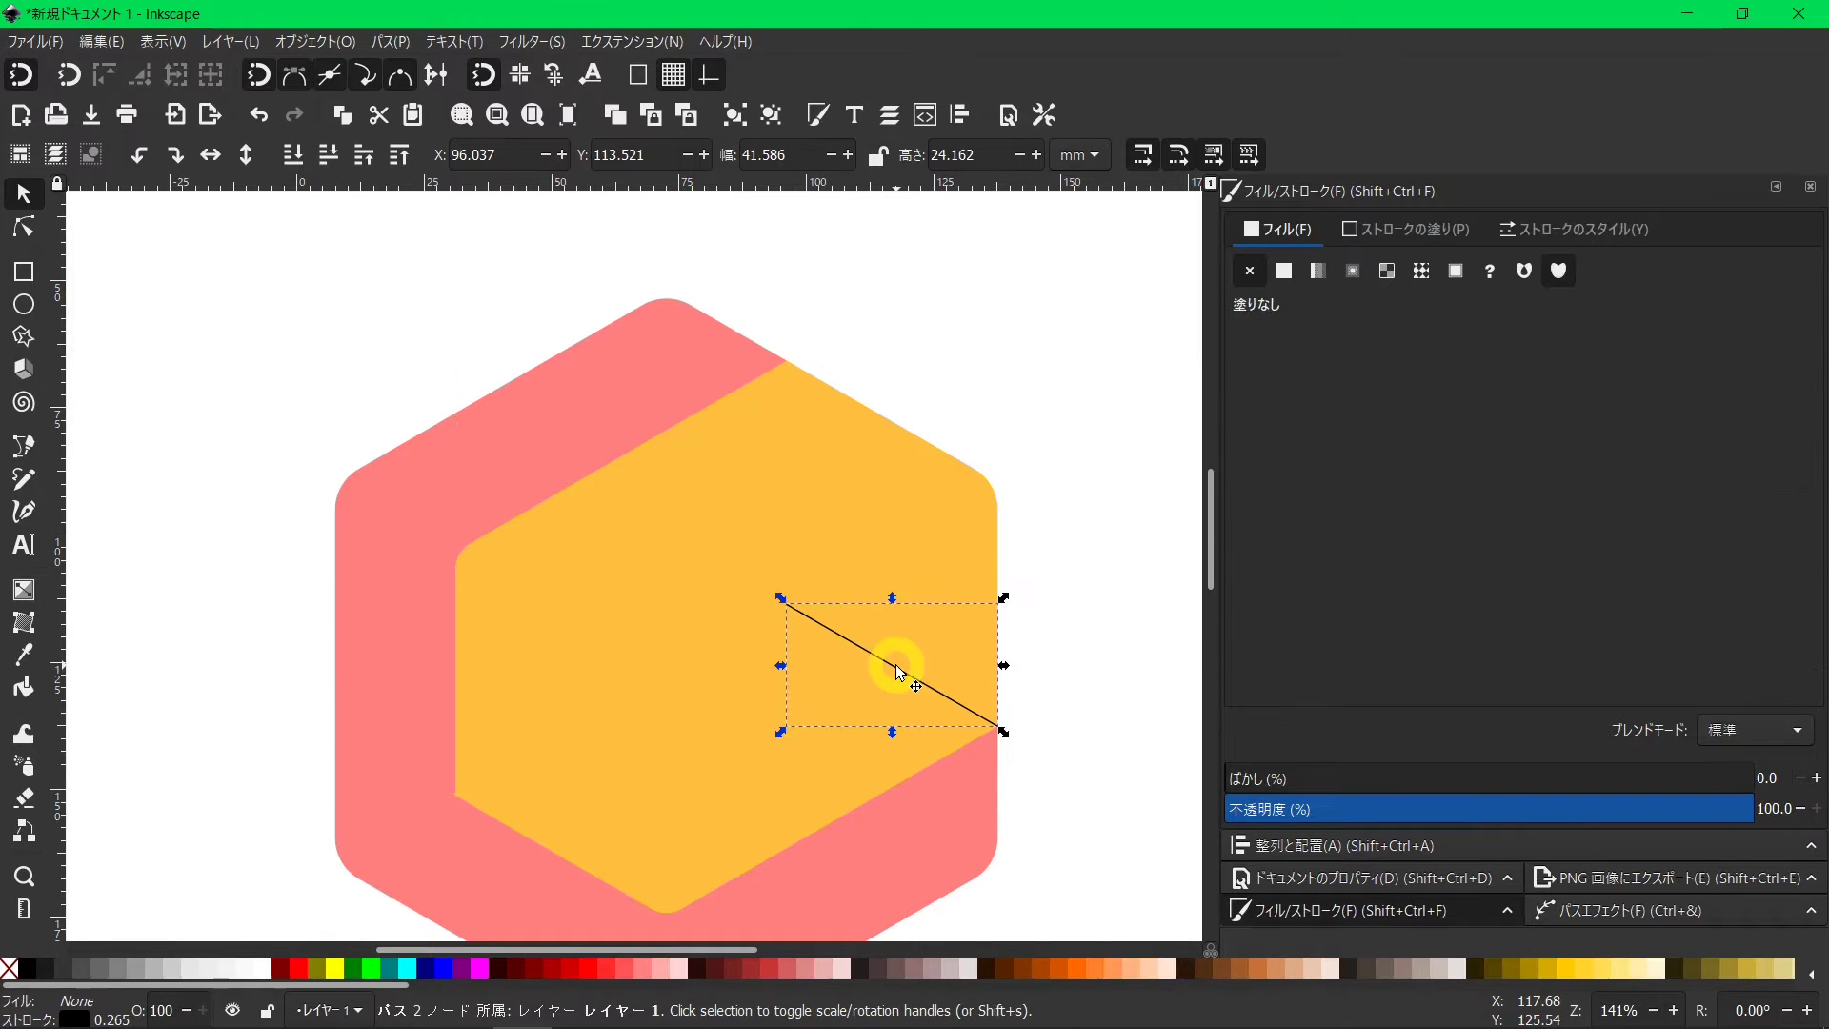
{"action": "left_click", "coordinate": [940, 552], "text": "shift"}
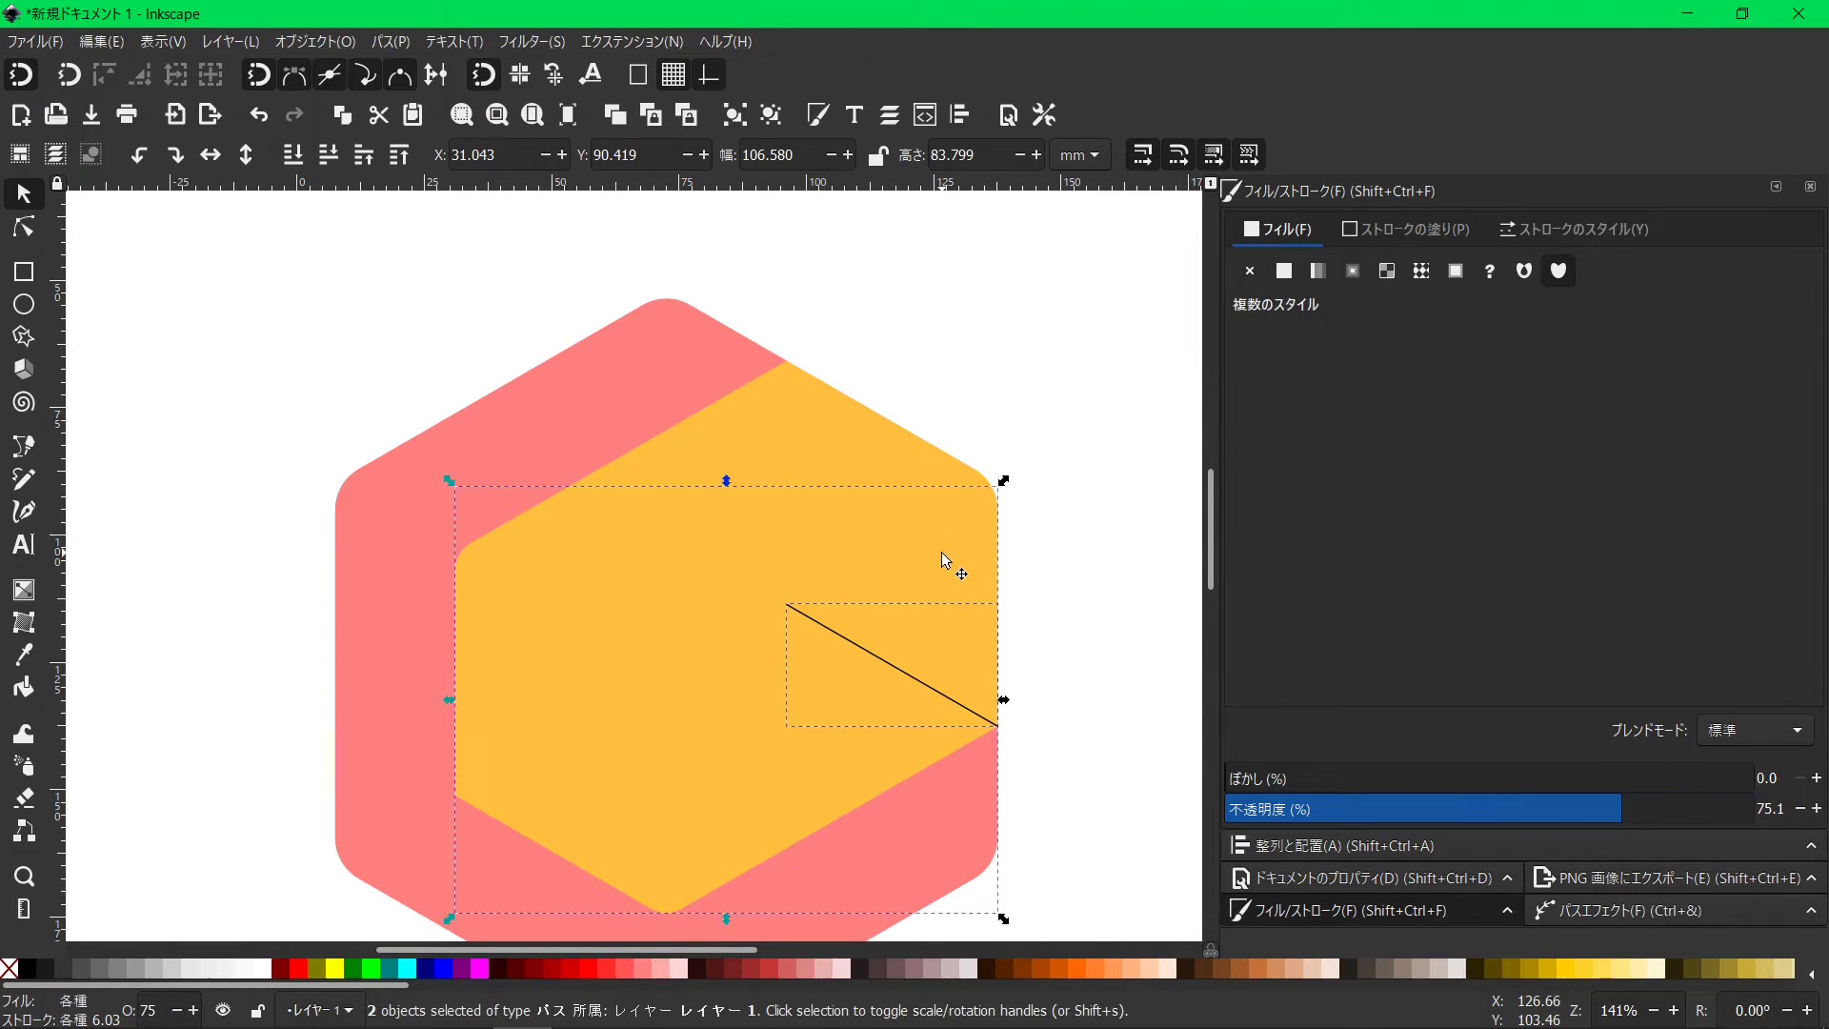
{"action": "left_click", "coordinate": [400, 44]}
{"action": "left_click", "coordinate": [431, 255]}
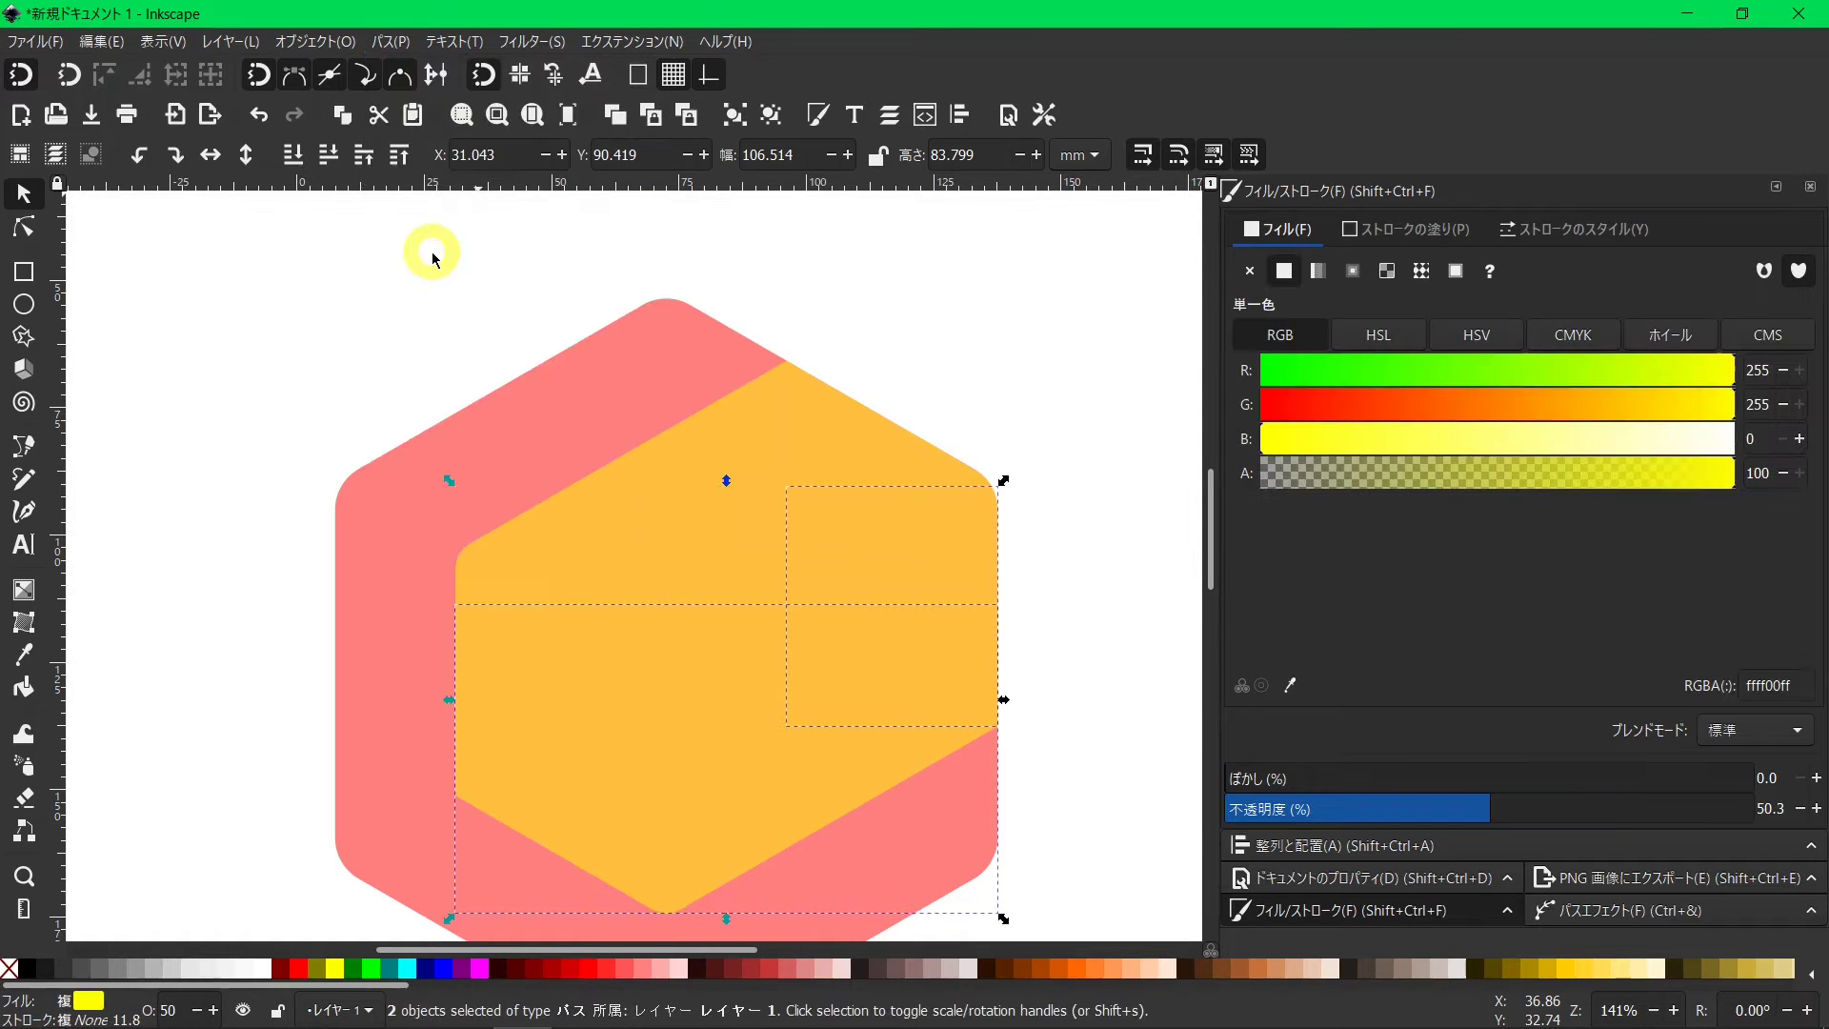
{"action": "left_click", "coordinate": [1059, 581]}
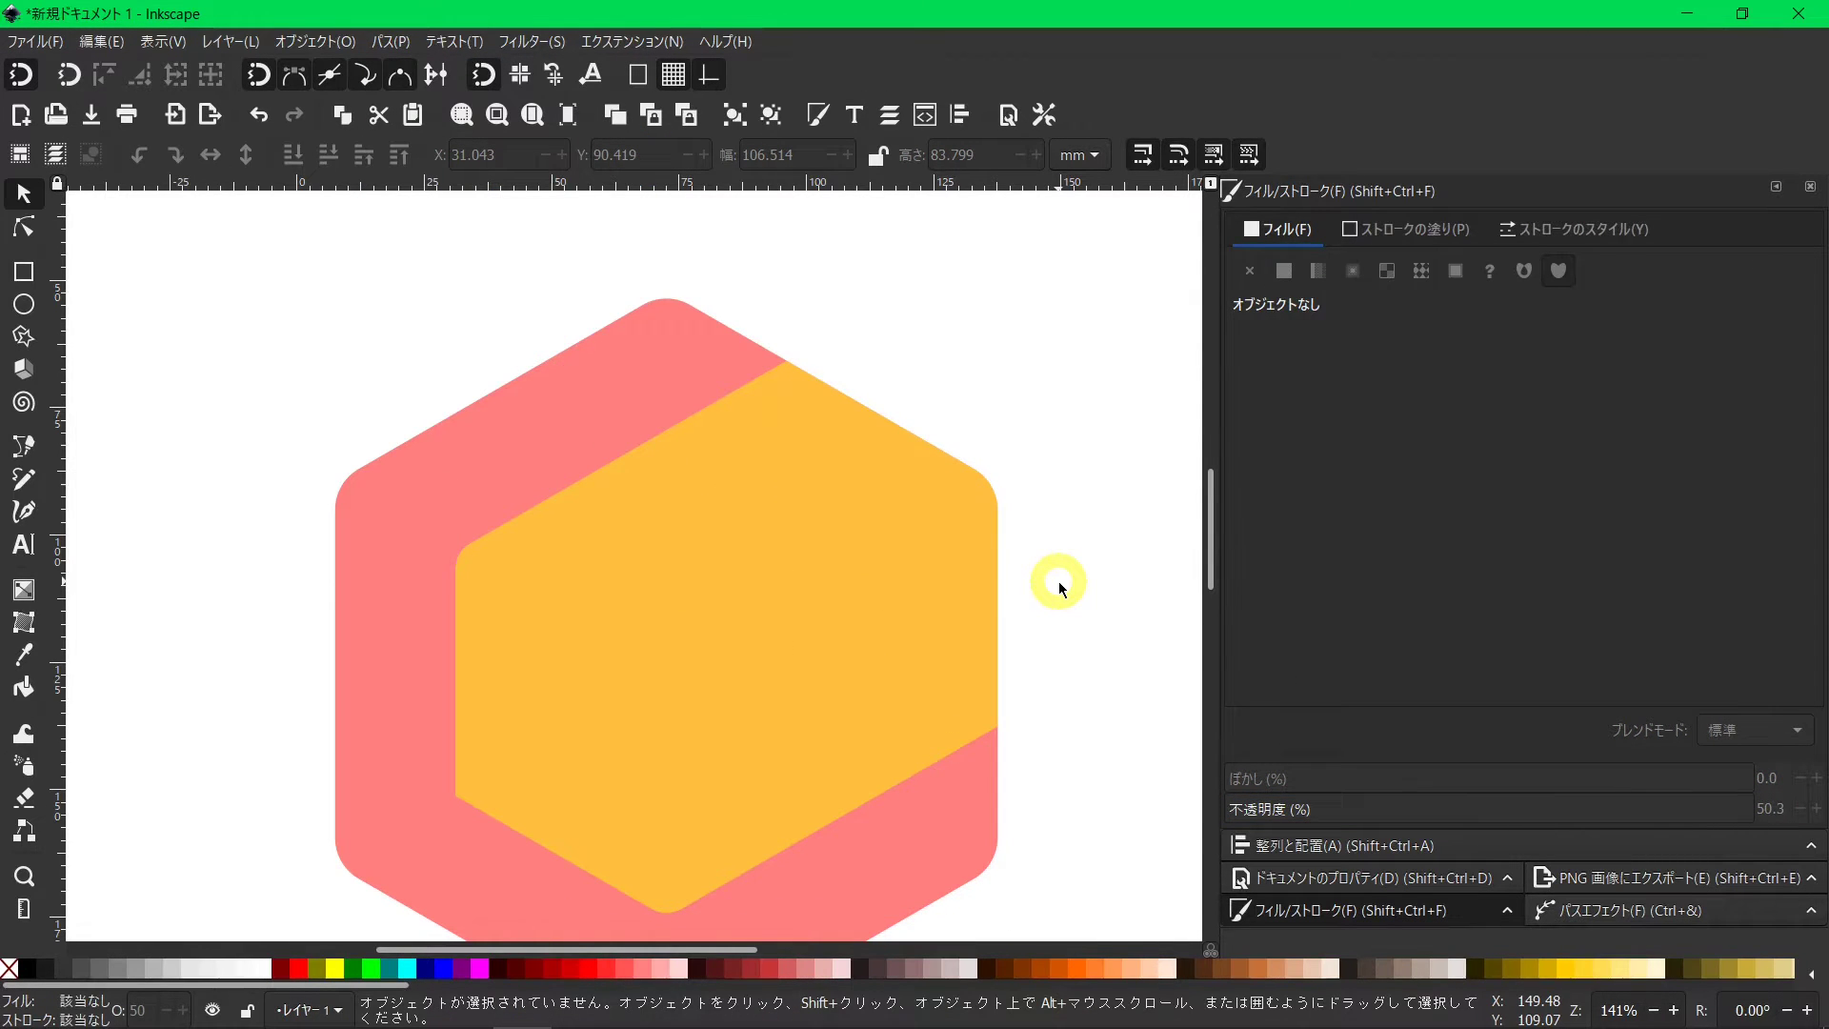
Subtract the top-right and small right yellow pieces from the pink shape, leaving an L notch.
{"action": "left_click", "coordinate": [863, 461]}
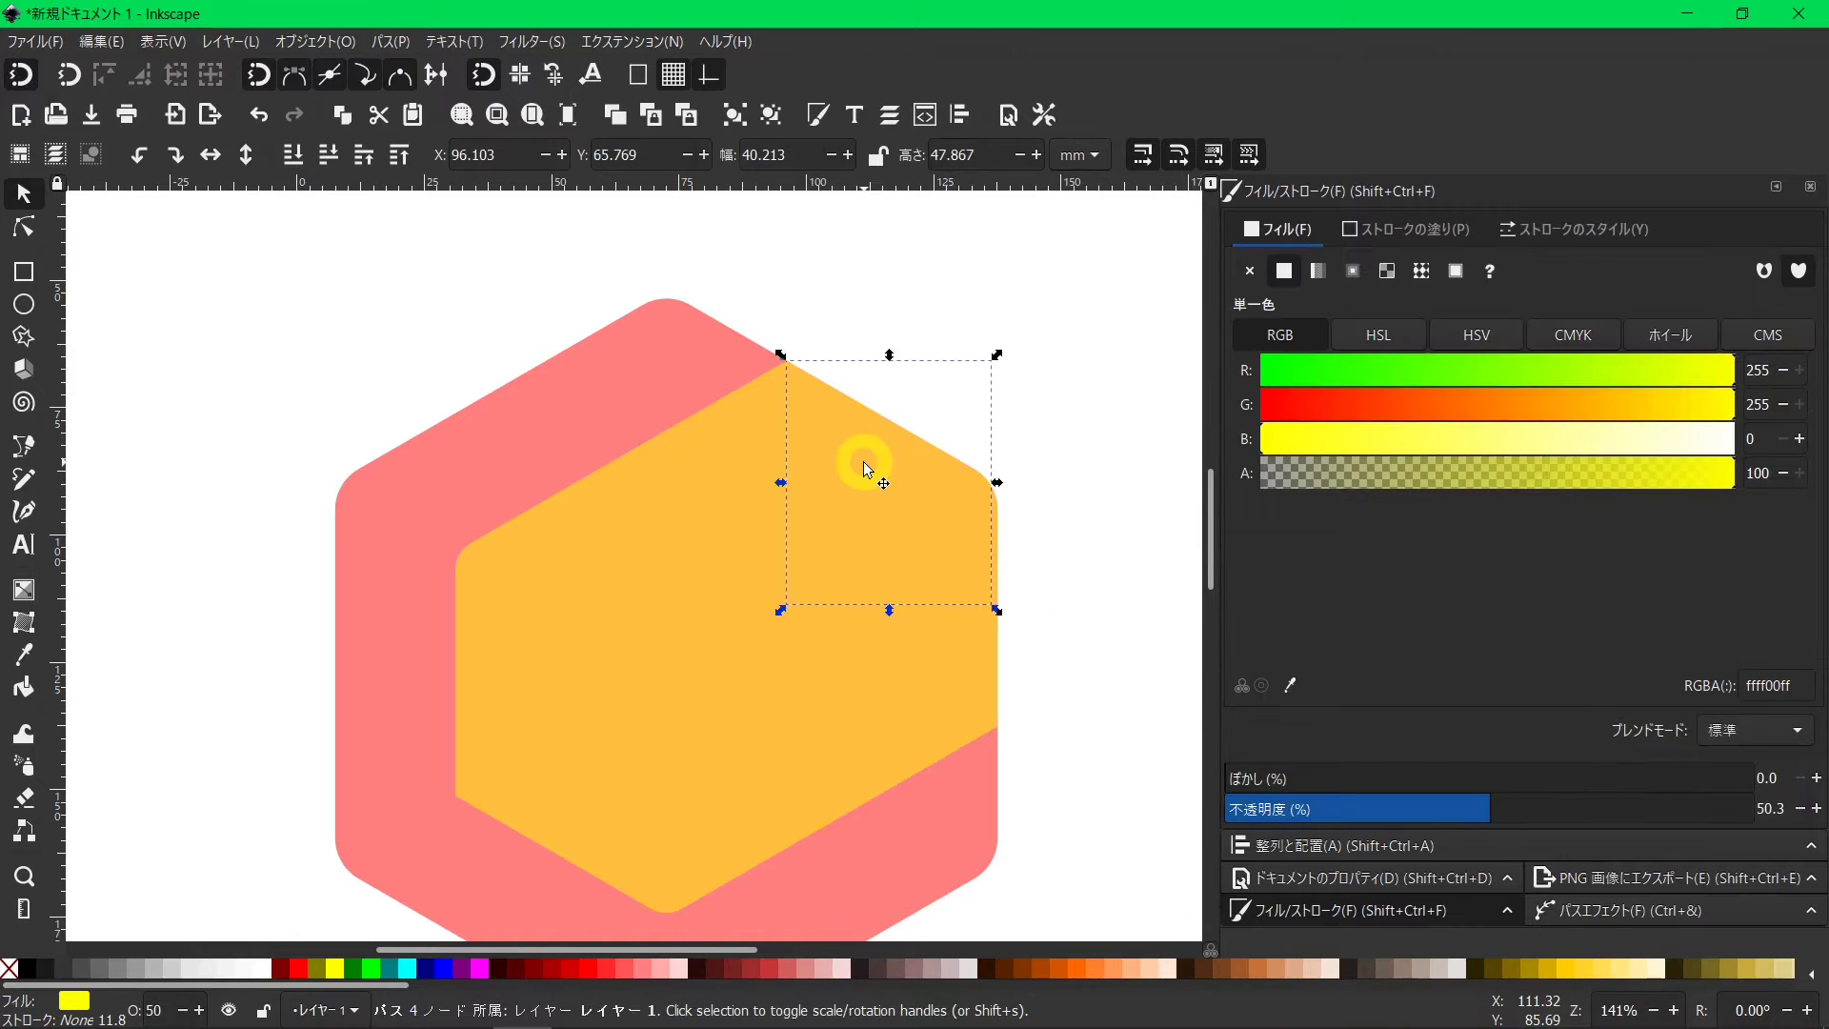
{"action": "left_click", "coordinate": [711, 372], "text": "shift"}
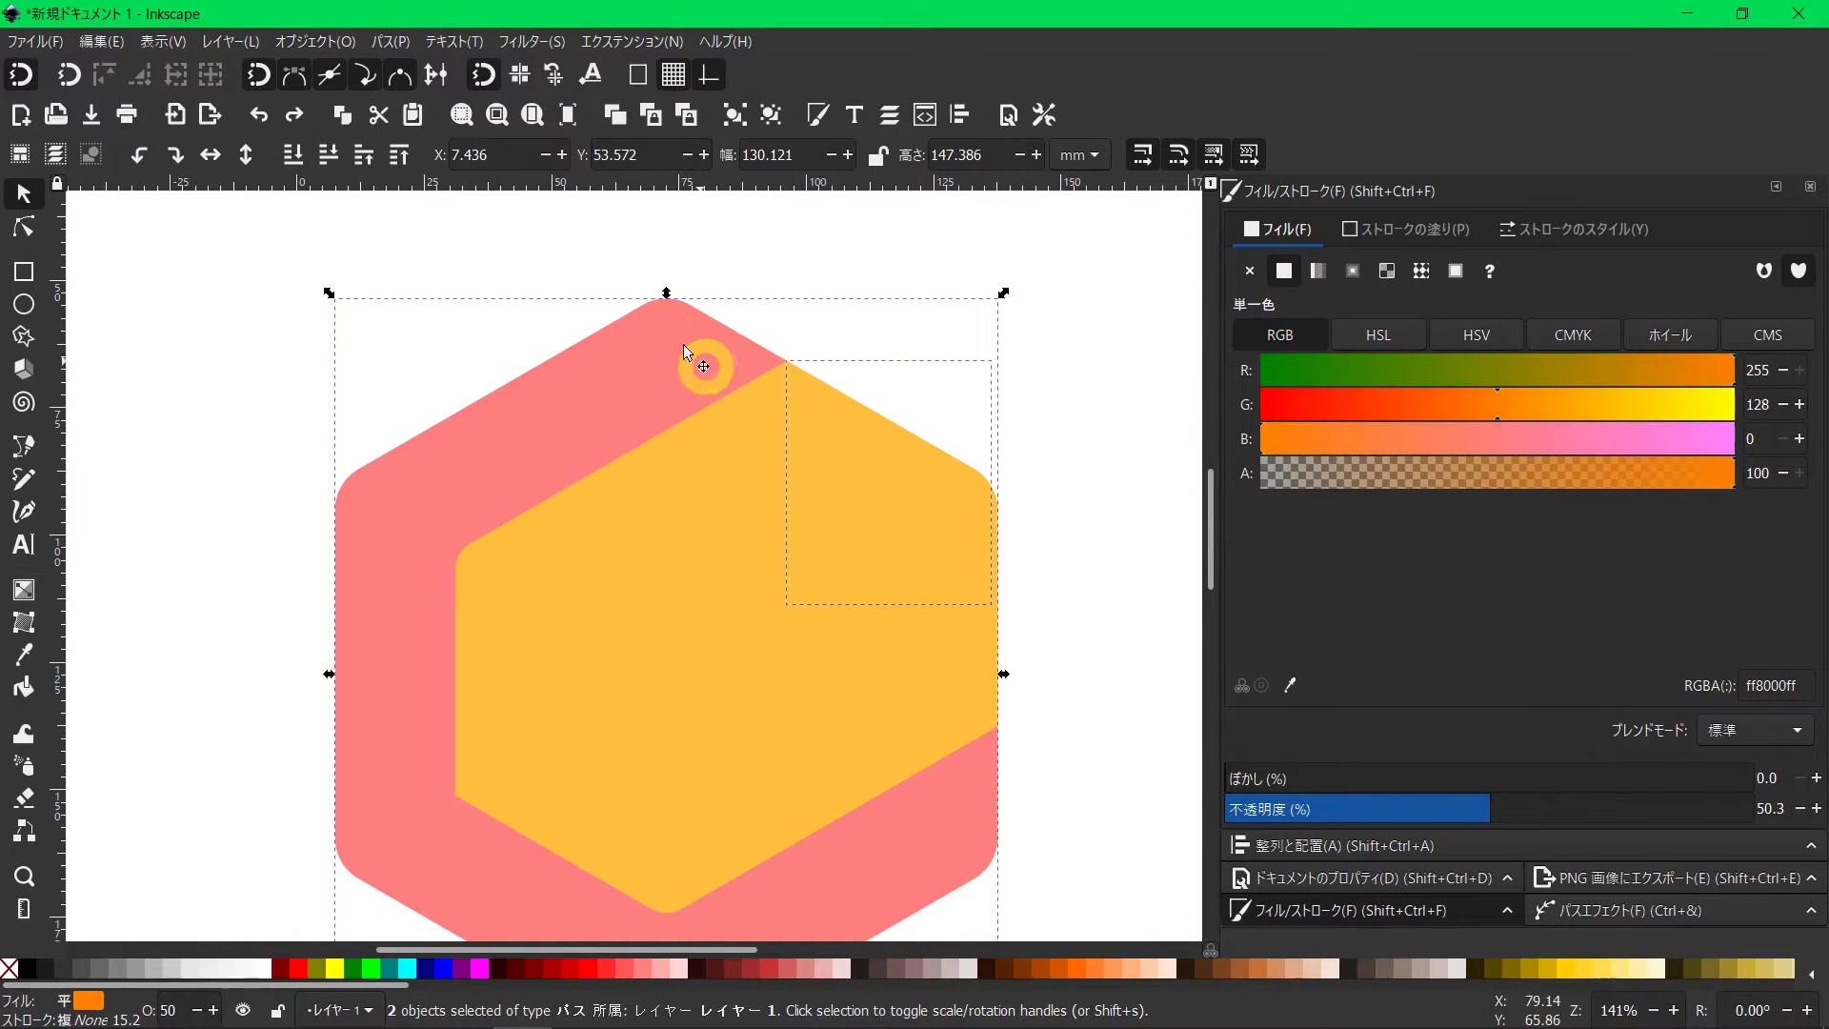
{"action": "left_click", "coordinate": [378, 71]}
{"action": "left_click", "coordinate": [378, 46]}
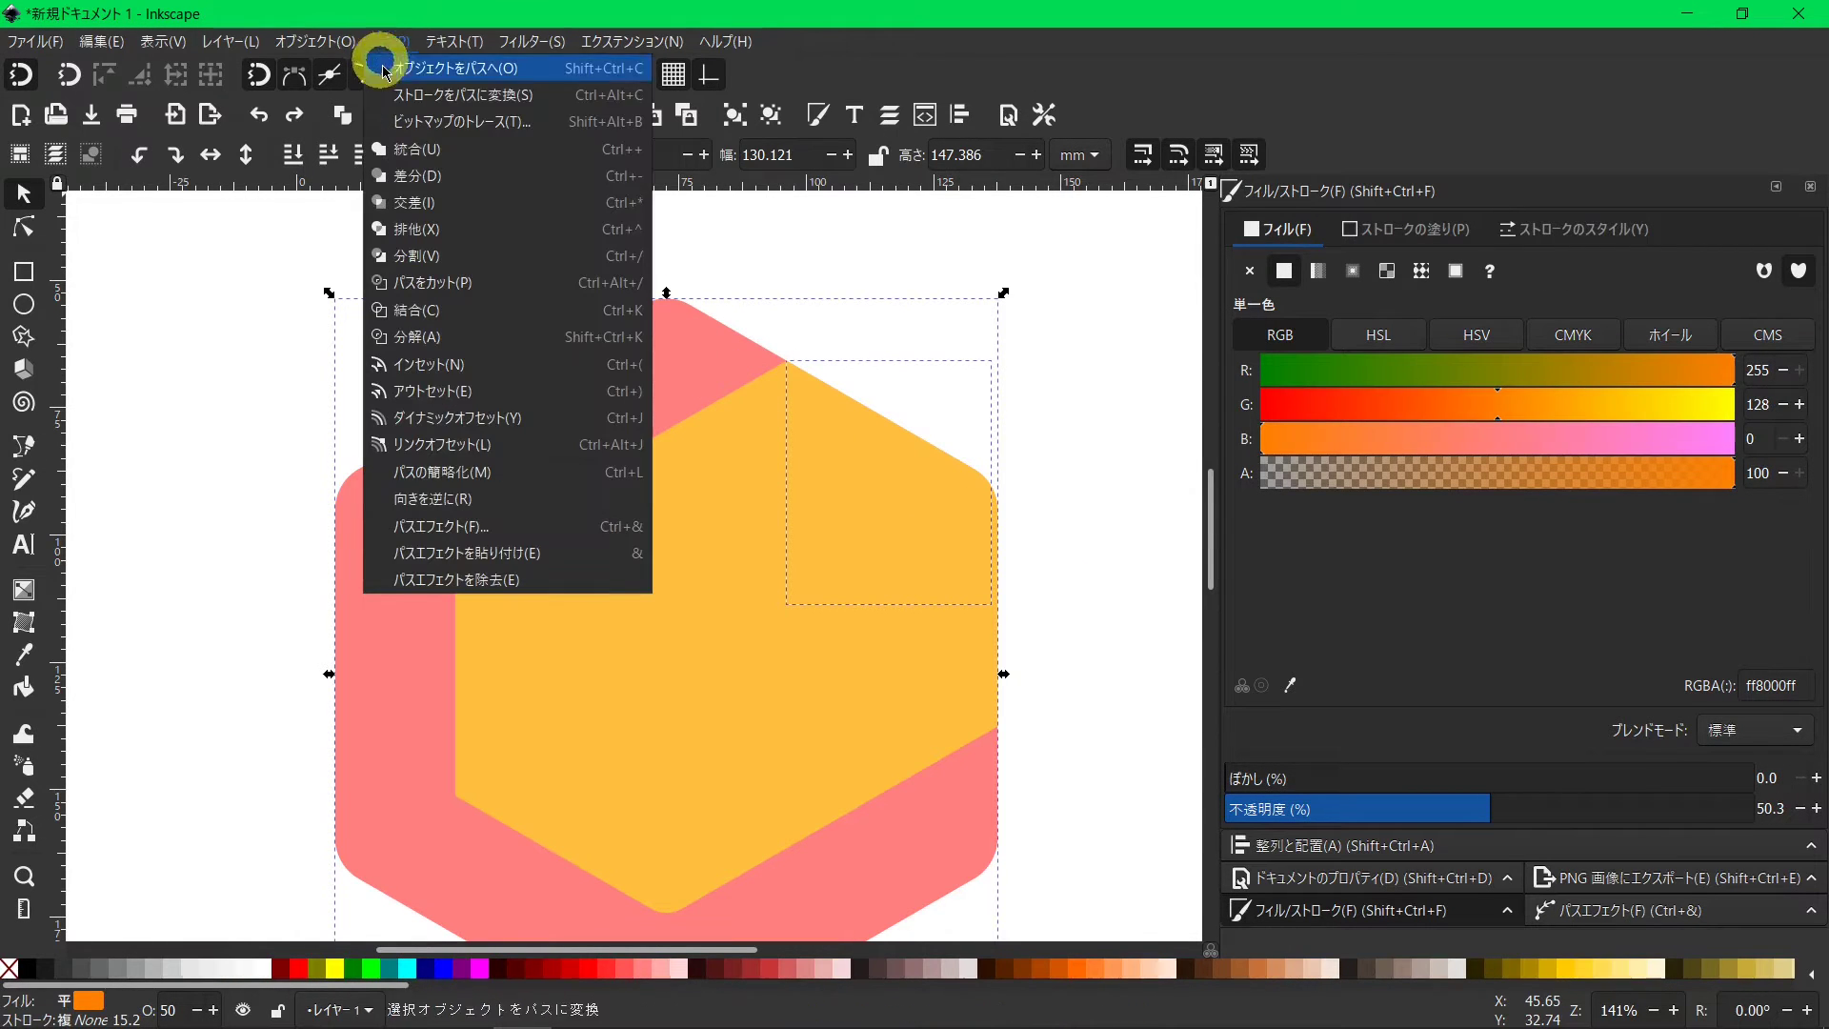
{"action": "left_click", "coordinate": [397, 178]}
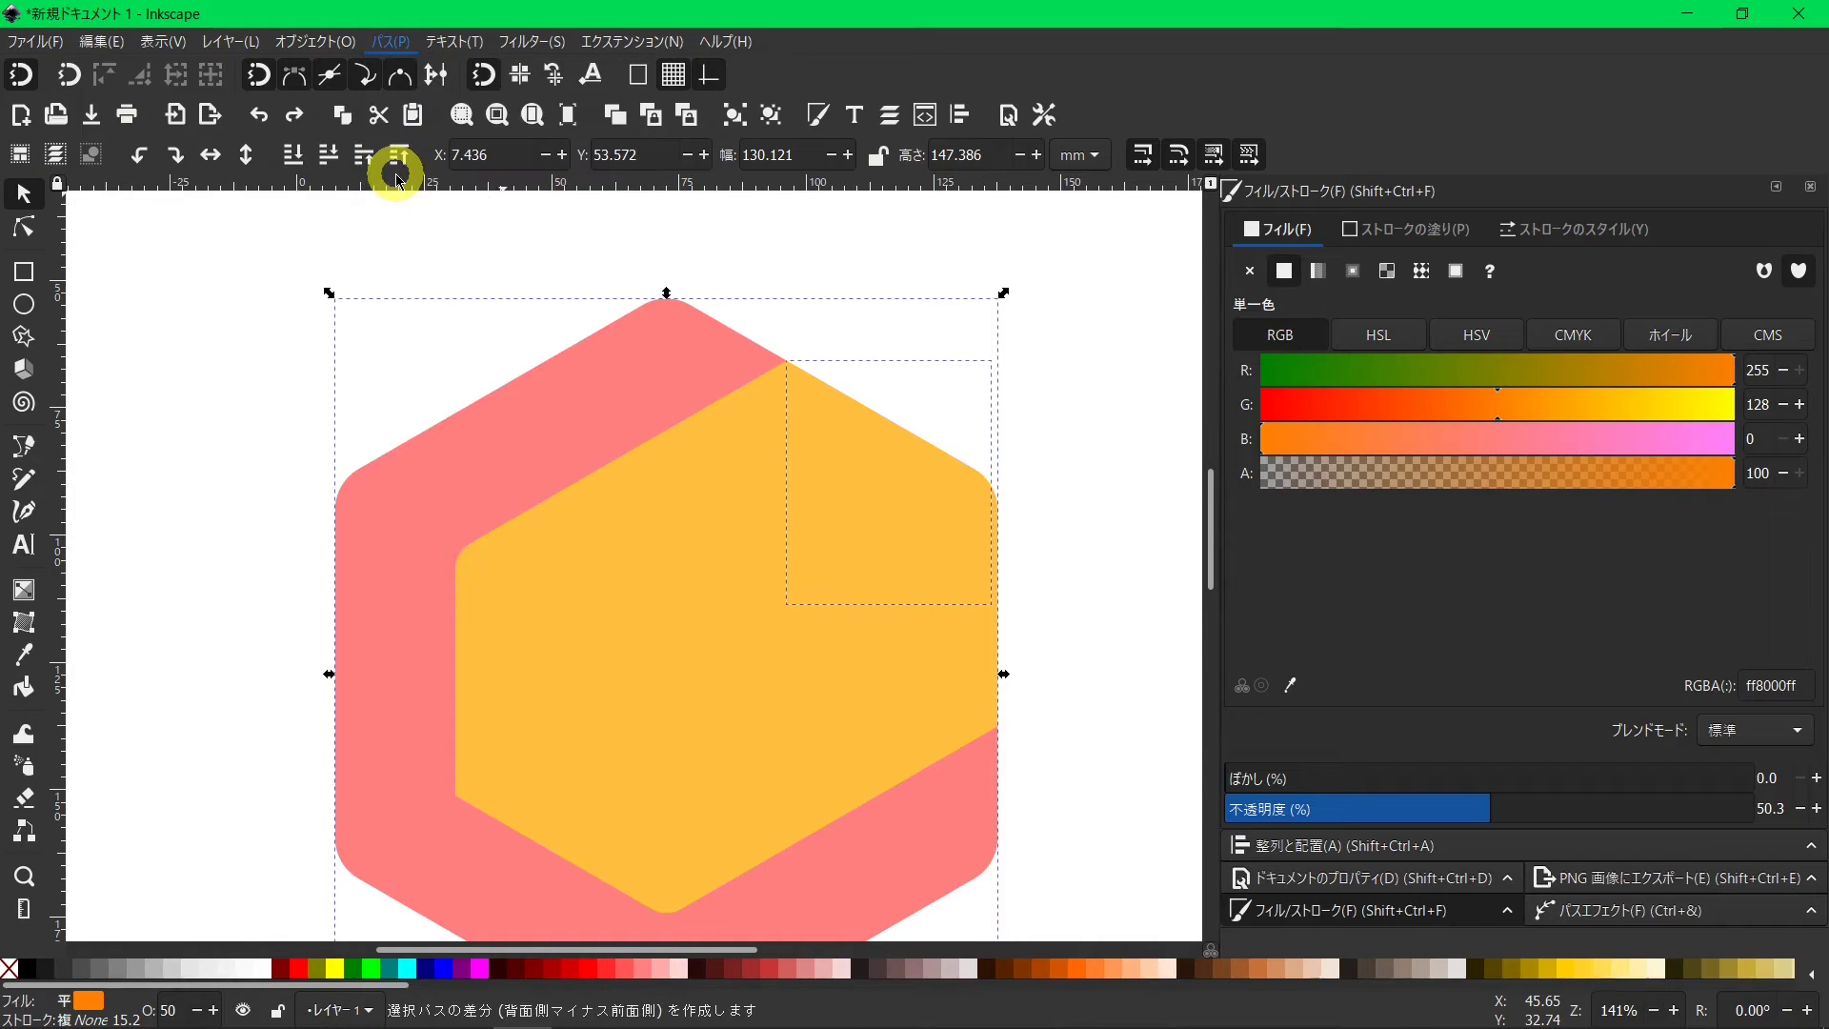
{"action": "left_click", "coordinate": [960, 585]}
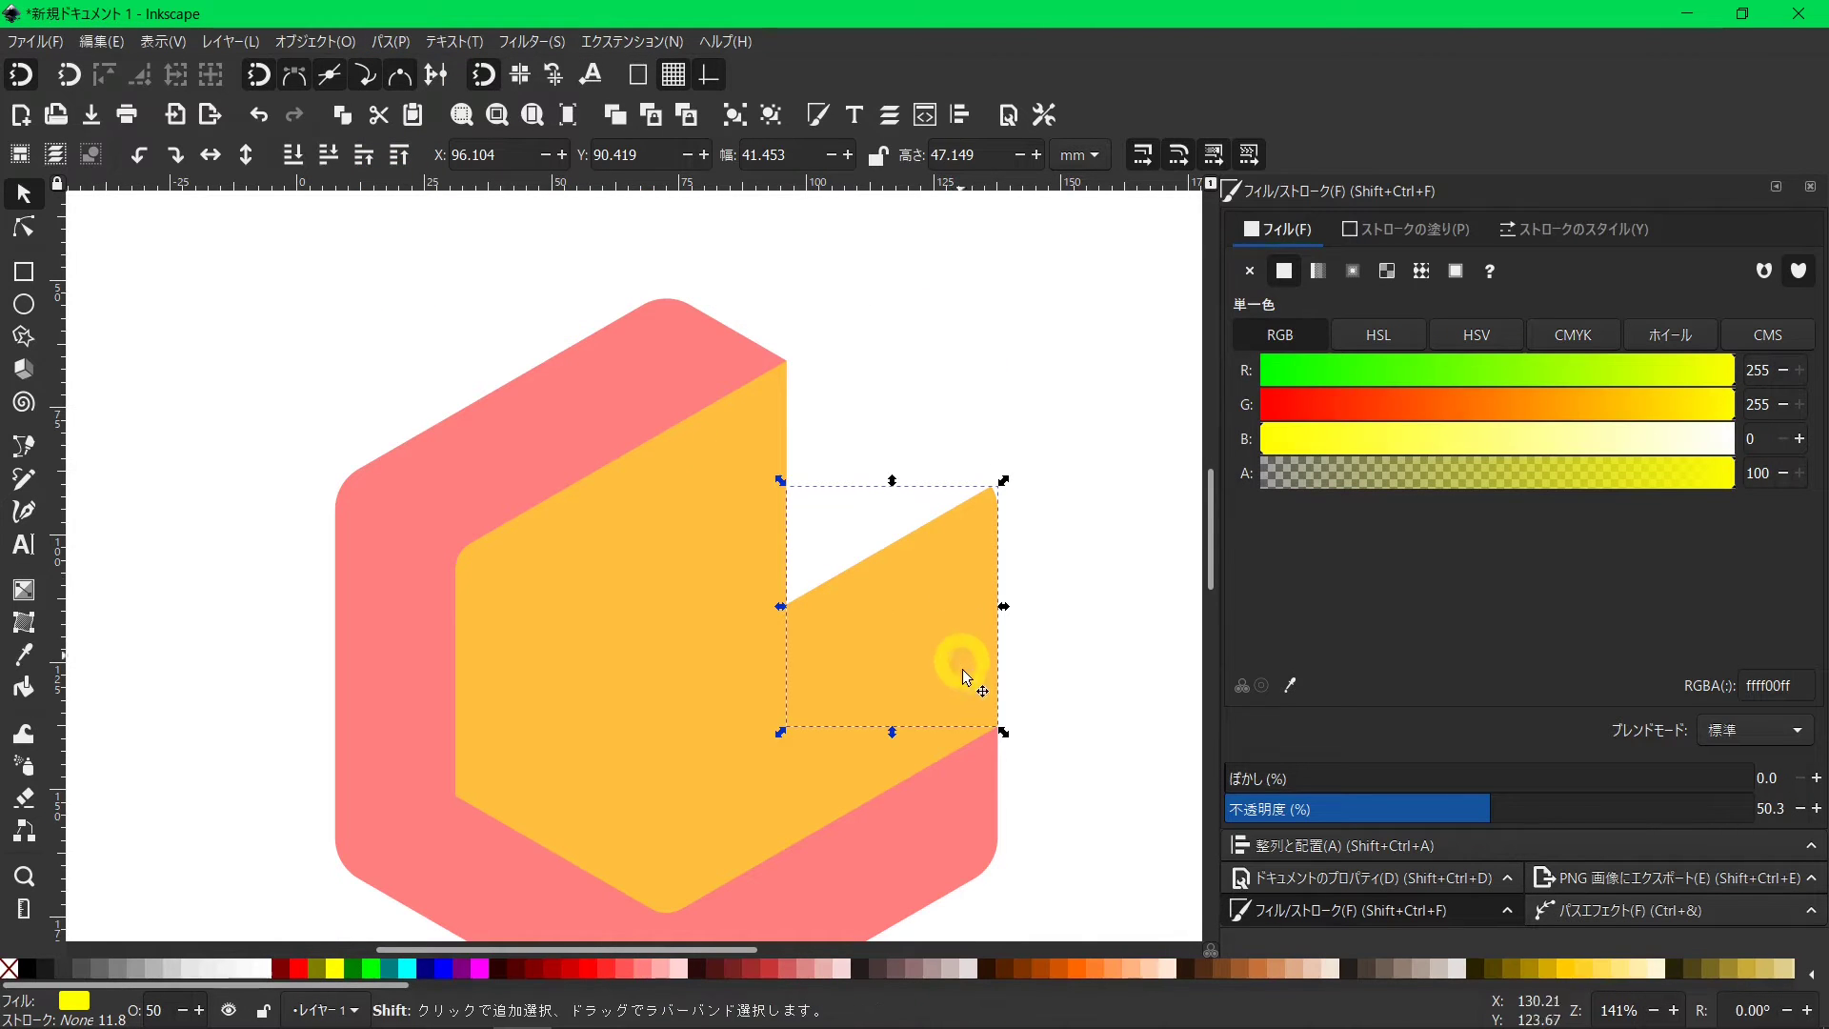
{"action": "left_click", "coordinate": [943, 798], "text": "shift"}
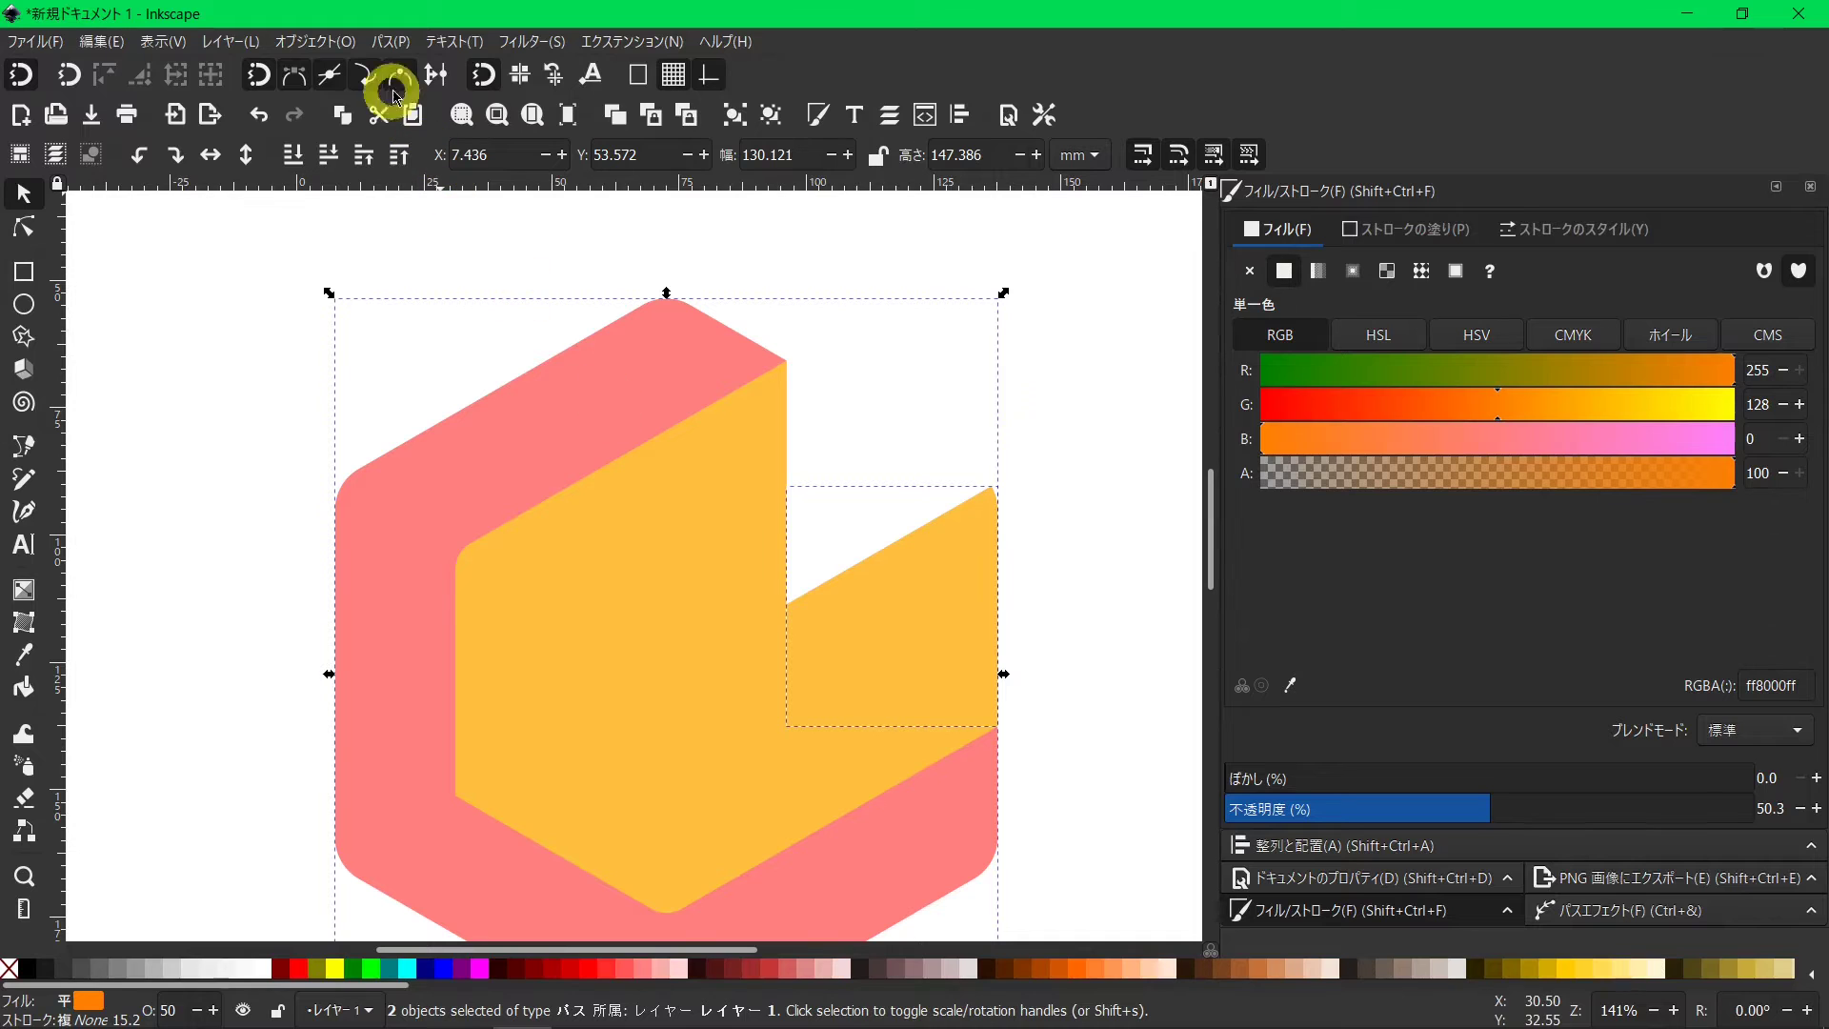
{"action": "left_click", "coordinate": [386, 43]}
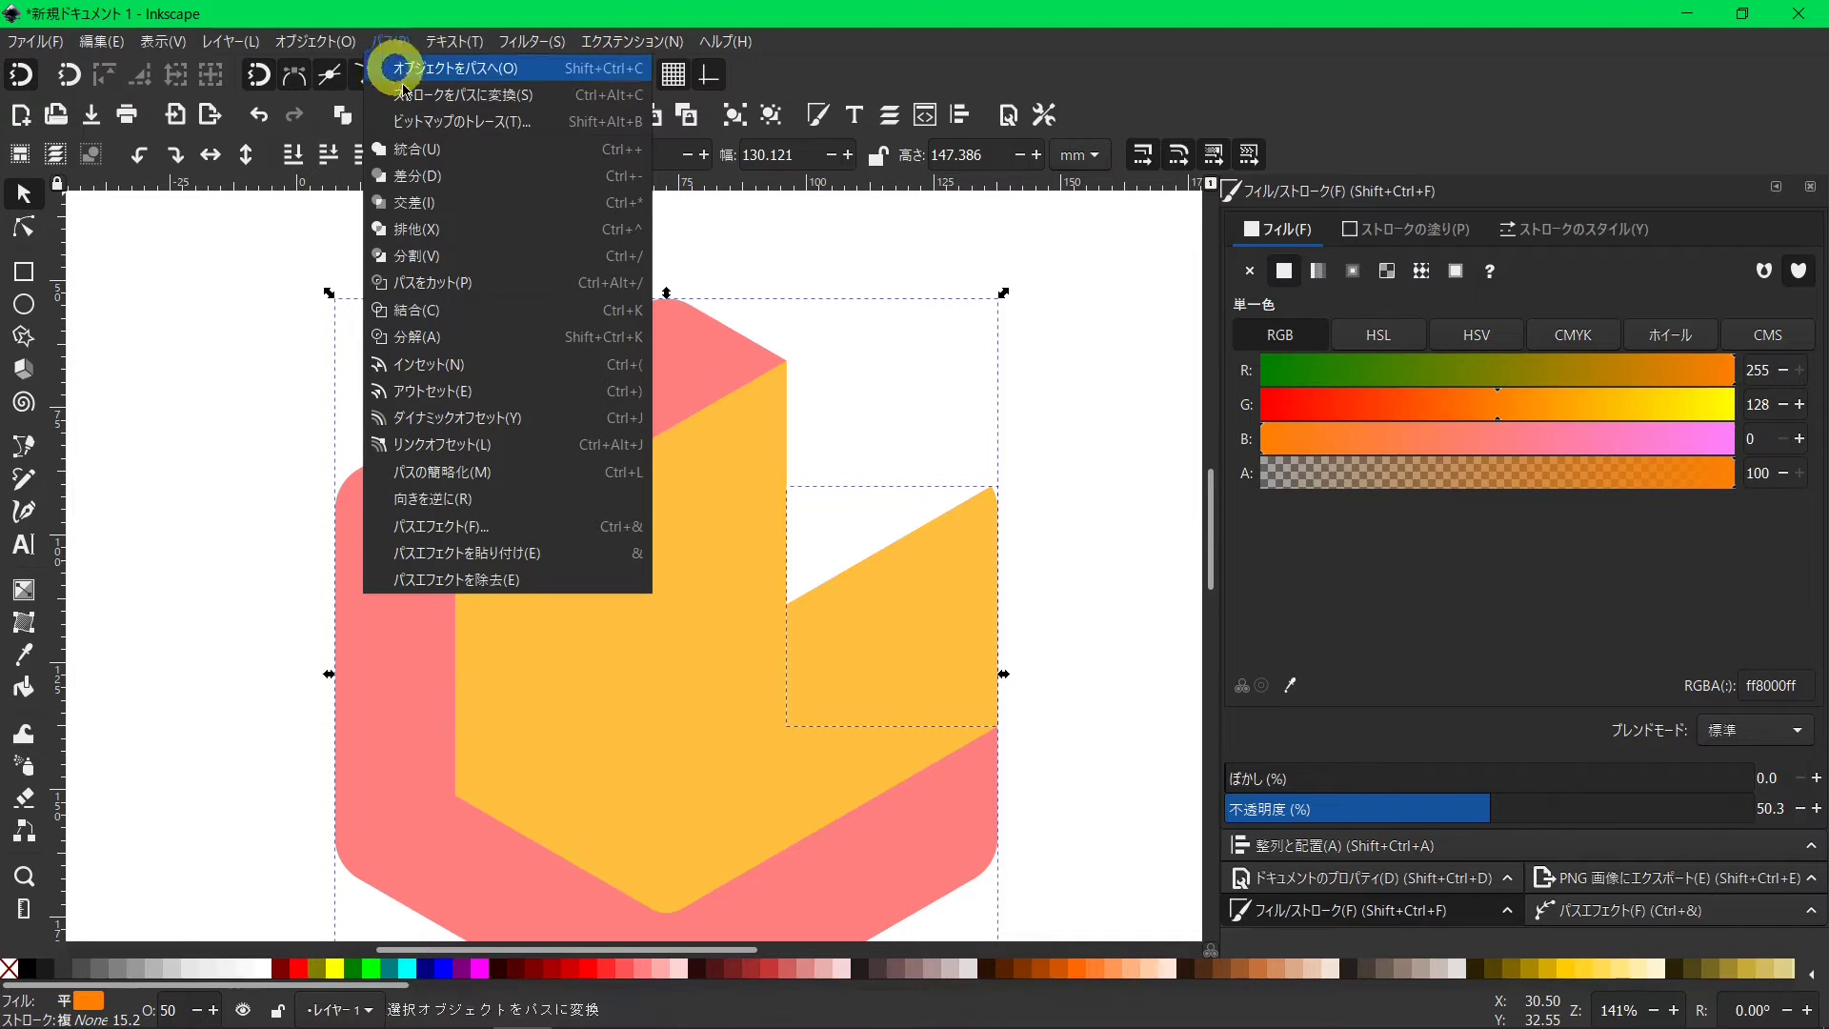
{"action": "left_click", "coordinate": [423, 178]}
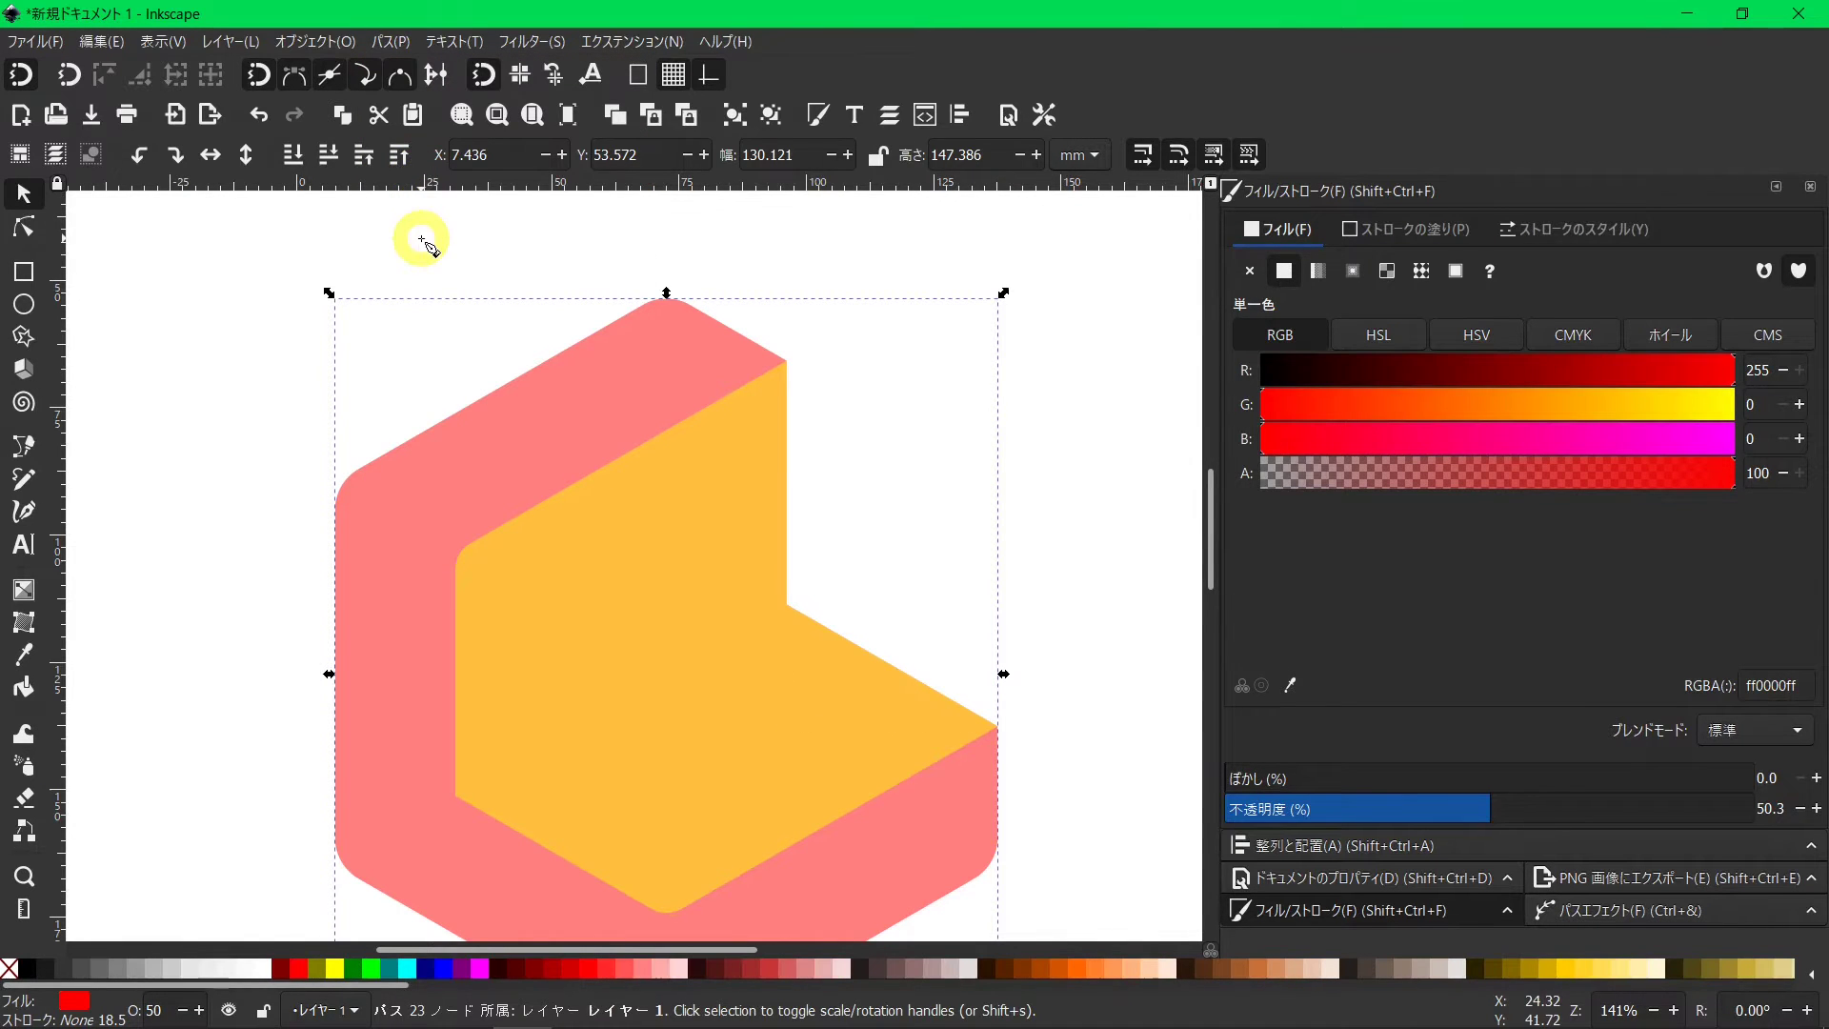
{"action": "key", "text": "b"}
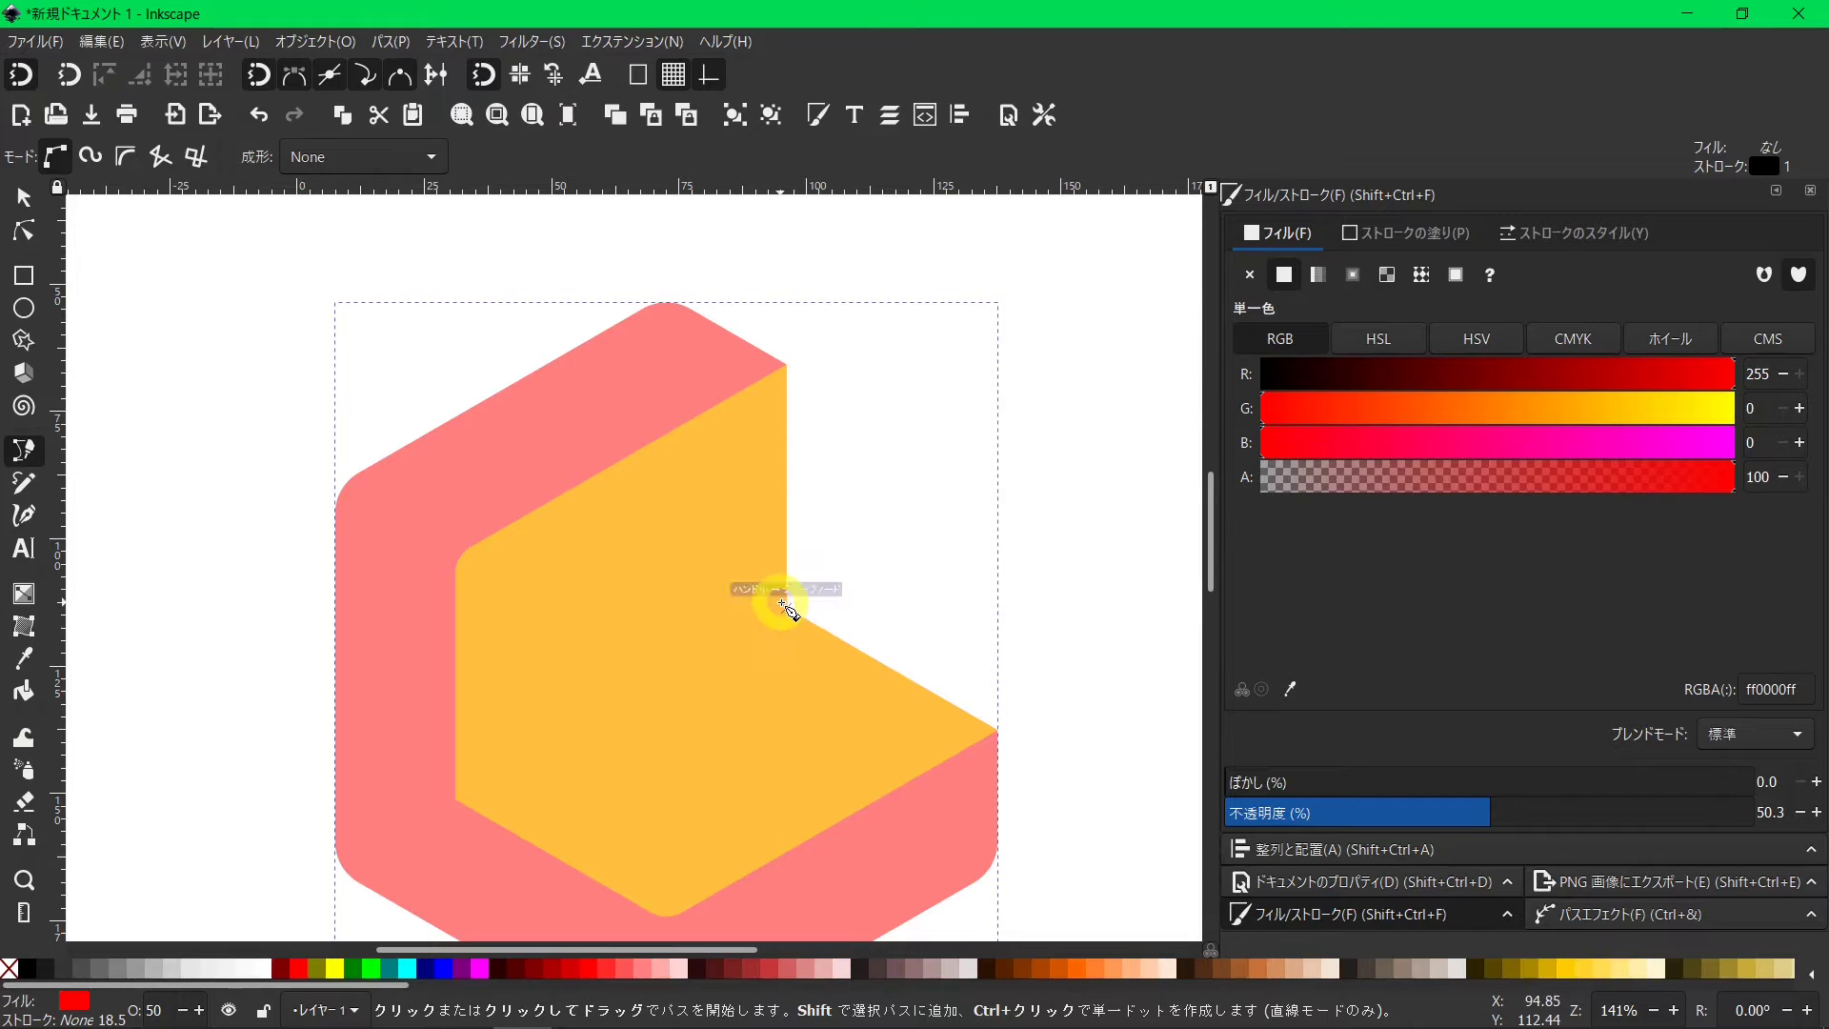
Draw a line from the L's inner corner up the vertical edge and out past the top edge.
{"action": "left_click", "coordinate": [787, 610]}
{"action": "left_click", "coordinate": [787, 609]}
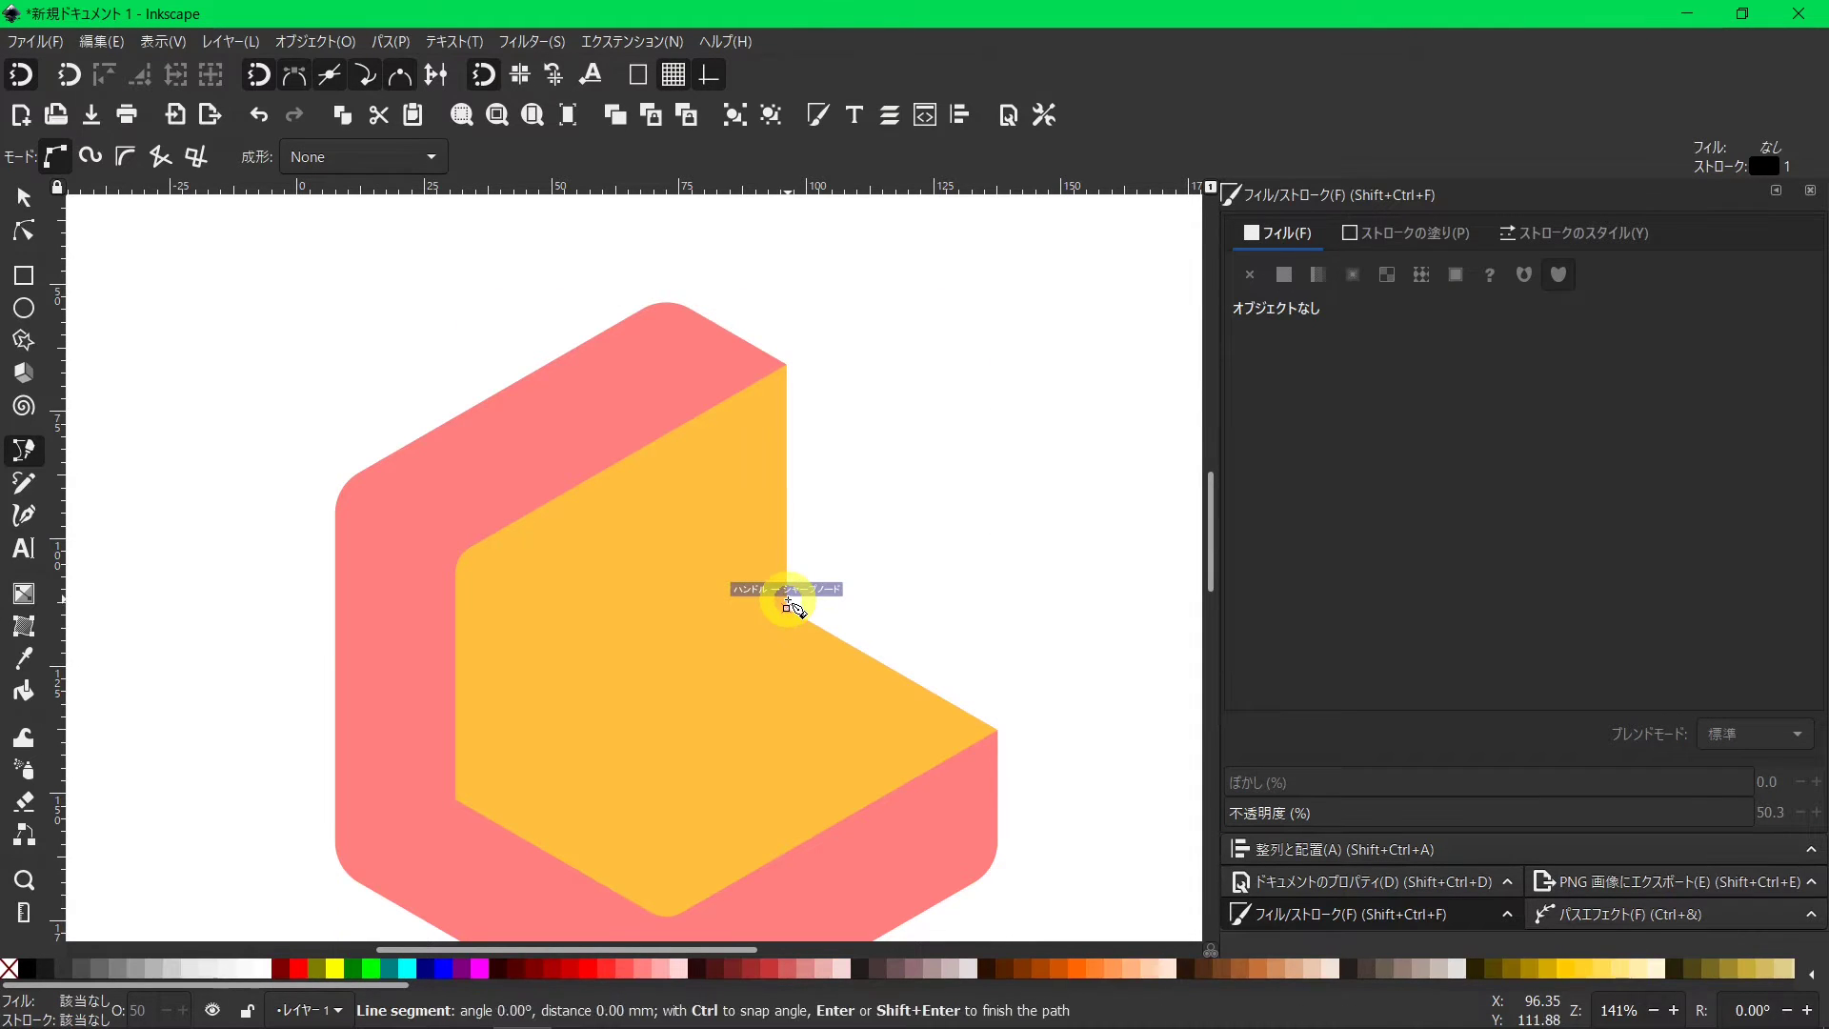
{"action": "scroll", "coordinate": [789, 368], "scroll_direction": "up", "scroll_amount": 1, "text": "ctrl"}
{"action": "left_click", "coordinate": [787, 365]}
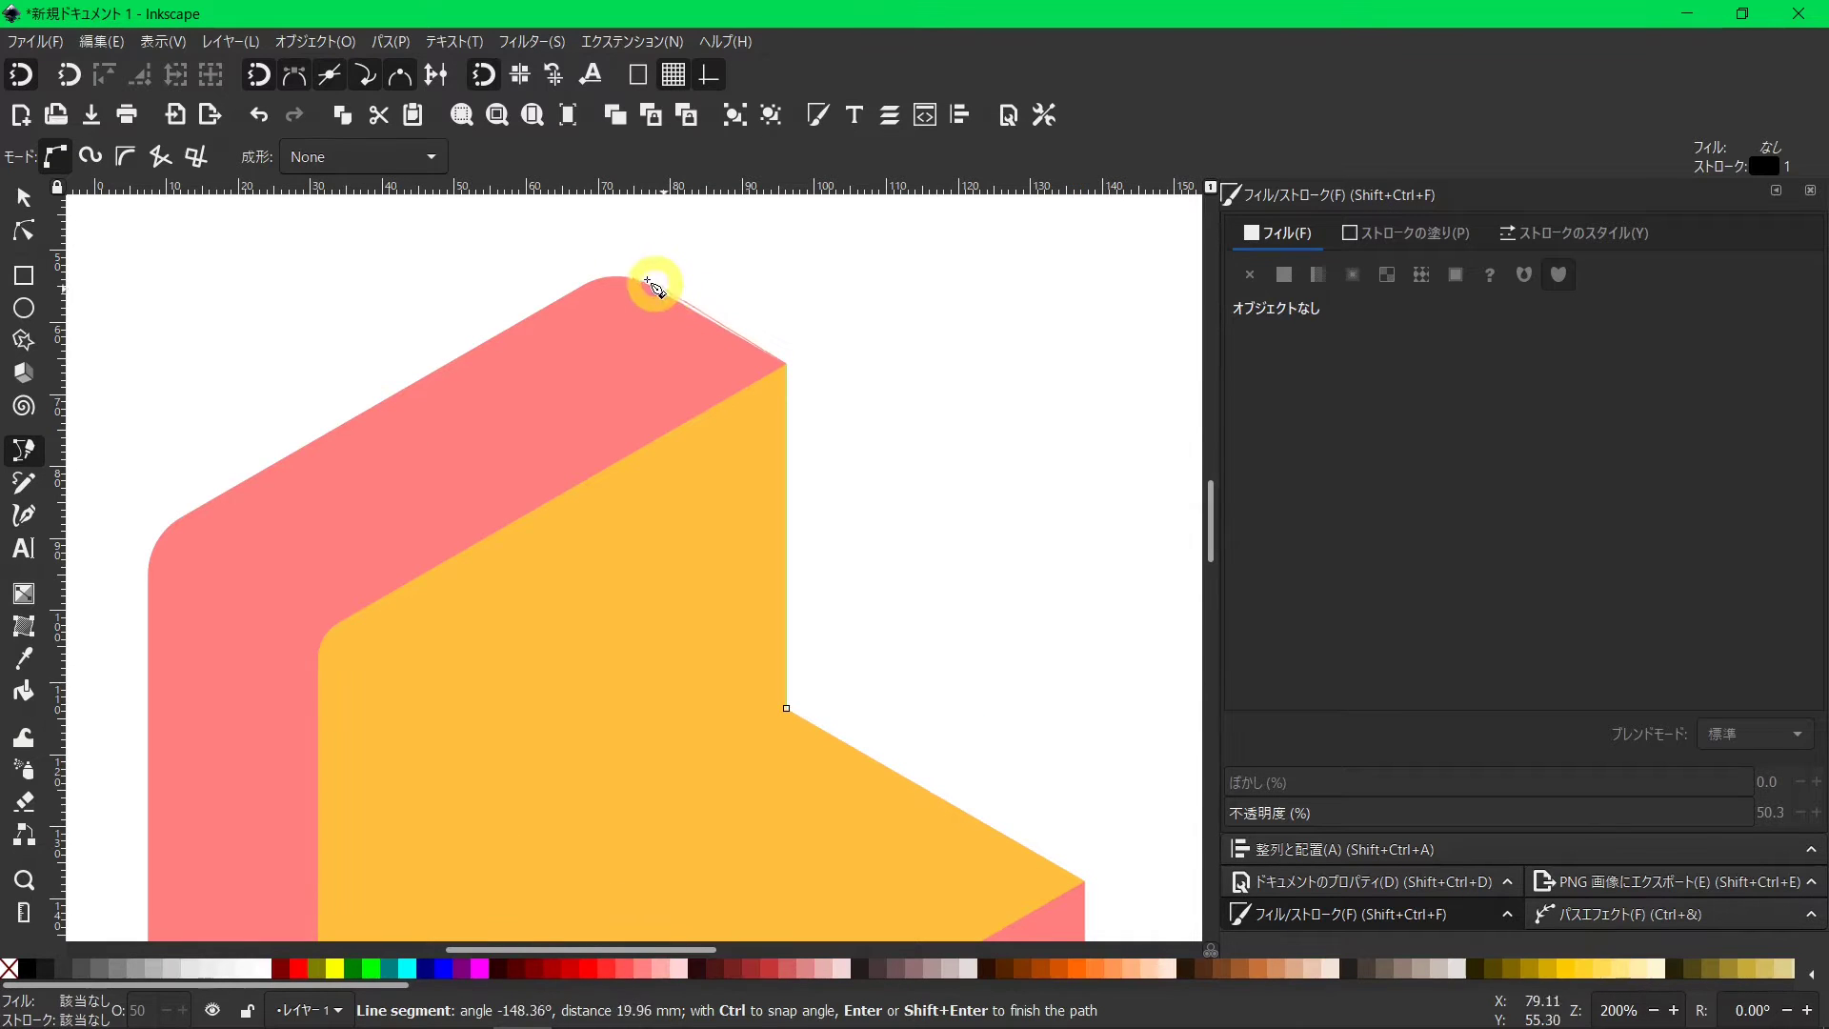
{"action": "double_click", "coordinate": [554, 227]}
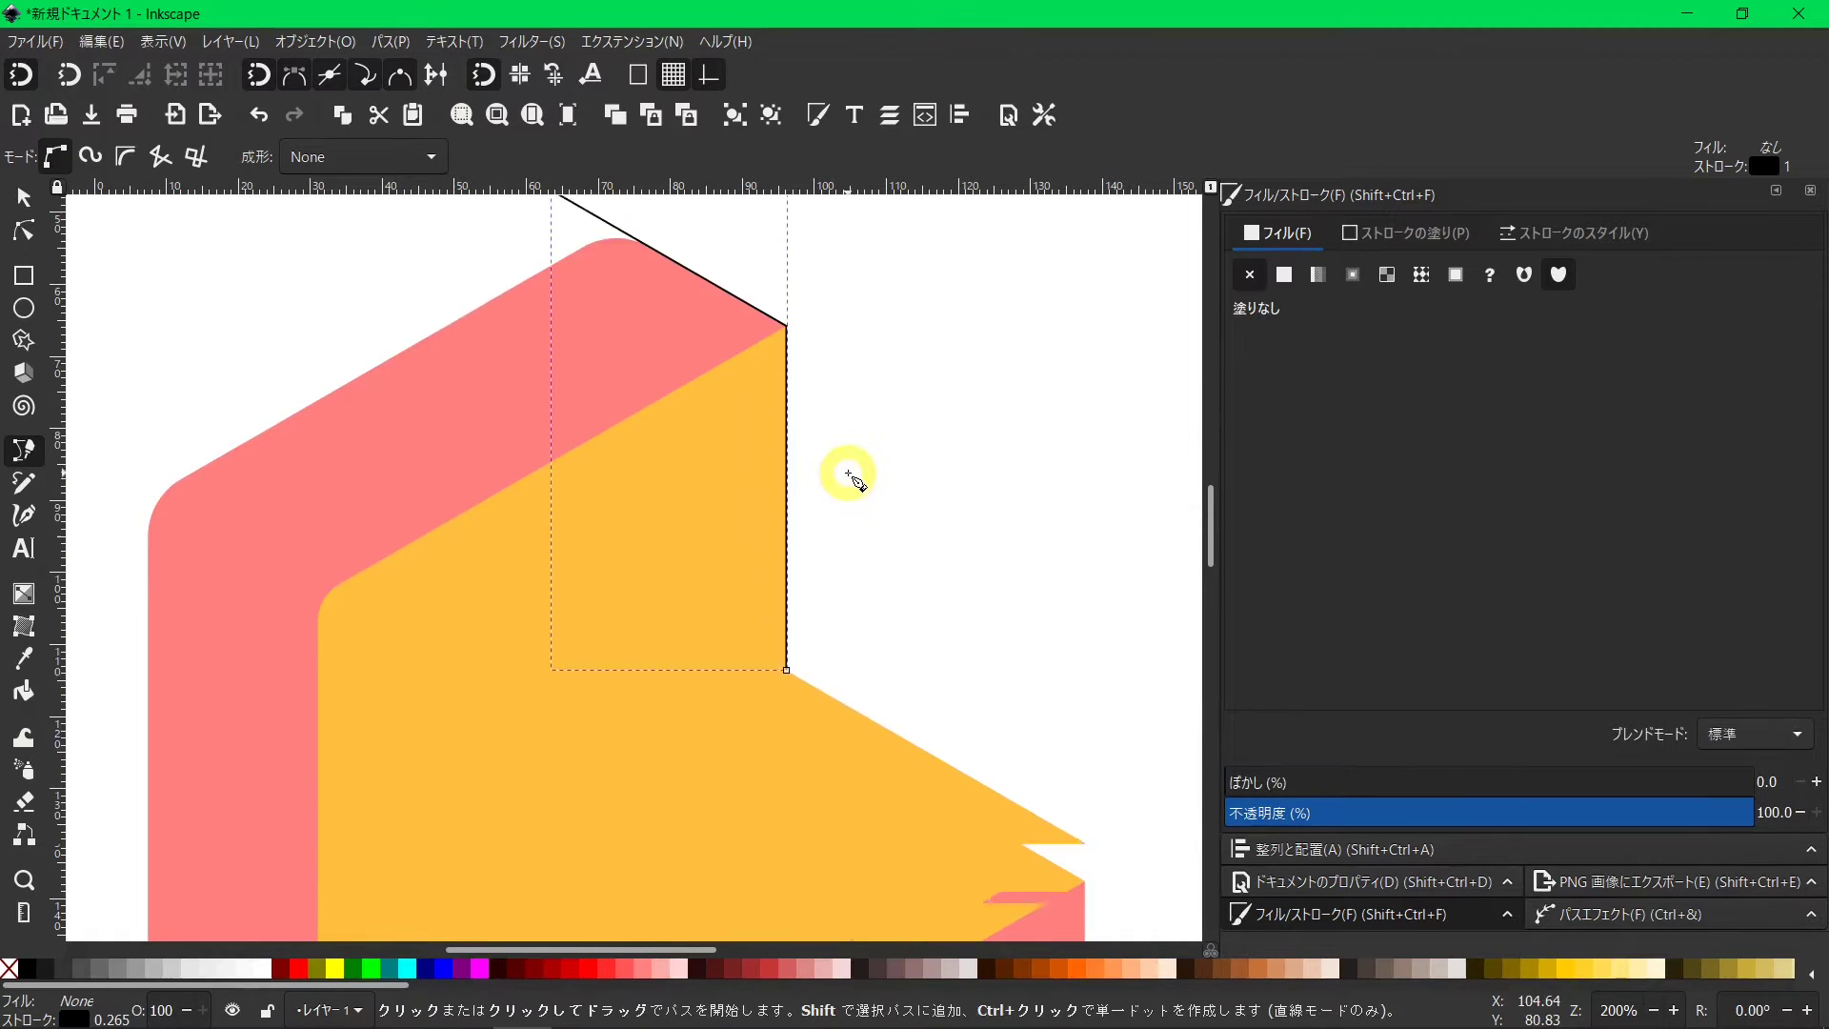
{"action": "scroll", "coordinate": [846, 467], "scroll_direction": "down", "scroll_amount": 6}
Draw a stepped line from the inner corner to the hexagon's right corner and down its side.
{"action": "left_click", "coordinate": [786, 403]}
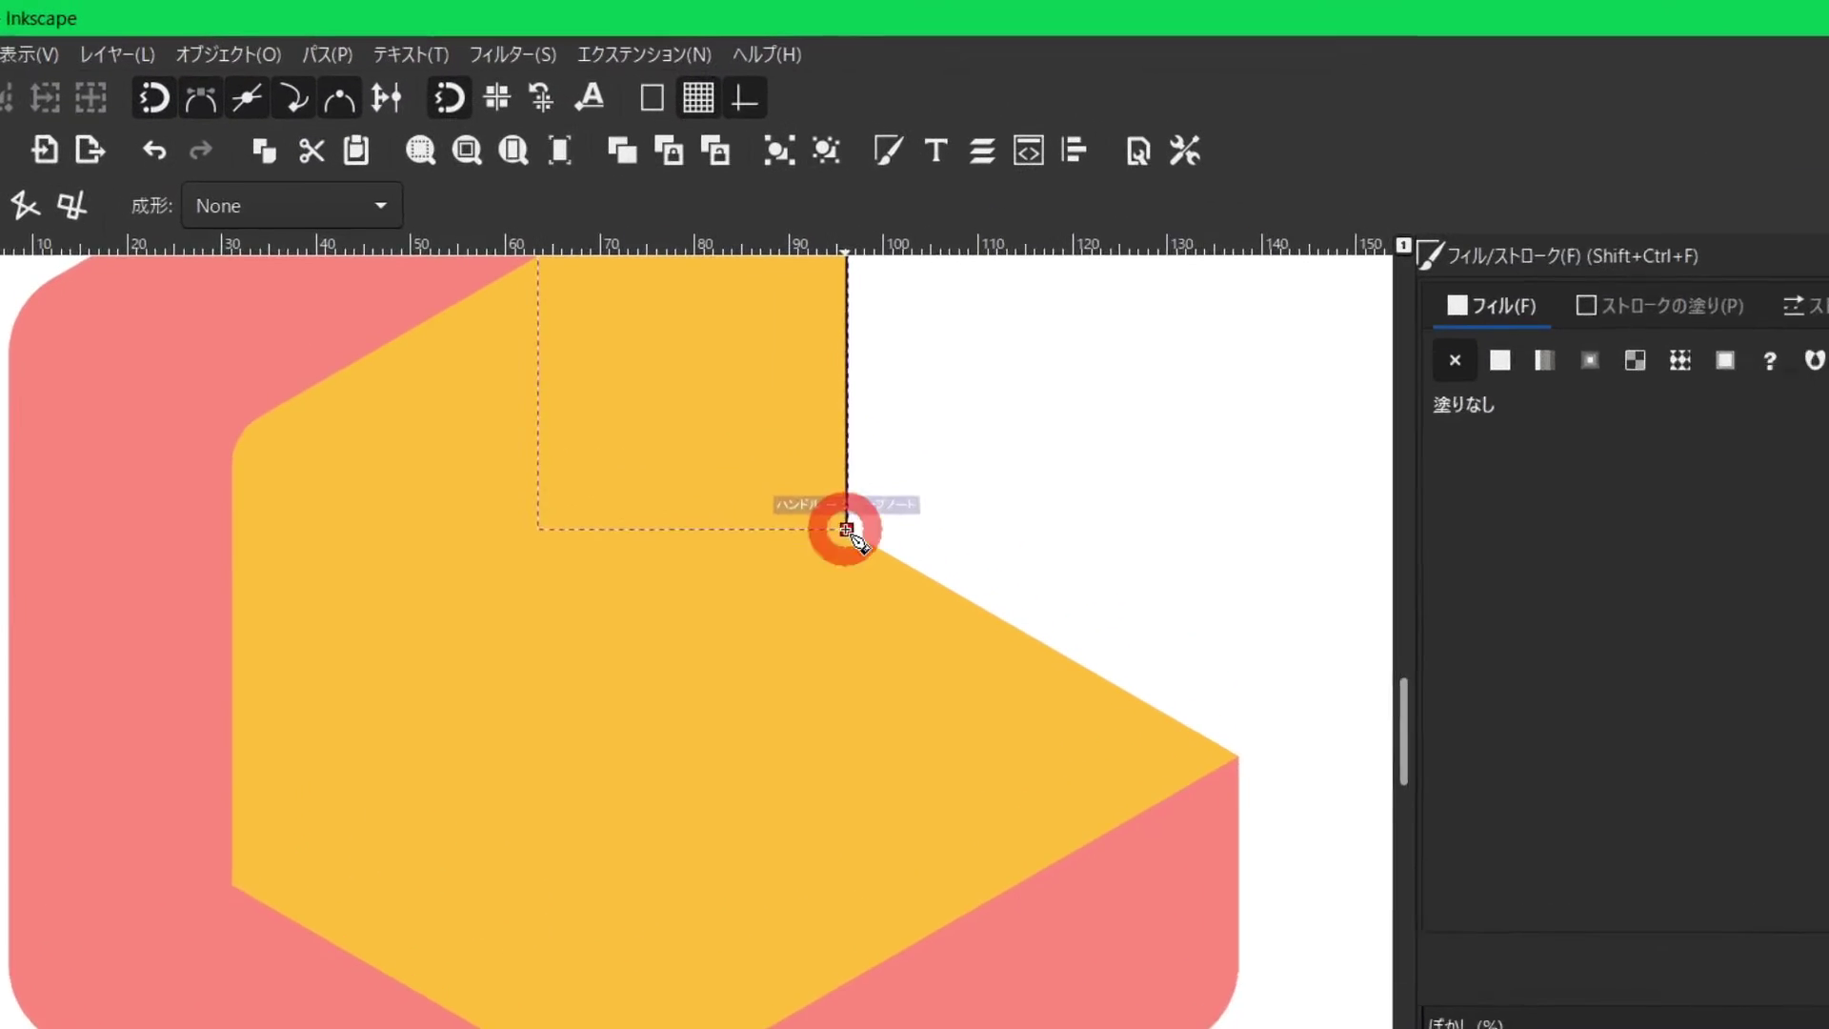
{"action": "left_click", "coordinate": [1084, 577]}
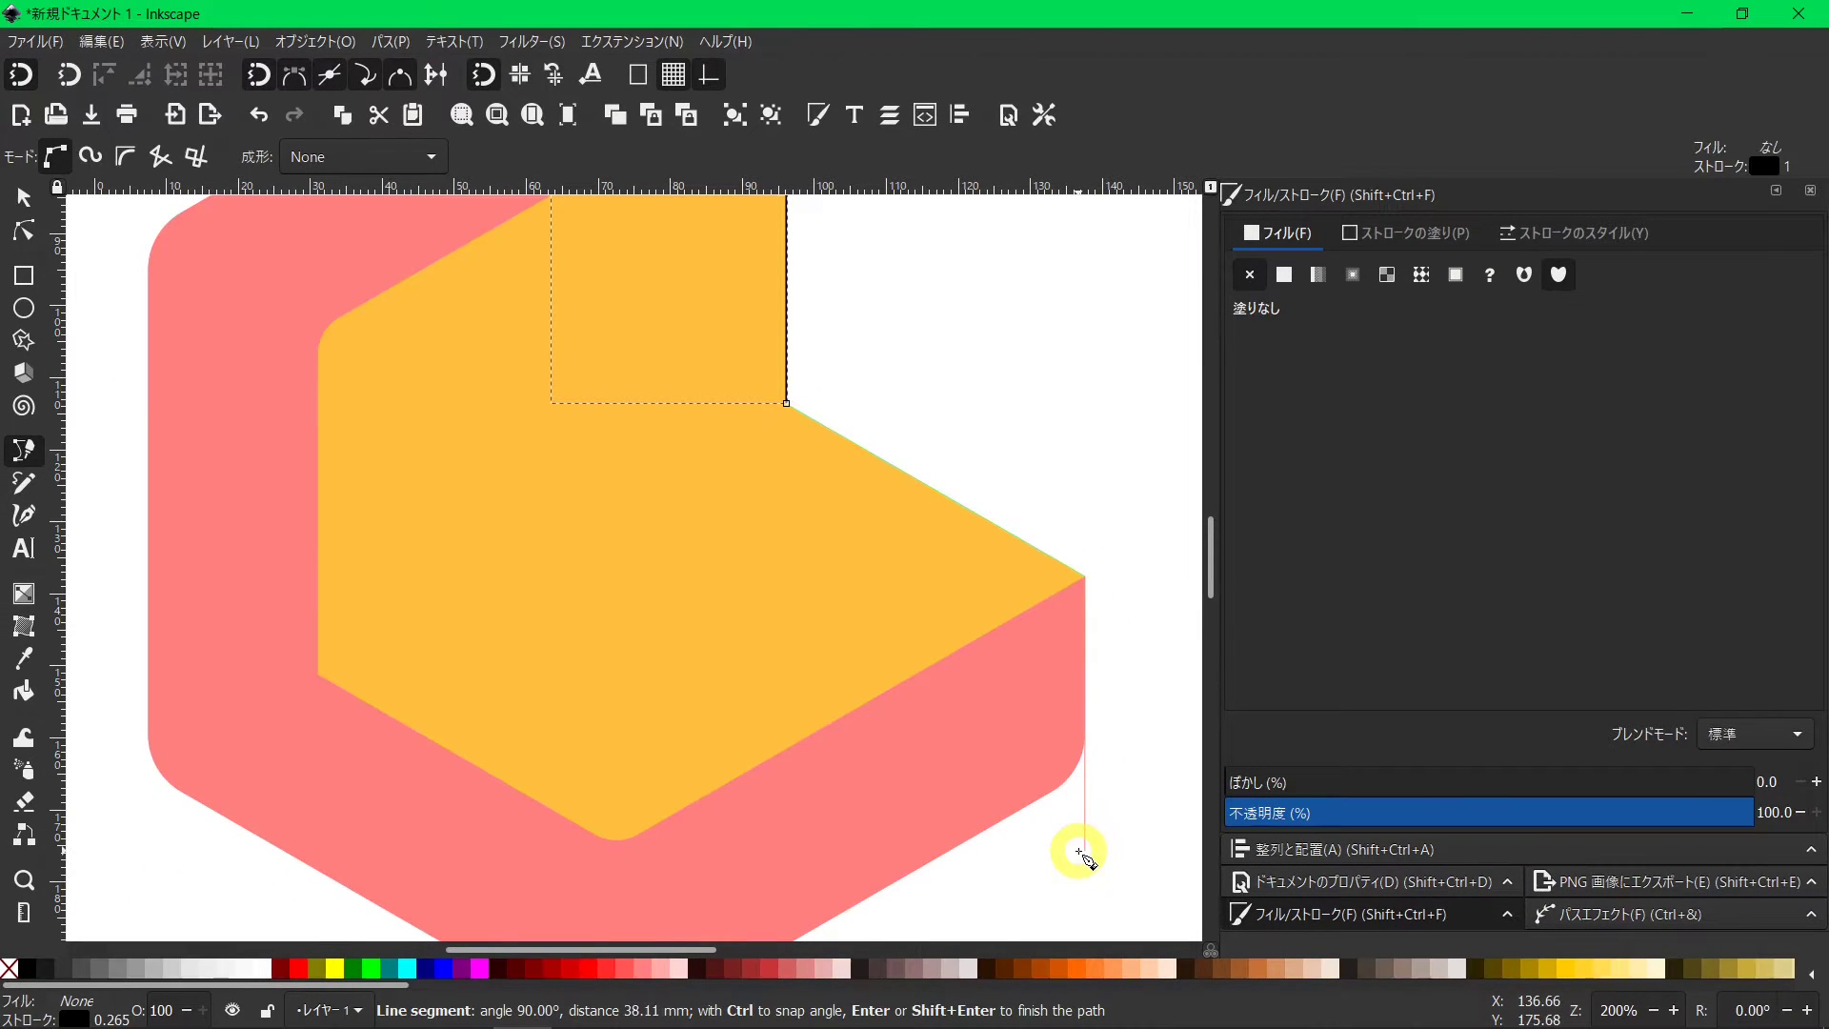
{"action": "double_click", "coordinate": [1080, 850]}
{"action": "left_click", "coordinate": [24, 196]}
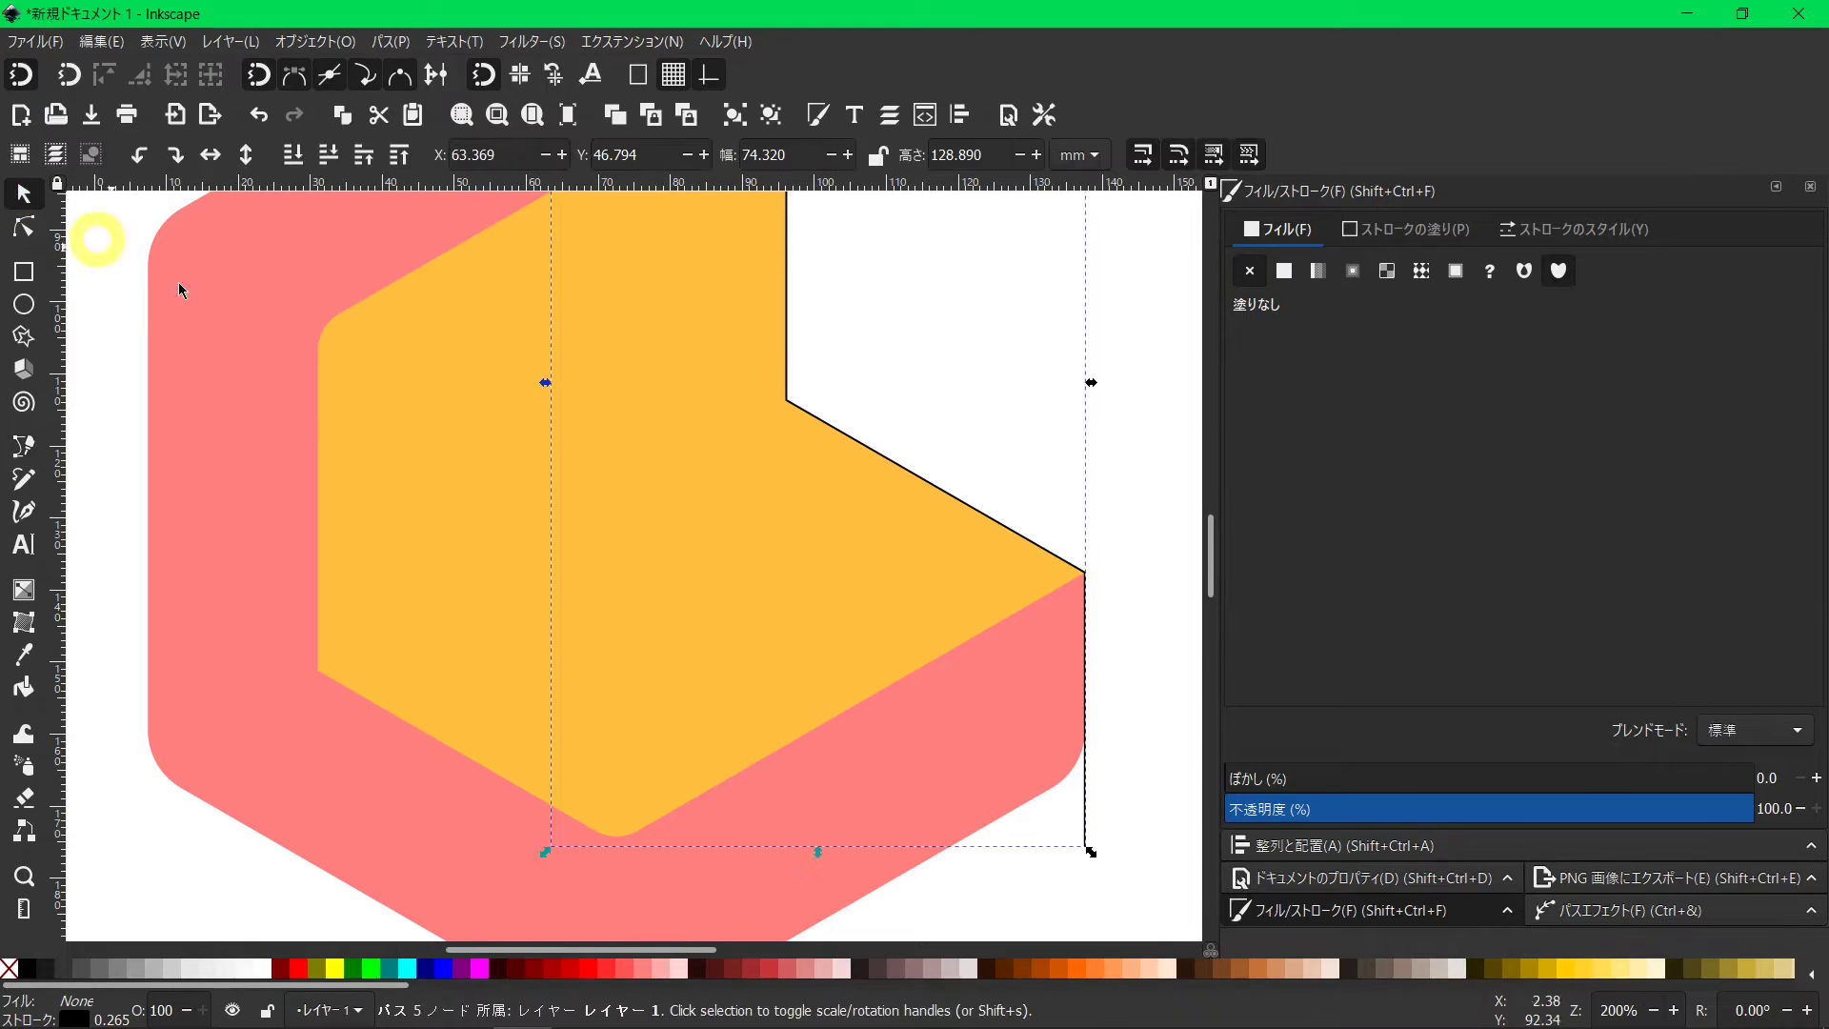
{"action": "scroll", "coordinate": [837, 392], "scroll_direction": "down", "scroll_amount": 2, "text": "ctrl"}
{"action": "scroll", "coordinate": [837, 392], "scroll_direction": "up", "scroll_amount": 2}
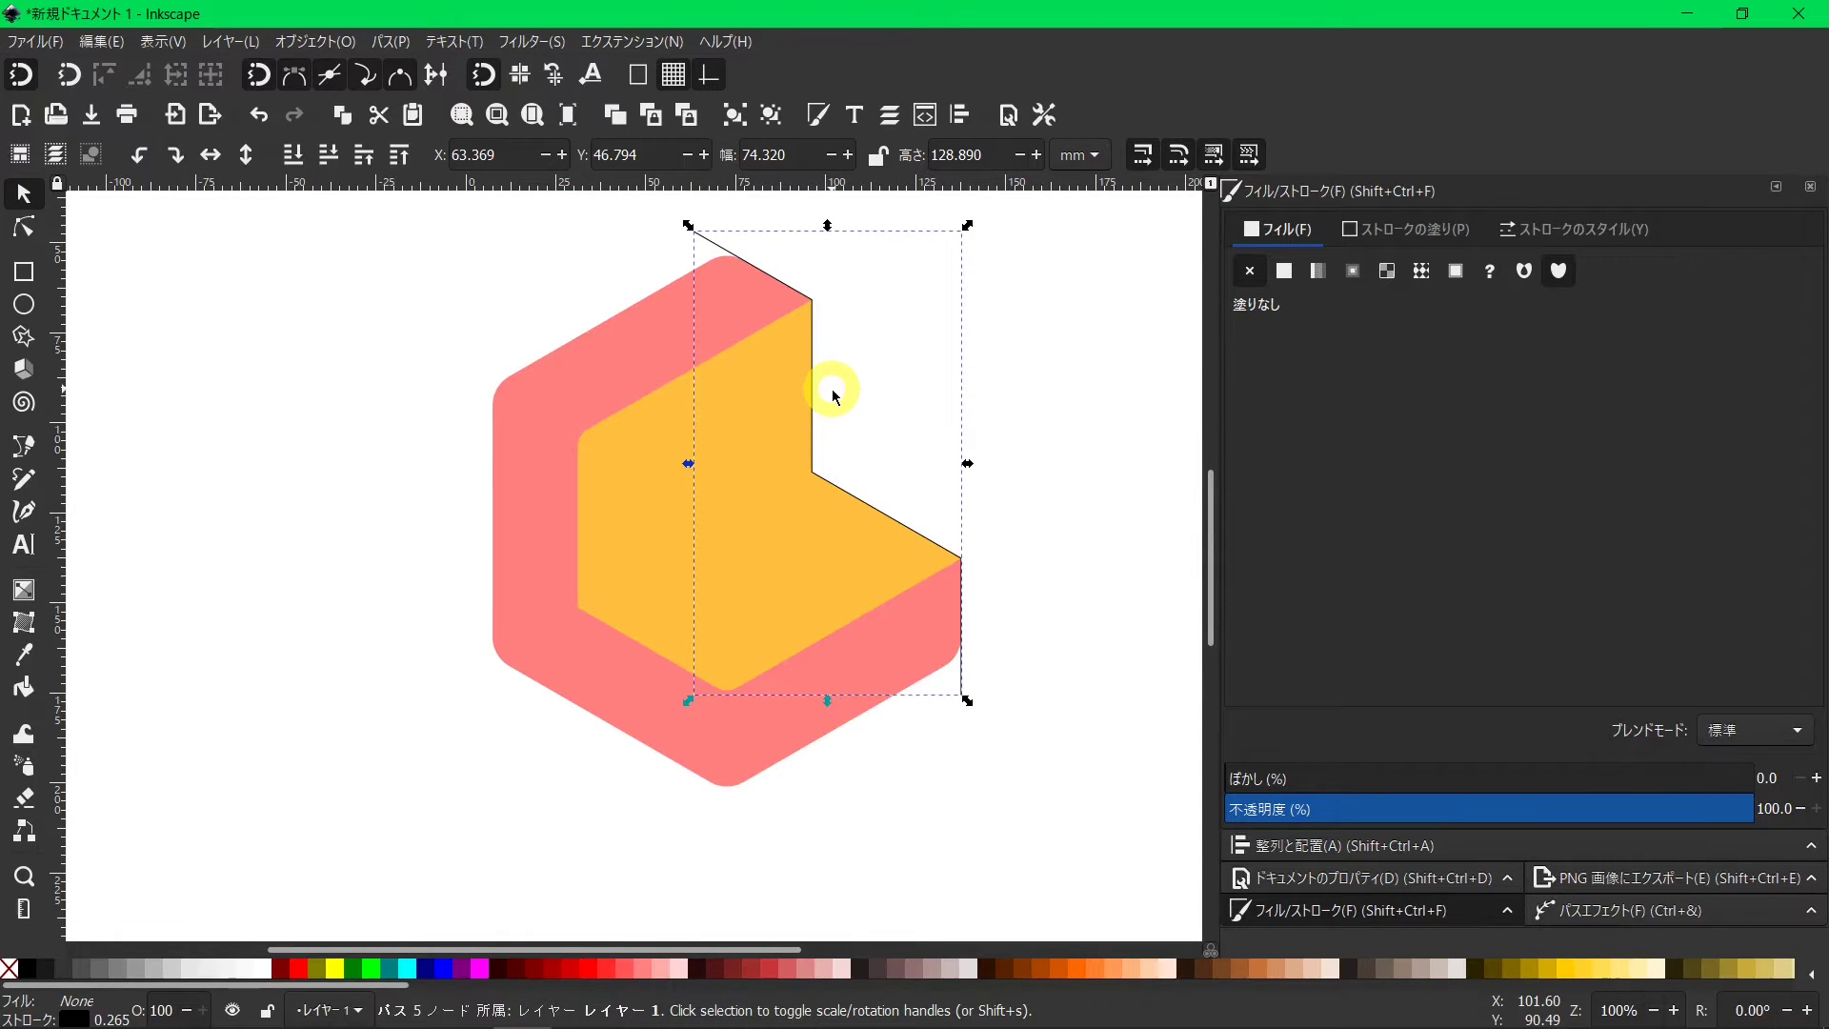
Duplicate the stepped line and align the copy with the face's left inner edge.
{"action": "scroll", "coordinate": [832, 389], "scroll_direction": "up", "scroll_amount": 1}
{"action": "key", "text": "ctrl"}
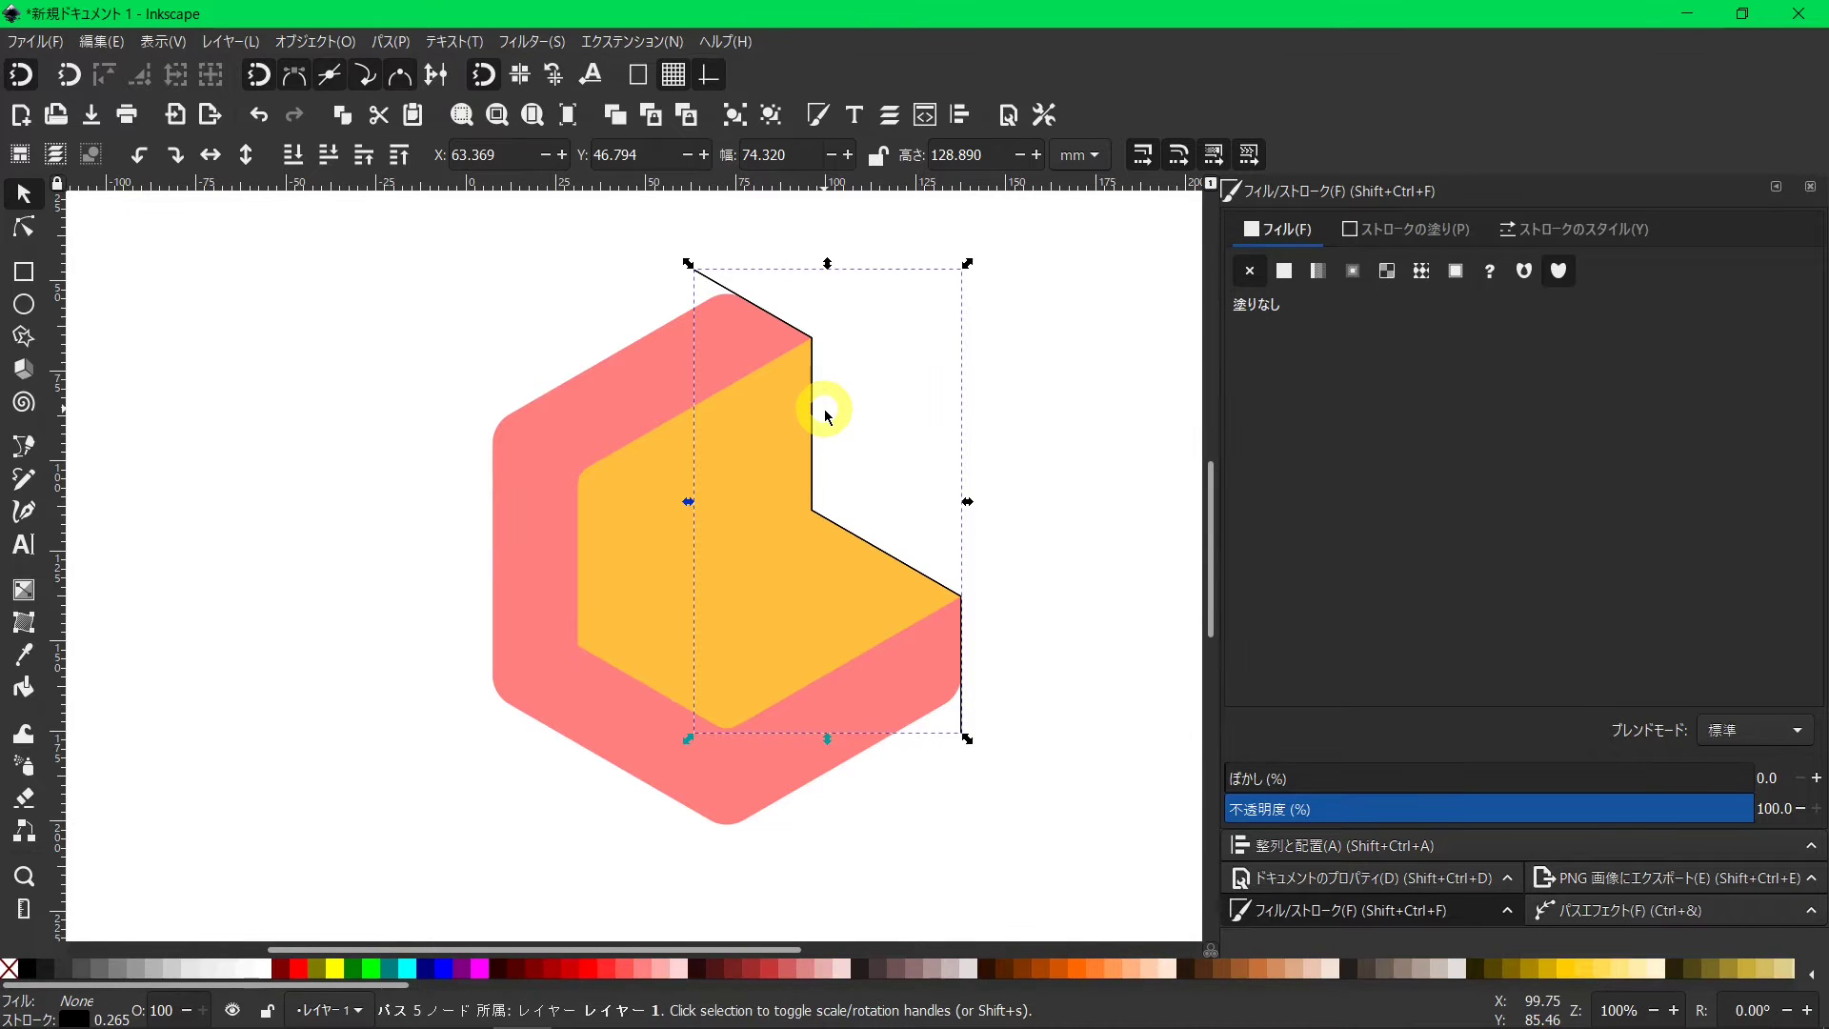
{"action": "left_click_drag", "start_coordinate": [824, 409], "coordinate": [596, 546]}
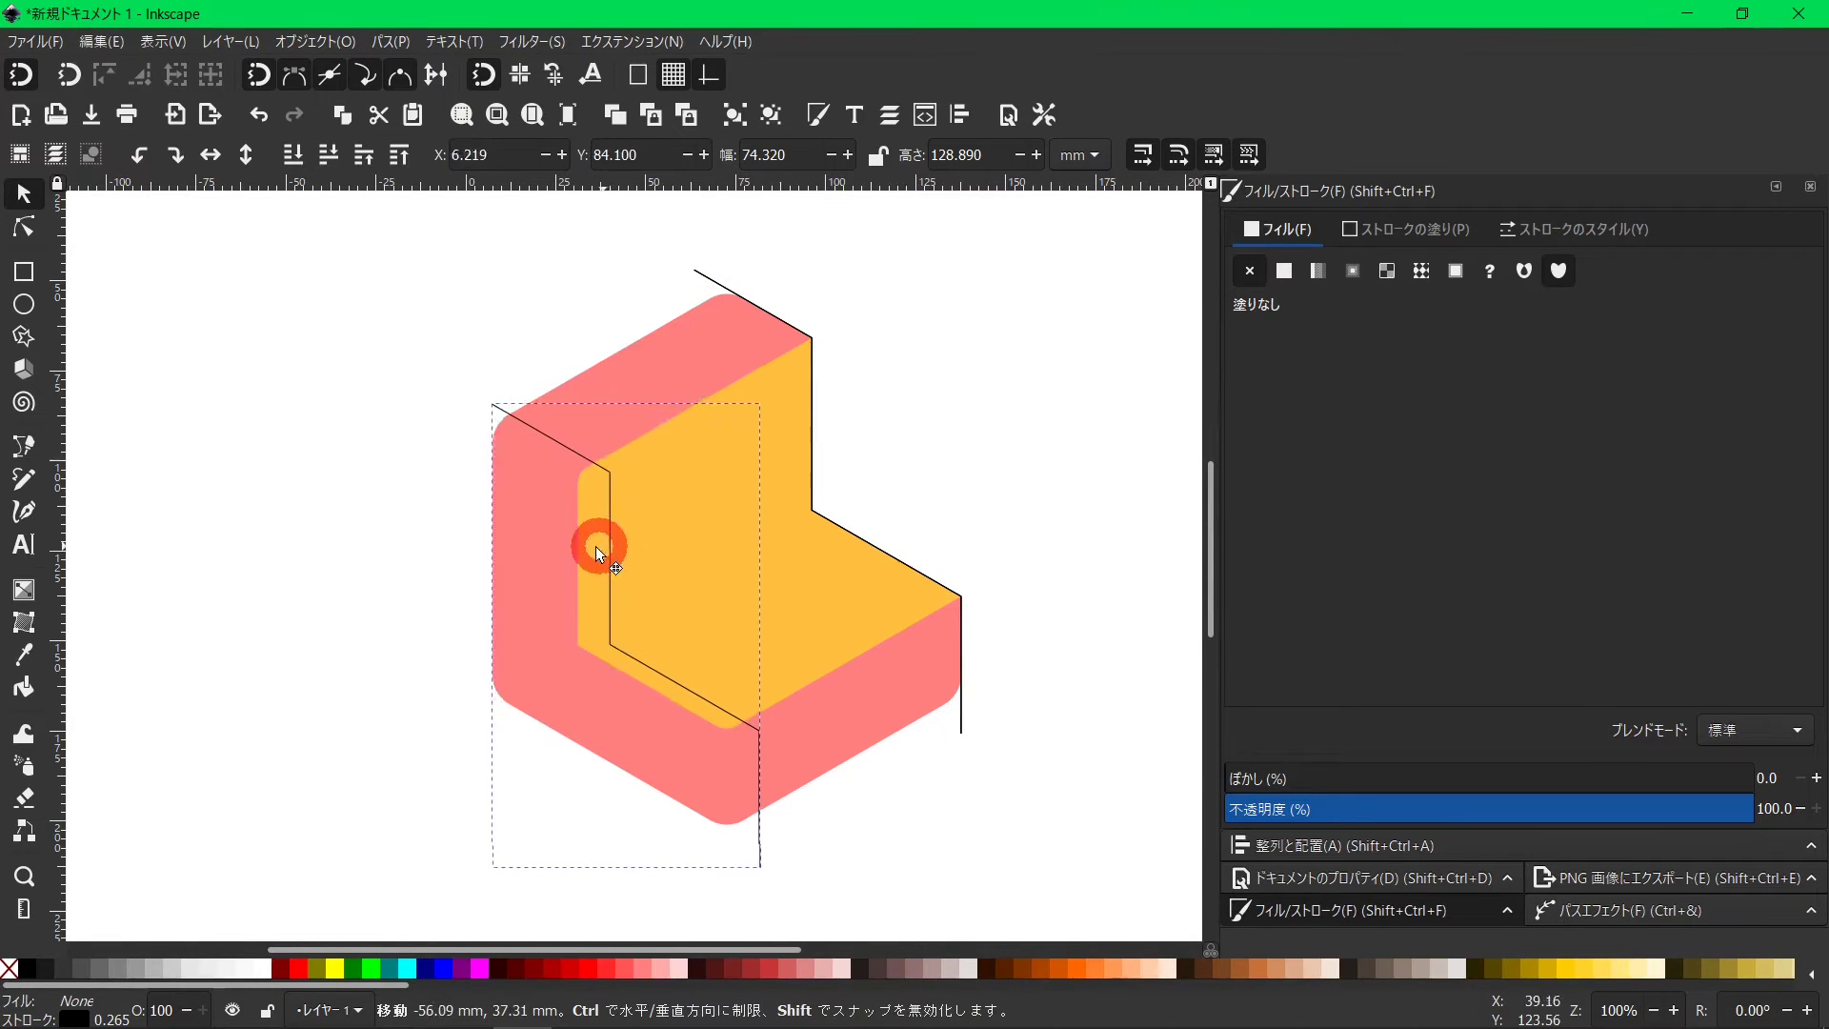
{"action": "left_click_drag", "start_coordinate": [596, 546], "coordinate": [573, 543]}
{"action": "scroll", "coordinate": [623, 697], "scroll_direction": "up", "scroll_amount": 3, "text": "ctrl"}
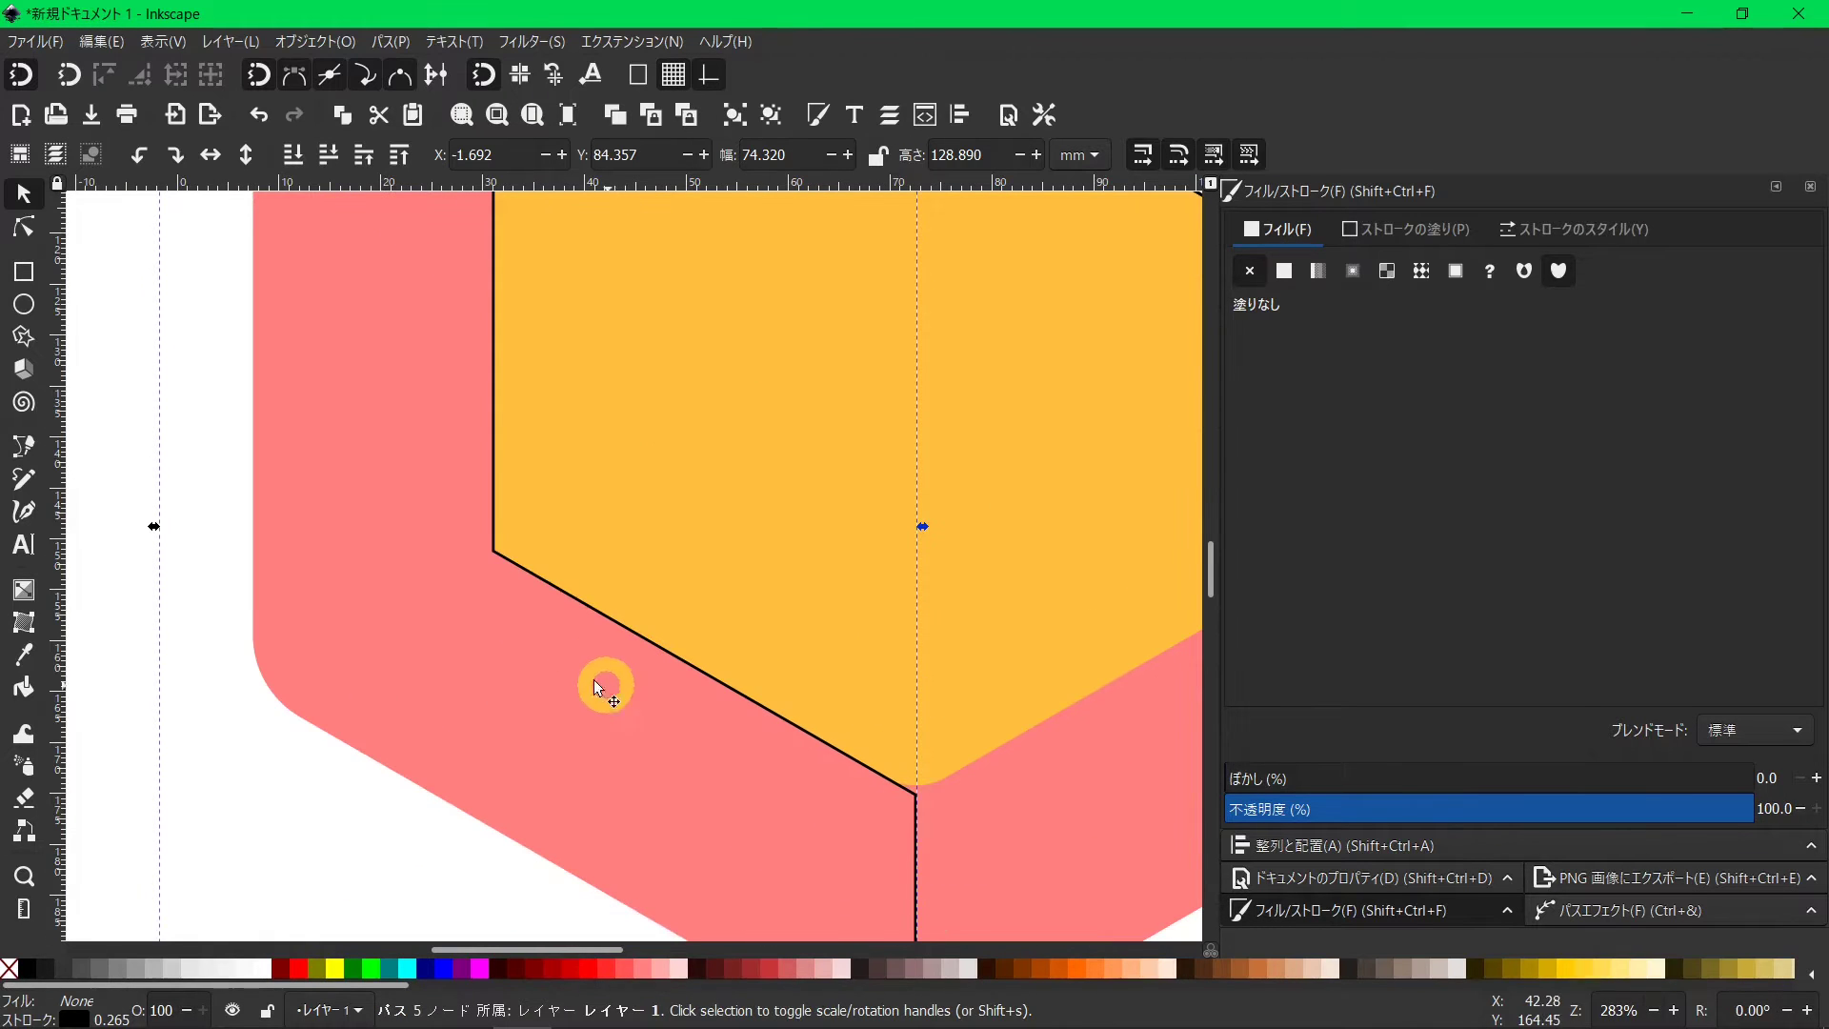
{"action": "scroll", "coordinate": [586, 676], "scroll_direction": "down", "scroll_amount": 5}
{"action": "scroll", "coordinate": [757, 638], "scroll_direction": "down", "scroll_amount": 1, "text": "ctrl"}
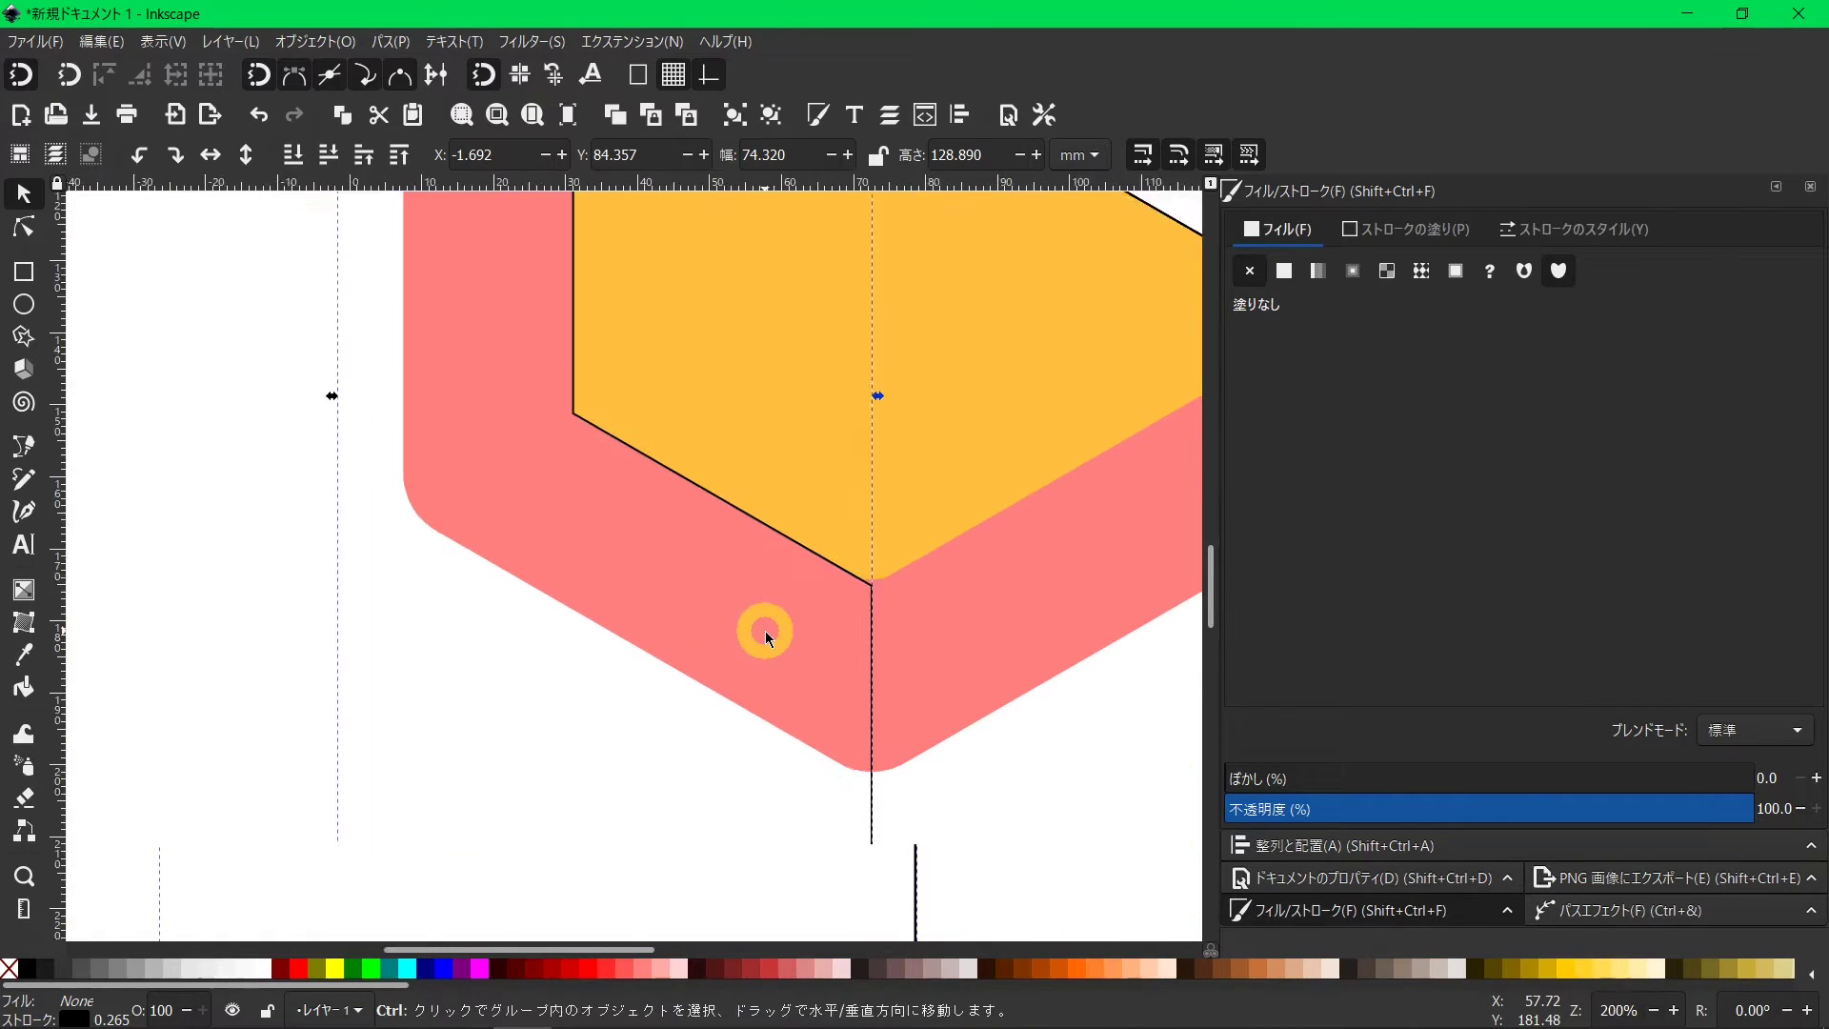
{"action": "scroll", "coordinate": [764, 630], "scroll_direction": "down", "scroll_amount": 1, "text": "ctrl"}
{"action": "scroll", "coordinate": [820, 604], "scroll_direction": "up", "scroll_amount": 5}
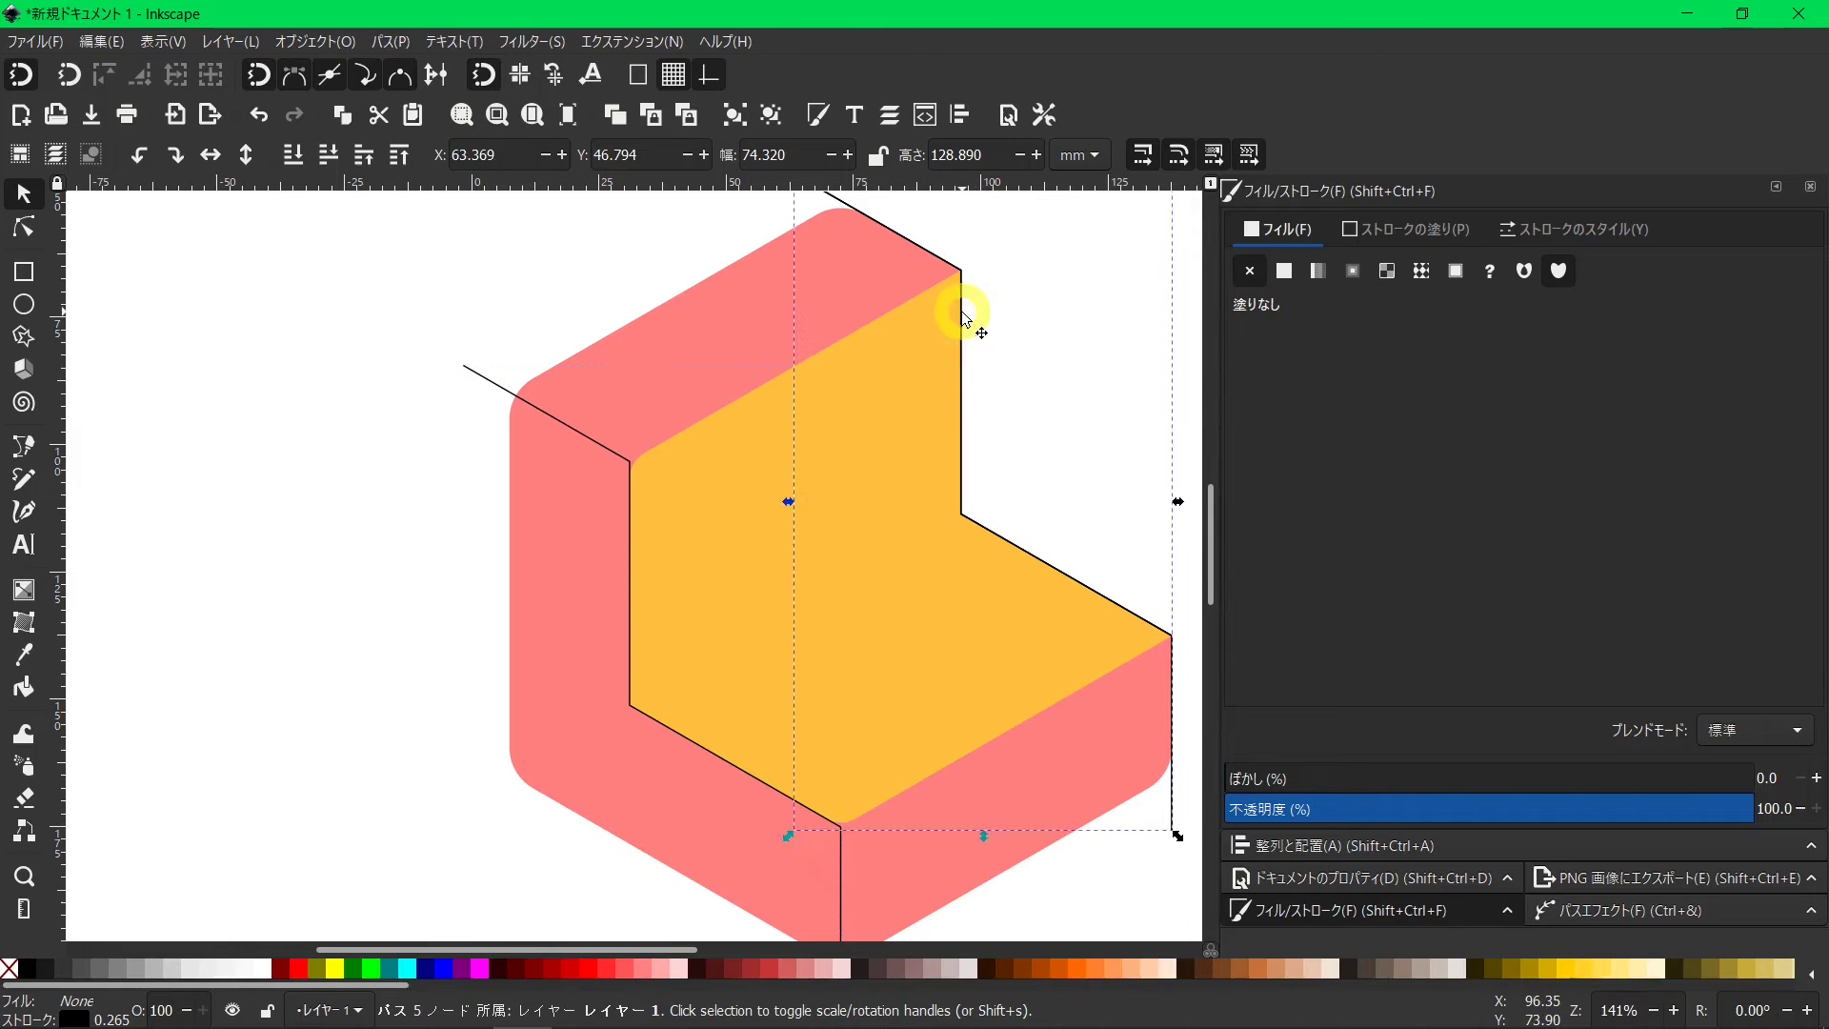
Drag further copies of the stepped line across the face, one placed between the others.
{"action": "left_click_drag", "start_coordinate": [964, 317], "coordinate": [750, 431]}
{"action": "left_click_drag", "start_coordinate": [938, 262], "coordinate": [832, 324]}
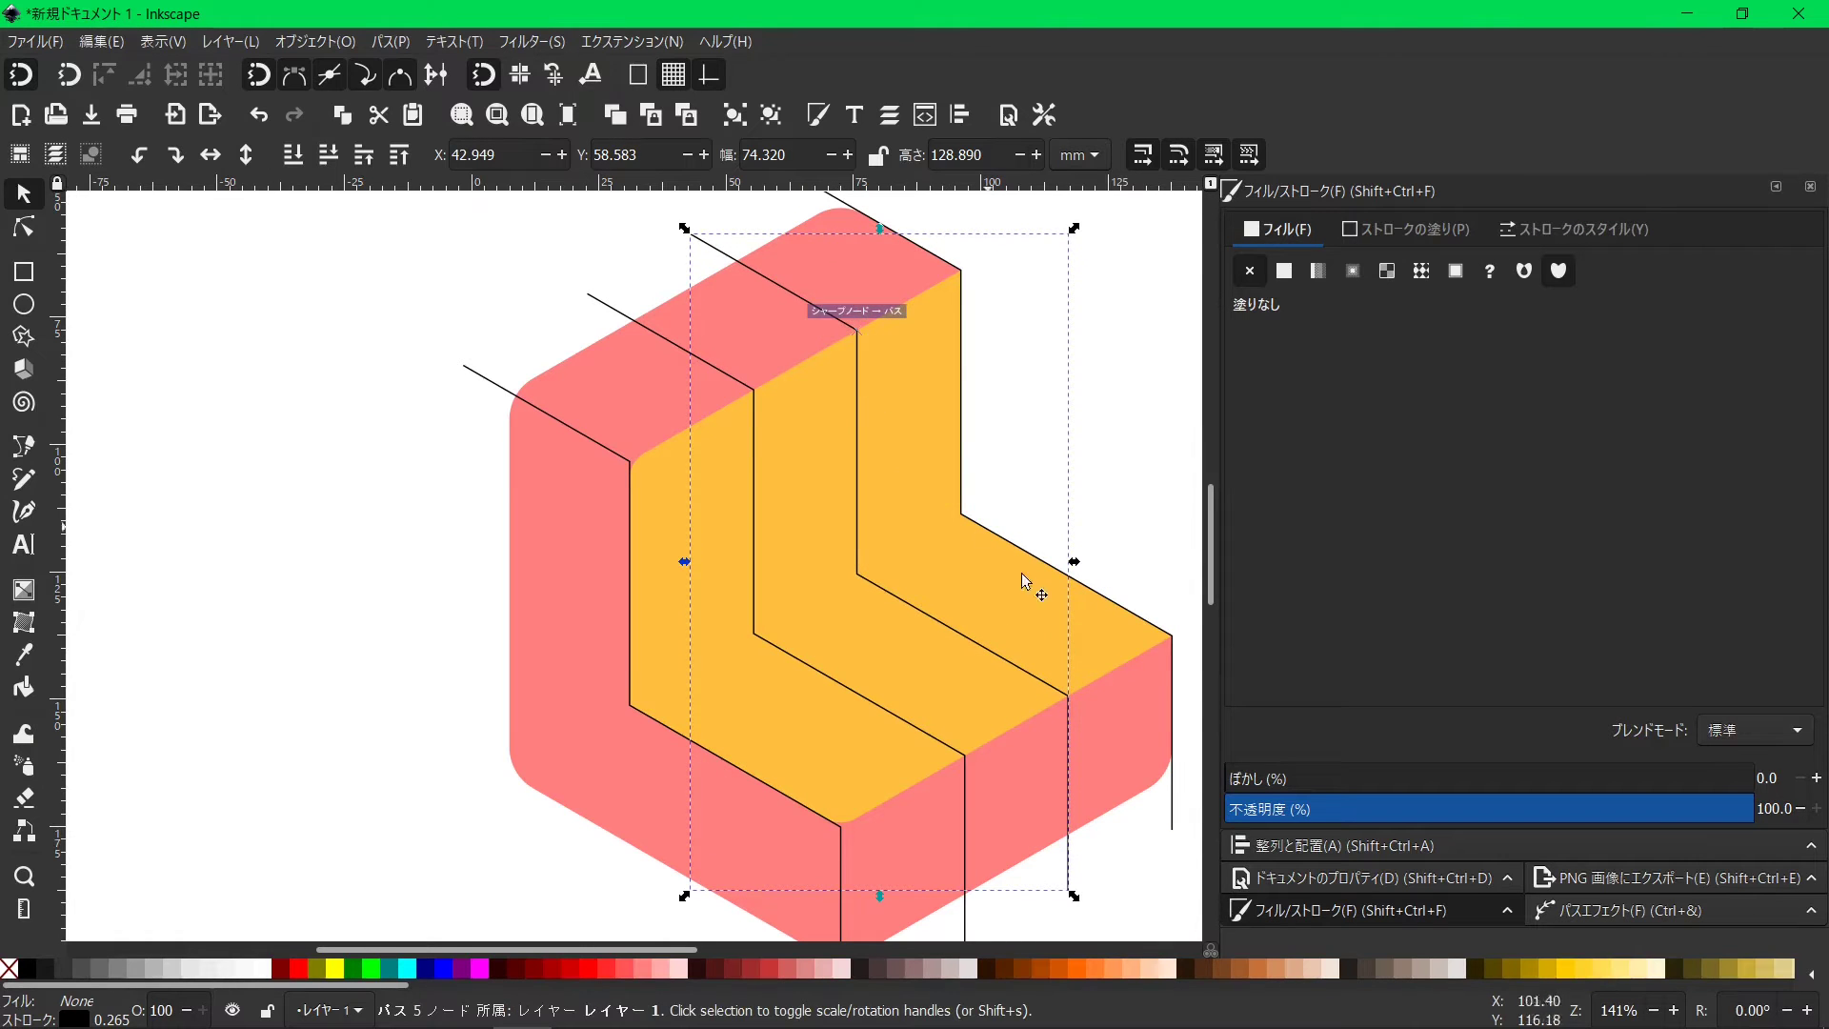
{"action": "scroll", "coordinate": [1105, 743], "scroll_direction": "down", "scroll_amount": 2}
{"action": "scroll", "coordinate": [721, 948], "scroll_direction": "right", "scroll_amount": 3}
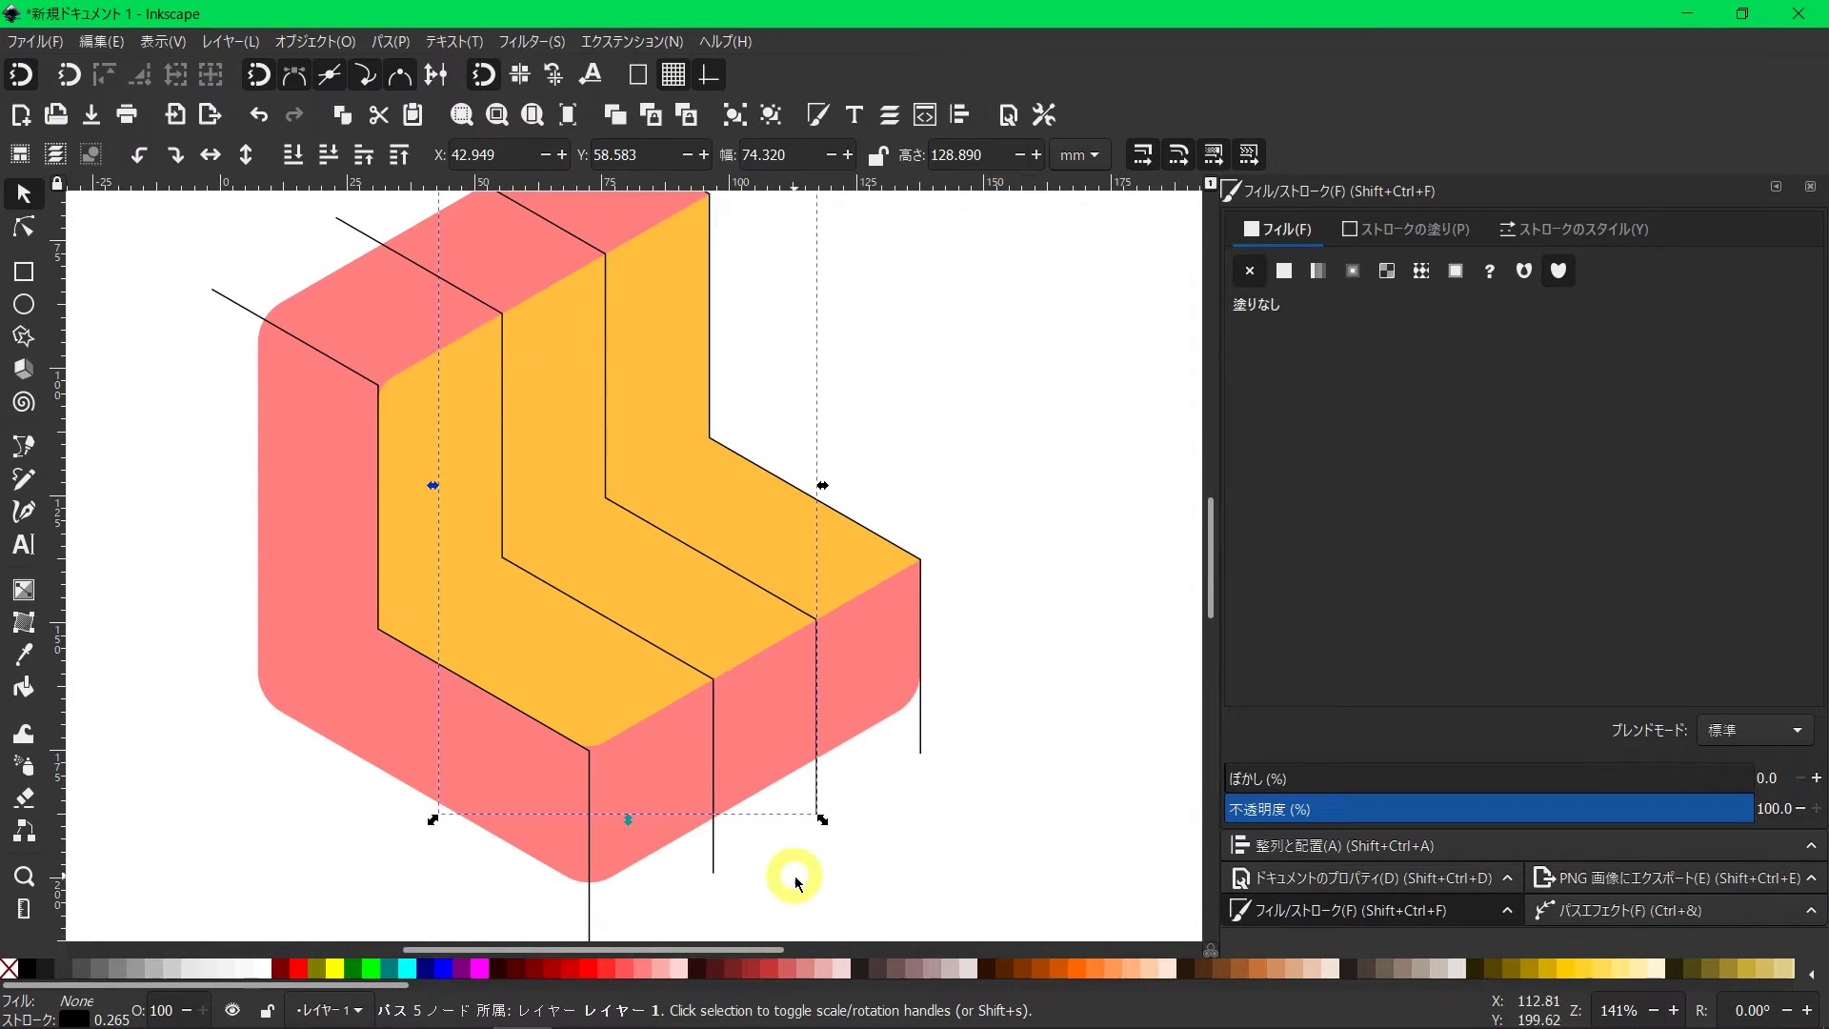
{"action": "scroll", "coordinate": [794, 871], "scroll_direction": "up", "scroll_amount": 2, "text": "ctrl"}
{"action": "scroll", "coordinate": [802, 862], "scroll_direction": "up", "scroll_amount": 1}
{"action": "scroll", "coordinate": [804, 858], "scroll_direction": "up", "scroll_amount": 2}
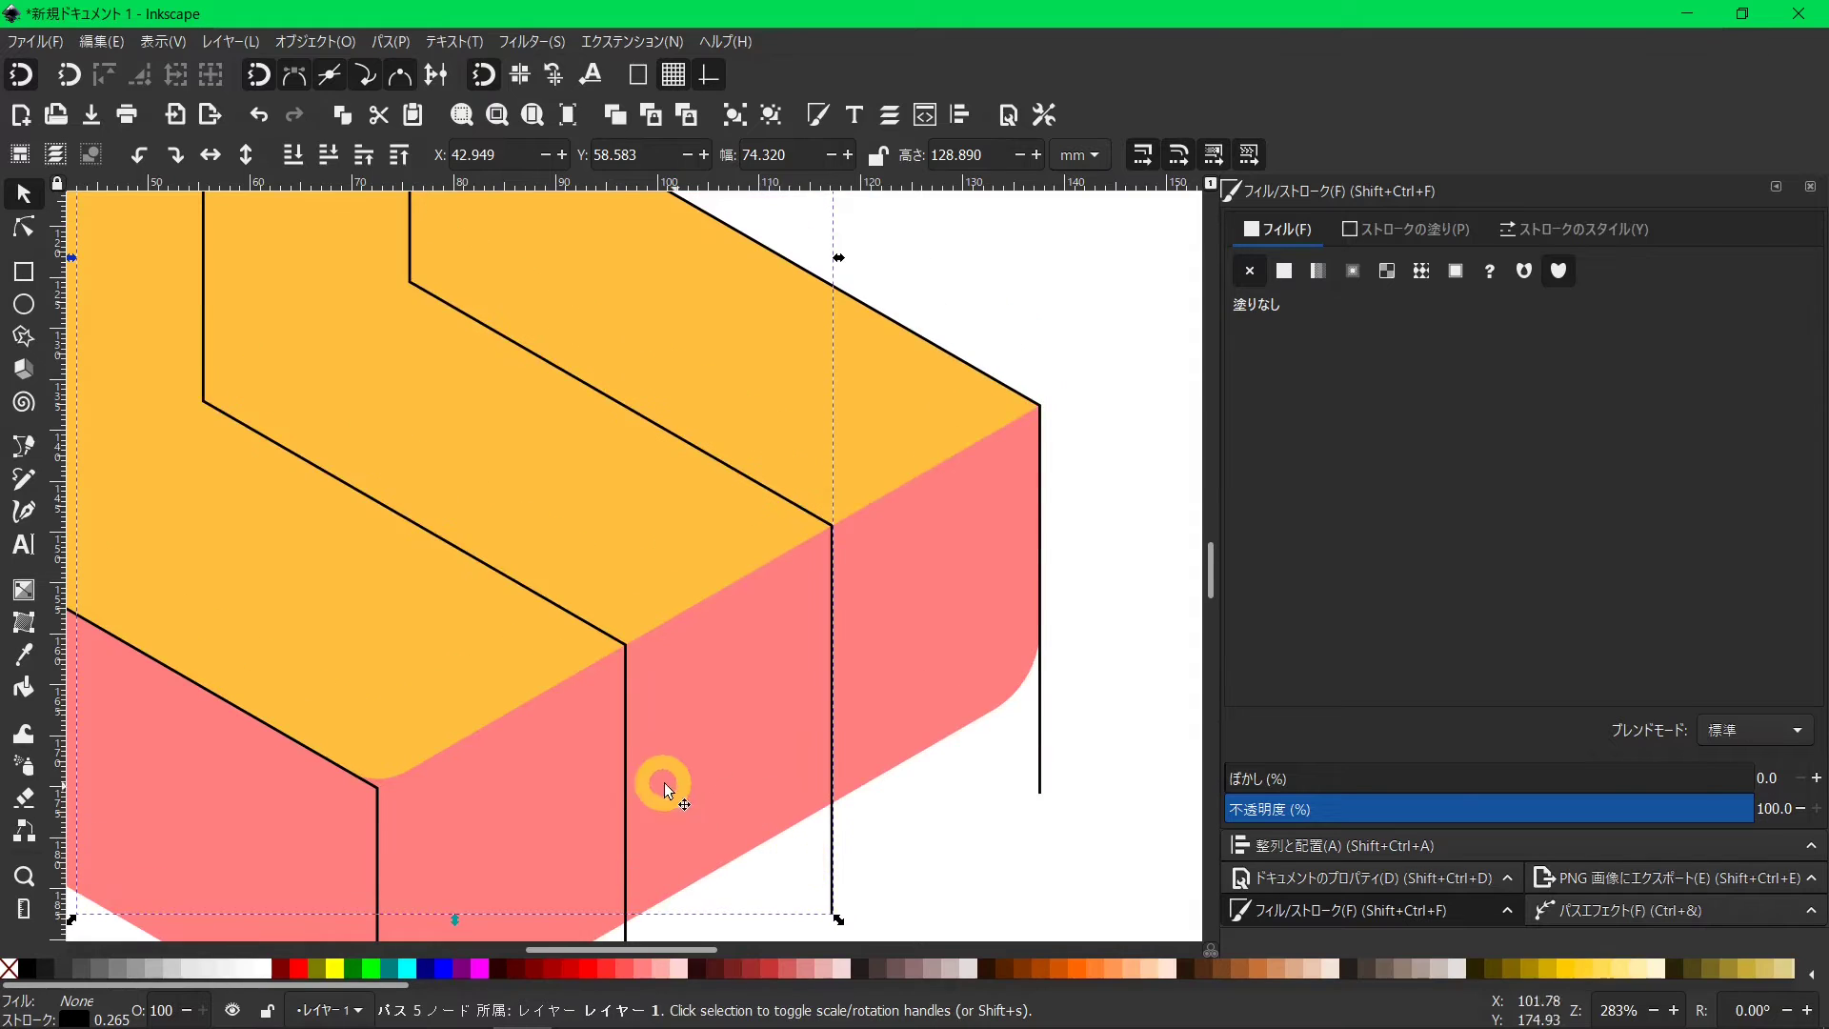
{"action": "scroll", "coordinate": [657, 790], "scroll_direction": "down", "scroll_amount": 2, "text": "ctrl"}
{"action": "scroll", "coordinate": [586, 704], "scroll_direction": "down", "scroll_amount": 1, "text": "ctrl"}
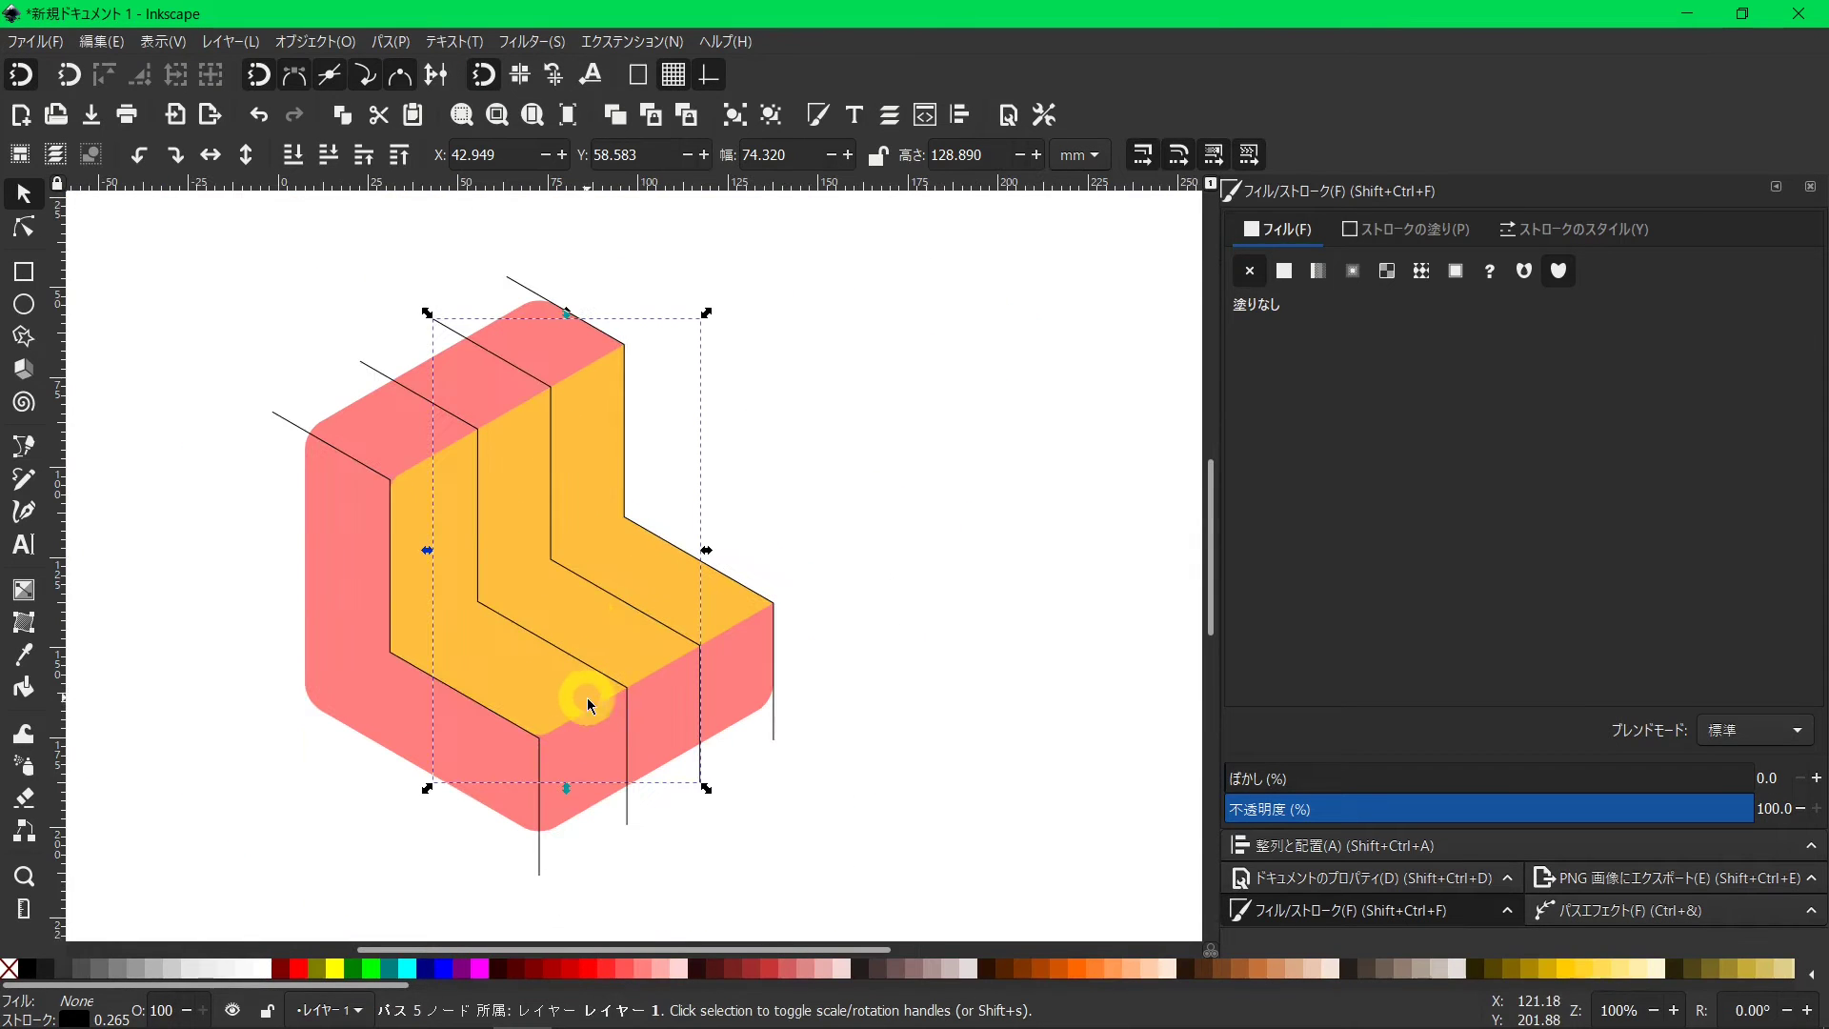
{"action": "left_click", "coordinate": [539, 863]}
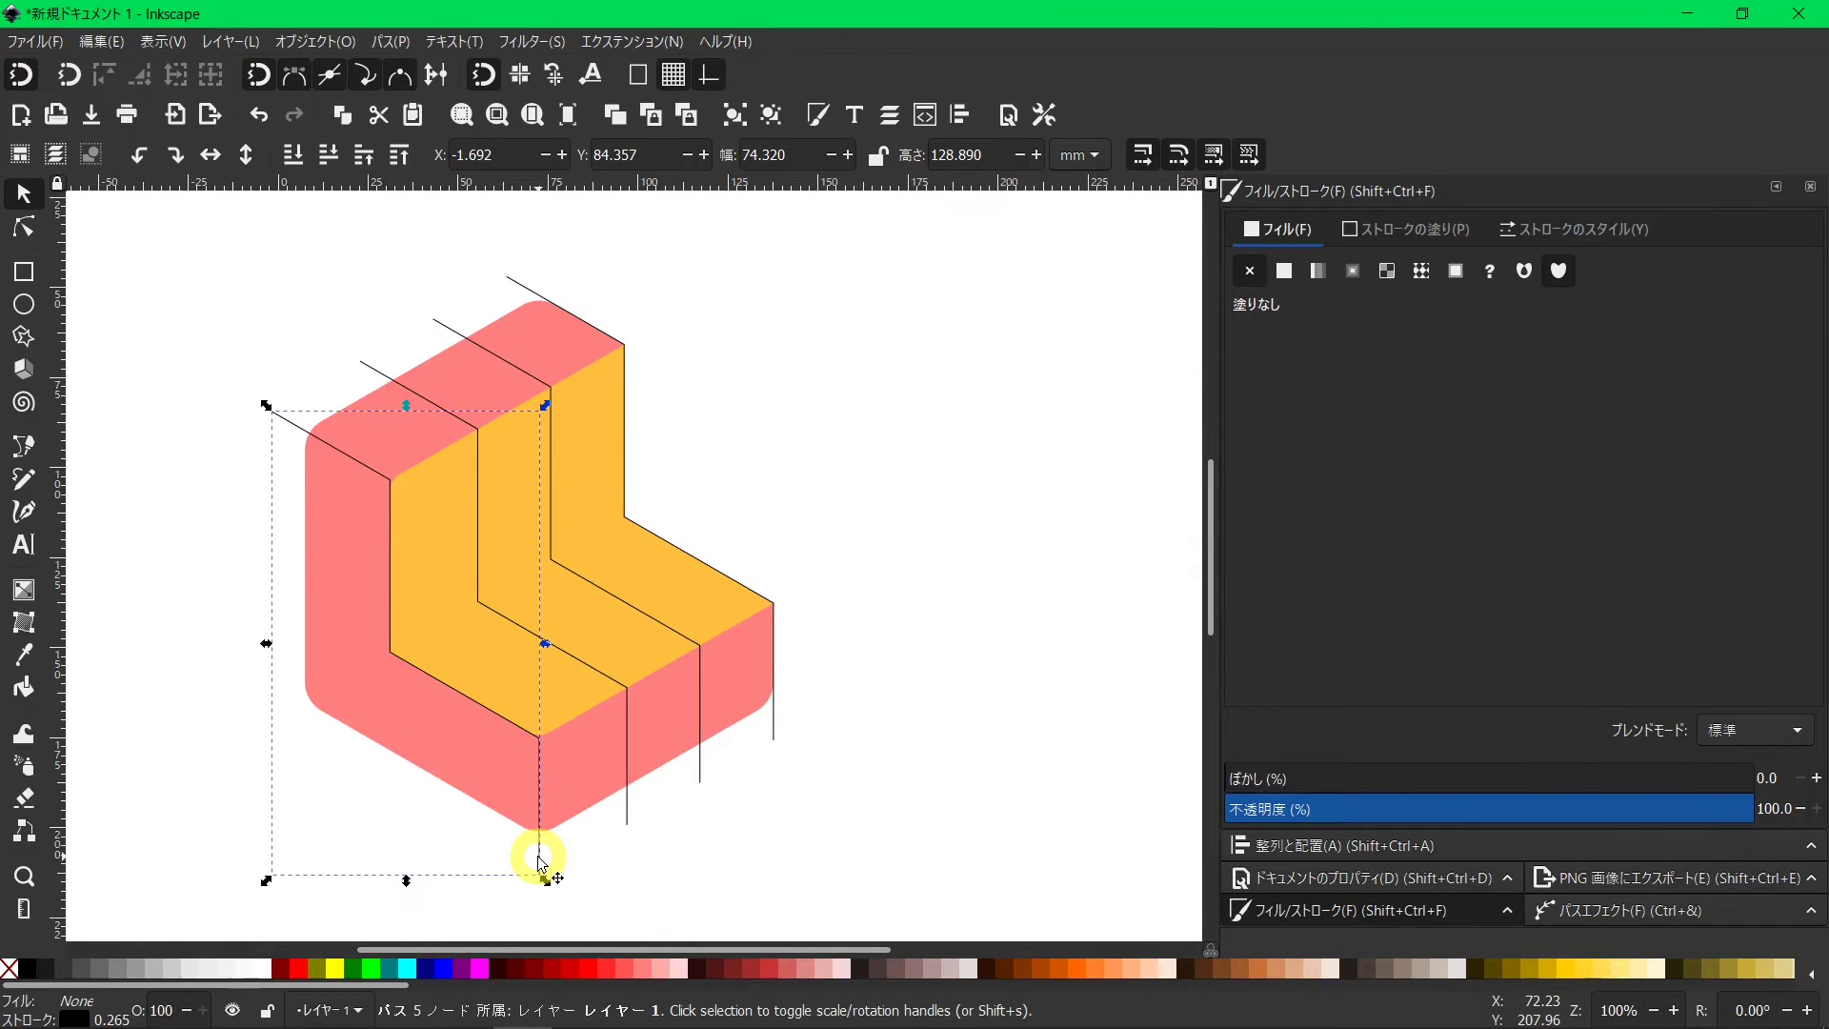
Make the horizontal gaps between the four stepped lines equal with Align and Distribute.
{"action": "left_click", "coordinate": [627, 810], "text": "shift"}
{"action": "left_click", "coordinate": [700, 765], "text": "shift"}
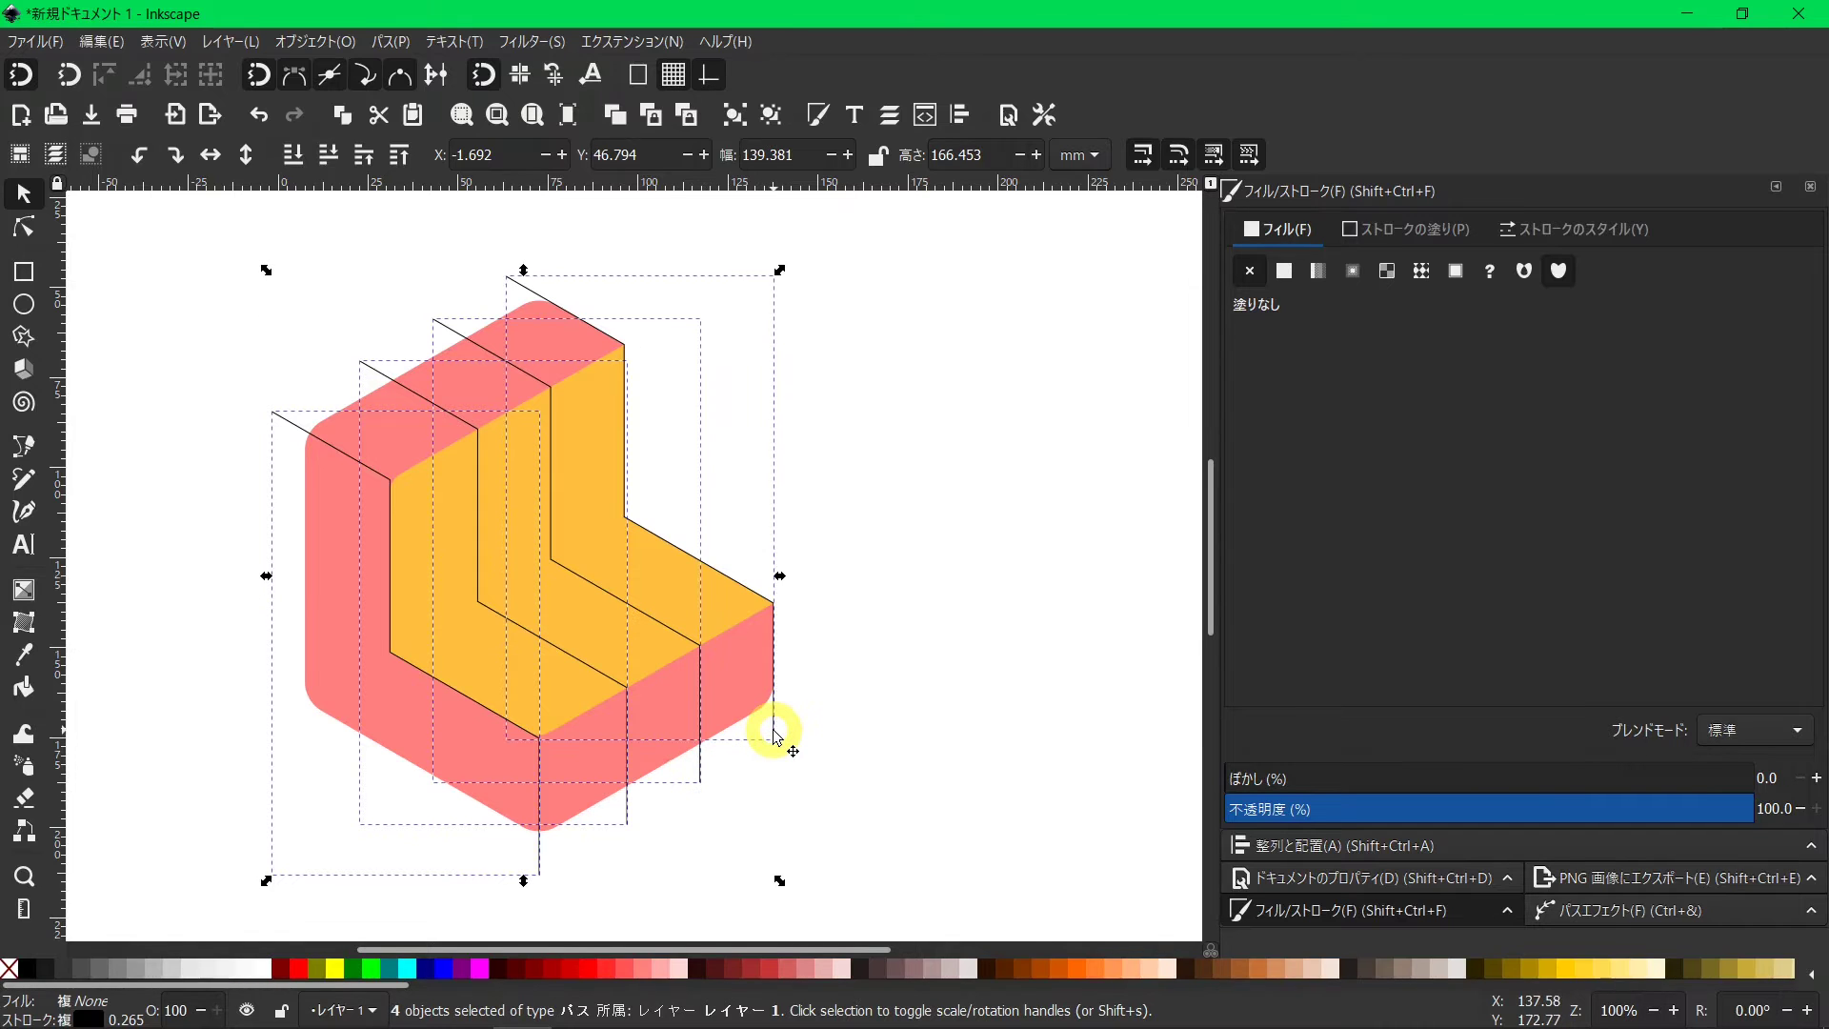
{"action": "left_click", "coordinate": [960, 115]}
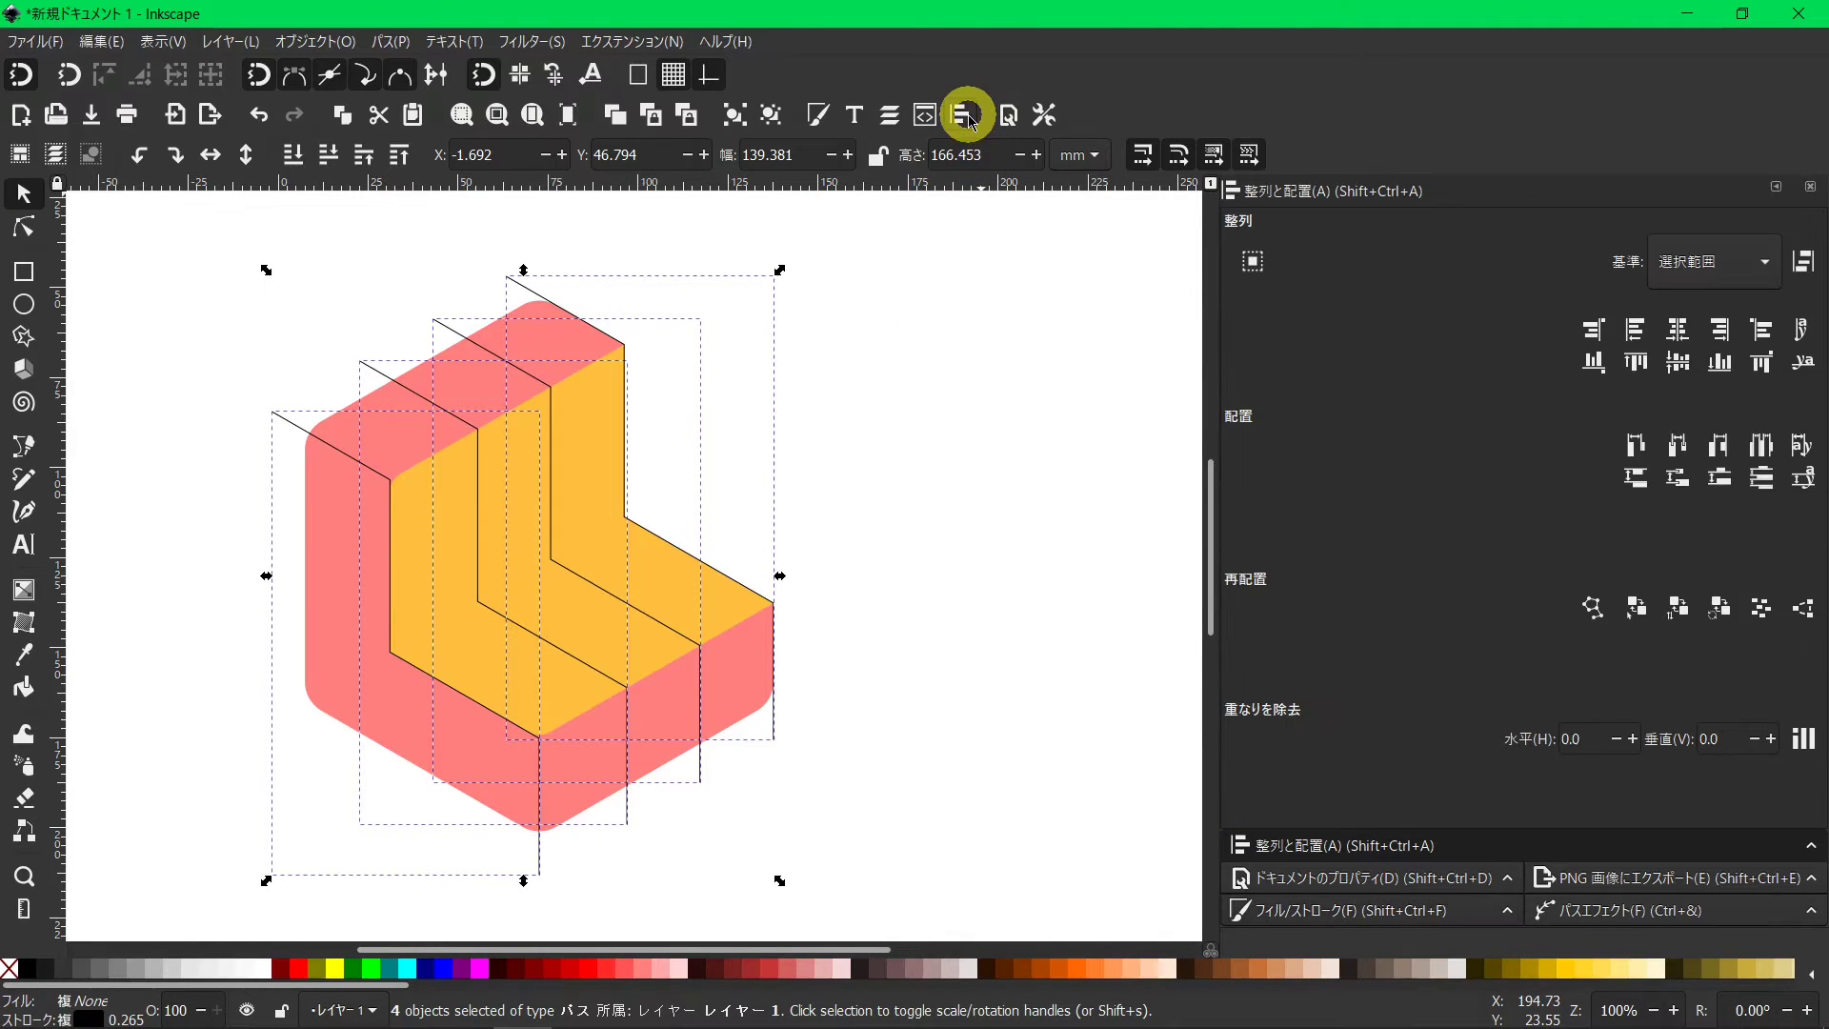
{"action": "left_click", "coordinate": [1764, 448]}
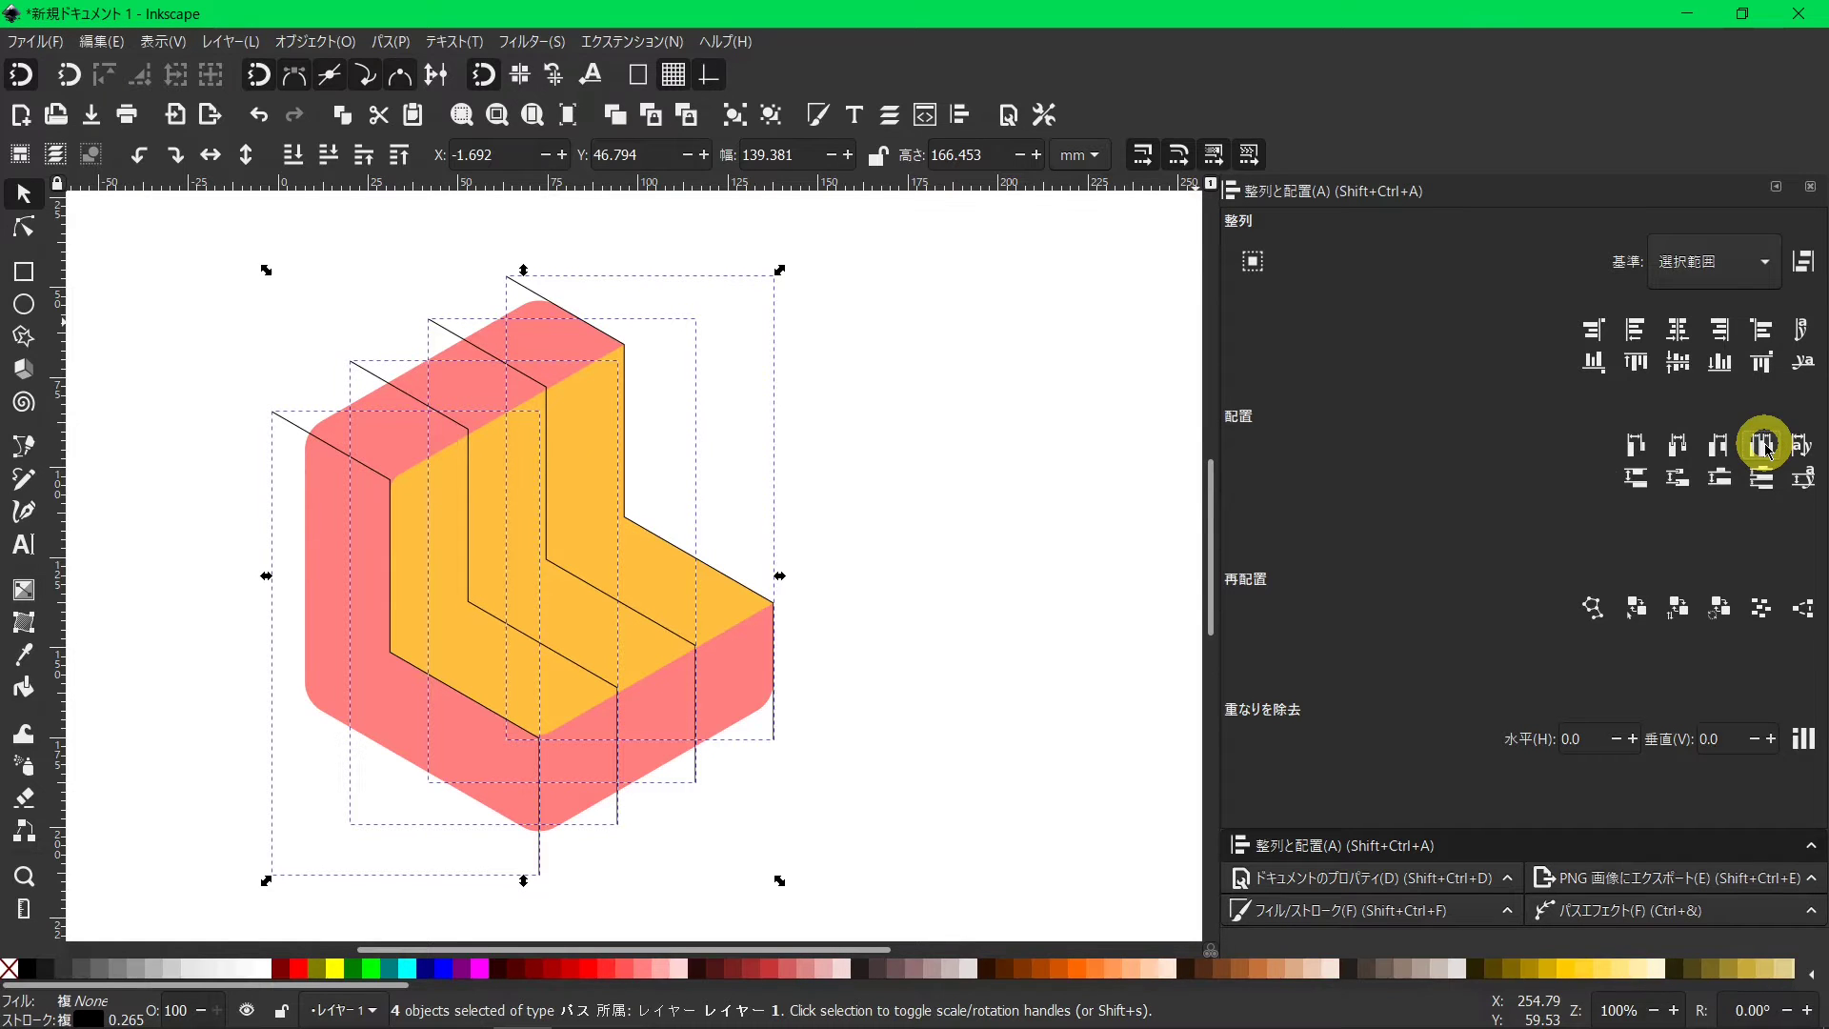
Divide the face shape along the stepped line near its top edge.
{"action": "left_click", "coordinate": [984, 559]}
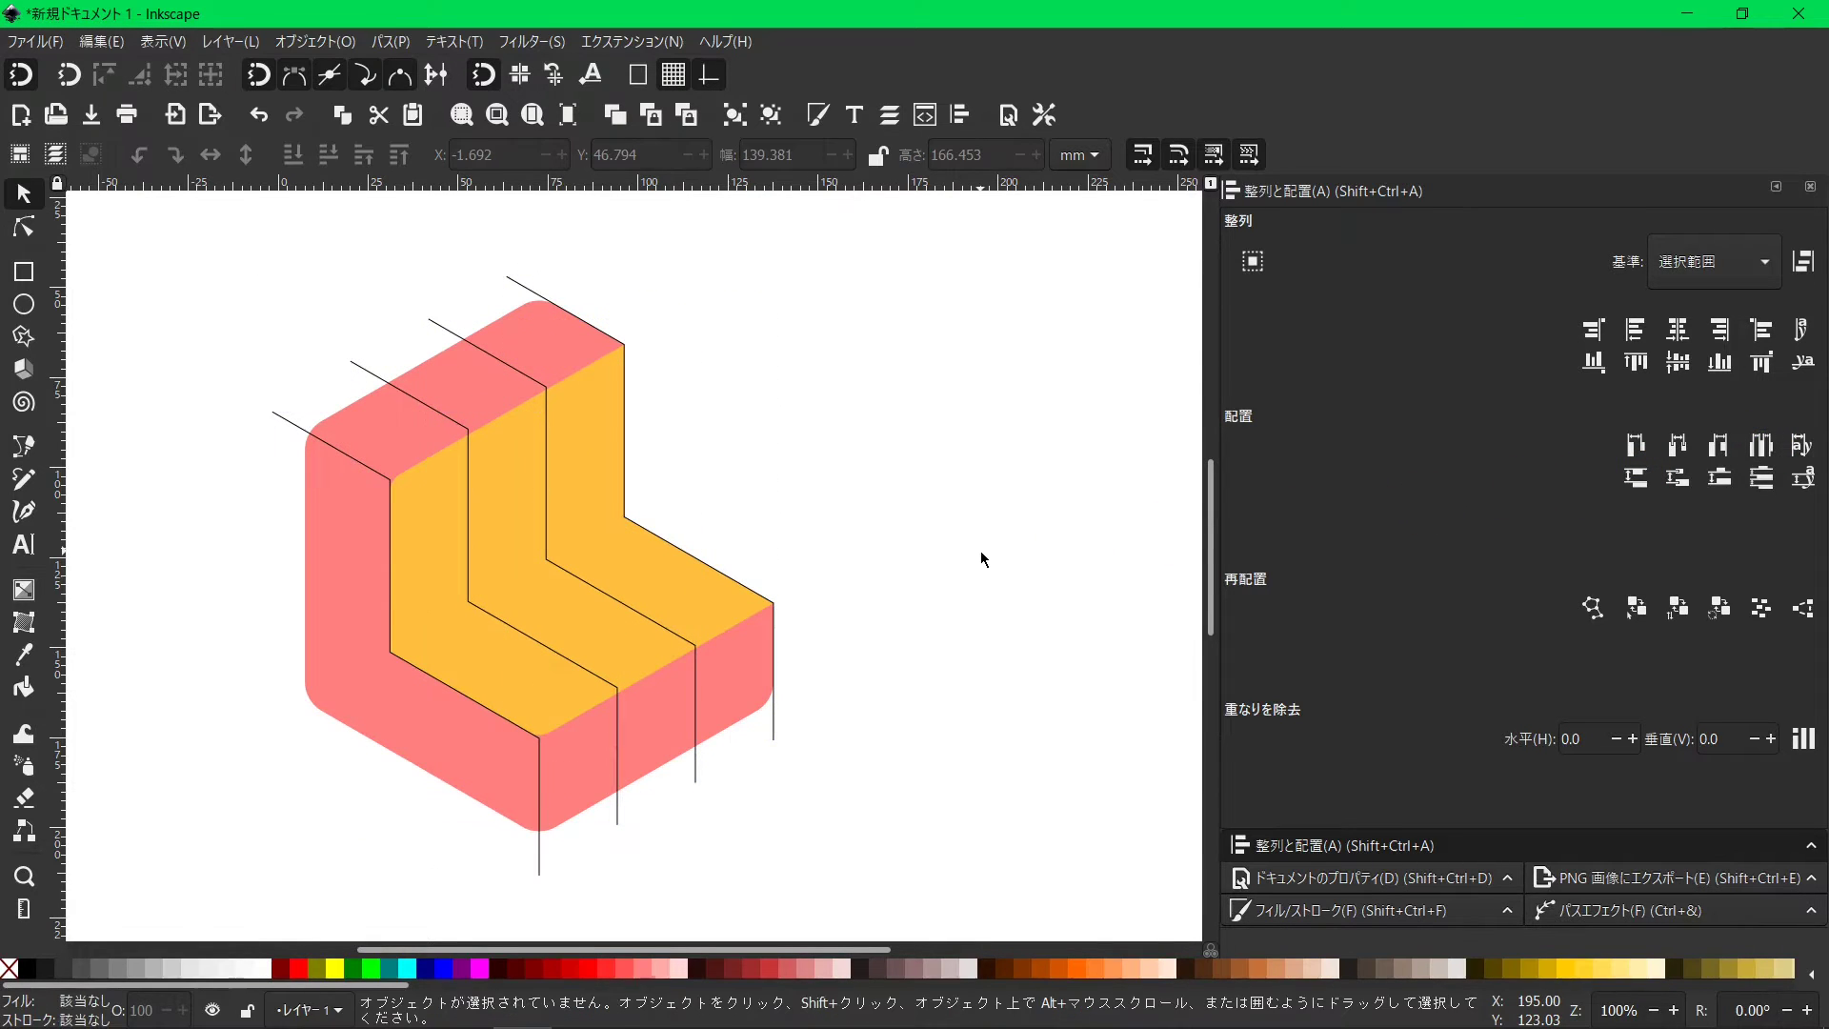
{"action": "scroll", "coordinate": [596, 731], "scroll_direction": "up", "scroll_amount": 2}
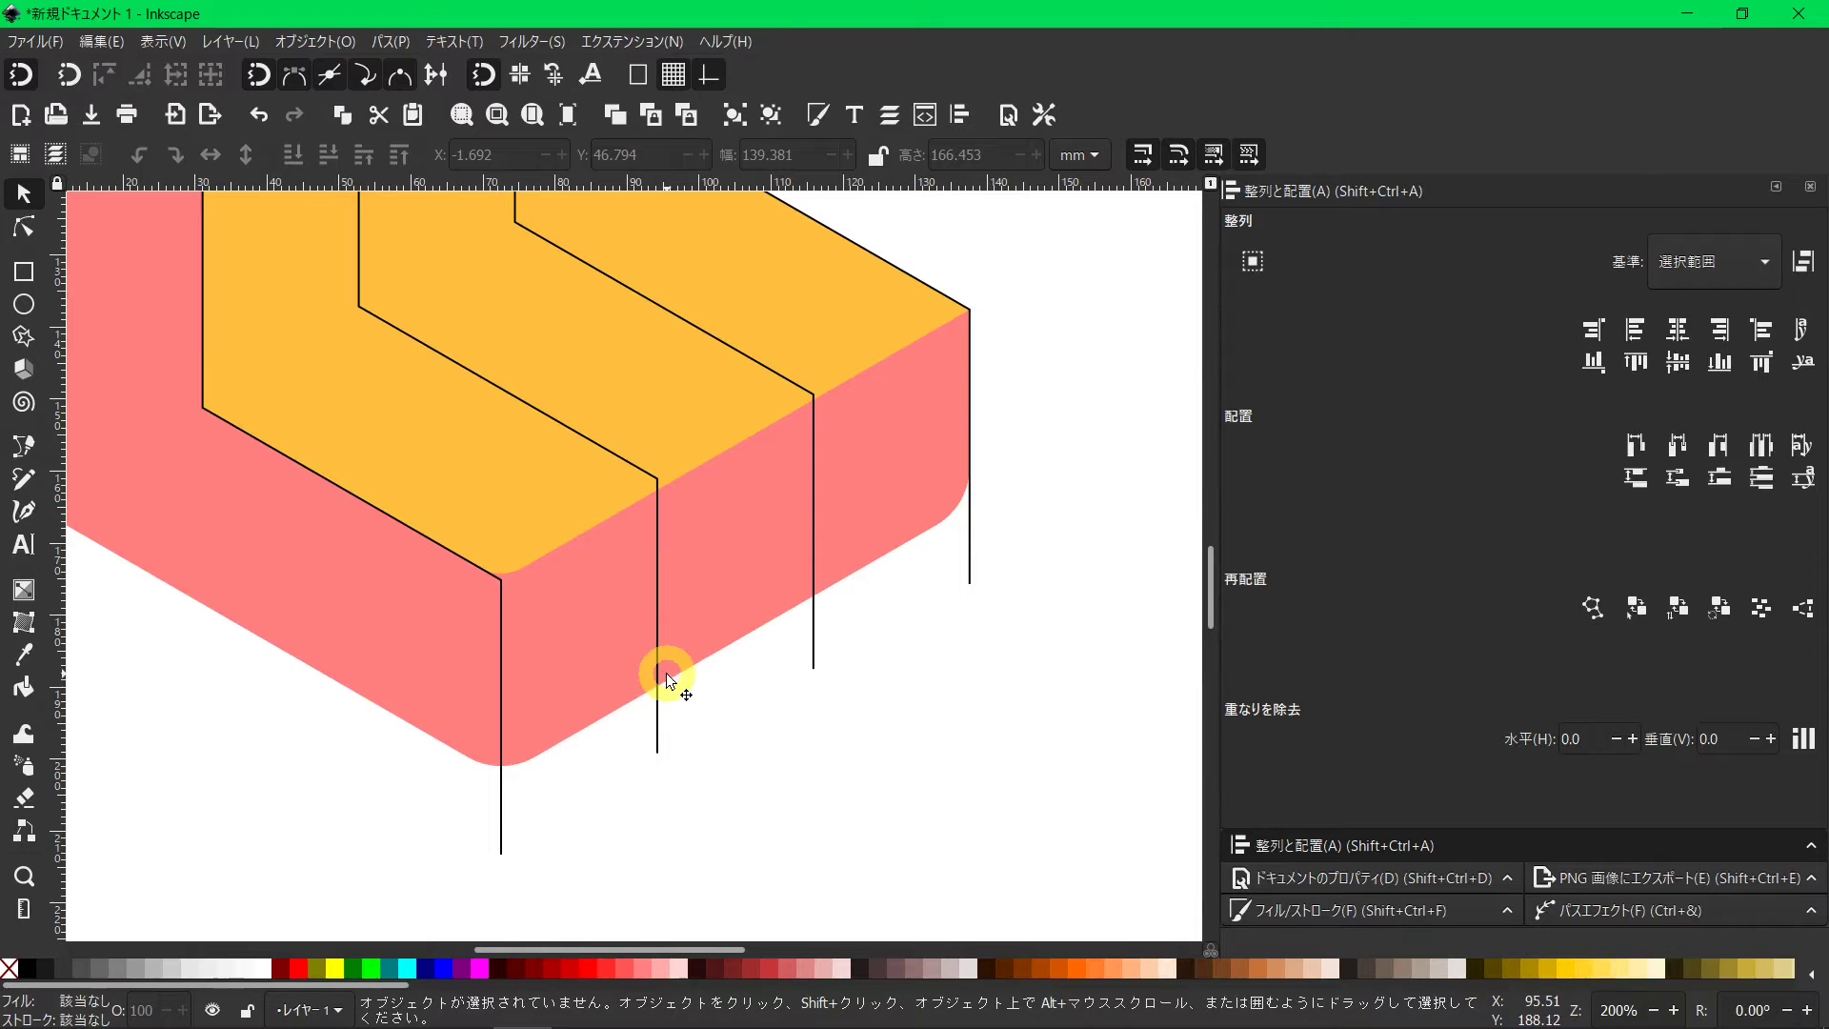
{"action": "scroll", "coordinate": [666, 679], "scroll_direction": "up", "scroll_amount": 5}
{"action": "scroll", "coordinate": [666, 679], "scroll_direction": "up", "scroll_amount": 4}
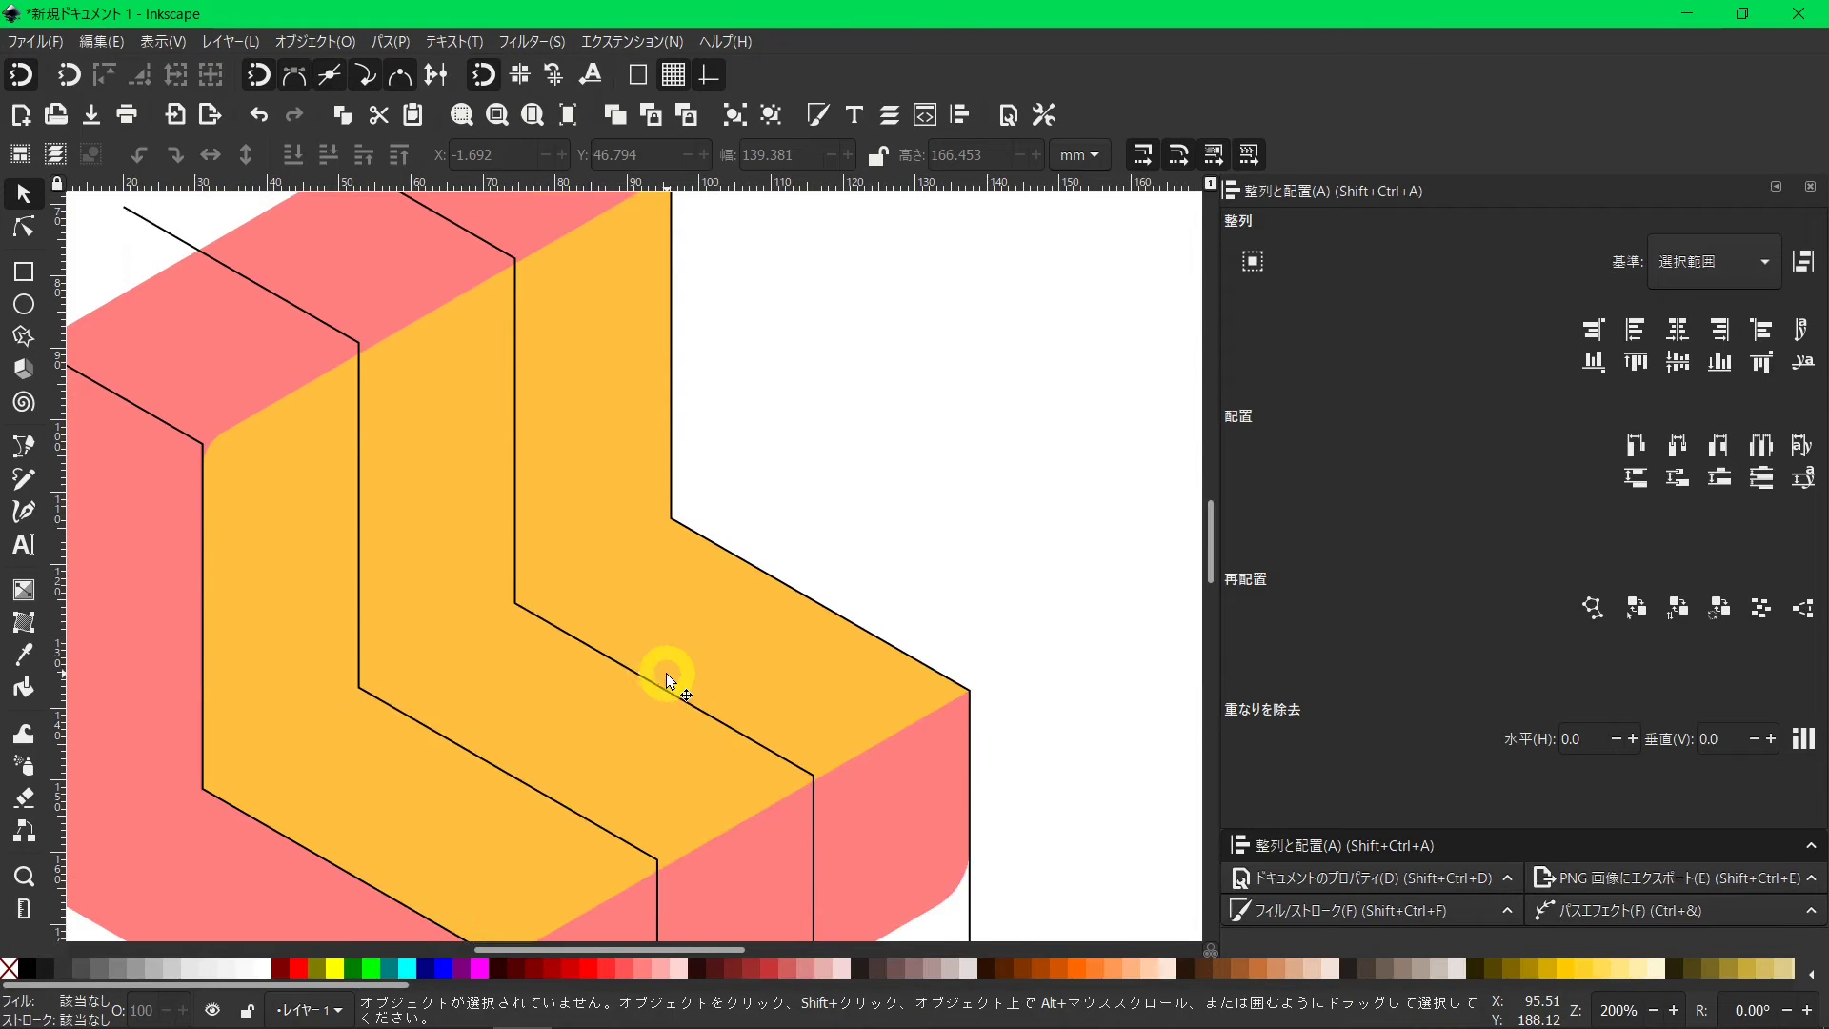
{"action": "left_click", "coordinate": [358, 387]}
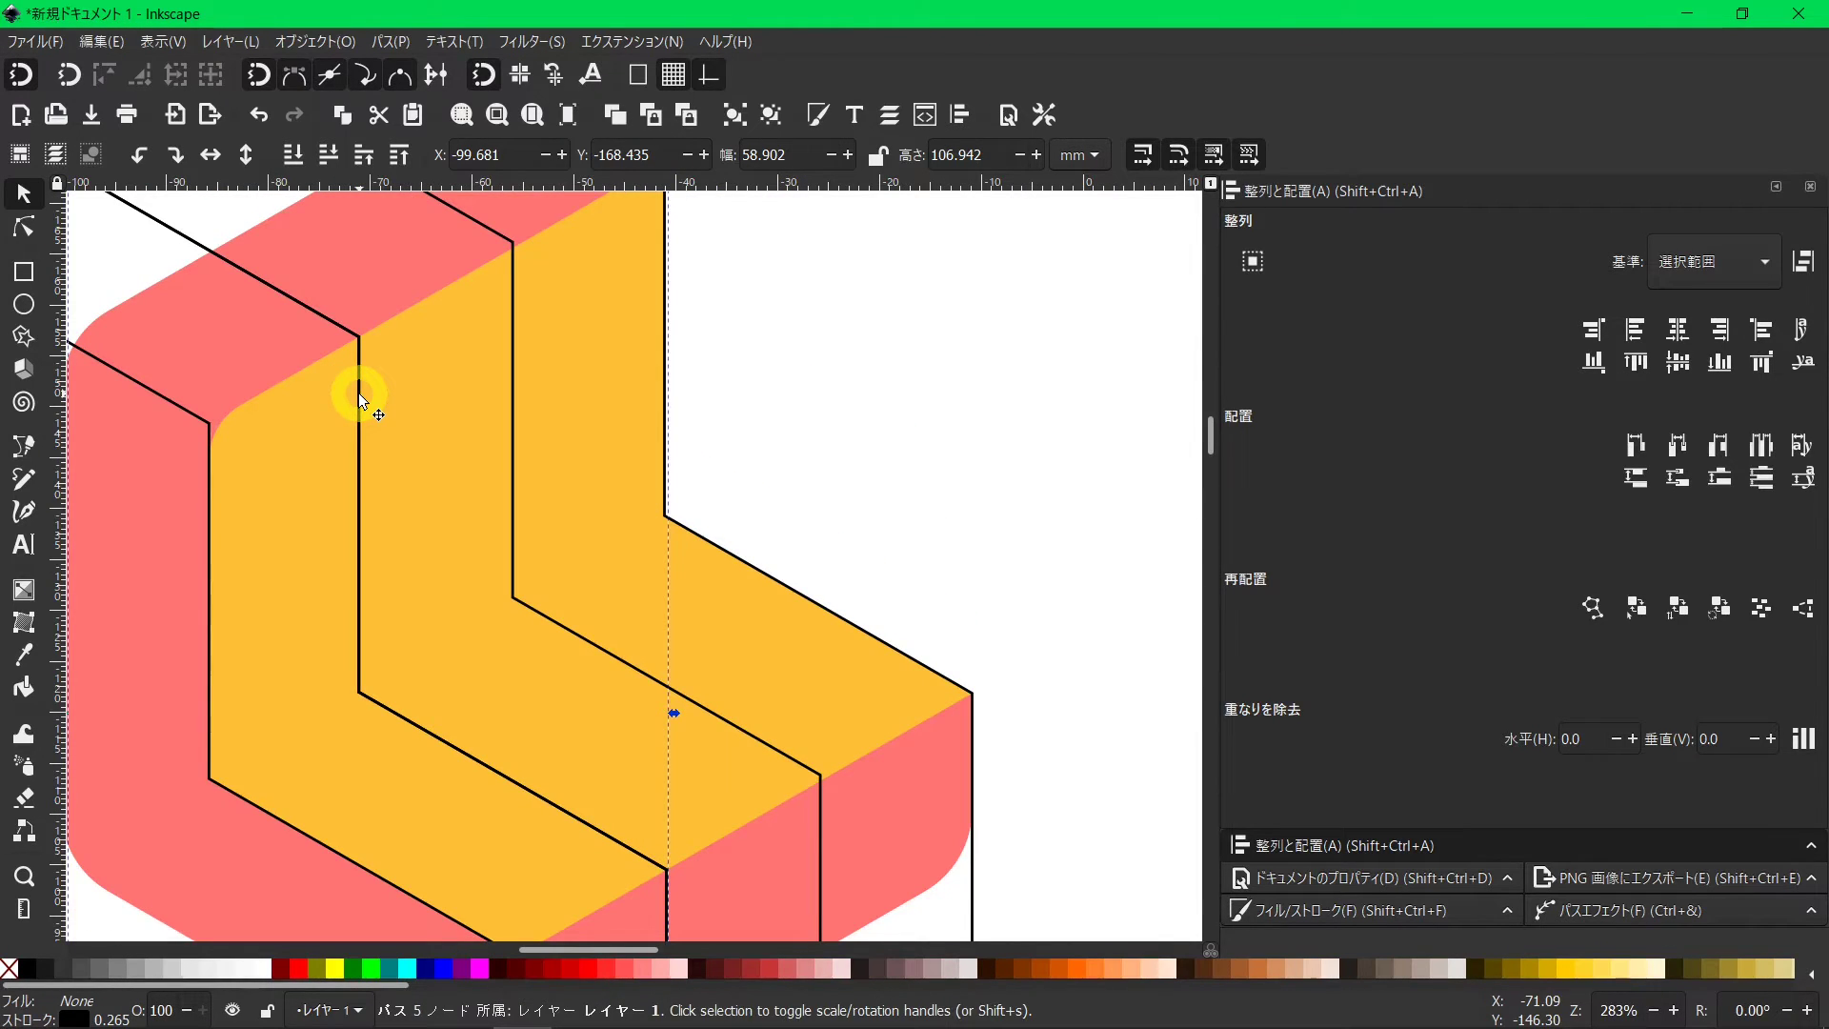
{"action": "scroll", "coordinate": [358, 393], "scroll_direction": "up", "scroll_amount": 2}
{"action": "left_click", "coordinate": [339, 306], "text": "shift"}
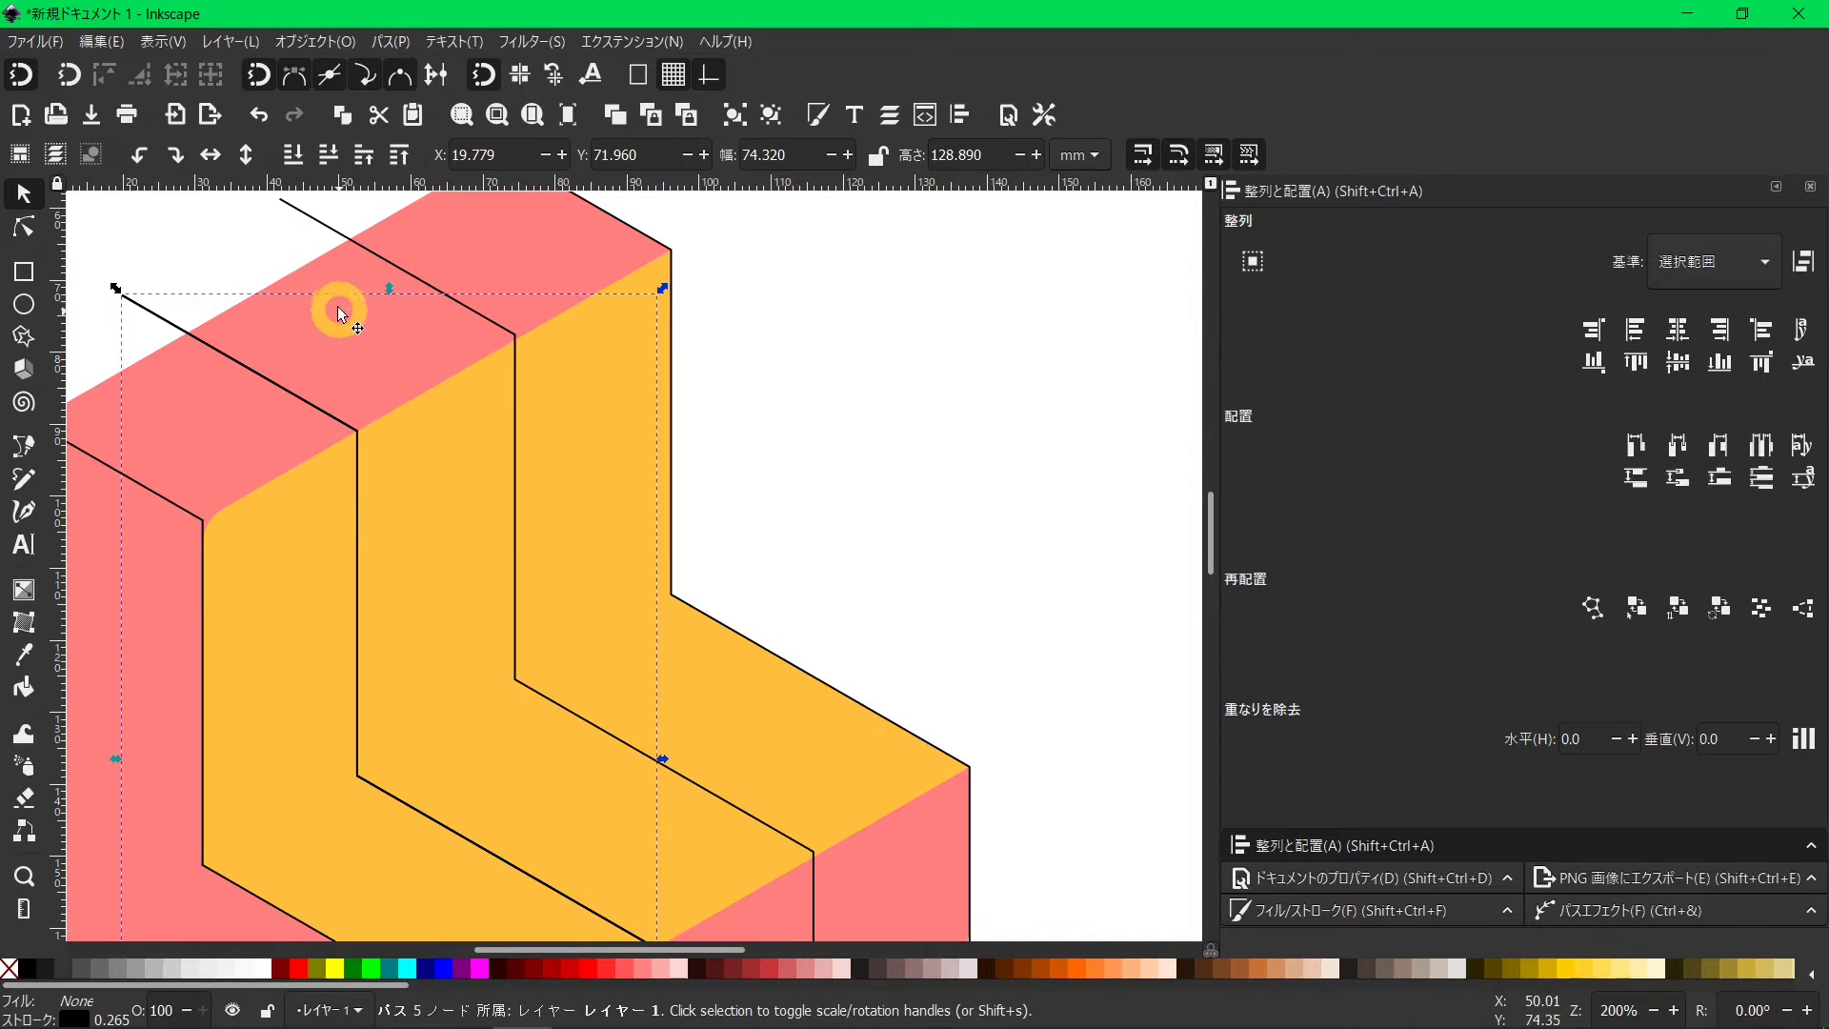
{"action": "left_click", "coordinate": [329, 275], "text": "shift"}
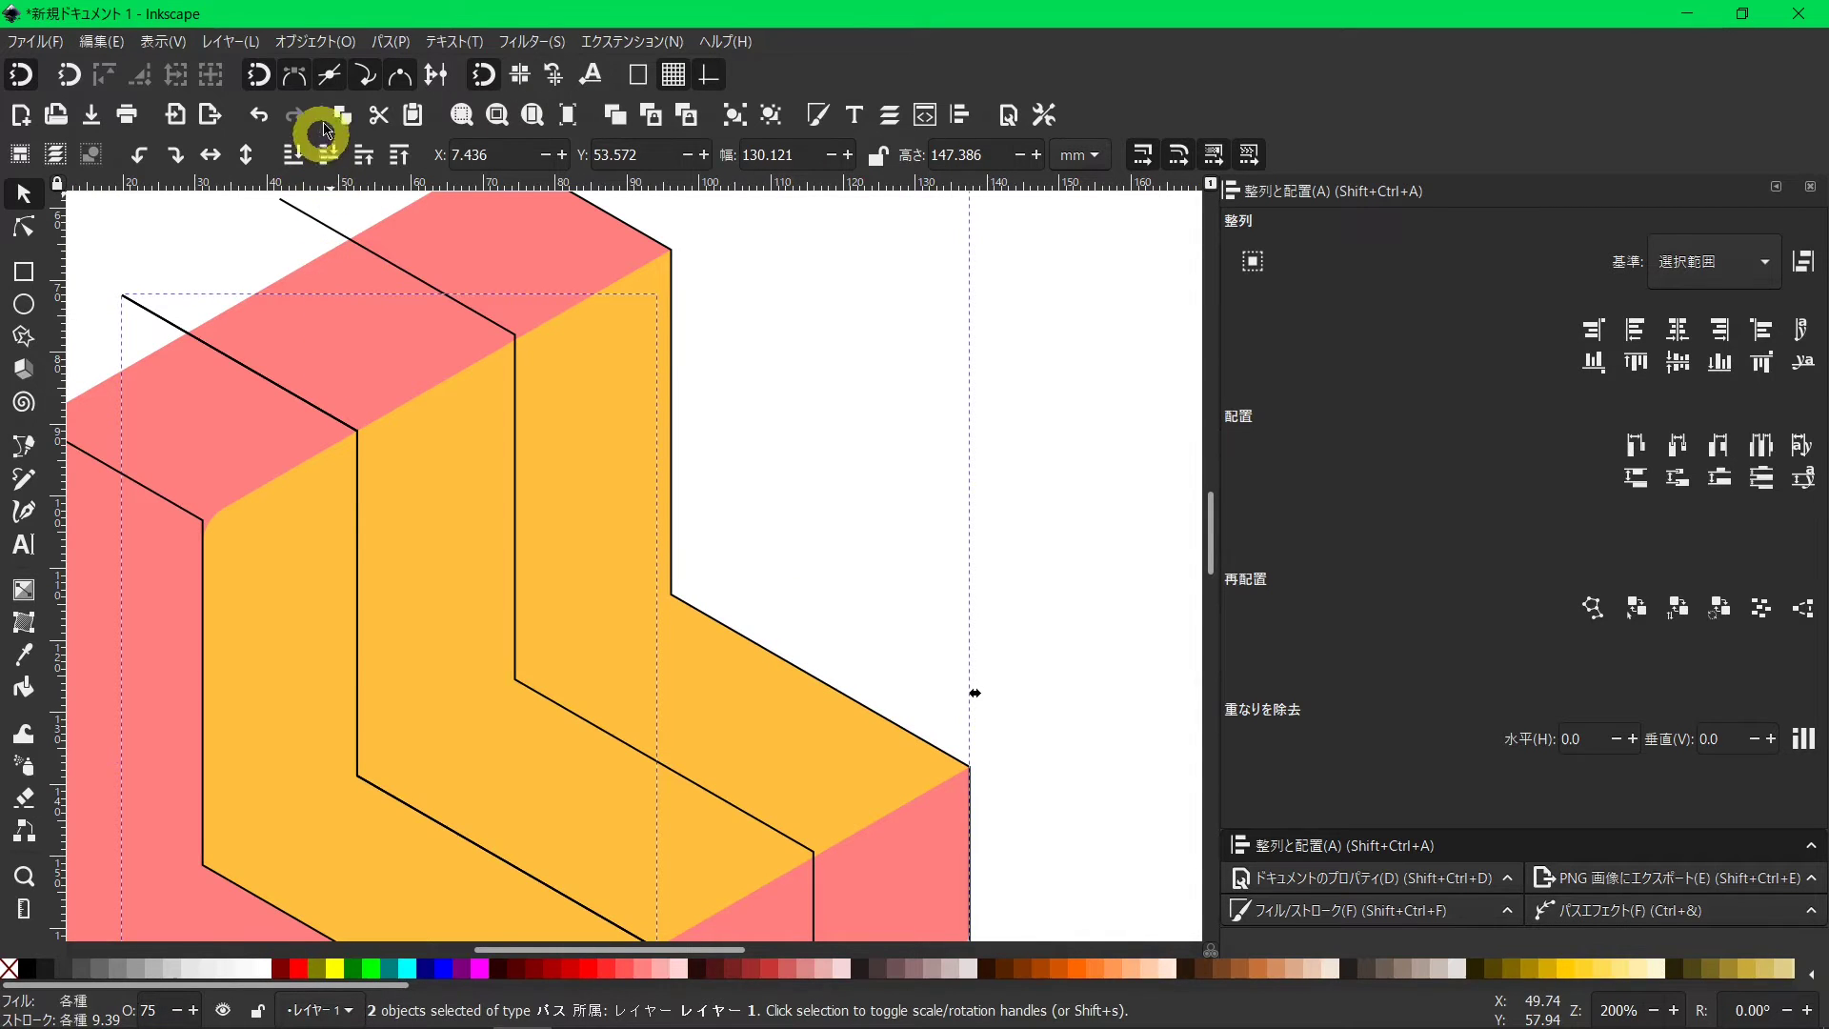
{"action": "left_click", "coordinate": [385, 43]}
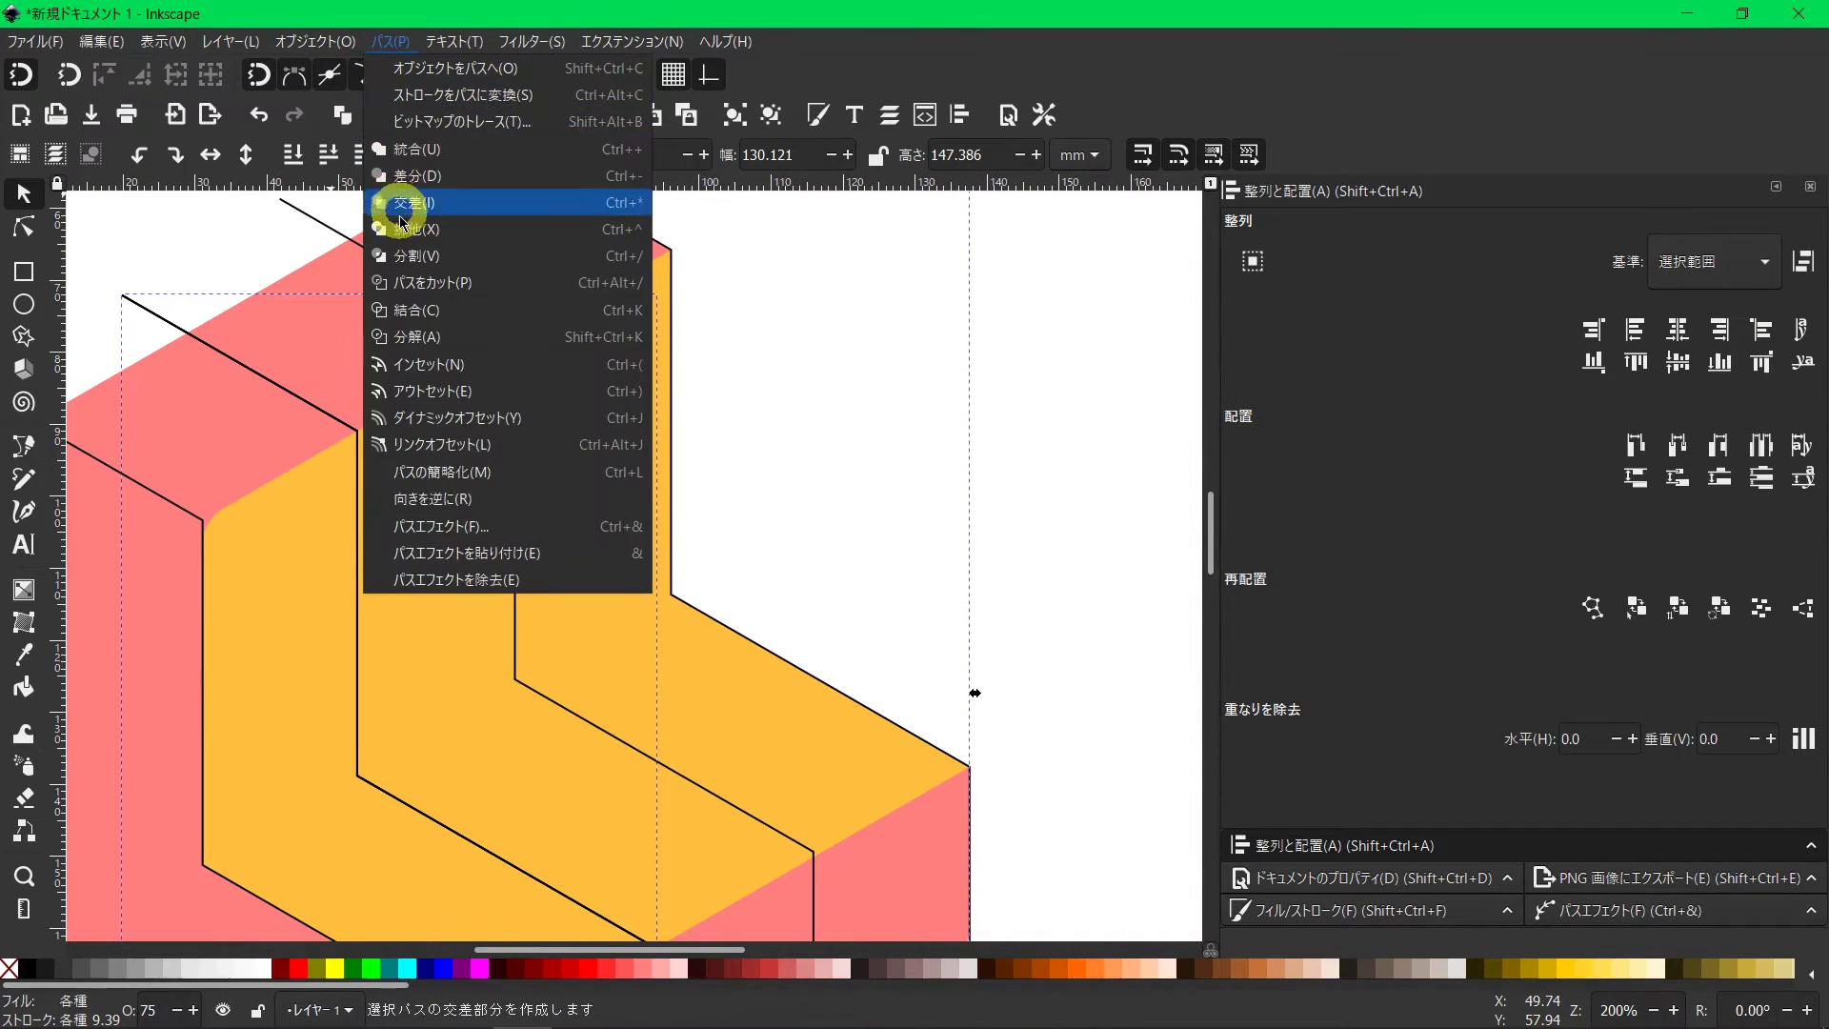
{"action": "left_click", "coordinate": [407, 251]}
{"action": "left_click", "coordinate": [443, 513]}
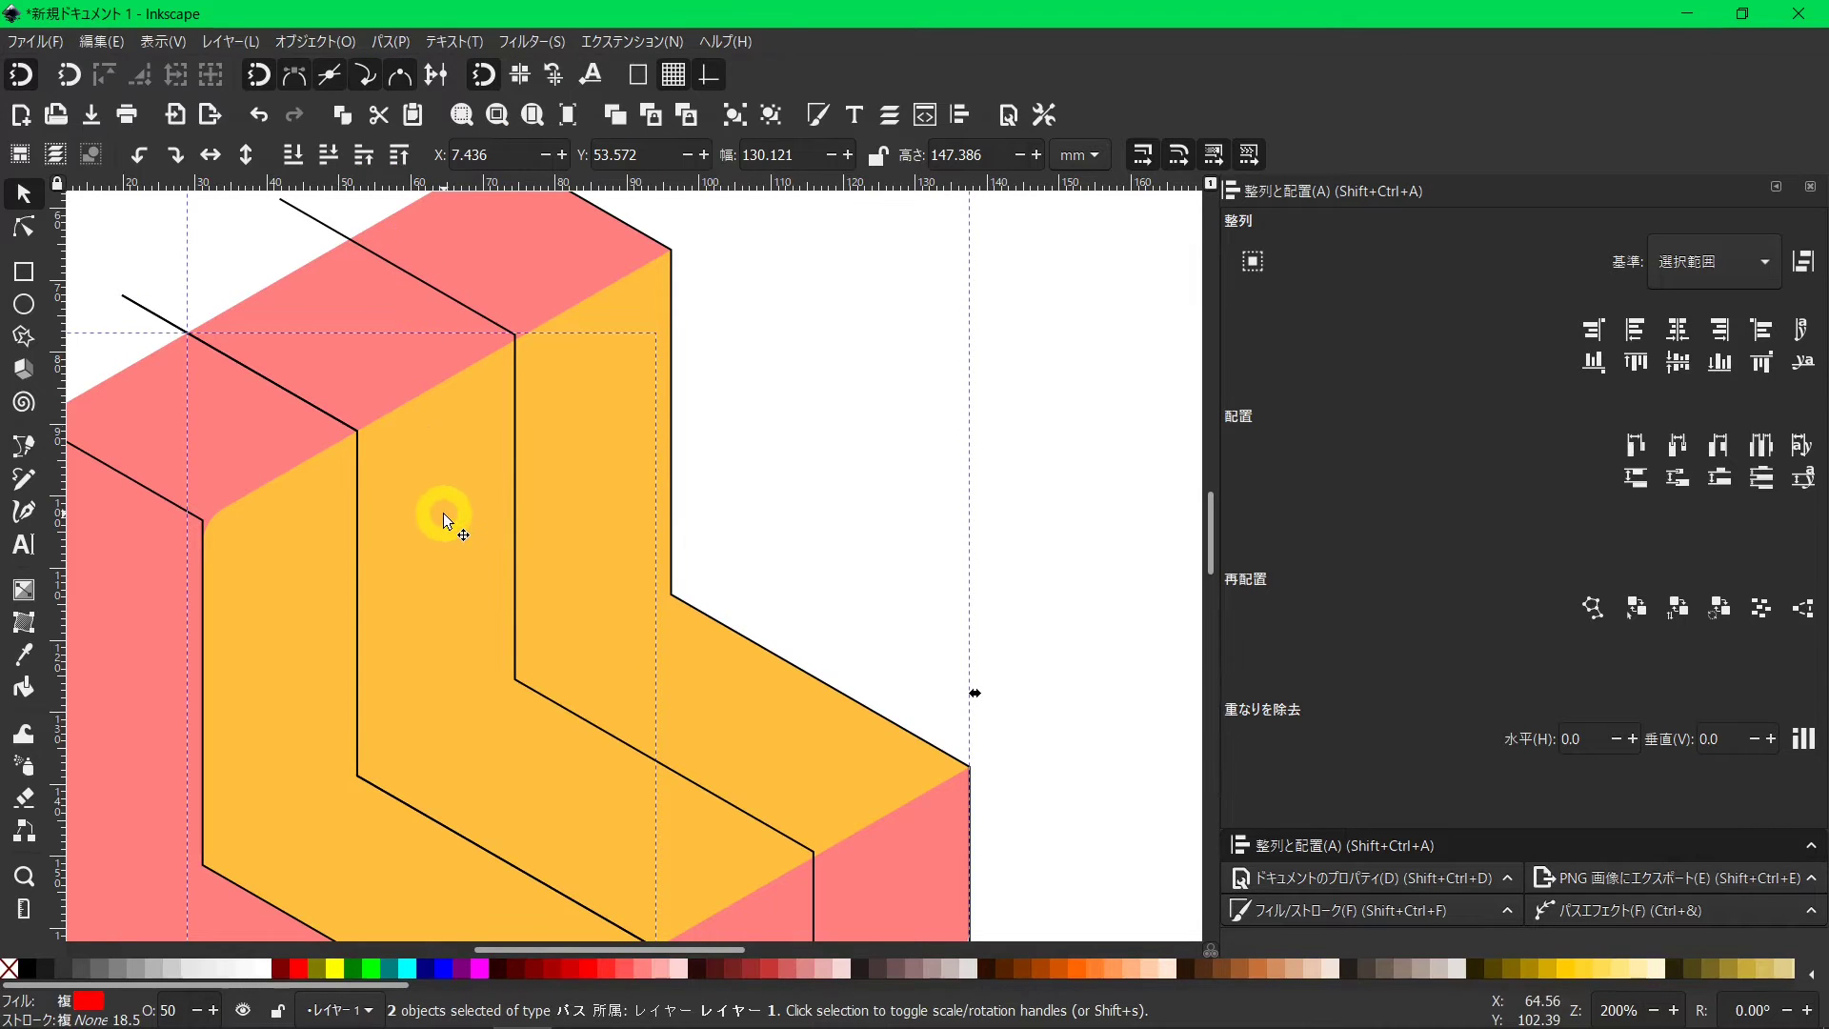
{"action": "scroll", "coordinate": [443, 512], "scroll_direction": "down", "scroll_amount": 6}
{"action": "scroll", "coordinate": [443, 513], "scroll_direction": "down", "scroll_amount": 3}
Divide the resulting face piece along the next stepped line.
{"action": "left_click", "coordinate": [730, 775]}
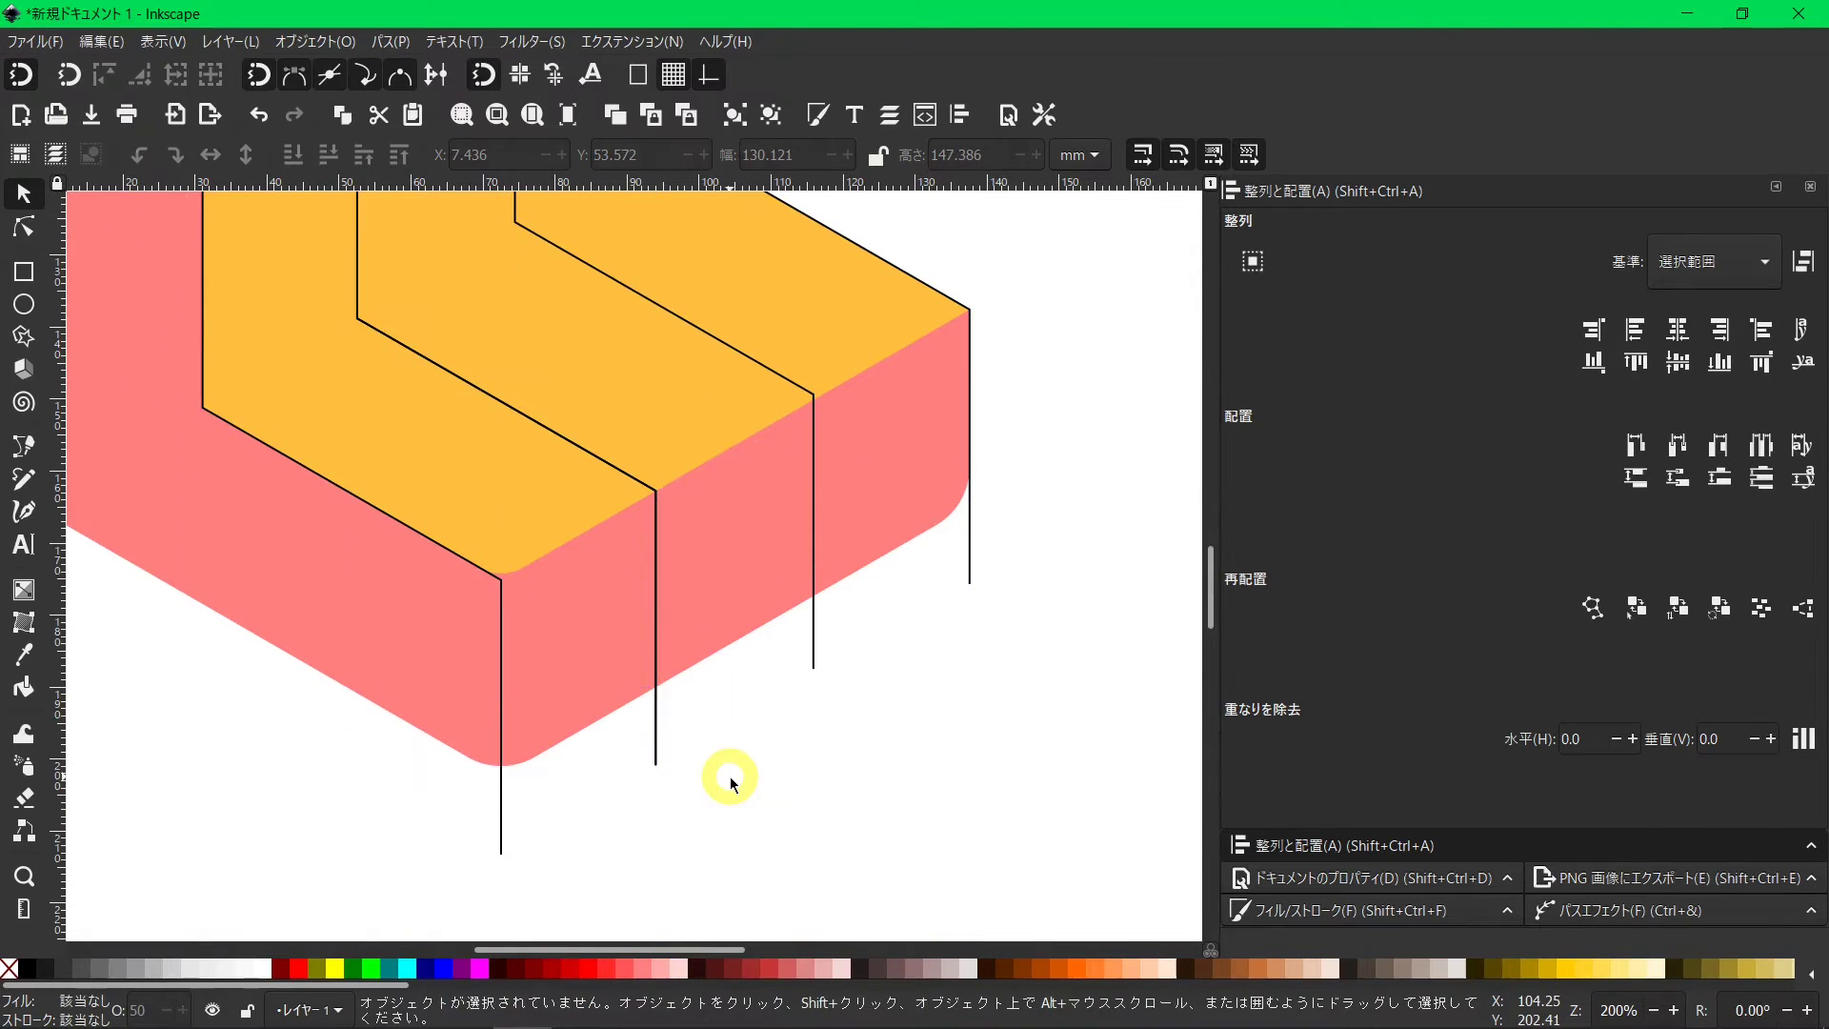
{"action": "left_click", "coordinate": [598, 459]}
{"action": "scroll", "coordinate": [600, 467], "scroll_direction": "up", "scroll_amount": 4}
{"action": "scroll", "coordinate": [608, 478], "scroll_direction": "up", "scroll_amount": 3}
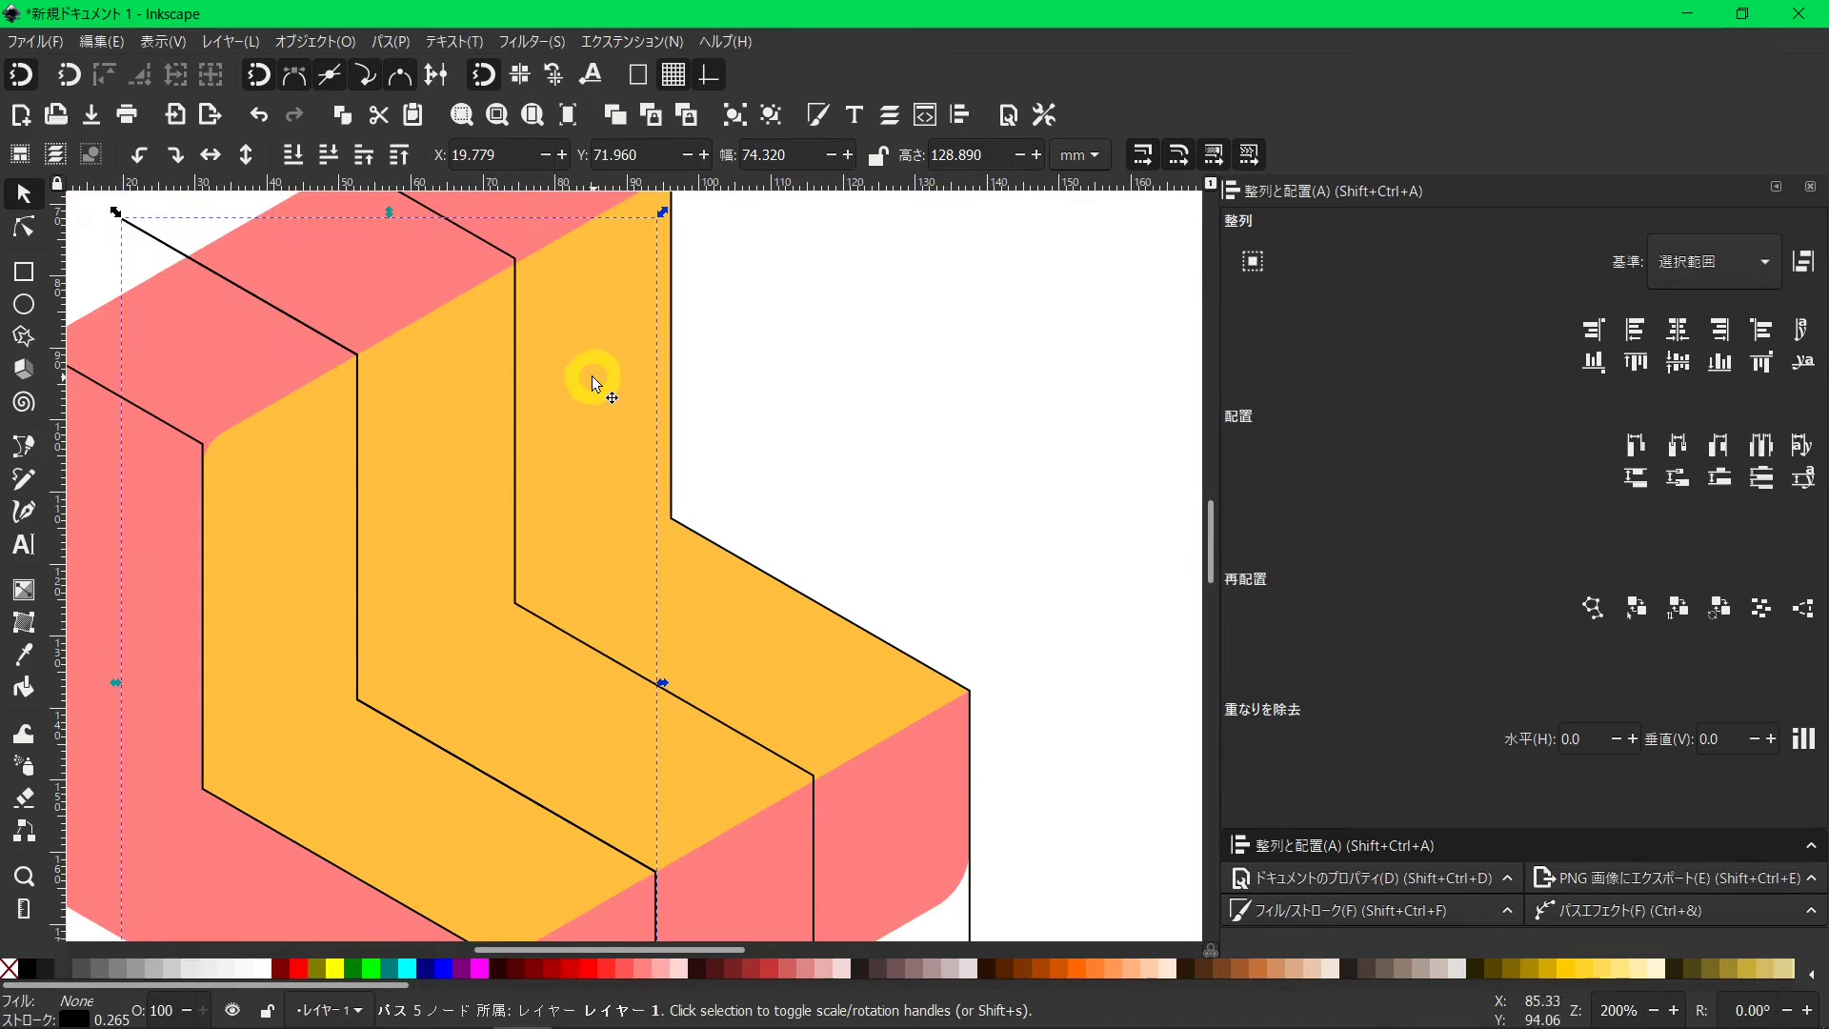
{"action": "left_click", "coordinate": [438, 440], "text": "shift"}
{"action": "left_click", "coordinate": [390, 41]}
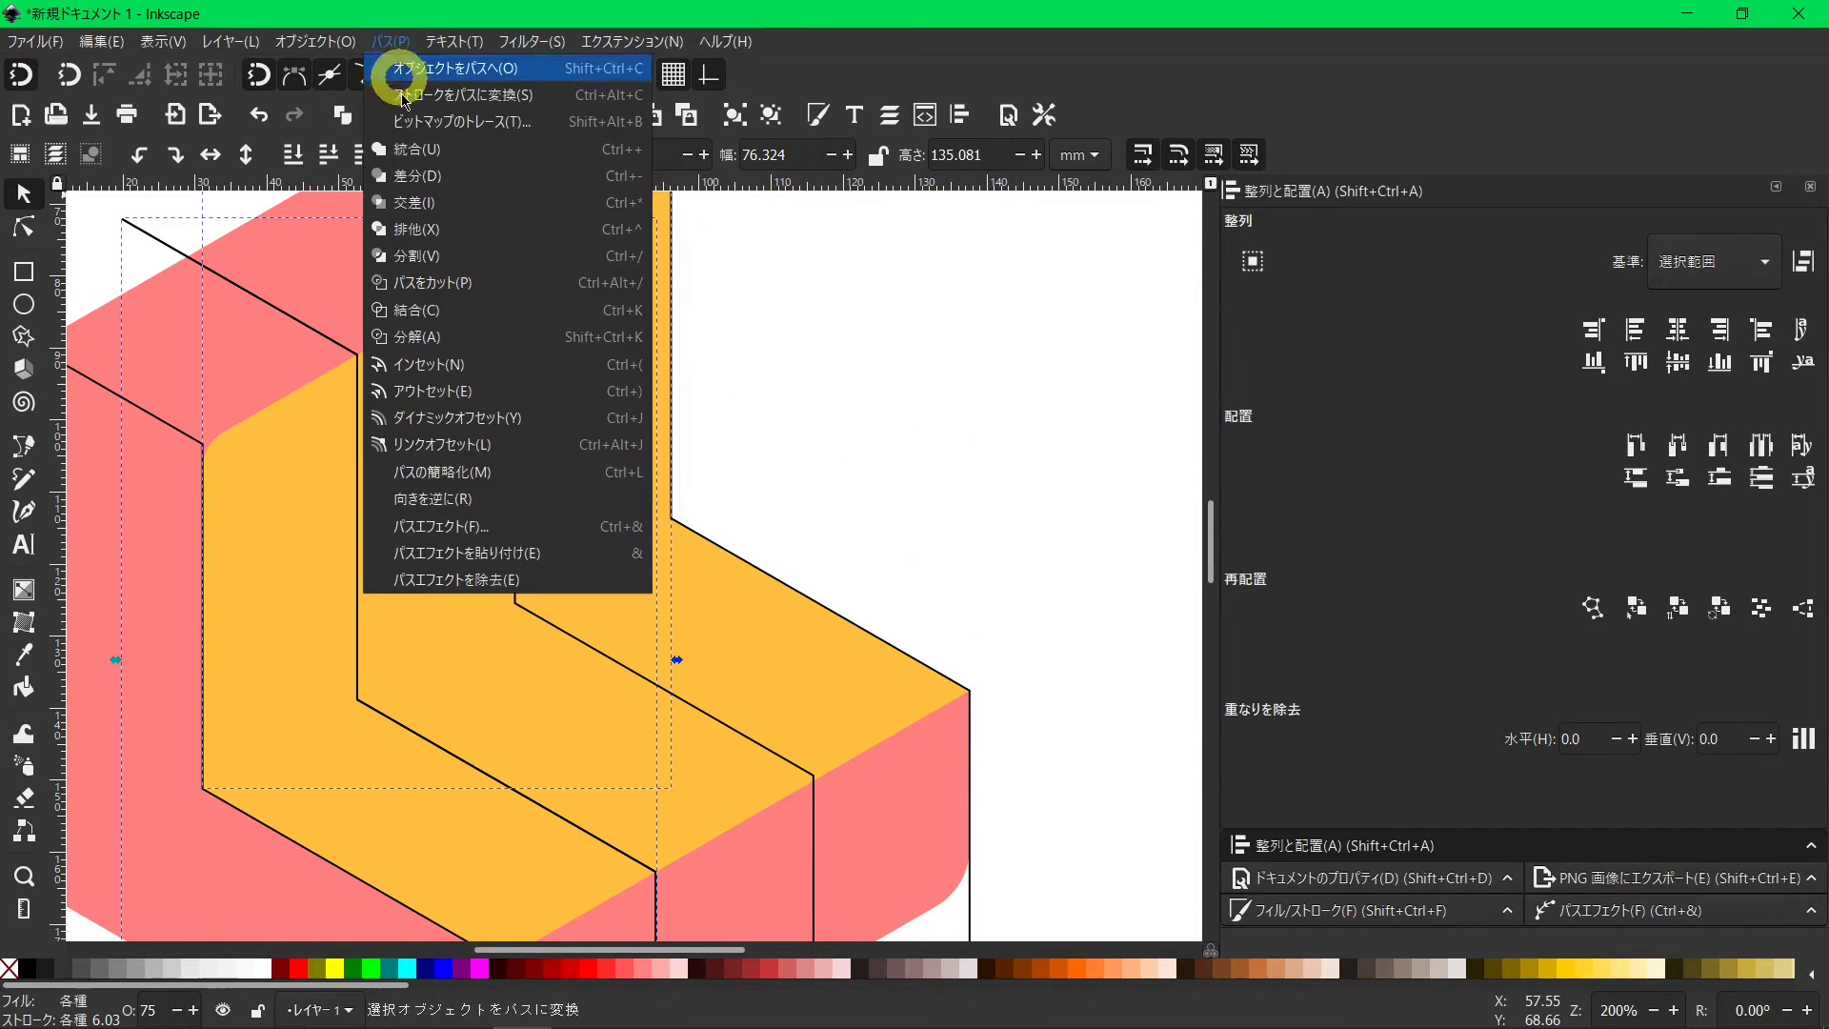
{"action": "left_click", "coordinate": [416, 255]}
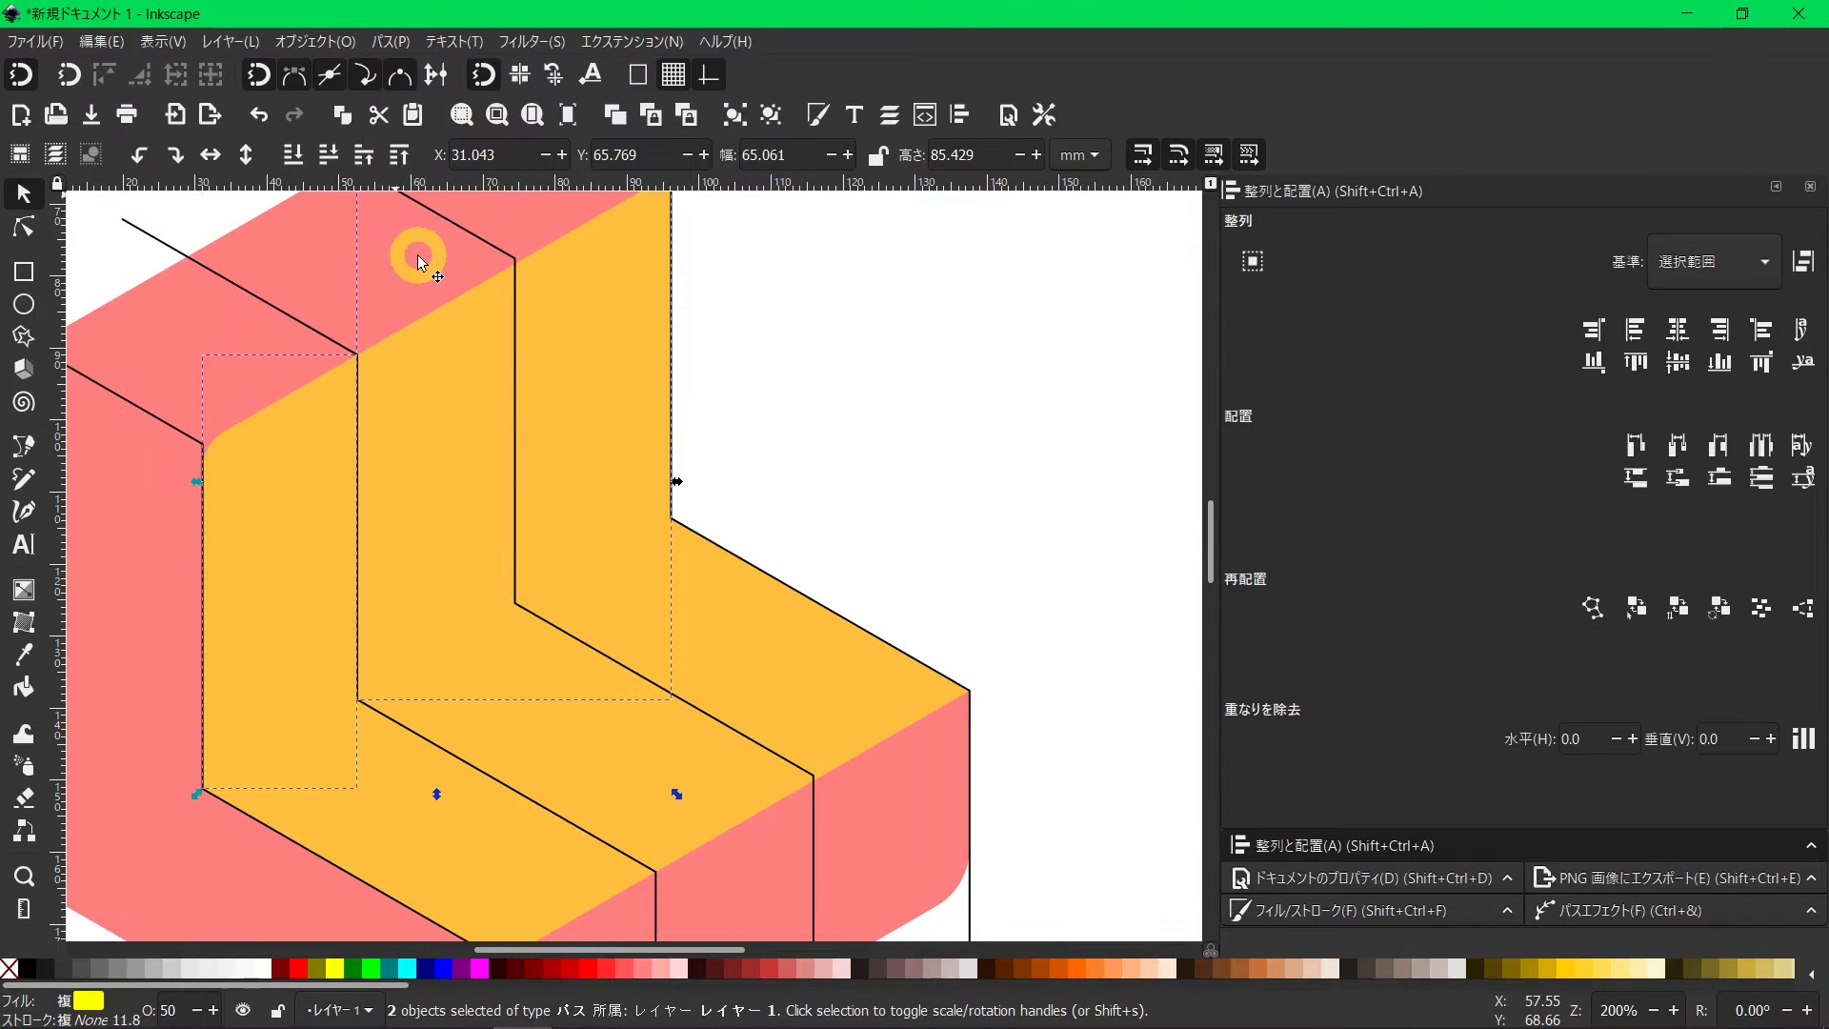
Divide another face piece along the following stepped line and check the new pieces.
{"action": "scroll", "coordinate": [448, 429], "scroll_direction": "down", "scroll_amount": 3}
{"action": "left_click", "coordinate": [528, 642]}
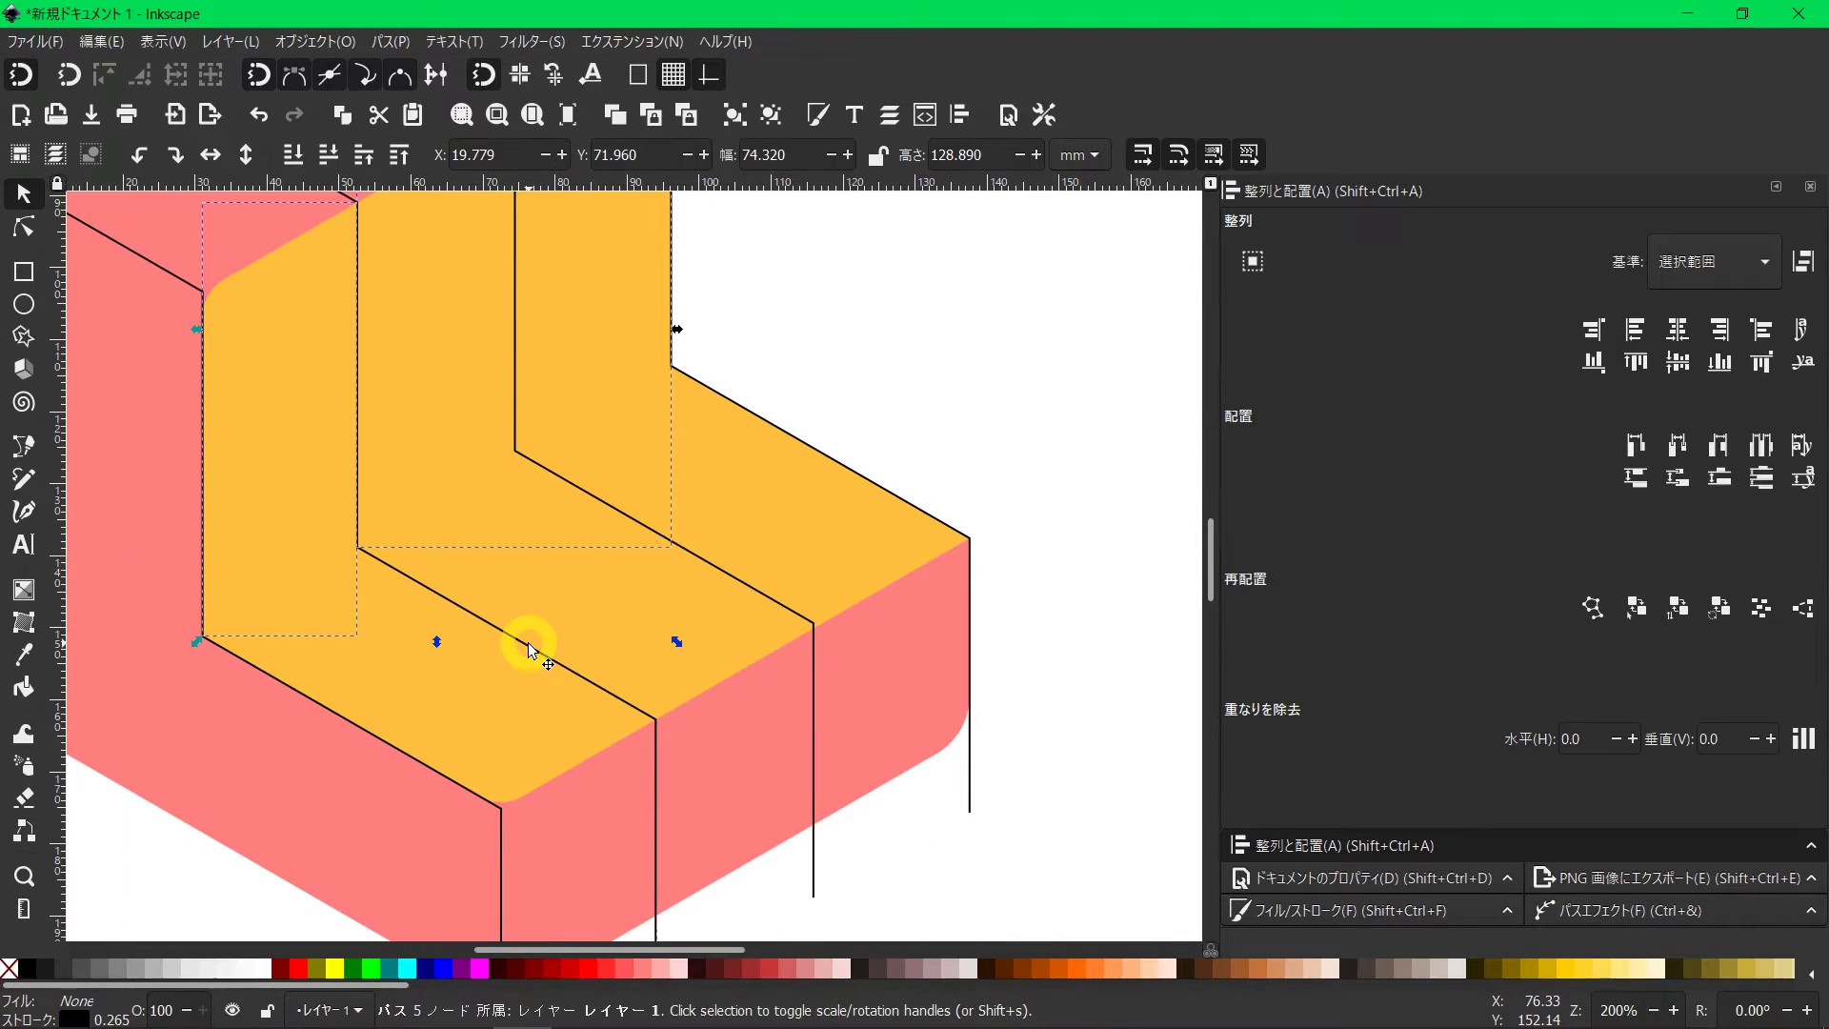
{"action": "left_click", "coordinate": [528, 642], "text": "alt"}
{"action": "left_click", "coordinate": [692, 676], "text": "shift"}
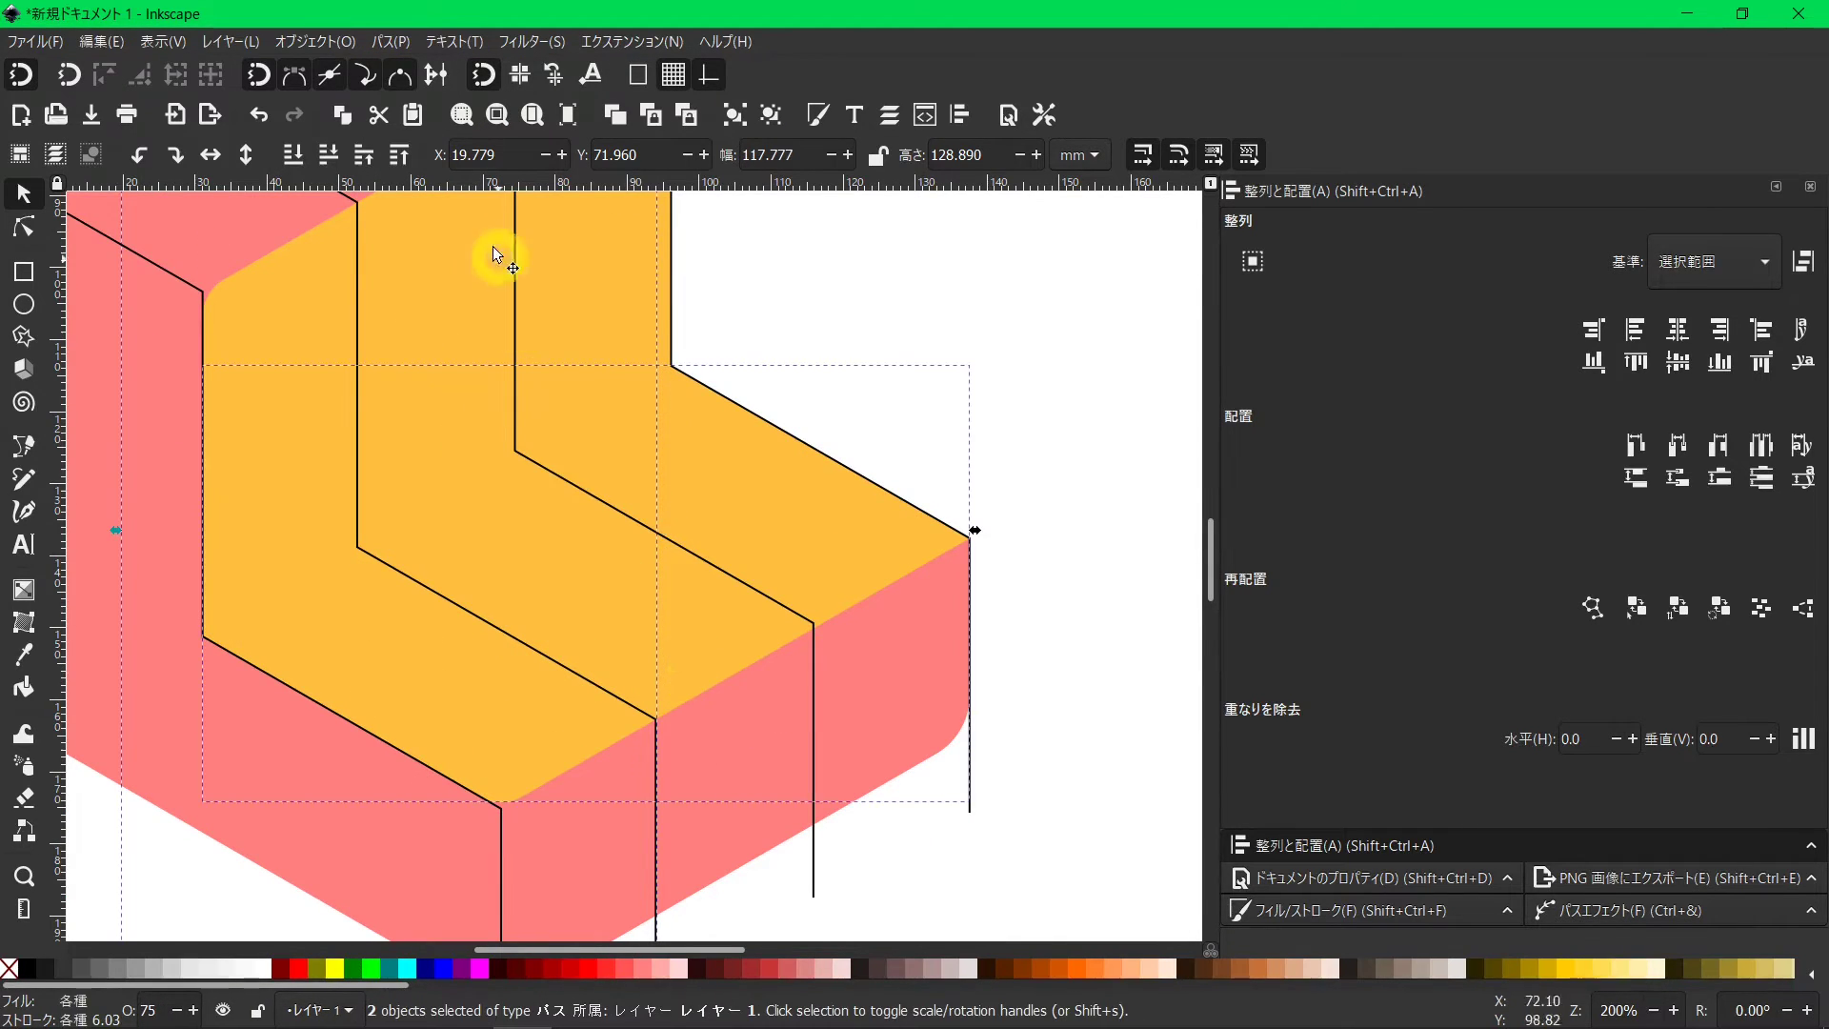
{"action": "left_click", "coordinate": [390, 41]}
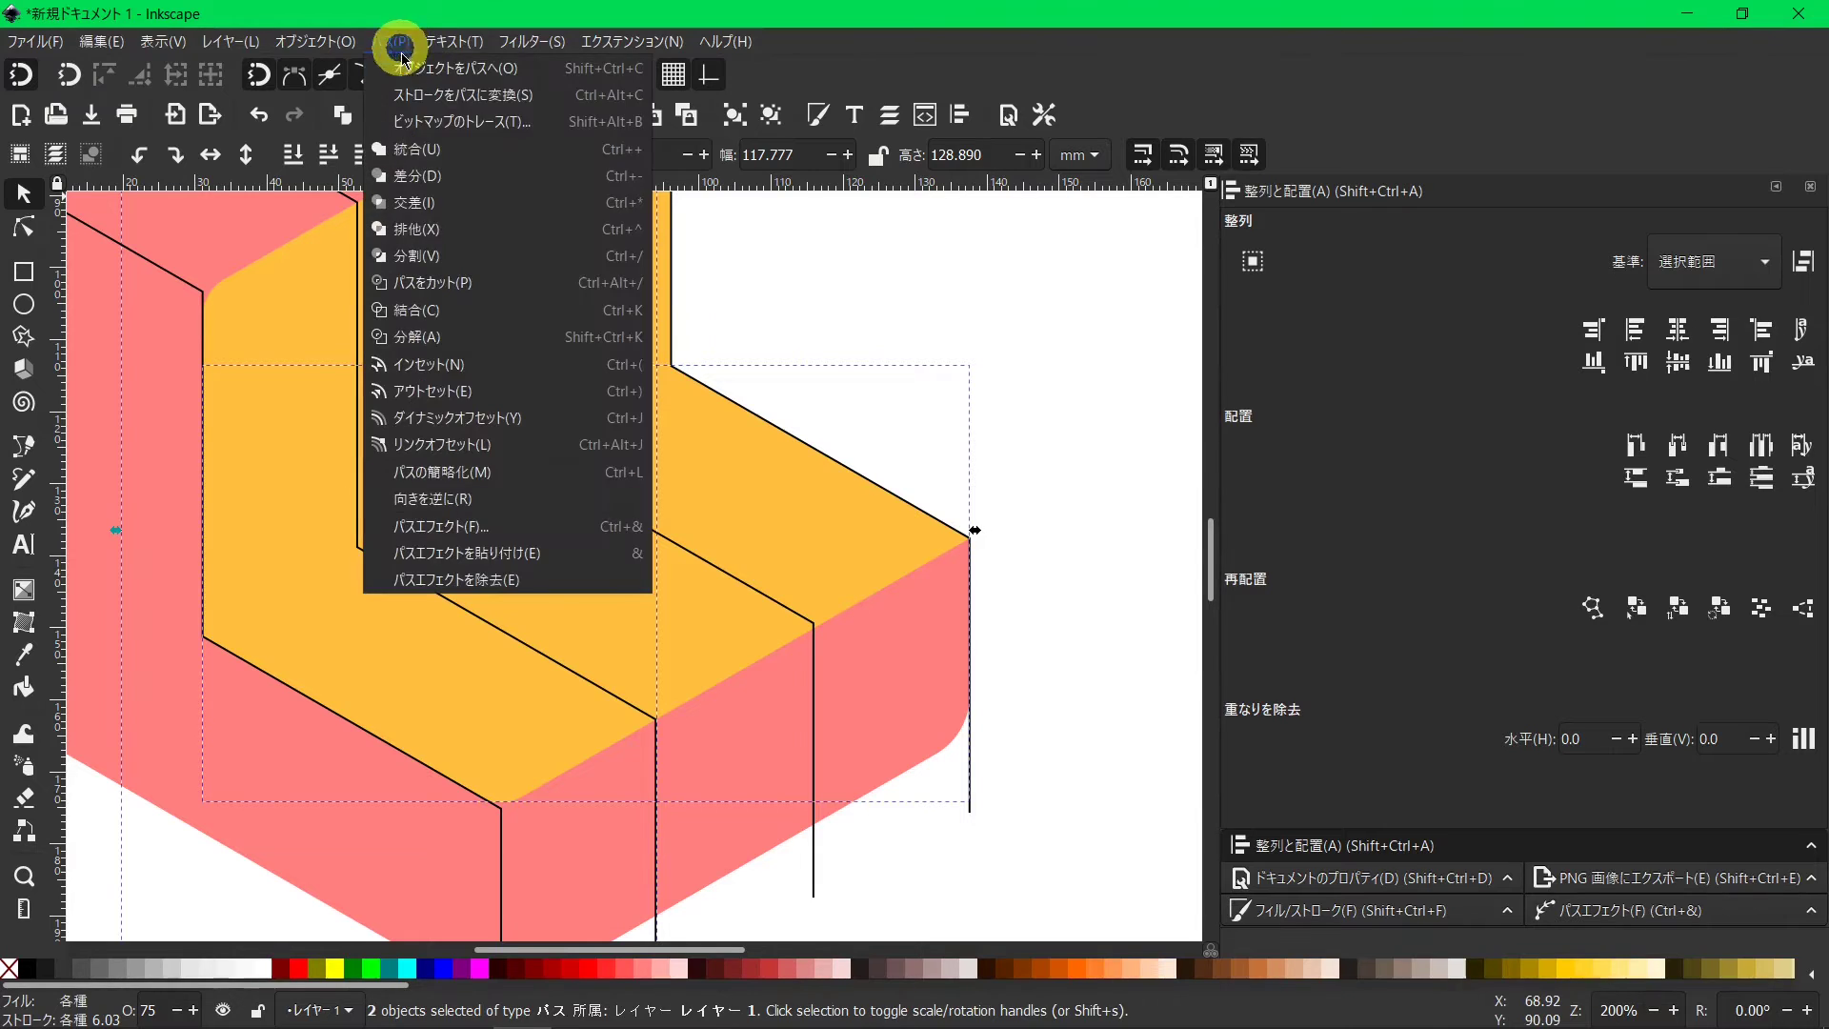
{"action": "left_click", "coordinate": [415, 255]}
{"action": "left_click", "coordinate": [289, 409]}
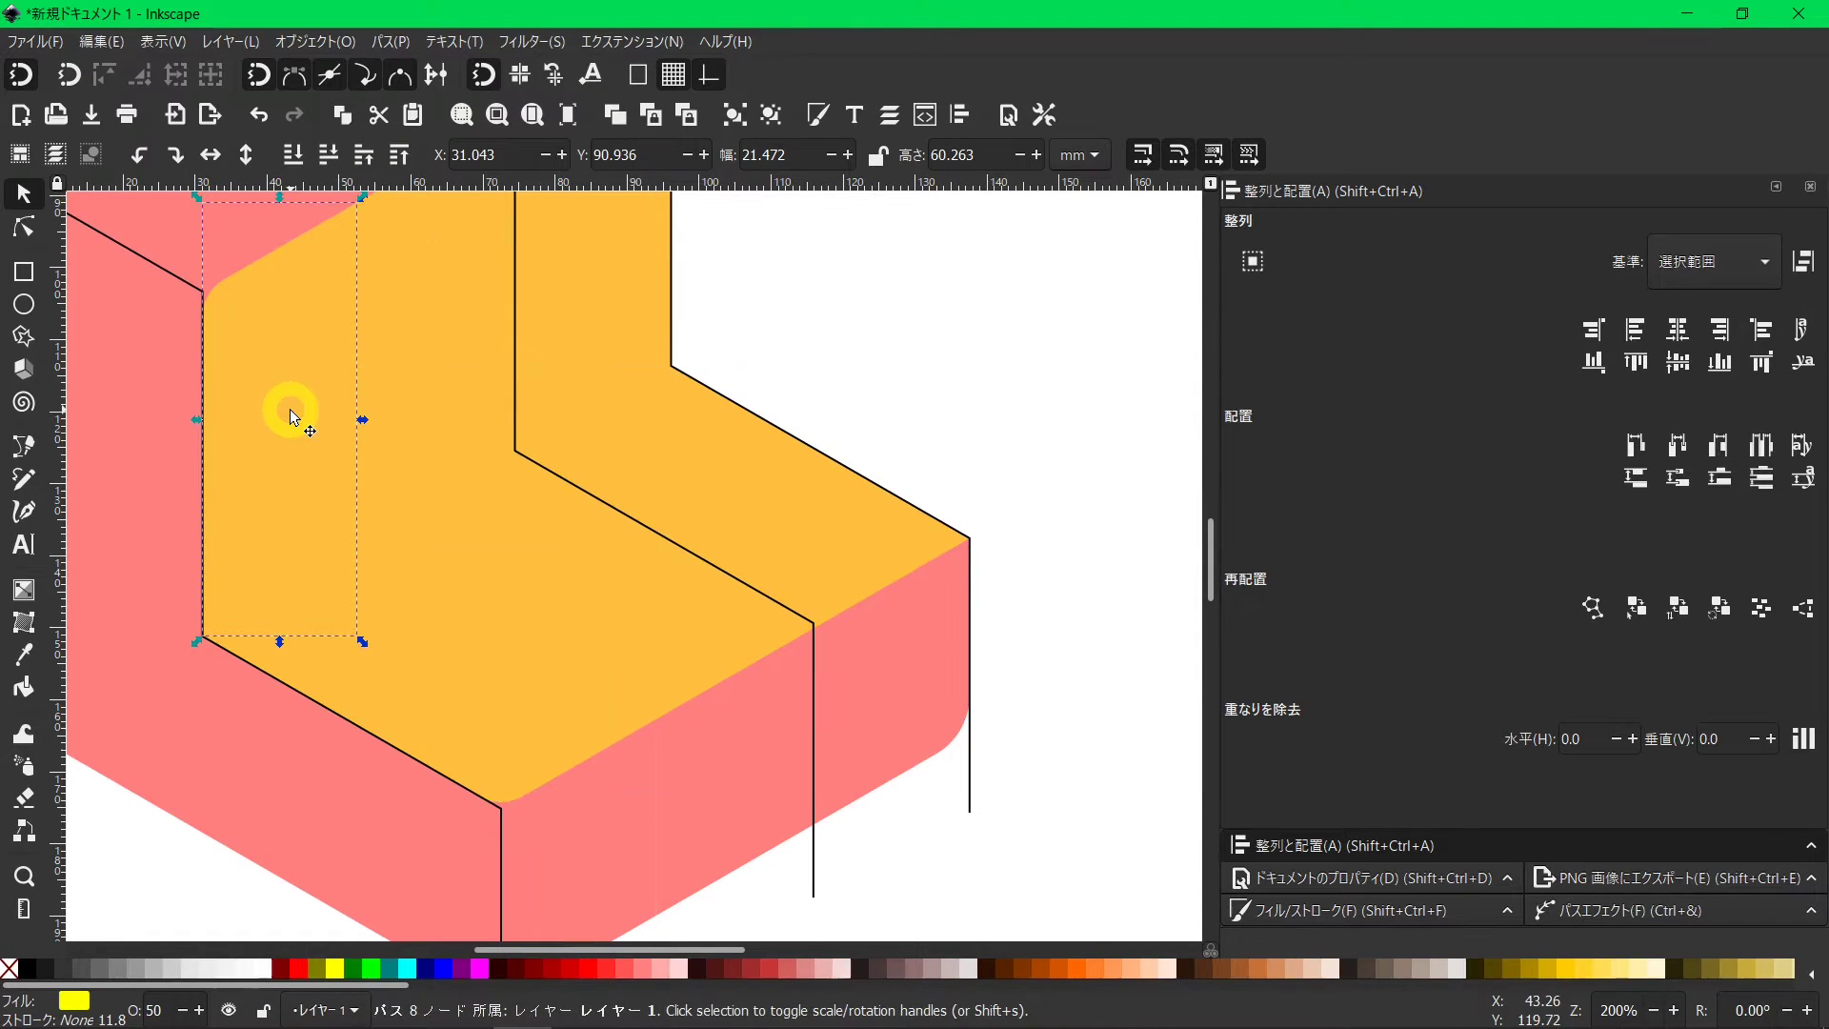
{"action": "scroll", "coordinate": [297, 376], "scroll_direction": "down", "scroll_amount": 1, "text": "ctrl"}
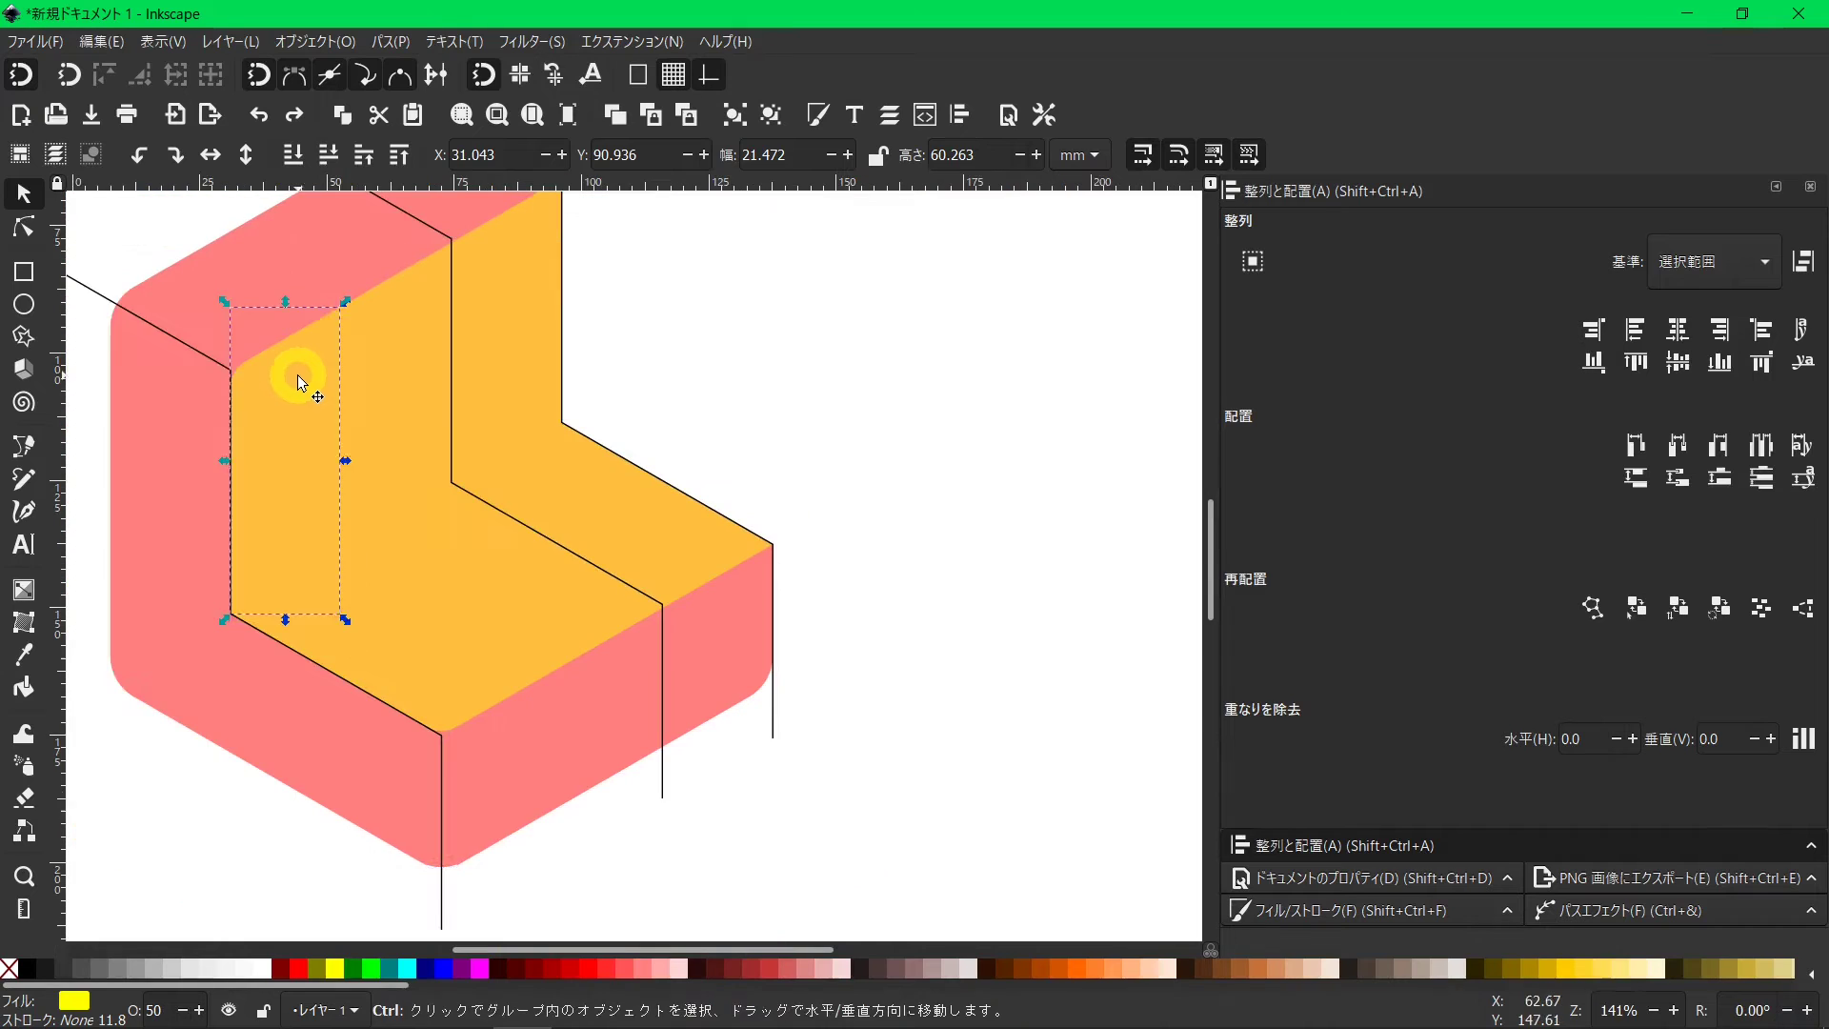
{"action": "left_click", "coordinate": [471, 846]}
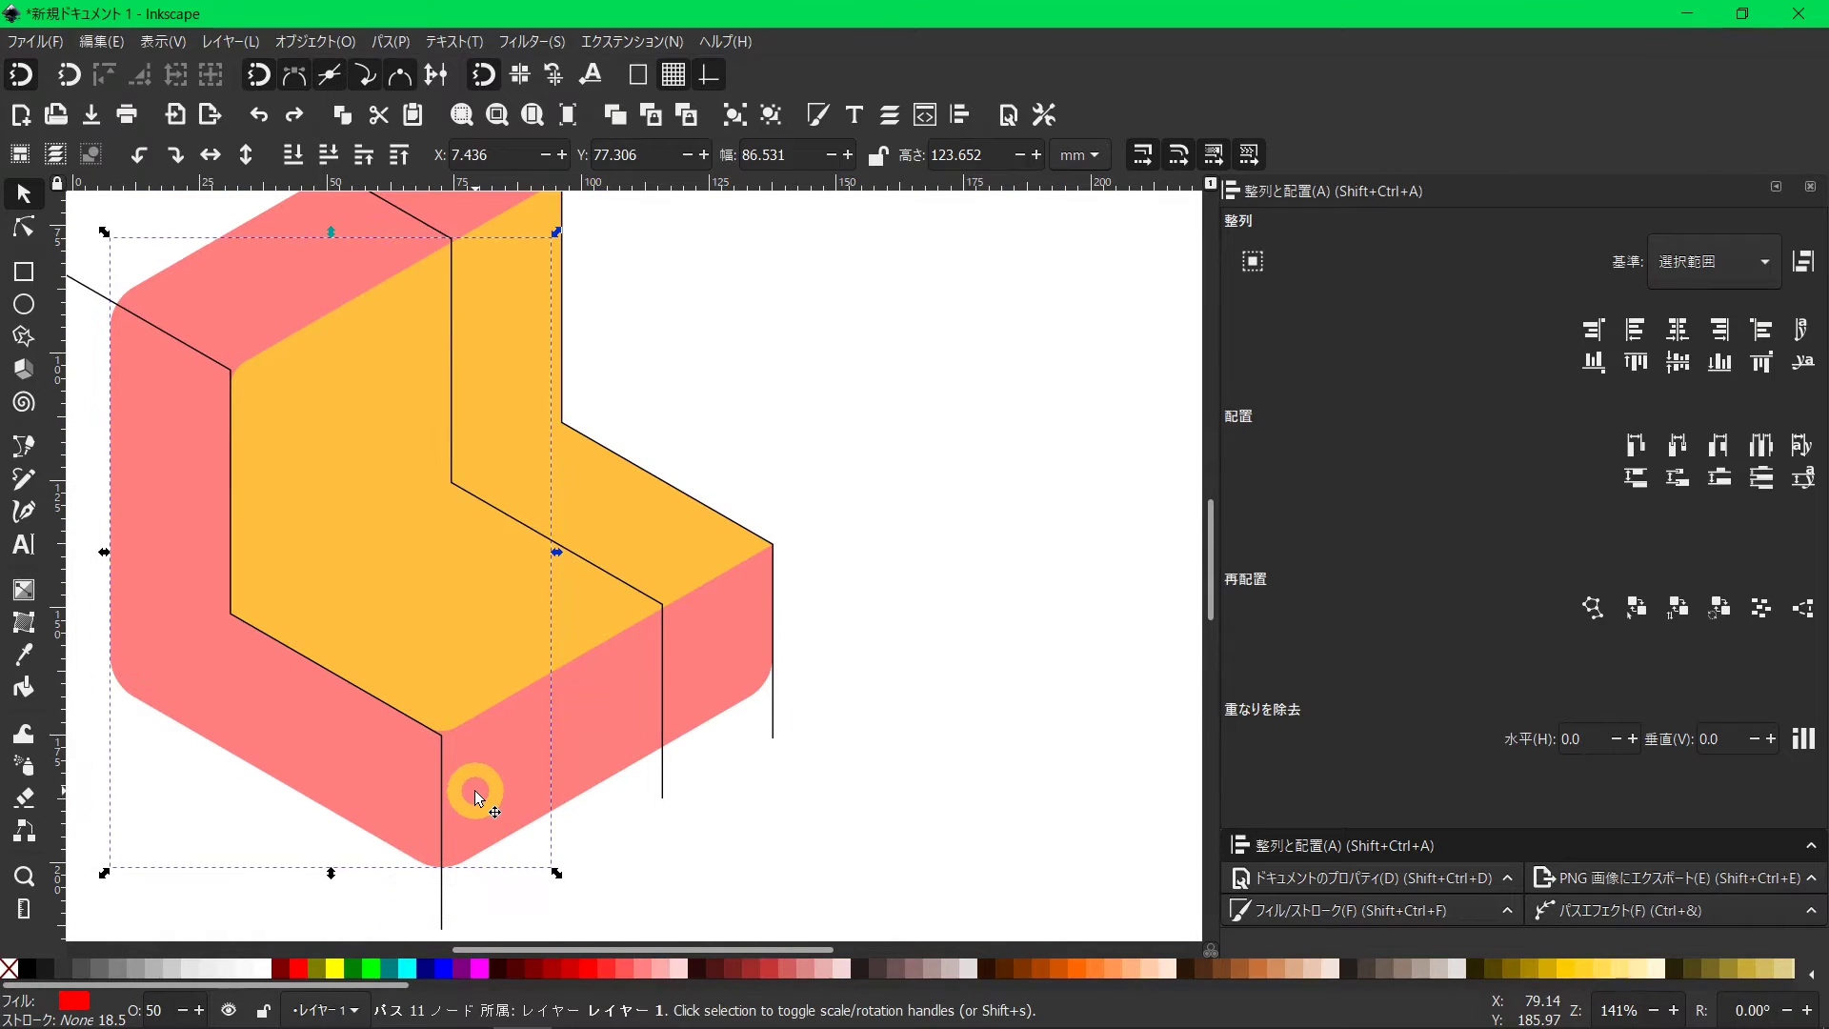
Divide the pink shape along the black L-shaped guide line.
{"action": "scroll", "coordinate": [477, 795], "scroll_direction": "up", "scroll_amount": 4}
{"action": "left_click", "coordinate": [608, 408]}
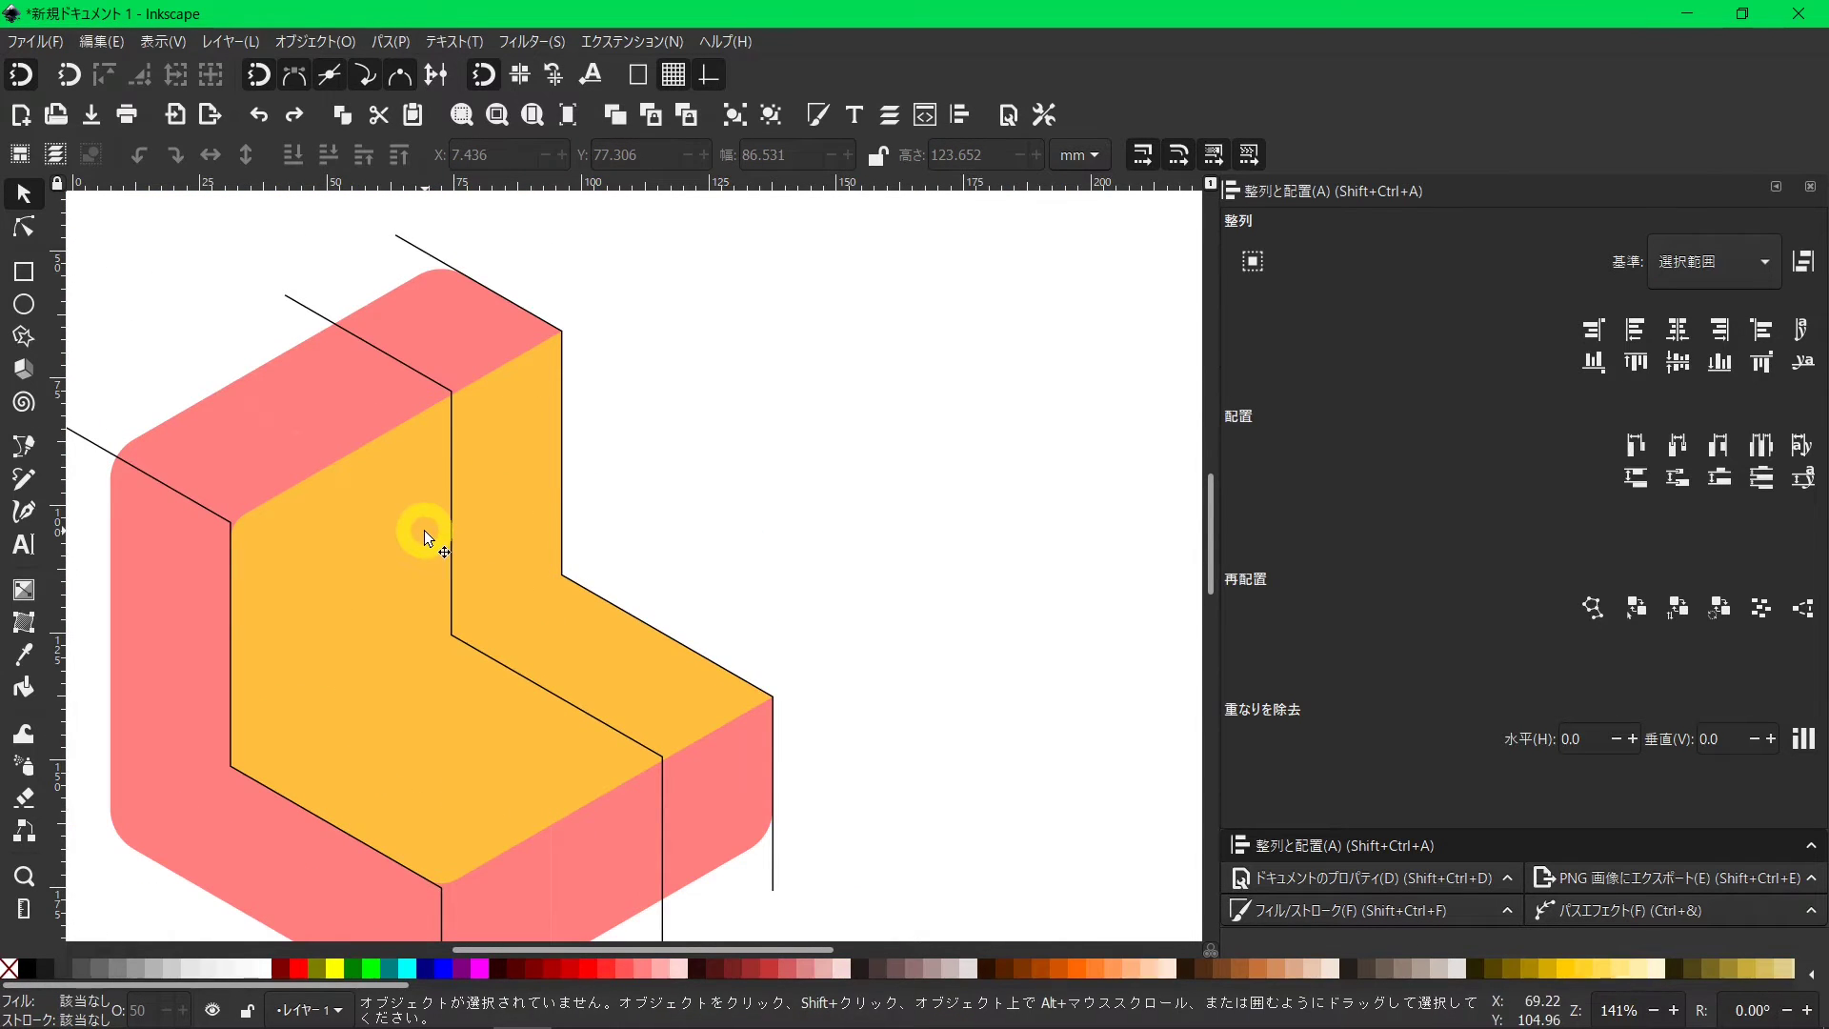
{"action": "scroll", "coordinate": [425, 529], "scroll_direction": "up", "scroll_amount": 1, "text": "ctrl"}
{"action": "scroll", "coordinate": [425, 529], "scroll_direction": "up", "scroll_amount": 1, "text": "ctrl"}
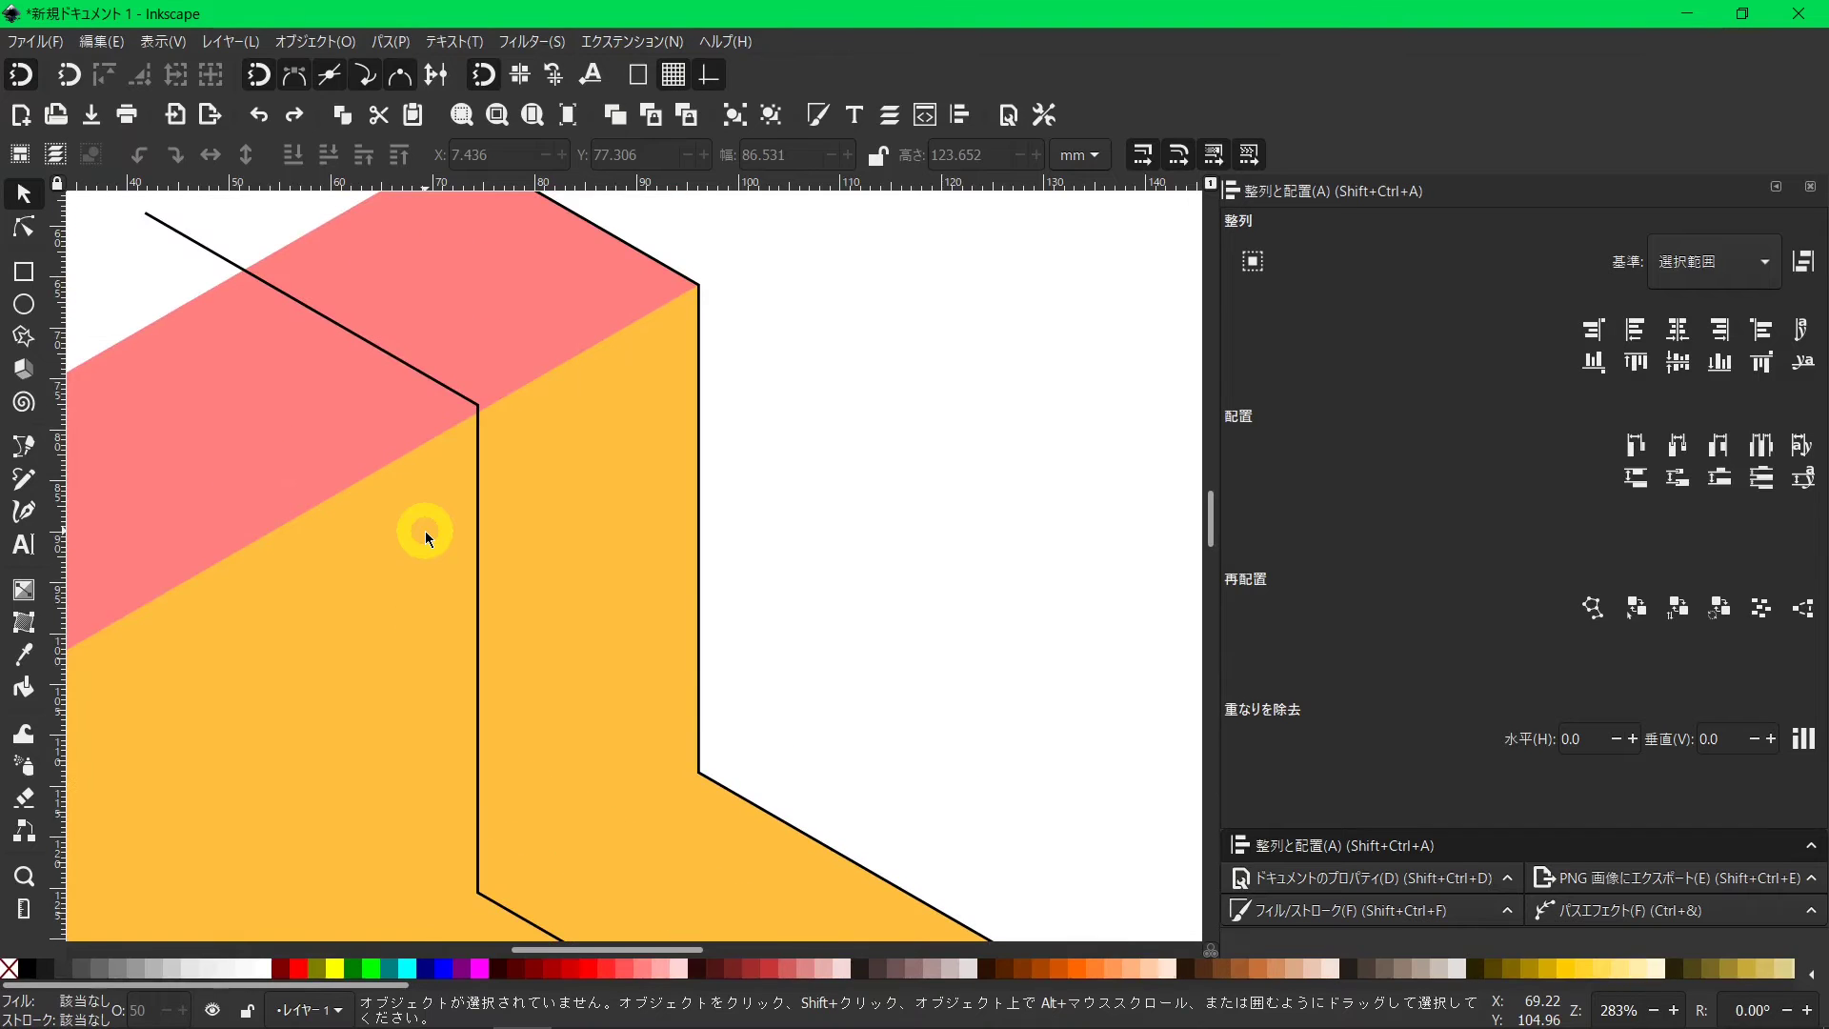
{"action": "left_click_drag", "start_coordinate": [461, 396], "coordinate": [467, 401]}
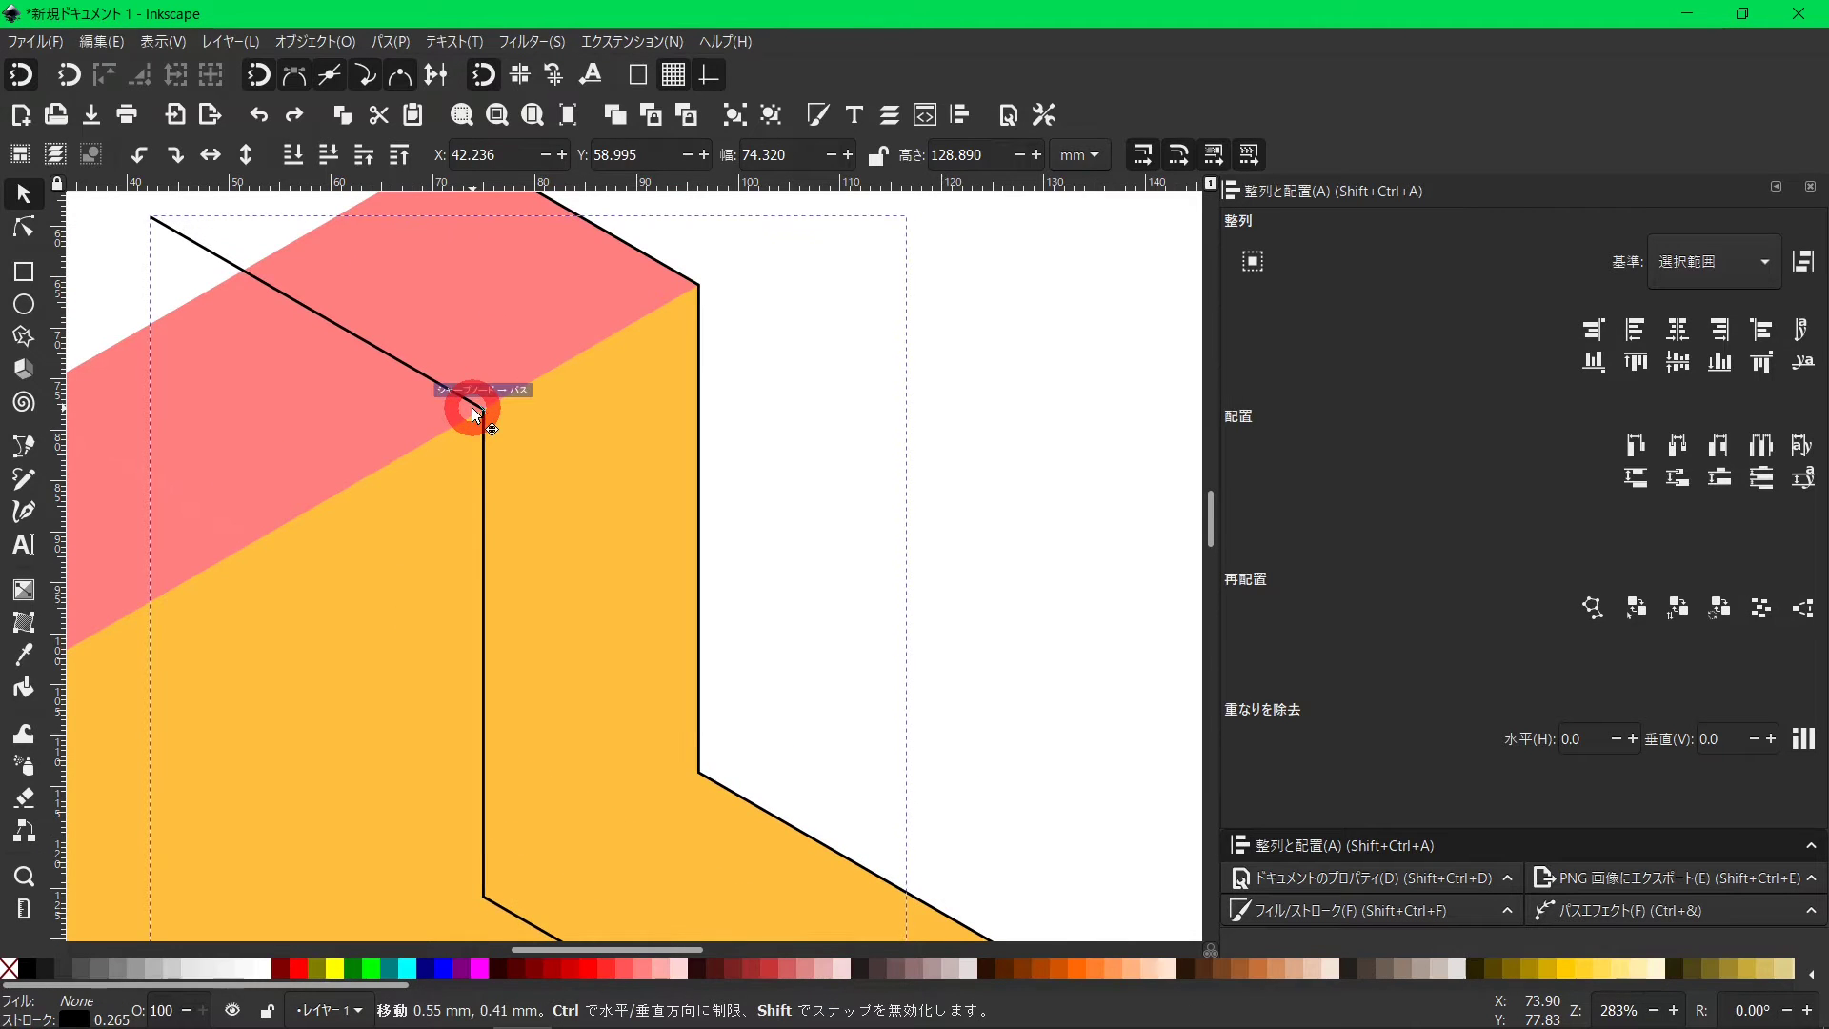
{"action": "scroll", "coordinate": [551, 495], "scroll_direction": "down", "scroll_amount": 2}
{"action": "scroll", "coordinate": [551, 495], "scroll_direction": "down", "scroll_amount": 2}
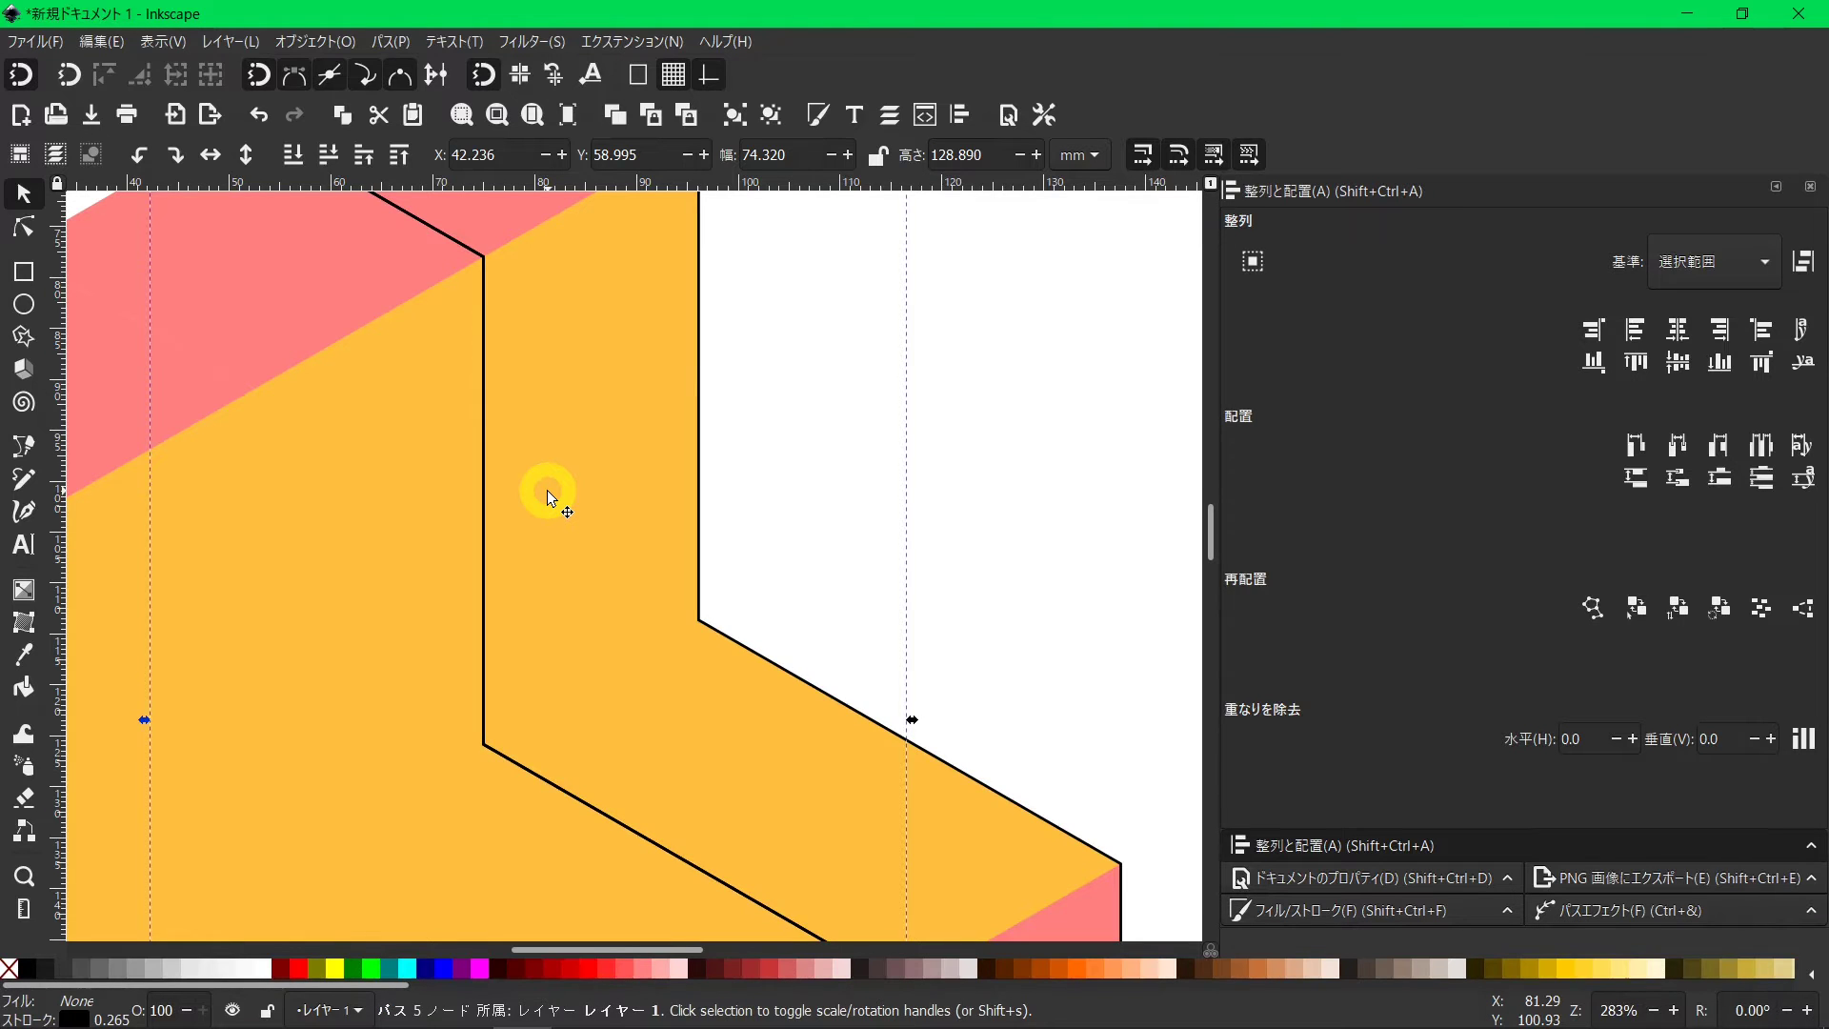
{"action": "scroll", "coordinate": [547, 490], "scroll_direction": "down", "scroll_amount": 1}
{"action": "scroll", "coordinate": [547, 489], "scroll_direction": "up", "scroll_amount": 2}
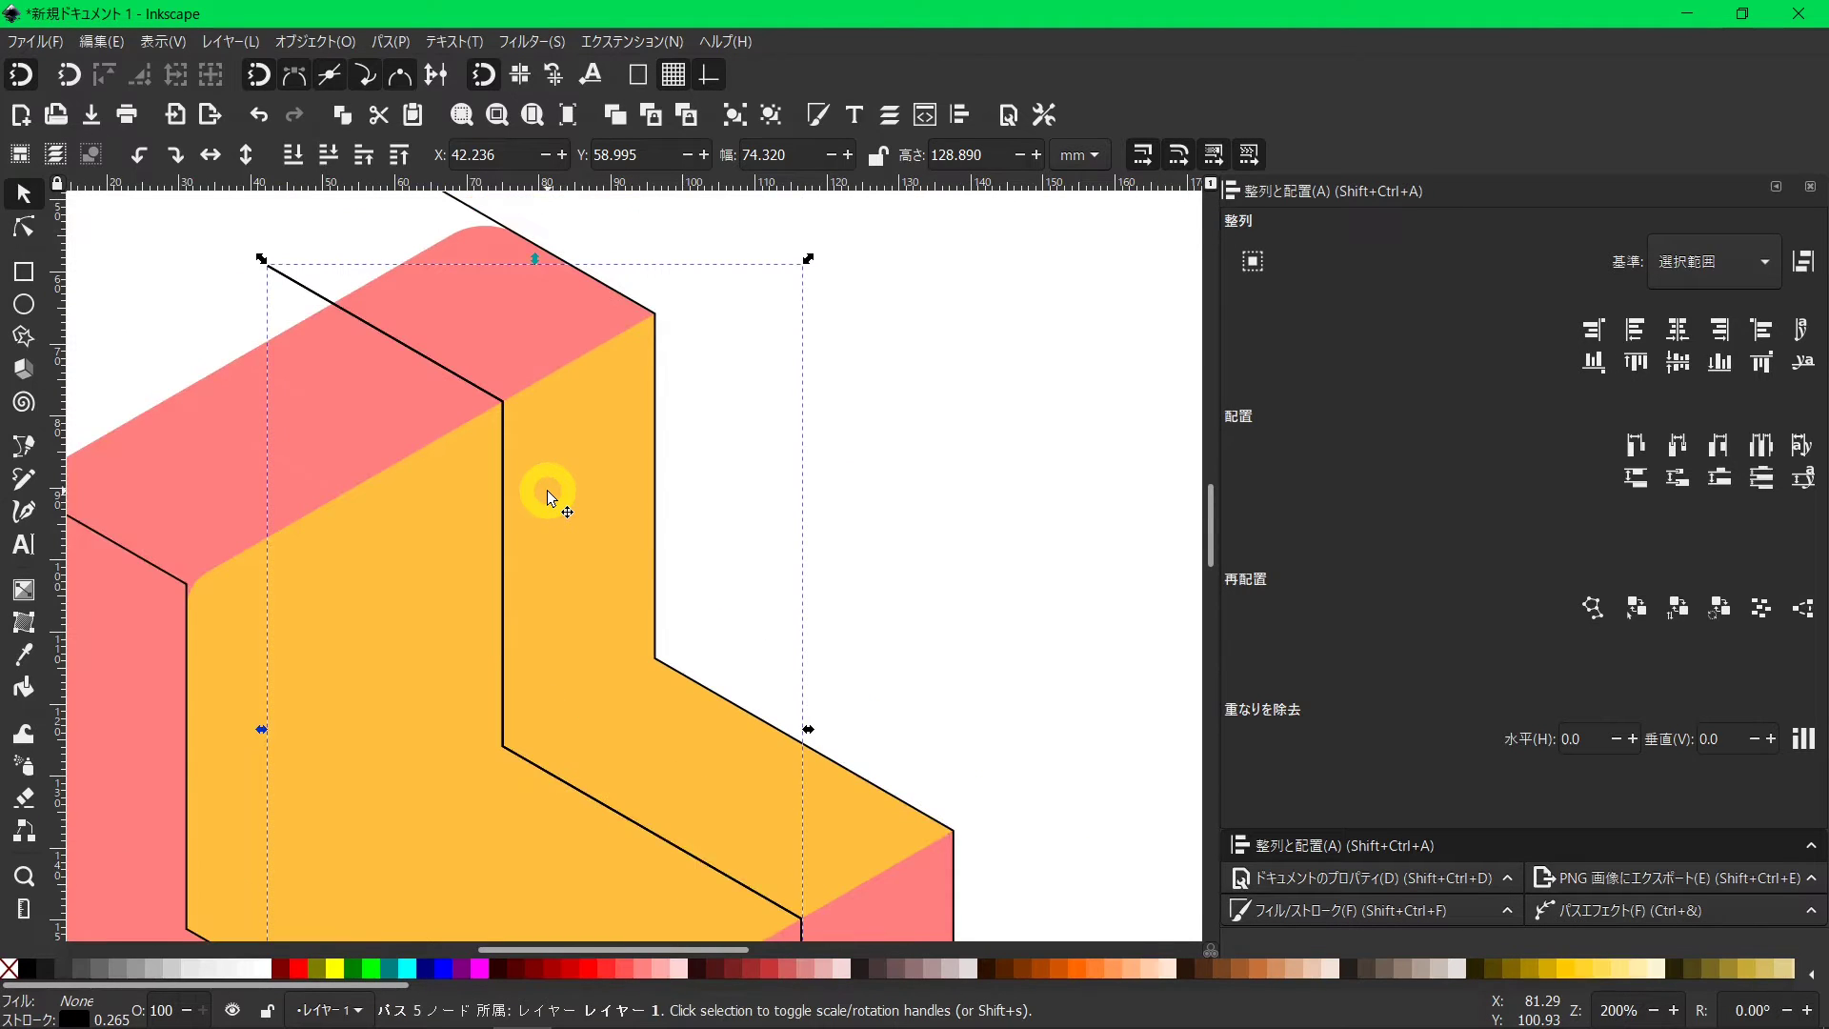
{"action": "left_click", "coordinate": [255, 362], "text": "shift"}
{"action": "left_click", "coordinate": [391, 43]}
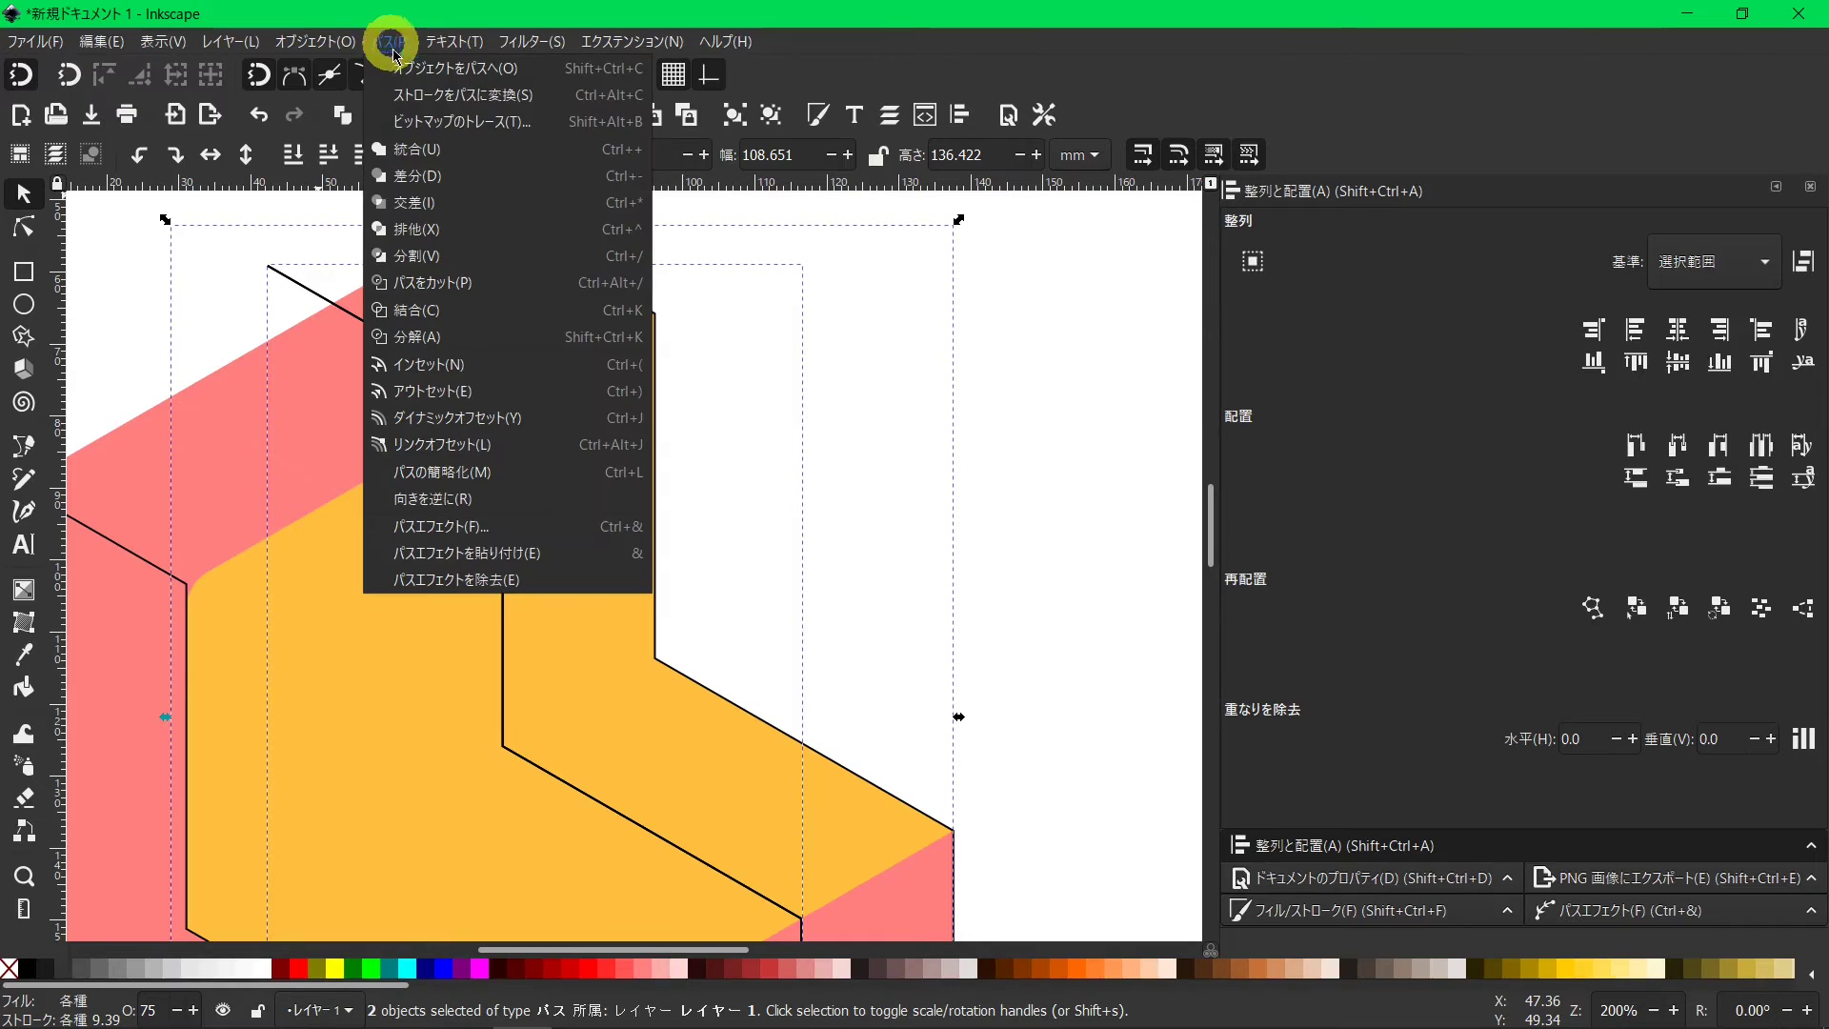
{"action": "left_click", "coordinate": [419, 256]}
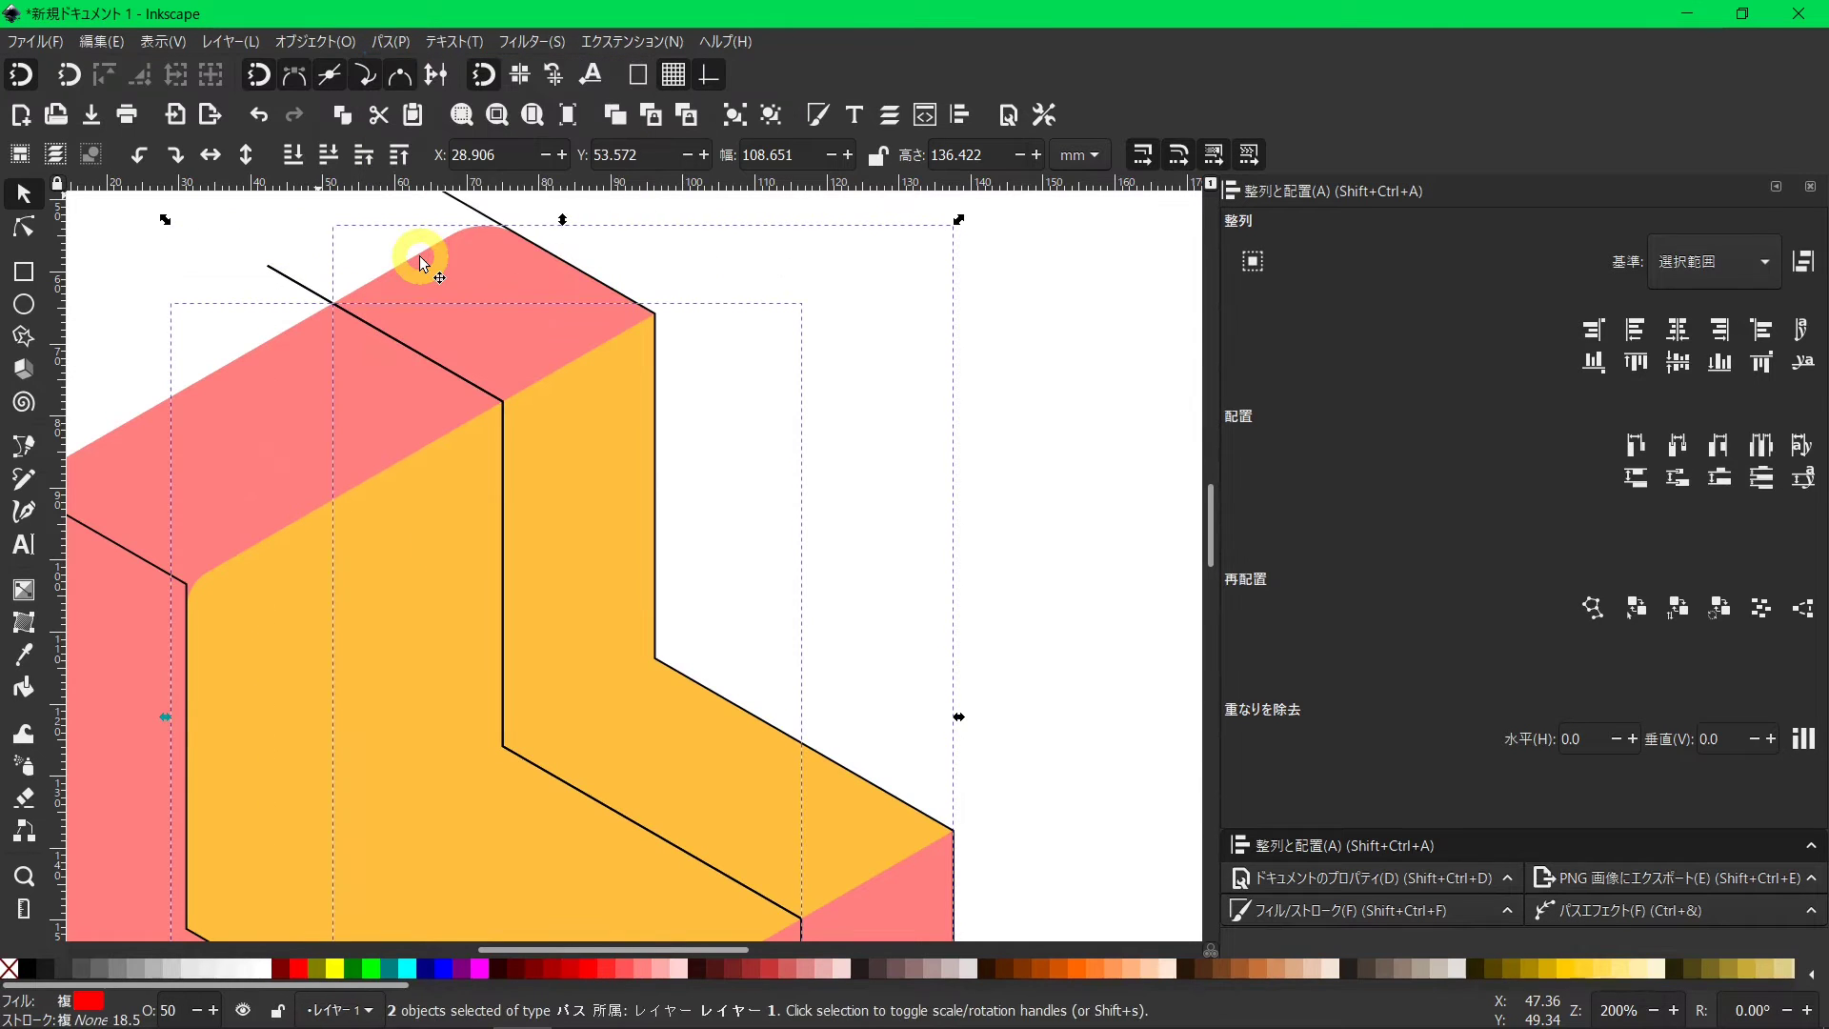
Split the inner yellow shape along the guide line with Exclusion instead of Cut Path.
{"action": "scroll", "coordinate": [647, 517], "scroll_direction": "down", "scroll_amount": 8}
{"action": "scroll", "coordinate": [647, 517], "scroll_direction": "down", "scroll_amount": 2}
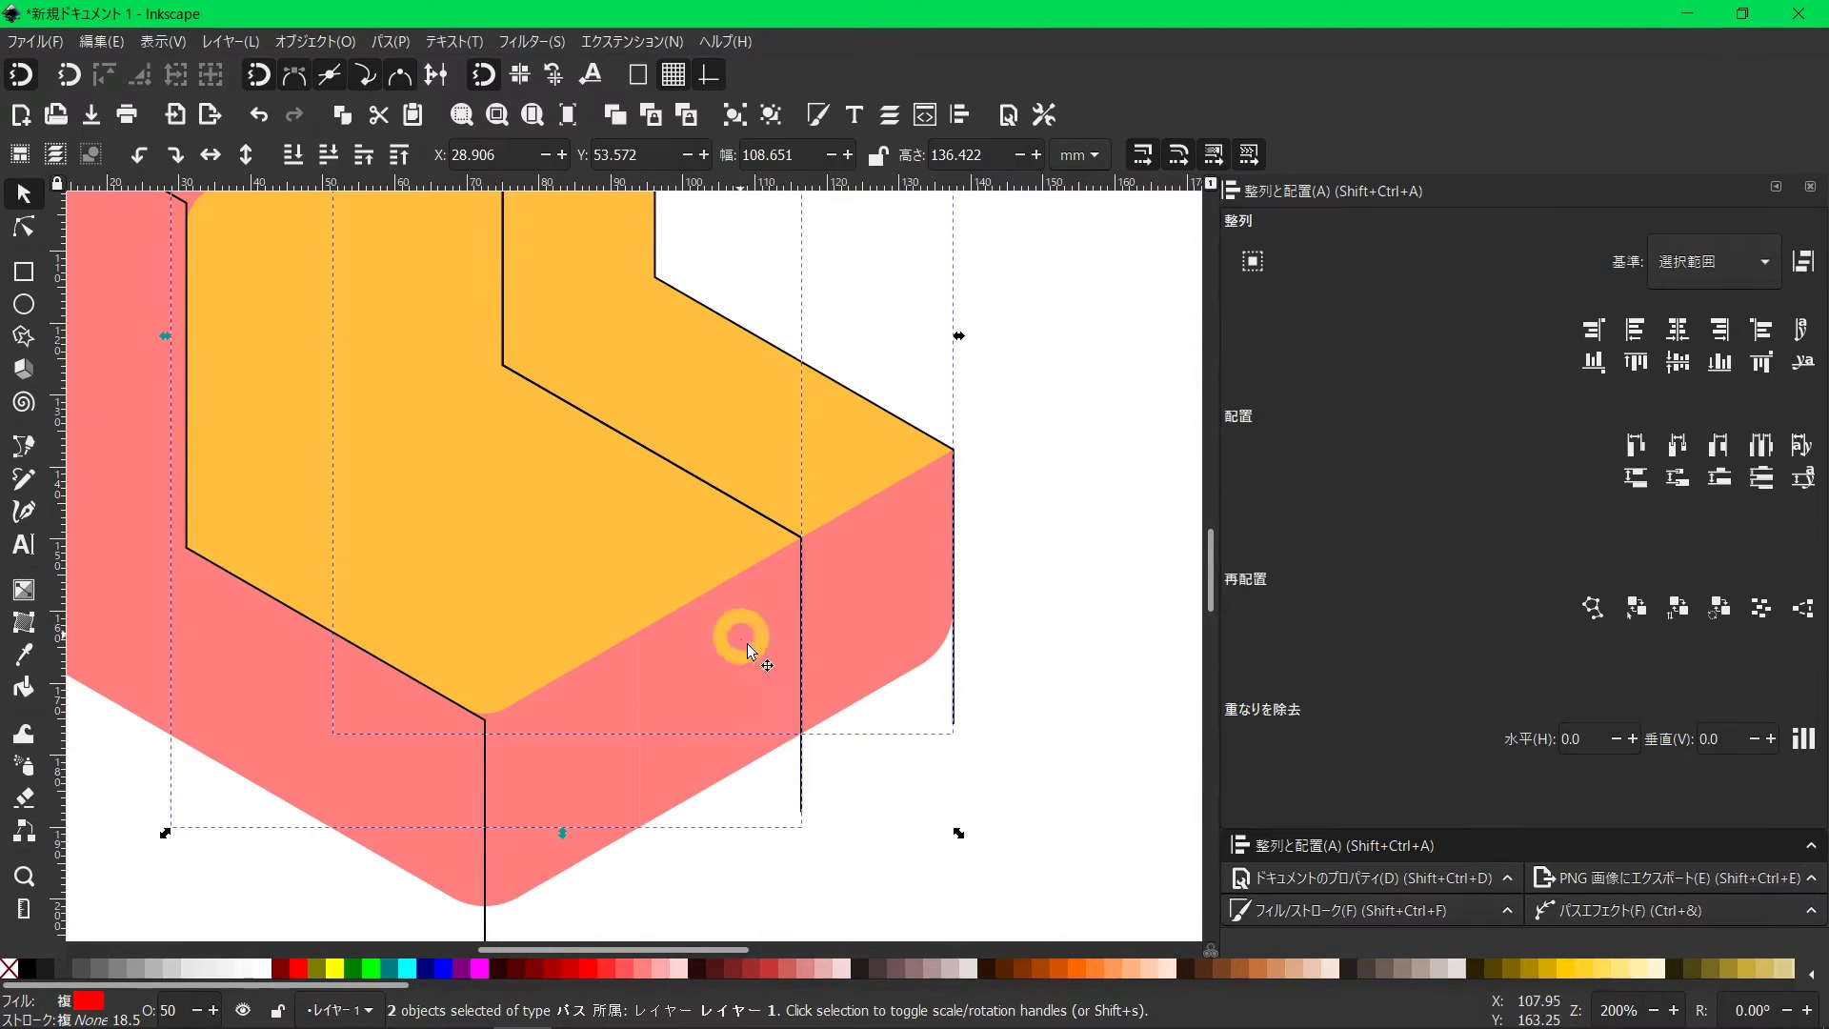
{"action": "left_click", "coordinate": [853, 785]}
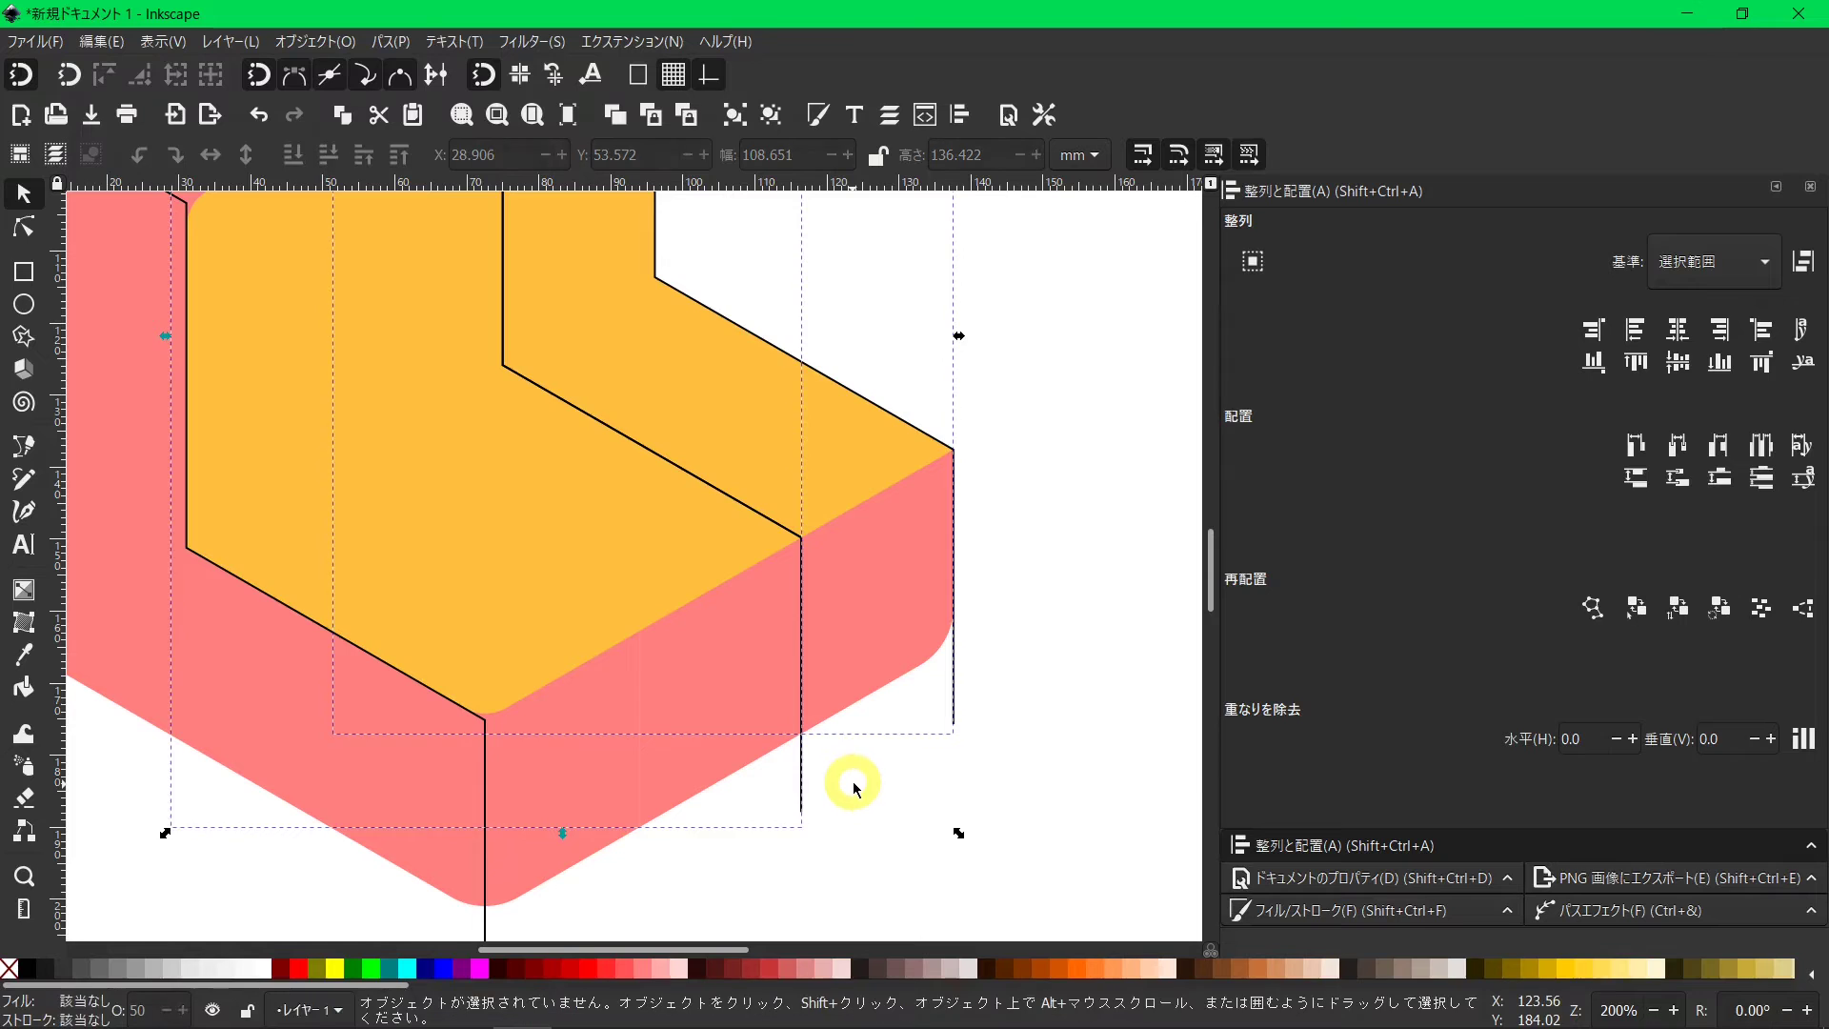
{"action": "left_click", "coordinate": [801, 544]}
{"action": "scroll", "coordinate": [801, 545], "scroll_direction": "up", "scroll_amount": 2}
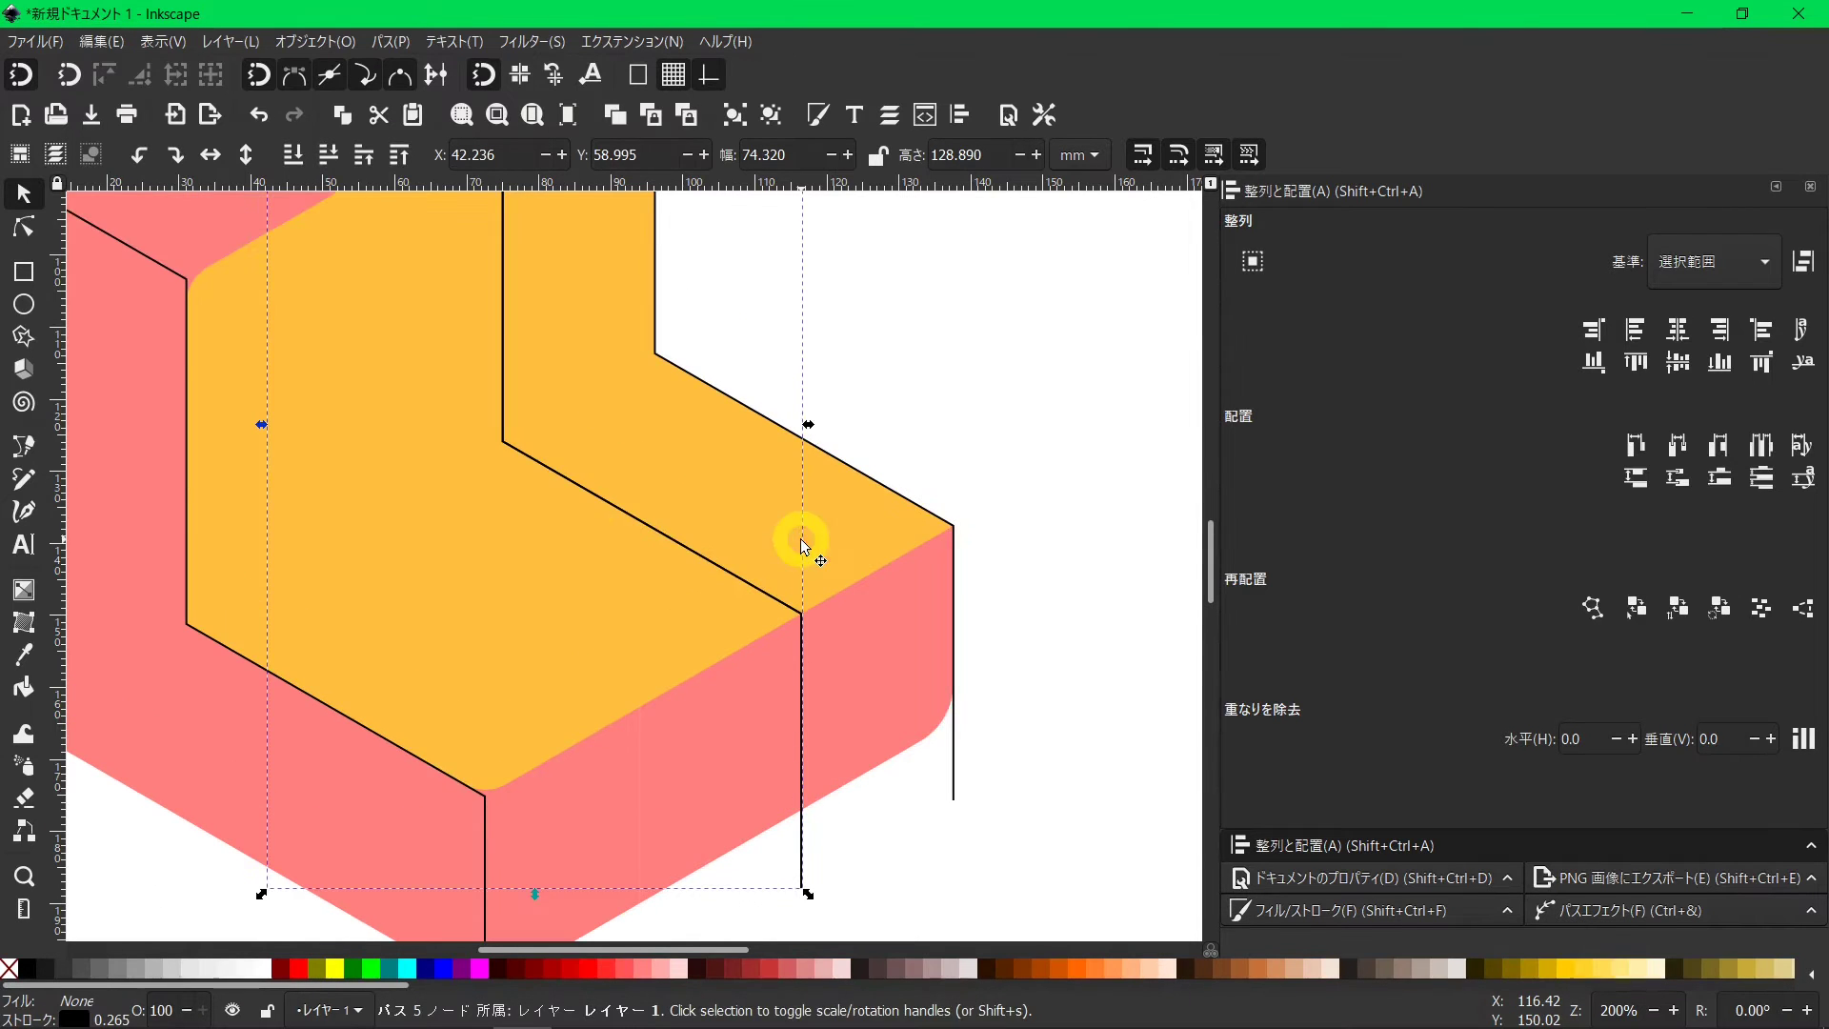
{"action": "left_click", "coordinate": [439, 265], "text": "shift"}
{"action": "left_click", "coordinate": [408, 44]}
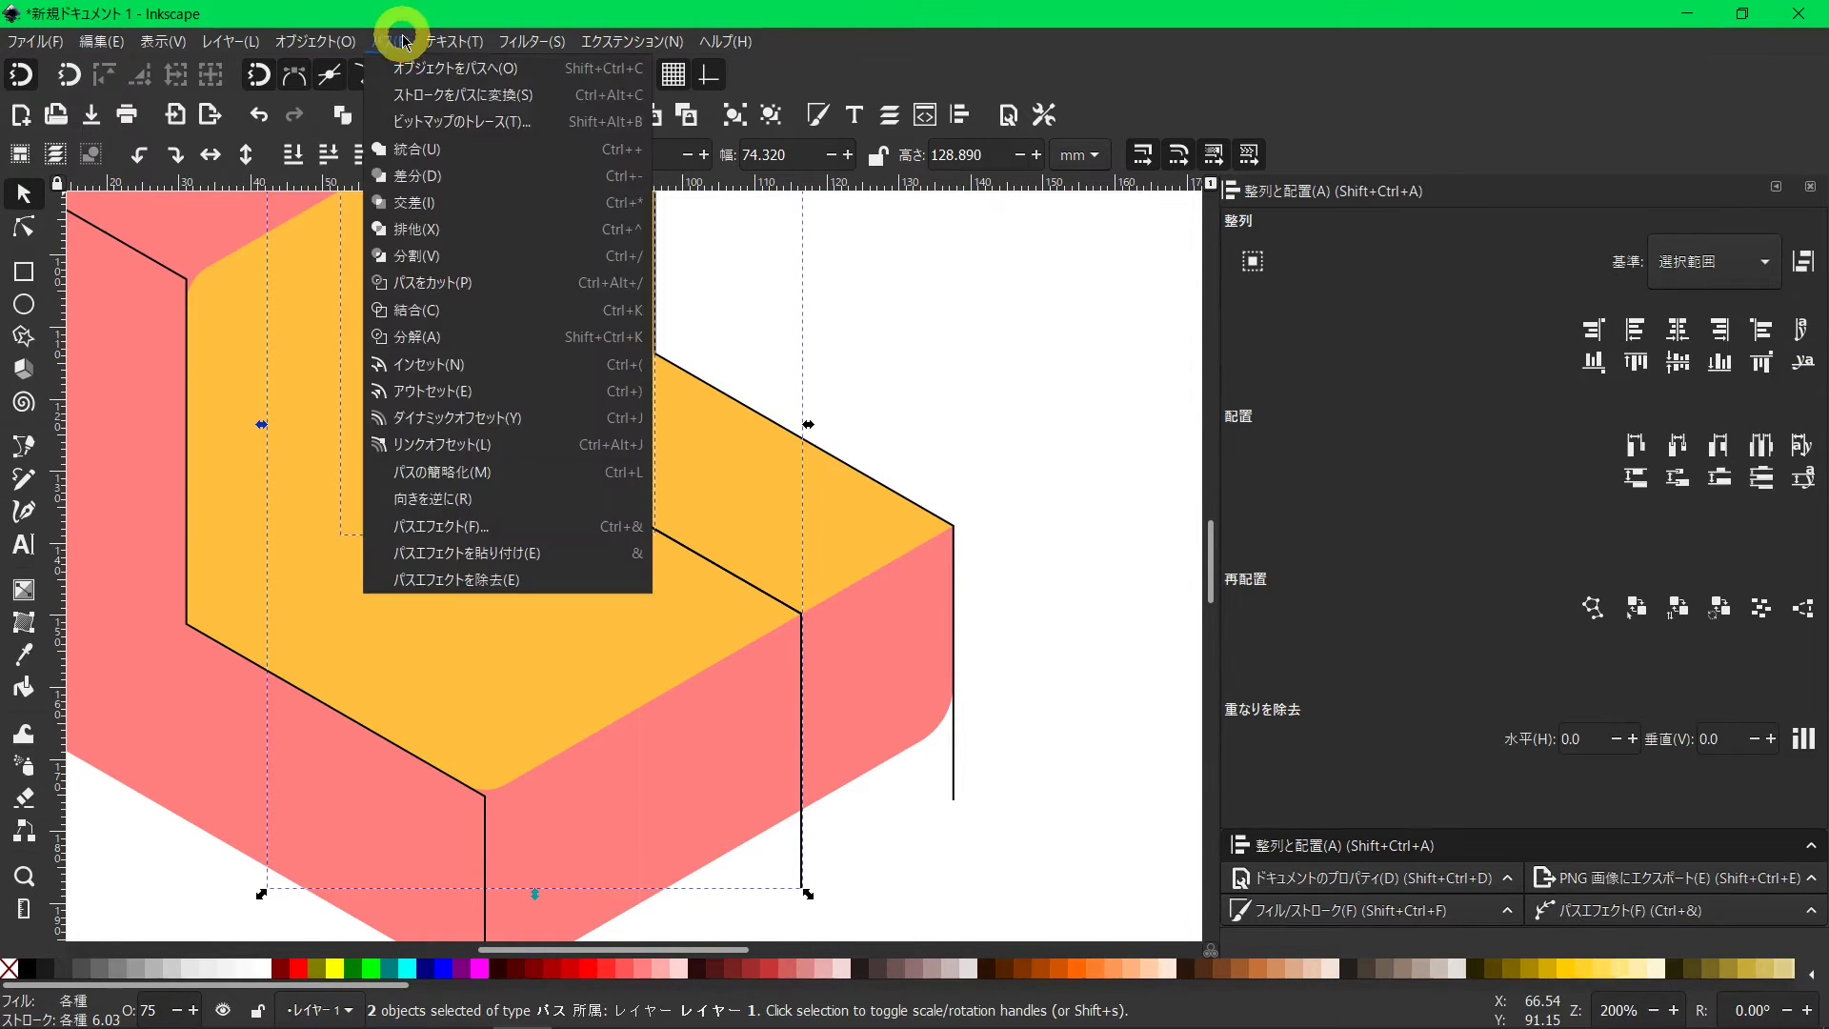
{"action": "left_click", "coordinate": [426, 253]}
{"action": "left_click", "coordinate": [877, 484]}
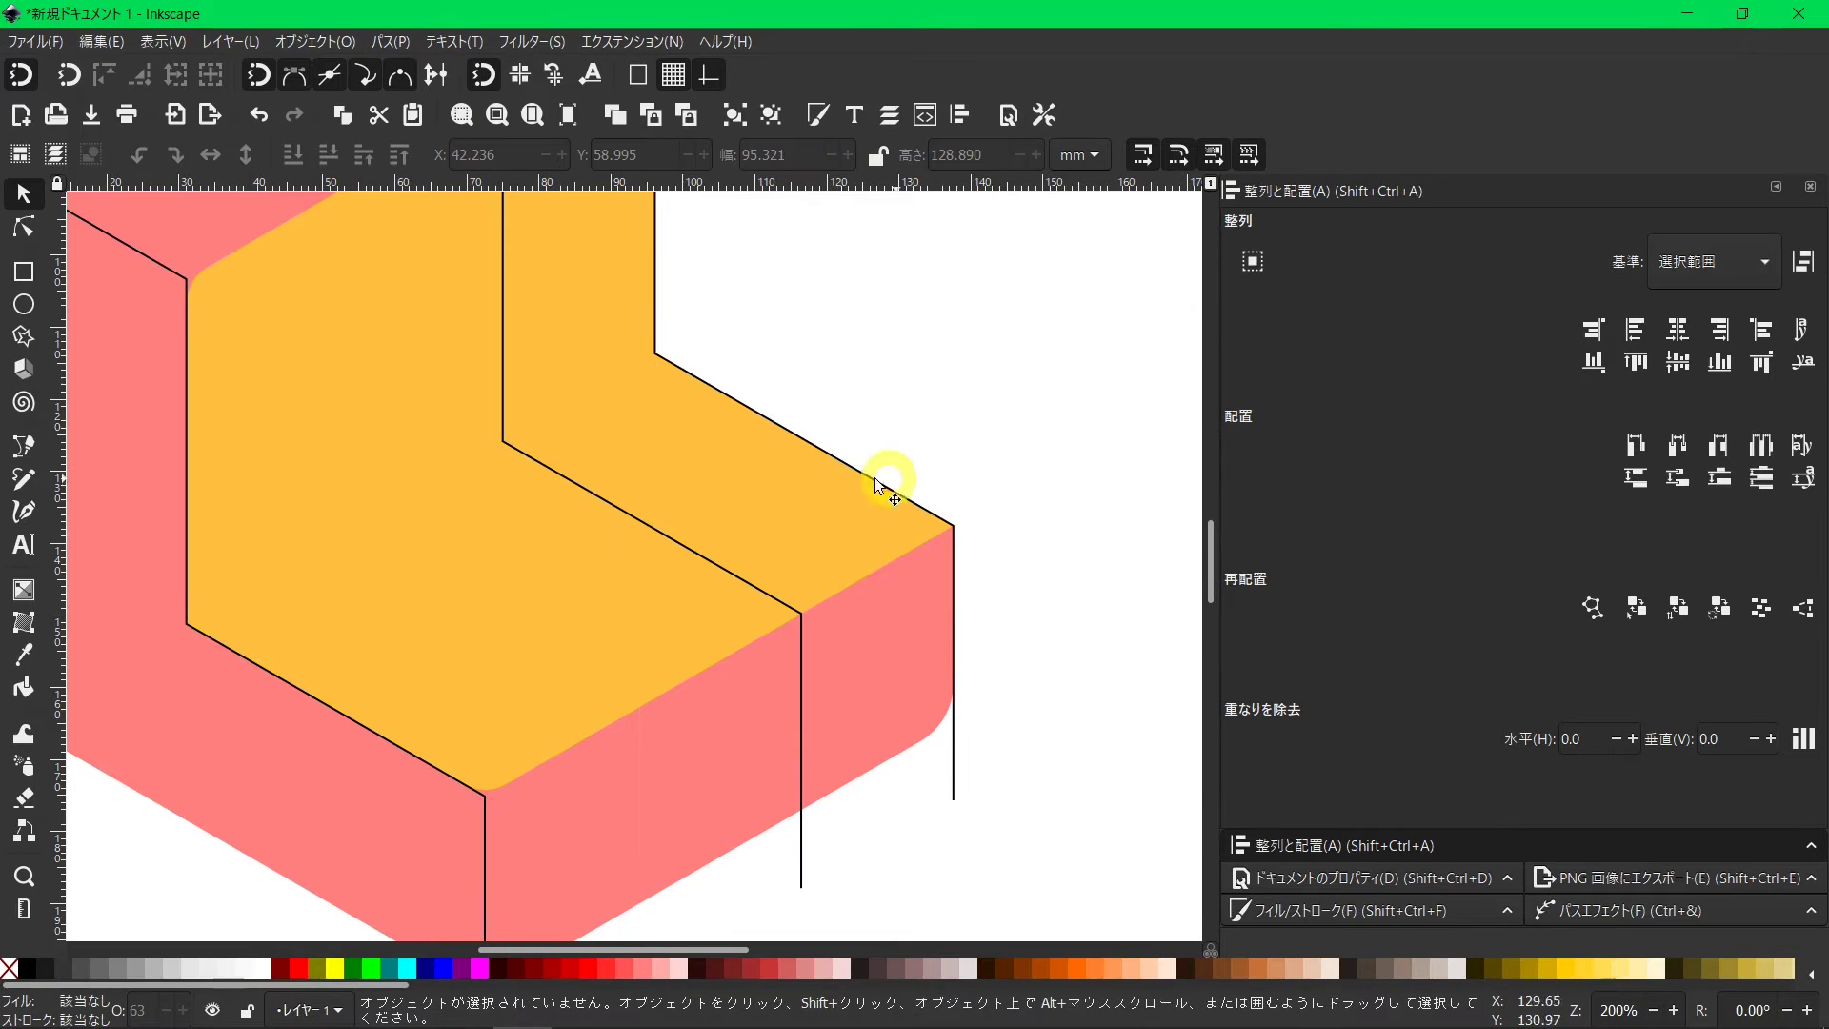
{"action": "key", "text": "ctrl+z"}
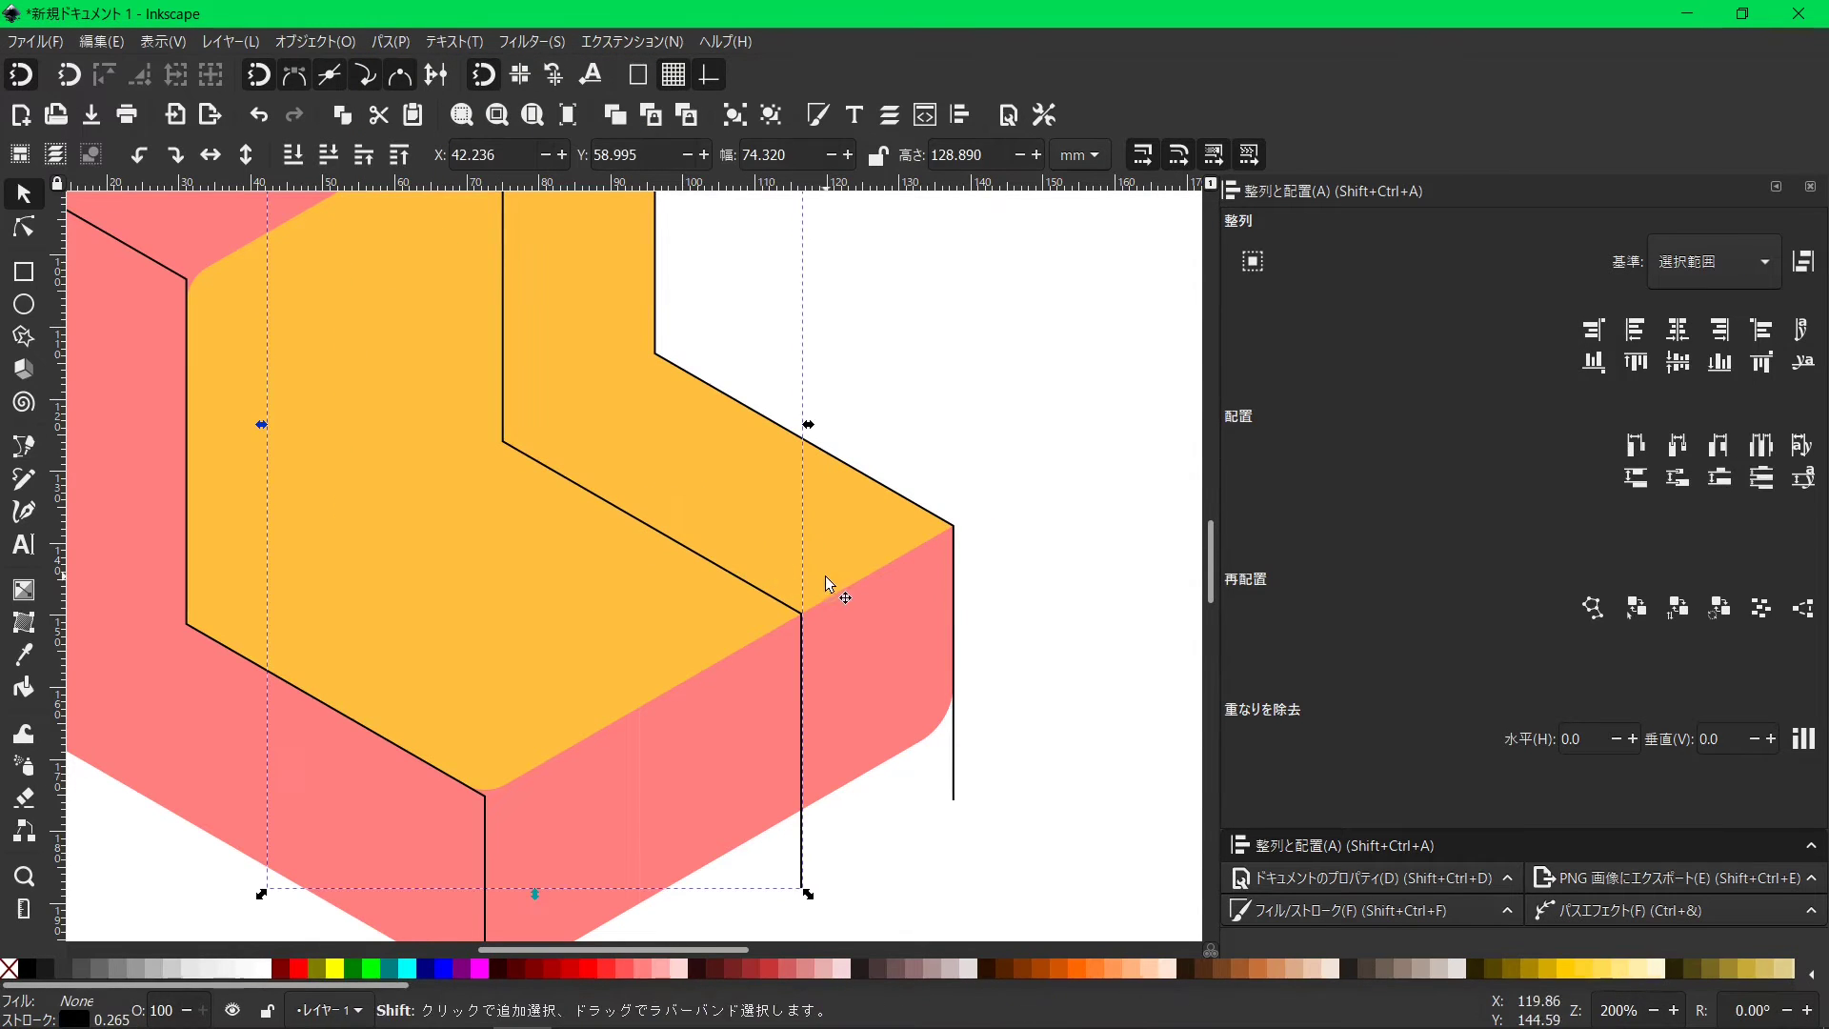
{"action": "left_click", "coordinate": [390, 41]}
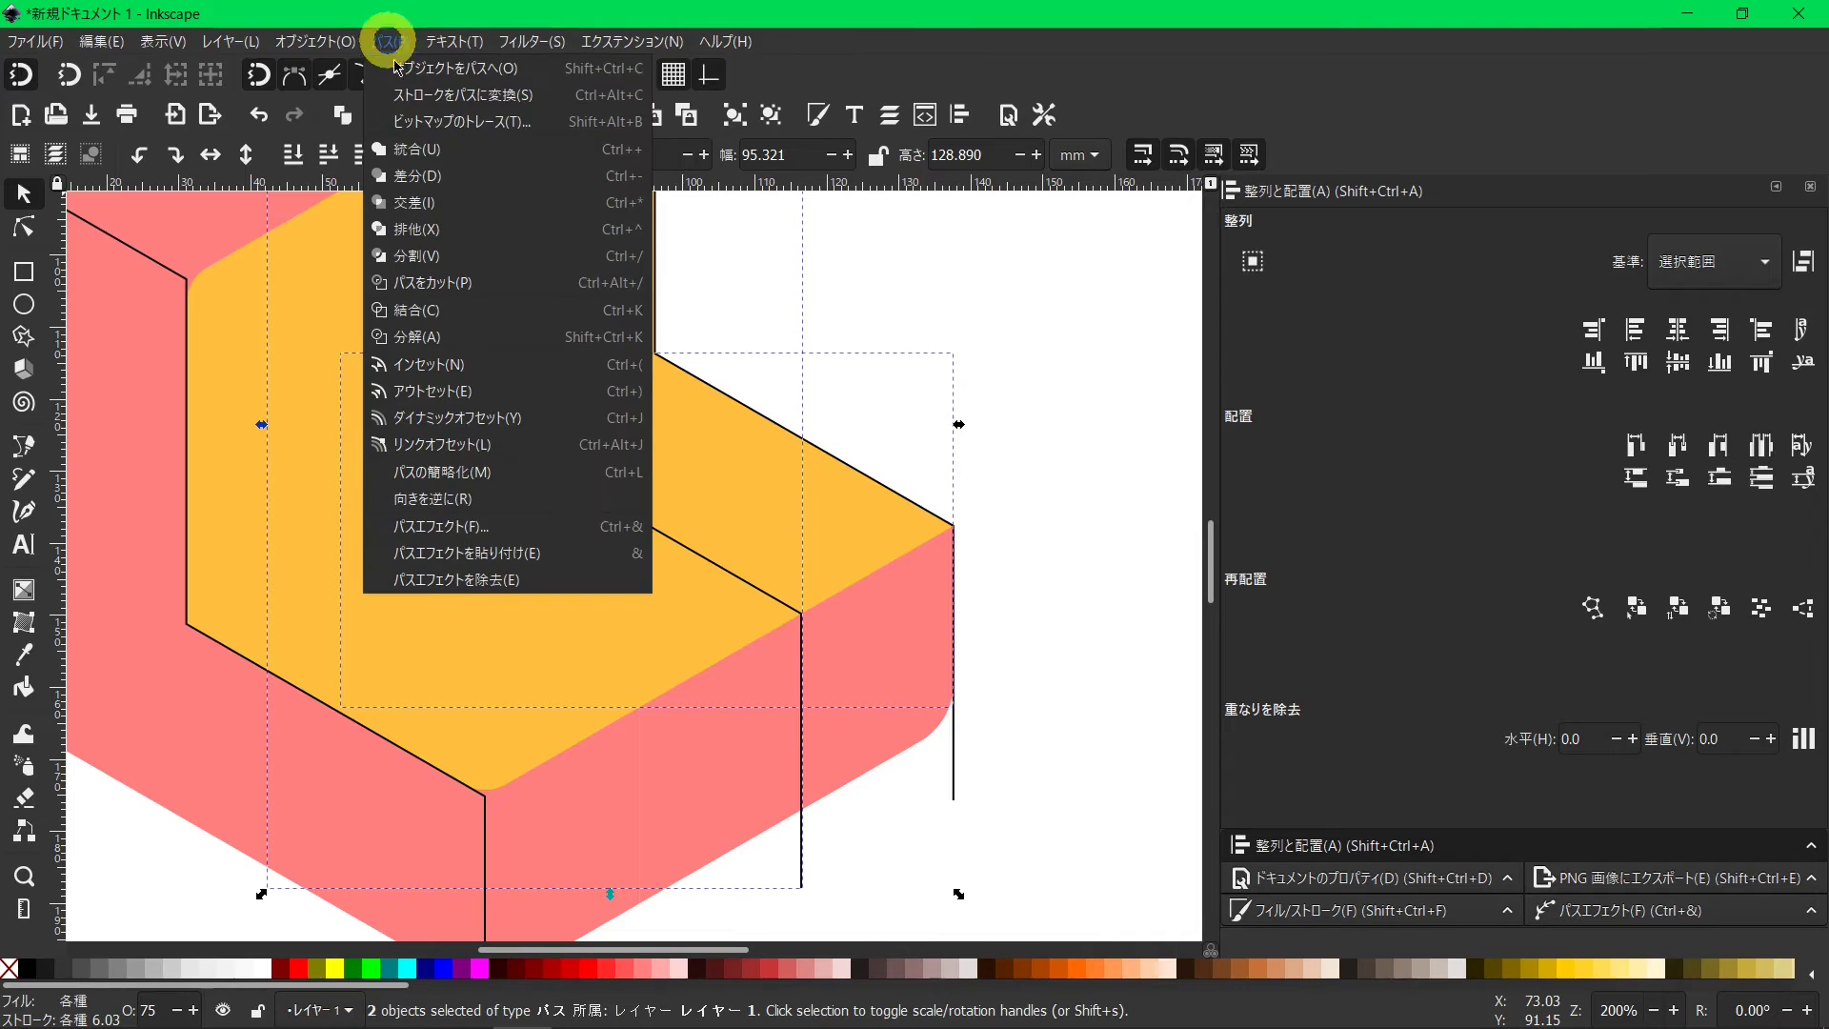
{"action": "left_click", "coordinate": [431, 231]}
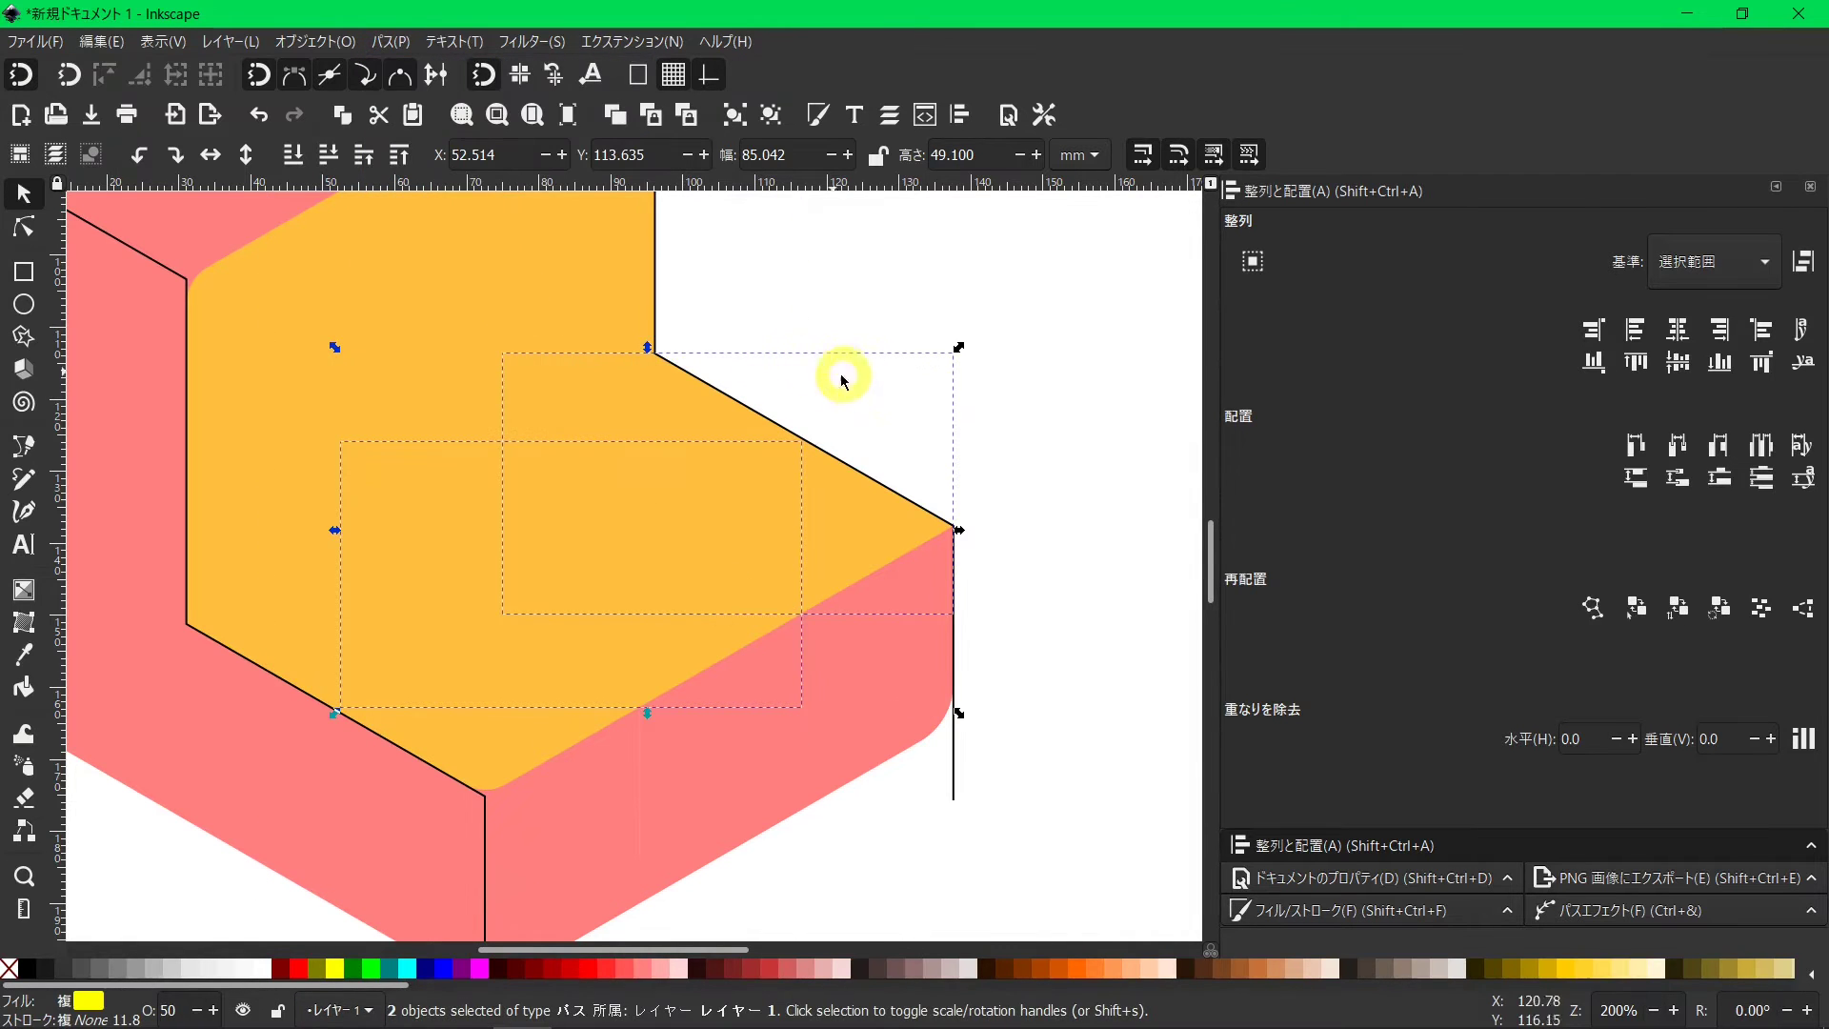
Drag a top yellow face piece aside to confirm the split, then undo the move.
{"action": "left_click", "coordinate": [981, 410]}
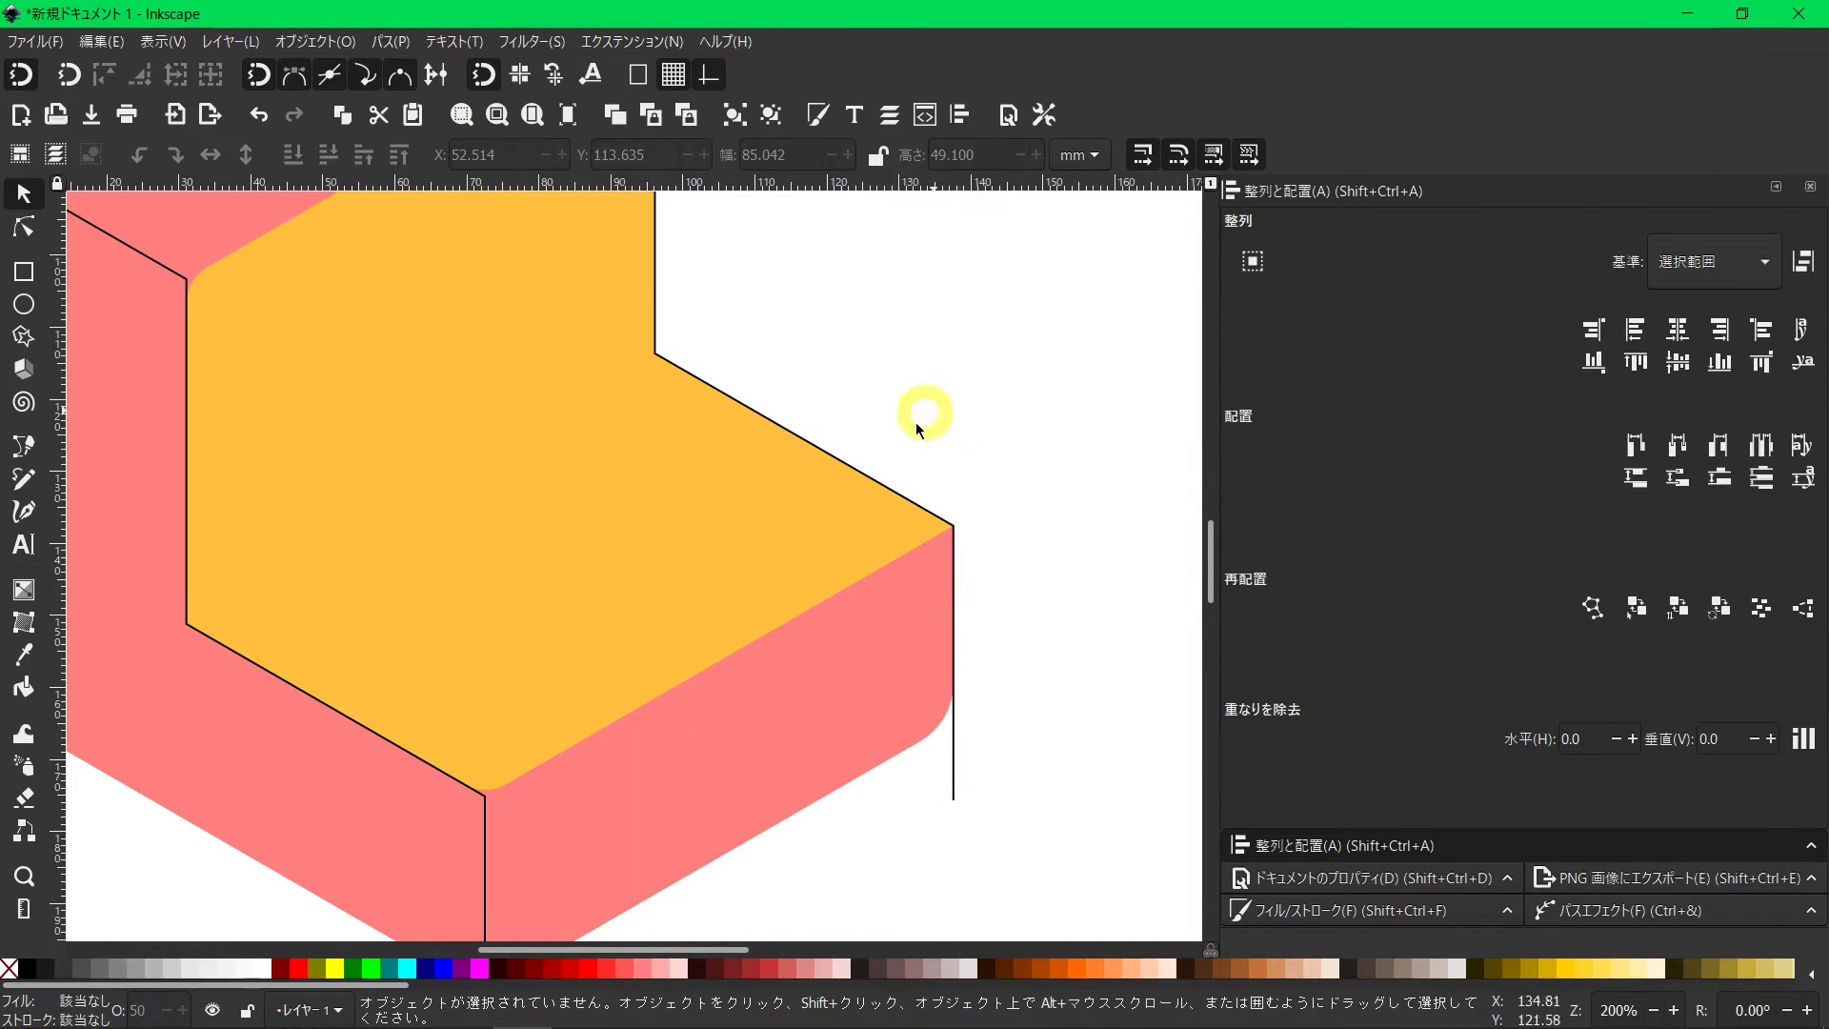
{"action": "left_click", "coordinate": [717, 440]}
{"action": "left_click_drag", "start_coordinate": [716, 444], "coordinate": [756, 613]}
{"action": "key", "text": "ctrl+z"}
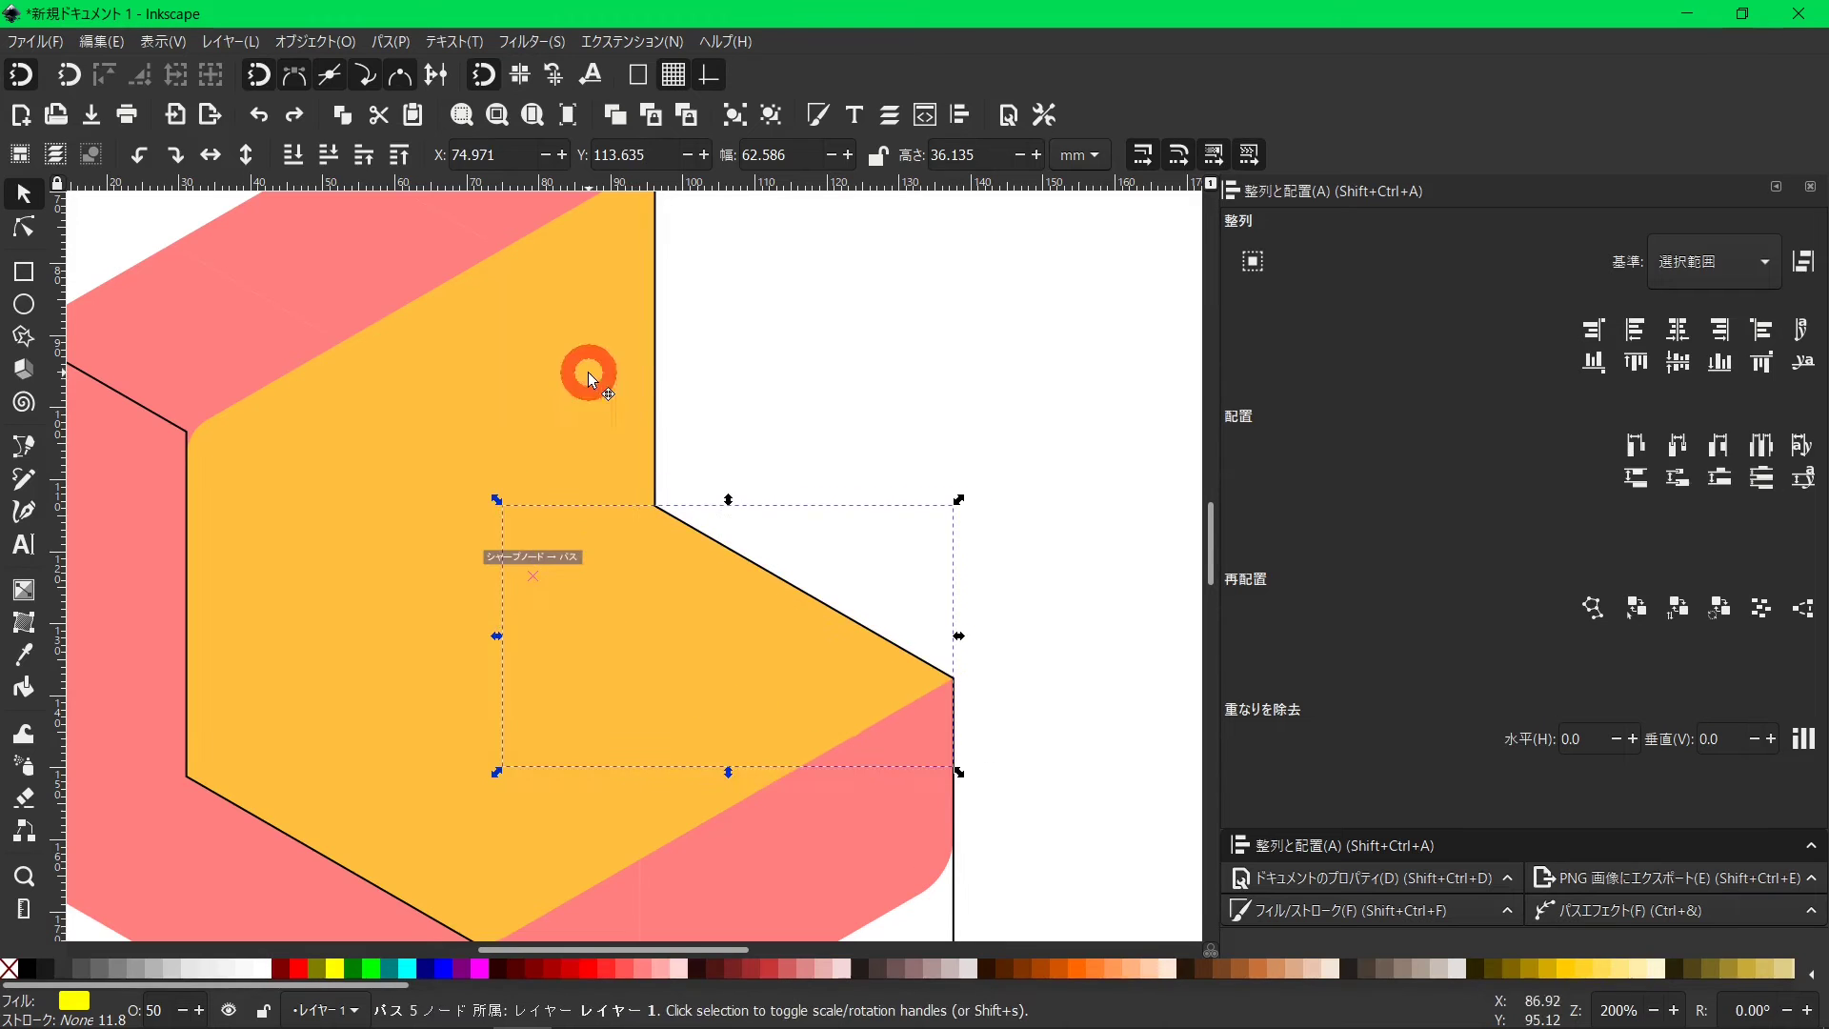
Delete the two remaining black guide line outlines.
{"action": "left_click_drag", "start_coordinate": [586, 372], "coordinate": [636, 301]}
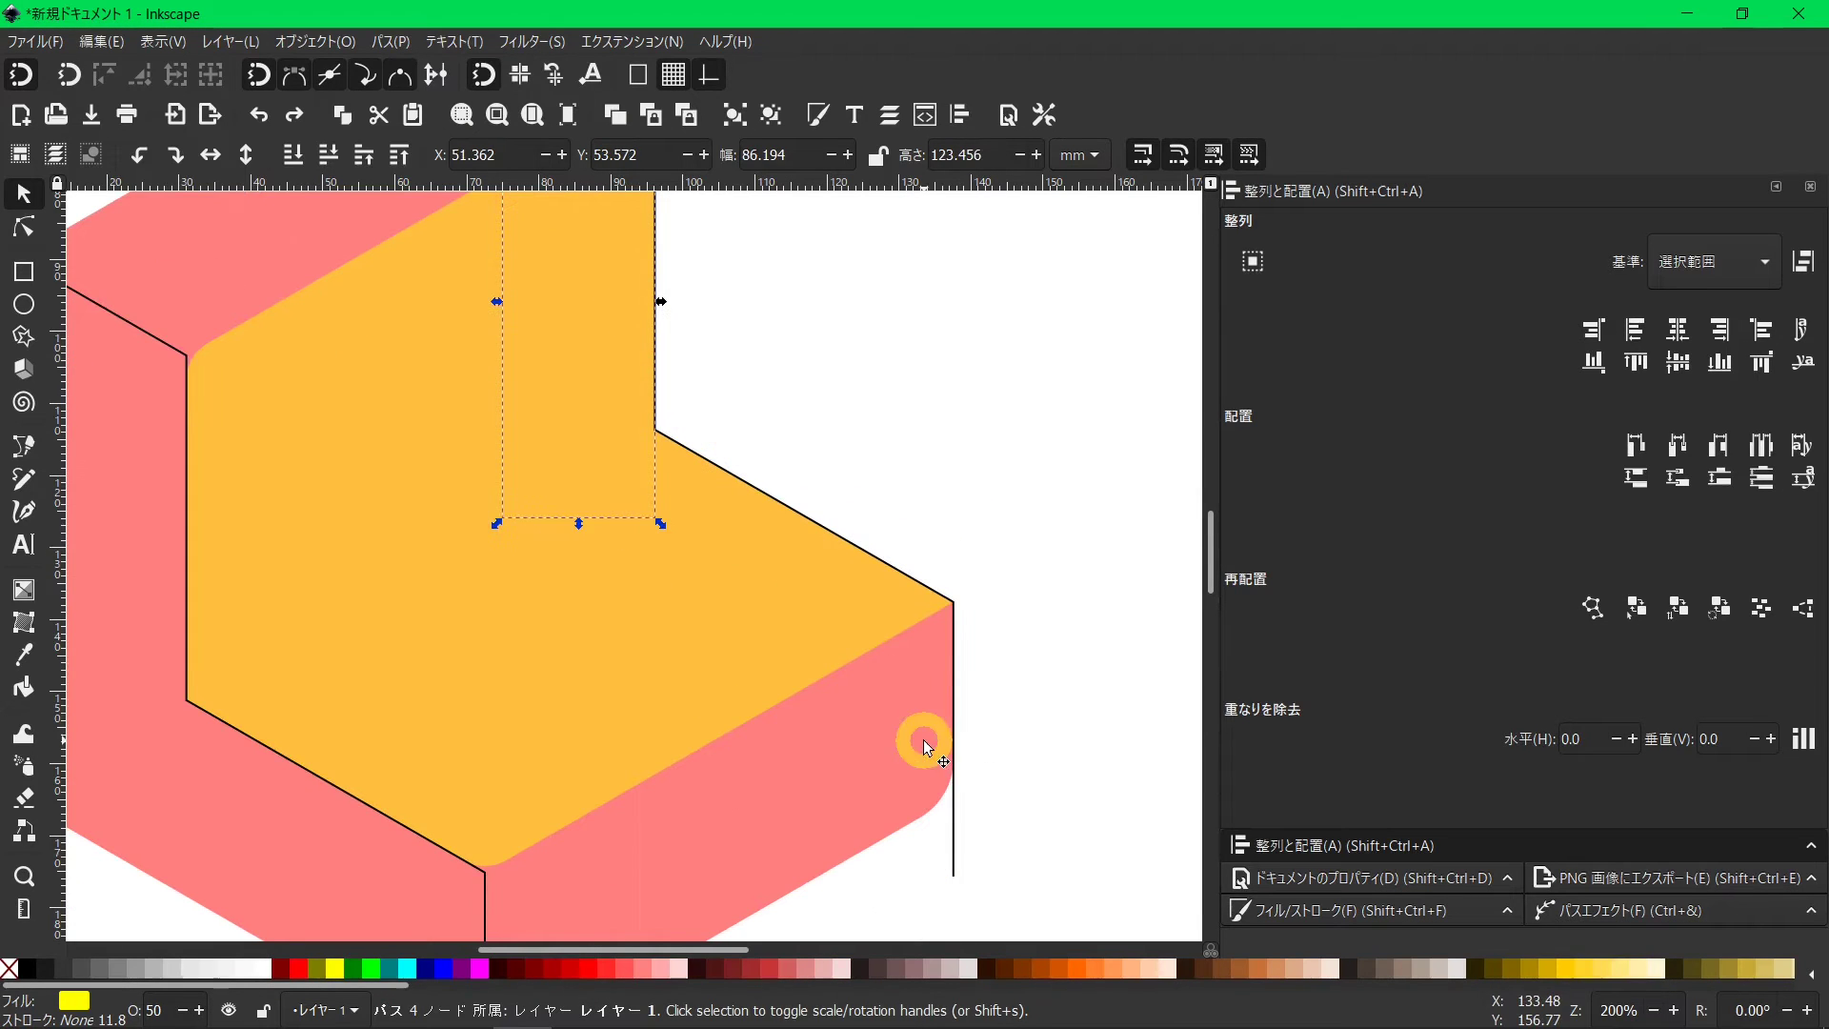
{"action": "left_click", "coordinate": [923, 740]}
{"action": "scroll", "coordinate": [1079, 694], "scroll_direction": "down", "scroll_amount": 2}
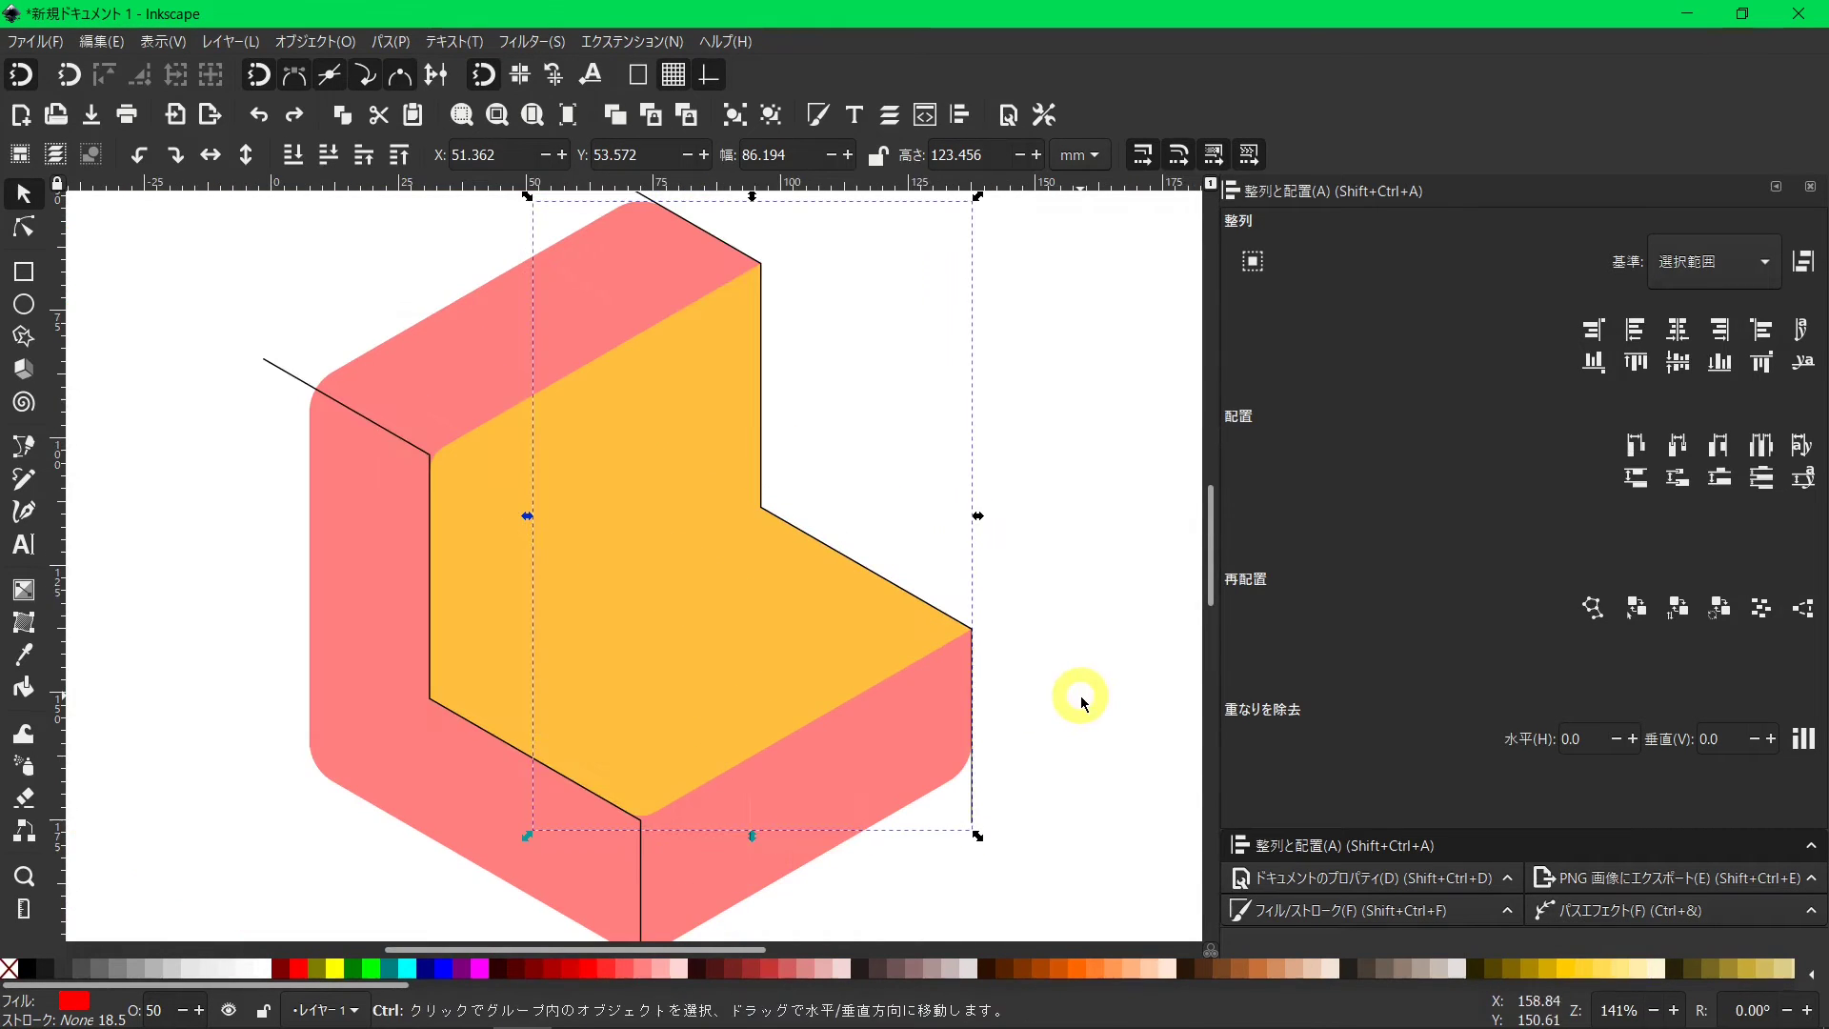
{"action": "left_click", "coordinate": [523, 437]}
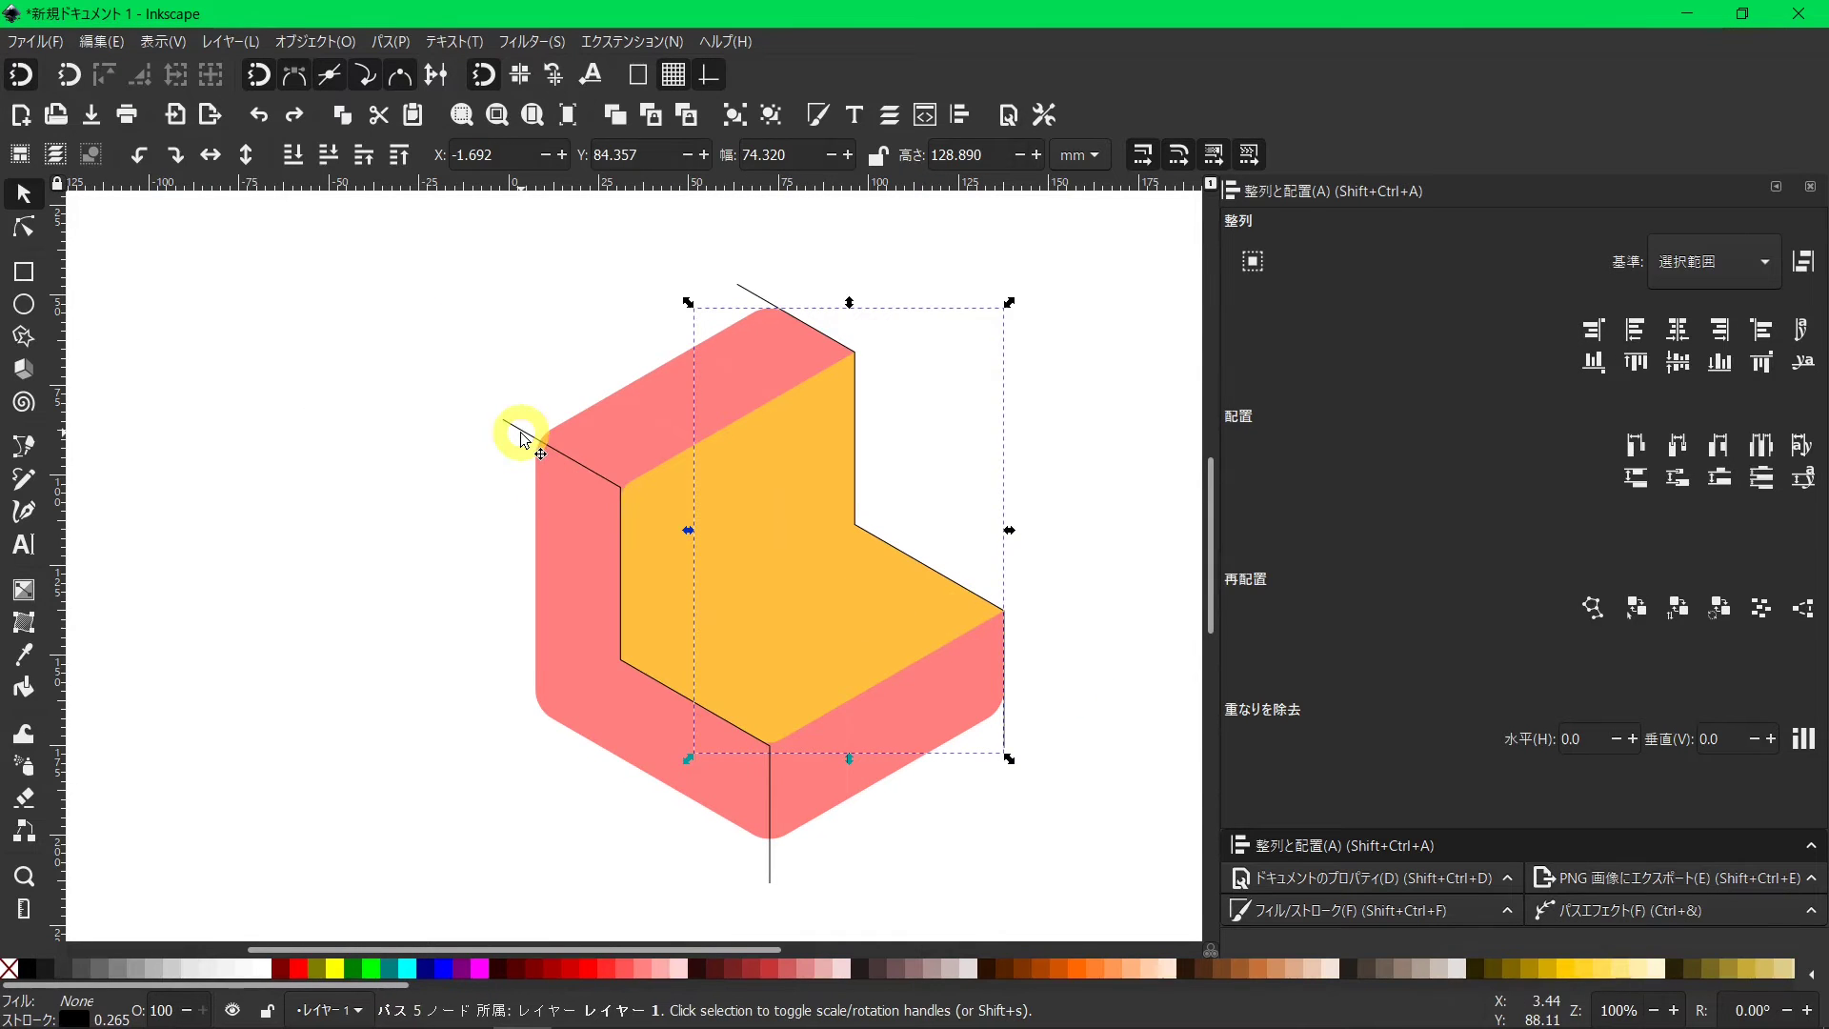
{"action": "key", "text": "Delete"}
{"action": "left_click", "coordinate": [745, 301]}
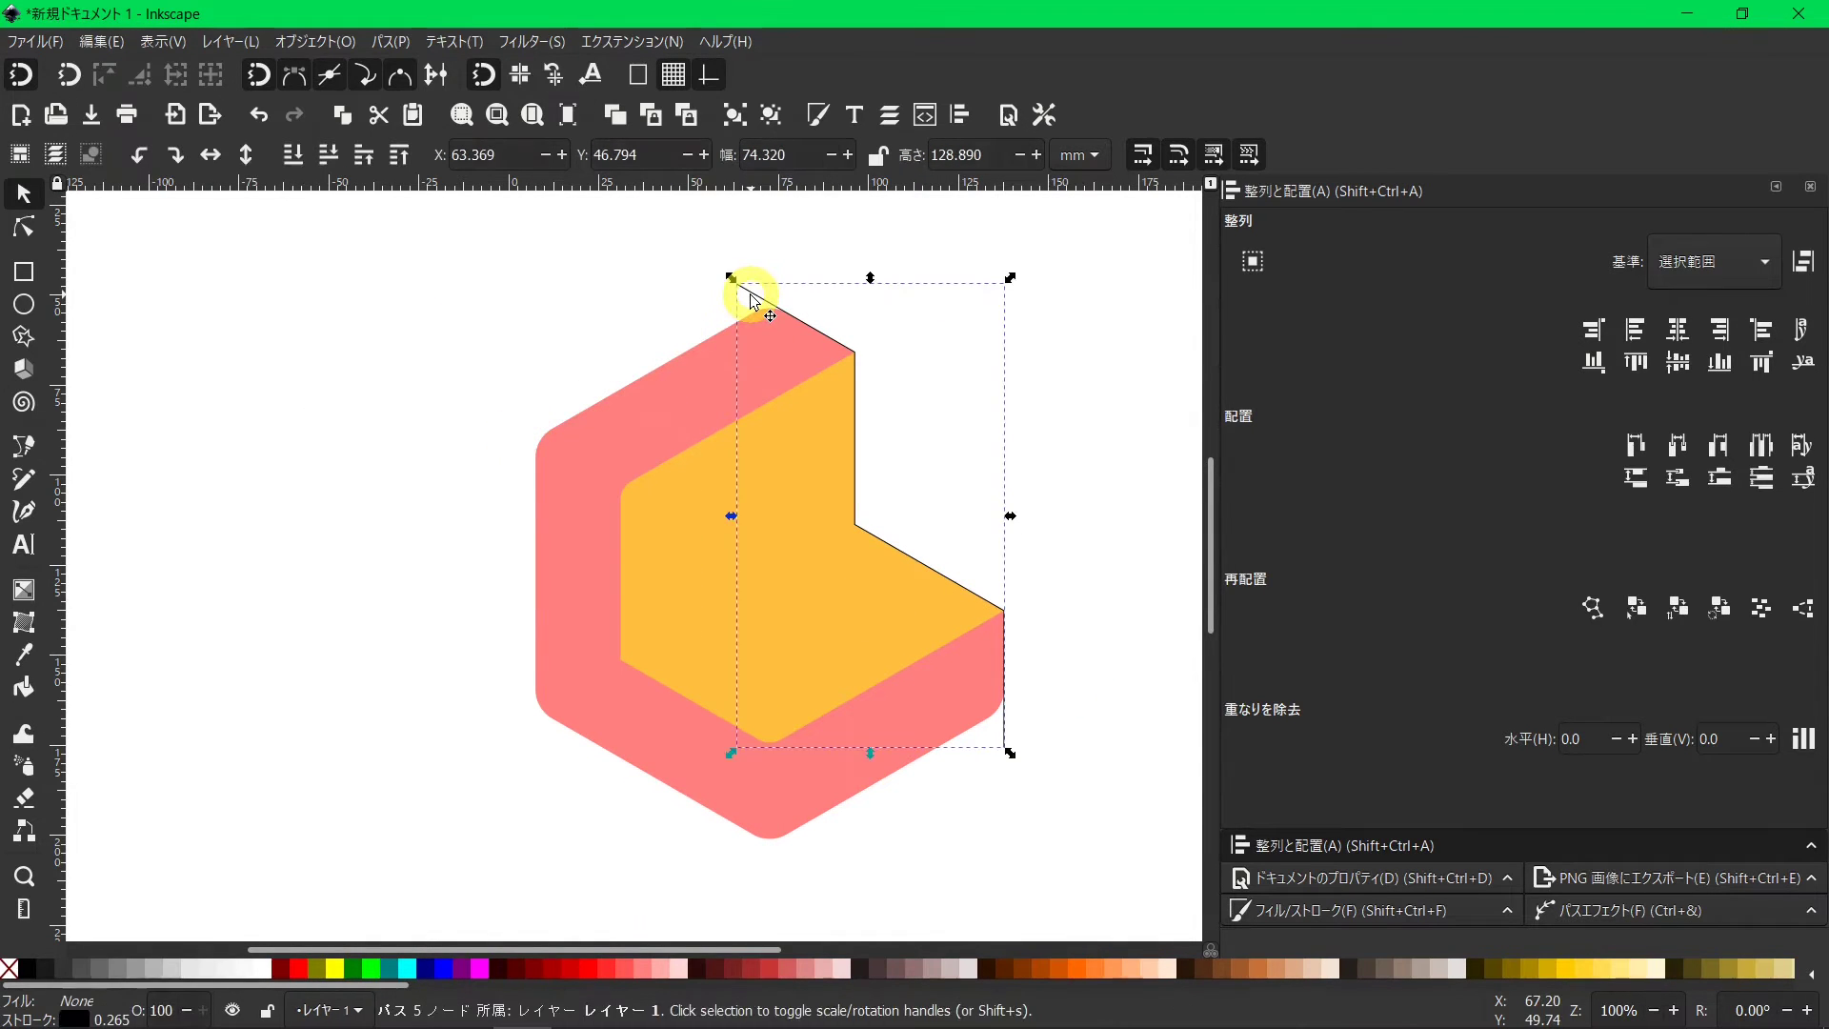
{"action": "key", "text": "Delete"}
{"action": "scroll", "coordinate": [809, 922], "scroll_direction": "right", "scroll_amount": 3}
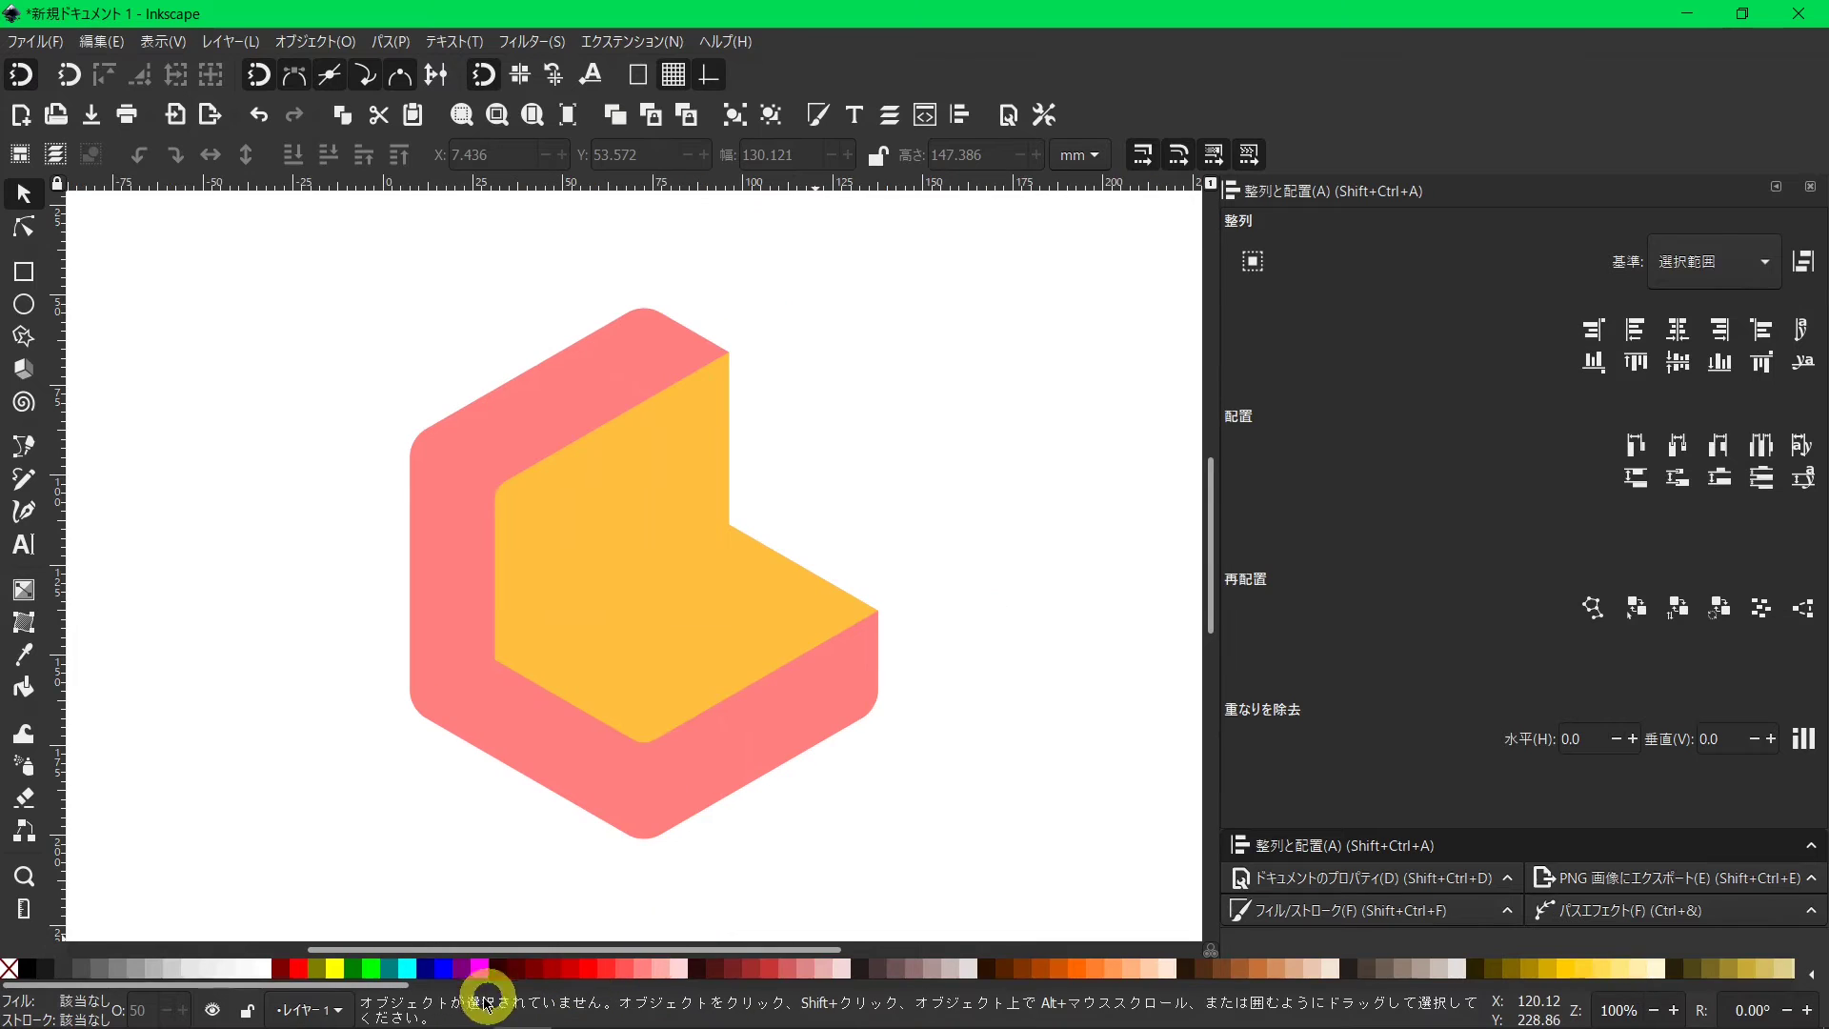
Fill the pink left face and the yellow bottom and inner faces with dark purple.
{"action": "left_click_drag", "start_coordinate": [359, 986], "coordinate": [1410, 986]}
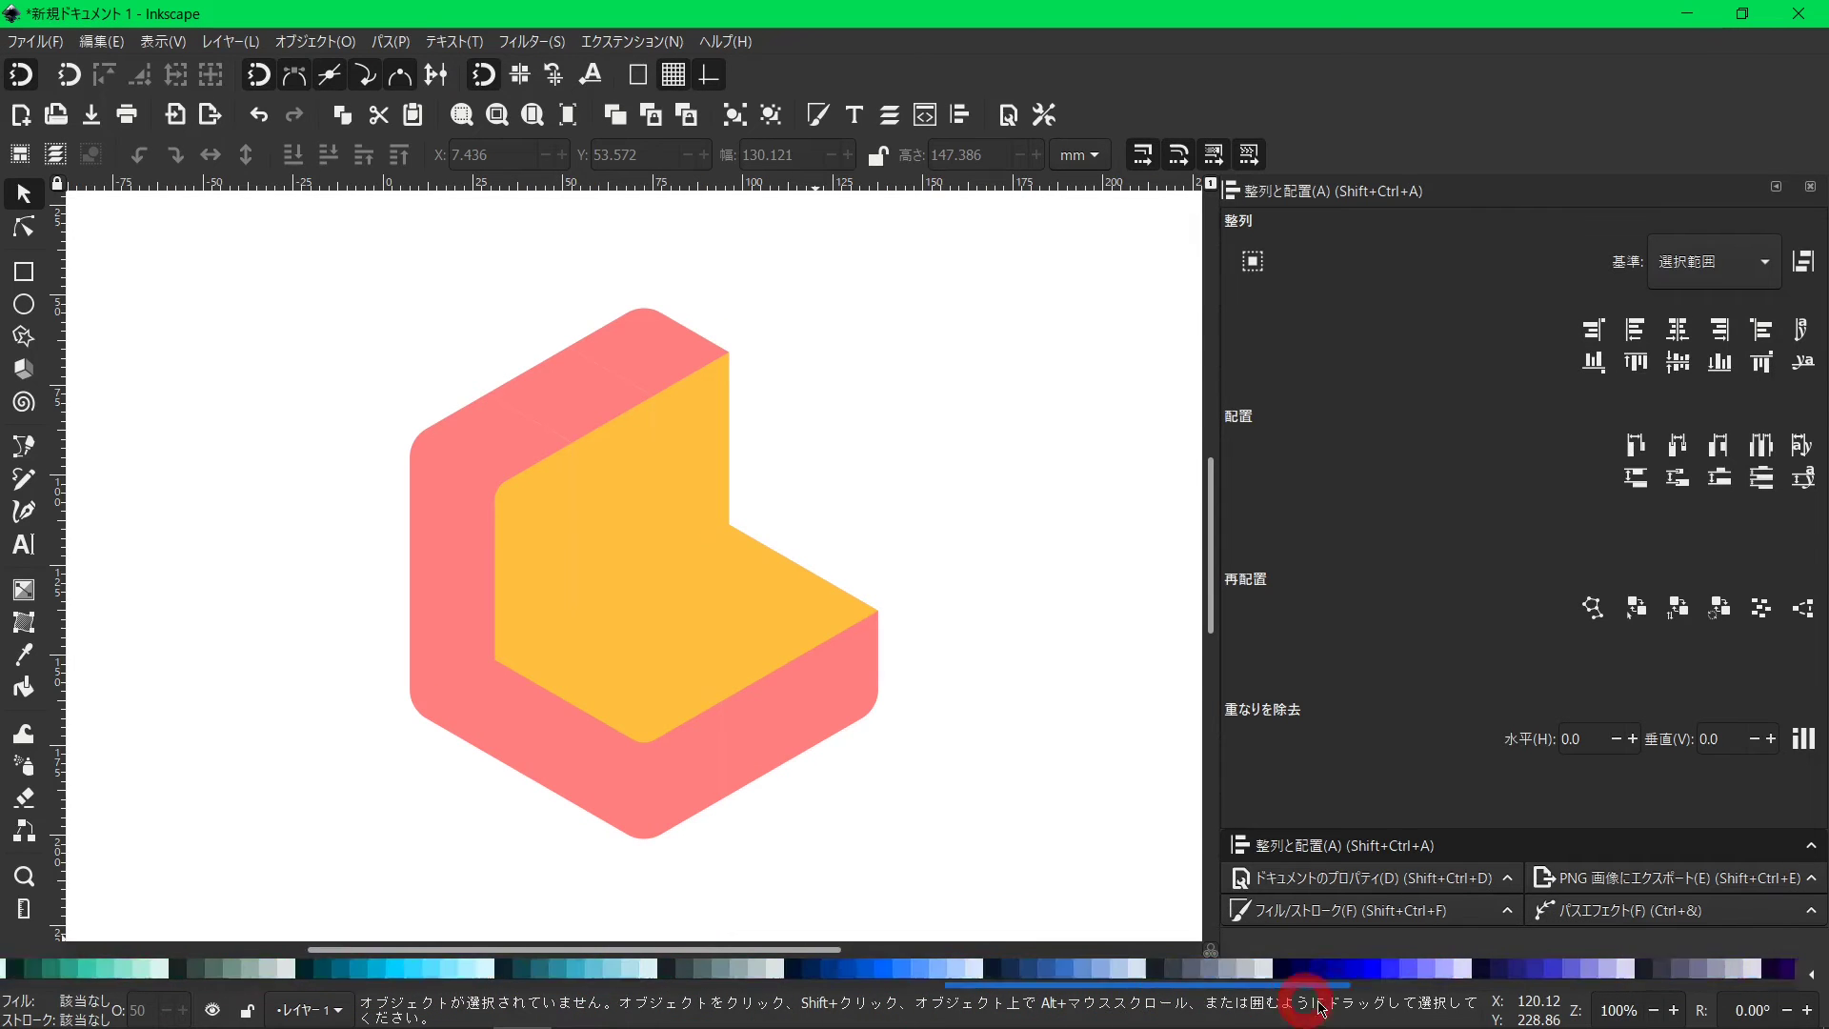
{"action": "left_click_drag", "start_coordinate": [1197, 1000], "coordinate": [1276, 996]}
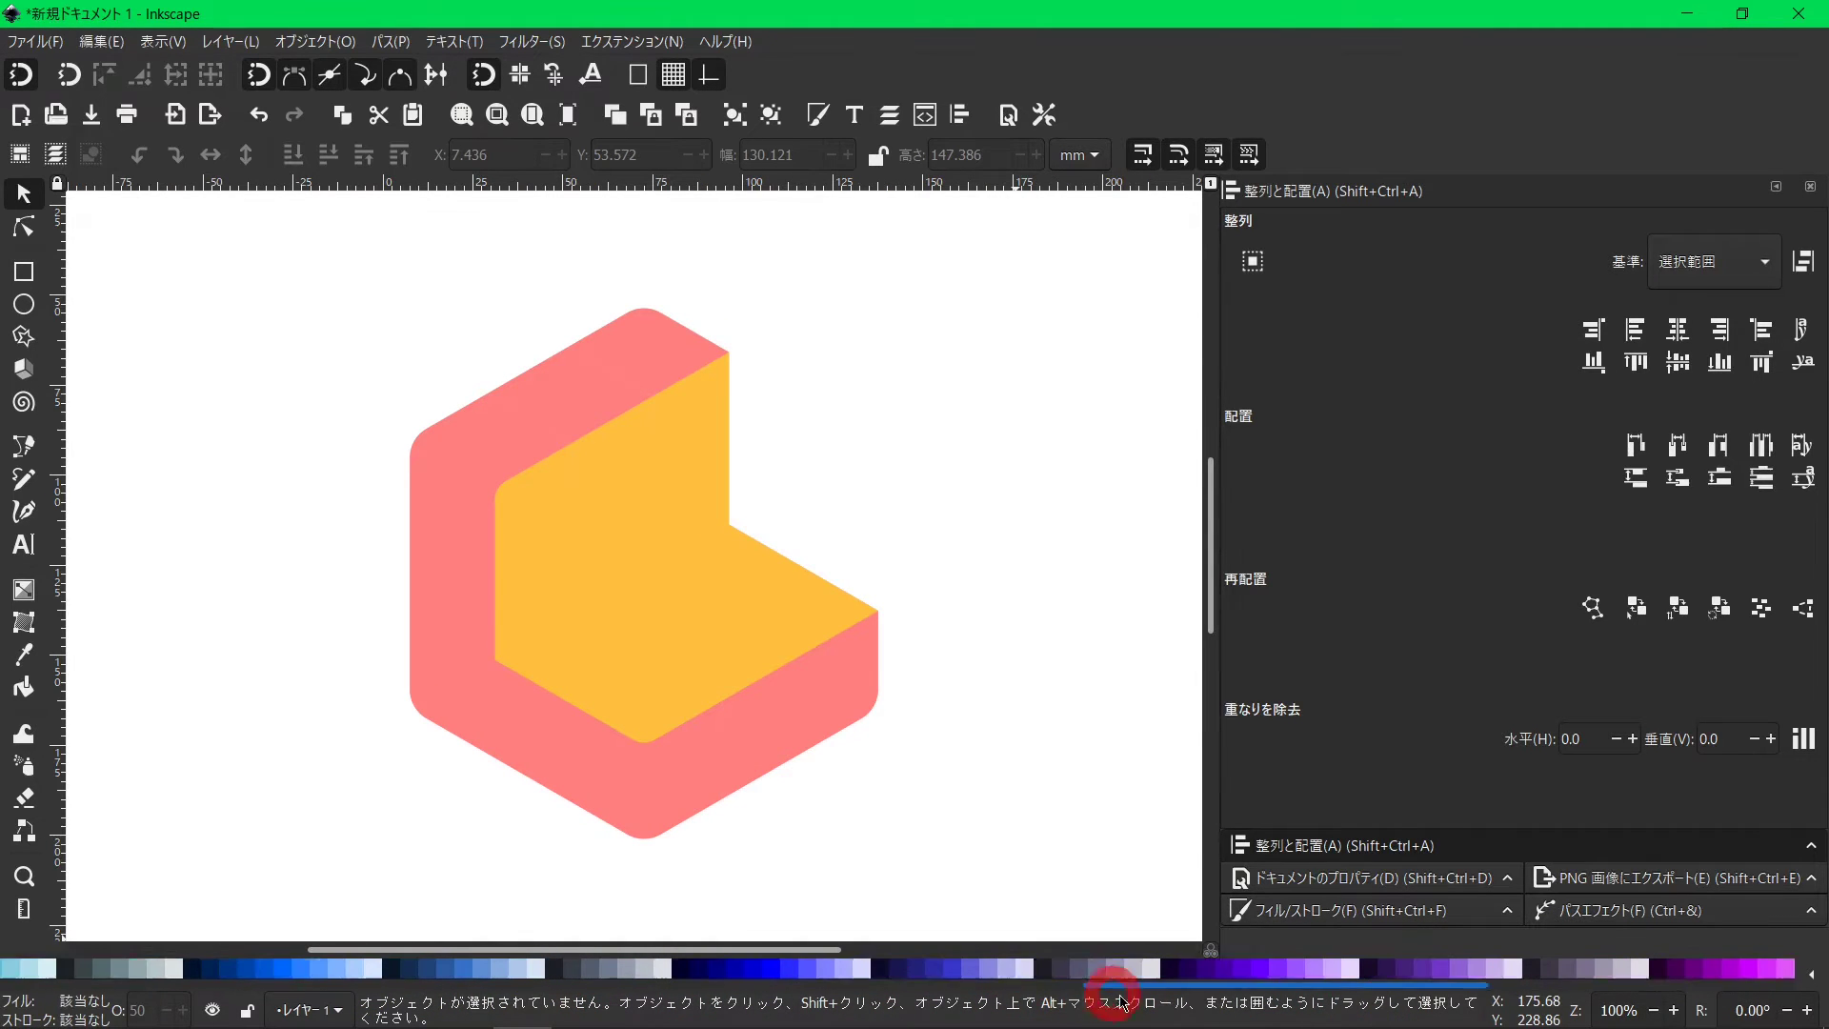
{"action": "left_click", "coordinate": [569, 779]}
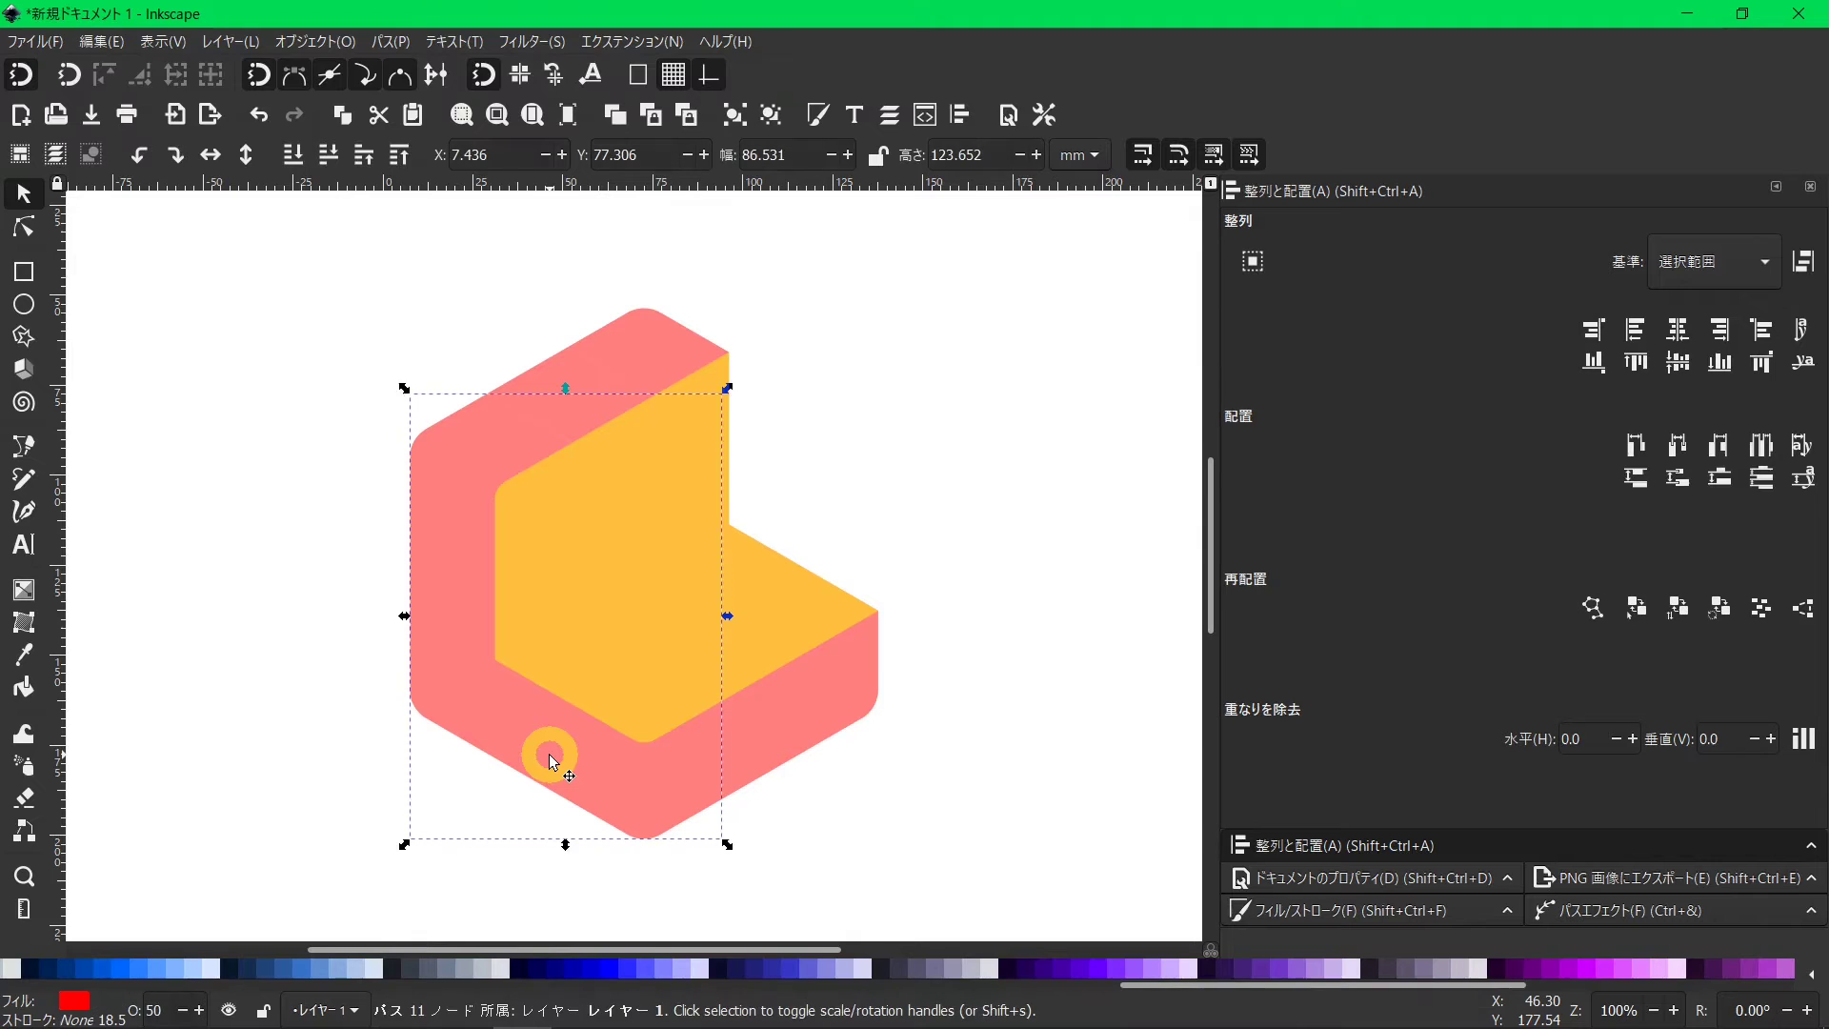
{"action": "left_click", "coordinate": [1062, 968]}
{"action": "left_click", "coordinate": [610, 710]}
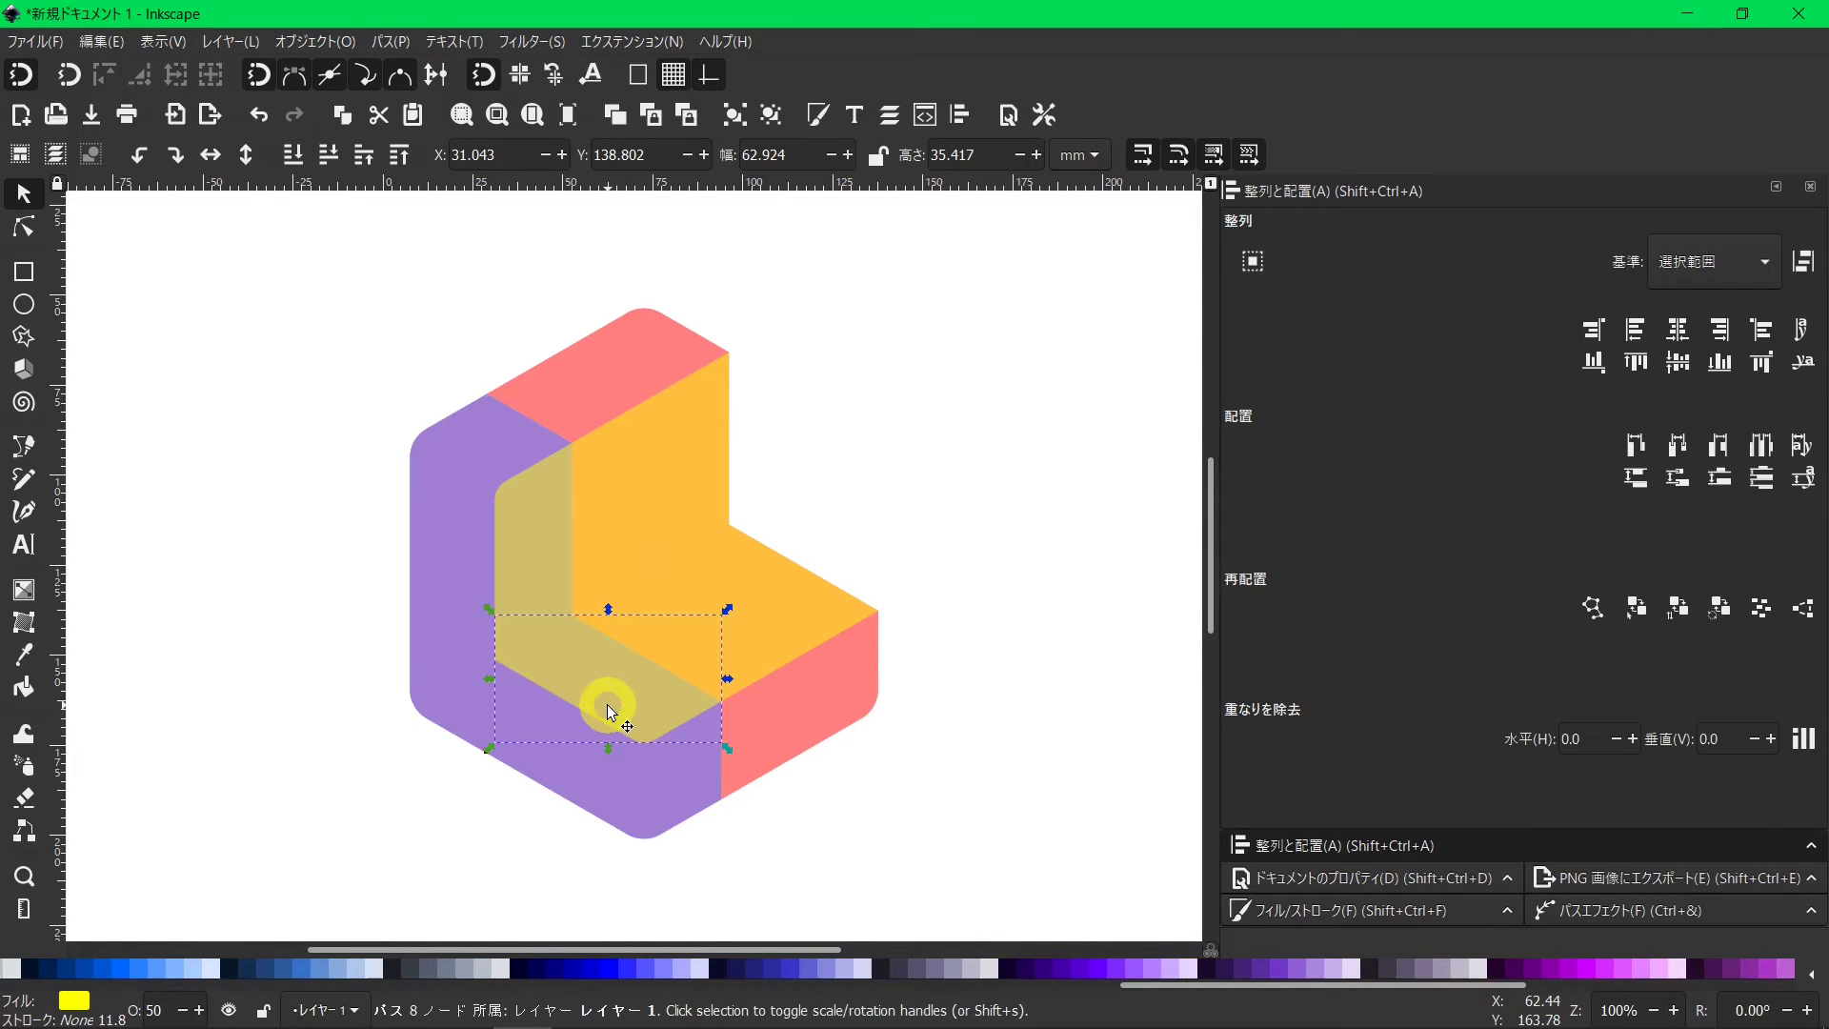
{"action": "left_click", "coordinate": [1065, 967]}
{"action": "left_click", "coordinate": [552, 520]}
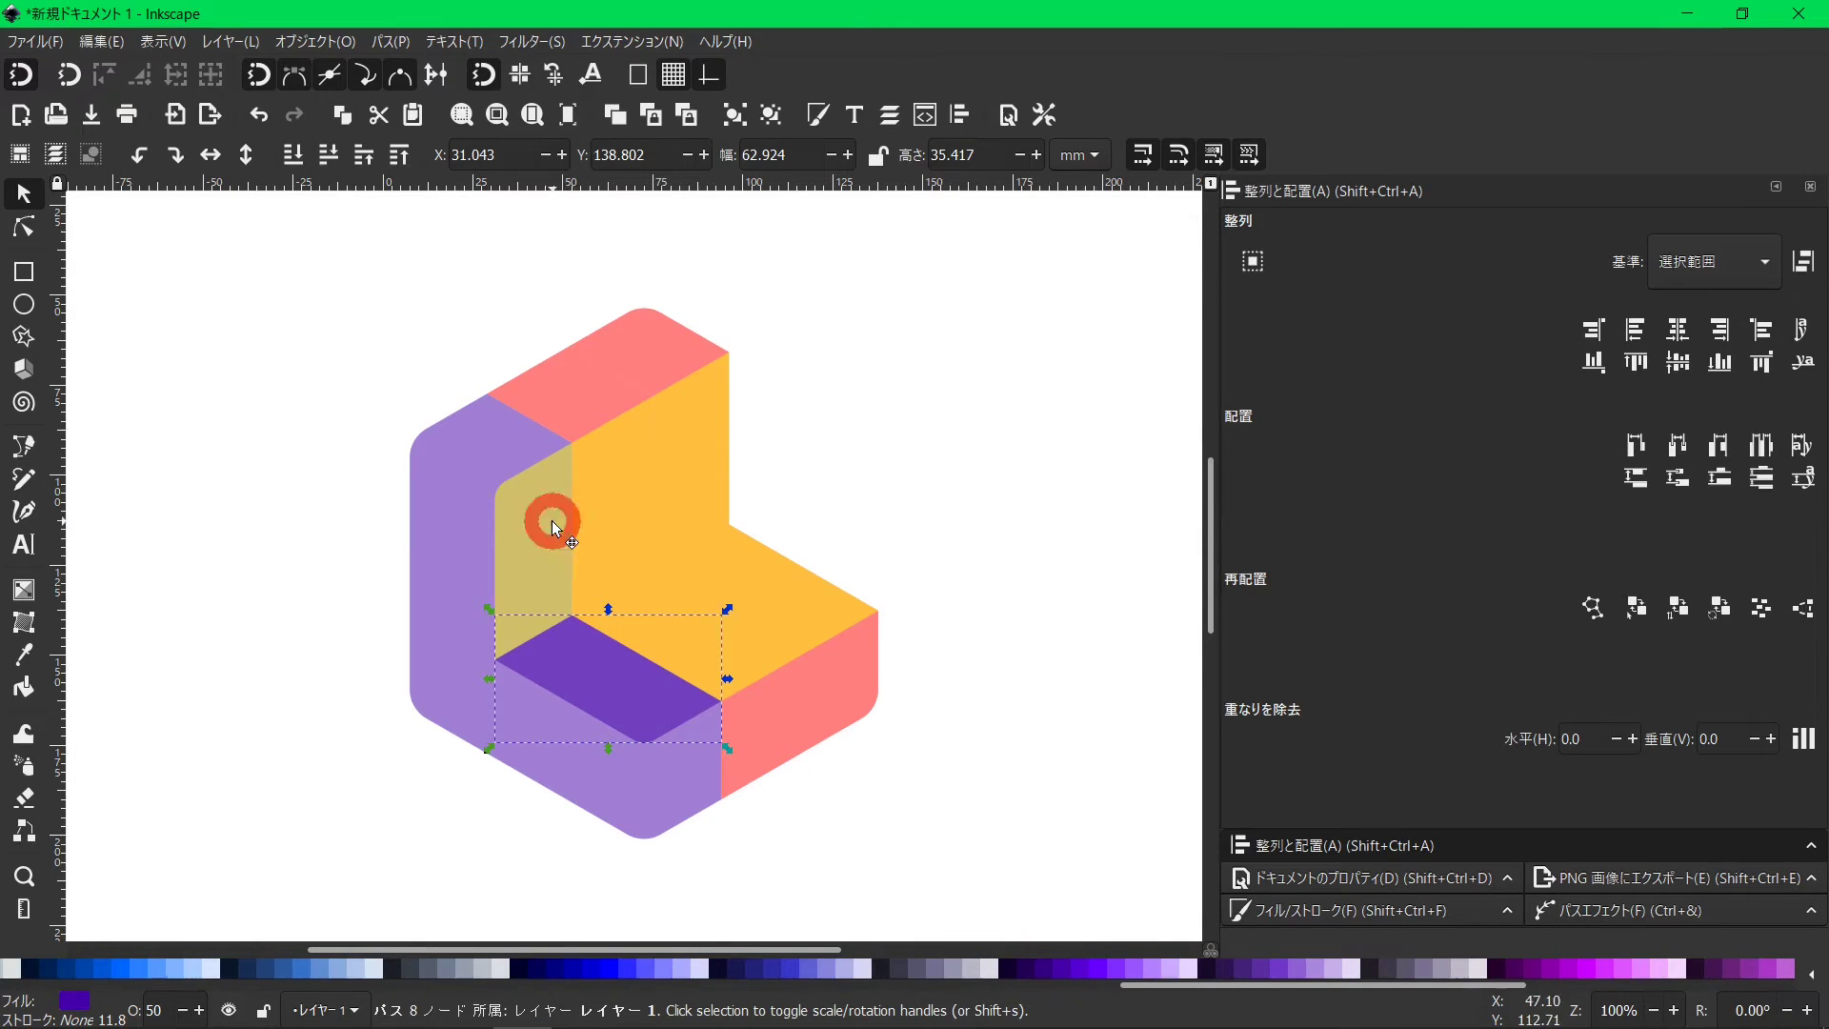
{"action": "left_click", "coordinate": [1067, 967]}
Make the red right face and two yellow faces light lavender.
{"action": "left_click", "coordinate": [758, 747]}
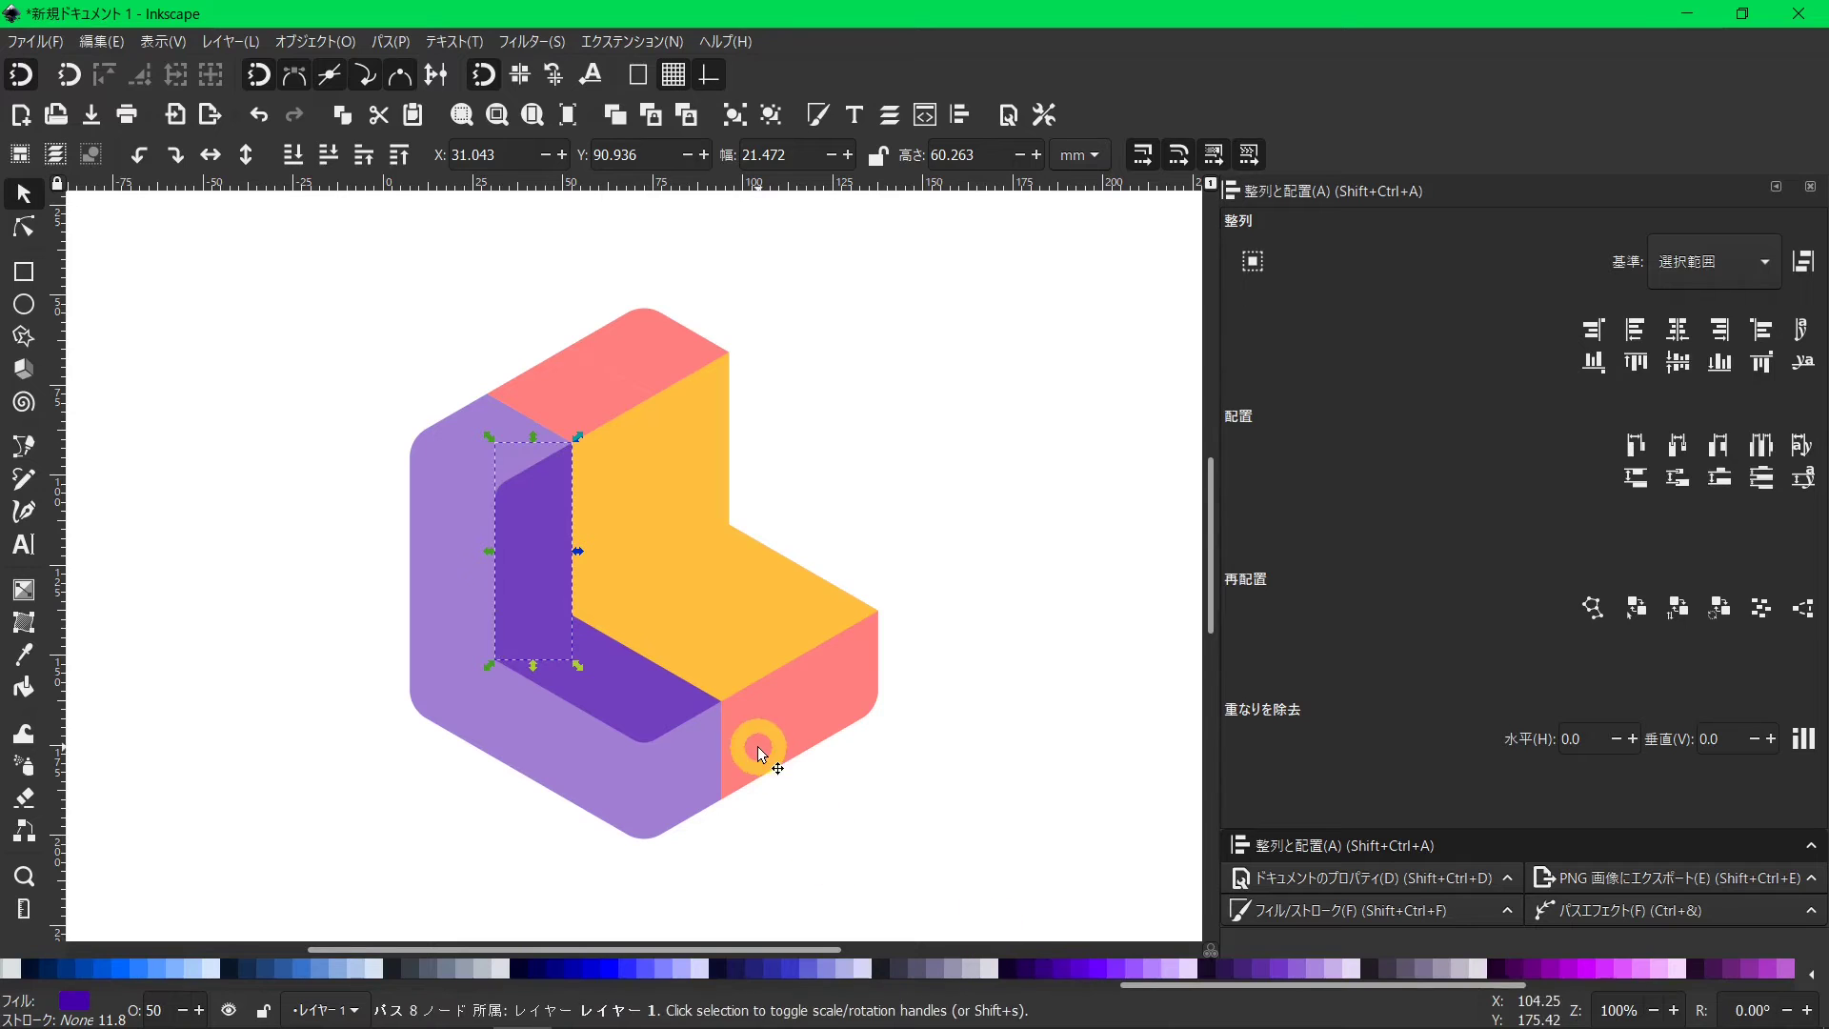
{"action": "left_click", "coordinate": [1173, 968]}
{"action": "left_click", "coordinate": [731, 678]}
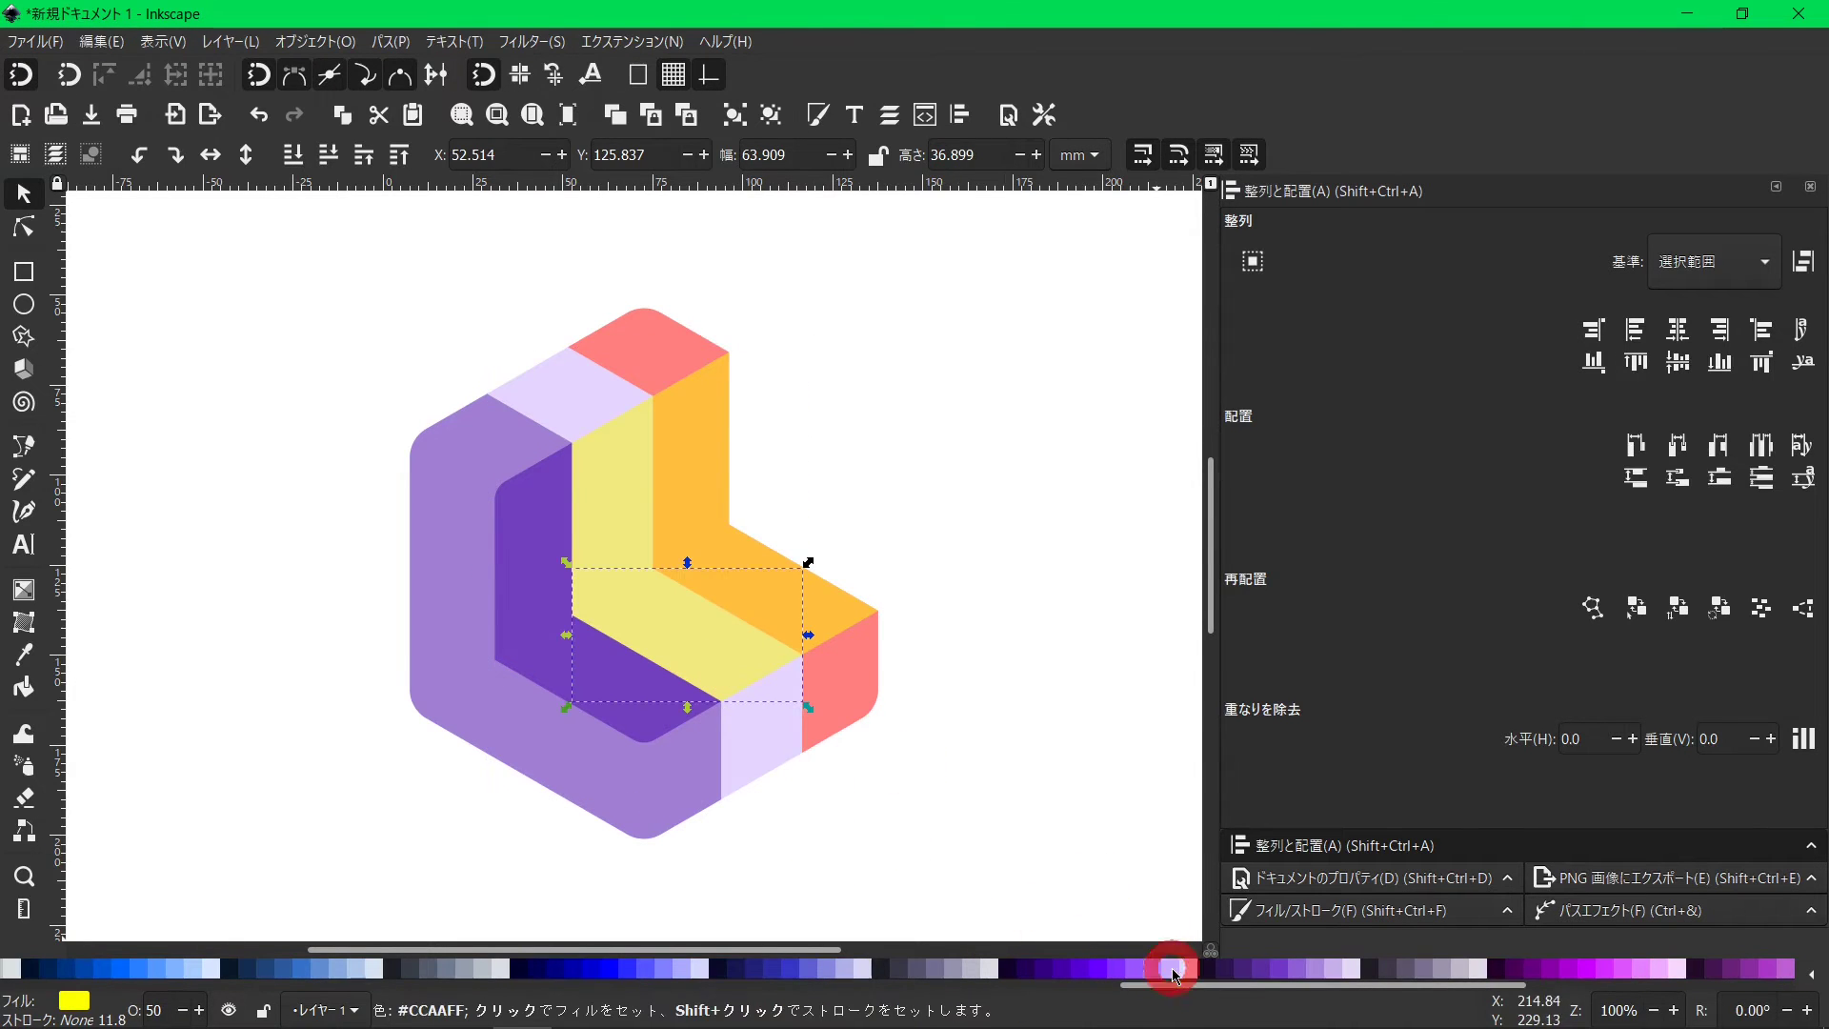
{"action": "left_click", "coordinate": [1166, 967]}
{"action": "left_click", "coordinate": [648, 556]}
{"action": "left_click", "coordinate": [1171, 968]}
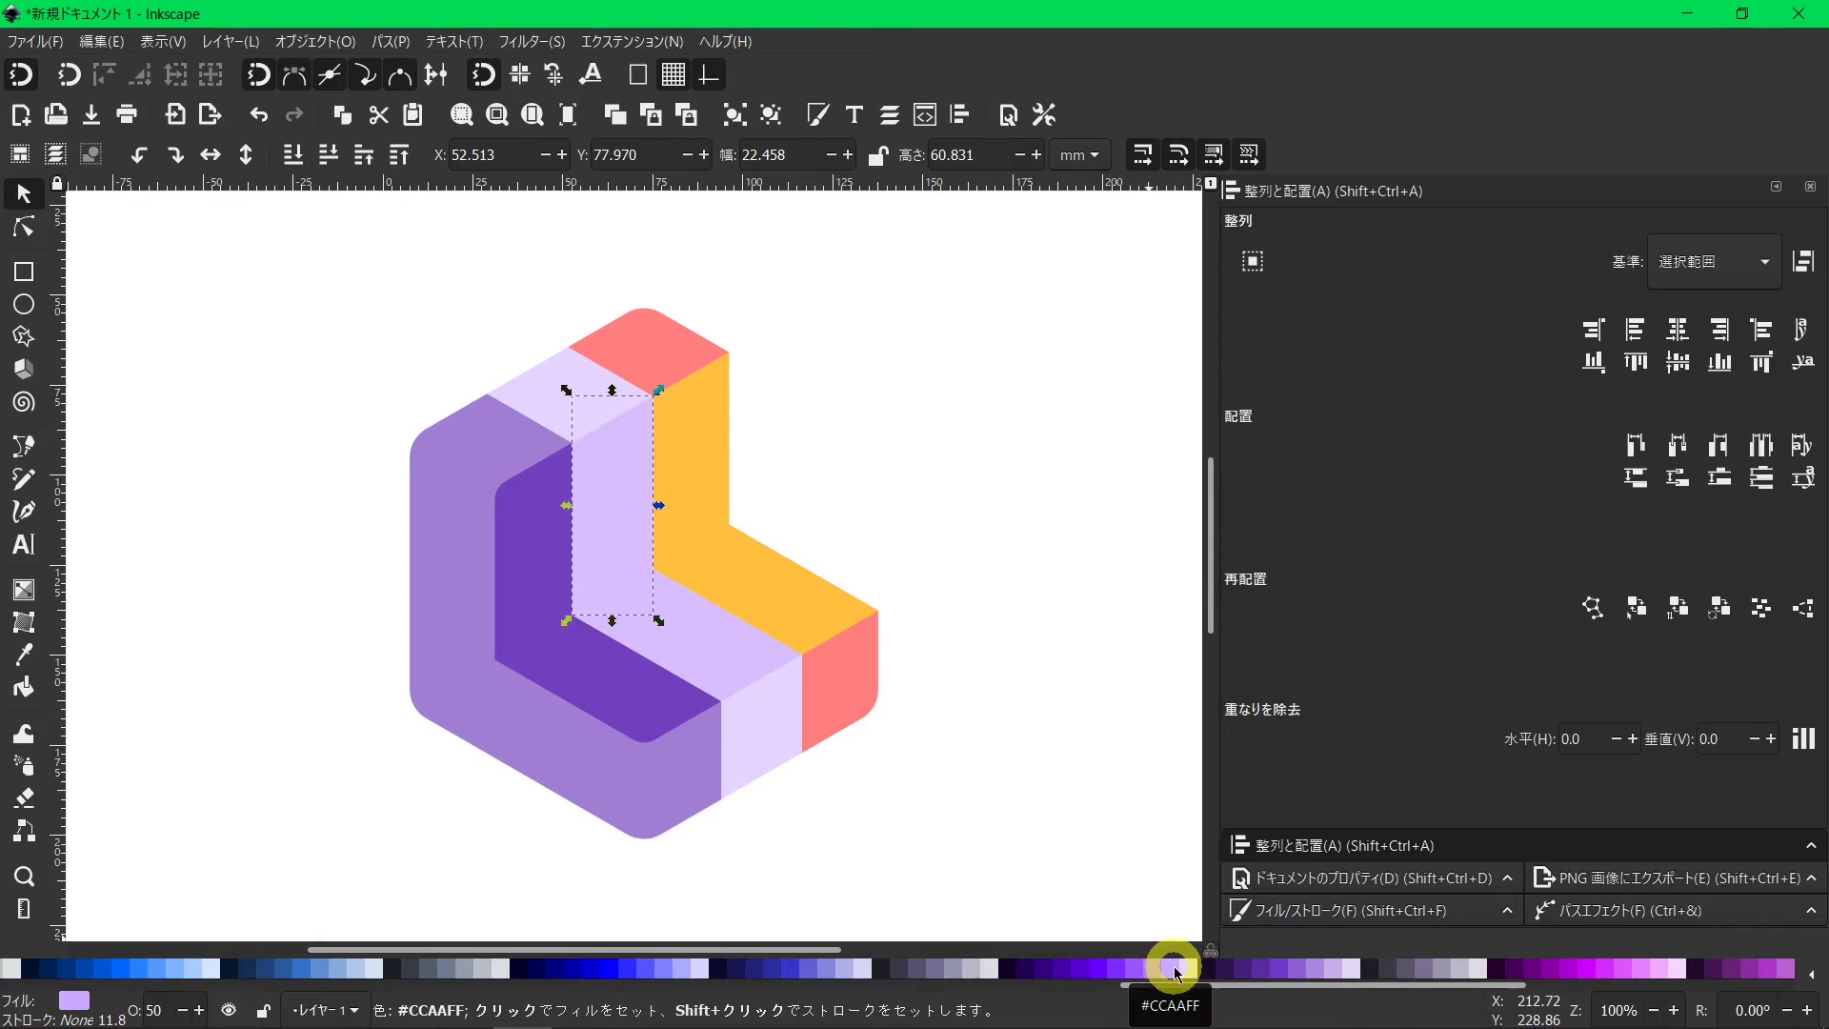
Turn the larger red faces purple and the bottom and tan faces violet.
{"action": "left_click", "coordinate": [869, 670]}
{"action": "left_click", "coordinate": [1102, 965]}
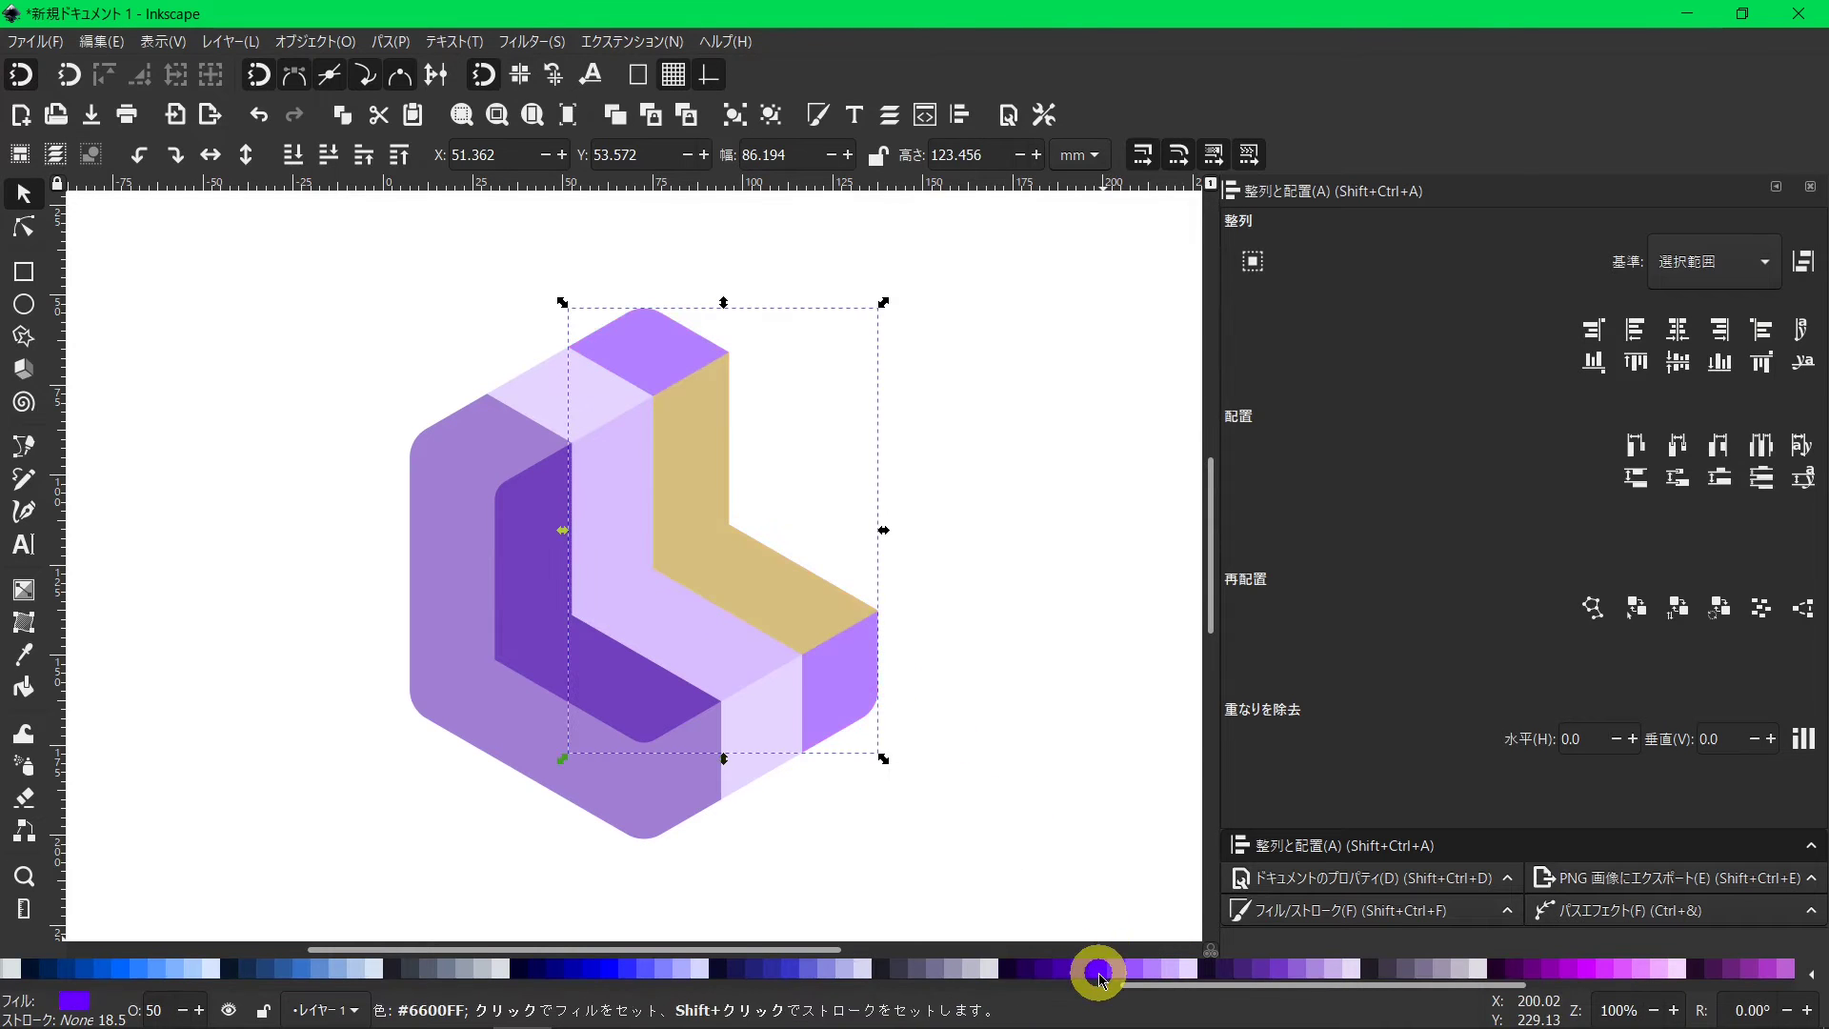
{"action": "left_click", "coordinate": [830, 591]}
{"action": "left_click", "coordinate": [1092, 965]}
{"action": "left_click", "coordinate": [715, 477]}
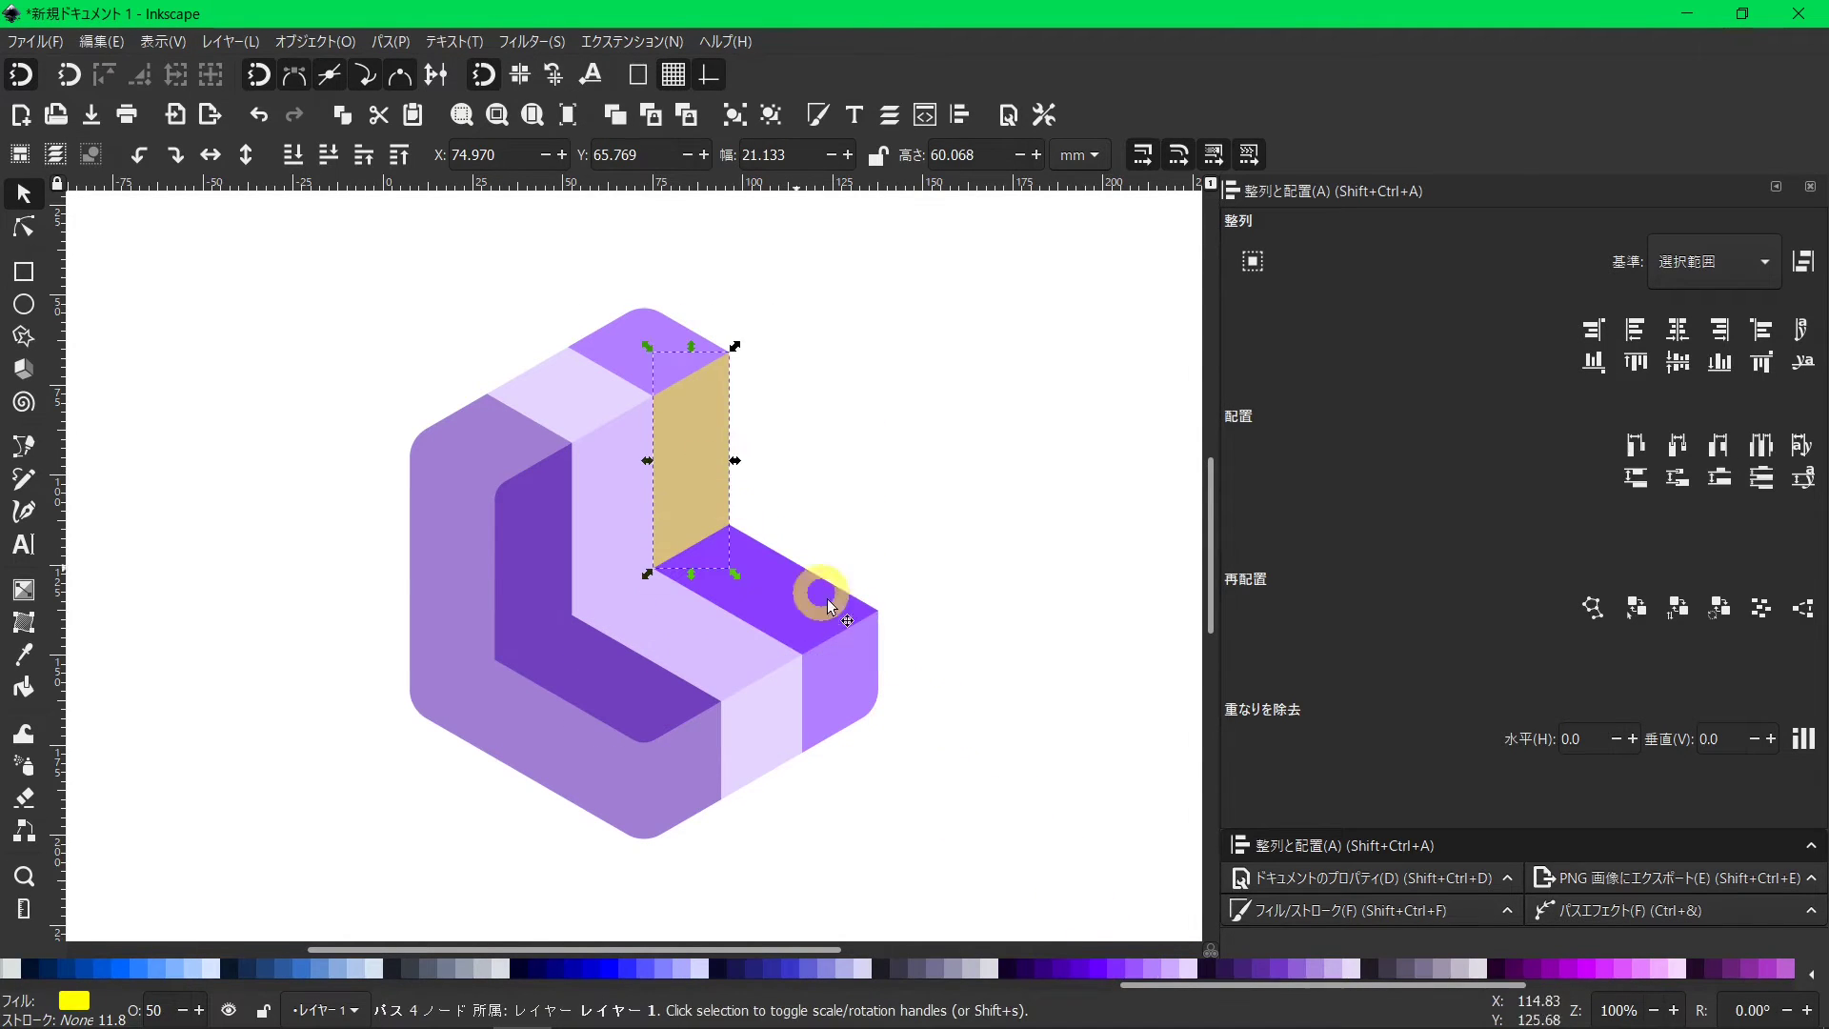
{"action": "left_click", "coordinate": [1094, 966]}
{"action": "left_click", "coordinate": [970, 811]}
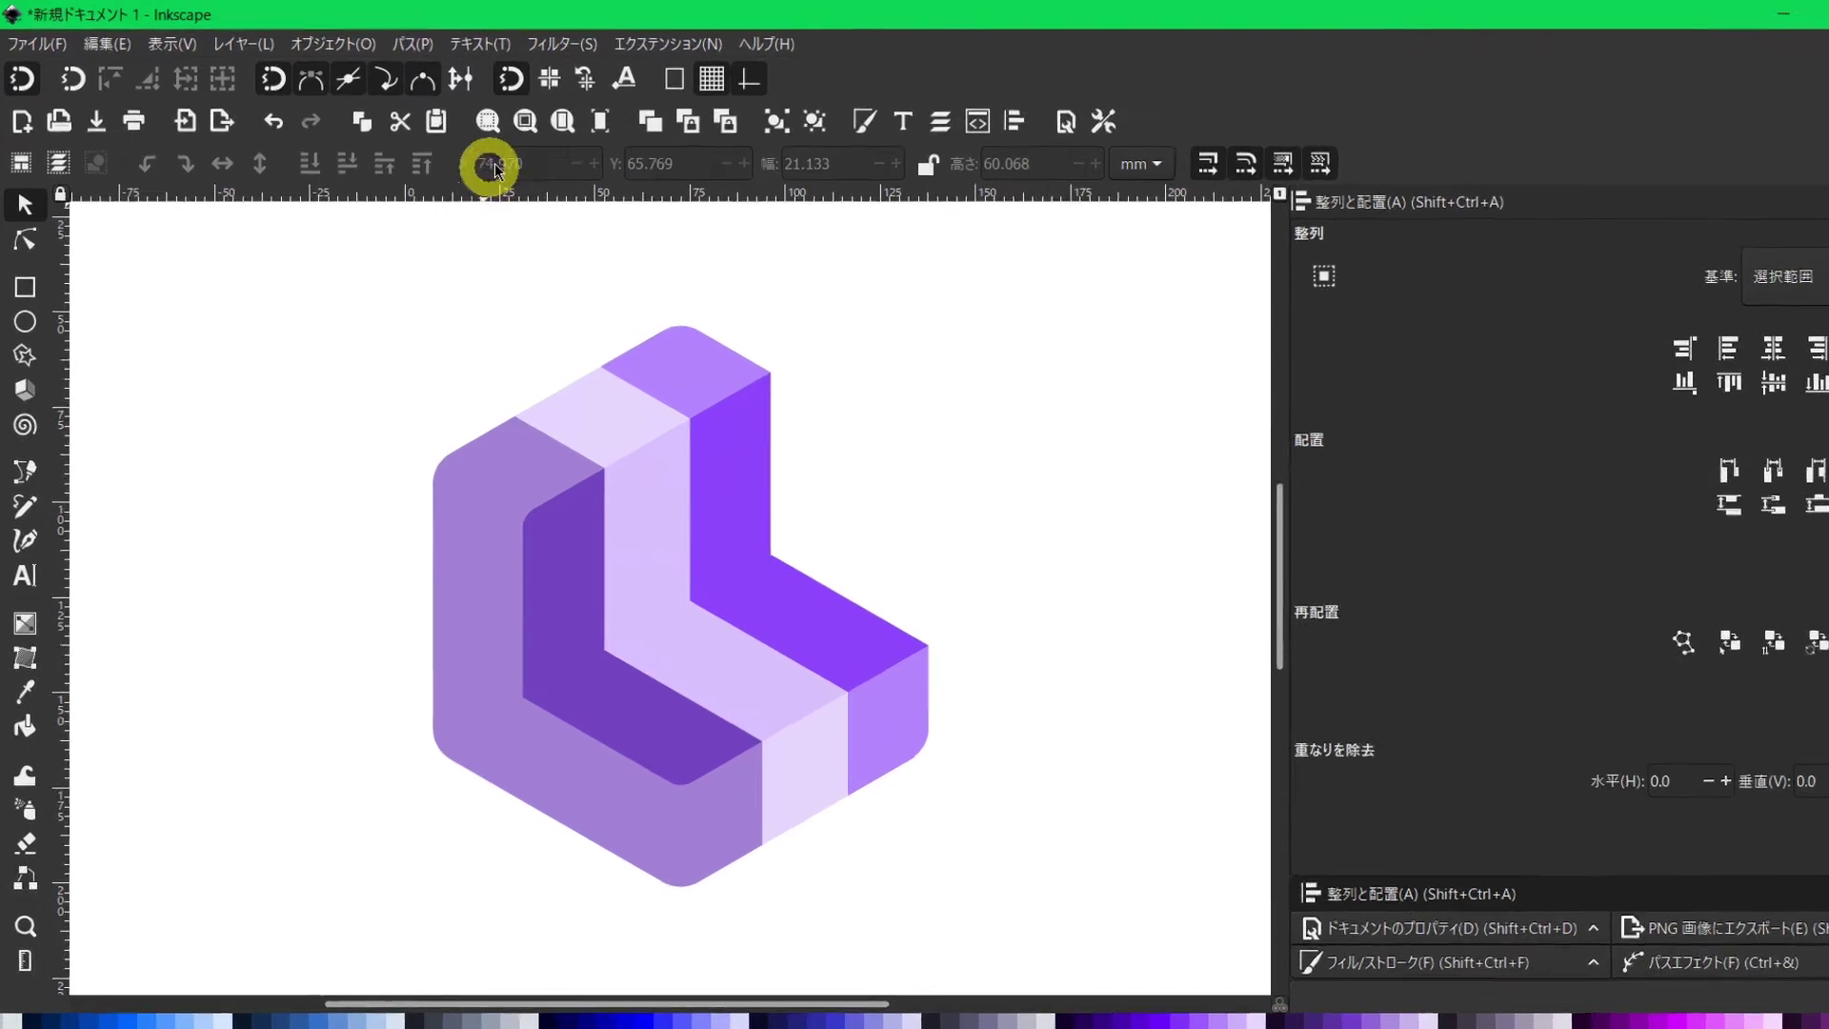
Draw a six-cornered regular polygon at the L's inner corner and fill it #00FFCC teal.
{"action": "left_click", "coordinate": [550, 80]}
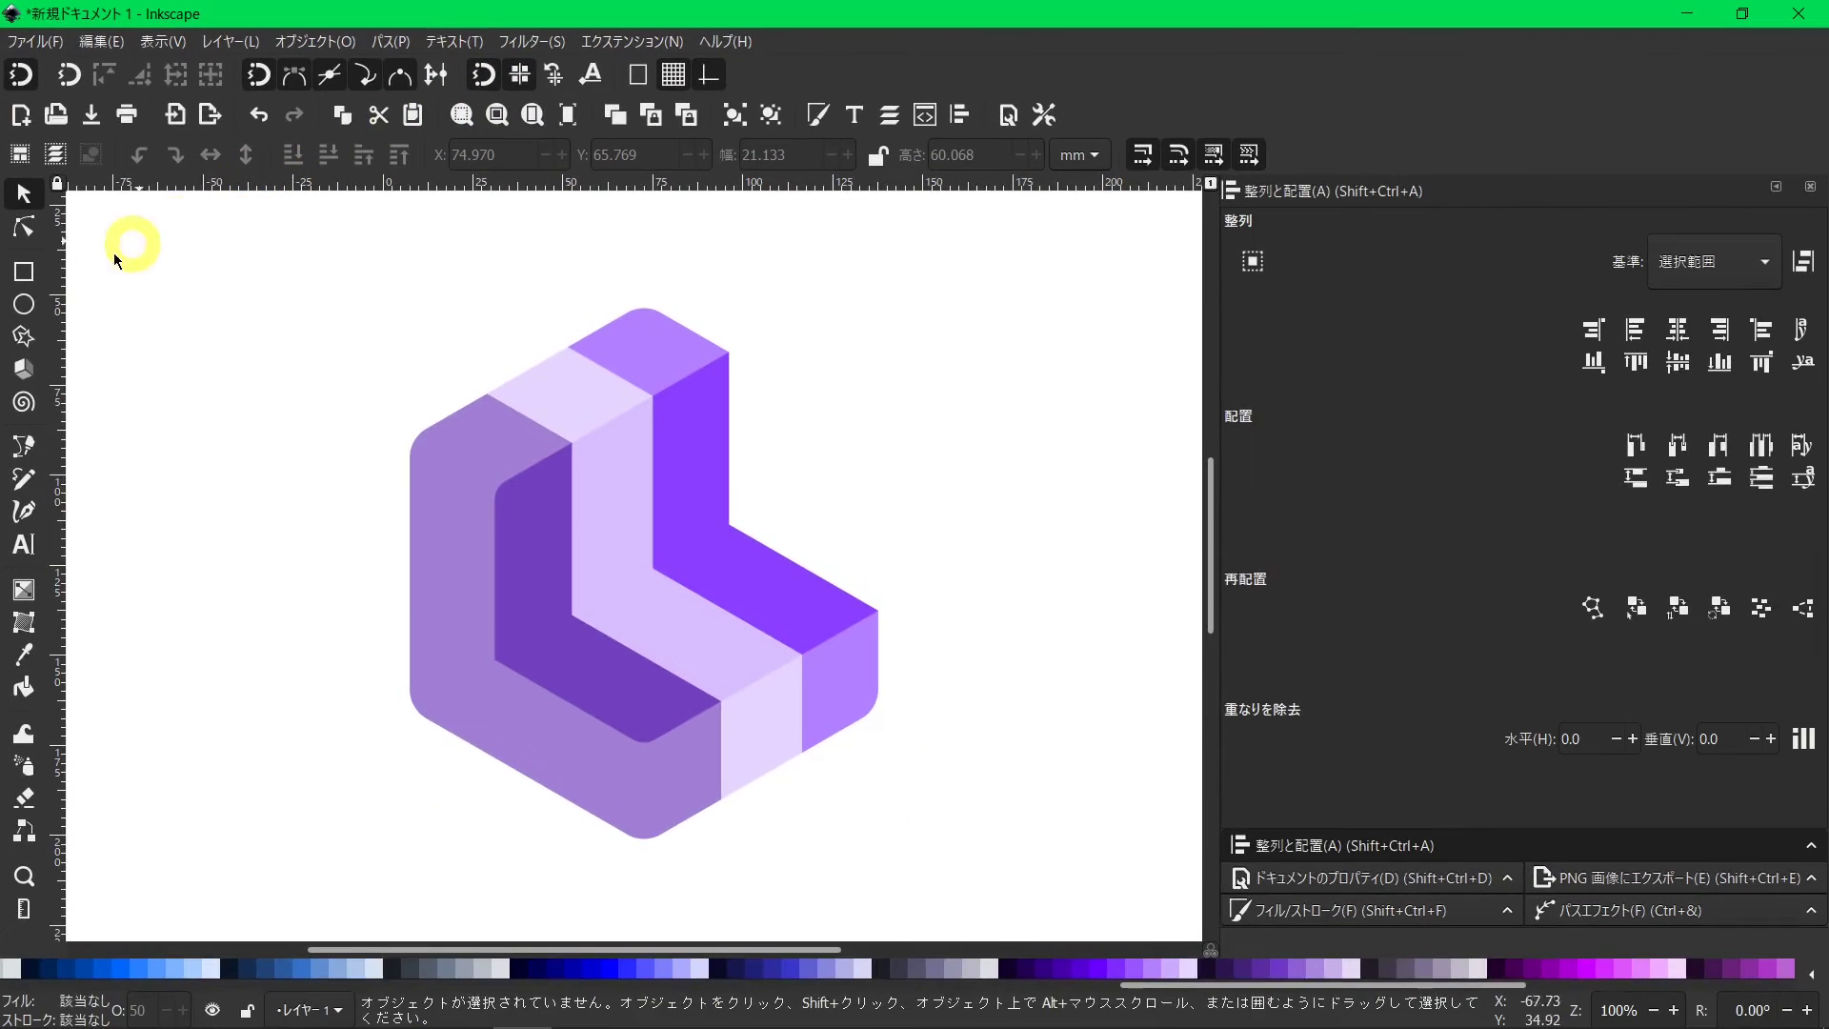
{"action": "left_click", "coordinate": [24, 336]}
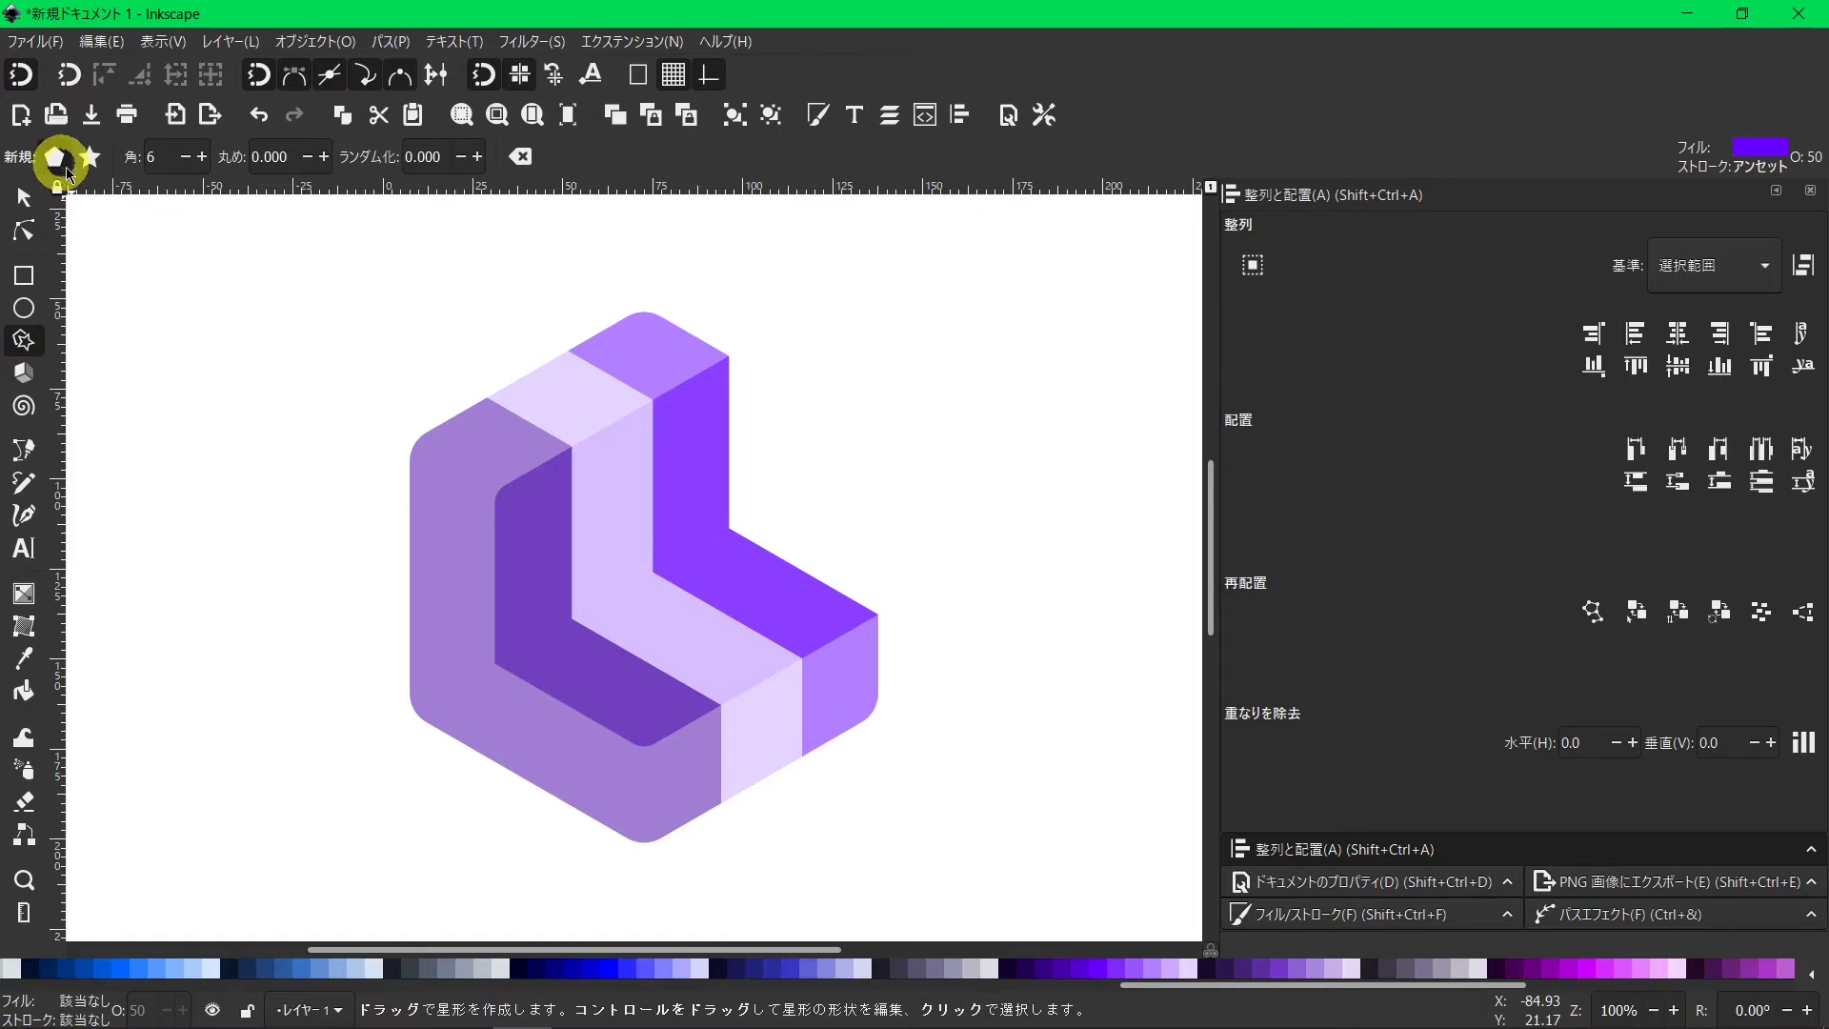
{"action": "left_click", "coordinate": [66, 170]}
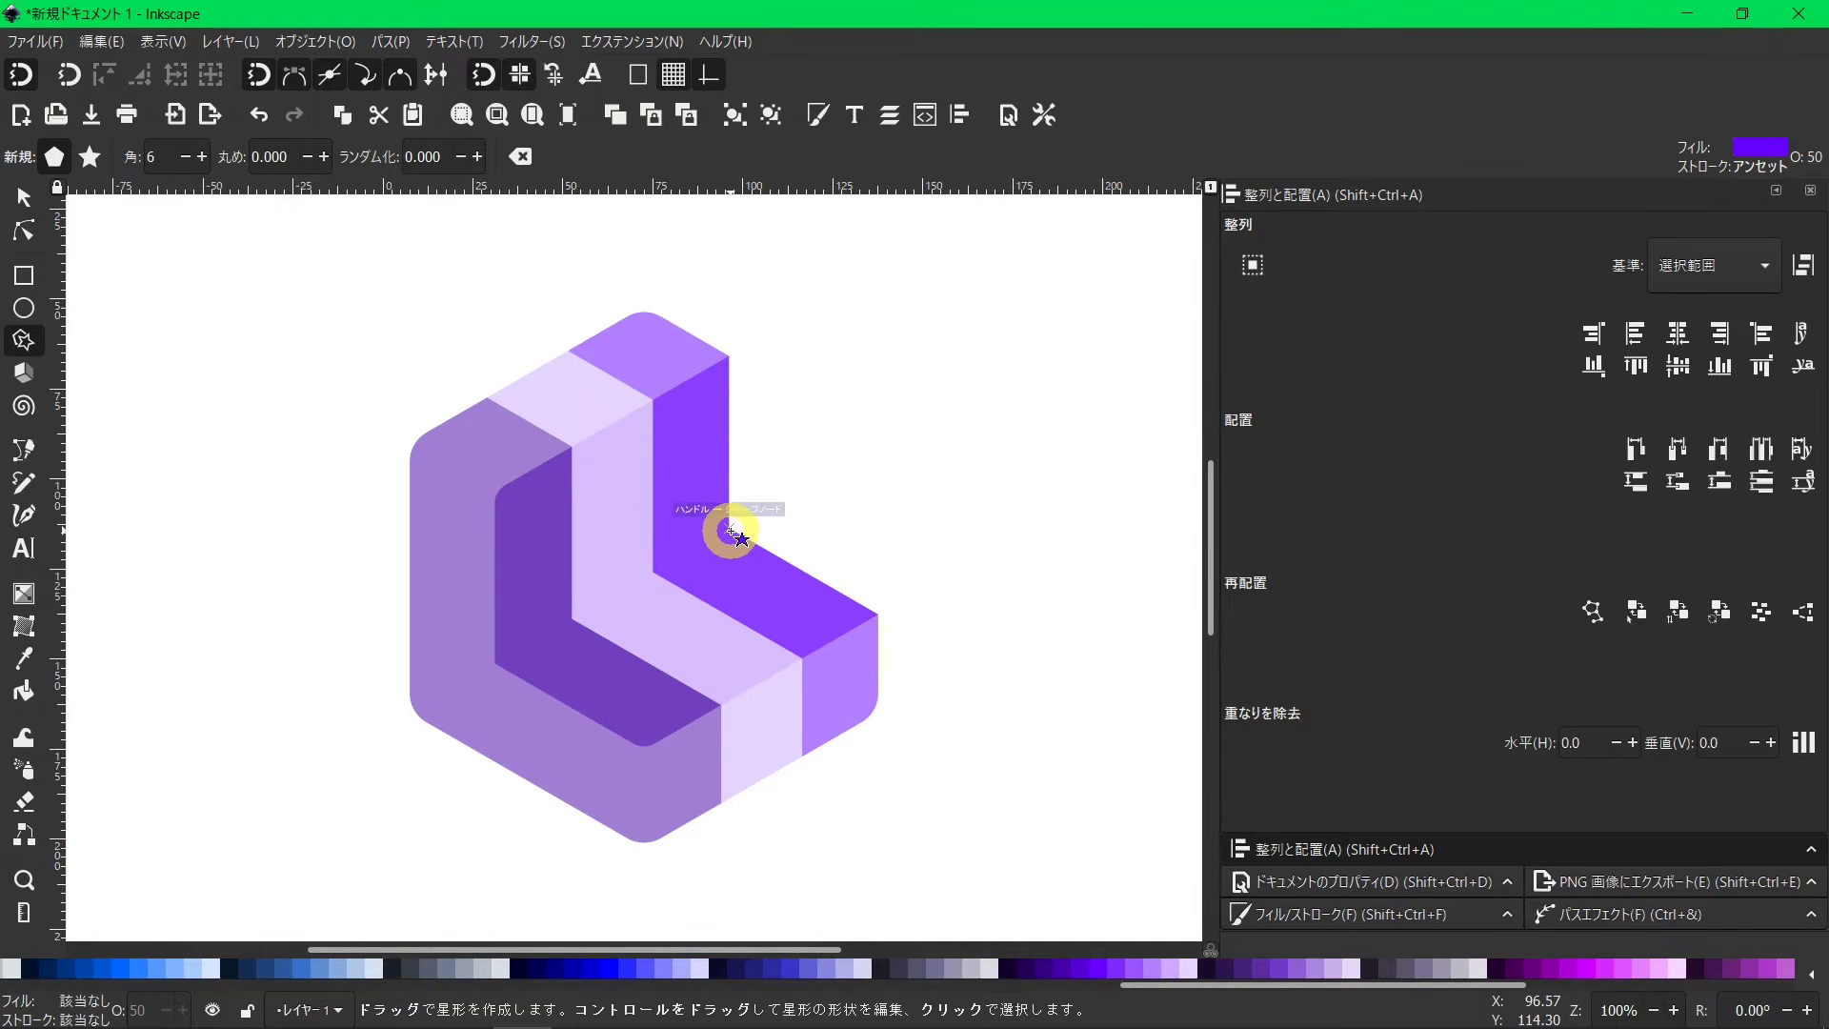
{"action": "left_click_drag", "start_coordinate": [730, 531], "coordinate": [802, 479]}
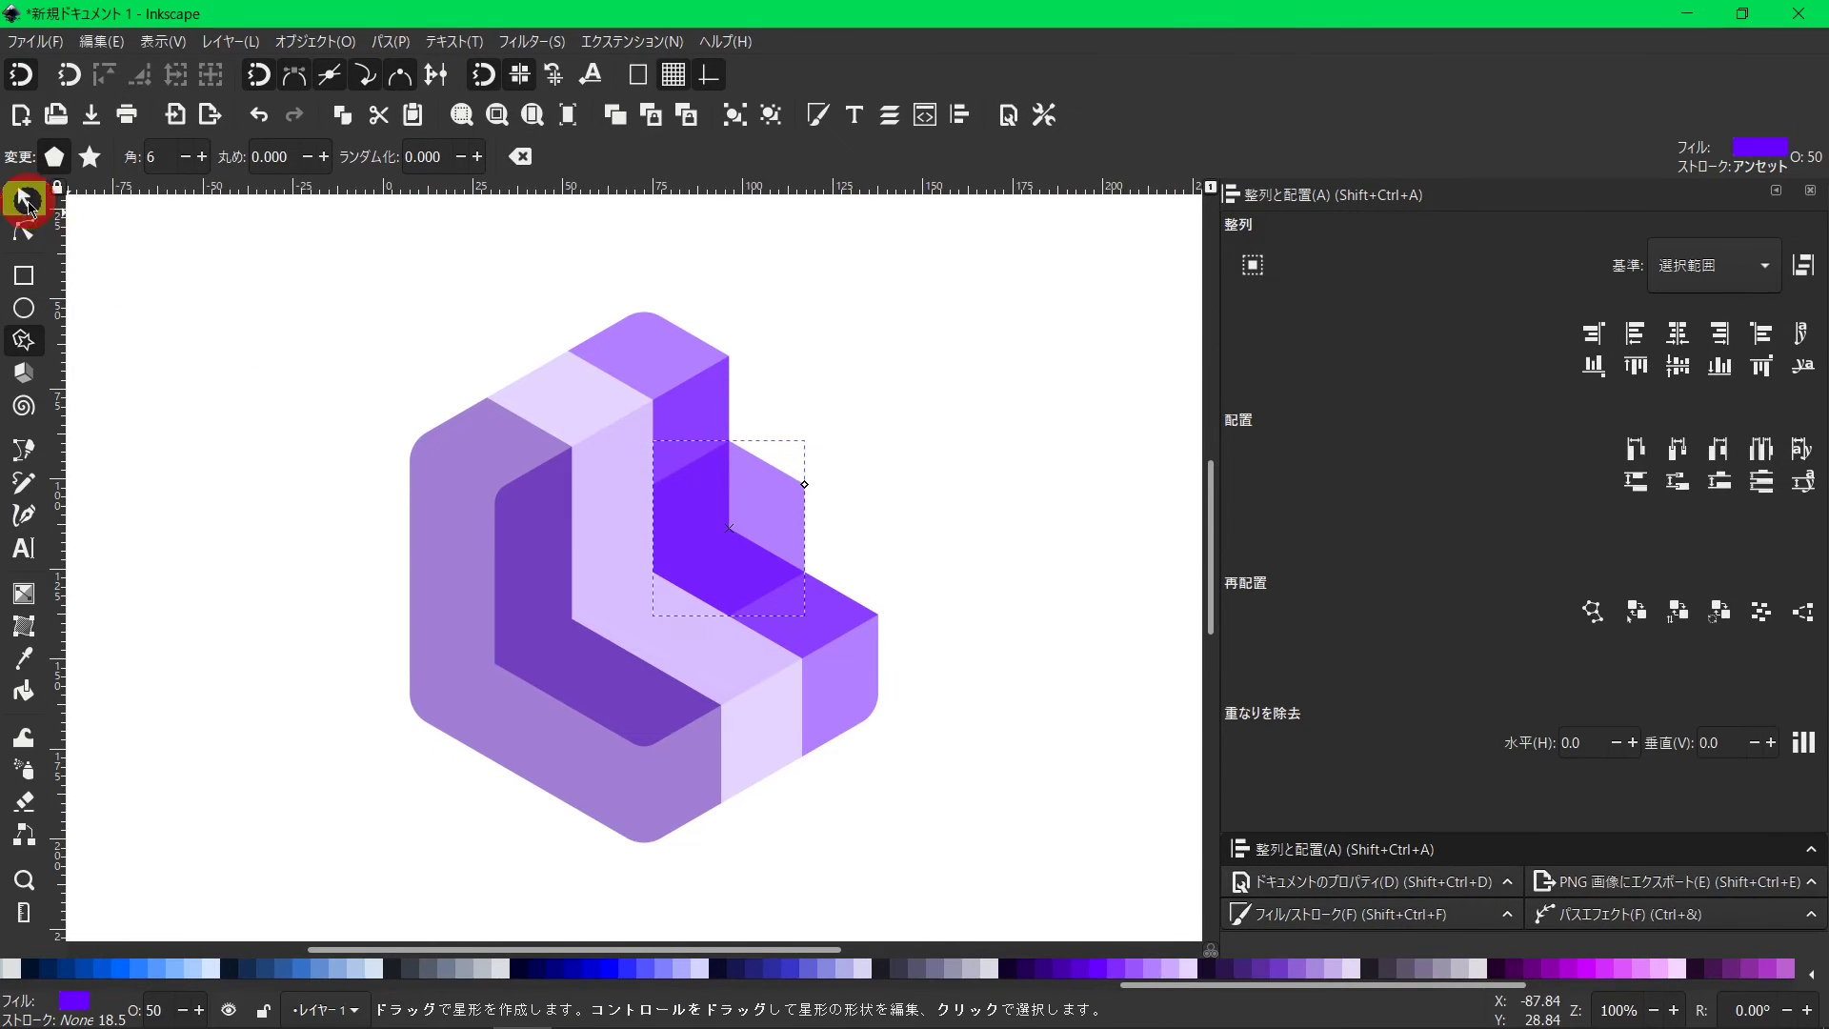
{"action": "left_click", "coordinate": [24, 200]}
{"action": "left_click_drag", "start_coordinate": [1143, 983], "coordinate": [745, 991]}
{"action": "left_click", "coordinate": [738, 964]}
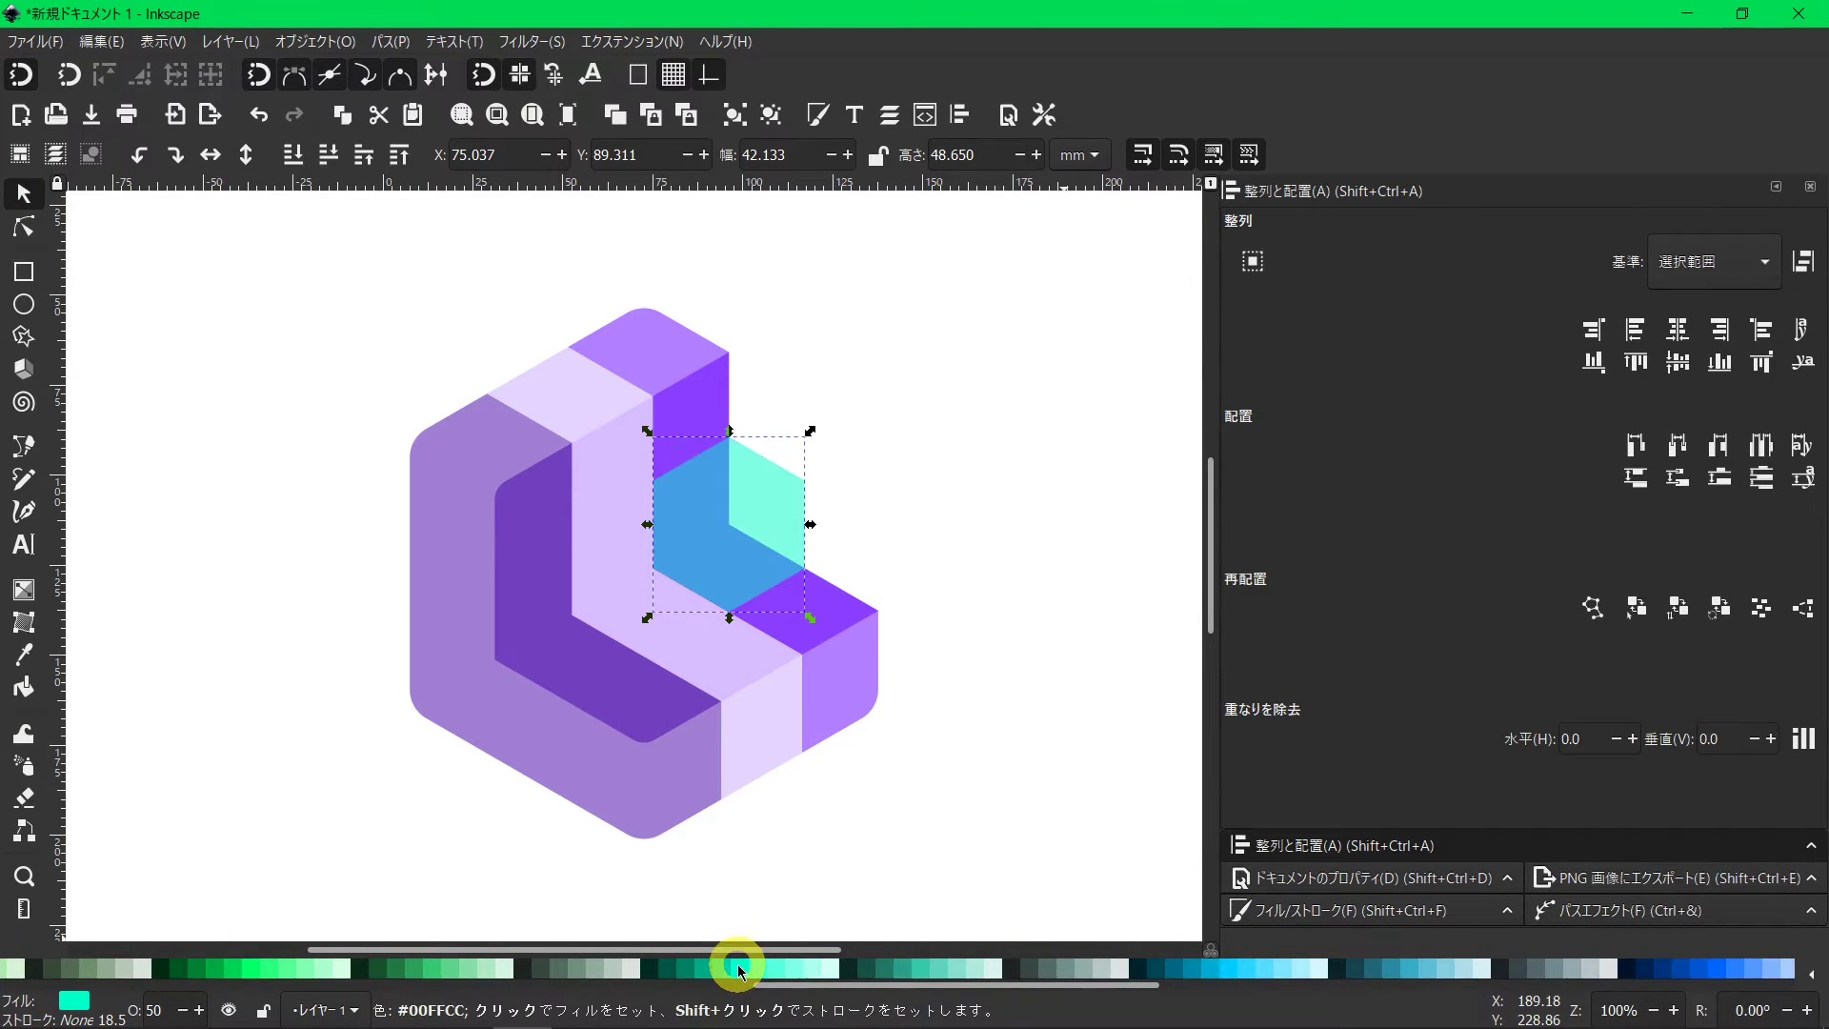
{"action": "left_click", "coordinate": [800, 836]}
Draw Pen lines from the hexagon's left and bottom corners and upper-right corner to its centre.
{"action": "key", "text": "b"}
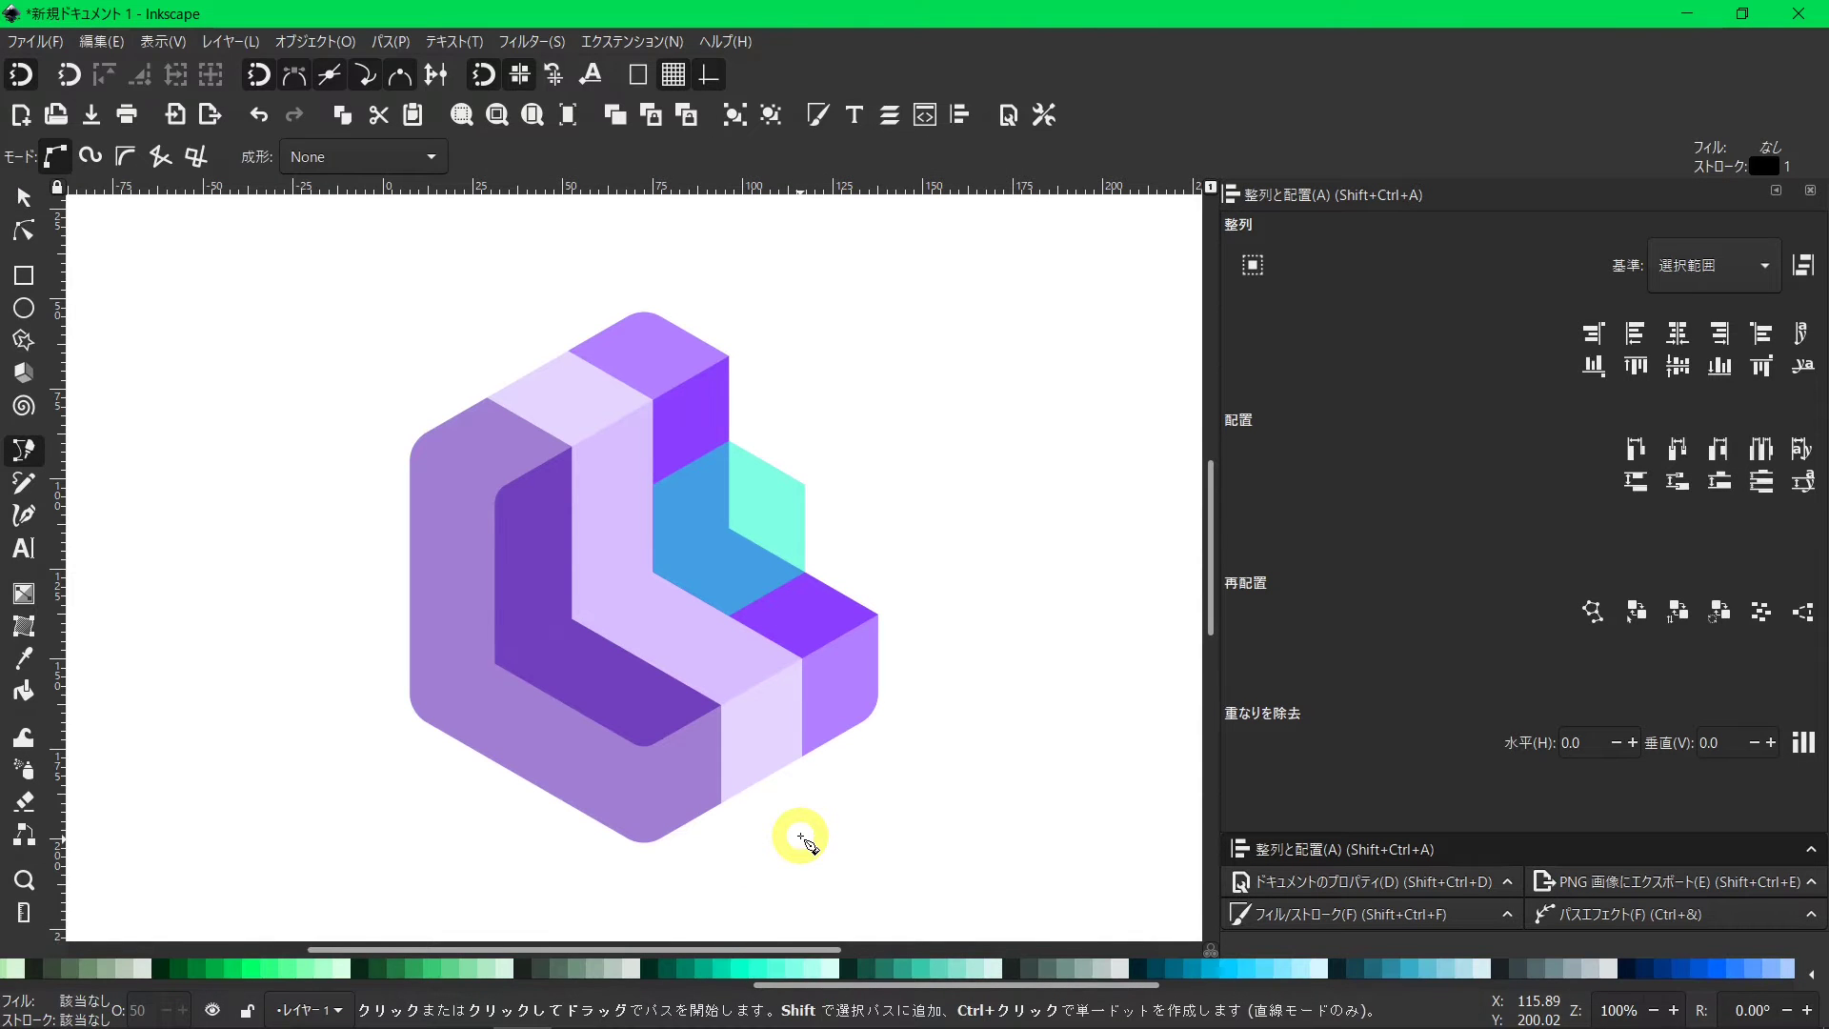
{"action": "scroll", "coordinate": [800, 824], "scroll_direction": "up", "scroll_amount": 1}
{"action": "scroll", "coordinate": [800, 825], "scroll_direction": "up", "scroll_amount": 1}
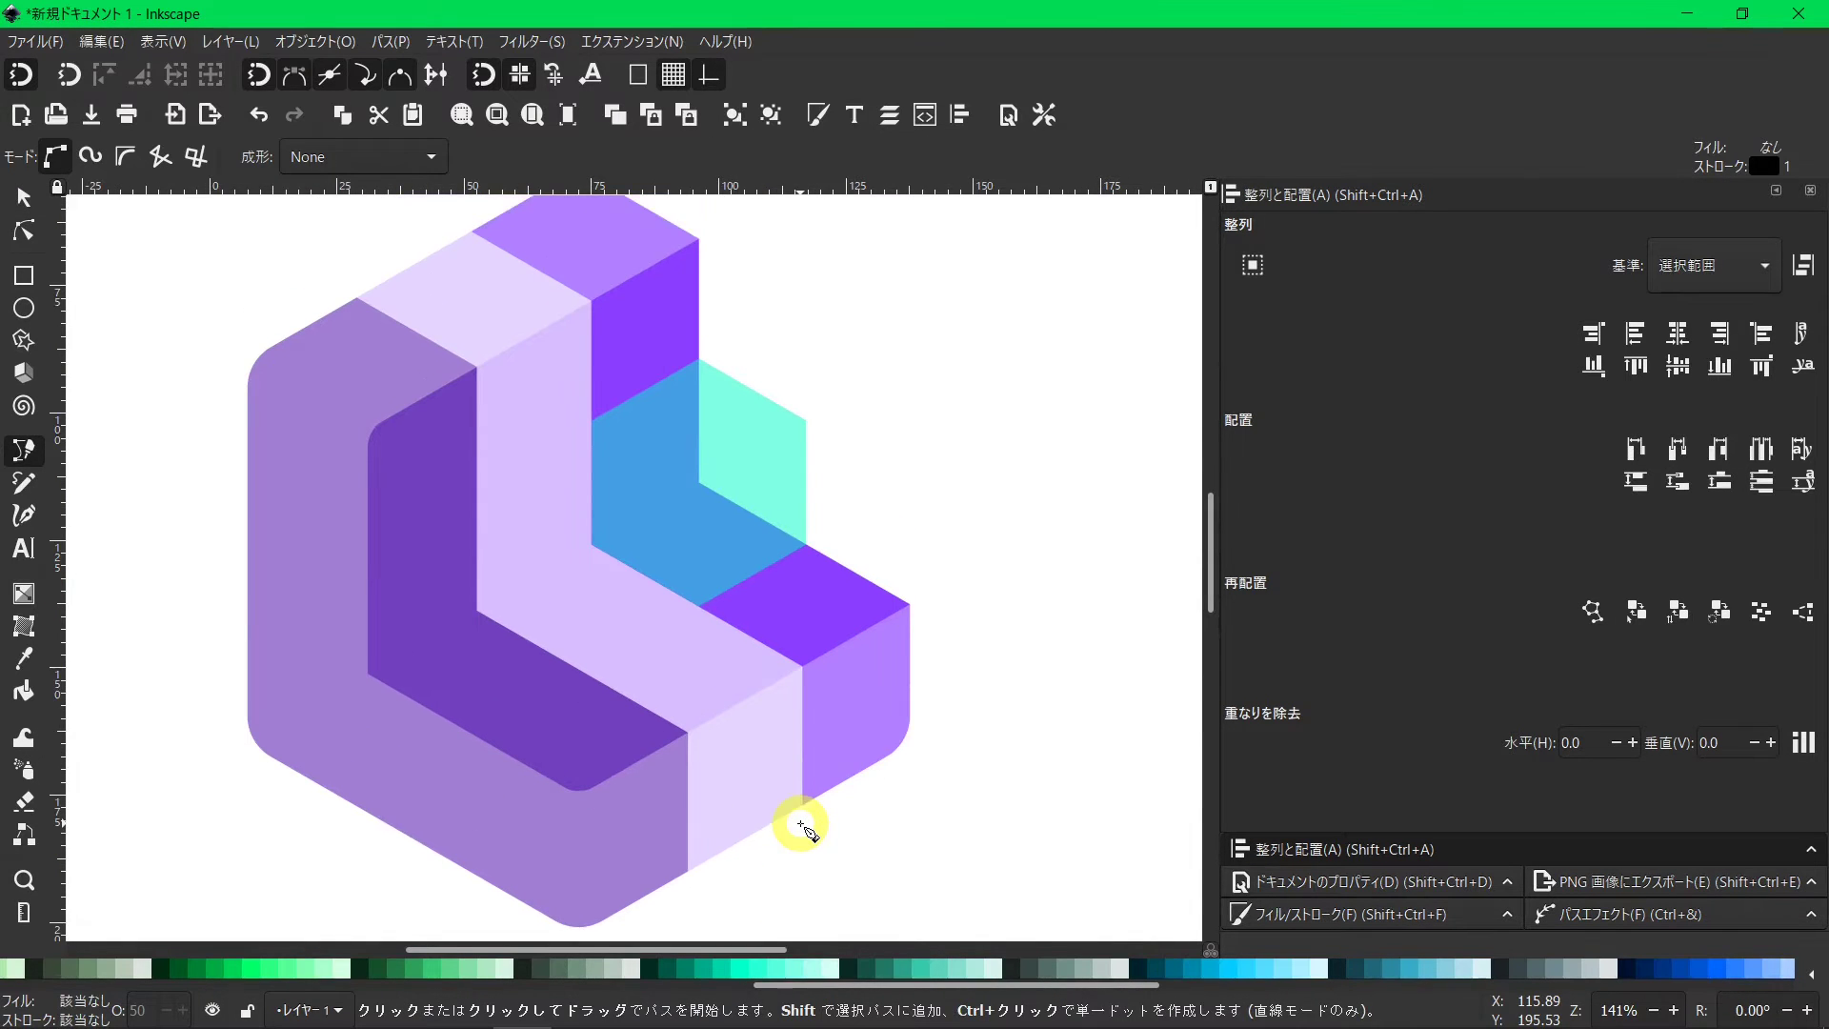
{"action": "scroll", "coordinate": [800, 825], "scroll_direction": "up", "scroll_amount": 2}
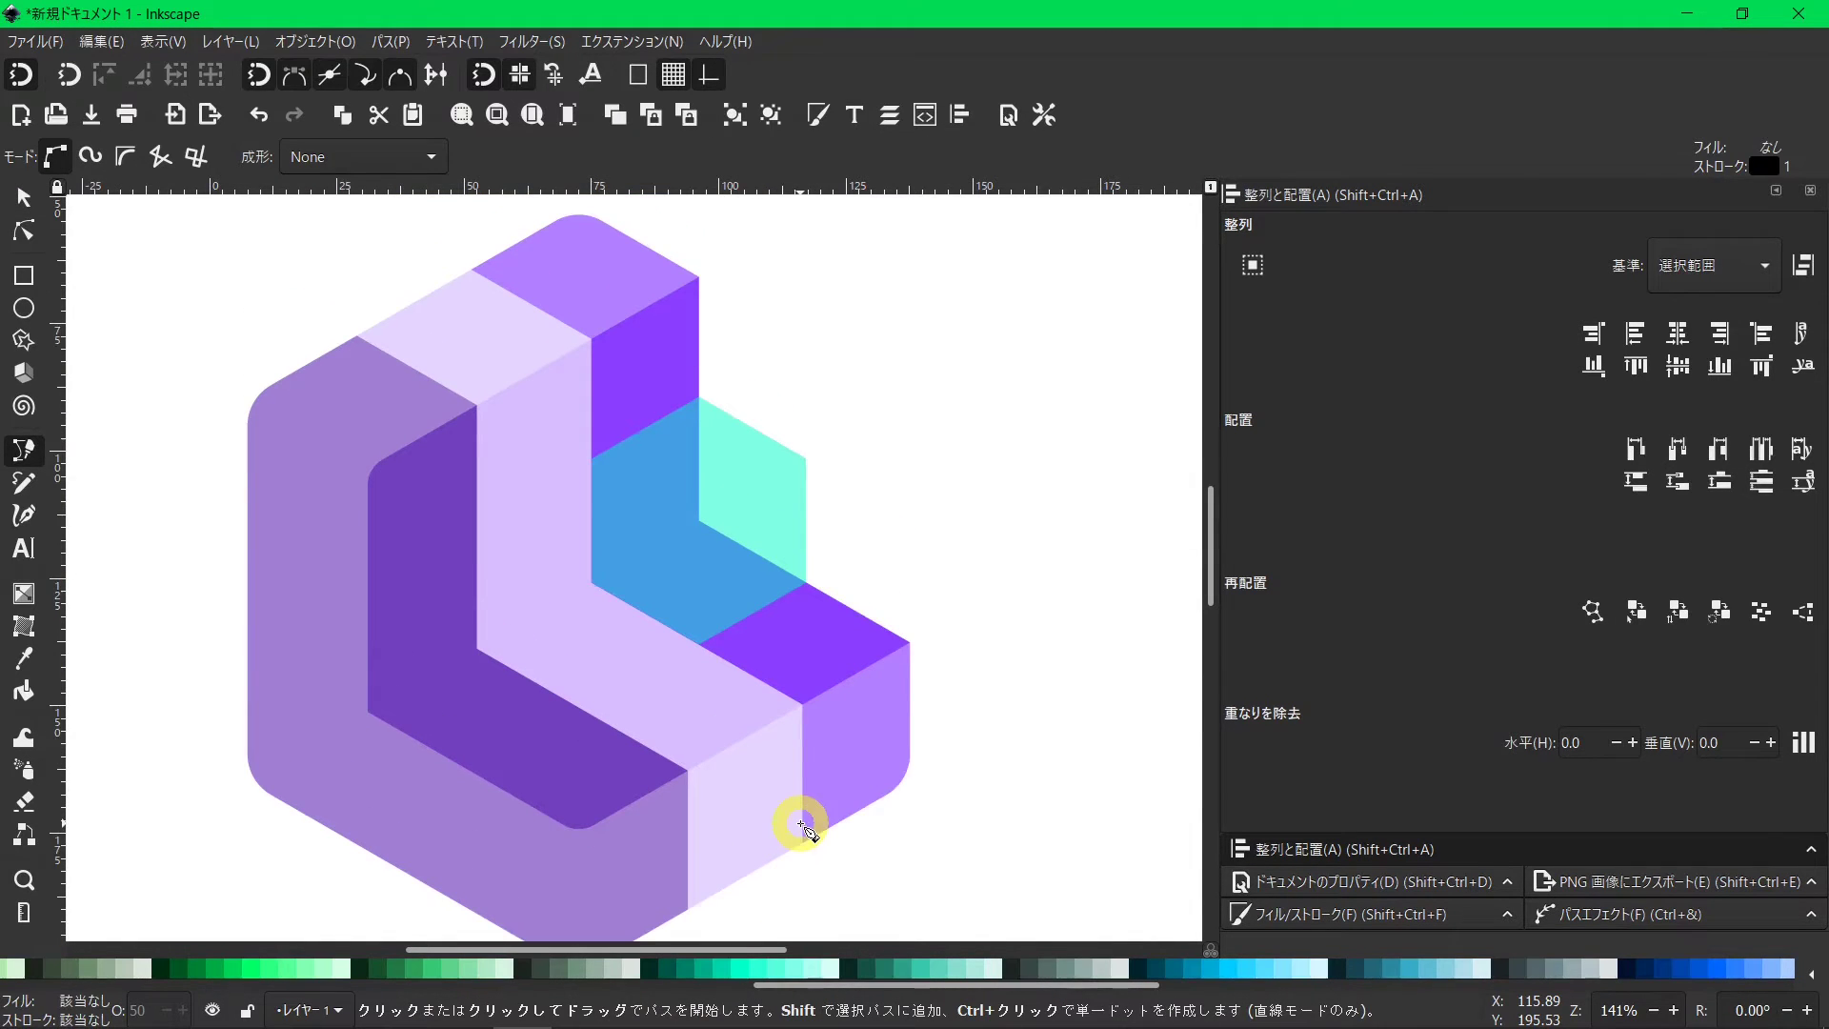
{"action": "left_click", "coordinate": [591, 460]}
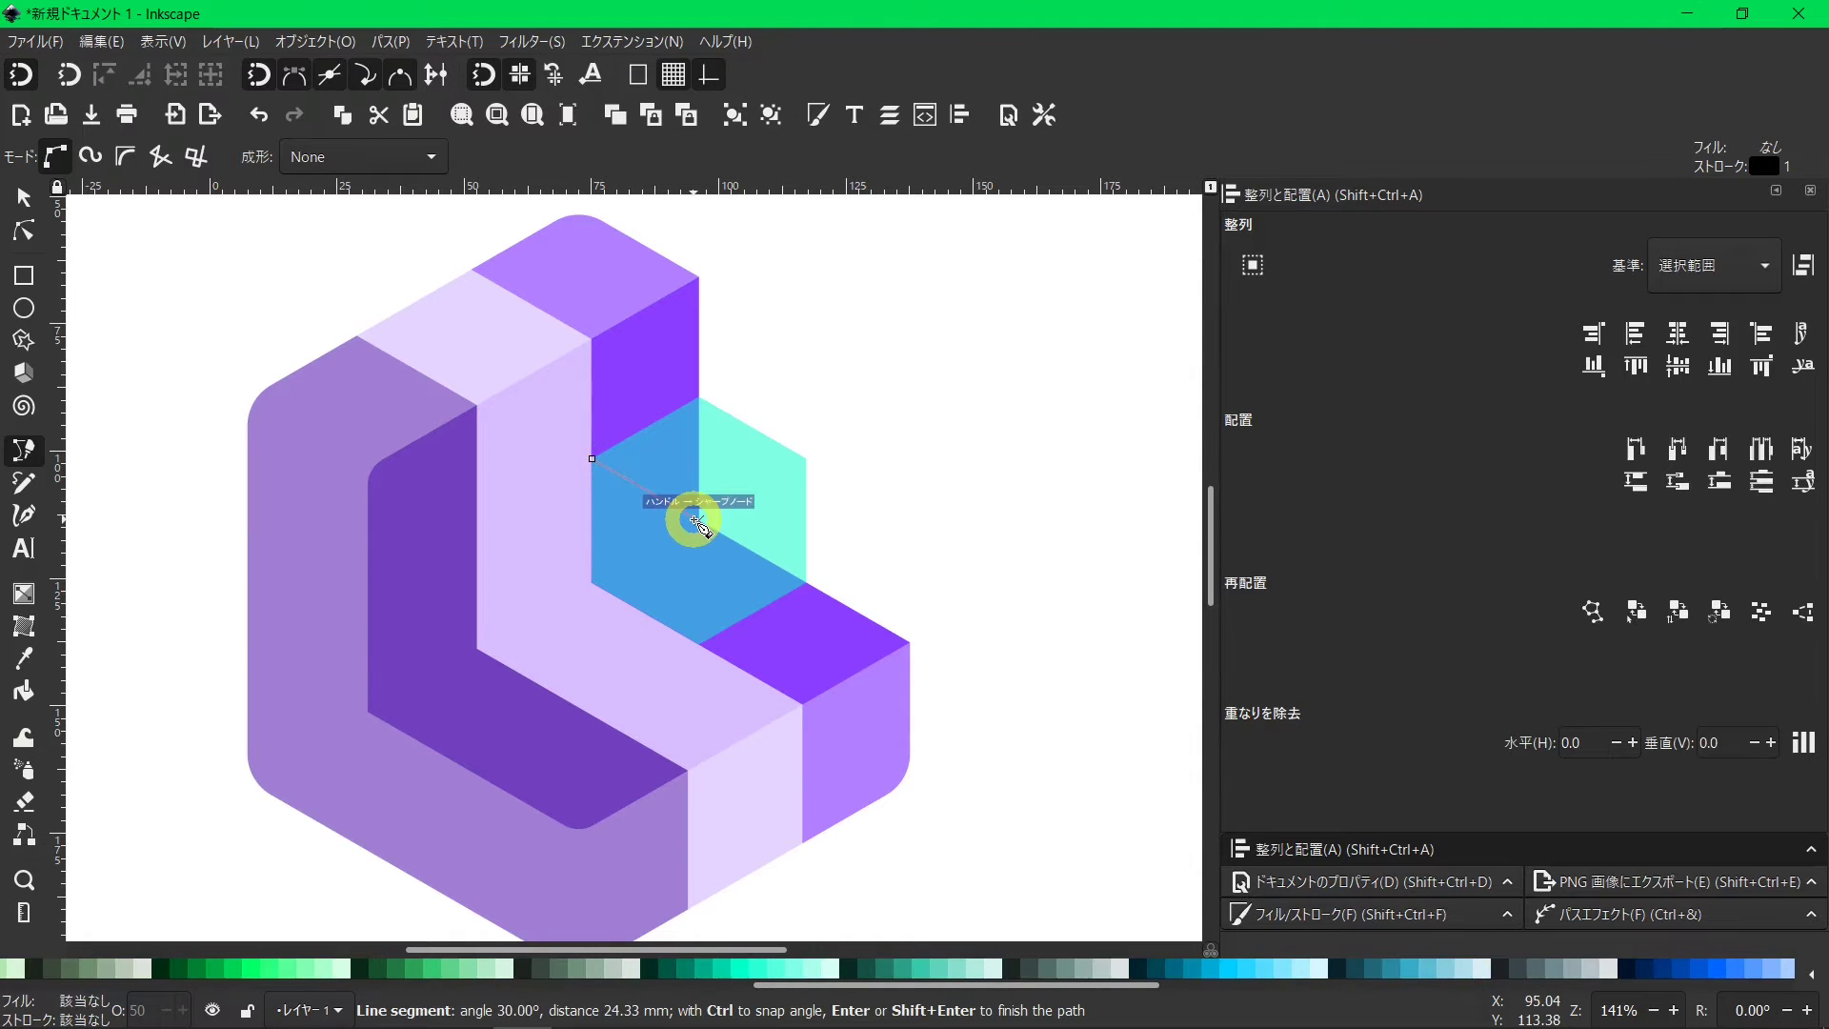
{"action": "scroll", "coordinate": [694, 521], "scroll_direction": "up", "scroll_amount": 1, "text": "ctrl"}
{"action": "scroll", "coordinate": [698, 521], "scroll_direction": "up", "scroll_amount": 1, "text": "ctrl"}
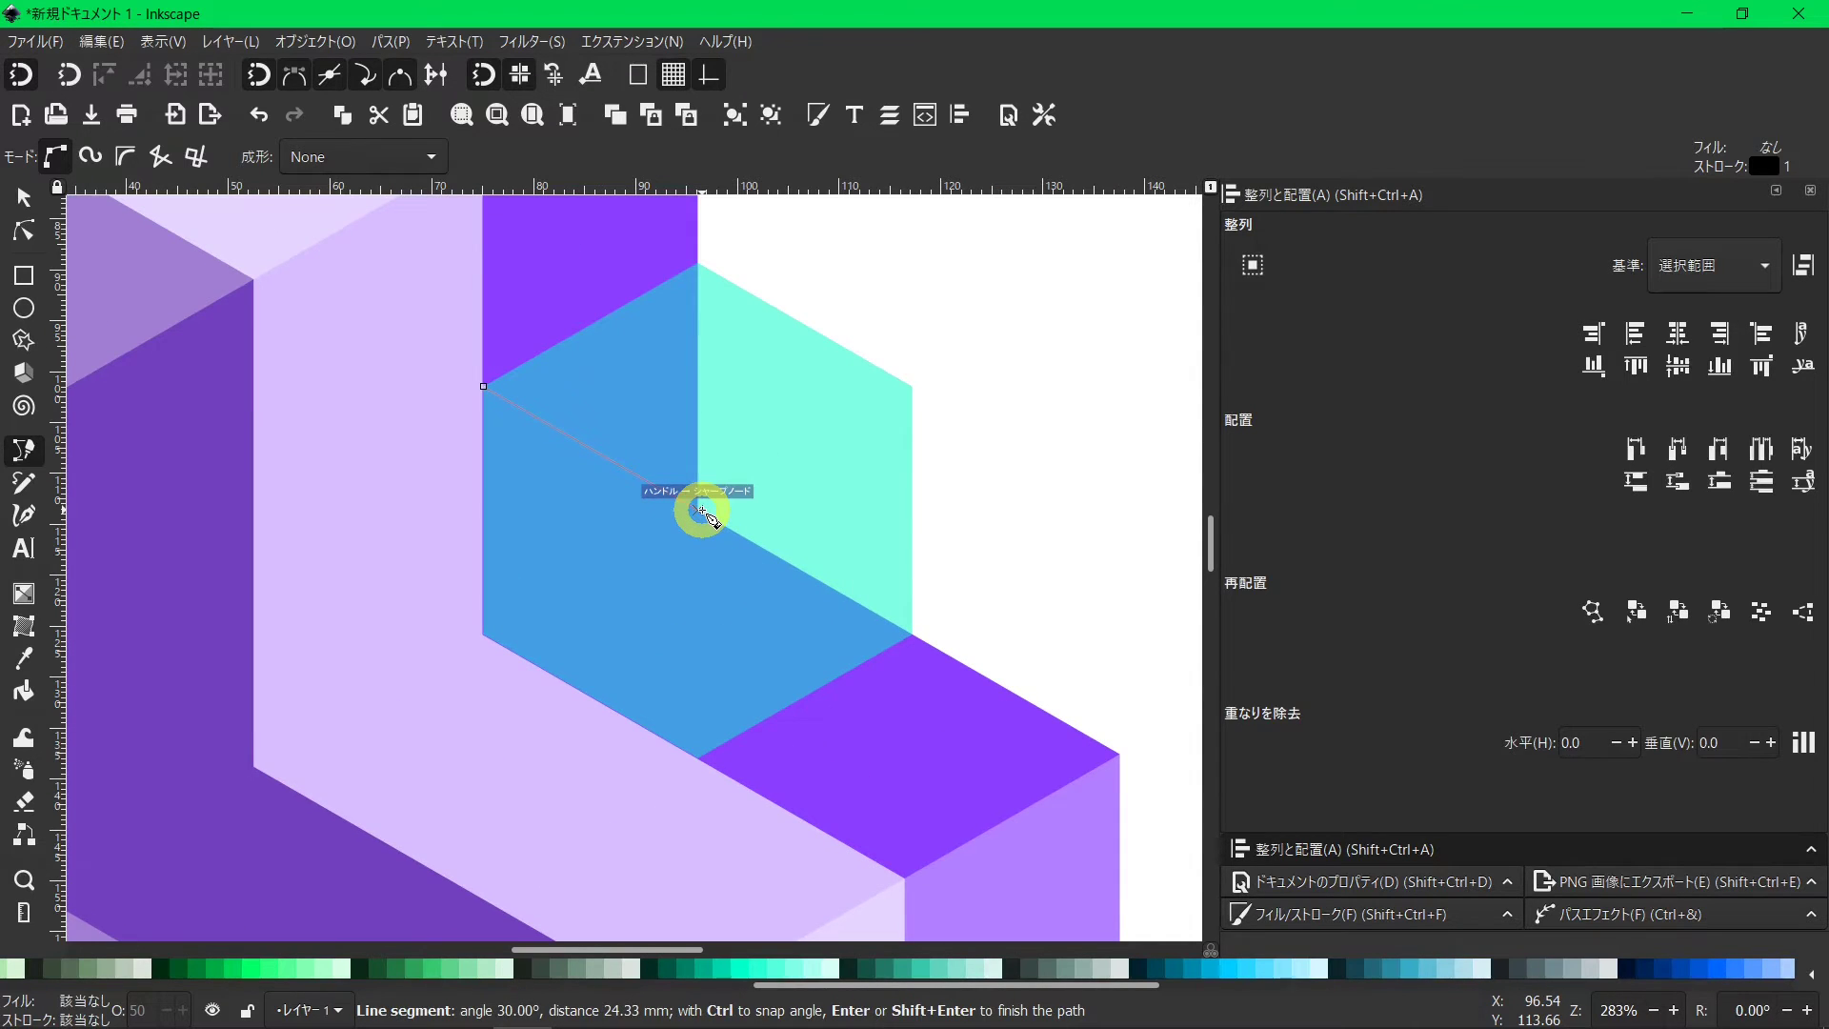
{"action": "left_click", "coordinate": [700, 512]}
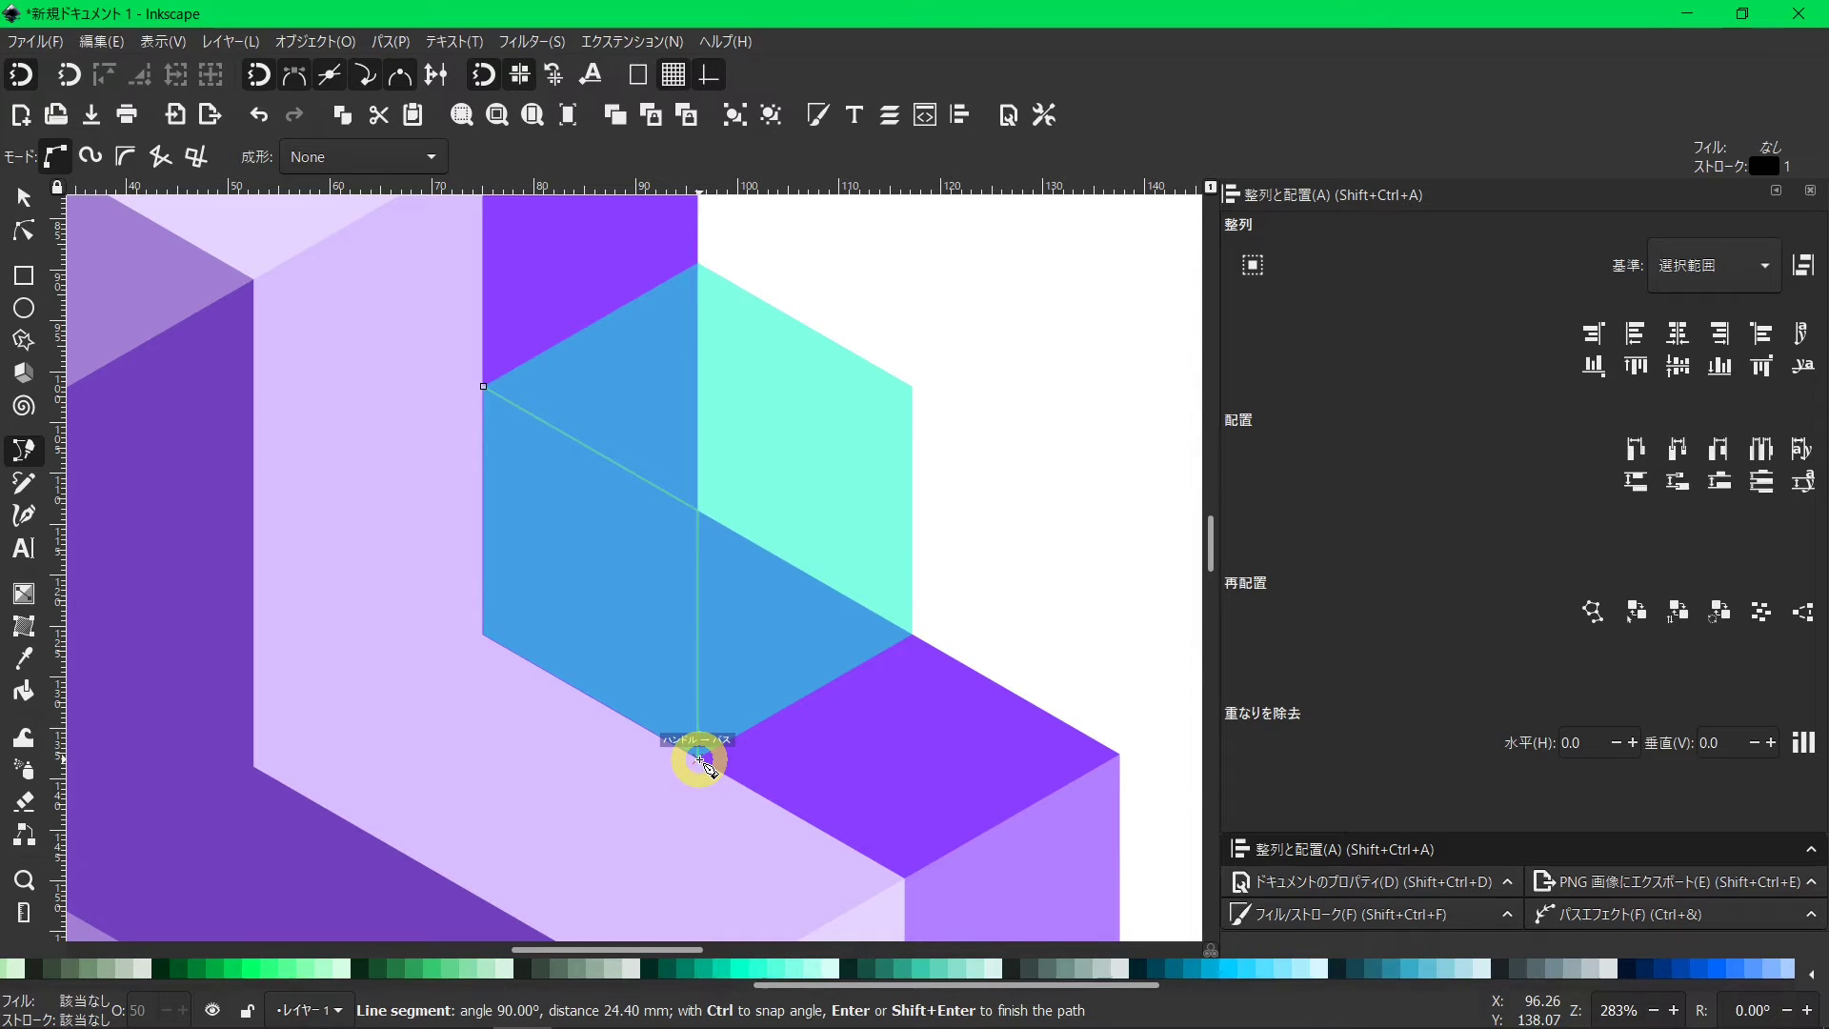
{"action": "double_click", "coordinate": [700, 759]}
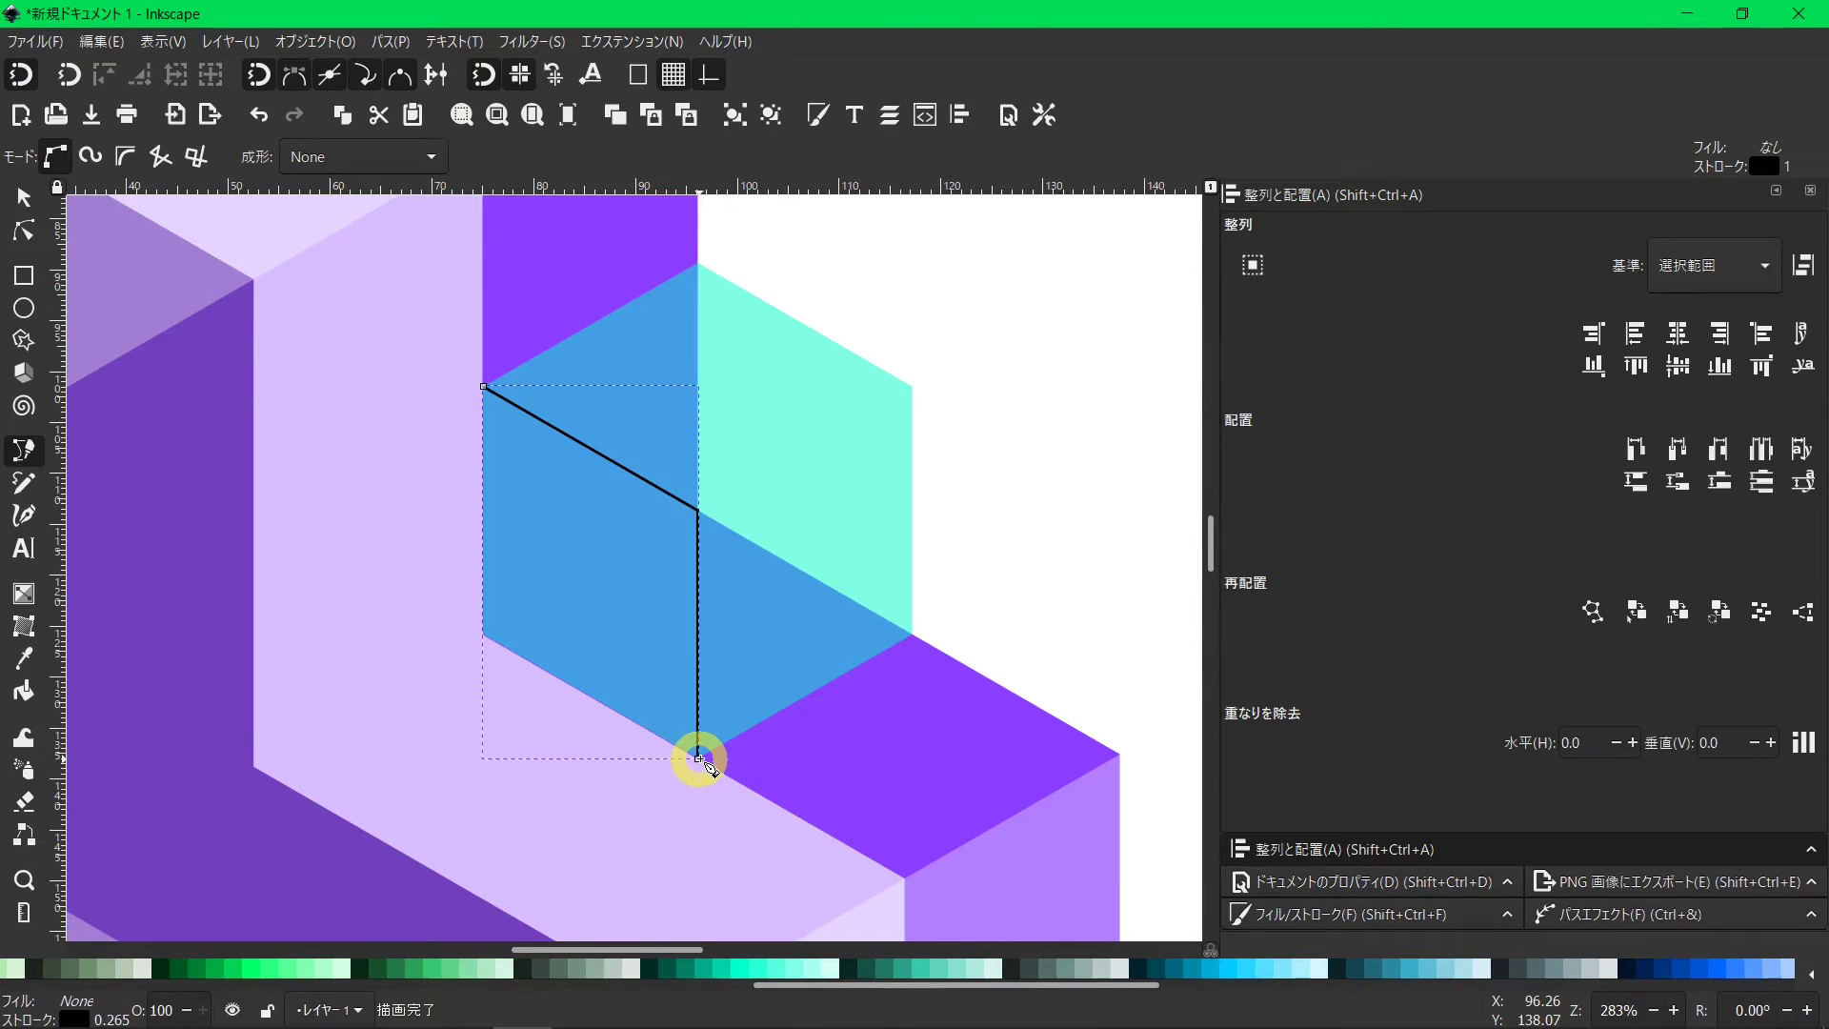
{"action": "left_click", "coordinate": [698, 509]}
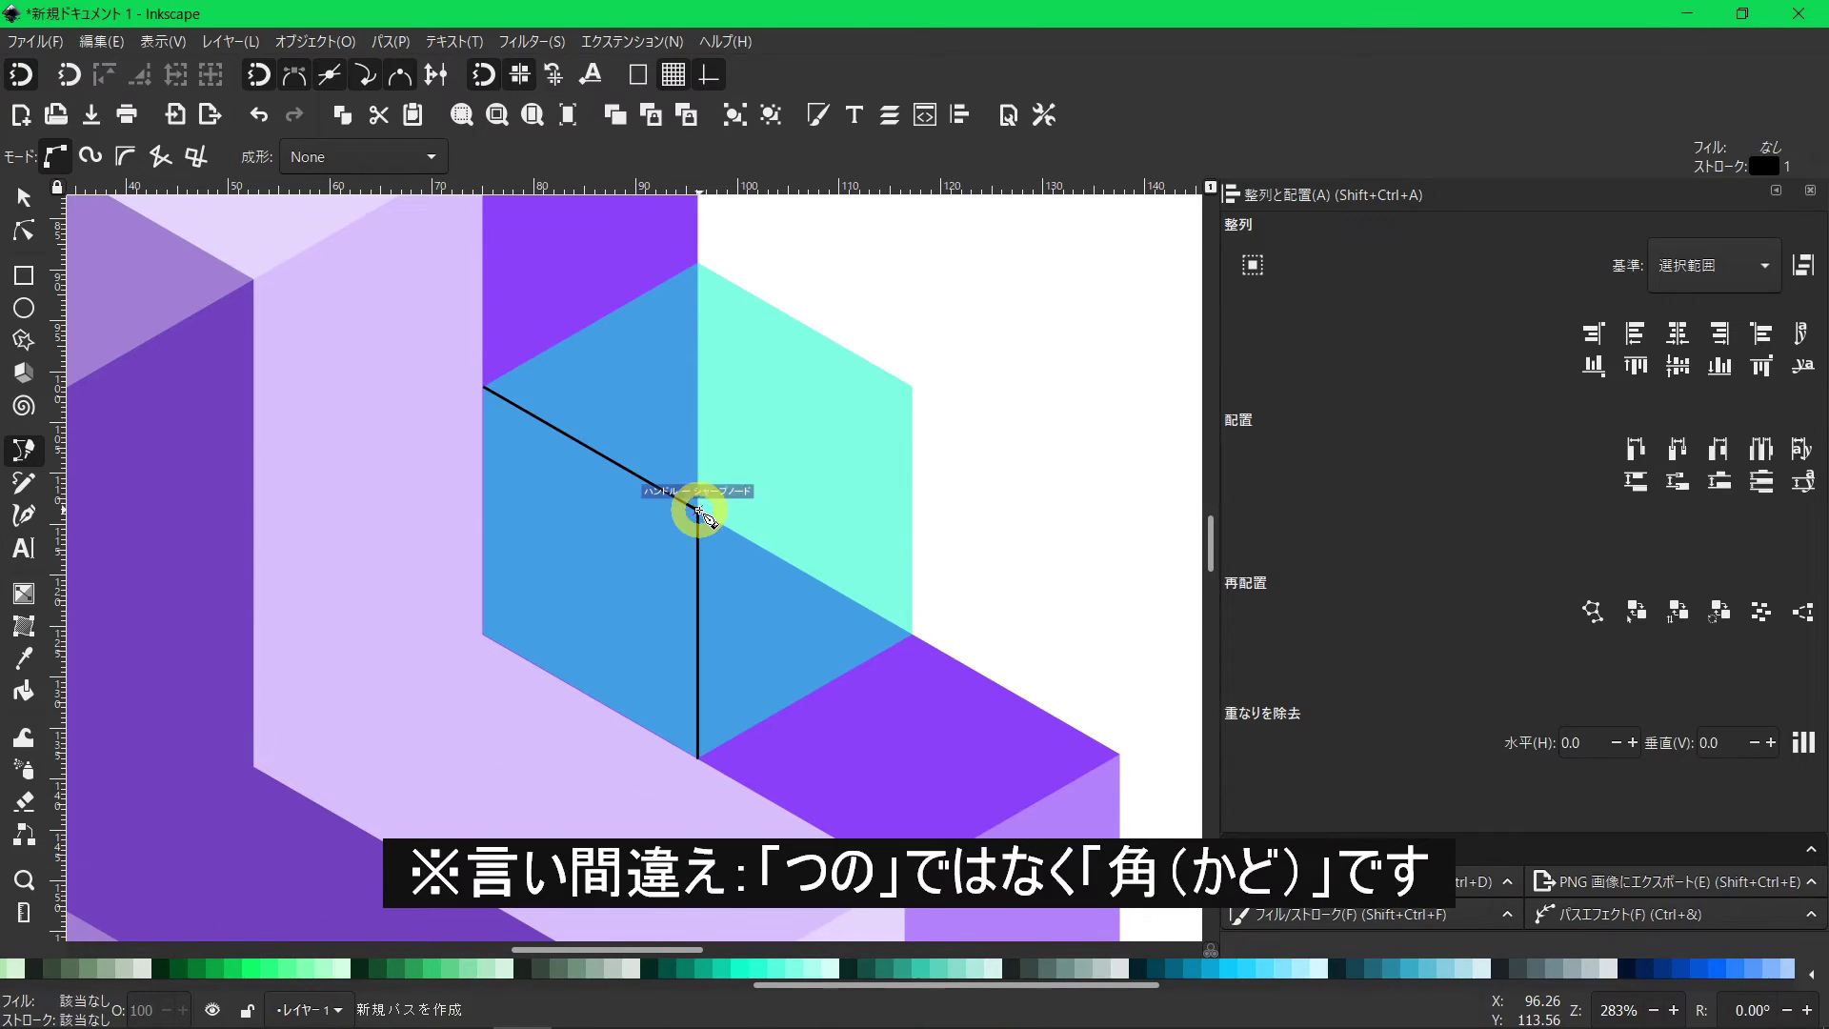
{"action": "double_click", "coordinate": [911, 386]}
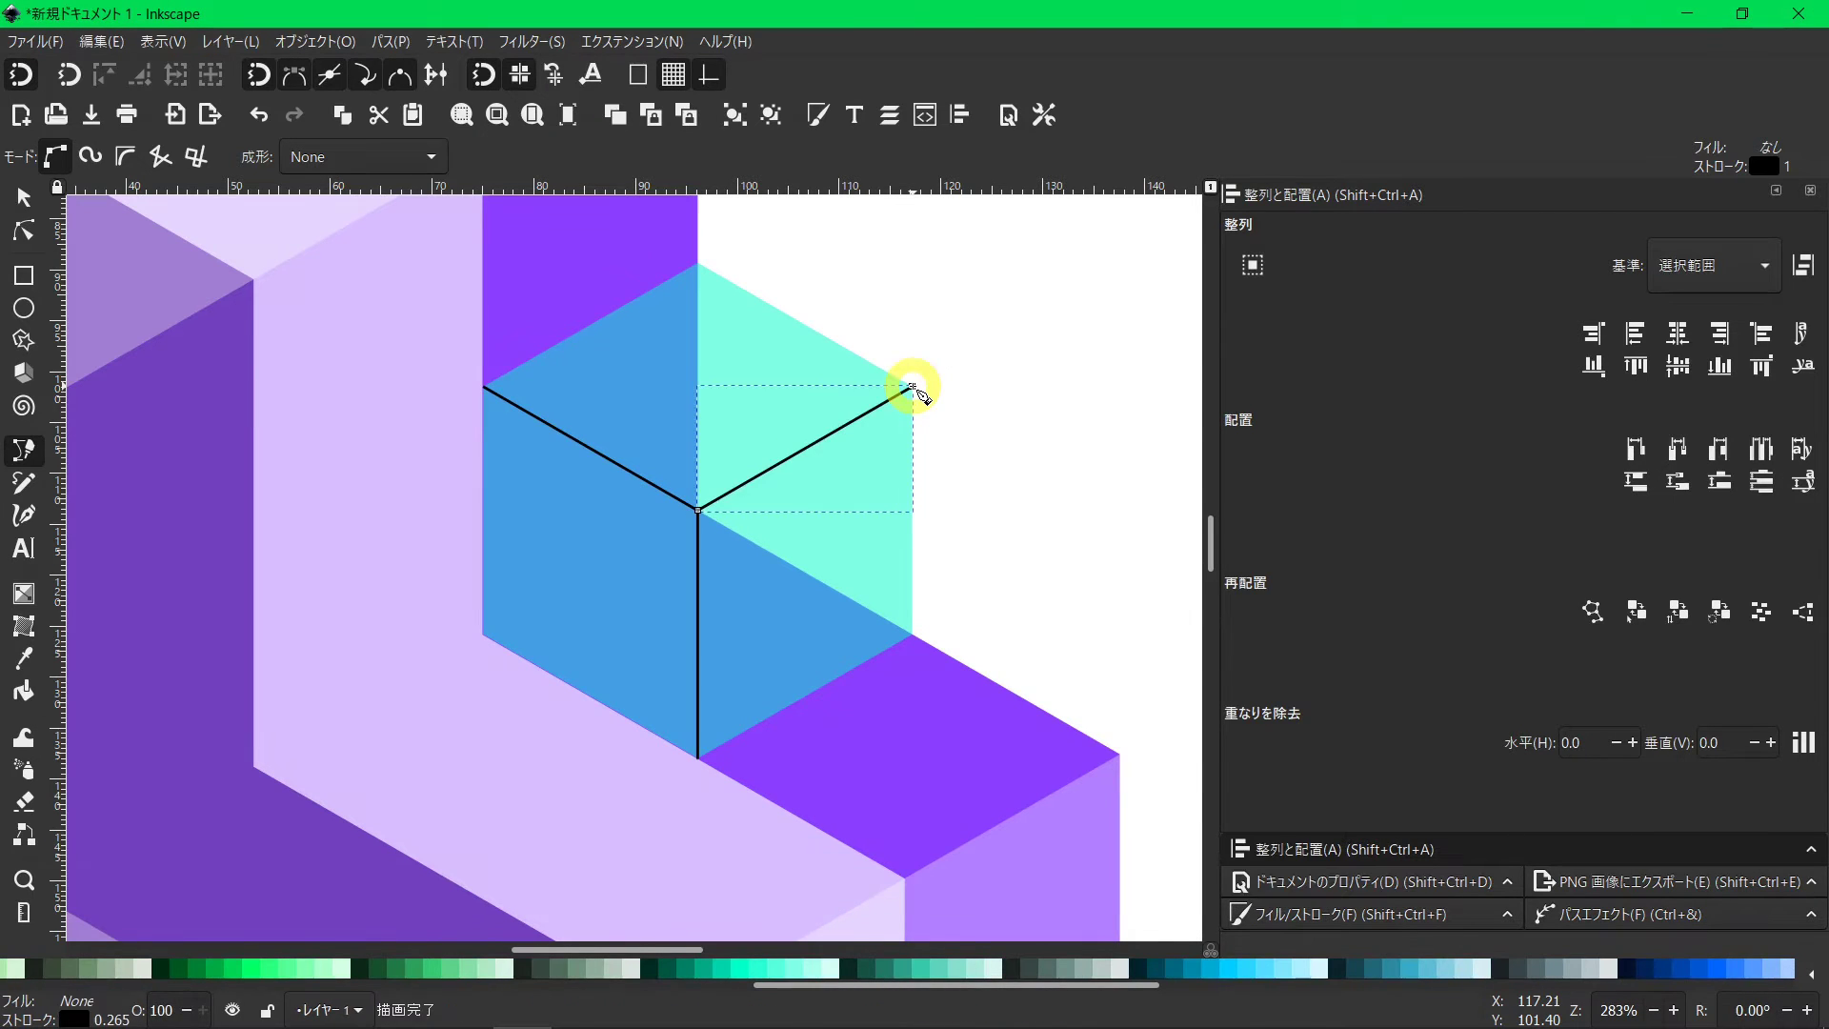
Cut the hexagon along the first line, then cut the resulting piece along the upper-right line.
{"action": "left_click", "coordinate": [24, 198]}
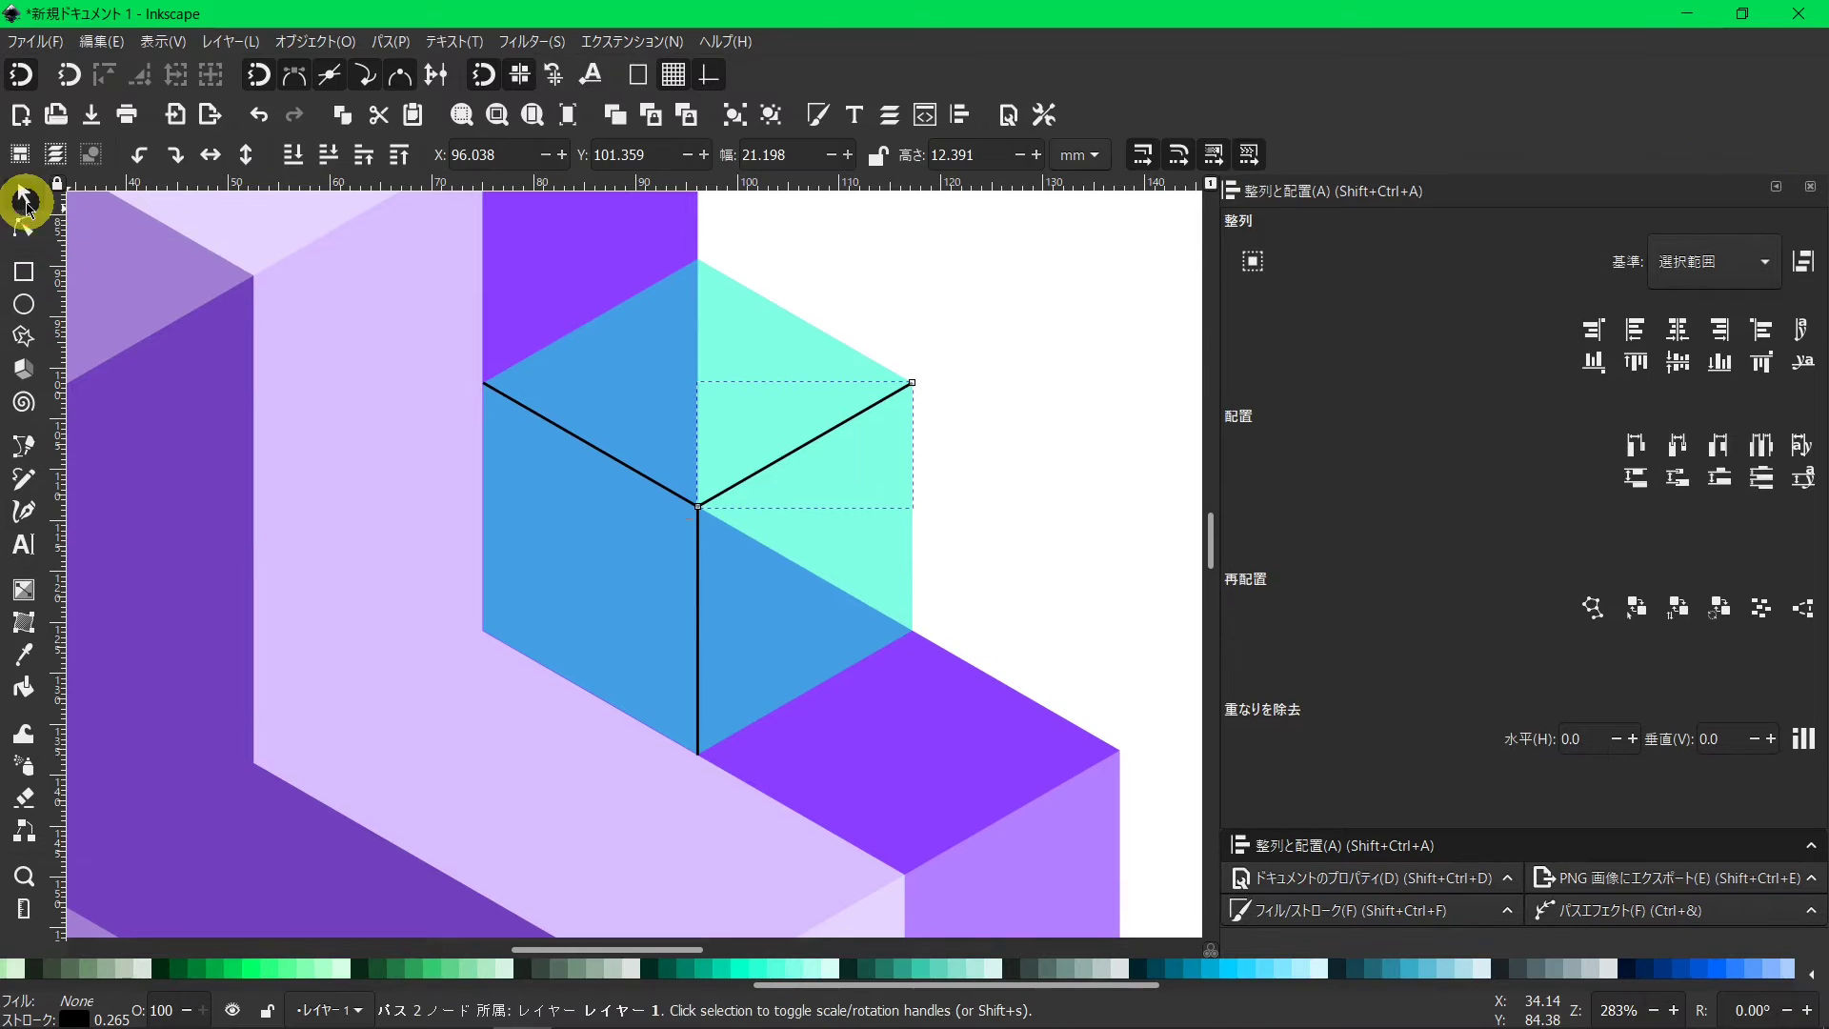
{"action": "left_click", "coordinate": [591, 440]}
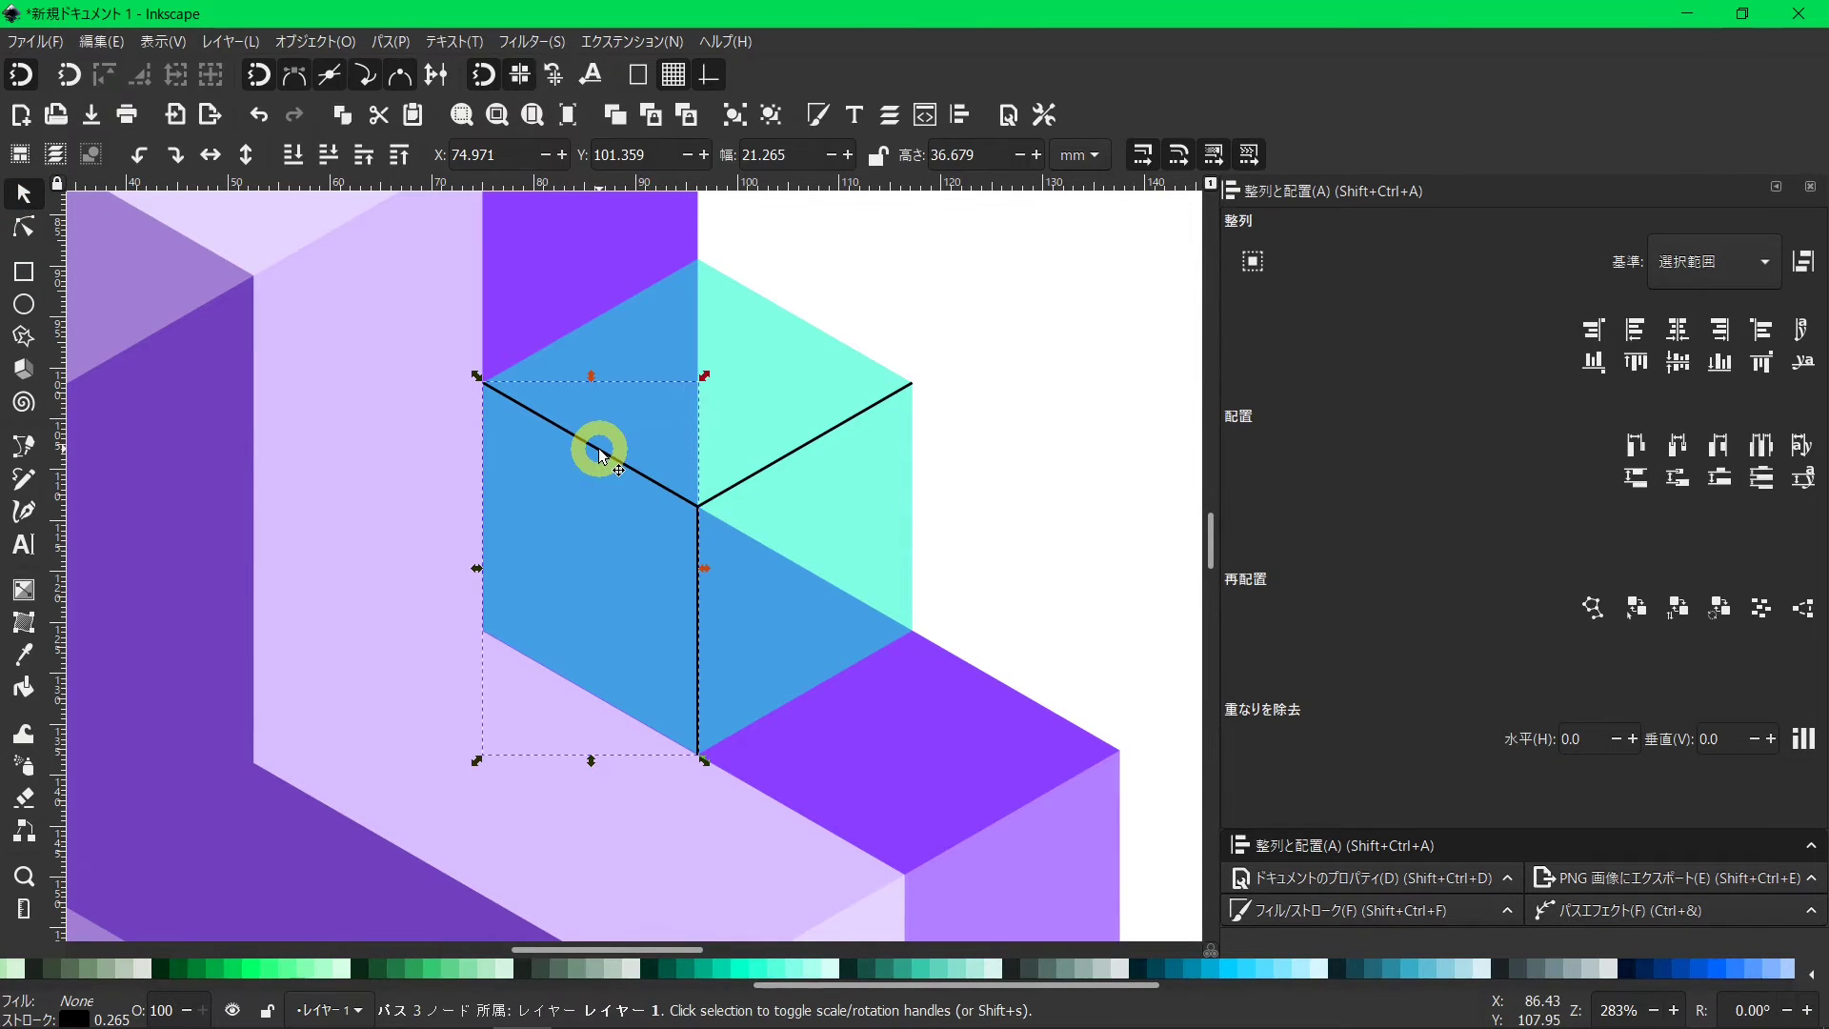
{"action": "left_click", "coordinate": [653, 325], "text": "shift"}
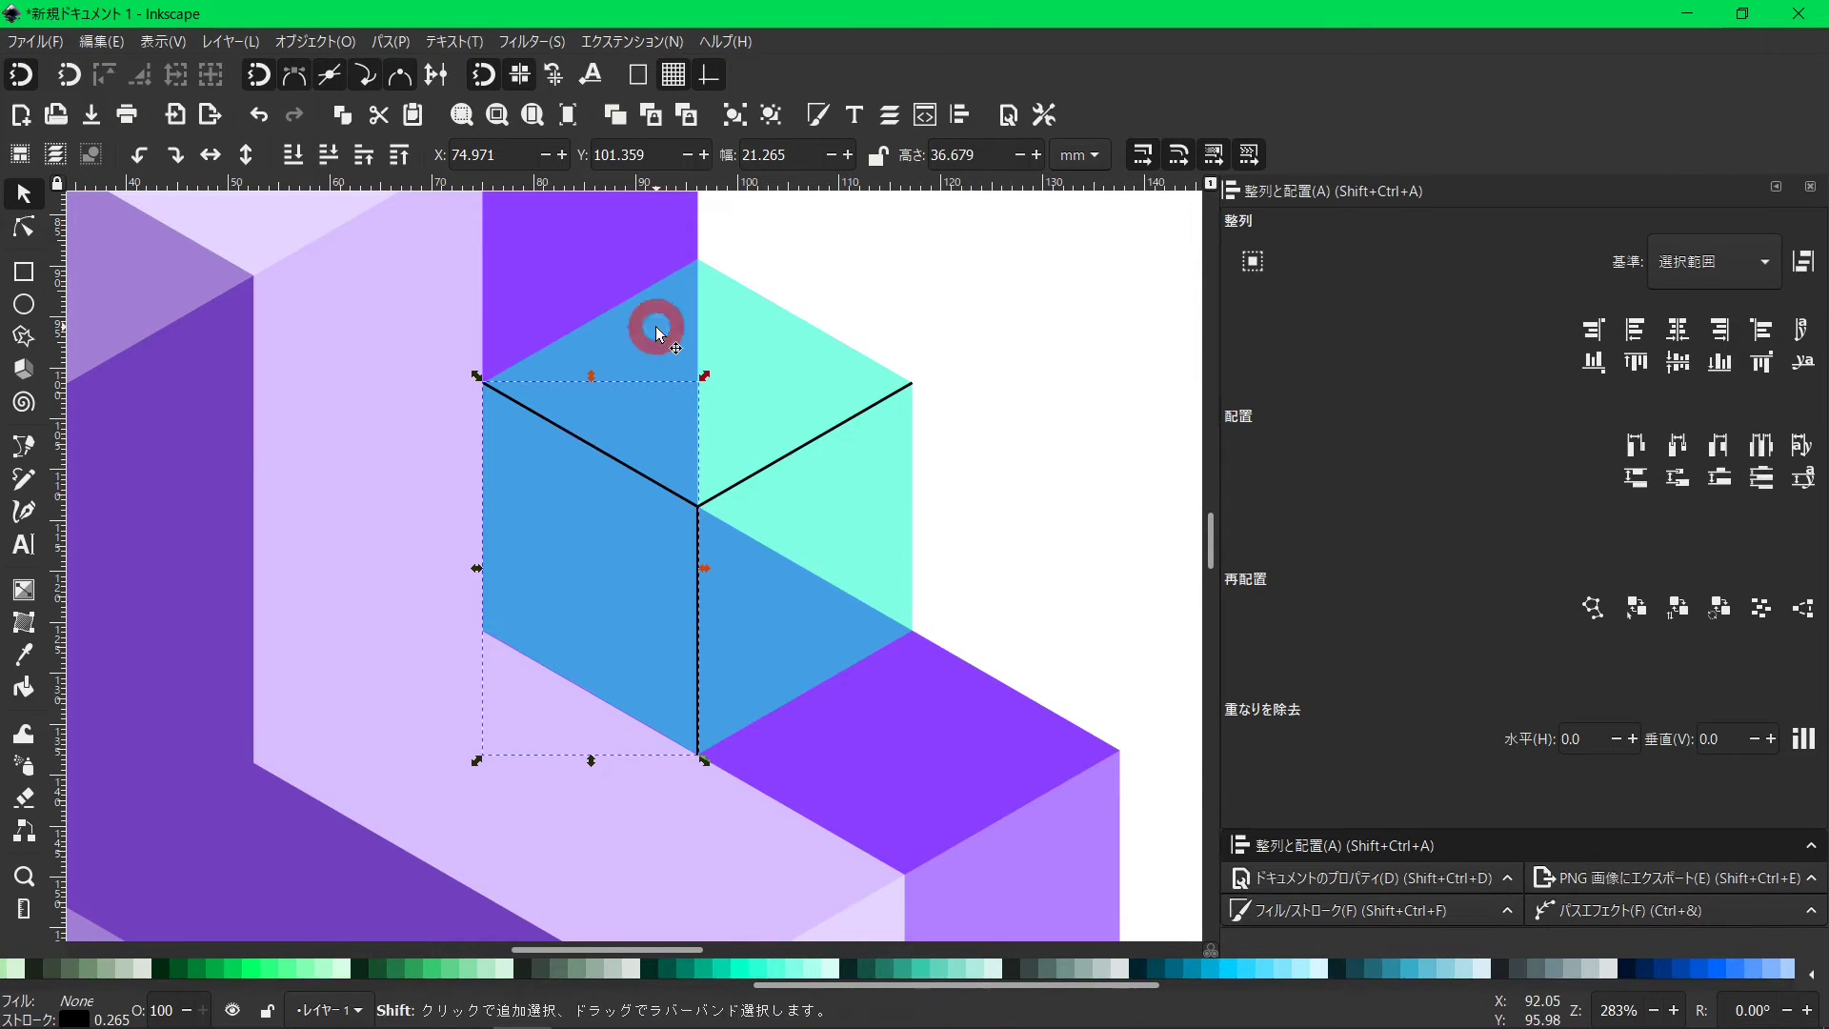
{"action": "left_click", "coordinate": [390, 41]}
{"action": "left_click", "coordinate": [425, 262]}
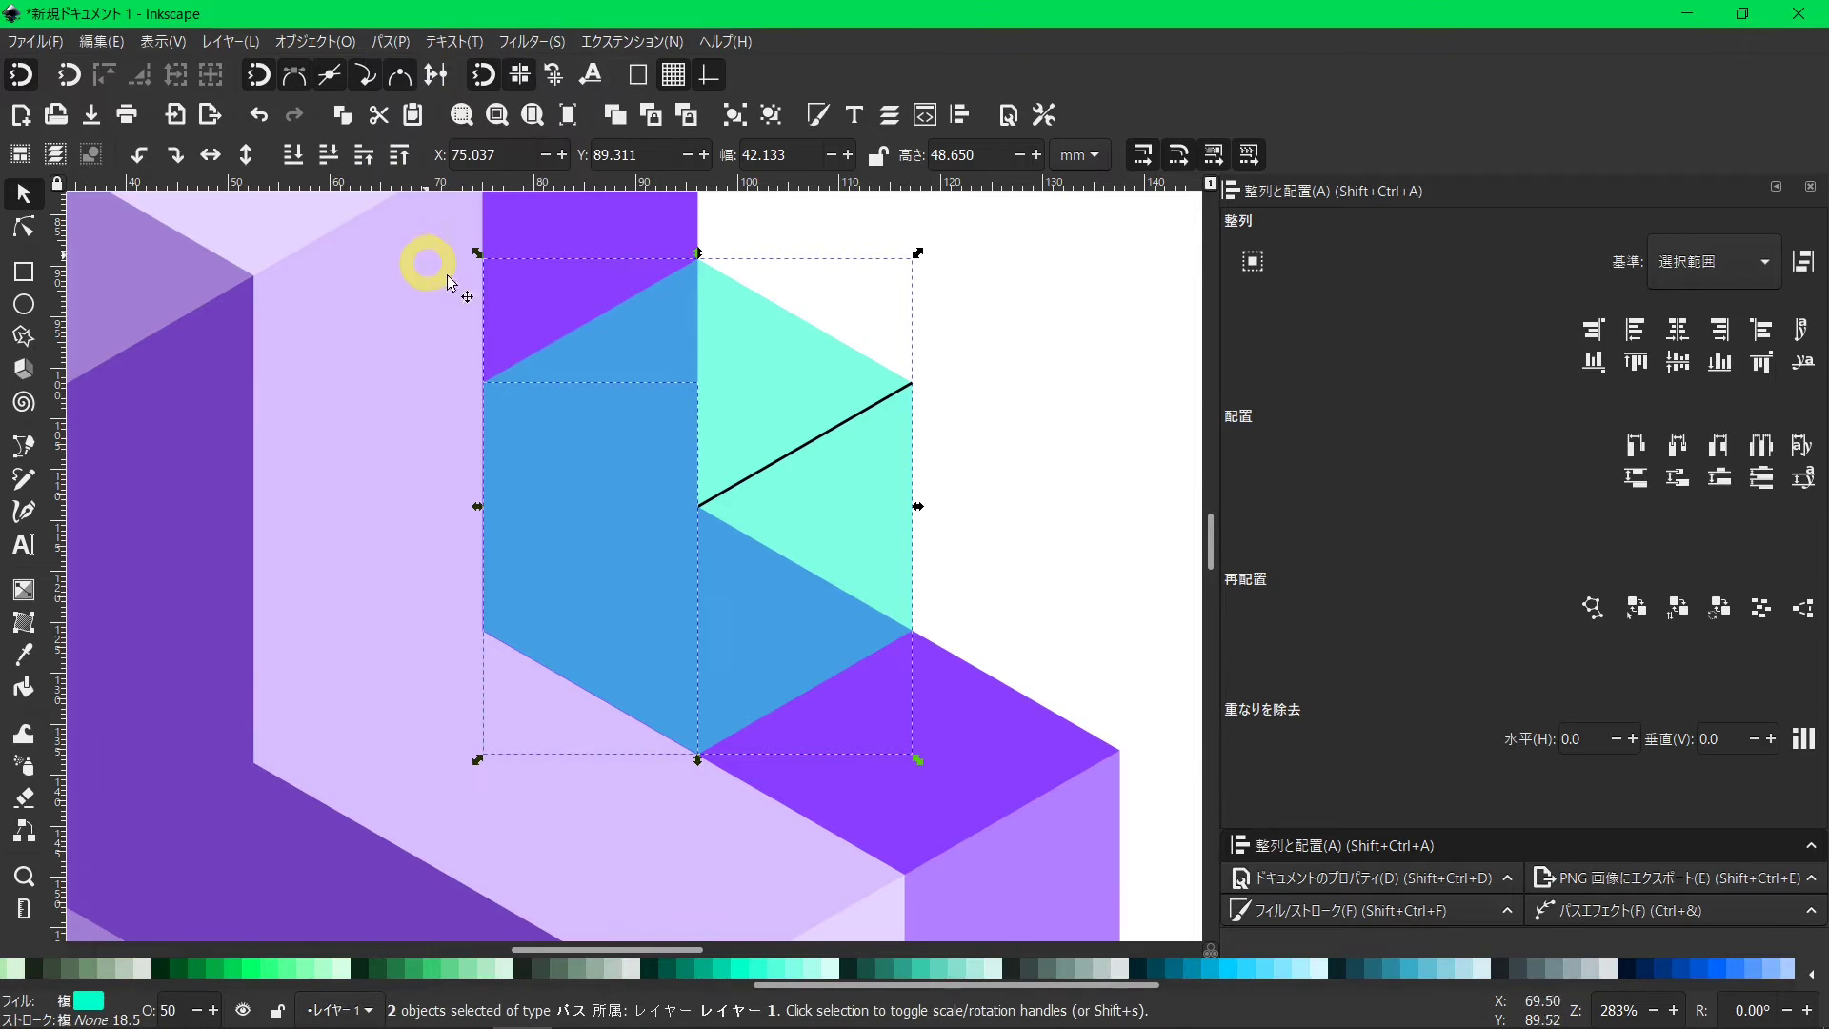
{"action": "left_click", "coordinate": [762, 464]}
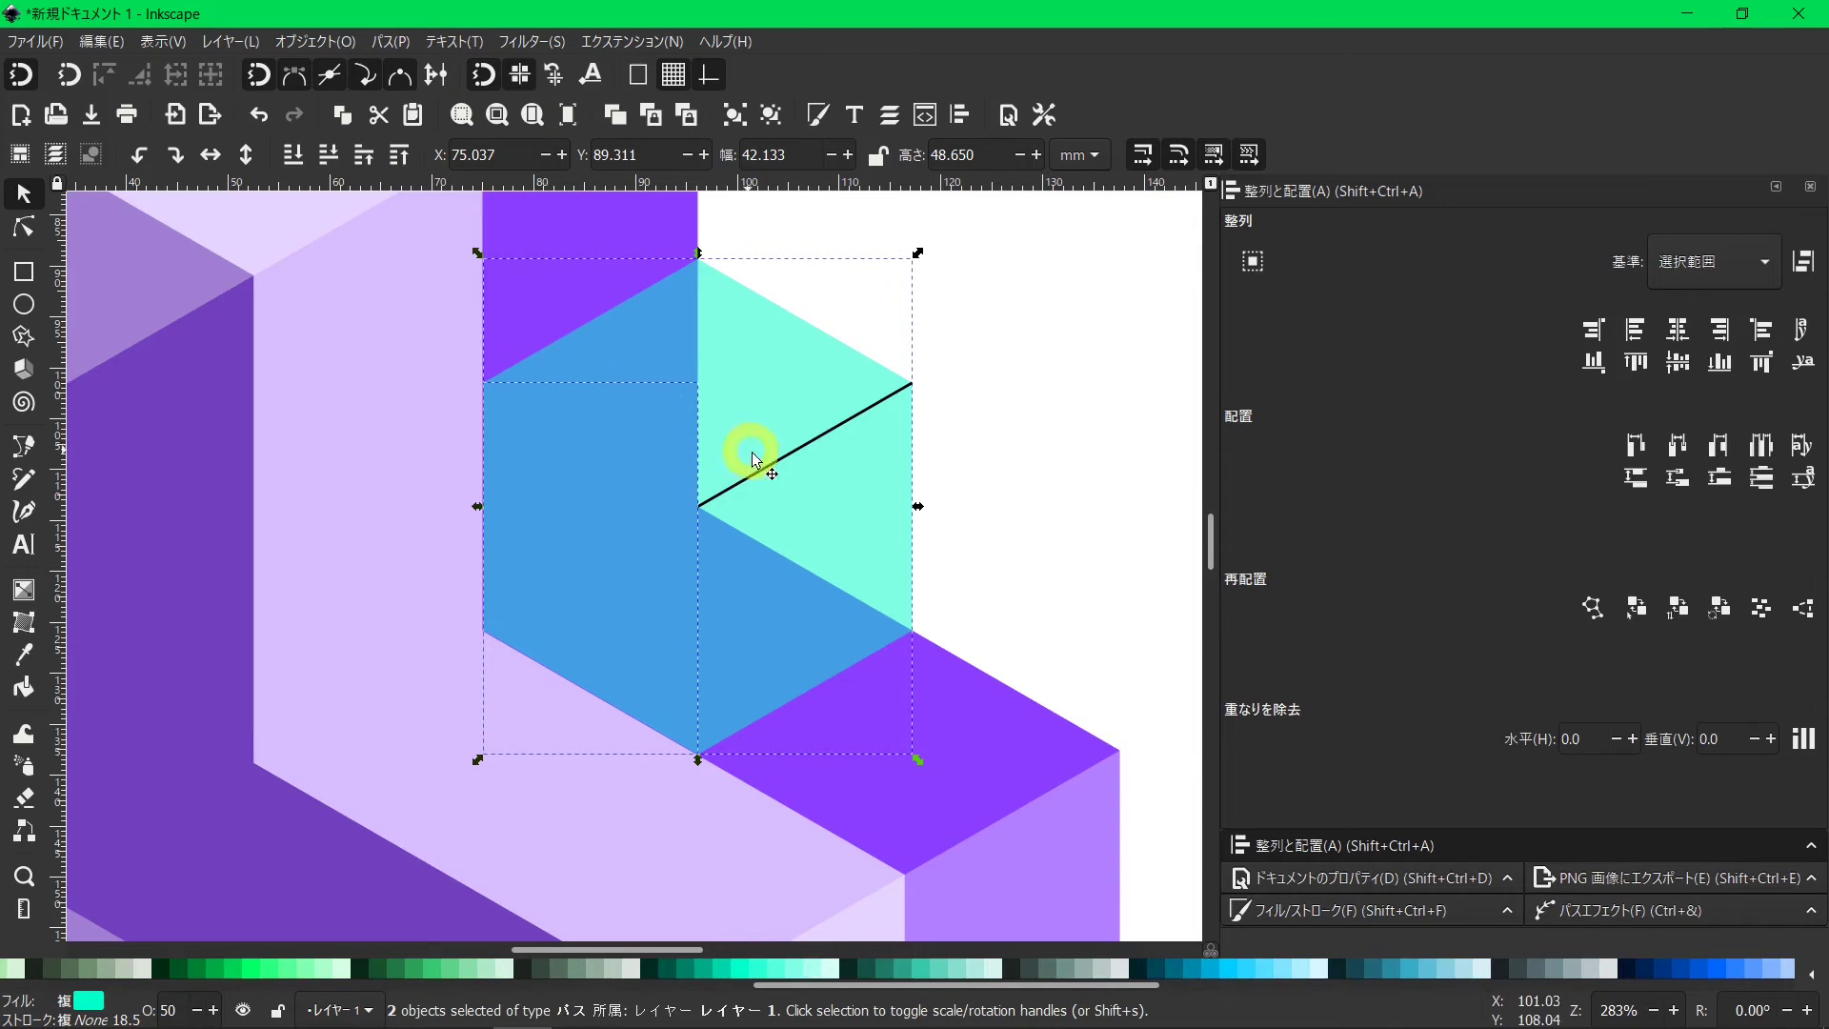
{"action": "left_click", "coordinate": [755, 572], "text": "shift"}
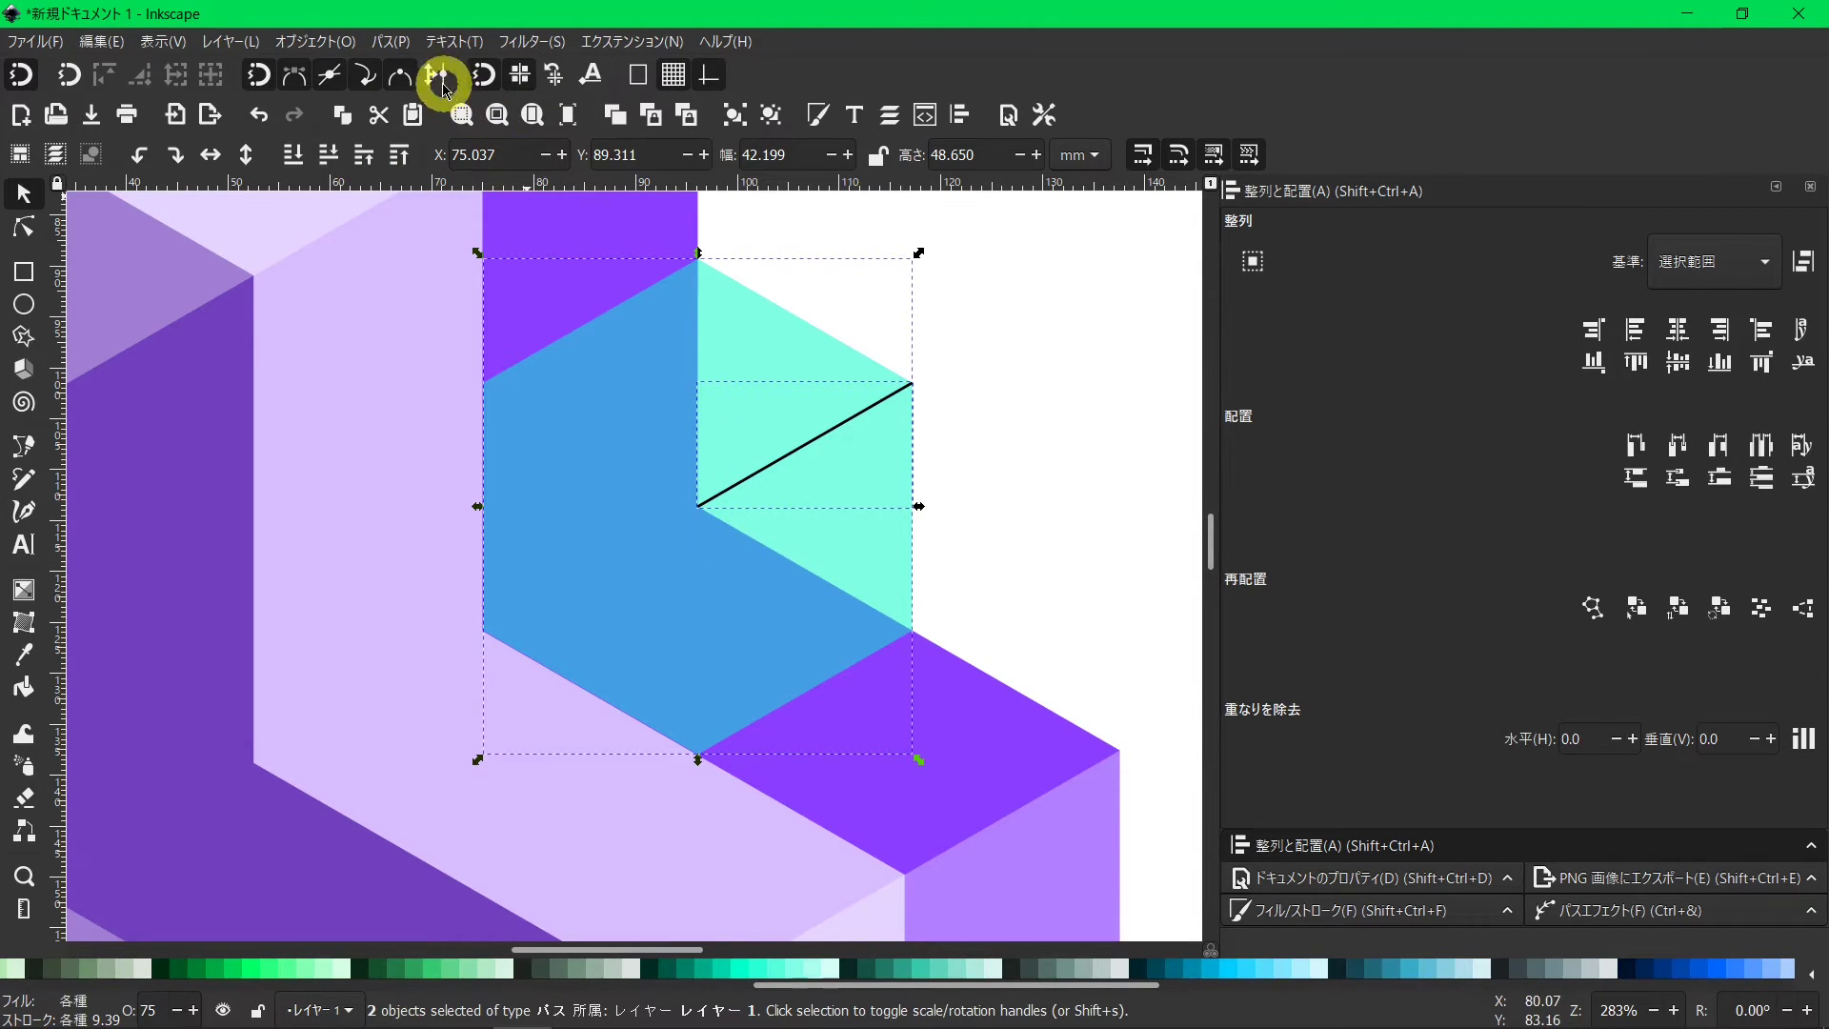
{"action": "left_click", "coordinate": [391, 41]}
{"action": "left_click", "coordinate": [434, 256]}
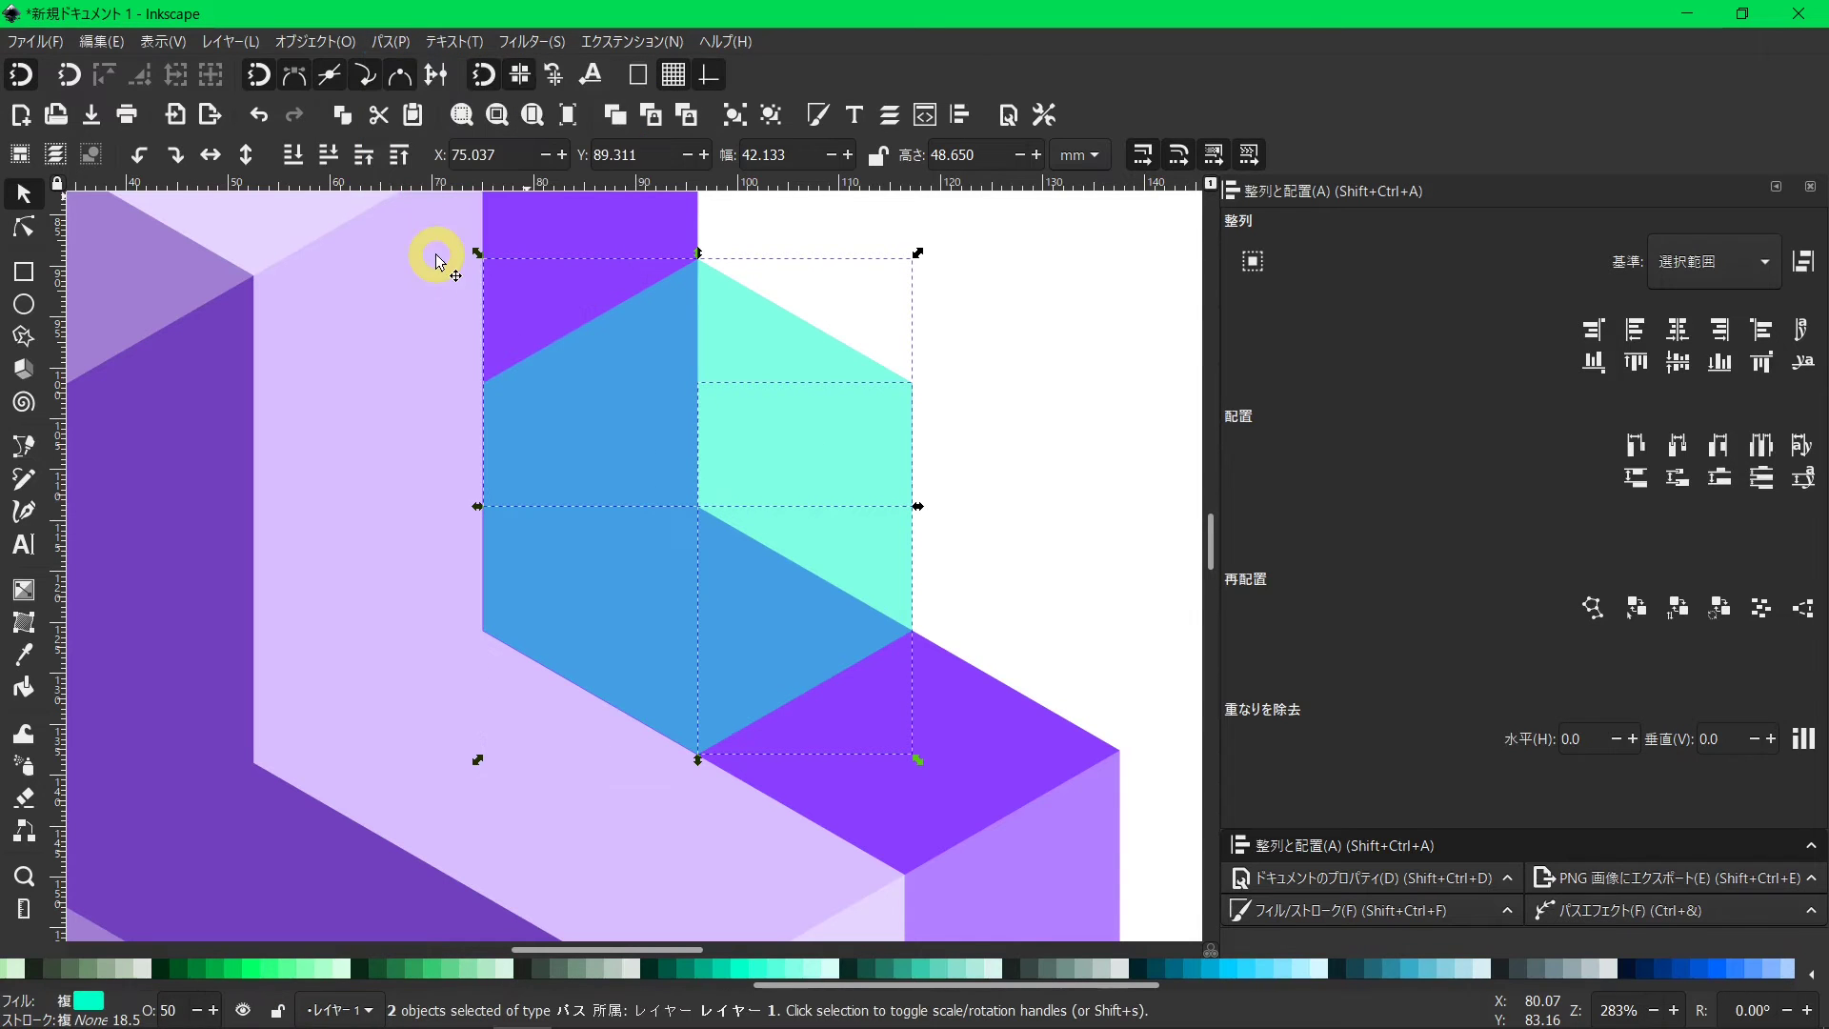
Select all 12 logo pieces and raise their opacity to 100 in Fill and Stroke.
{"action": "left_click", "coordinate": [984, 464]}
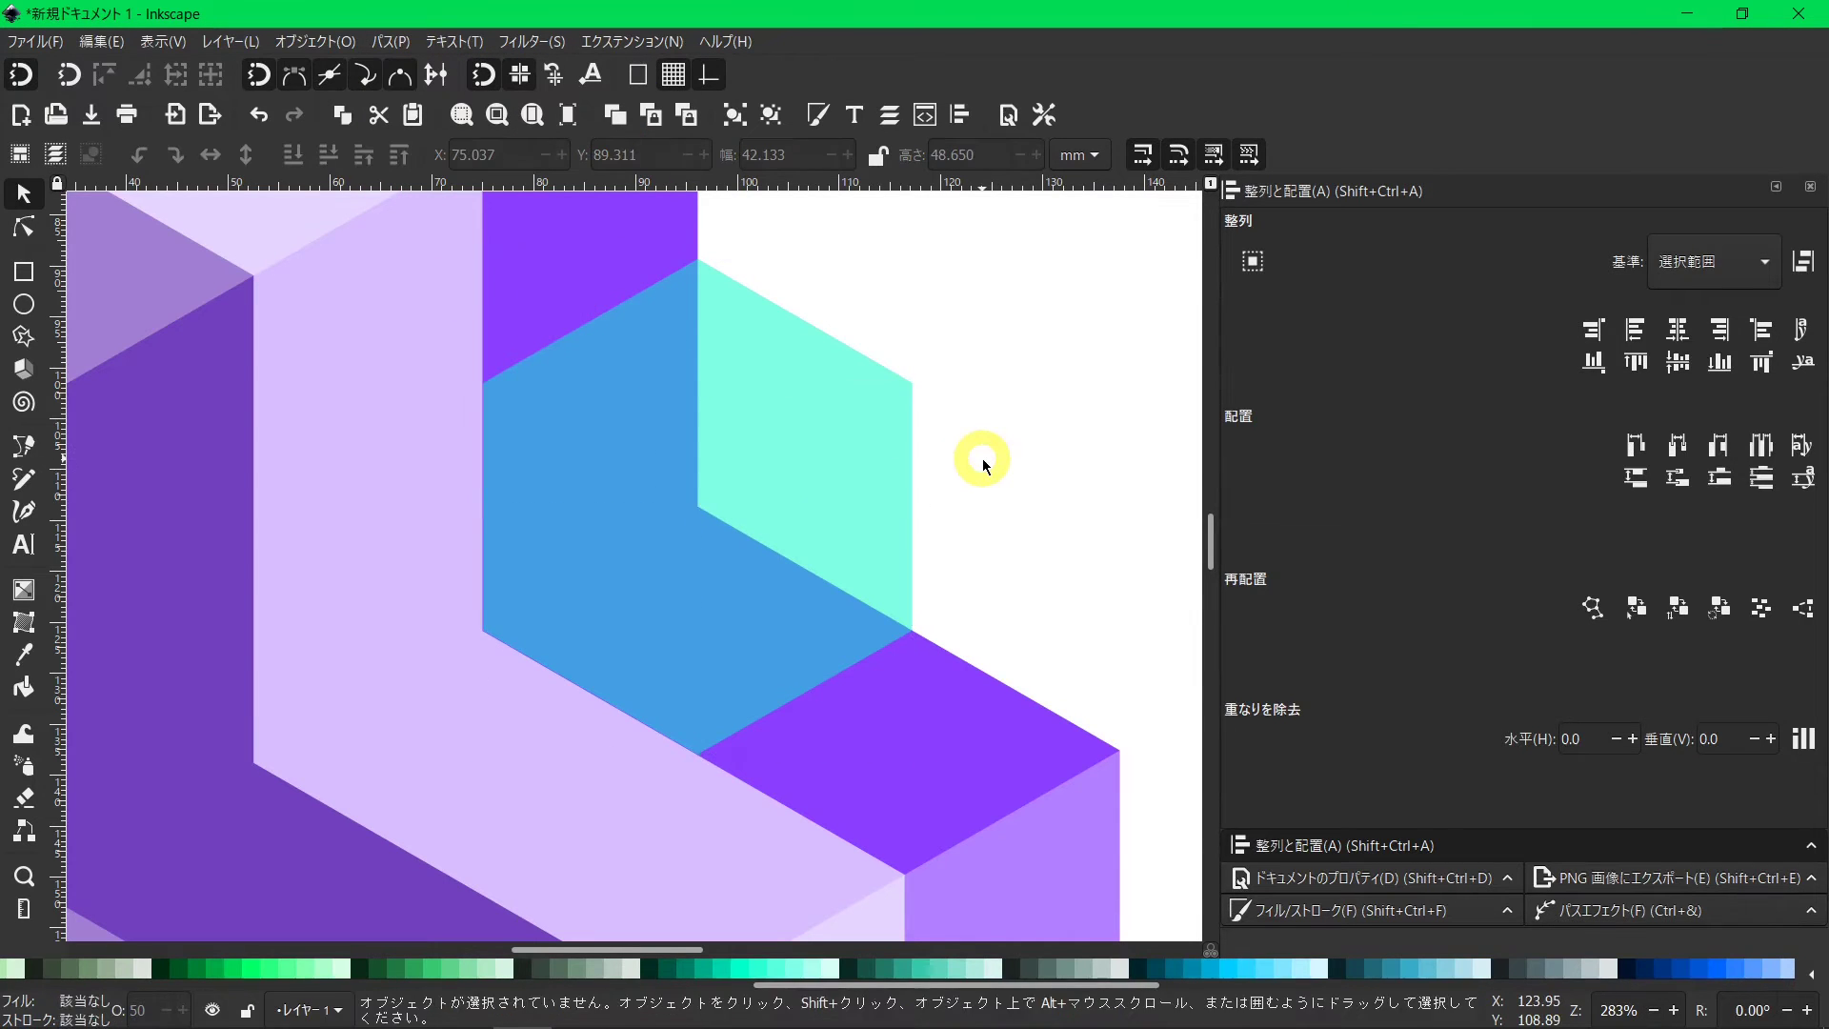
{"action": "scroll", "coordinate": [976, 462], "scroll_direction": "down", "scroll_amount": 1}
{"action": "scroll", "coordinate": [979, 456], "scroll_direction": "down", "scroll_amount": 1}
{"action": "scroll", "coordinate": [952, 486], "scroll_direction": "down", "scroll_amount": 1}
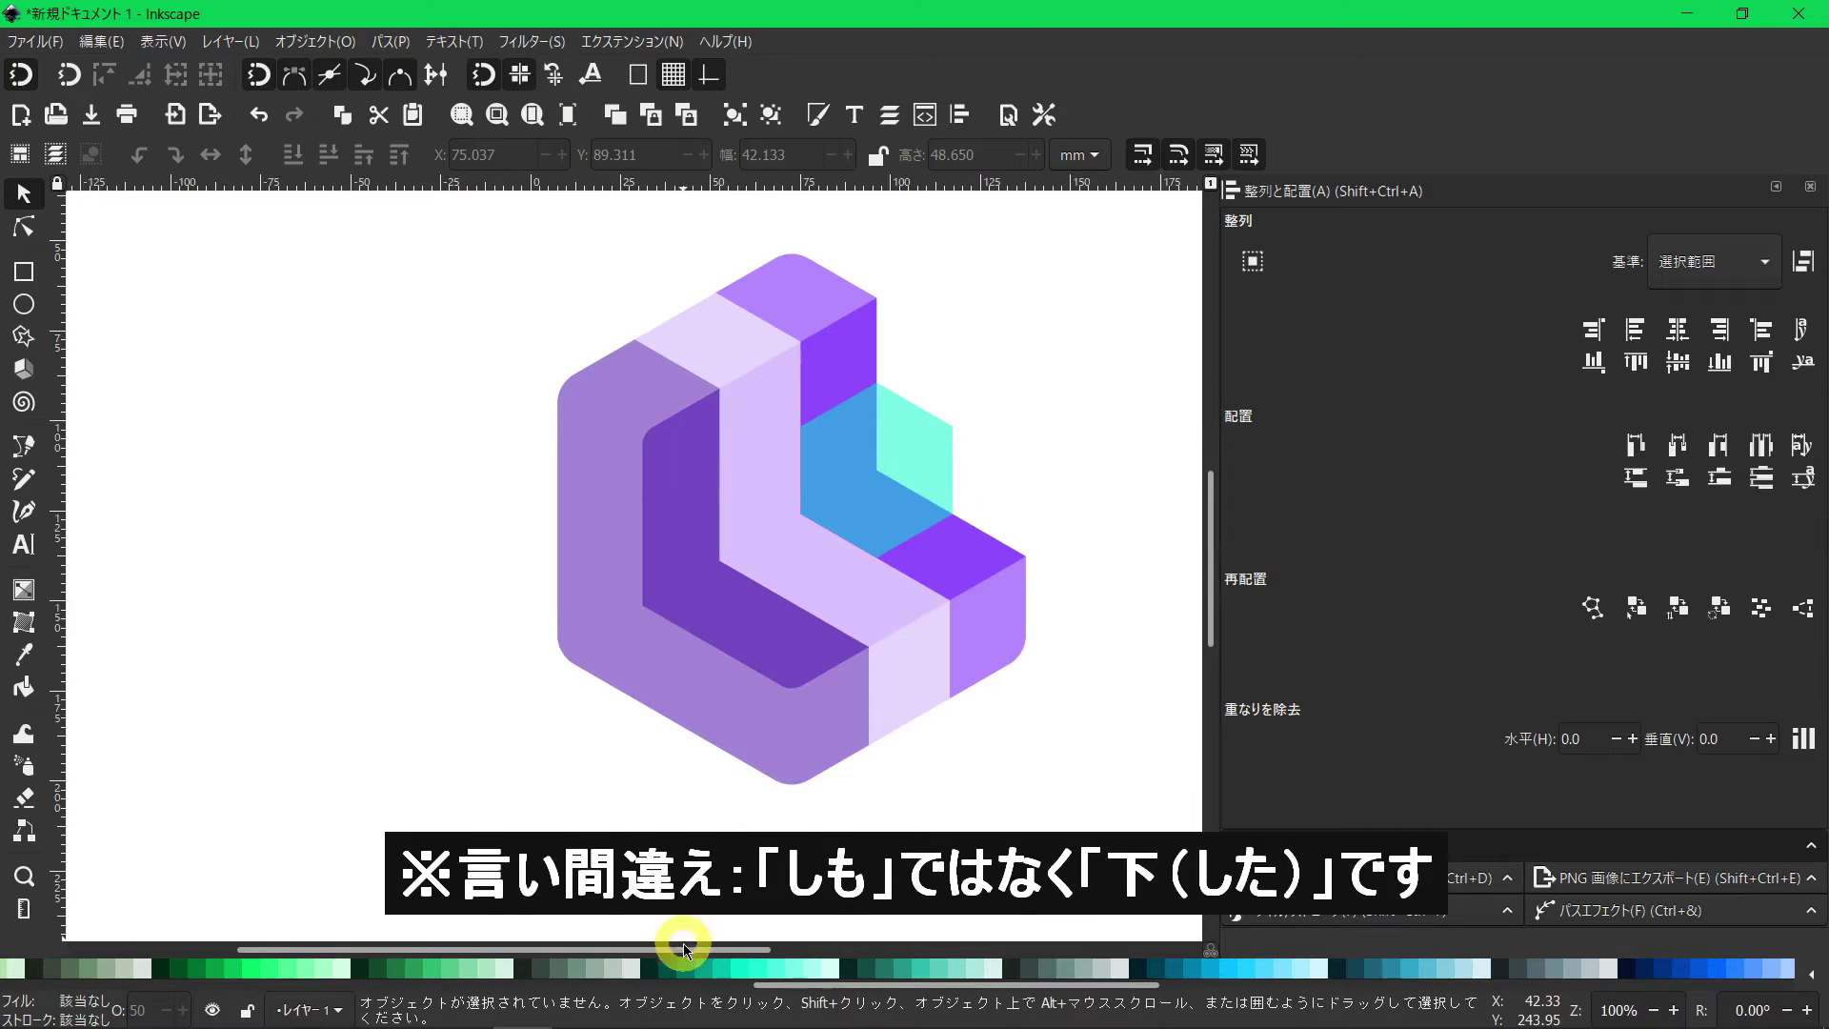
{"action": "left_click_drag", "start_coordinate": [684, 946], "coordinate": [762, 929]}
{"action": "mouse_move", "coordinate": [978, 842]}
{"action": "left_mouse_down"}
{"action": "mouse_move", "coordinate": [434, 298]}
{"action": "mouse_move", "coordinate": [334, 224]}
{"action": "left_mouse_up"}
{"action": "left_click", "coordinate": [817, 117]}
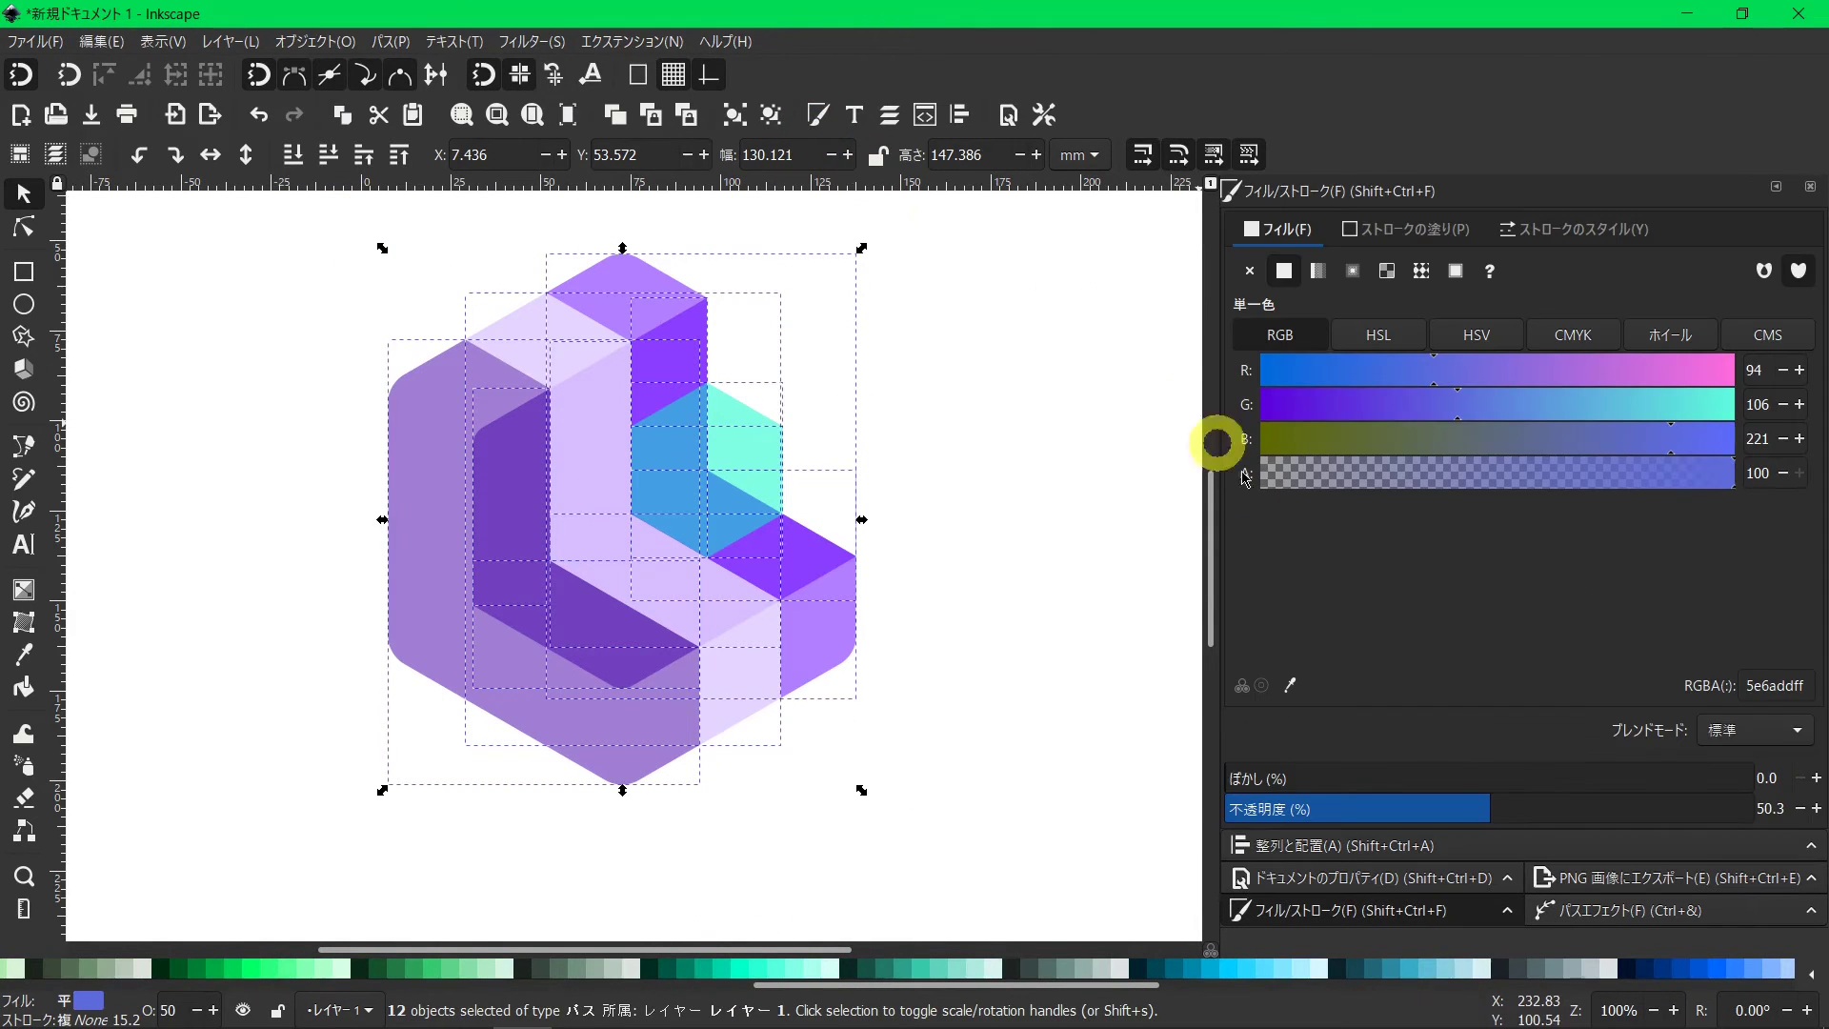
{"action": "left_click_drag", "start_coordinate": [1513, 811], "coordinate": [1819, 808]}
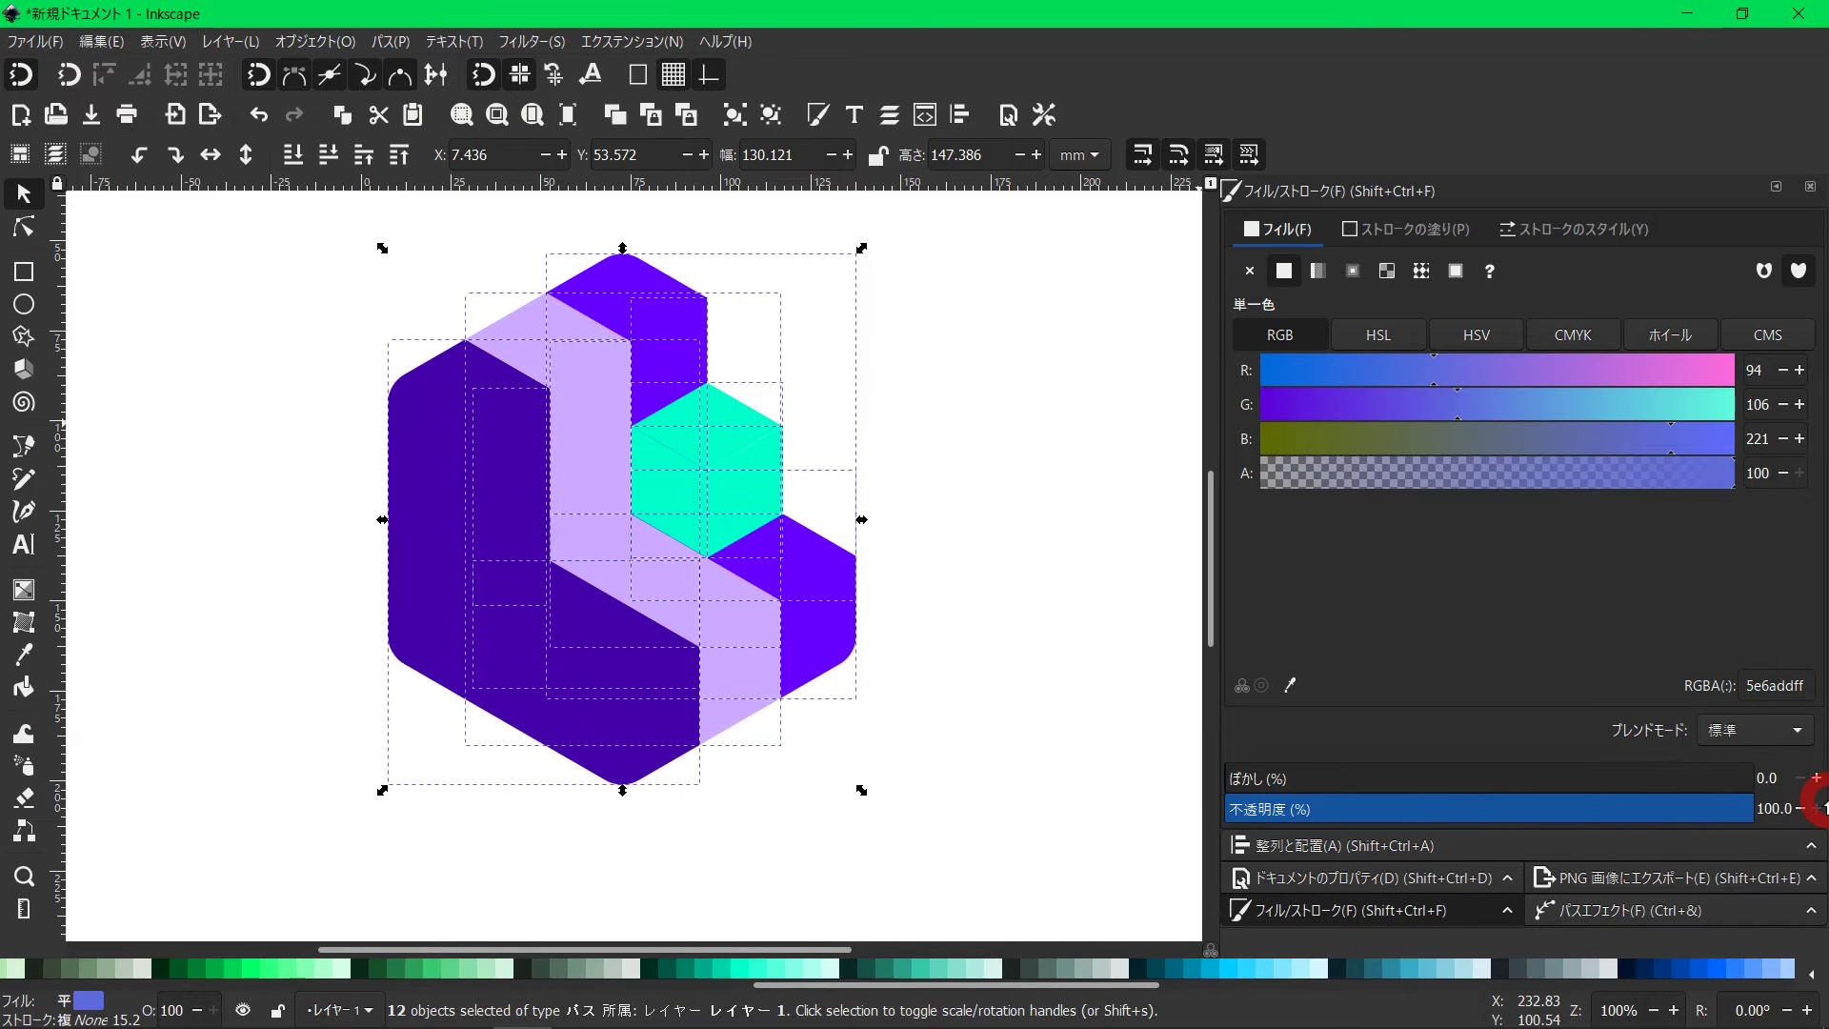
{"action": "left_click", "coordinate": [1026, 565]}
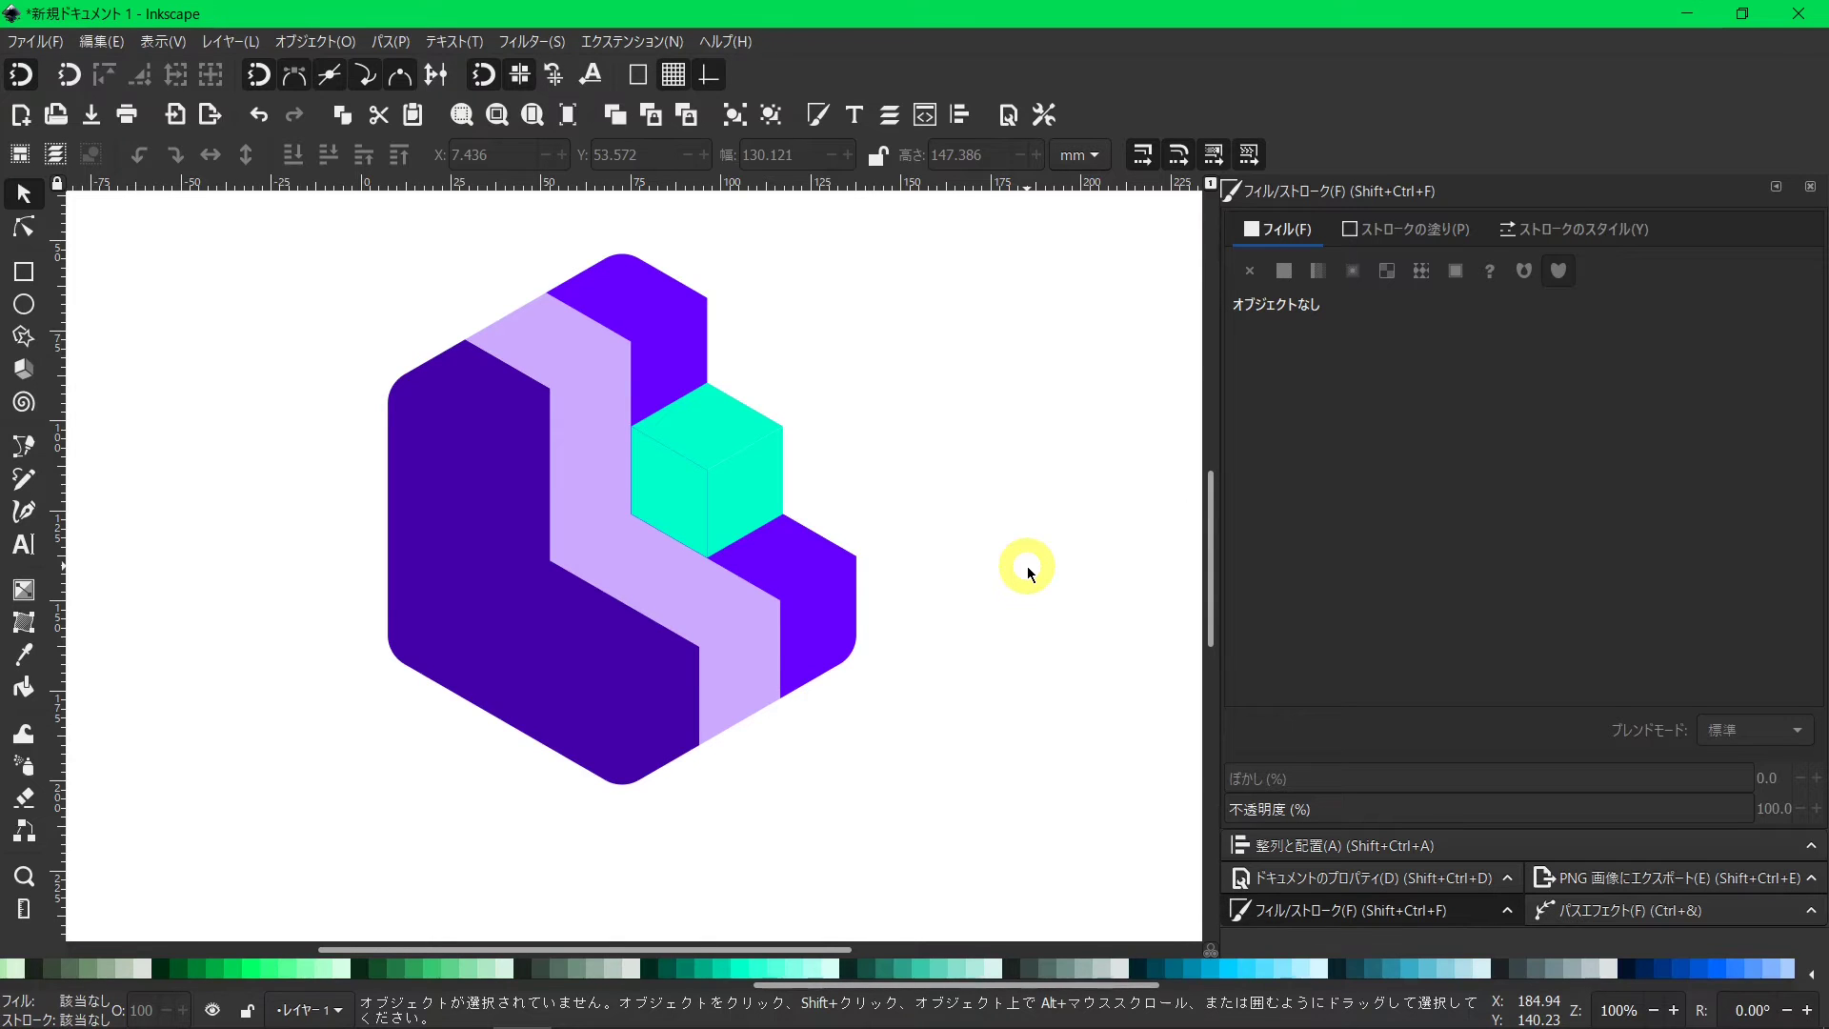
Colour the cube's left face 00d4aa, right face 2affd5 and top face aaffee.
{"action": "left_click", "coordinate": [670, 506]}
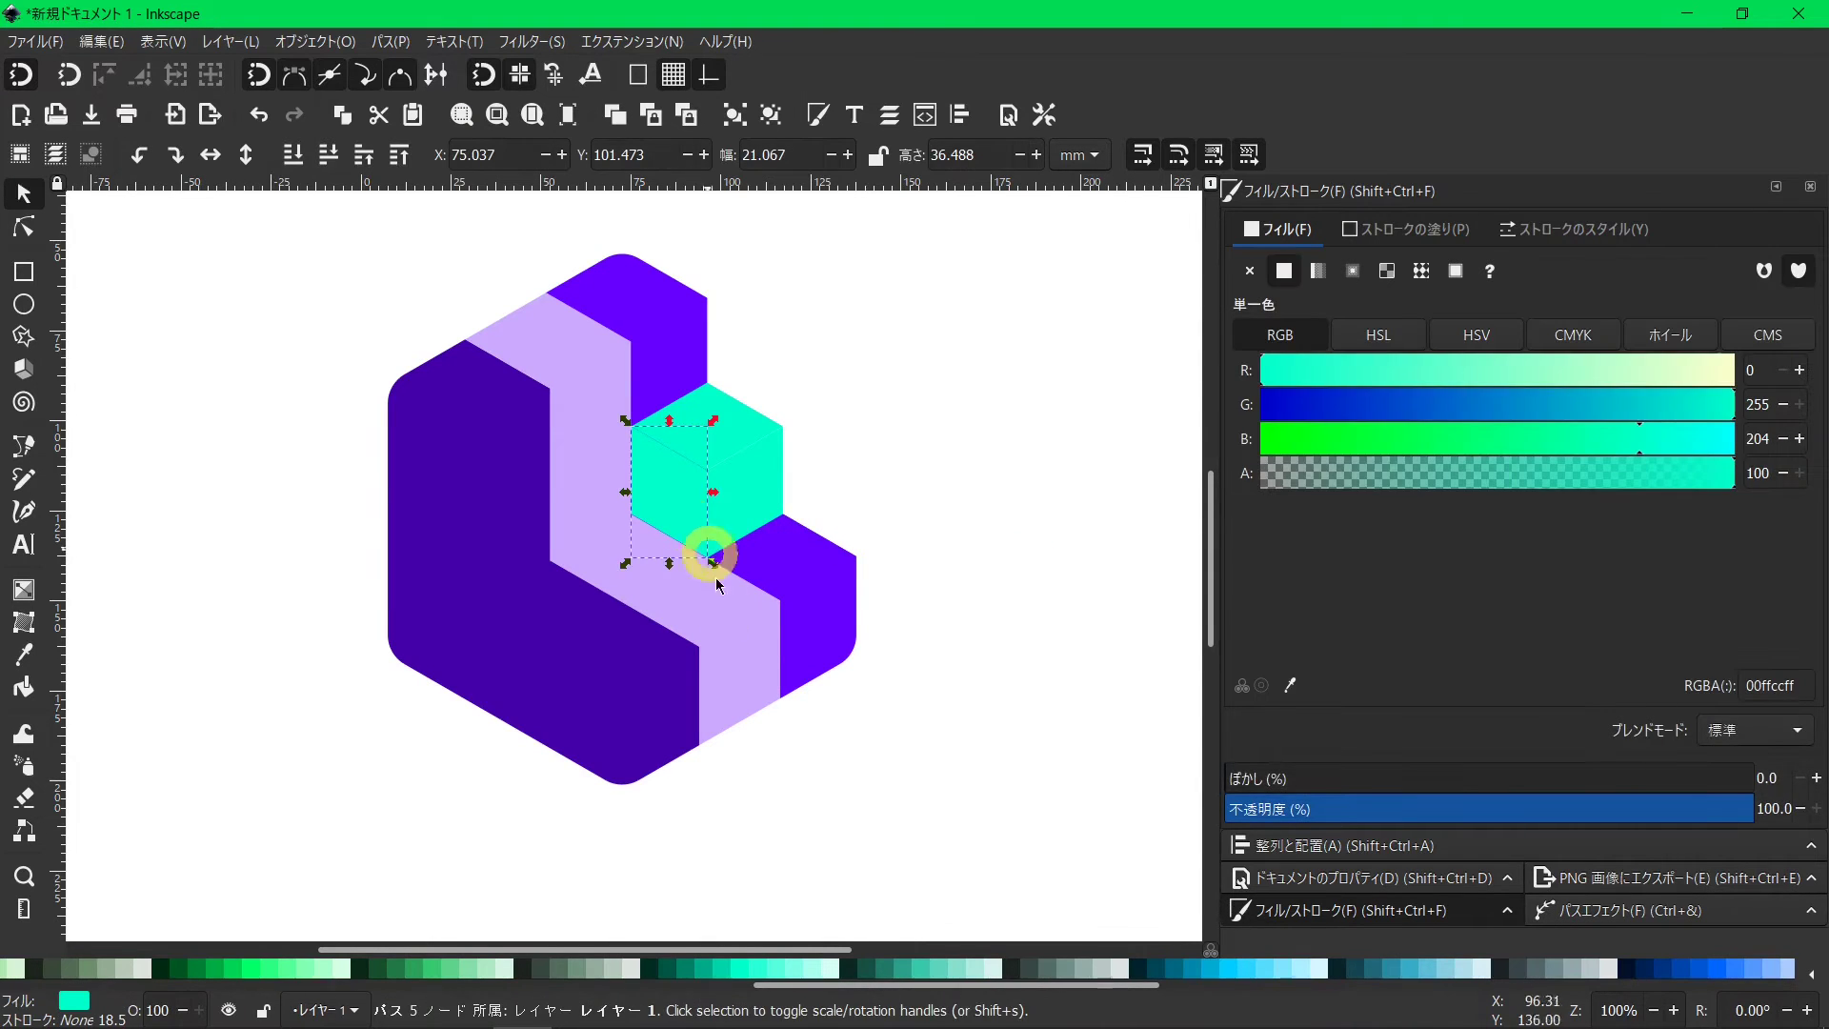
{"action": "left_click", "coordinate": [714, 968]}
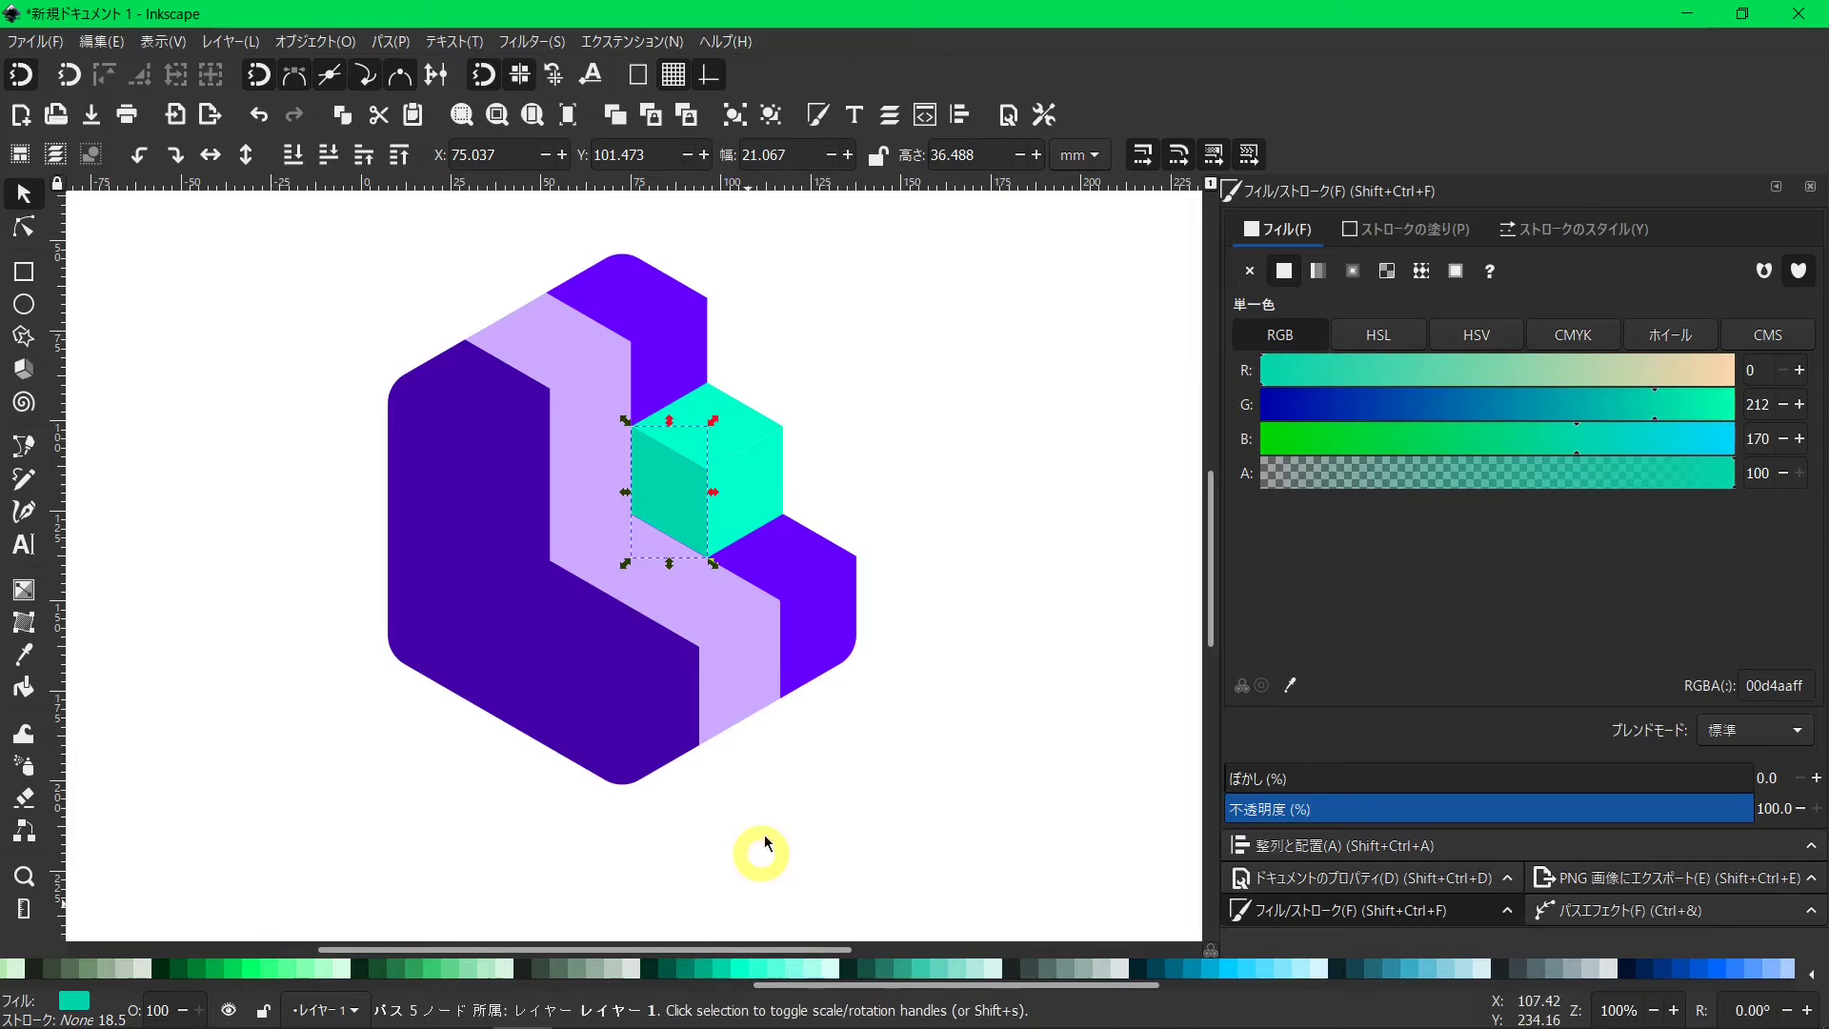
{"action": "left_click", "coordinate": [760, 507]}
{"action": "left_click", "coordinate": [741, 968]}
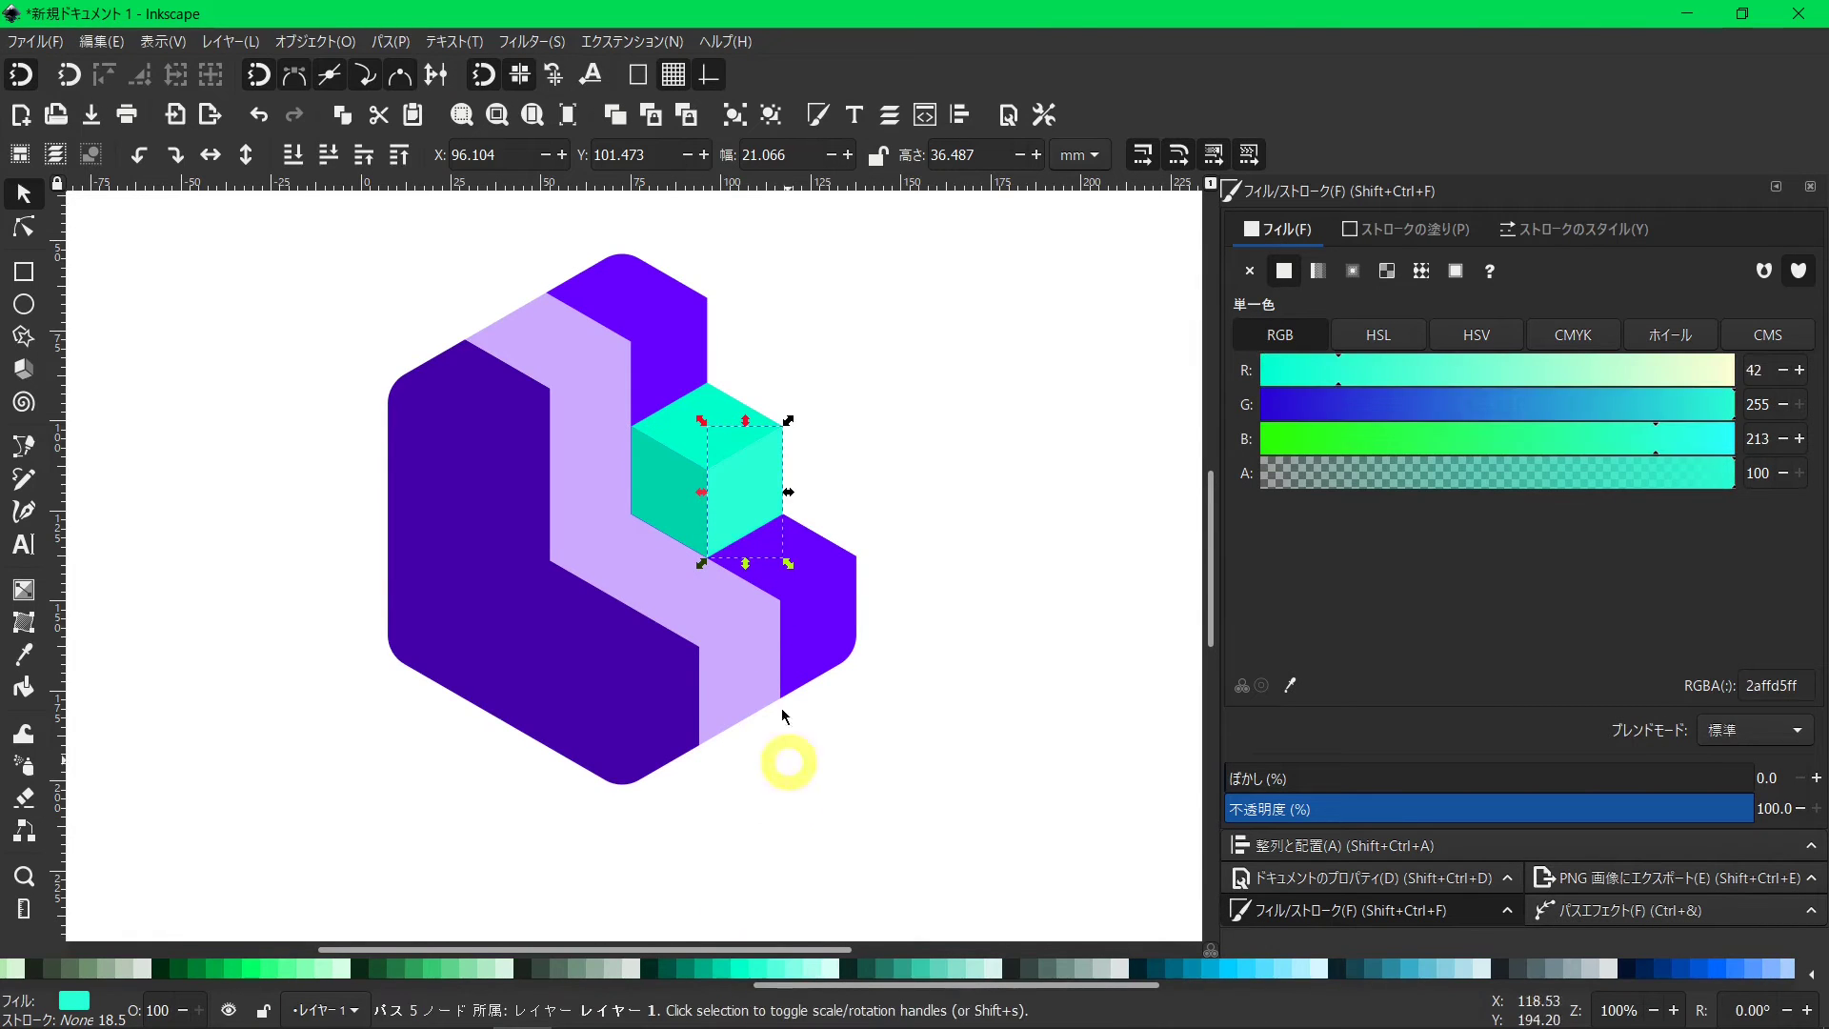
{"action": "left_click", "coordinate": [695, 455]}
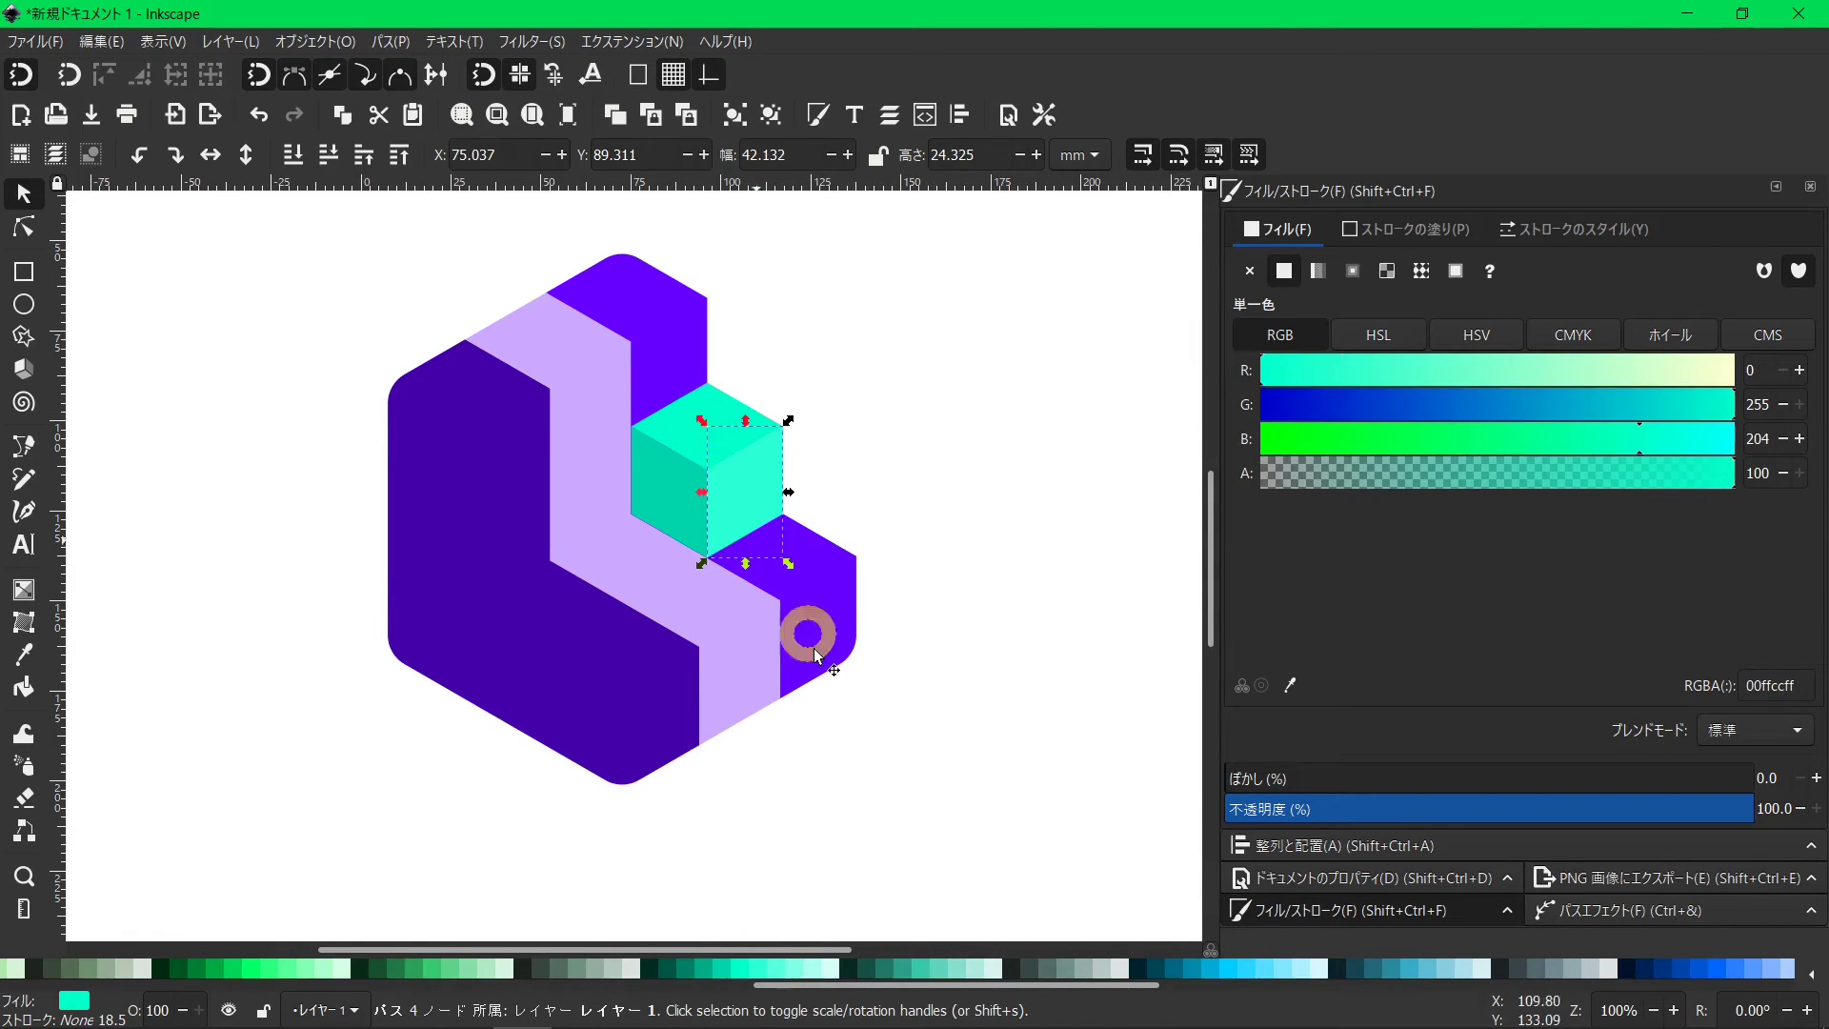
{"action": "left_click", "coordinate": [817, 957]}
{"action": "left_click", "coordinate": [855, 790]}
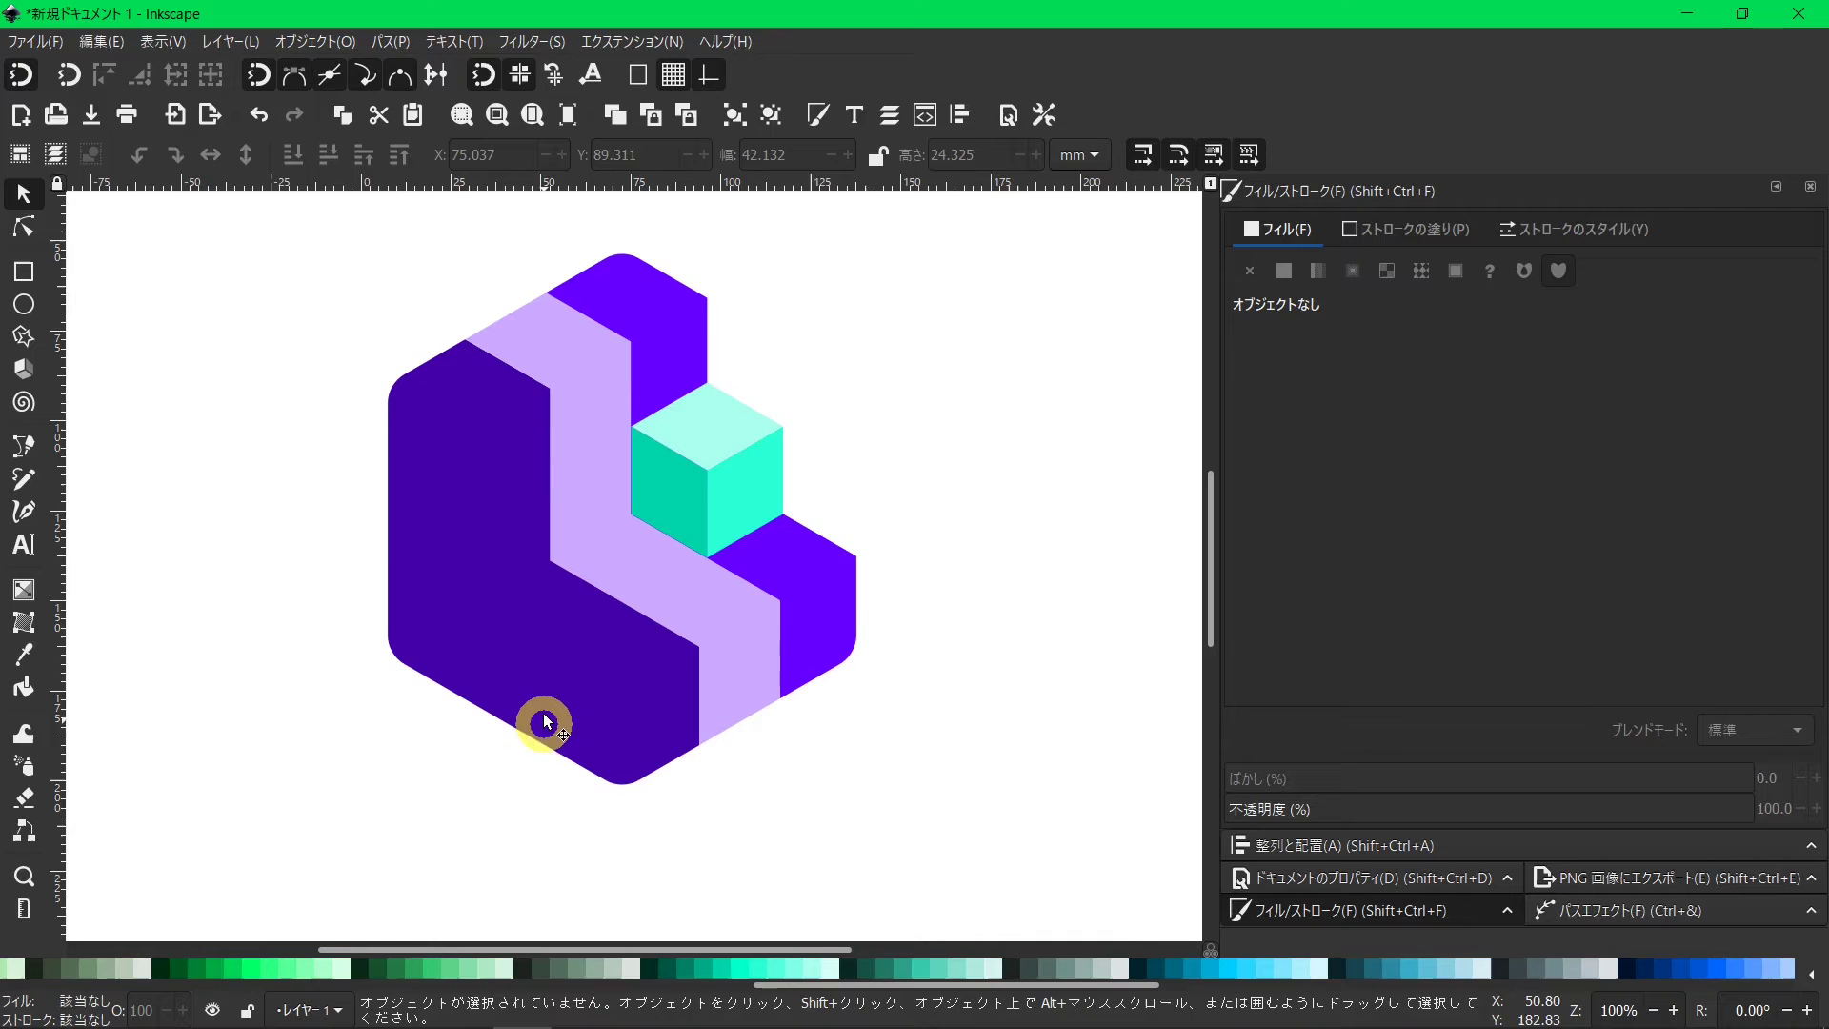
Give the dark purple left part a radial gradient centred toward its lower left.
{"action": "left_click", "coordinate": [542, 694]}
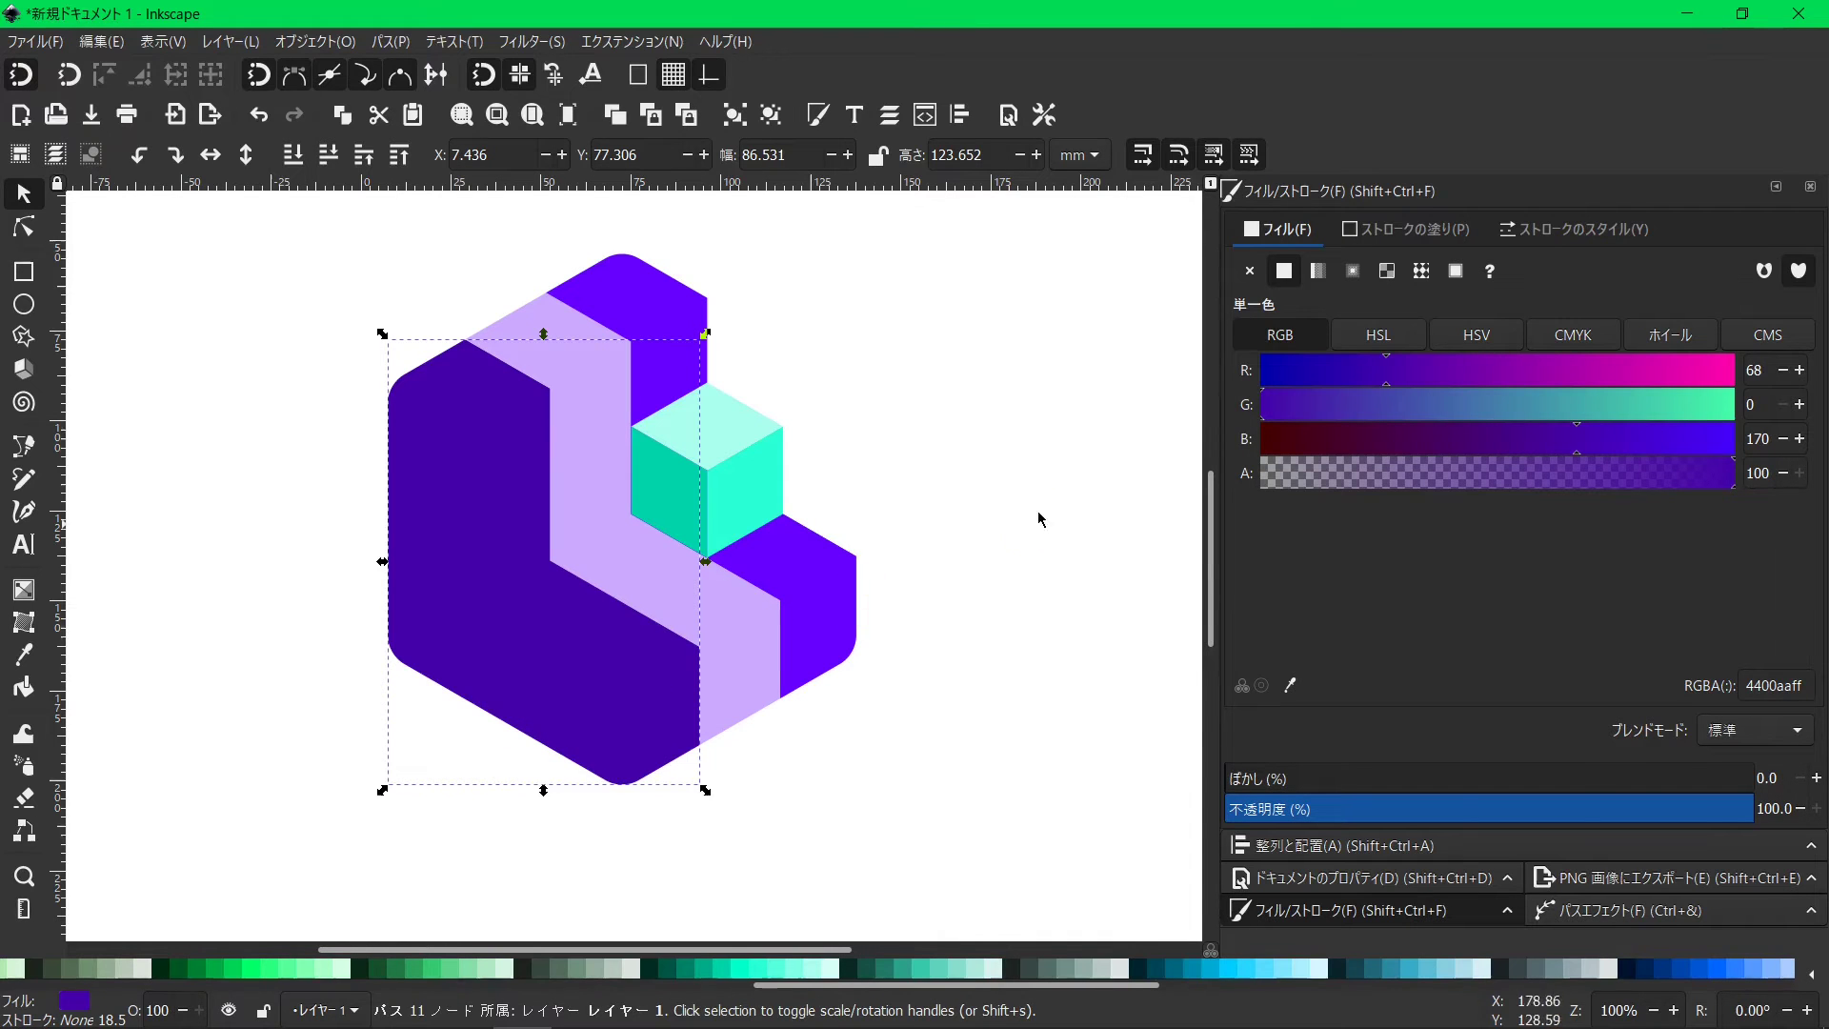
{"action": "left_click", "coordinate": [1353, 310]}
{"action": "left_click", "coordinate": [1354, 274]}
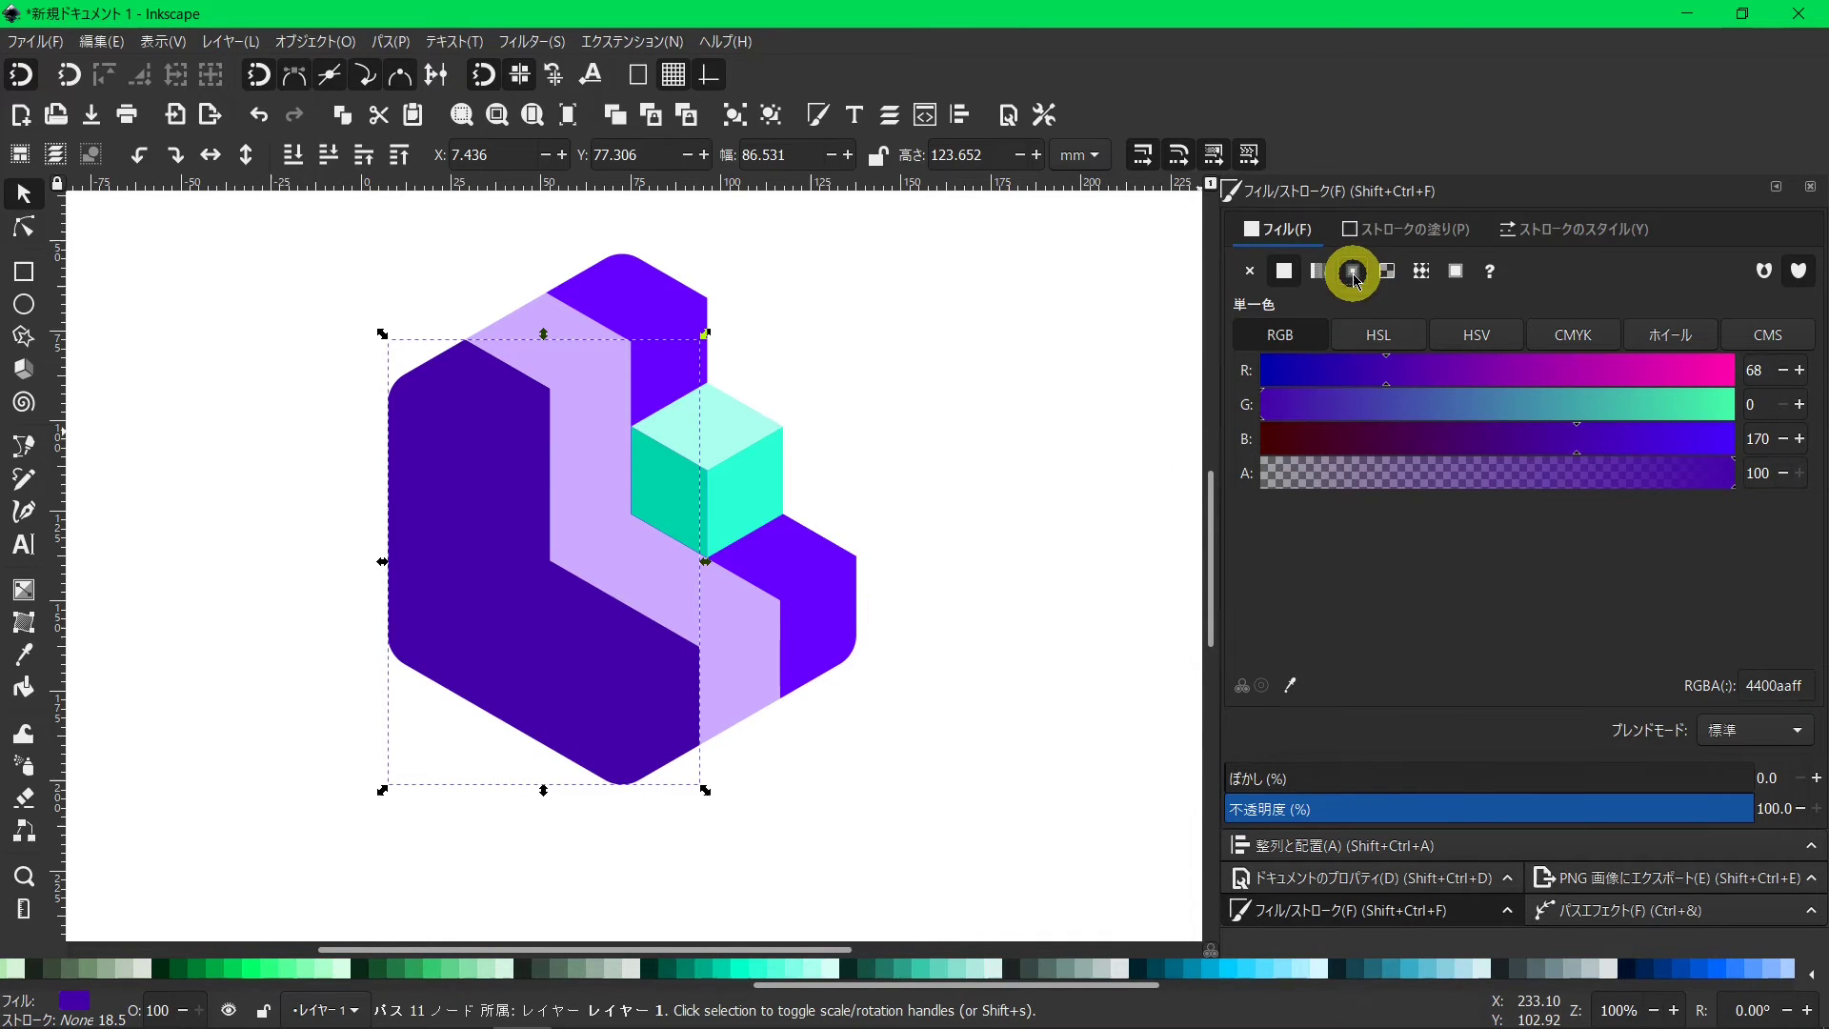
{"action": "left_click", "coordinate": [1283, 687]}
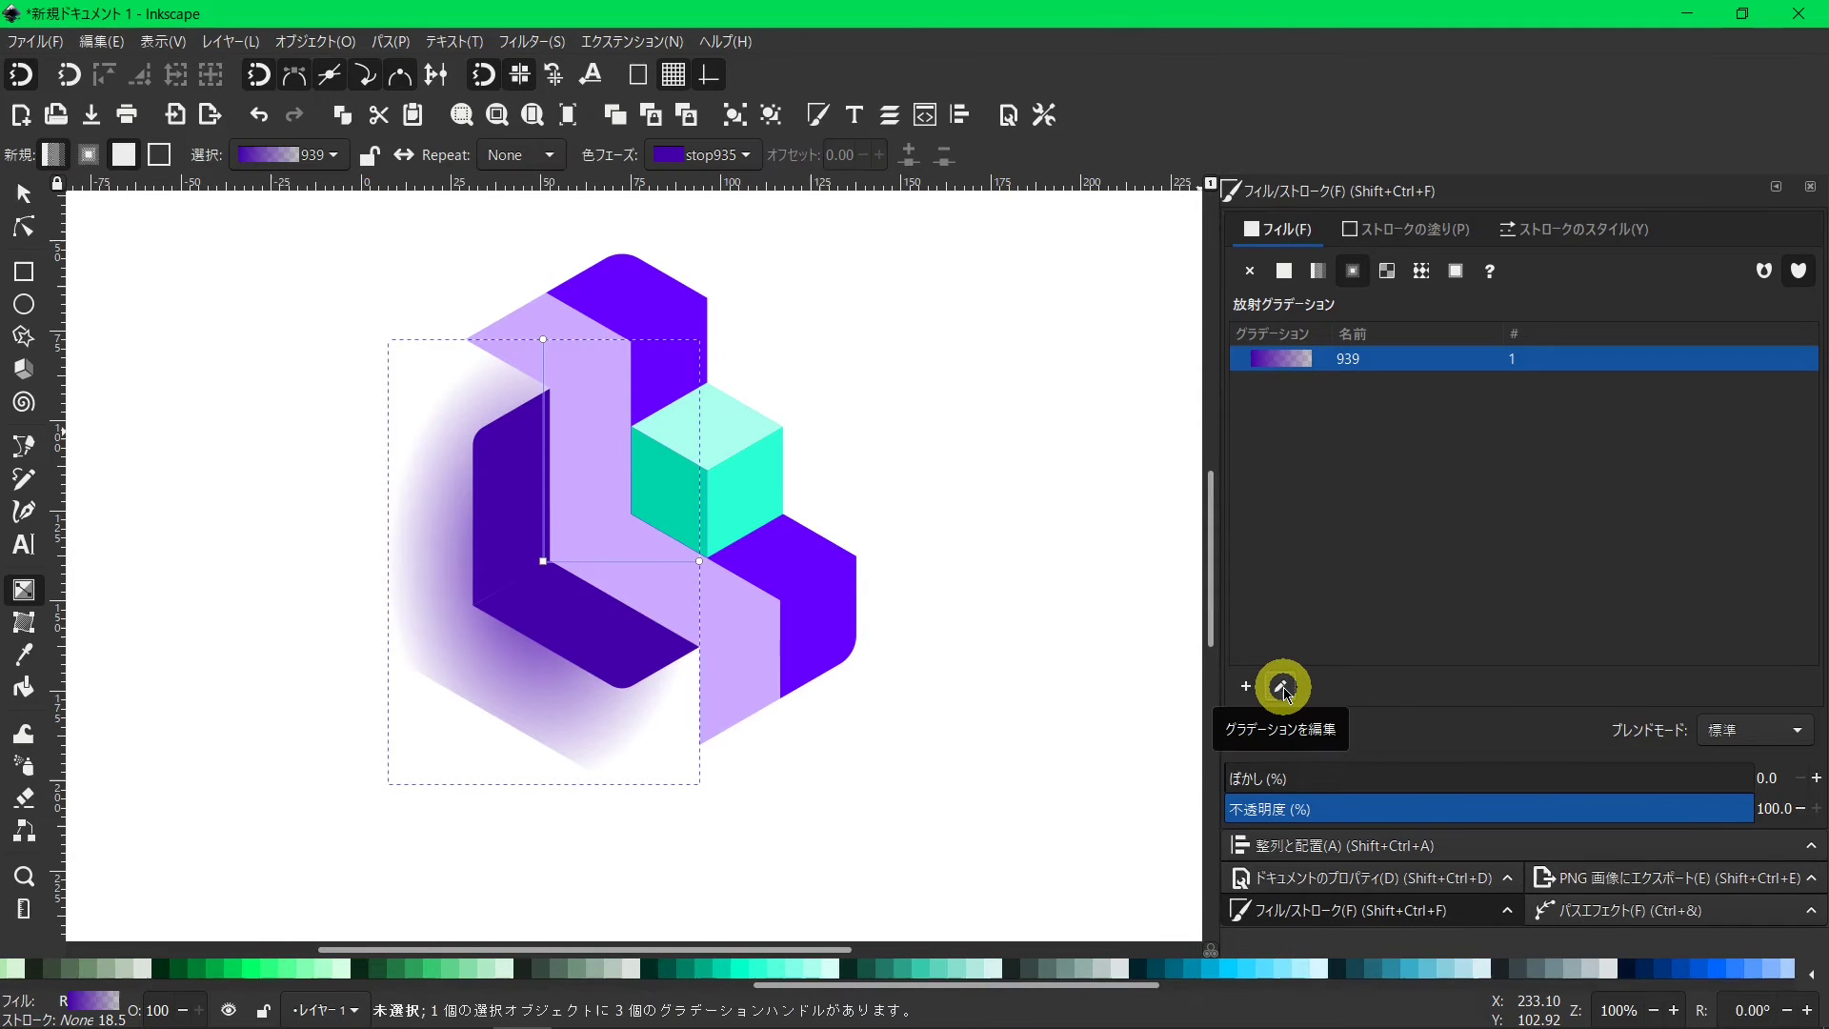
{"action": "left_click_drag", "start_coordinate": [1117, 991], "coordinate": [1479, 993]}
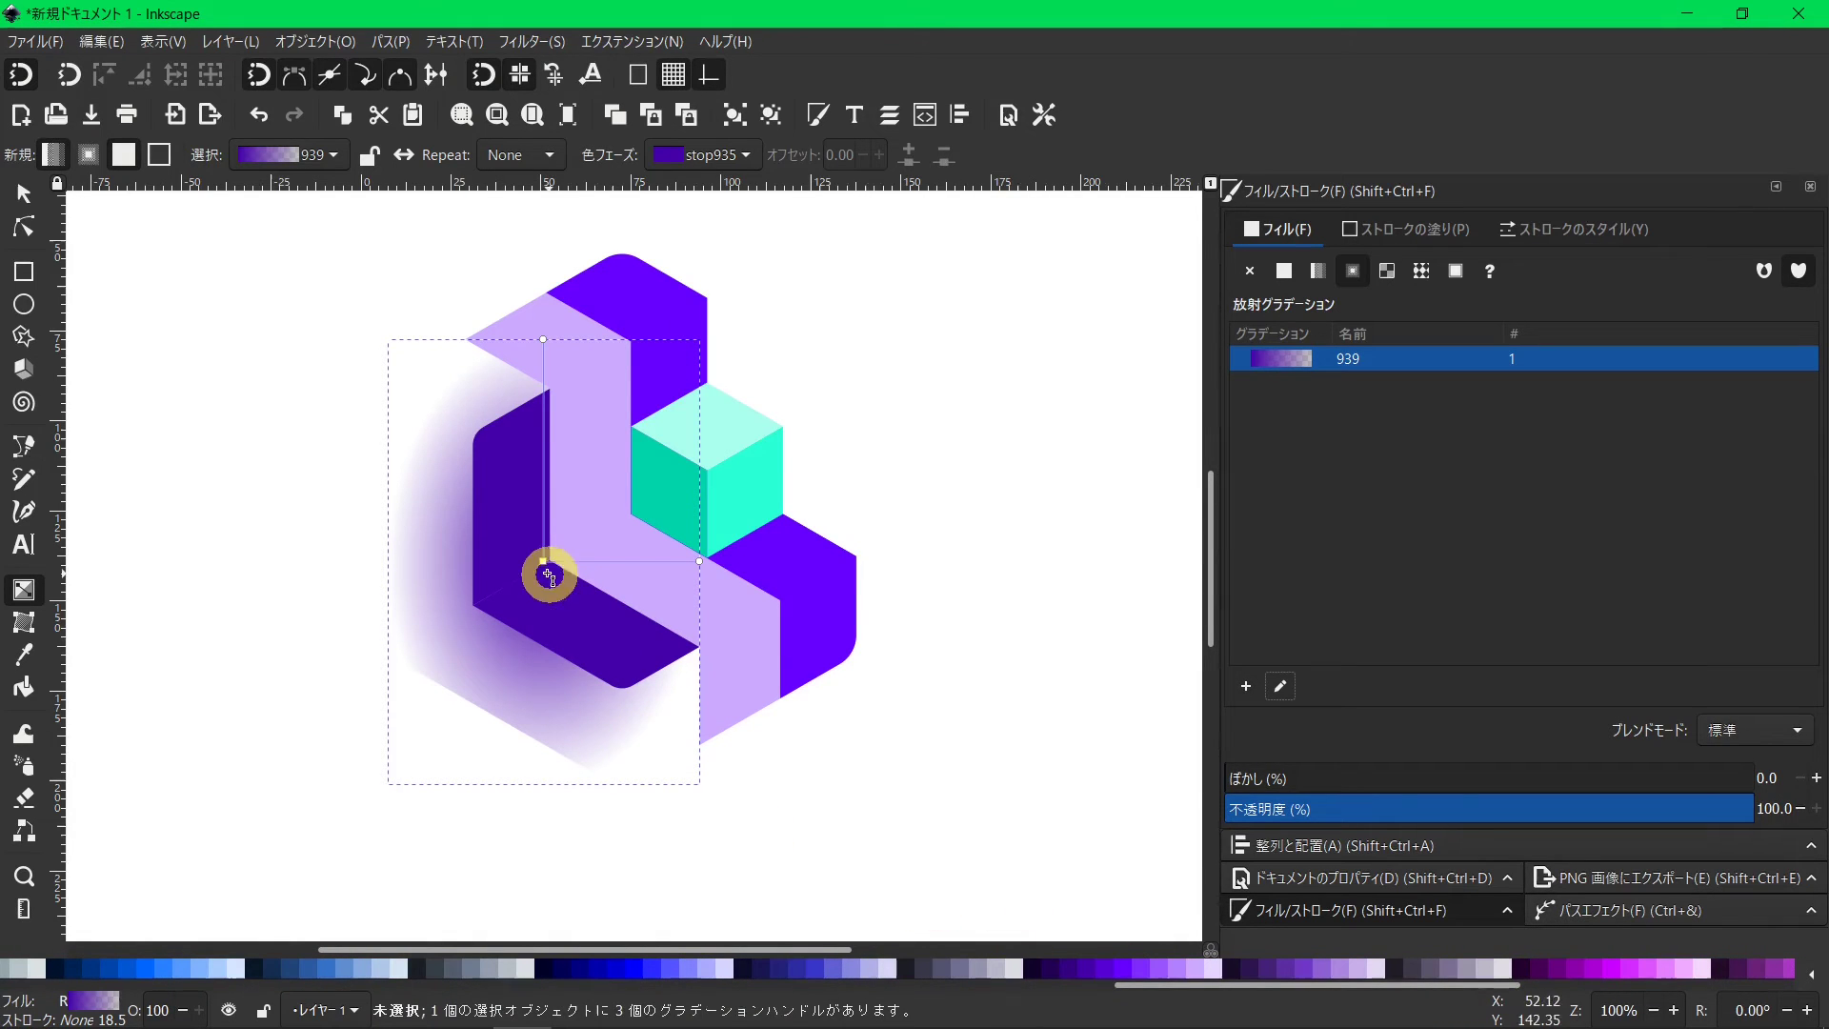
{"action": "left_click_drag", "start_coordinate": [549, 574], "coordinate": [405, 663]}
{"action": "left_click", "coordinate": [19, 76]}
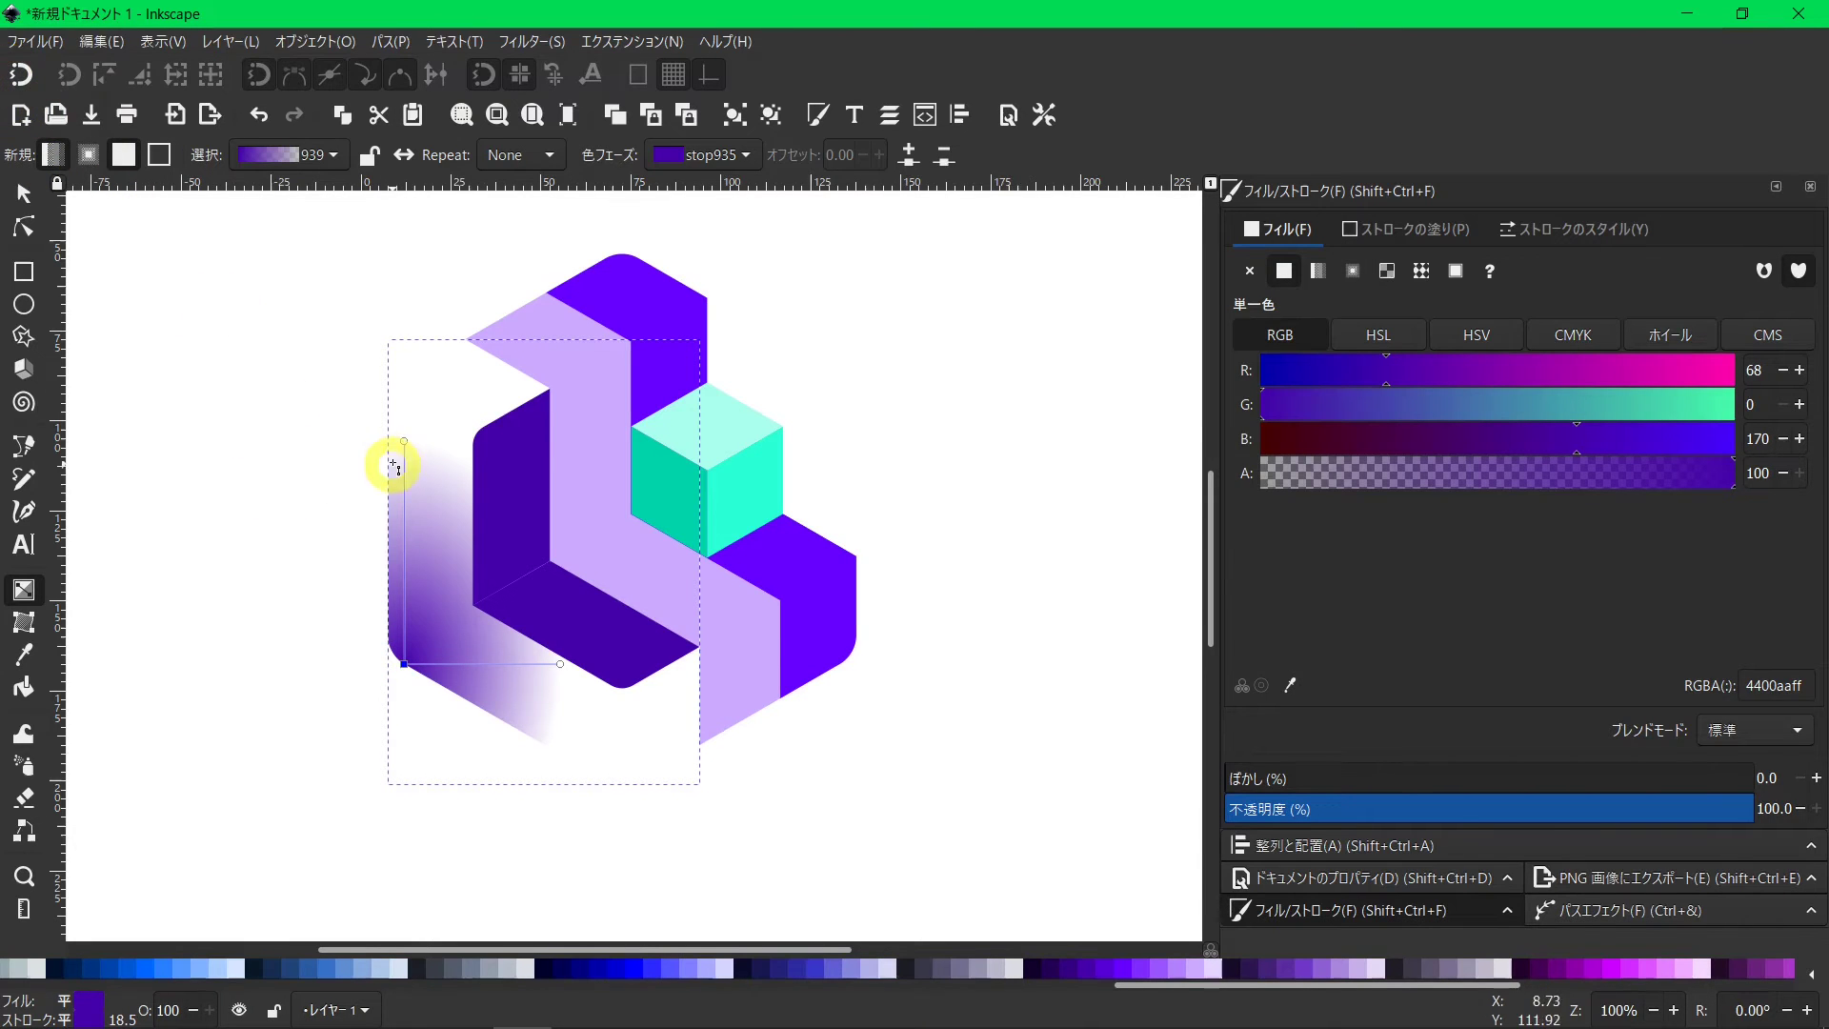
{"action": "left_click_drag", "start_coordinate": [401, 441], "coordinate": [473, 378]}
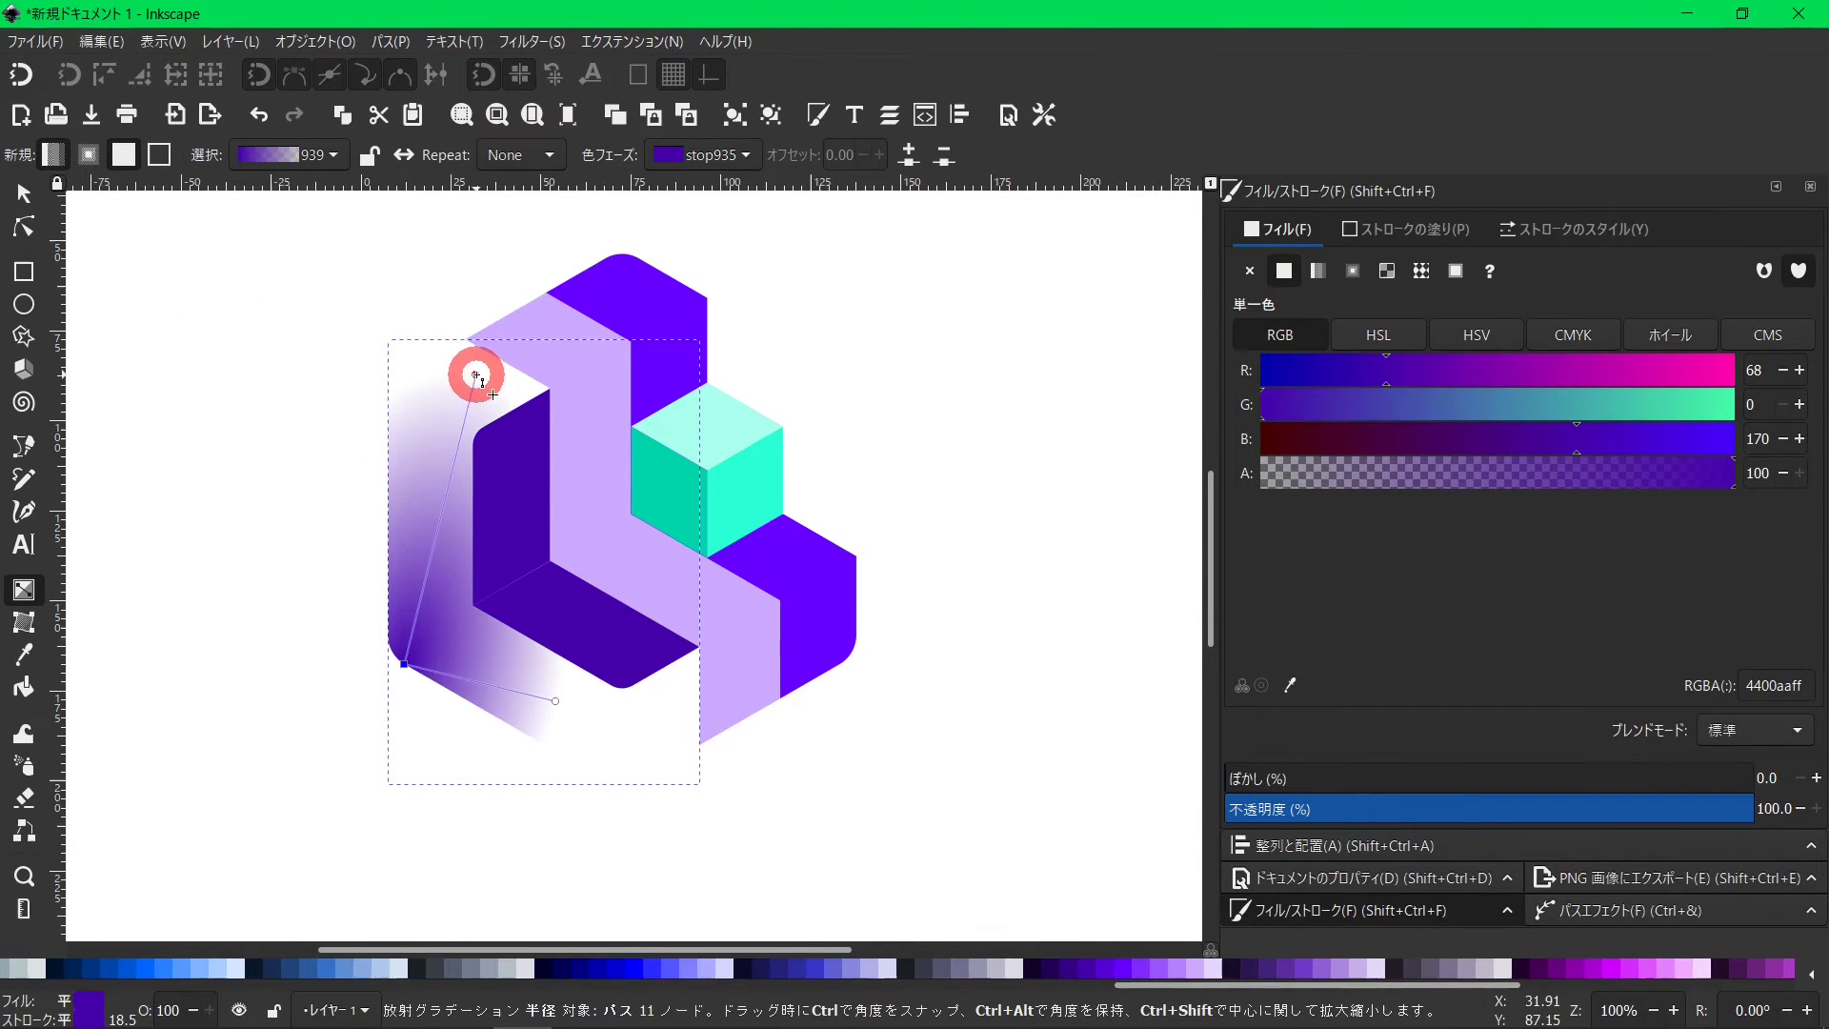
{"action": "left_click_drag", "start_coordinate": [555, 701], "coordinate": [689, 731]}
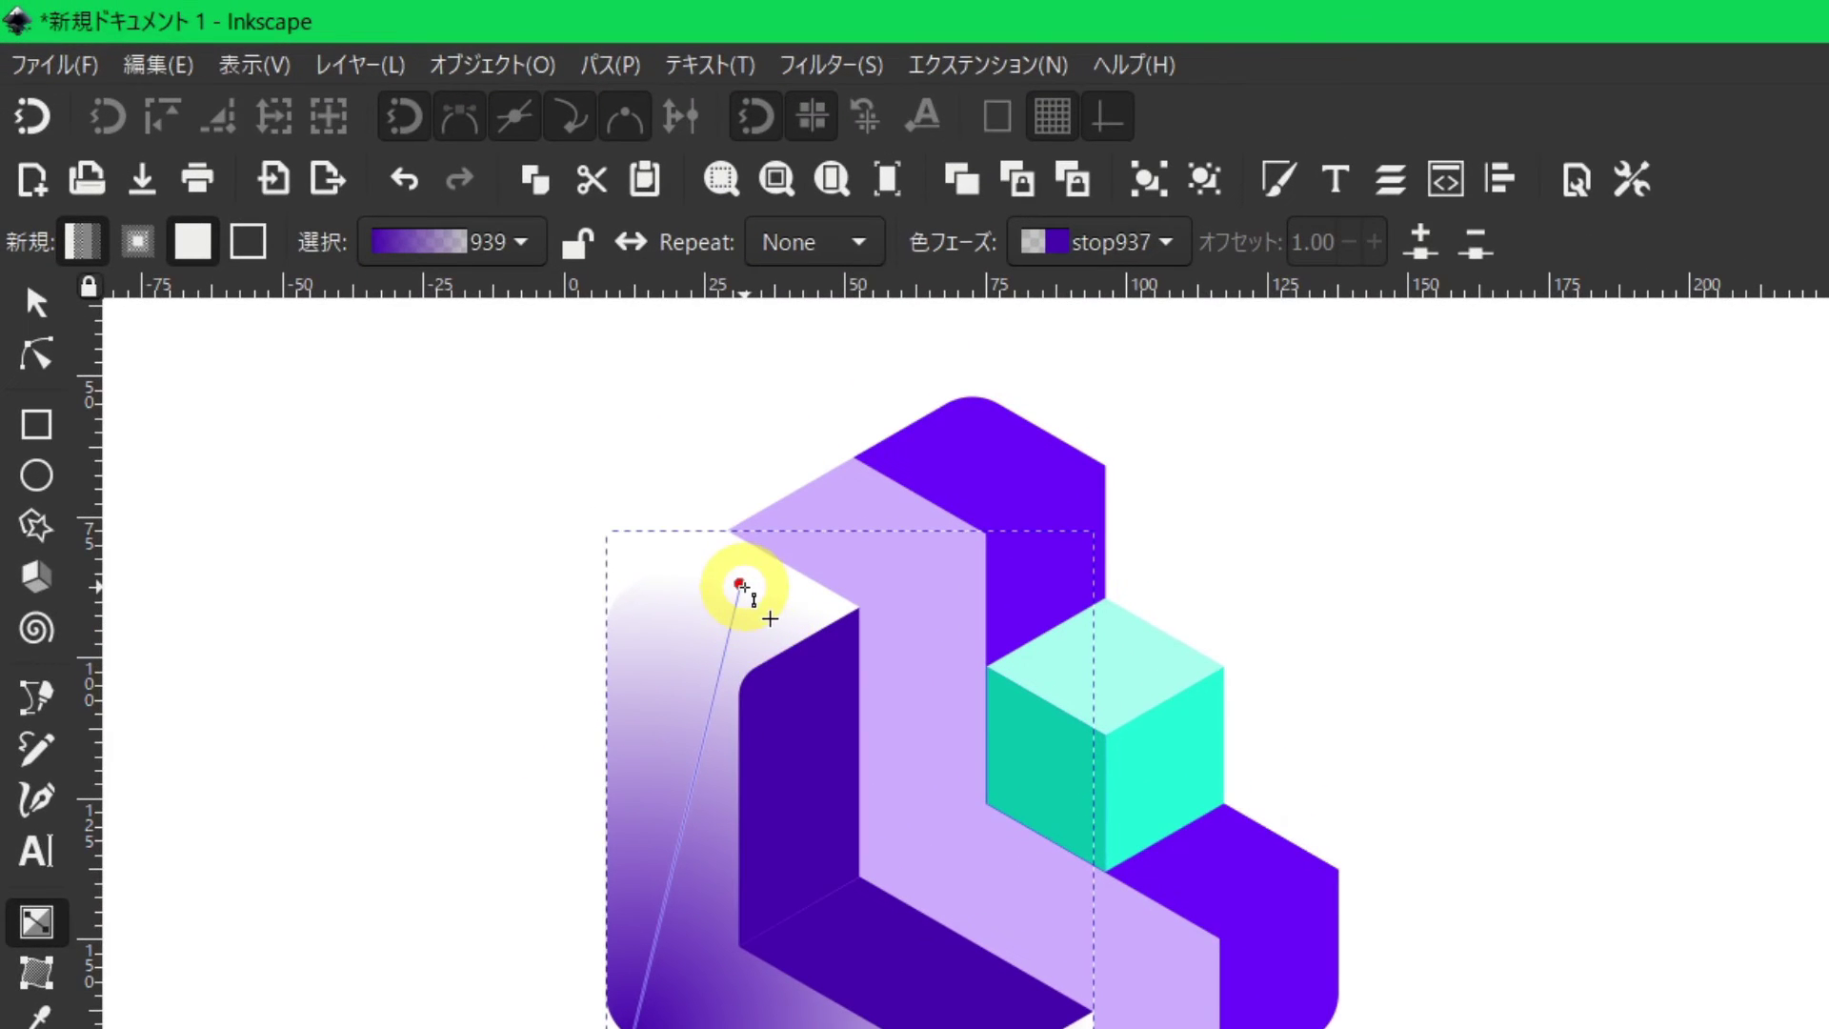
Lighten the outer gradient stop in HSL and make it fully opaque.
{"action": "left_click", "coordinate": [474, 373]}
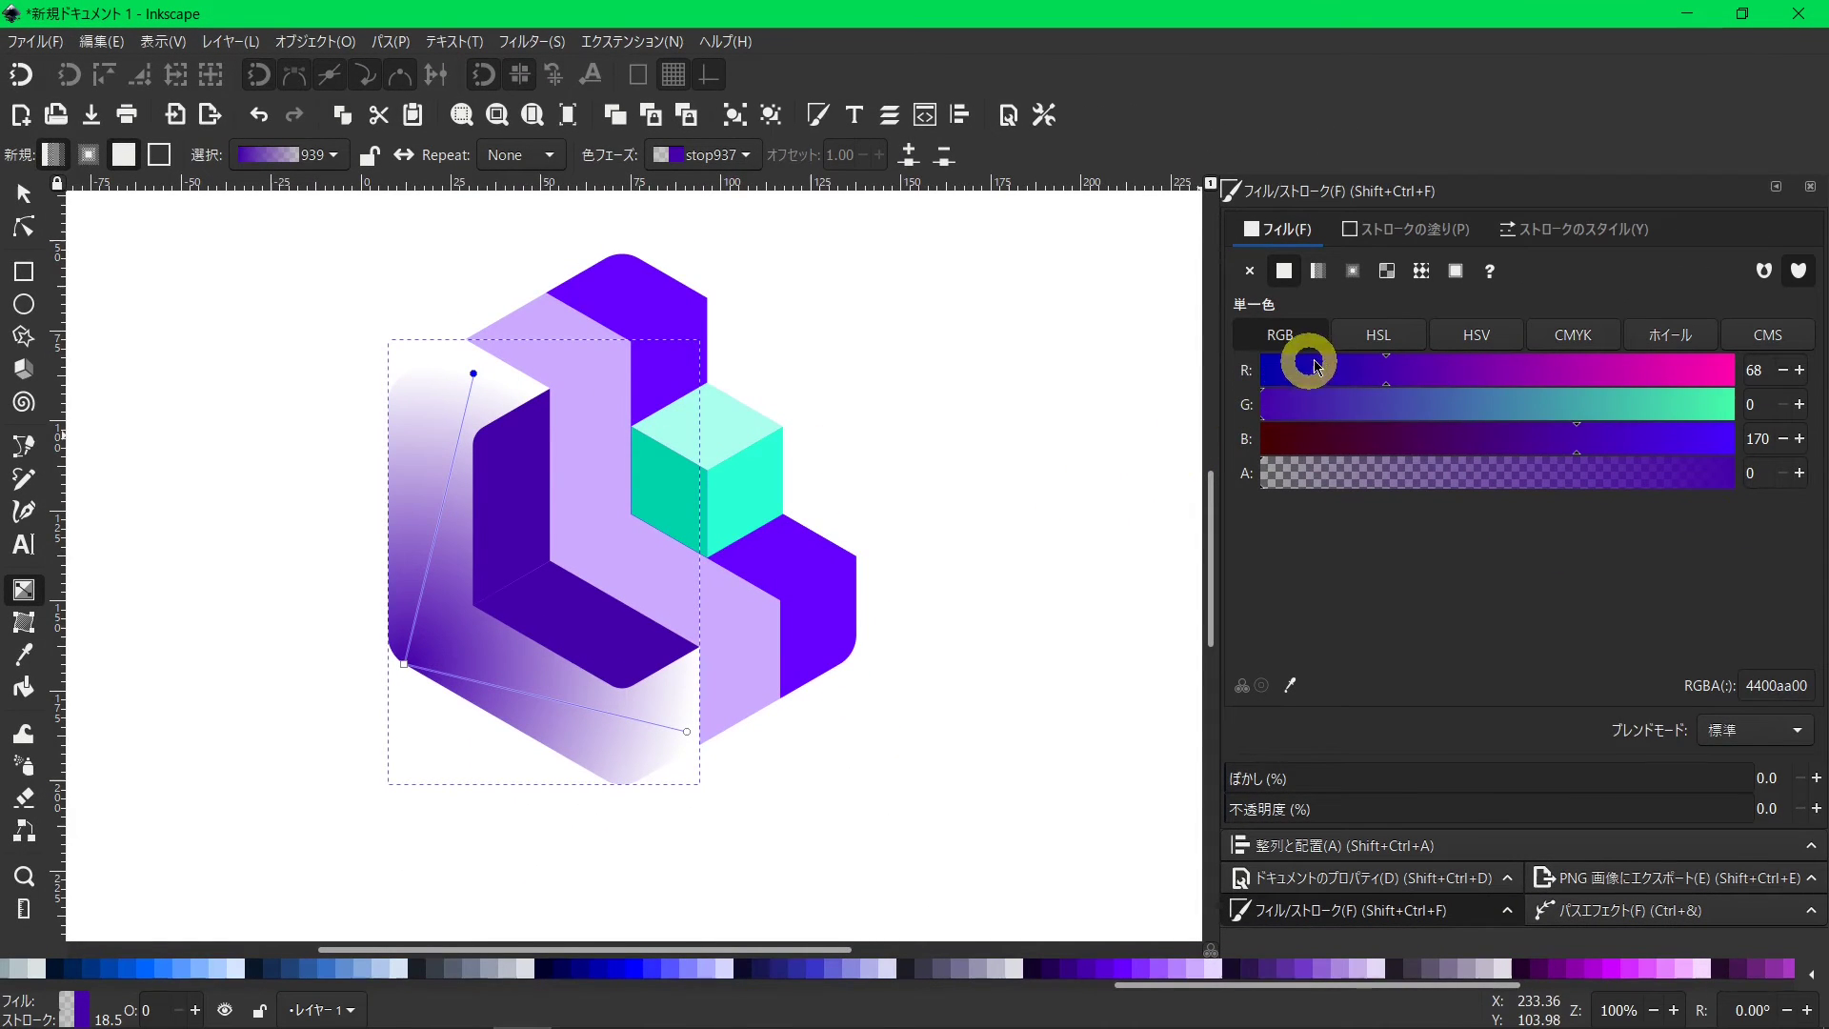
{"action": "left_click", "coordinate": [1368, 338]}
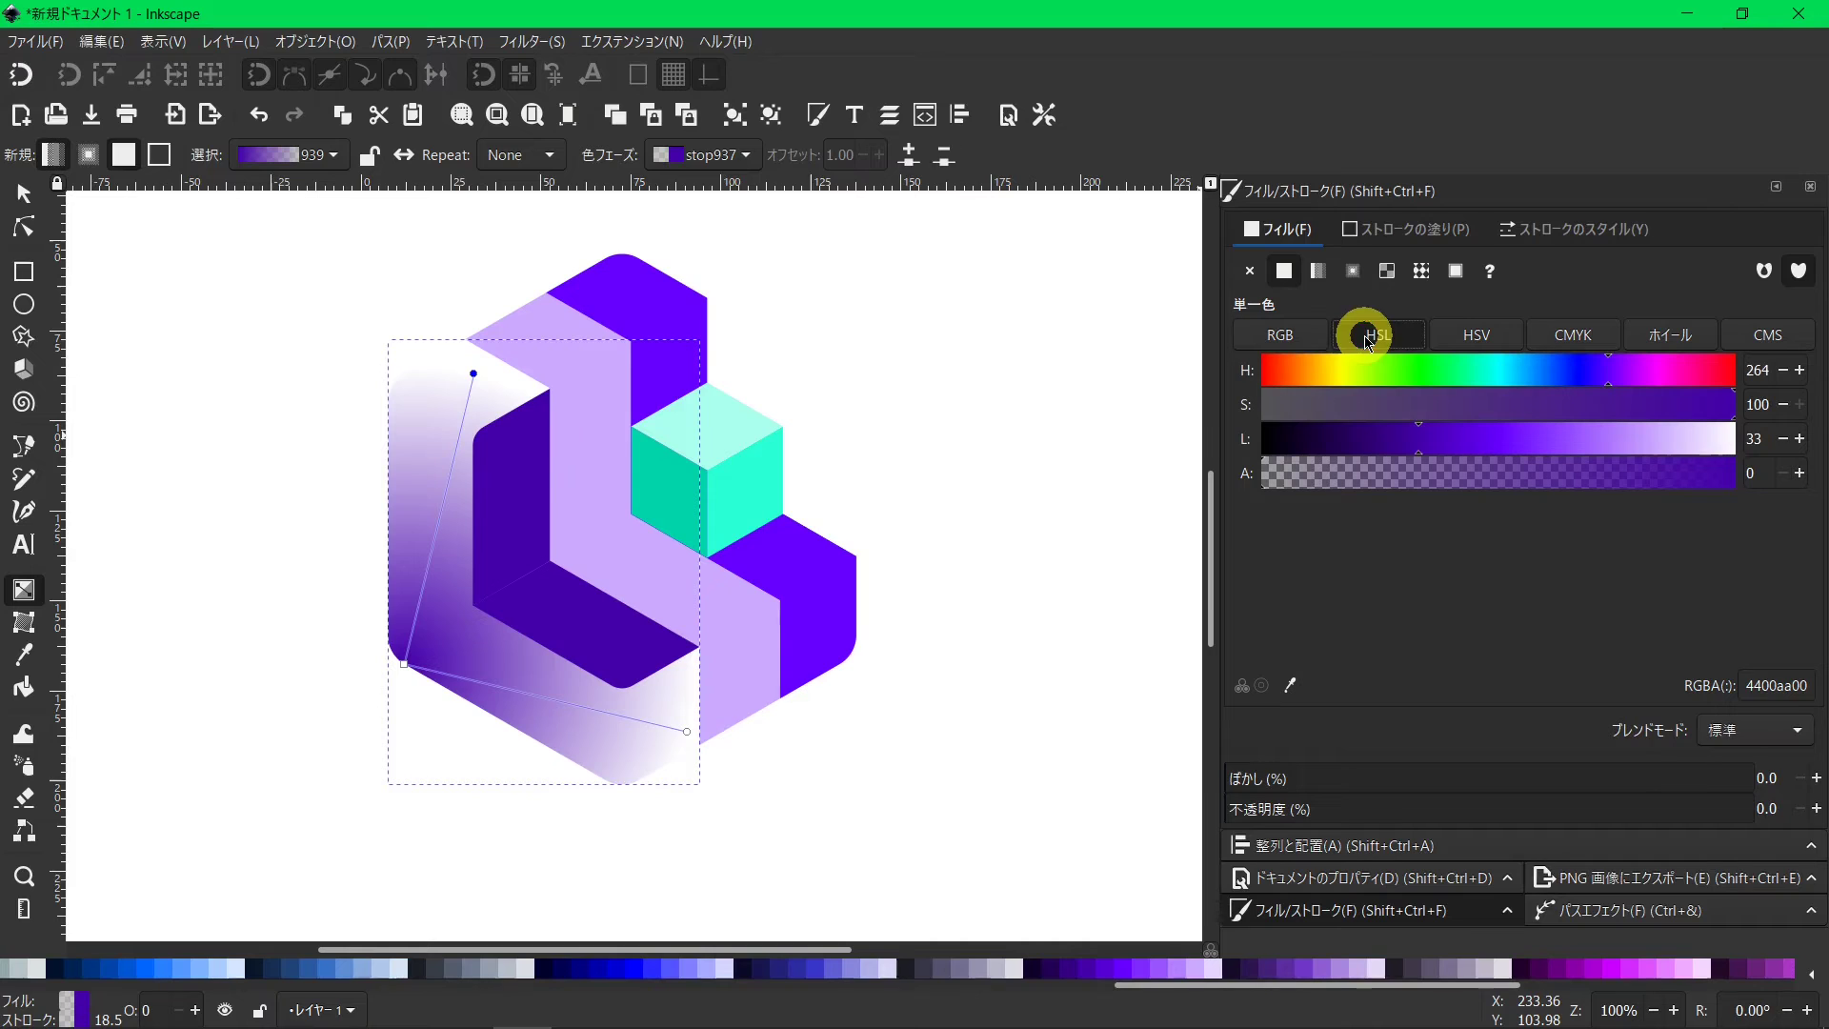
{"action": "left_click", "coordinate": [1452, 441]}
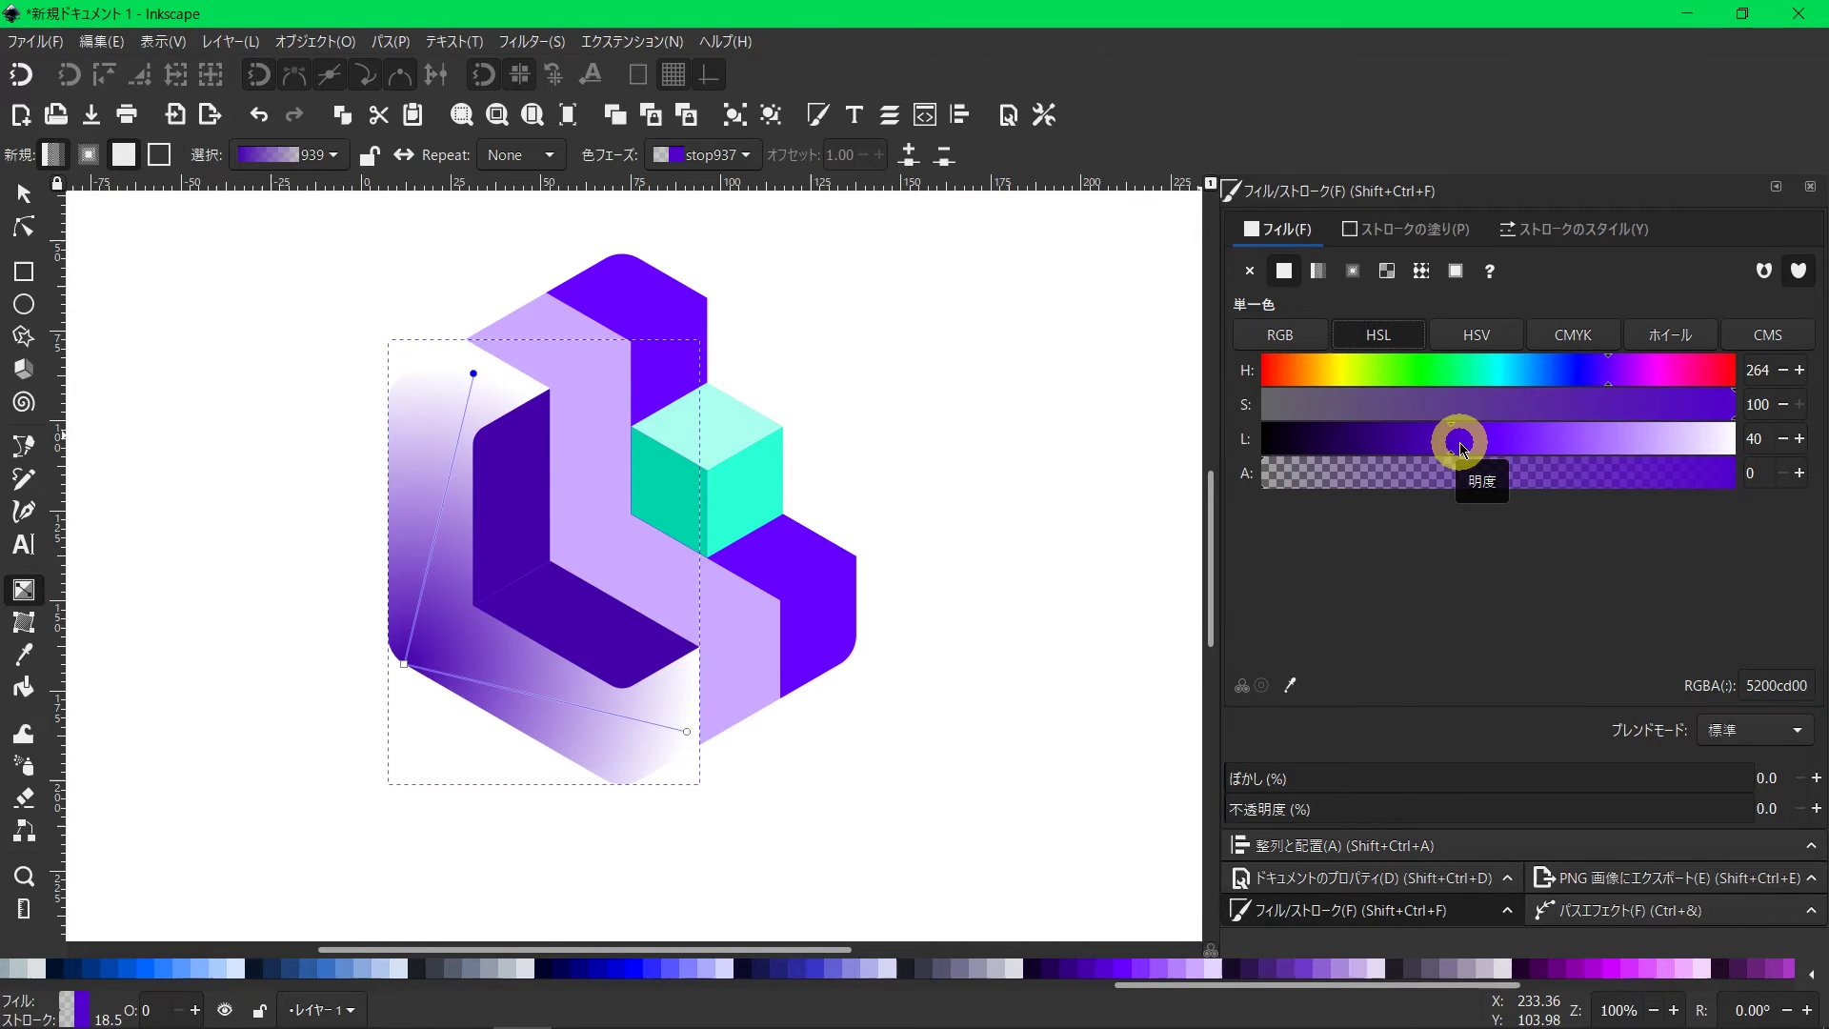
{"action": "left_click", "coordinate": [1732, 485]}
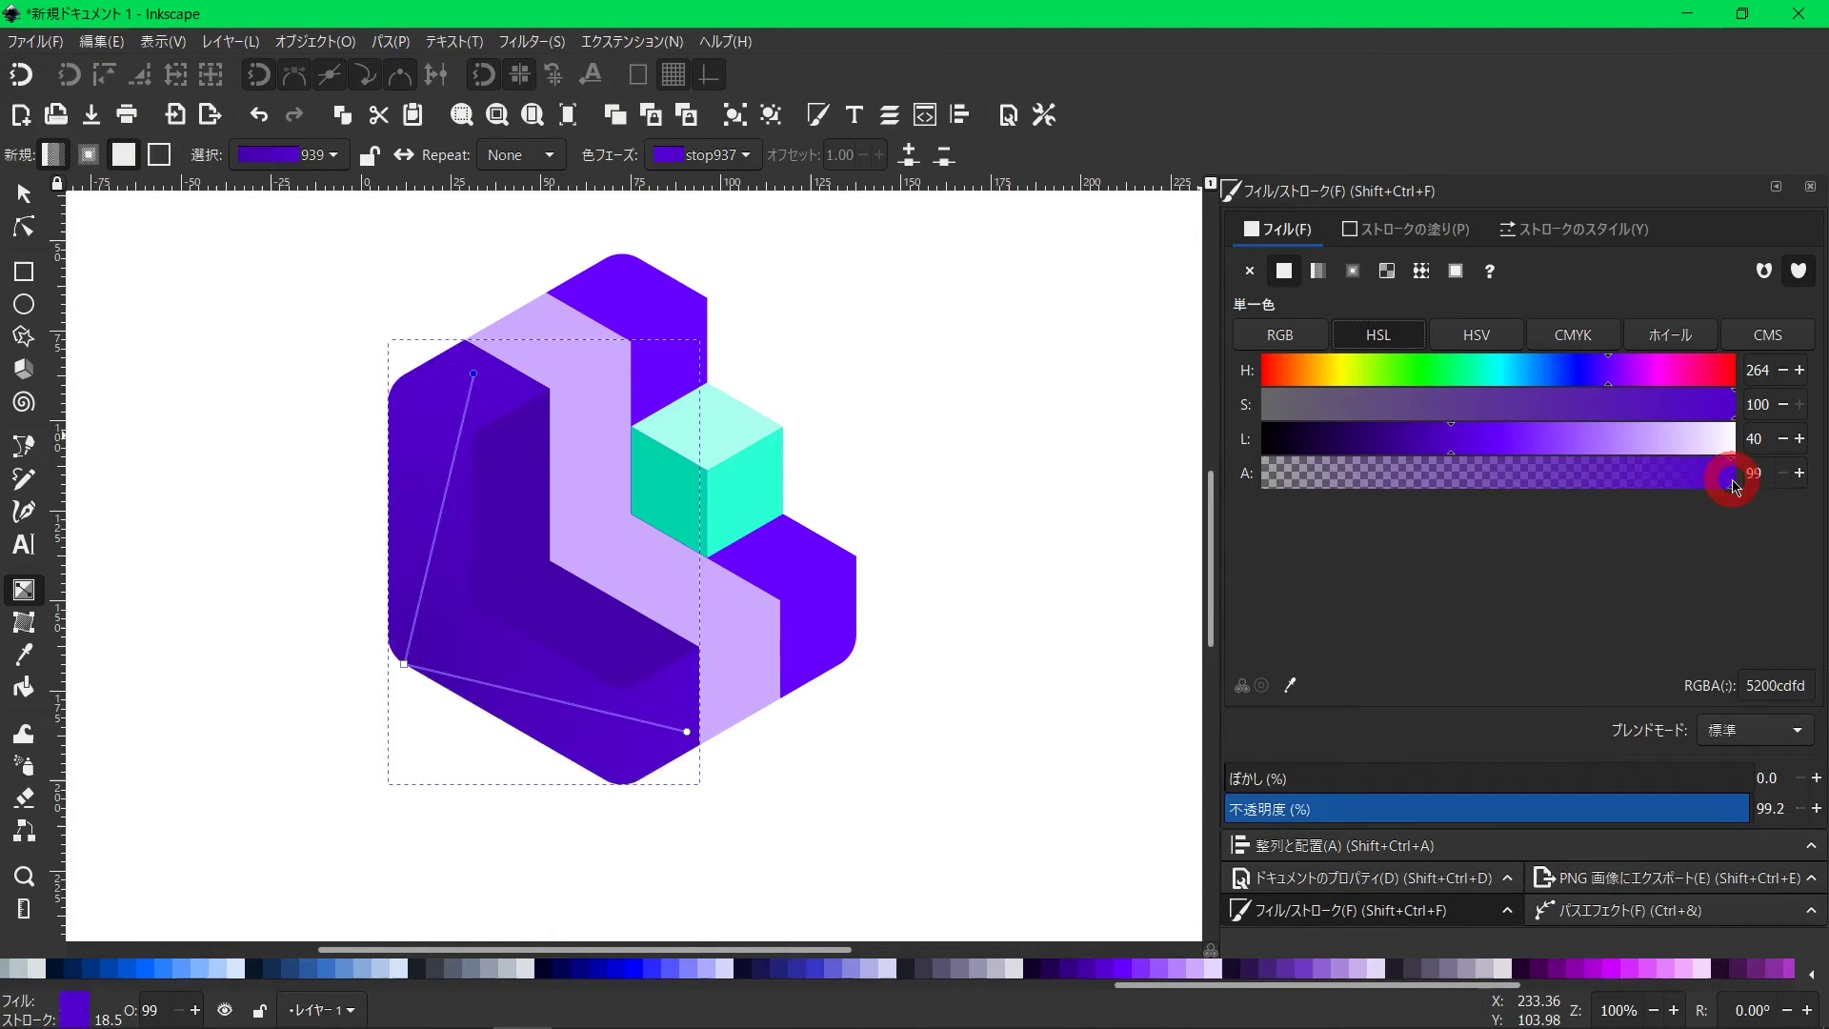
{"action": "left_click", "coordinate": [1801, 473]}
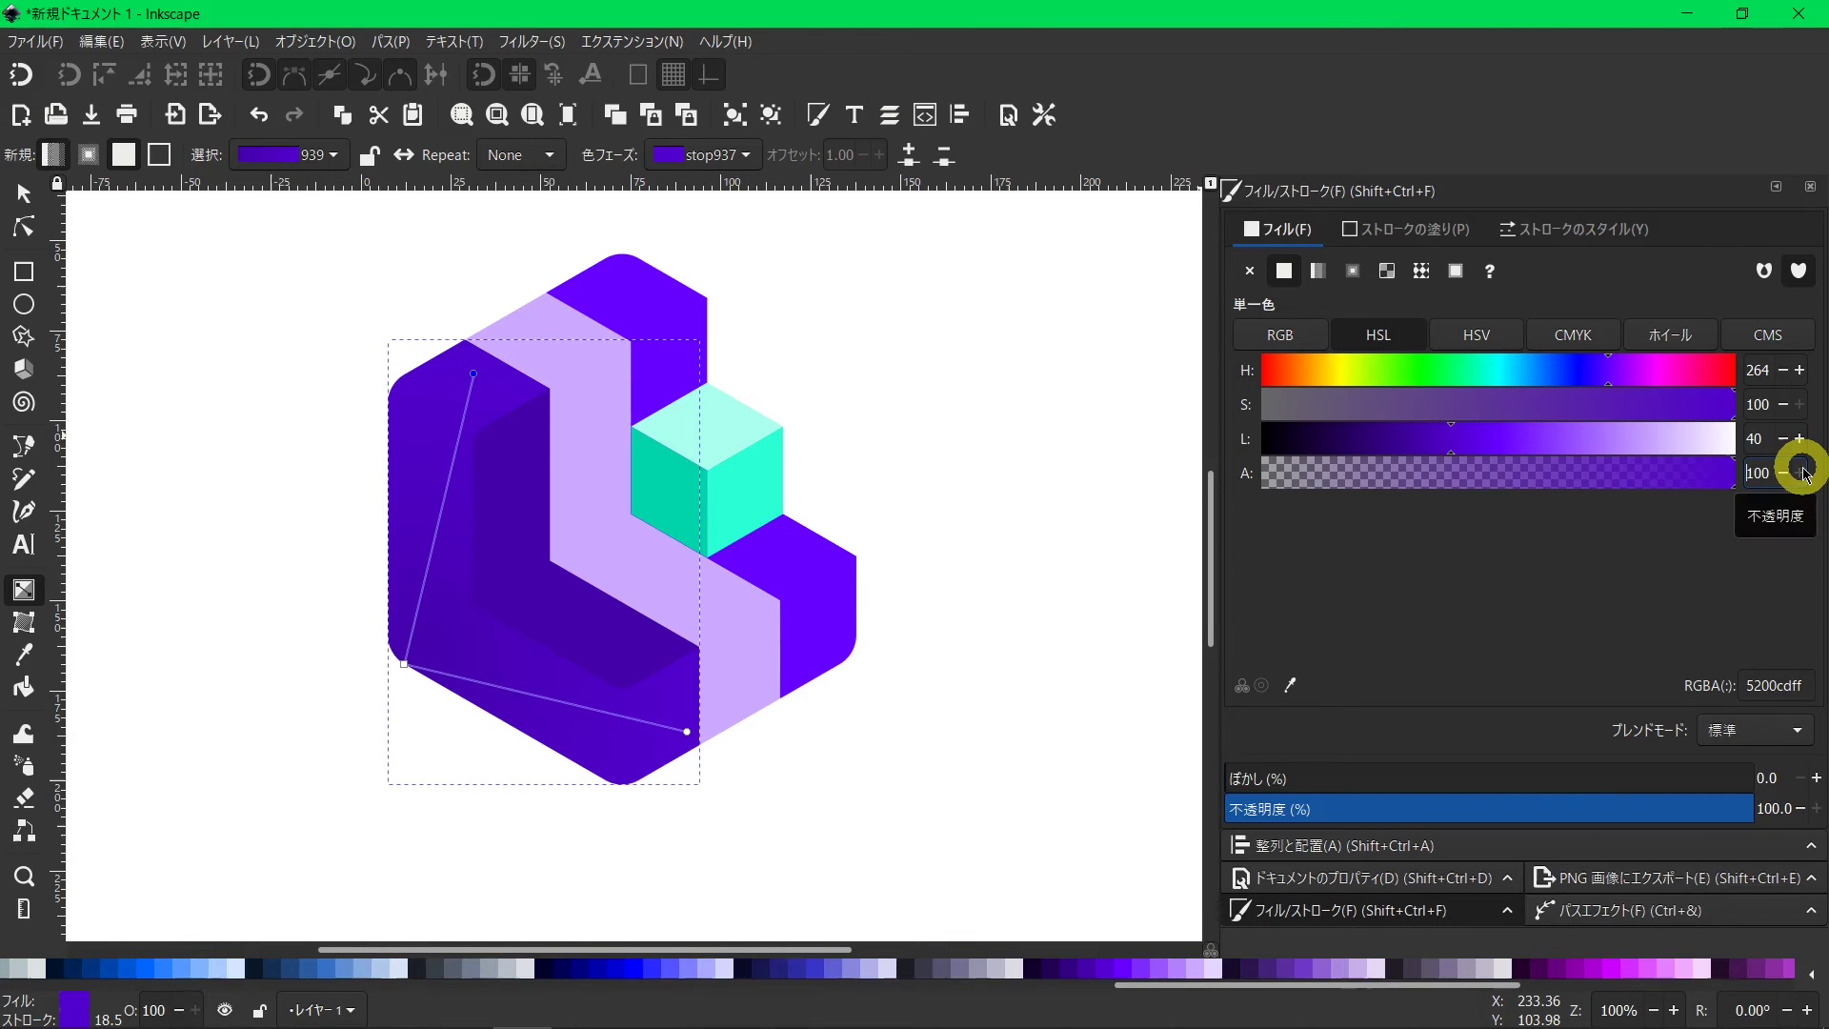
{"action": "left_click", "coordinate": [1542, 439]}
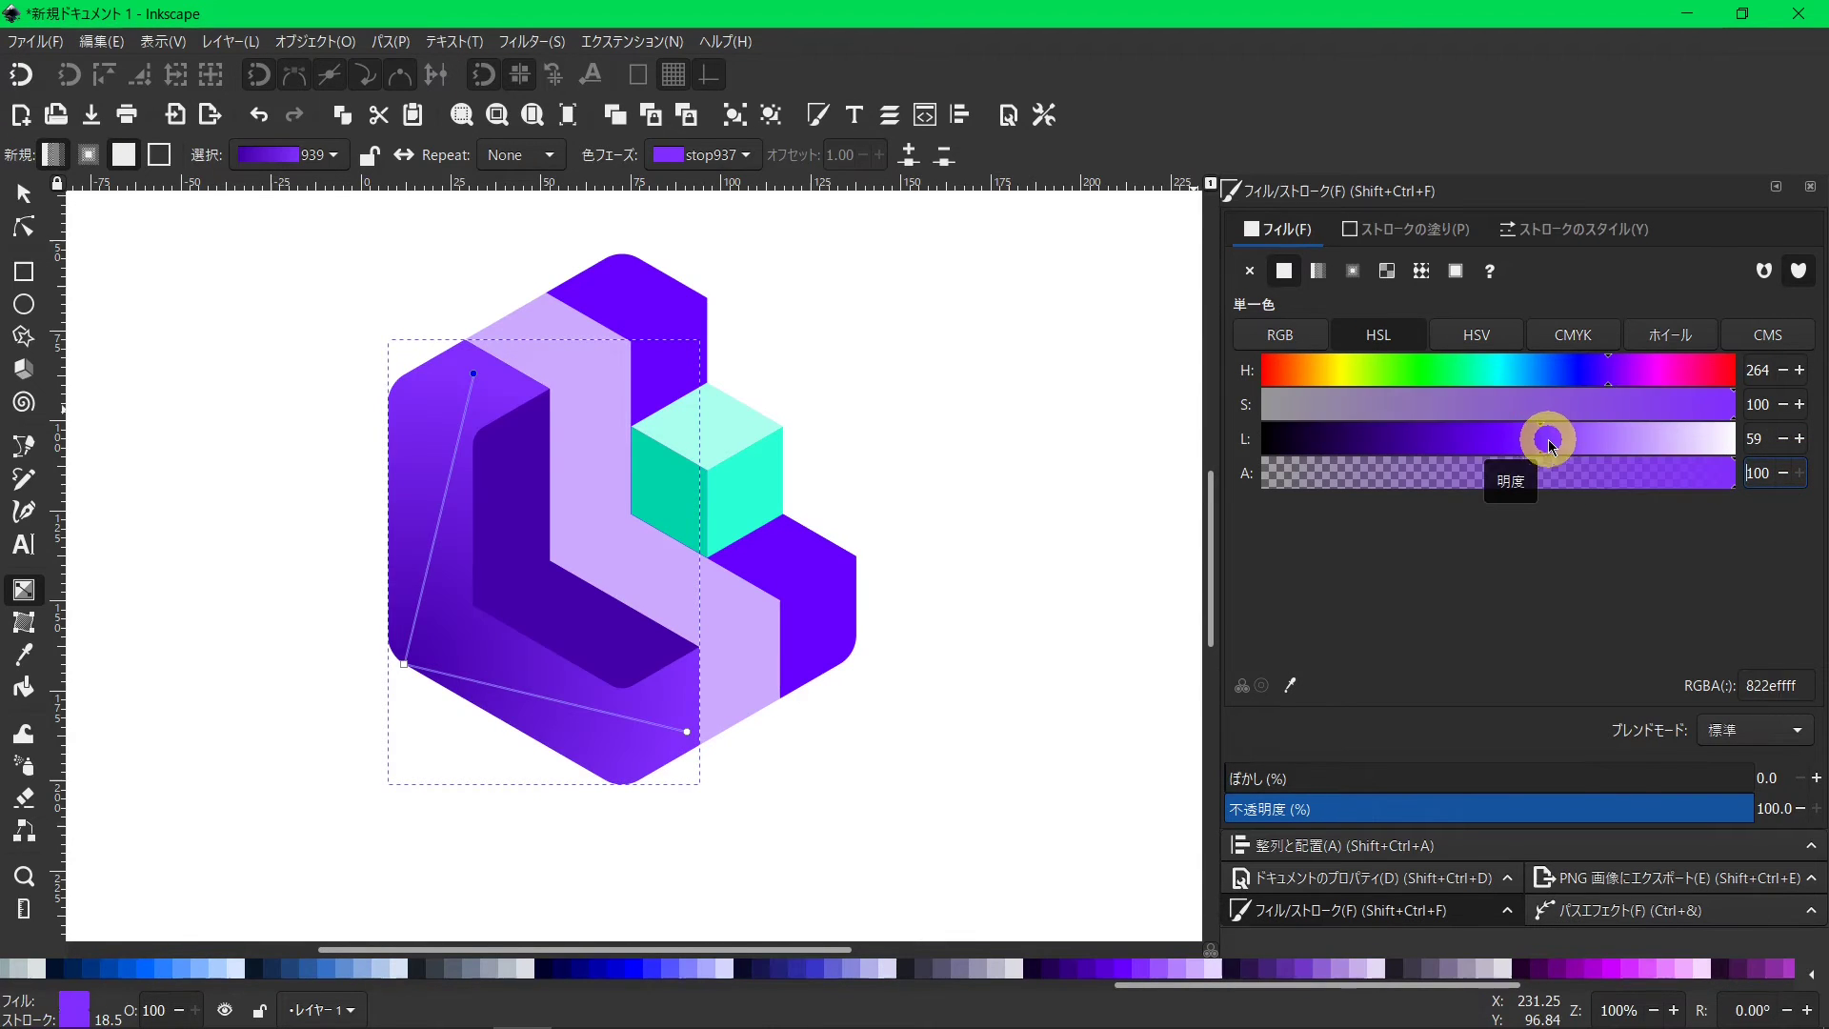
{"action": "left_click", "coordinate": [1574, 443]}
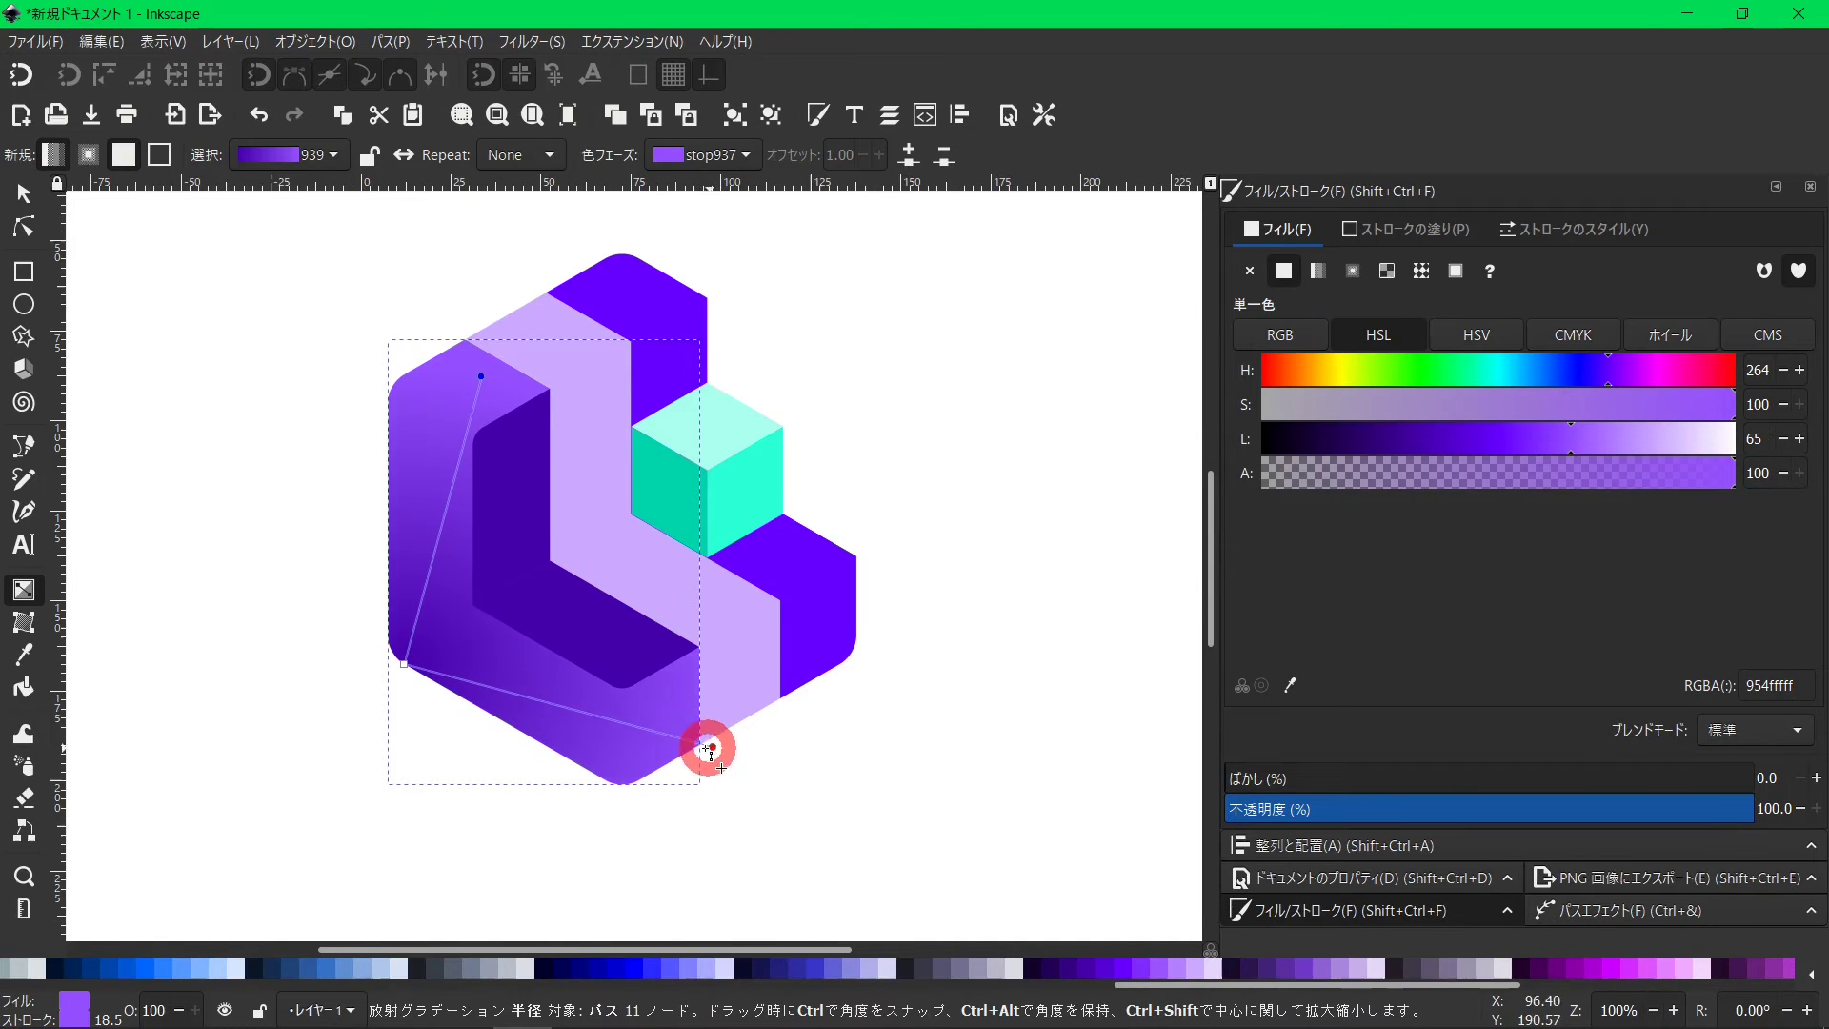
Refine the gradient handle positions and lighten the lighter stop further.
{"action": "left_click_drag", "start_coordinate": [697, 738], "coordinate": [623, 706]}
{"action": "left_click_drag", "start_coordinate": [477, 377], "coordinate": [454, 394]}
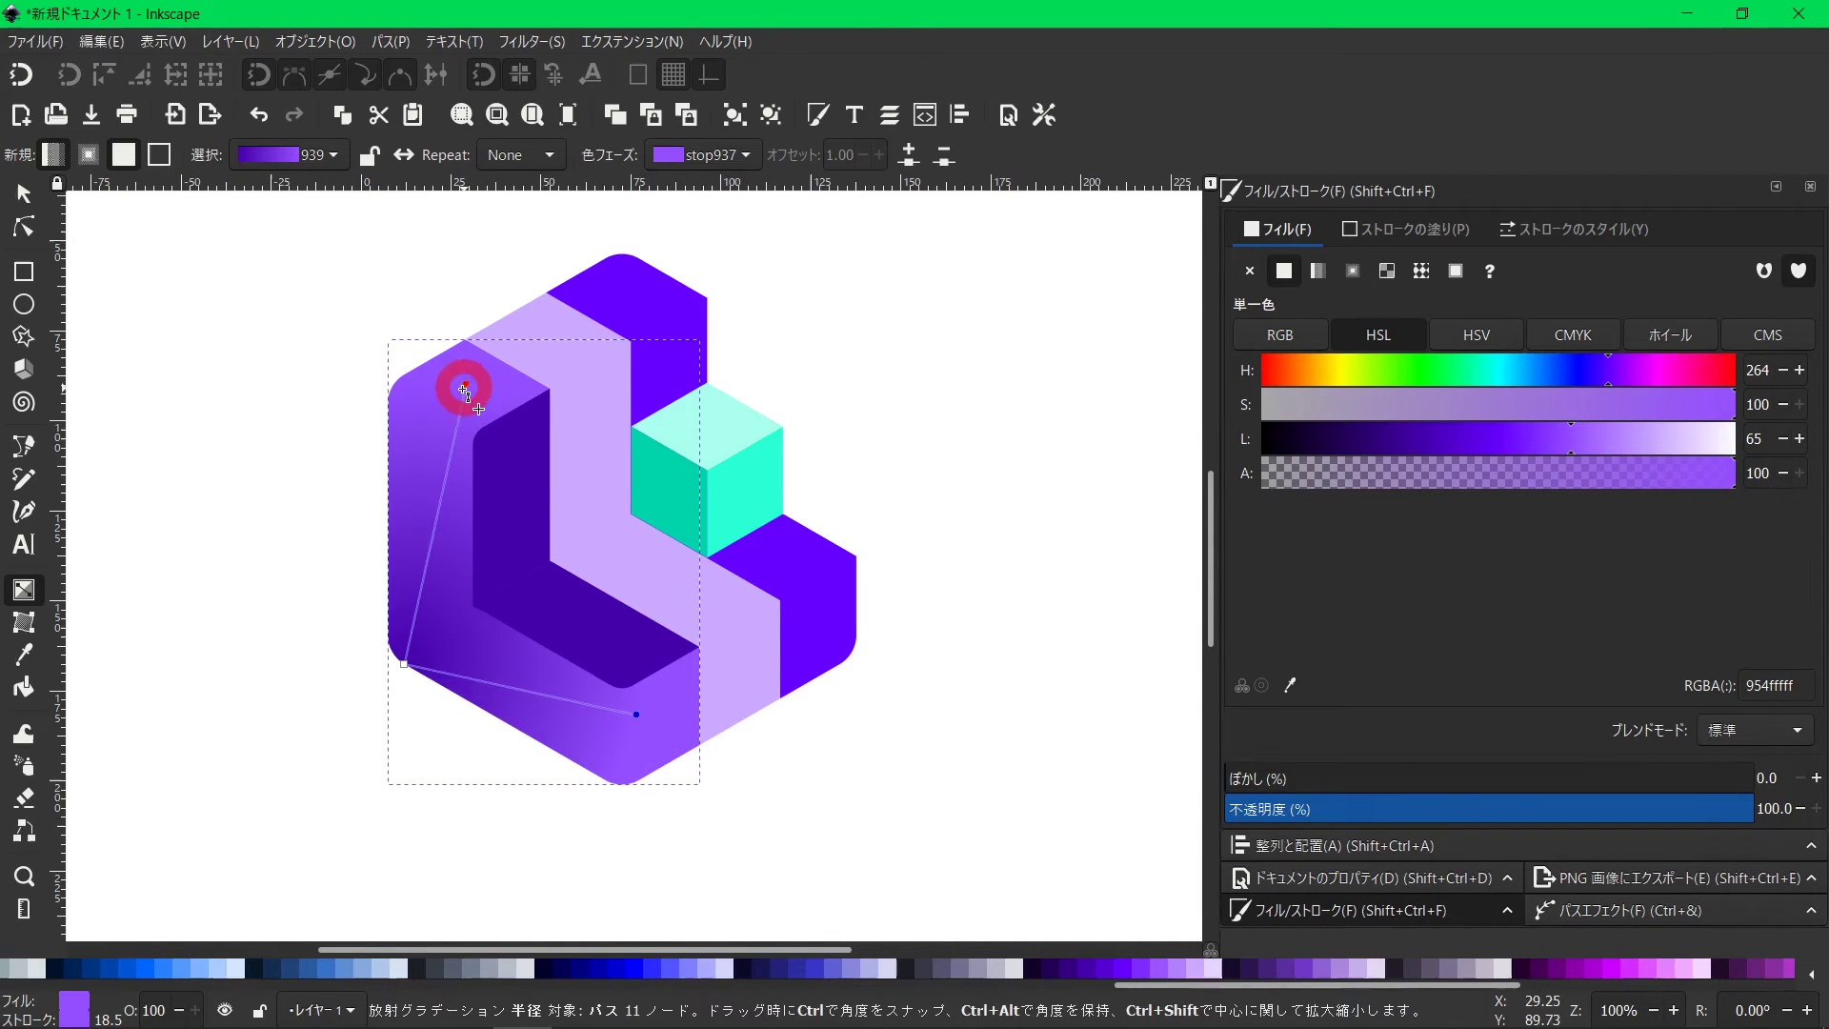
{"action": "left_click_drag", "start_coordinate": [403, 664], "coordinate": [384, 655]}
{"action": "left_click_drag", "start_coordinate": [636, 706], "coordinate": [631, 728]}
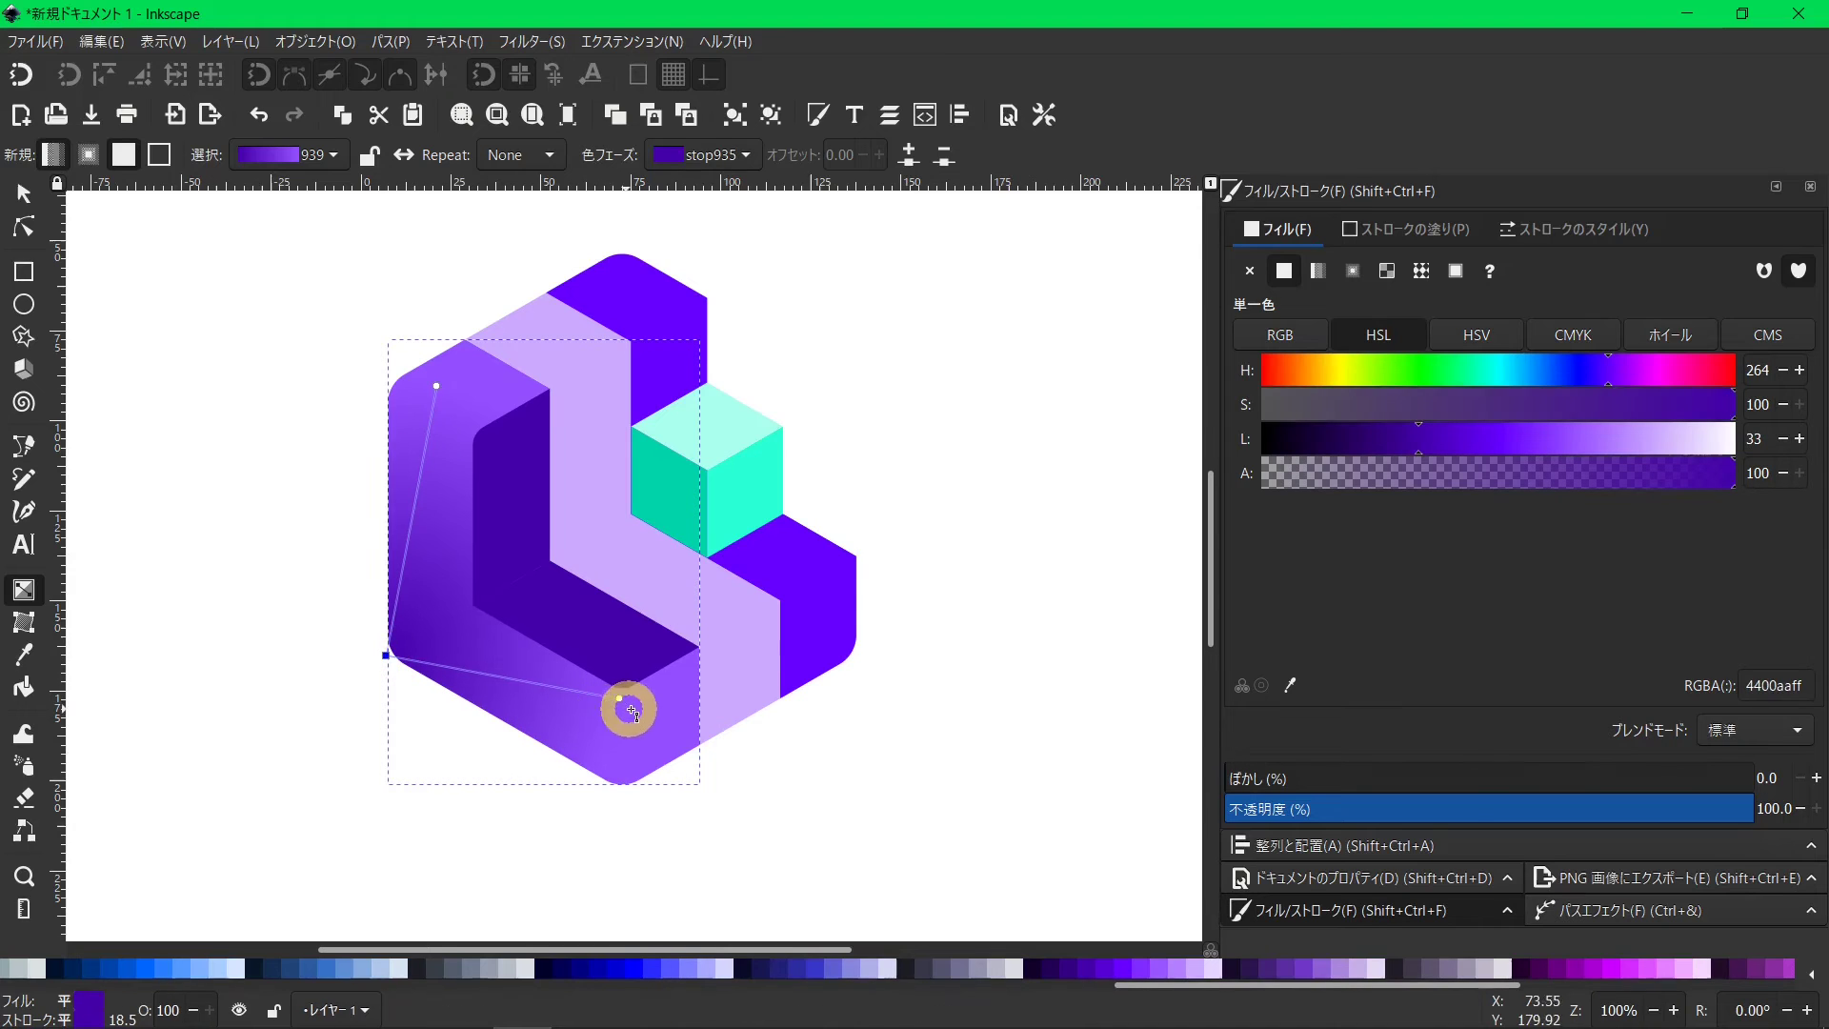
{"action": "left_click", "coordinate": [460, 391]}
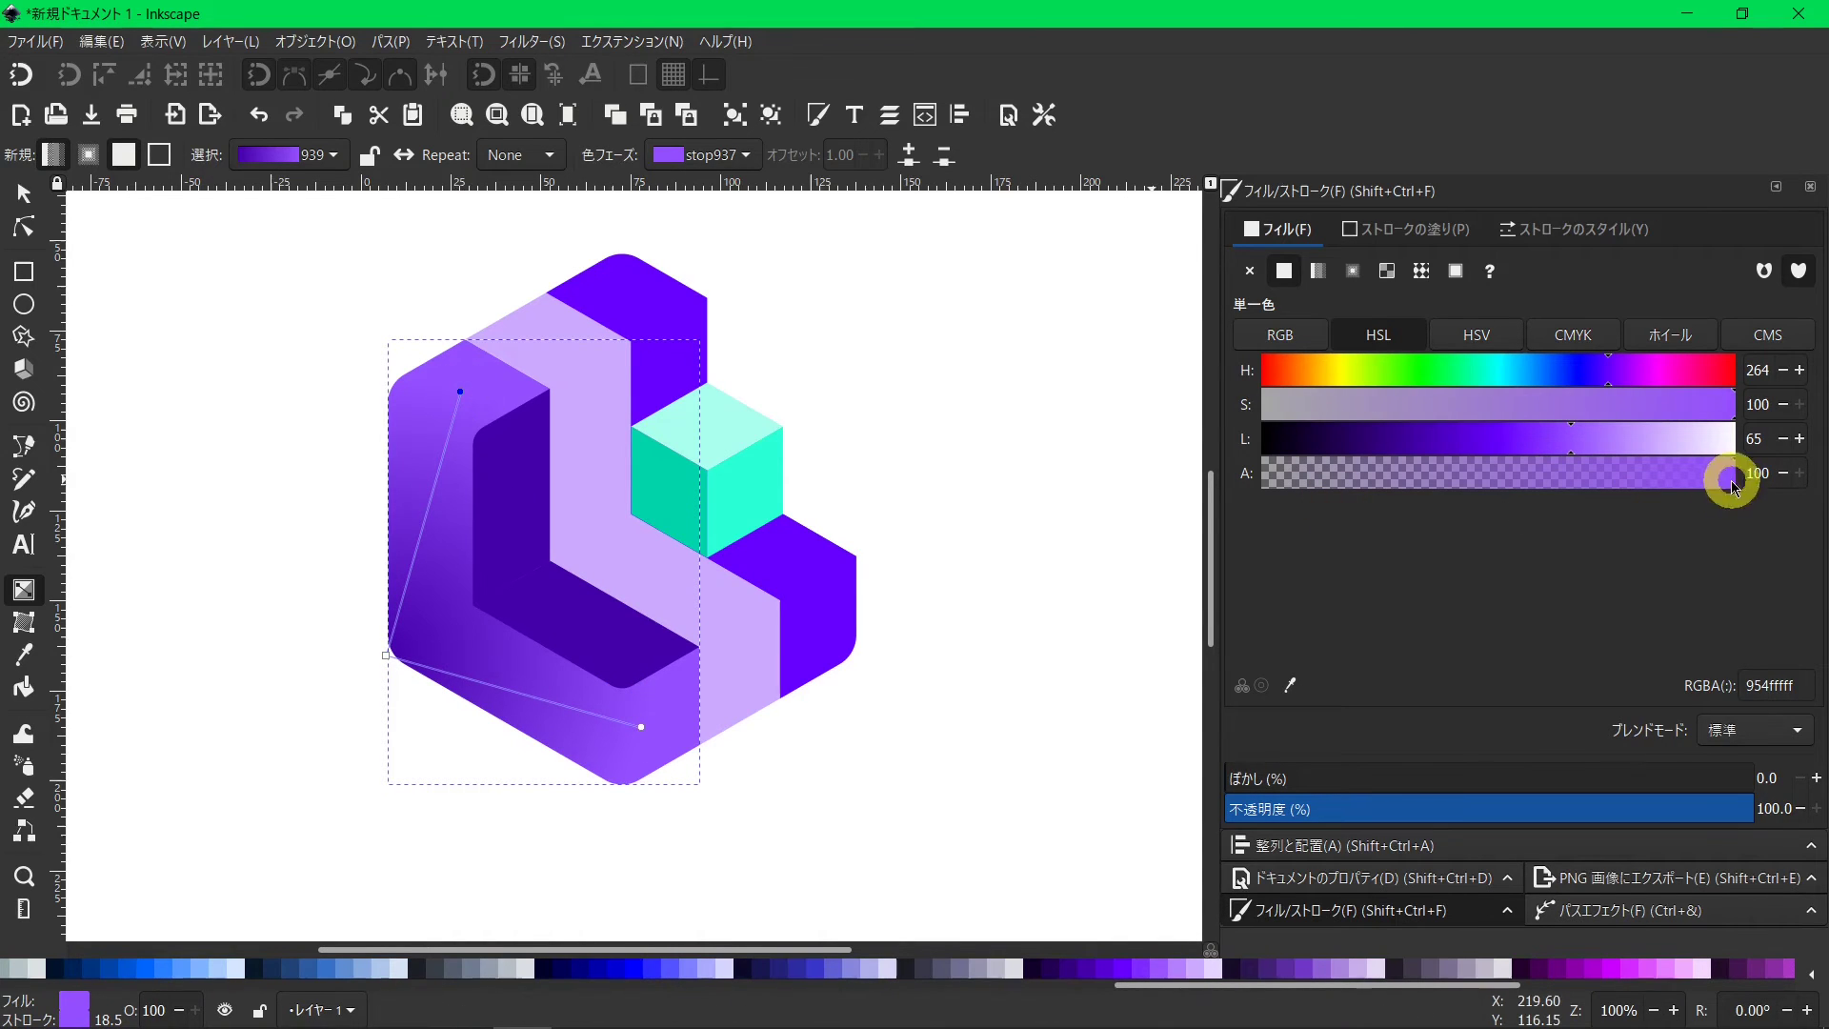
{"action": "left_click", "coordinate": [1603, 444]}
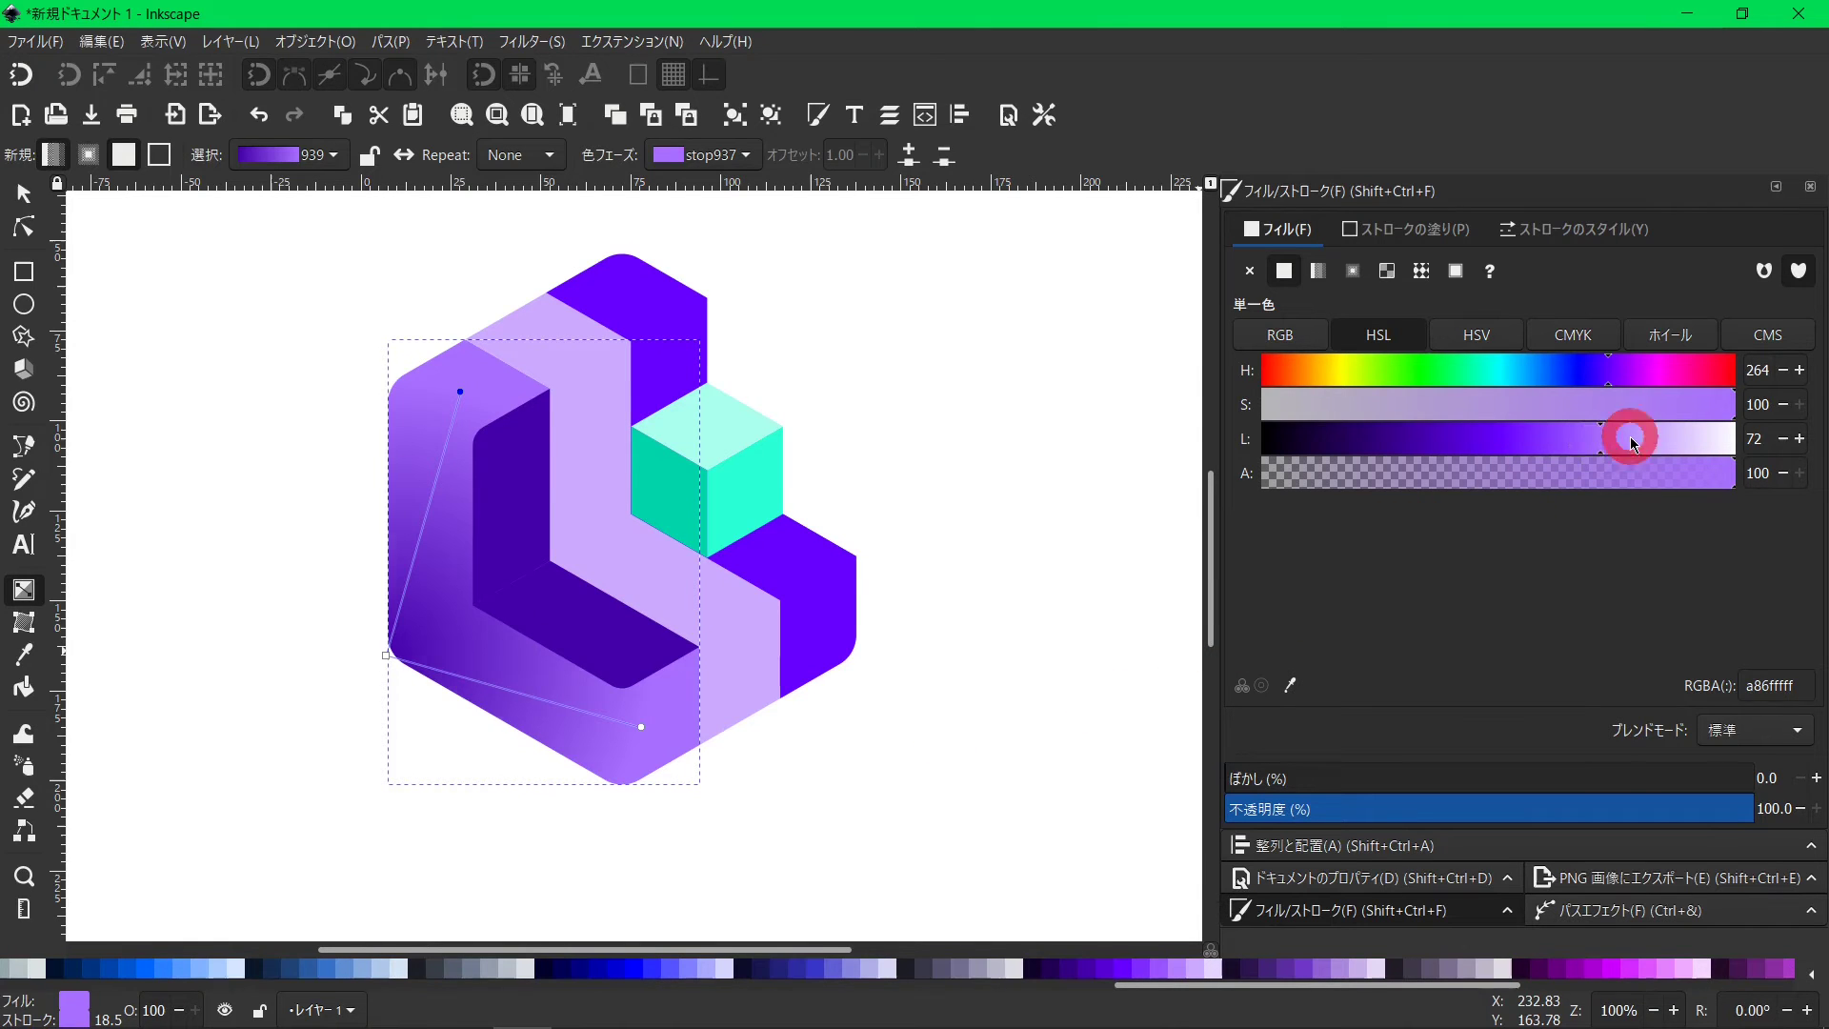
{"action": "left_click", "coordinate": [1631, 443]}
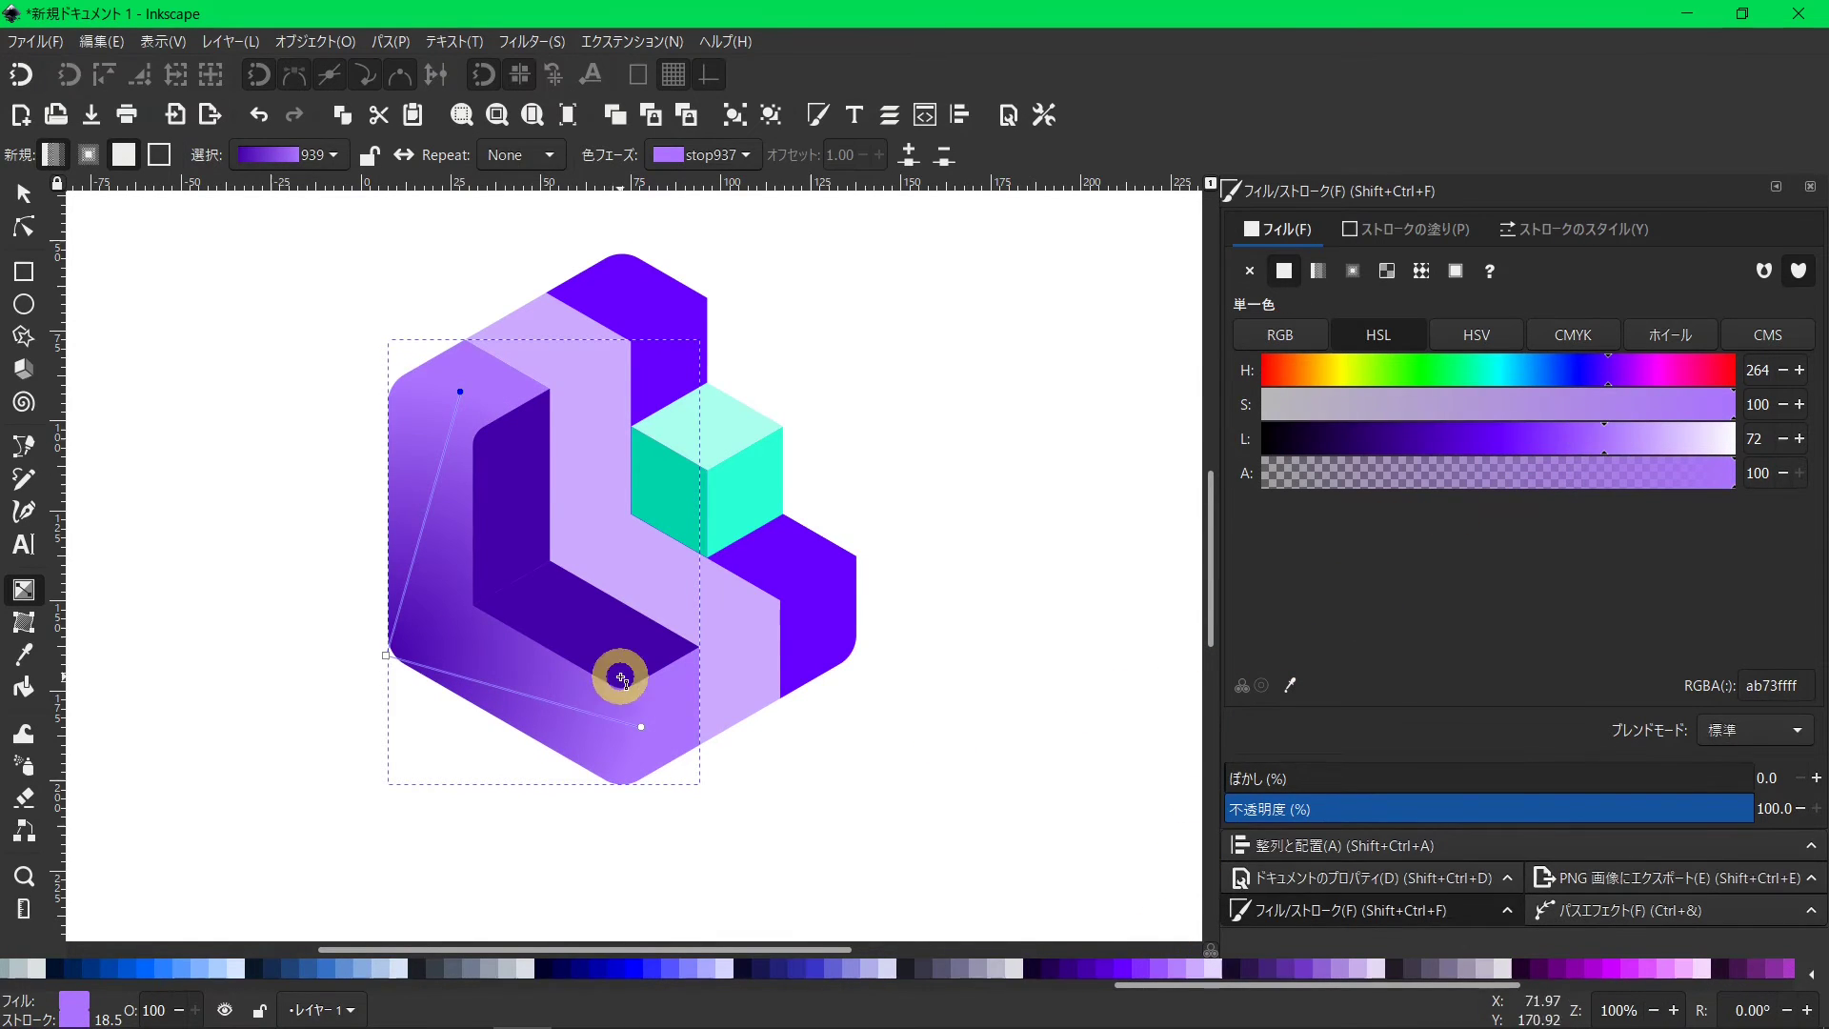
{"action": "left_click", "coordinate": [400, 643]}
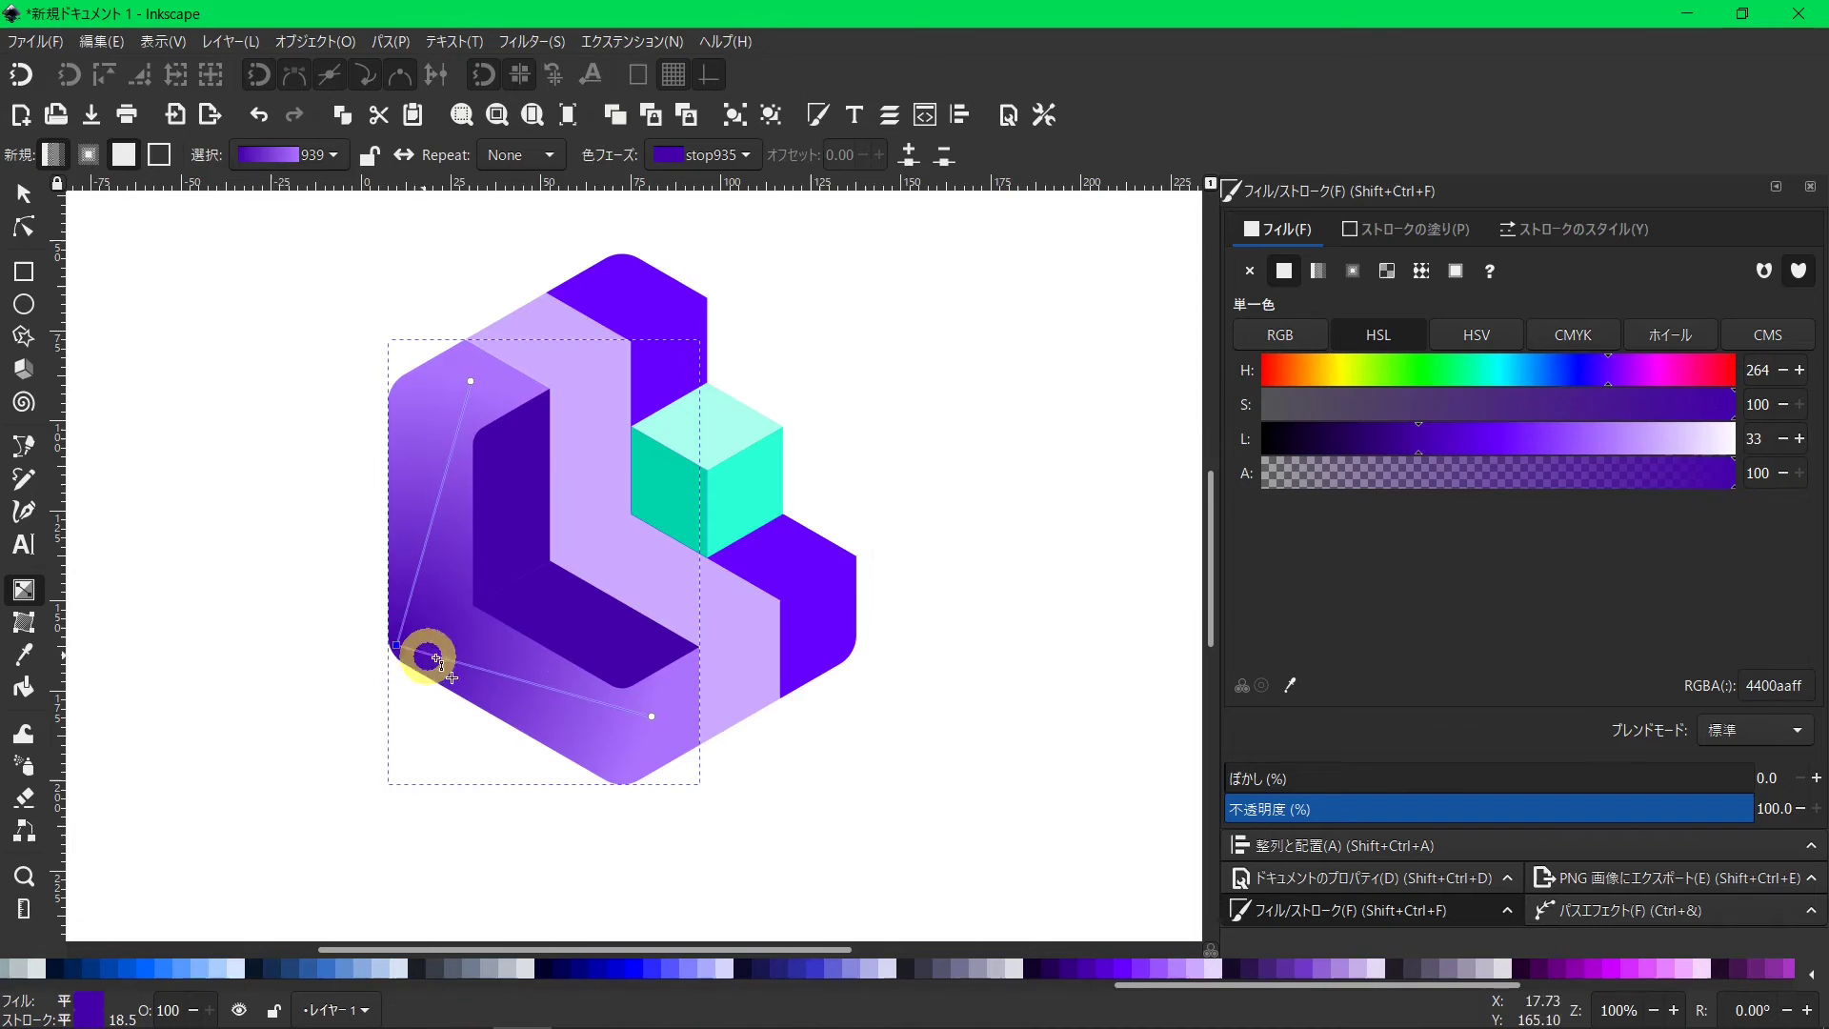
{"action": "left_click", "coordinate": [28, 196]}
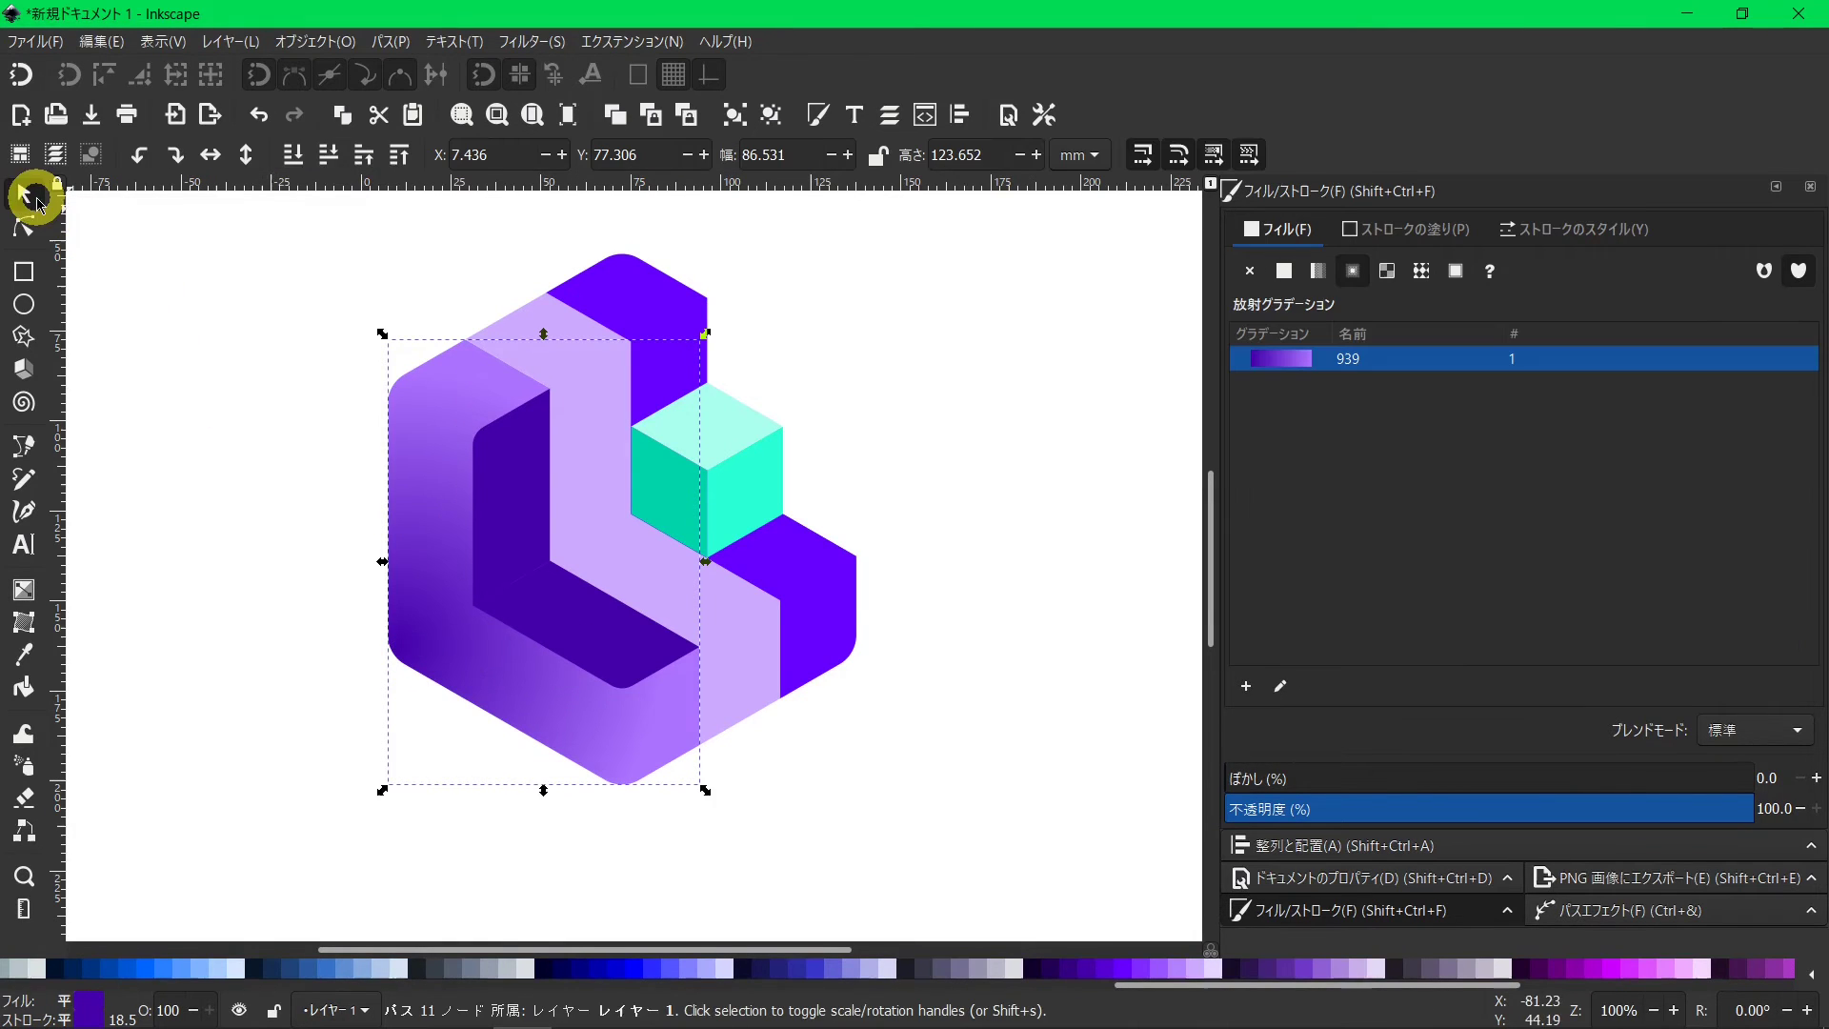
Give the dark inner wall a linear gradient running up from its bottom to a lighter, transparent top.
{"action": "left_click", "coordinate": [511, 493]}
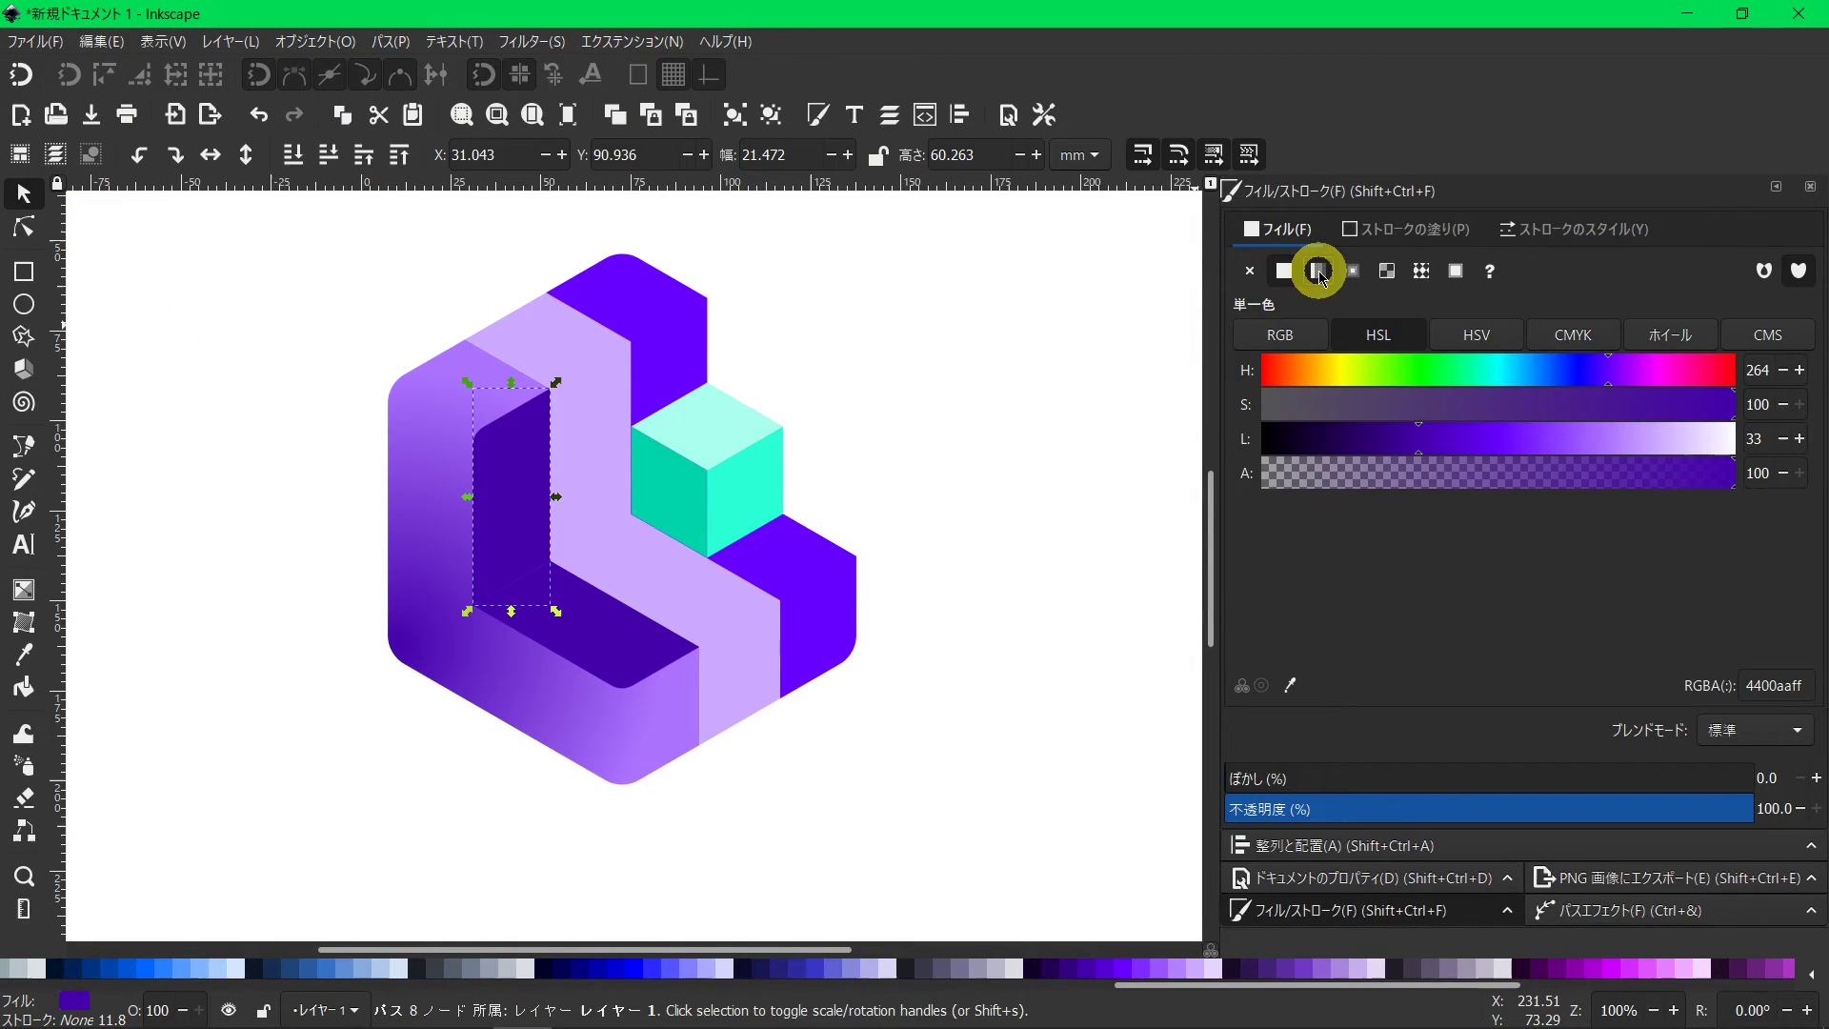
{"action": "left_click", "coordinate": [1318, 272]}
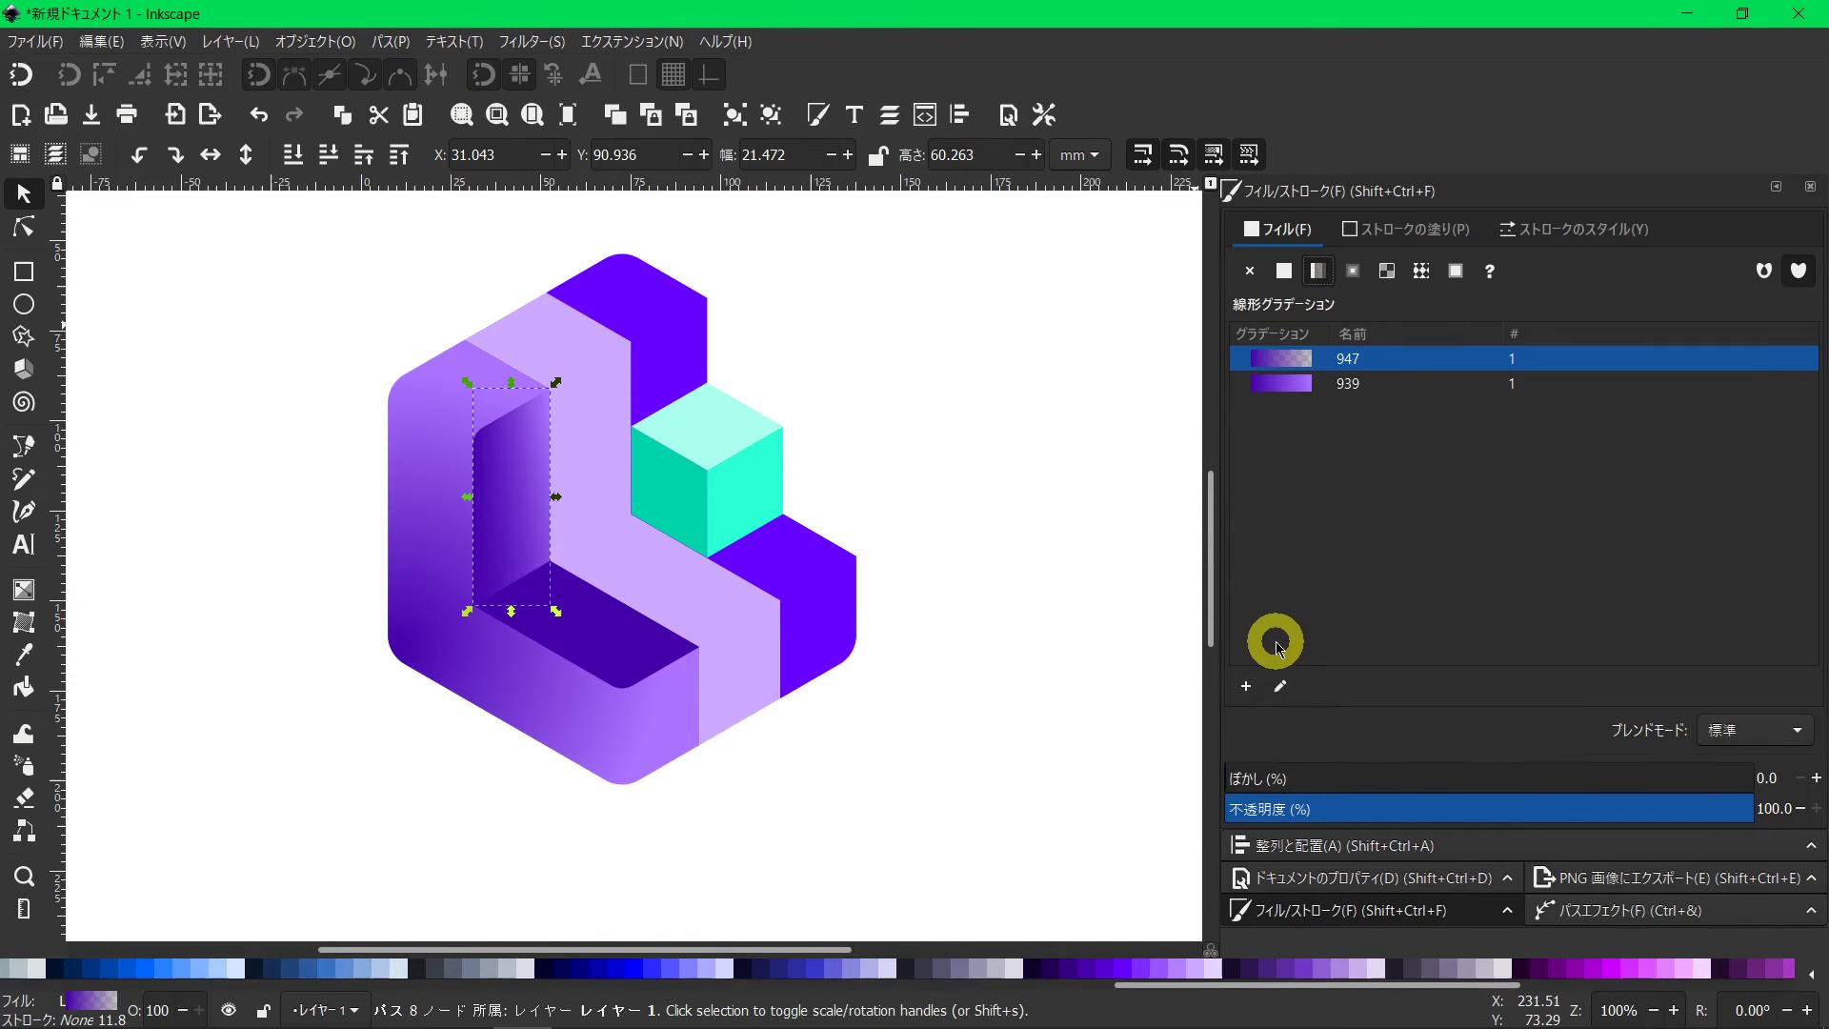
{"action": "left_click", "coordinate": [1279, 684]}
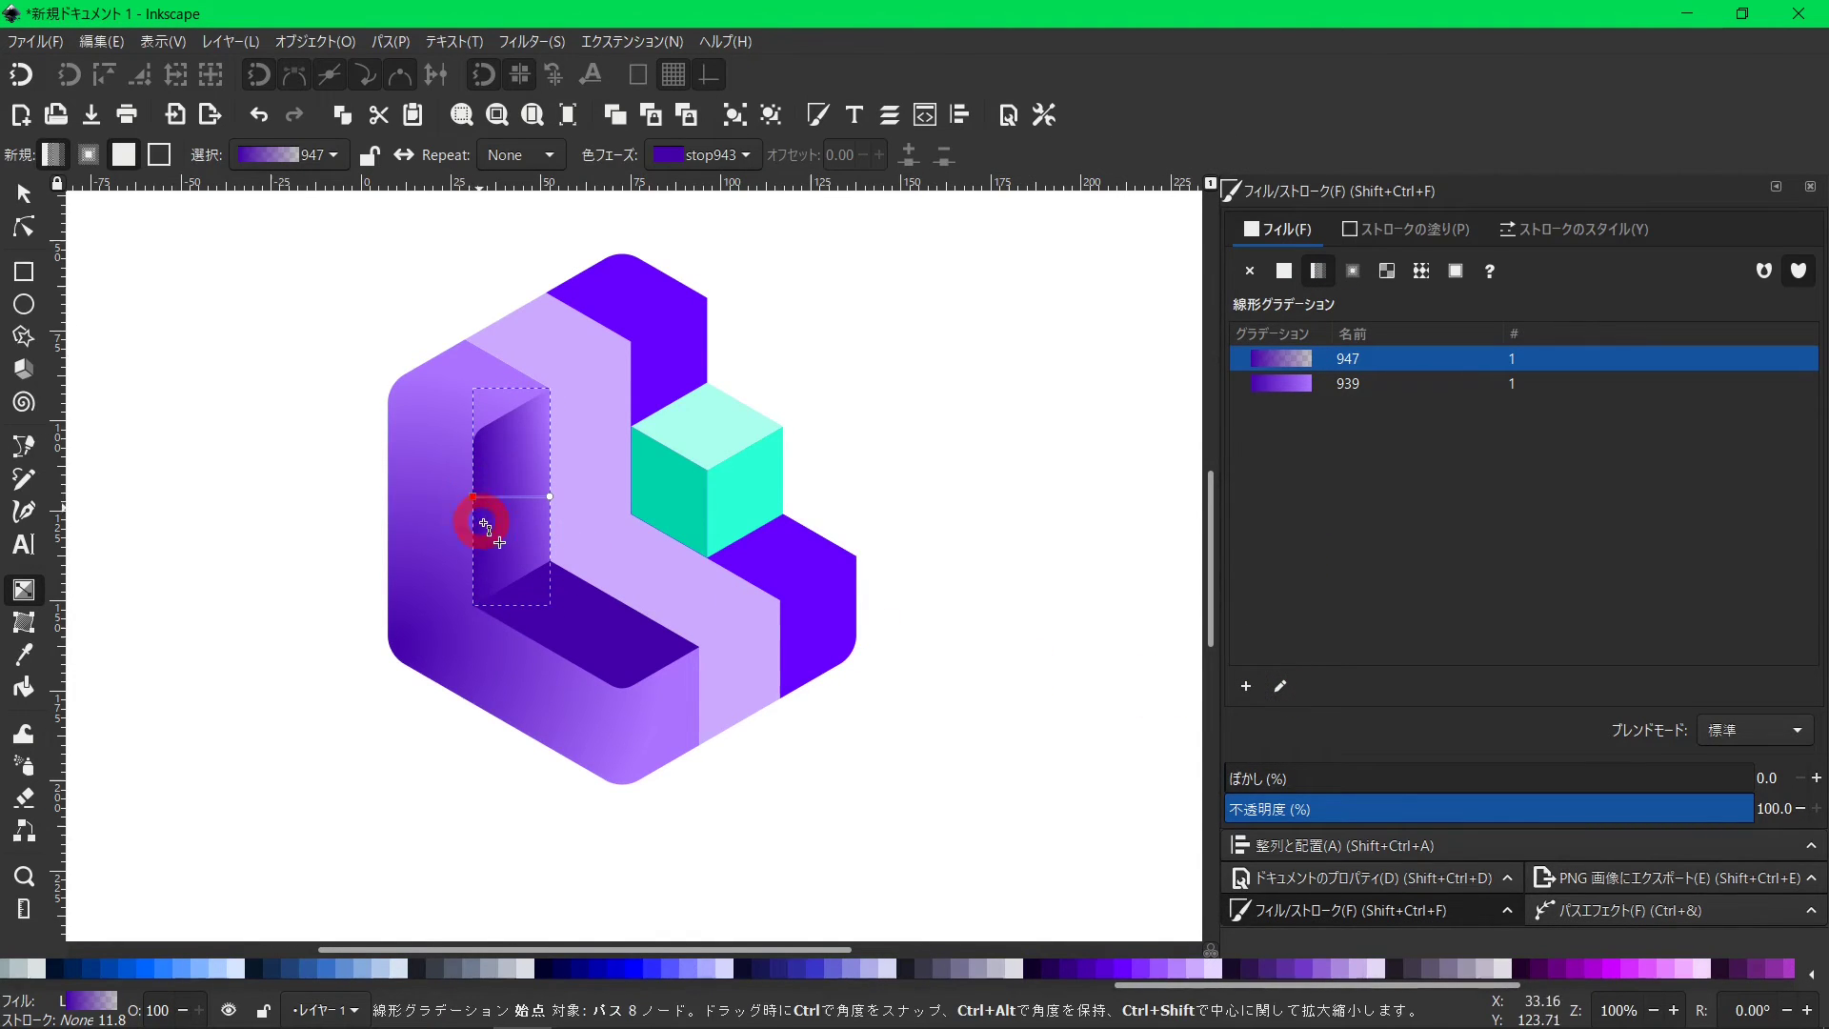
{"action": "left_click_drag", "start_coordinate": [485, 523], "coordinate": [498, 565]}
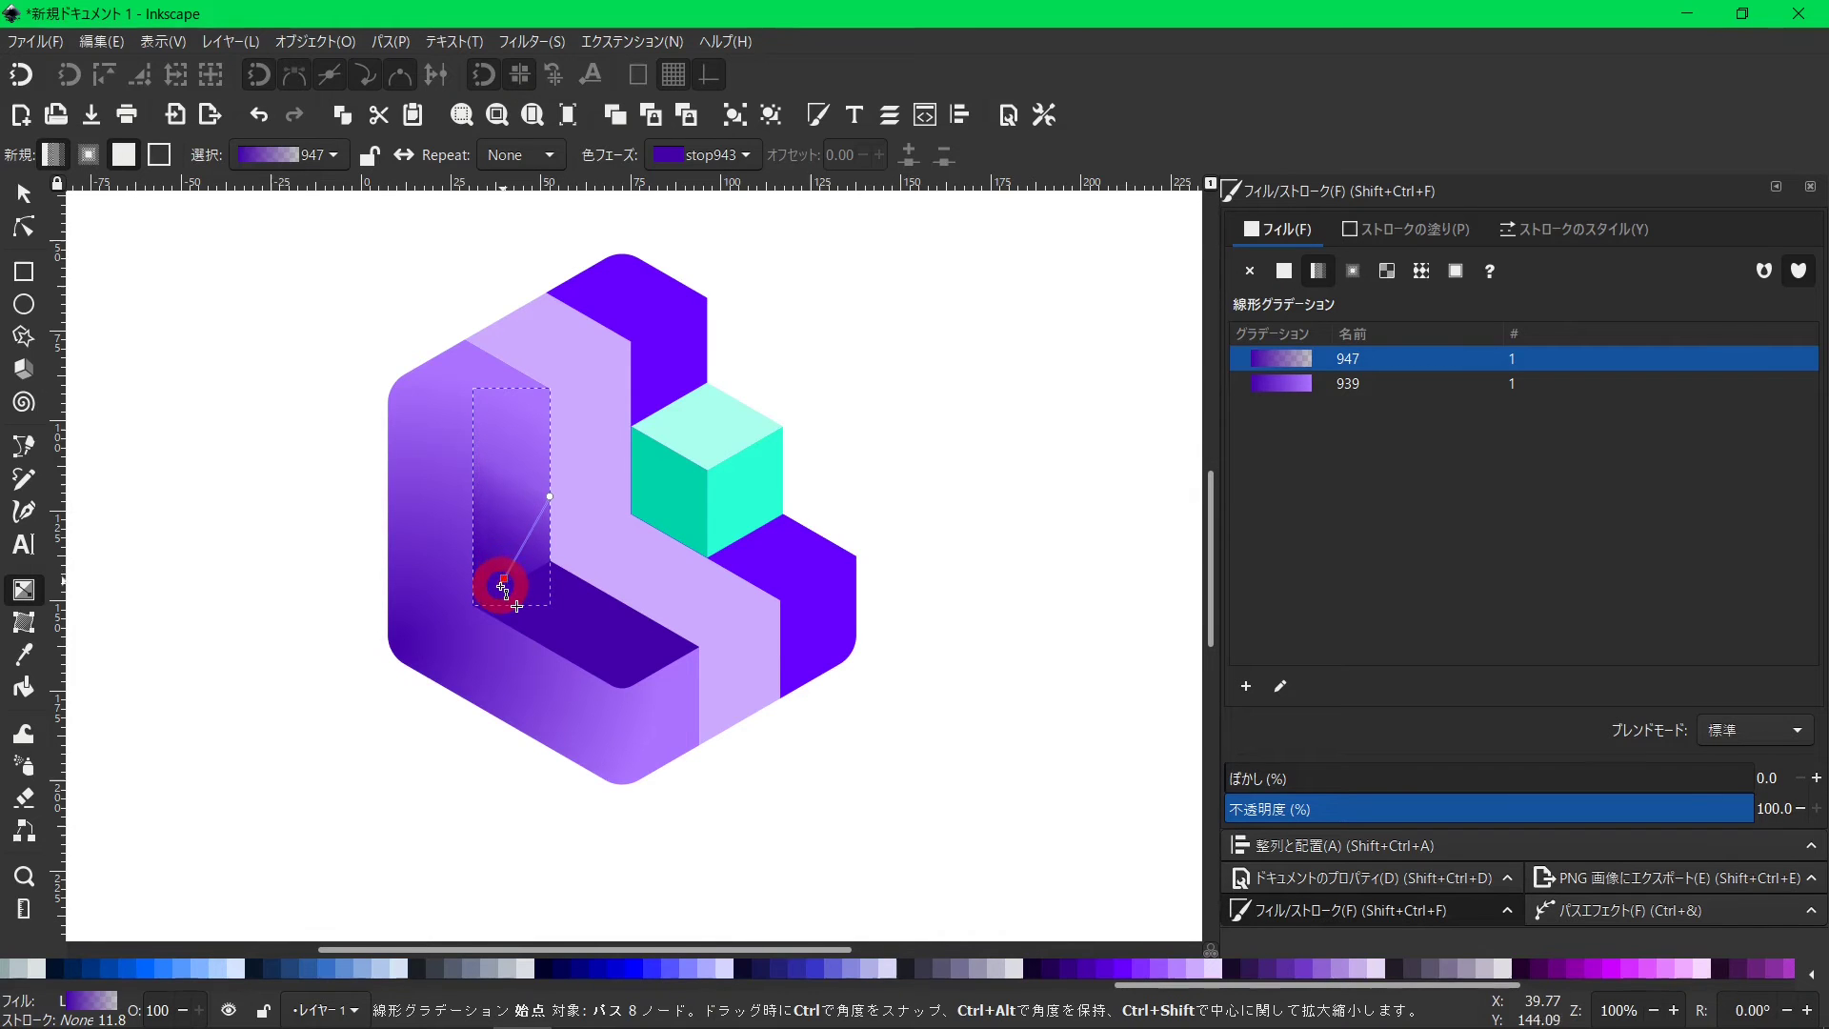
{"action": "left_click_drag", "start_coordinate": [550, 496], "coordinate": [522, 430]}
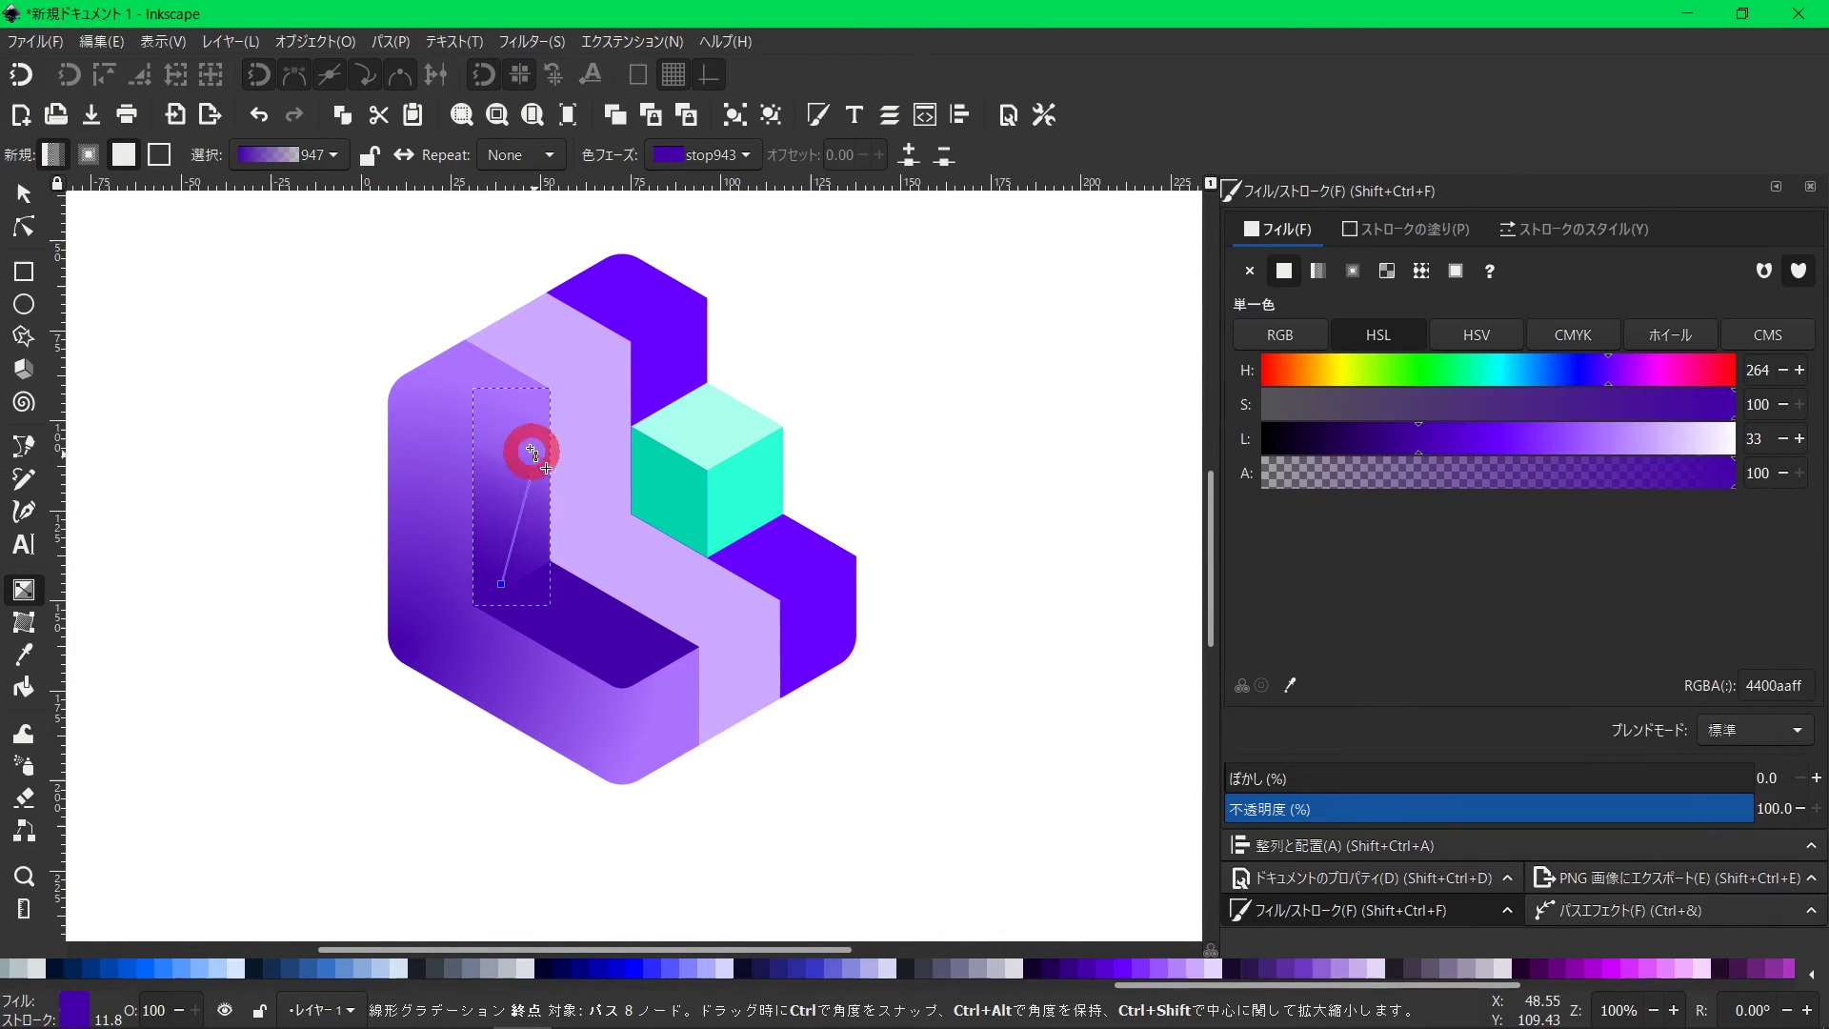
{"action": "left_click", "coordinate": [530, 408]}
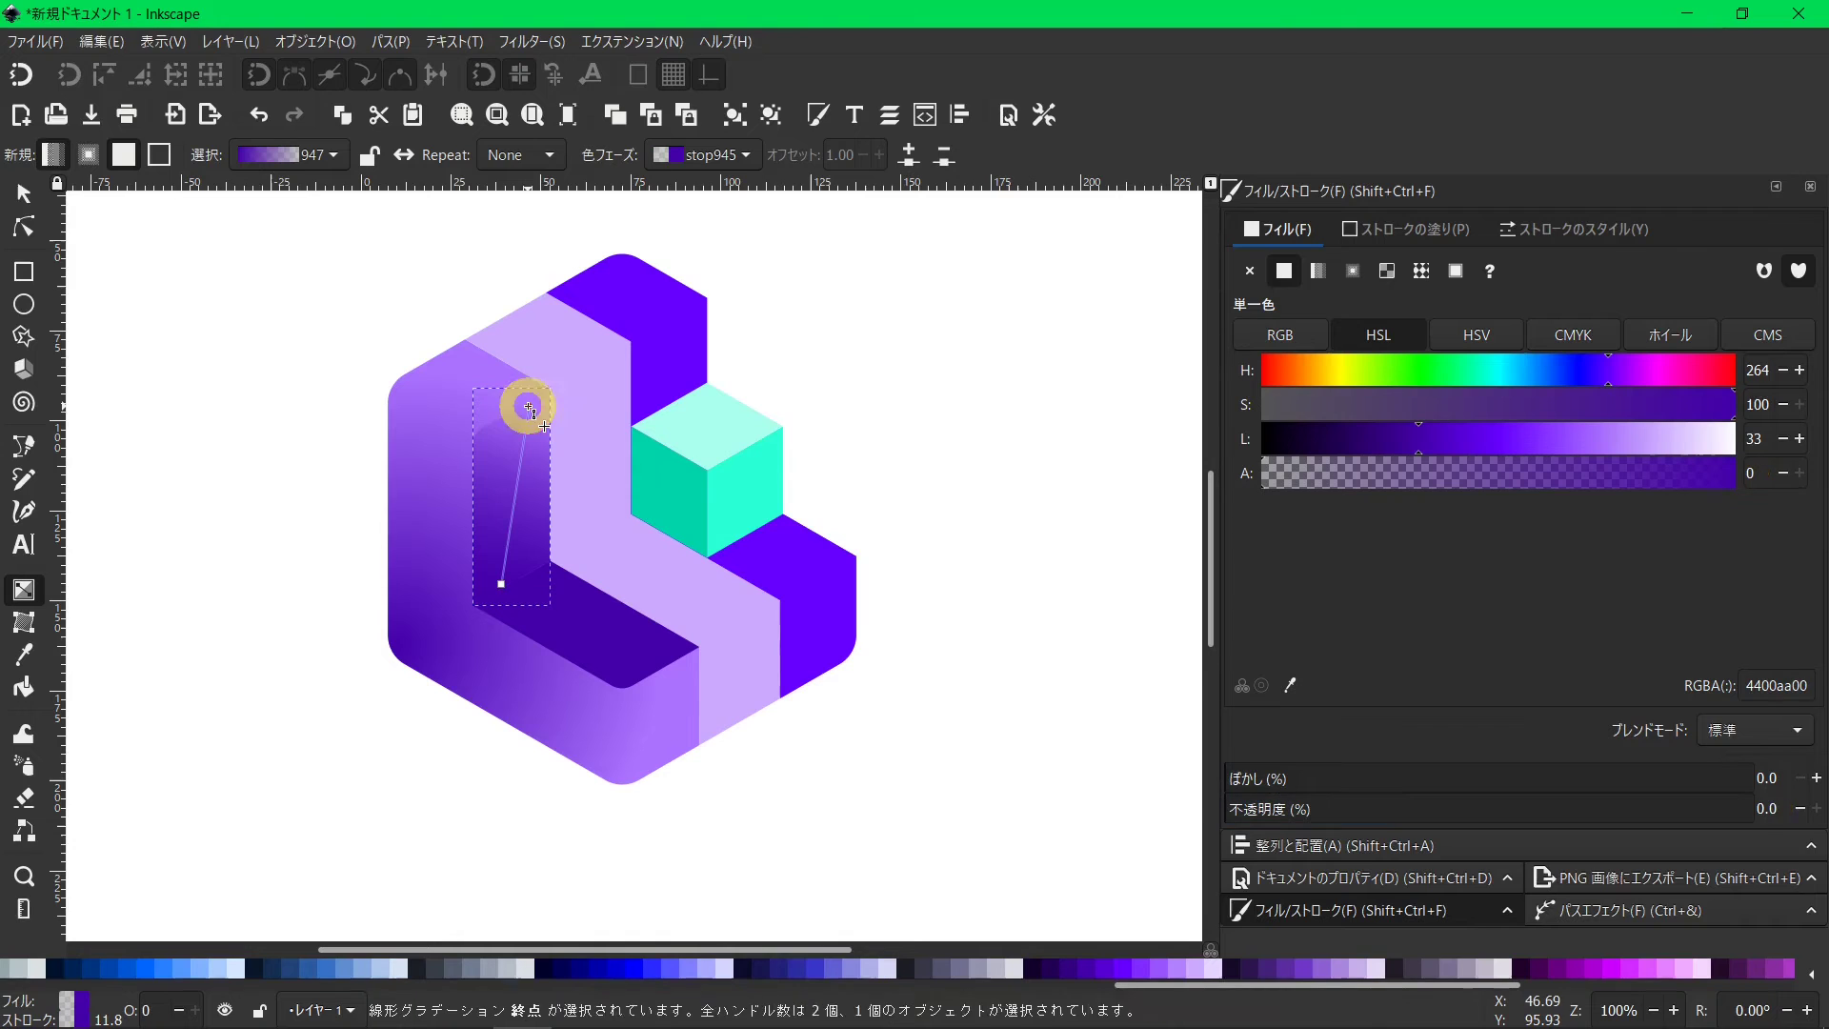
{"action": "left_click_drag", "start_coordinate": [544, 411], "coordinate": [548, 412]}
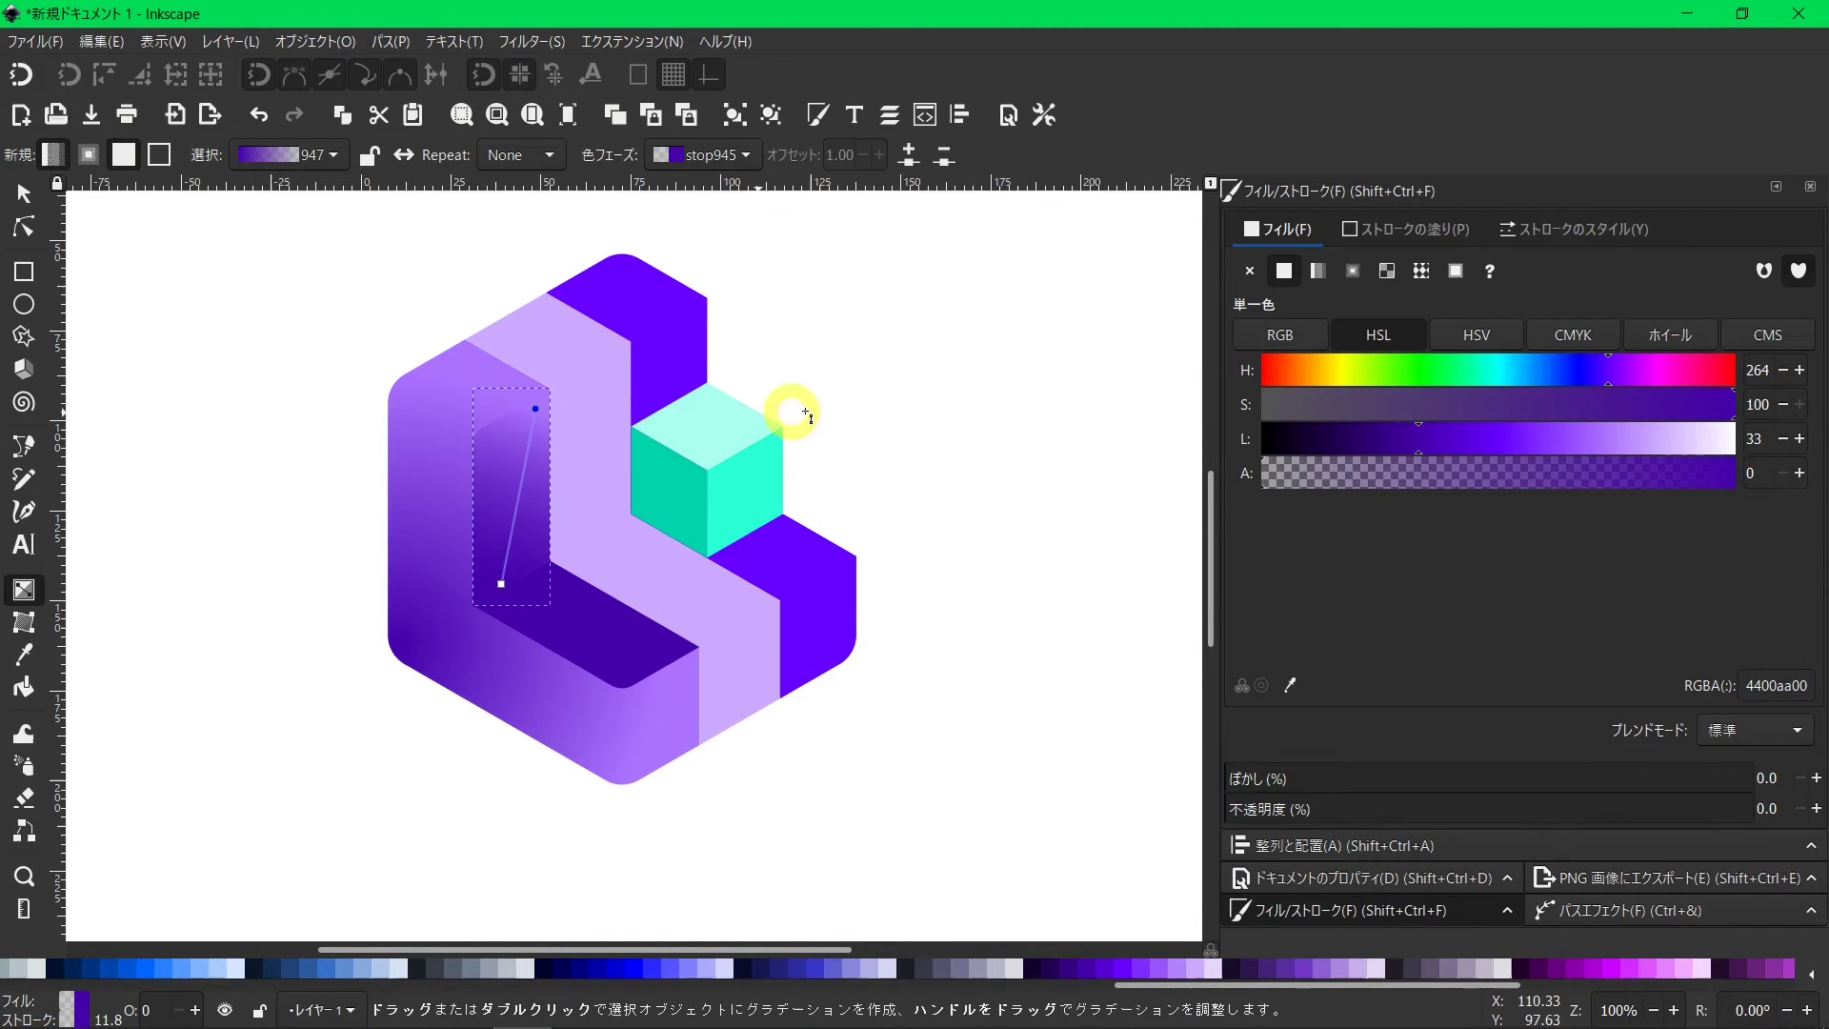
{"action": "left_click_drag", "start_coordinate": [1397, 429], "coordinate": [1484, 438]}
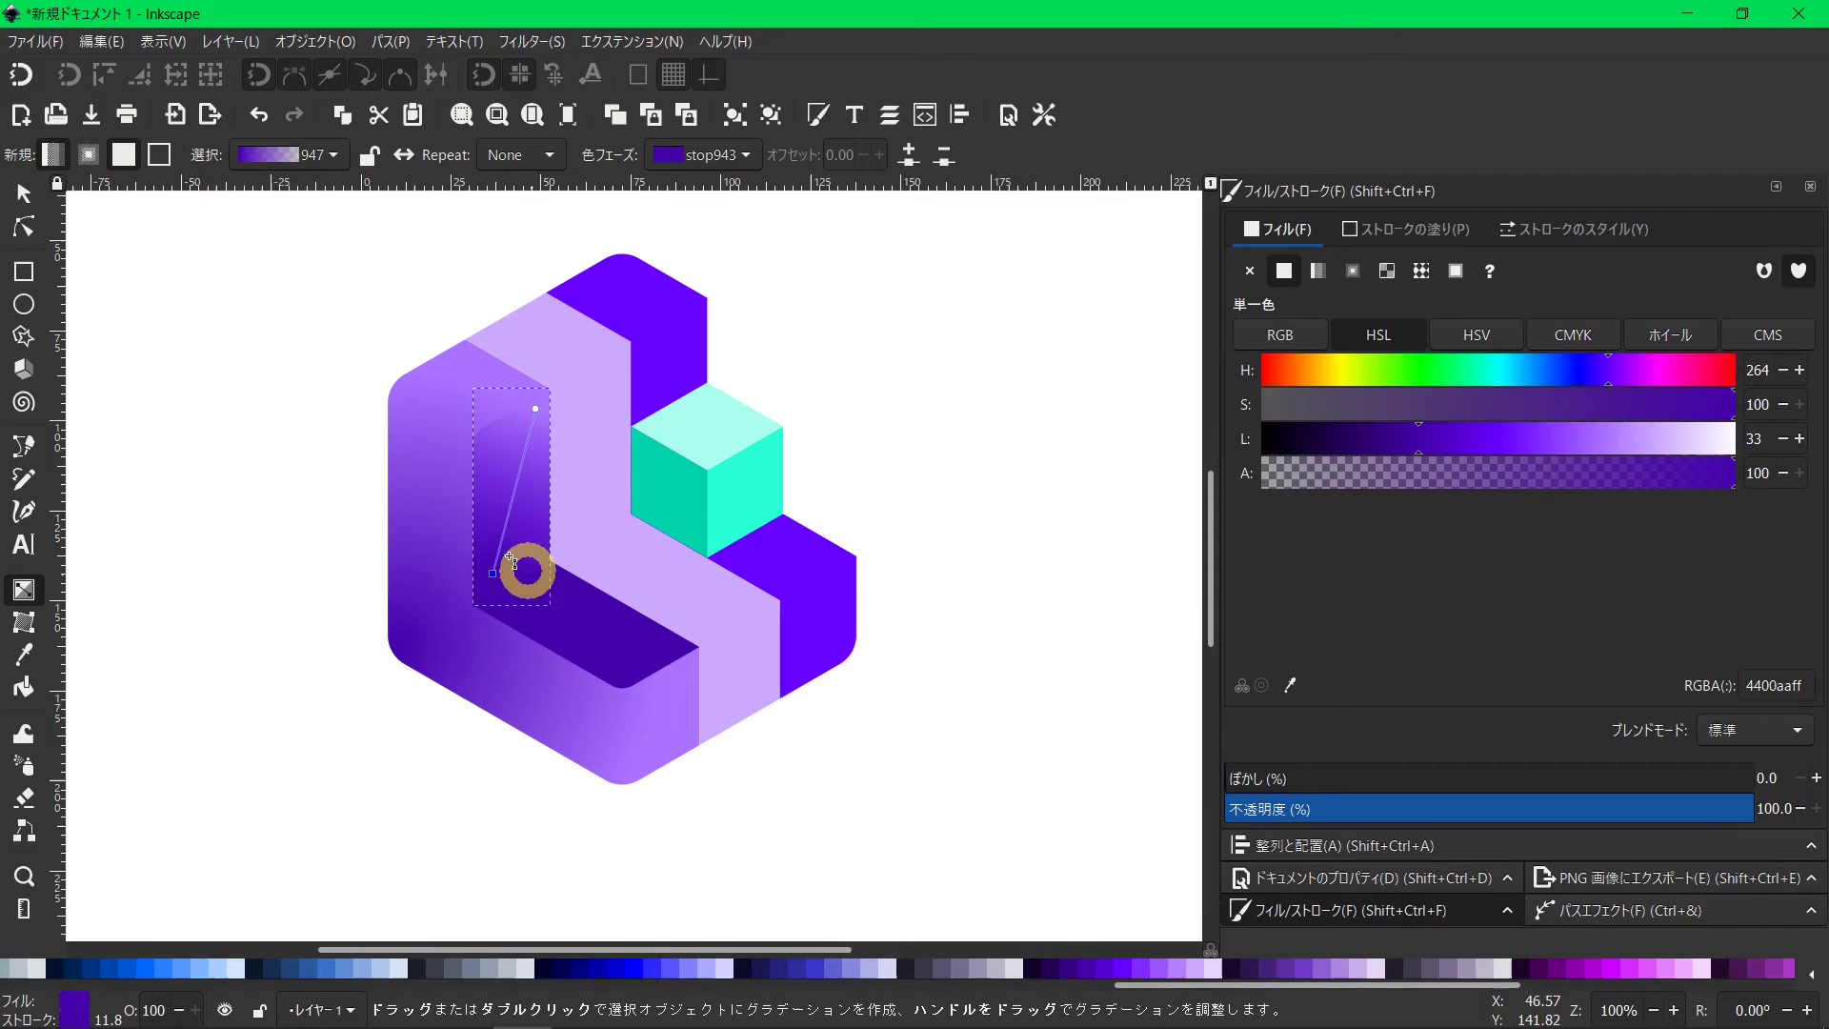
Give the dark inner floor a linear gradient from its inner corner toward the front edge.
{"action": "left_click", "coordinate": [24, 193]}
{"action": "left_click", "coordinate": [606, 648]}
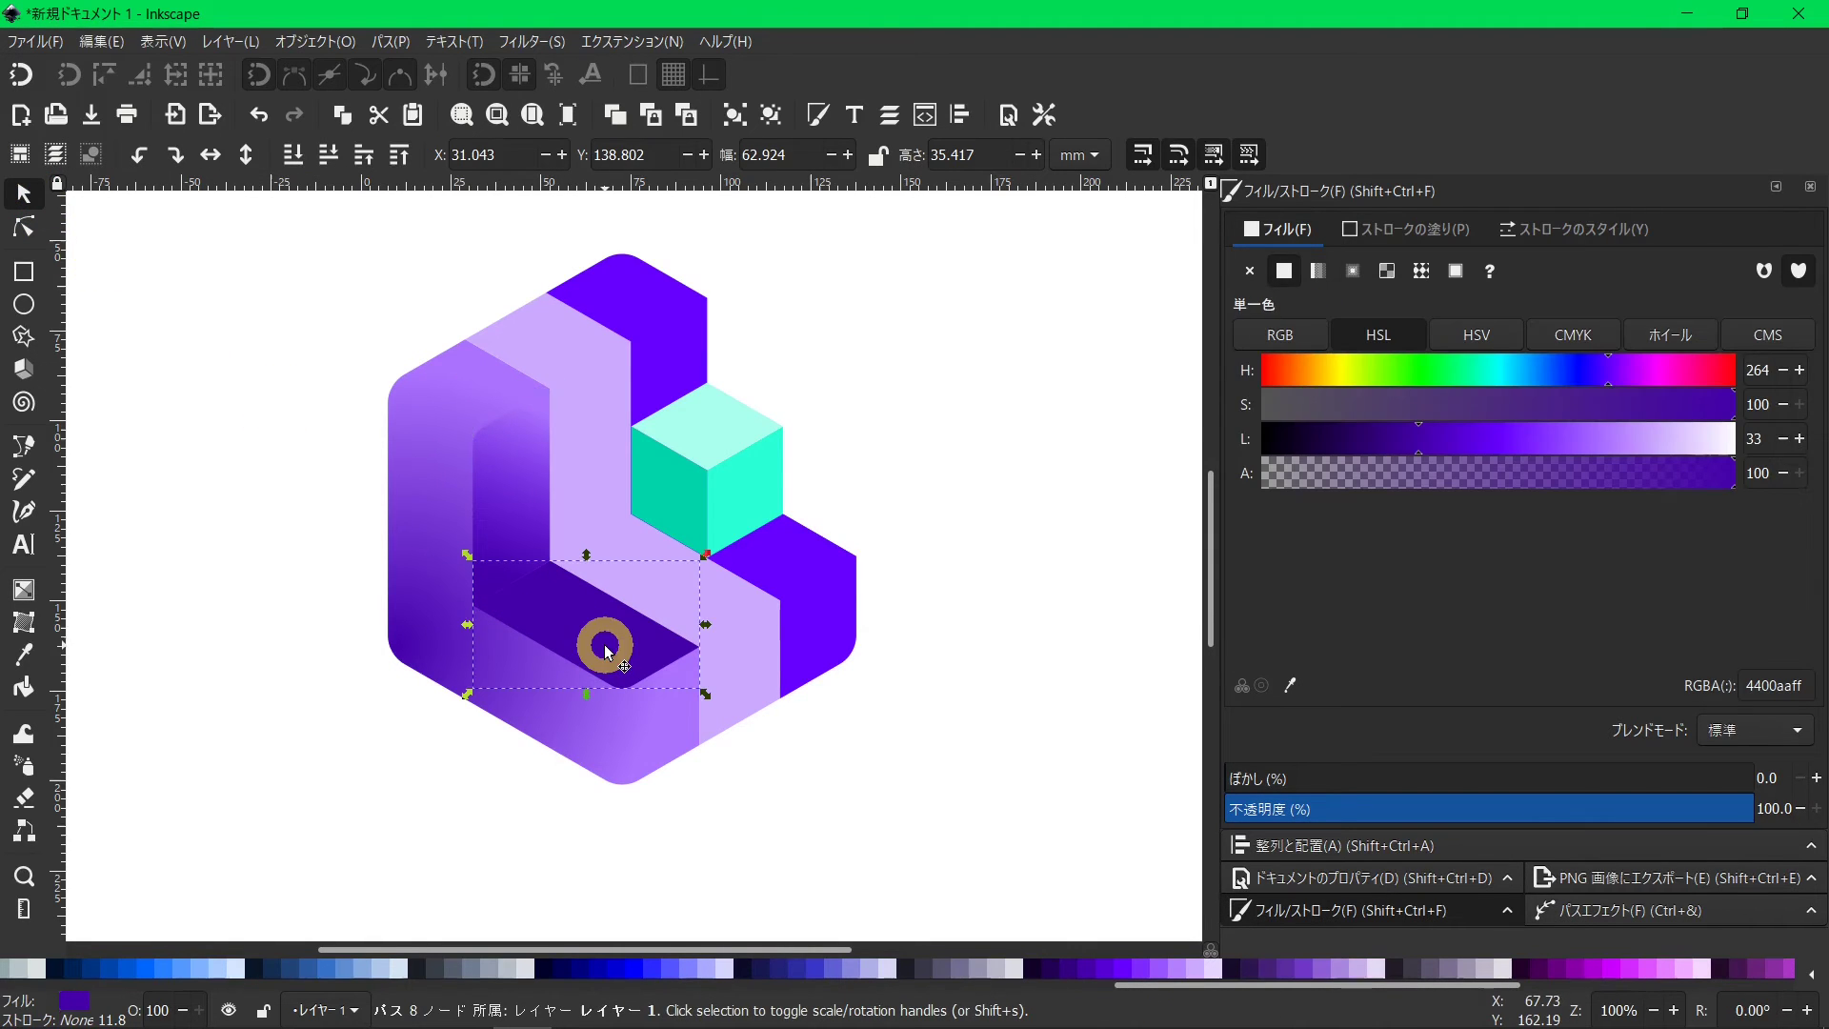
{"action": "left_click", "coordinate": [1317, 271]}
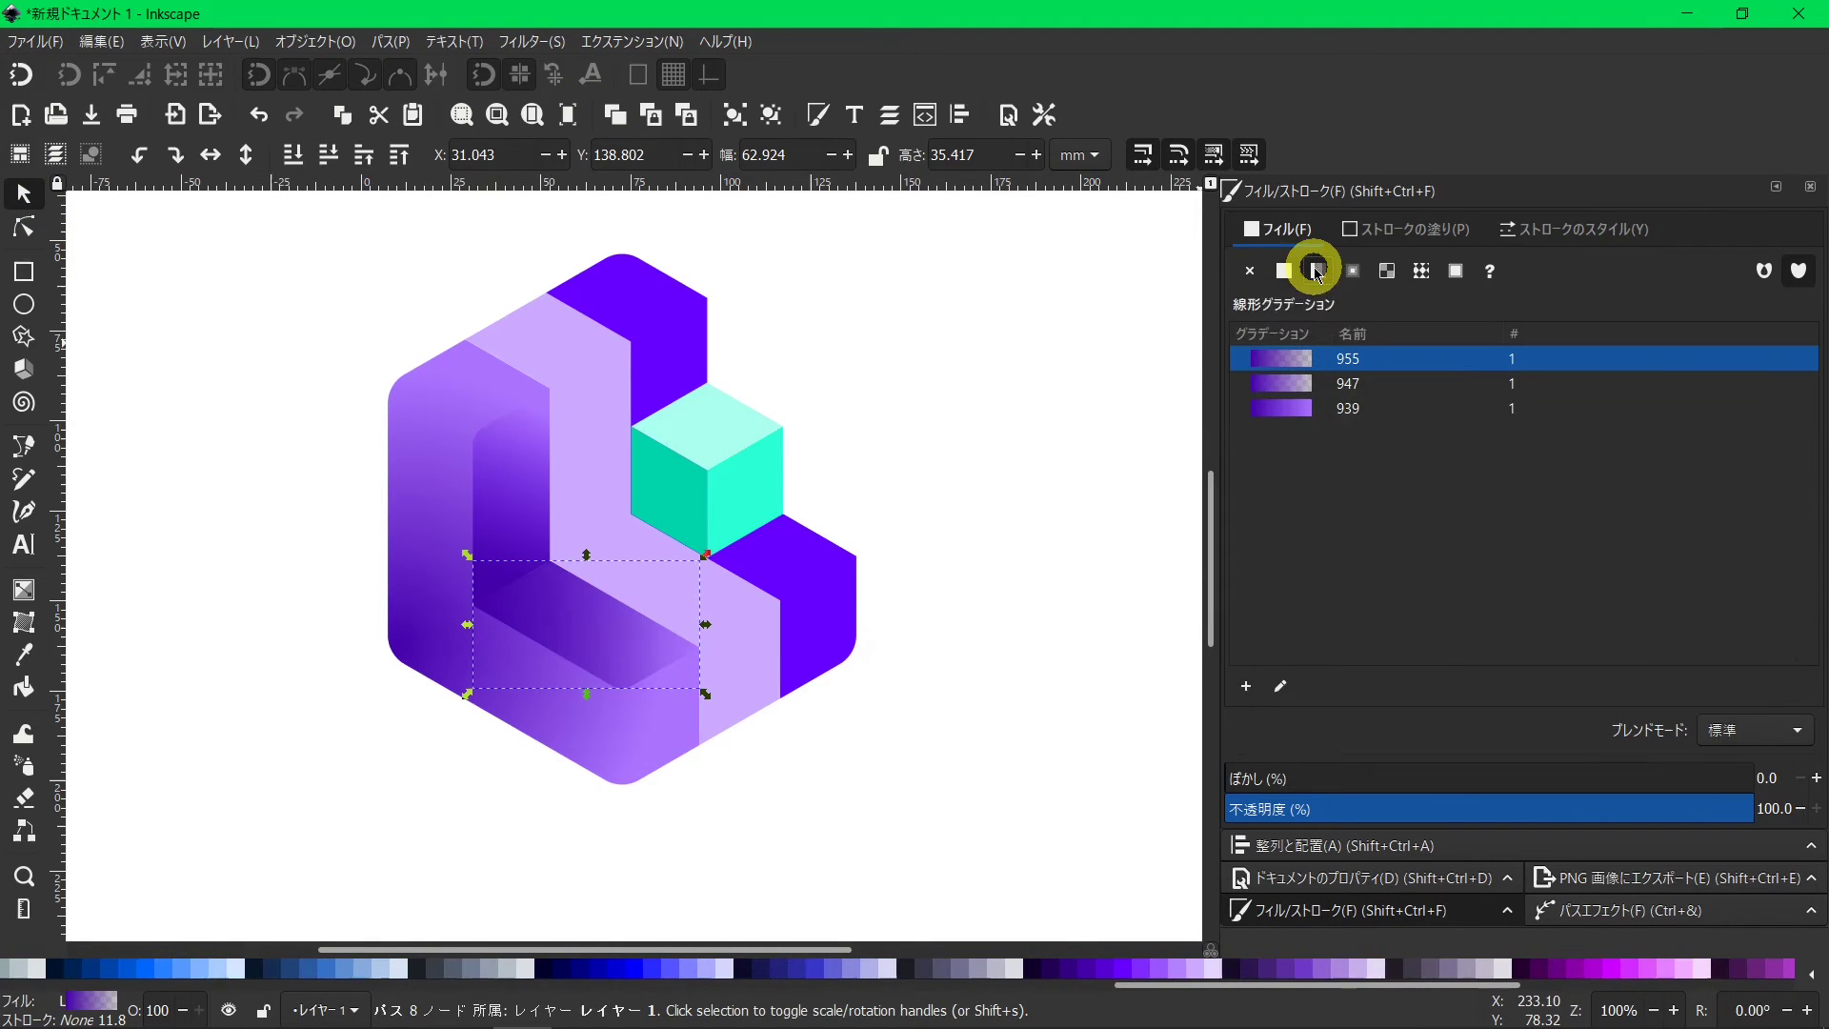
{"action": "left_click", "coordinate": [1279, 686]}
{"action": "left_click_drag", "start_coordinate": [472, 624], "coordinate": [563, 562]}
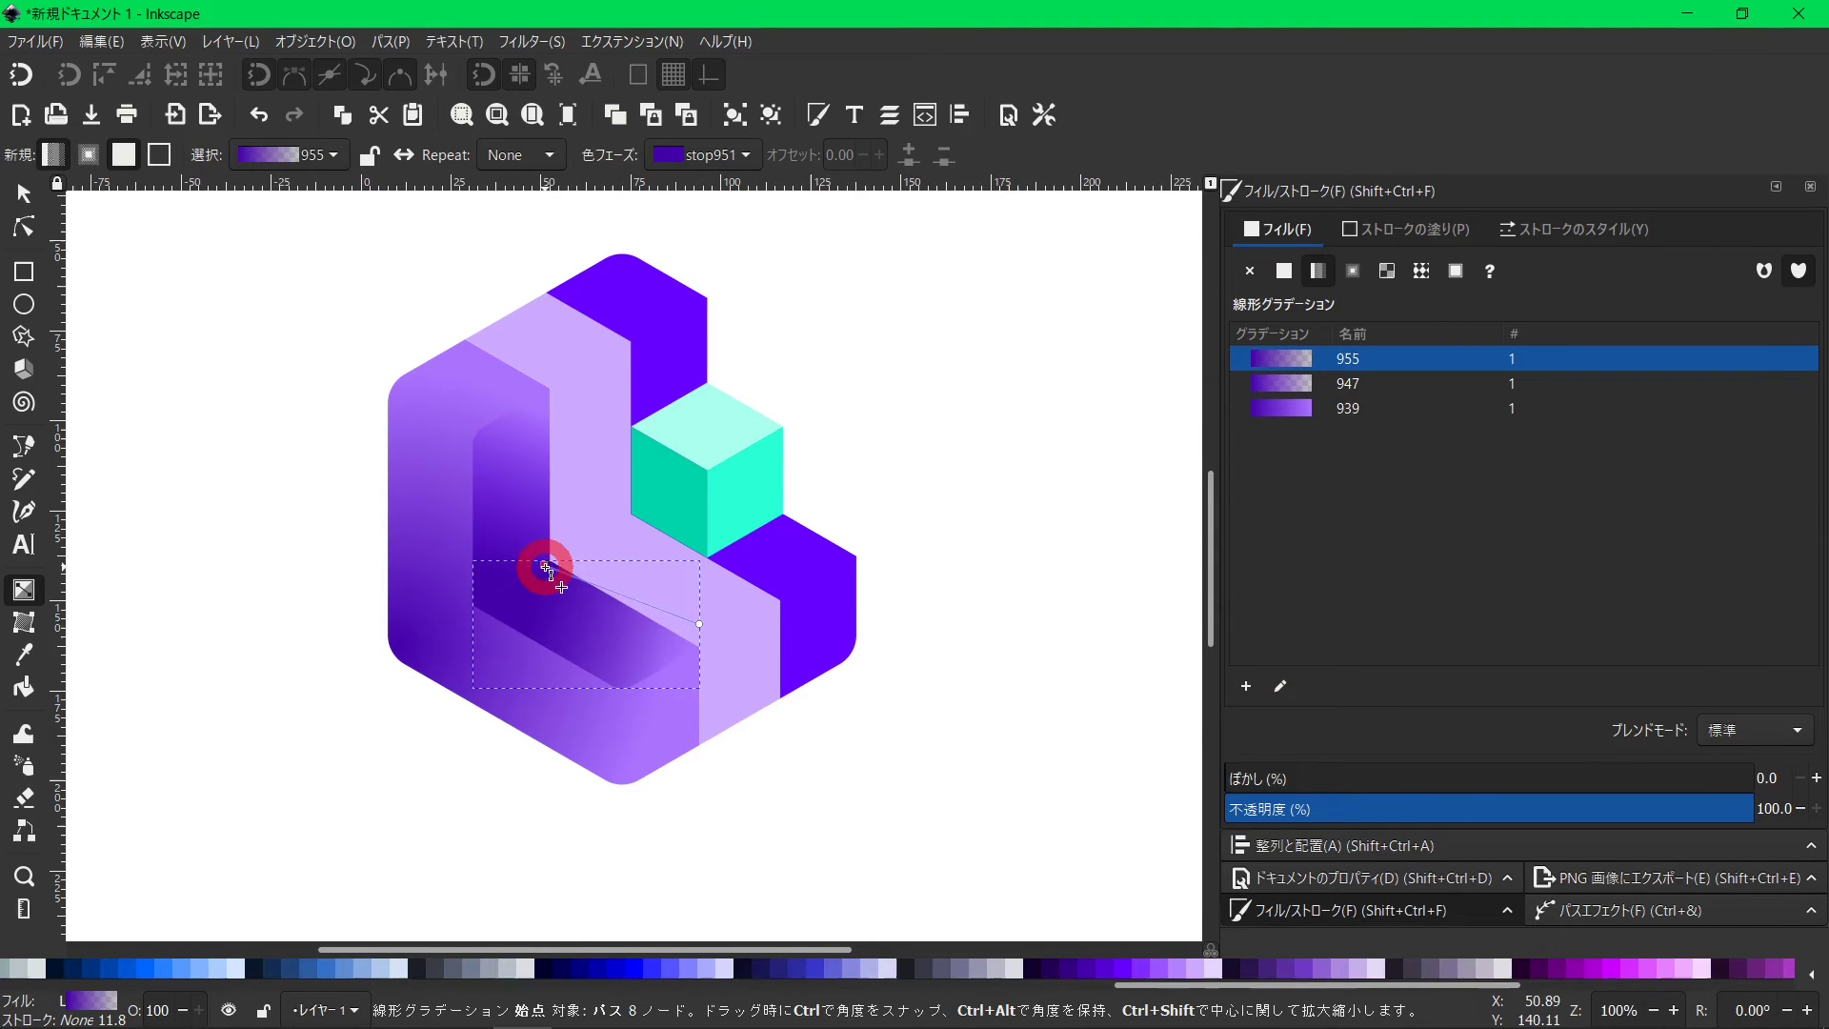
{"action": "left_click_drag", "start_coordinate": [699, 624], "coordinate": [617, 685]}
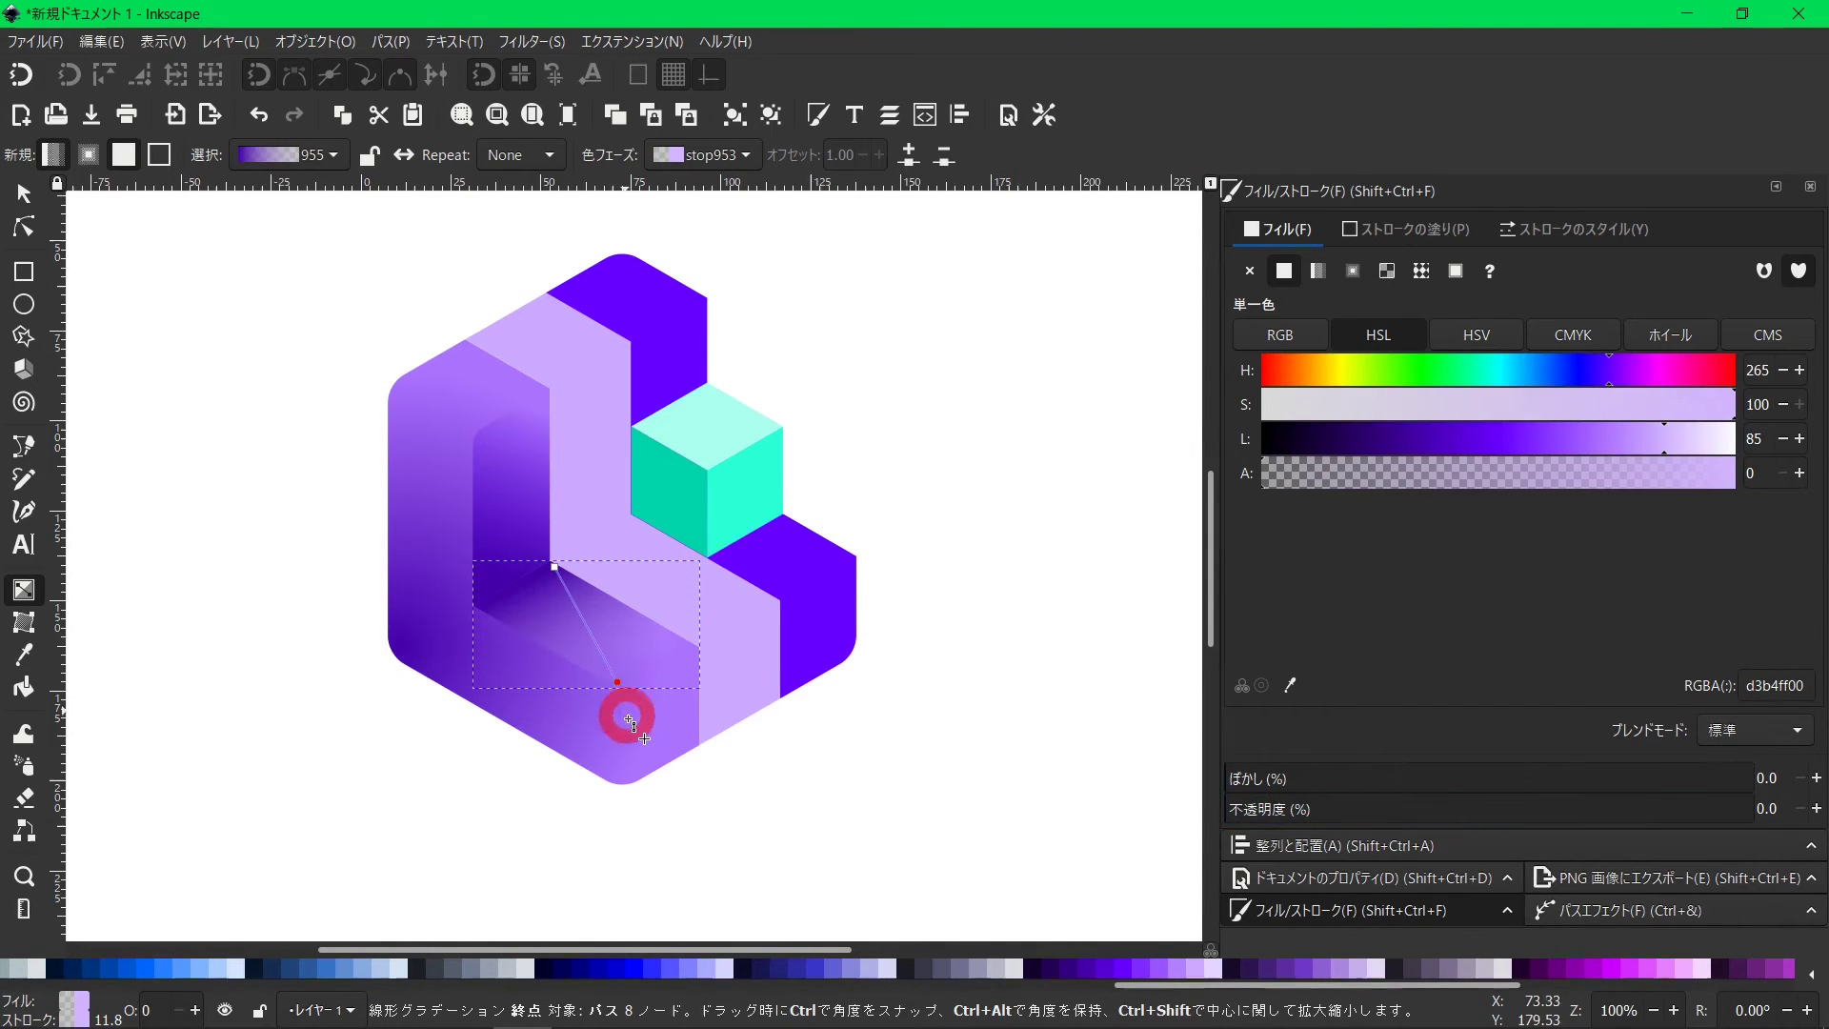
{"action": "left_click", "coordinate": [23, 193]}
{"action": "left_click", "coordinate": [530, 457]}
Shade the pale upright face with a vertical linear gradient ending in a lighter, fully opaque top.
{"action": "left_click", "coordinate": [603, 488]}
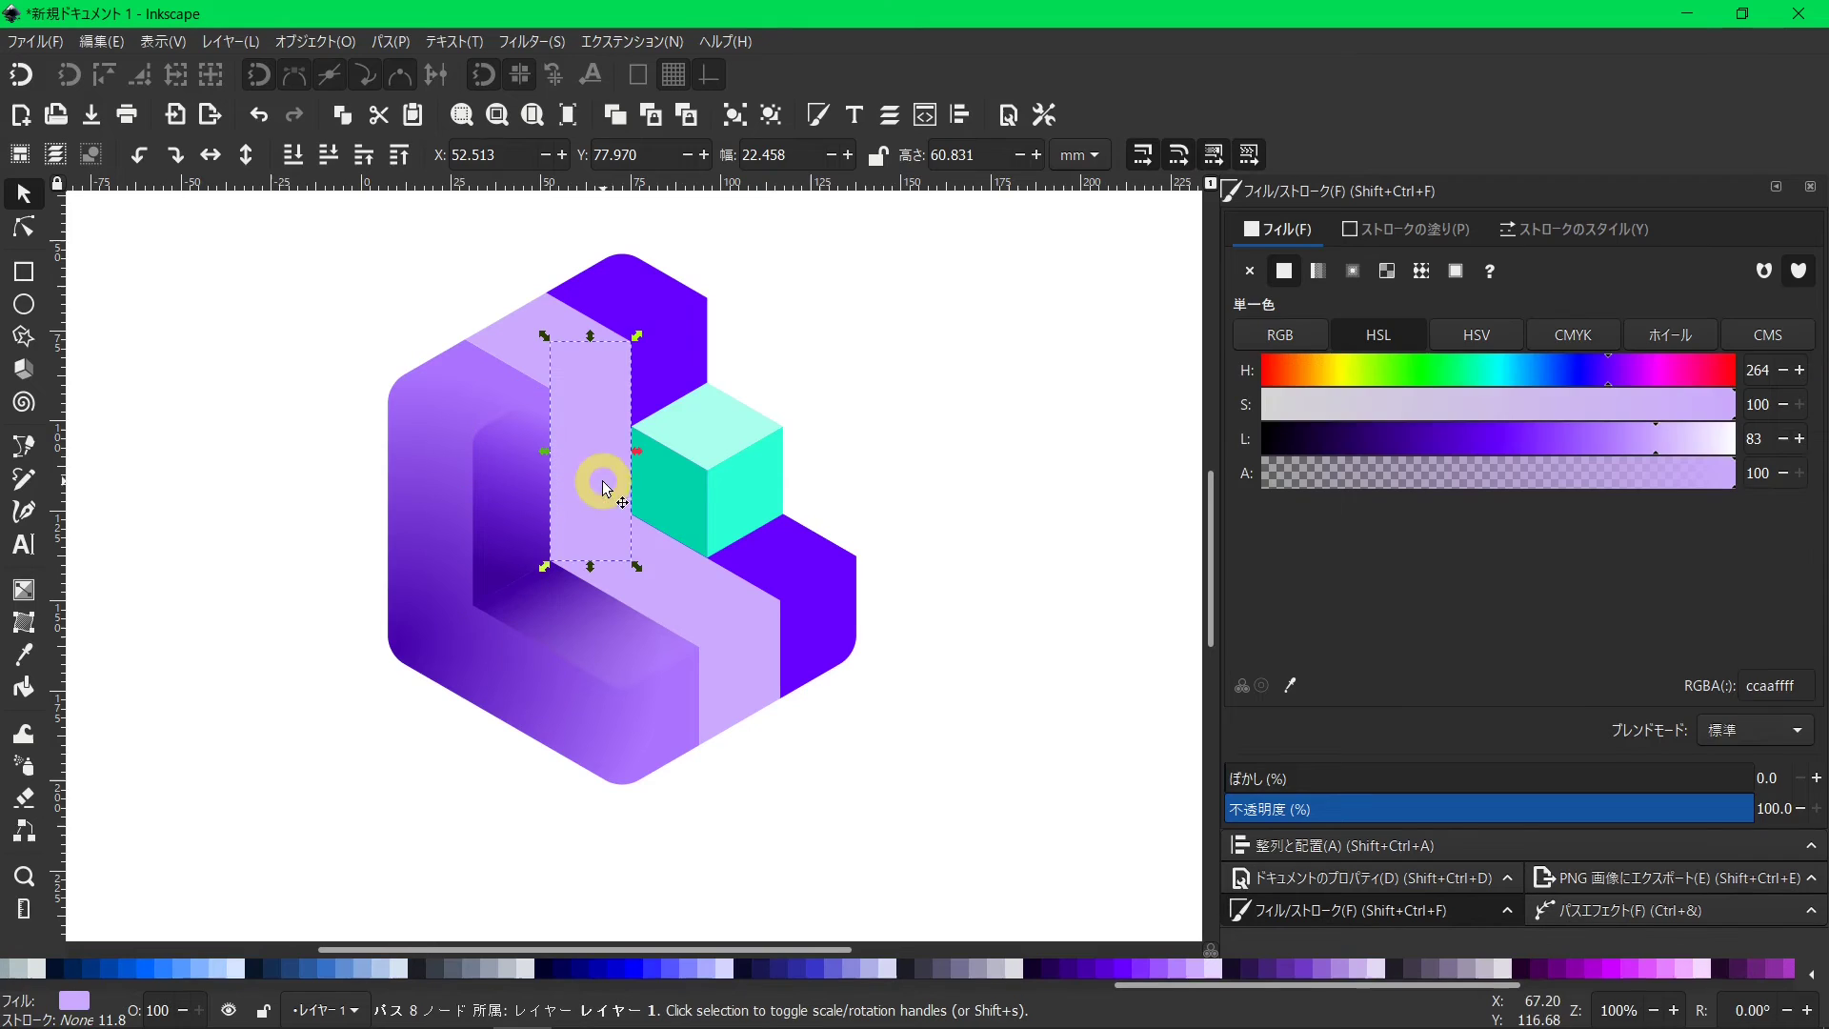
{"action": "left_click", "coordinate": [1317, 270]}
{"action": "left_click", "coordinate": [1279, 686]}
{"action": "left_click", "coordinate": [550, 453]}
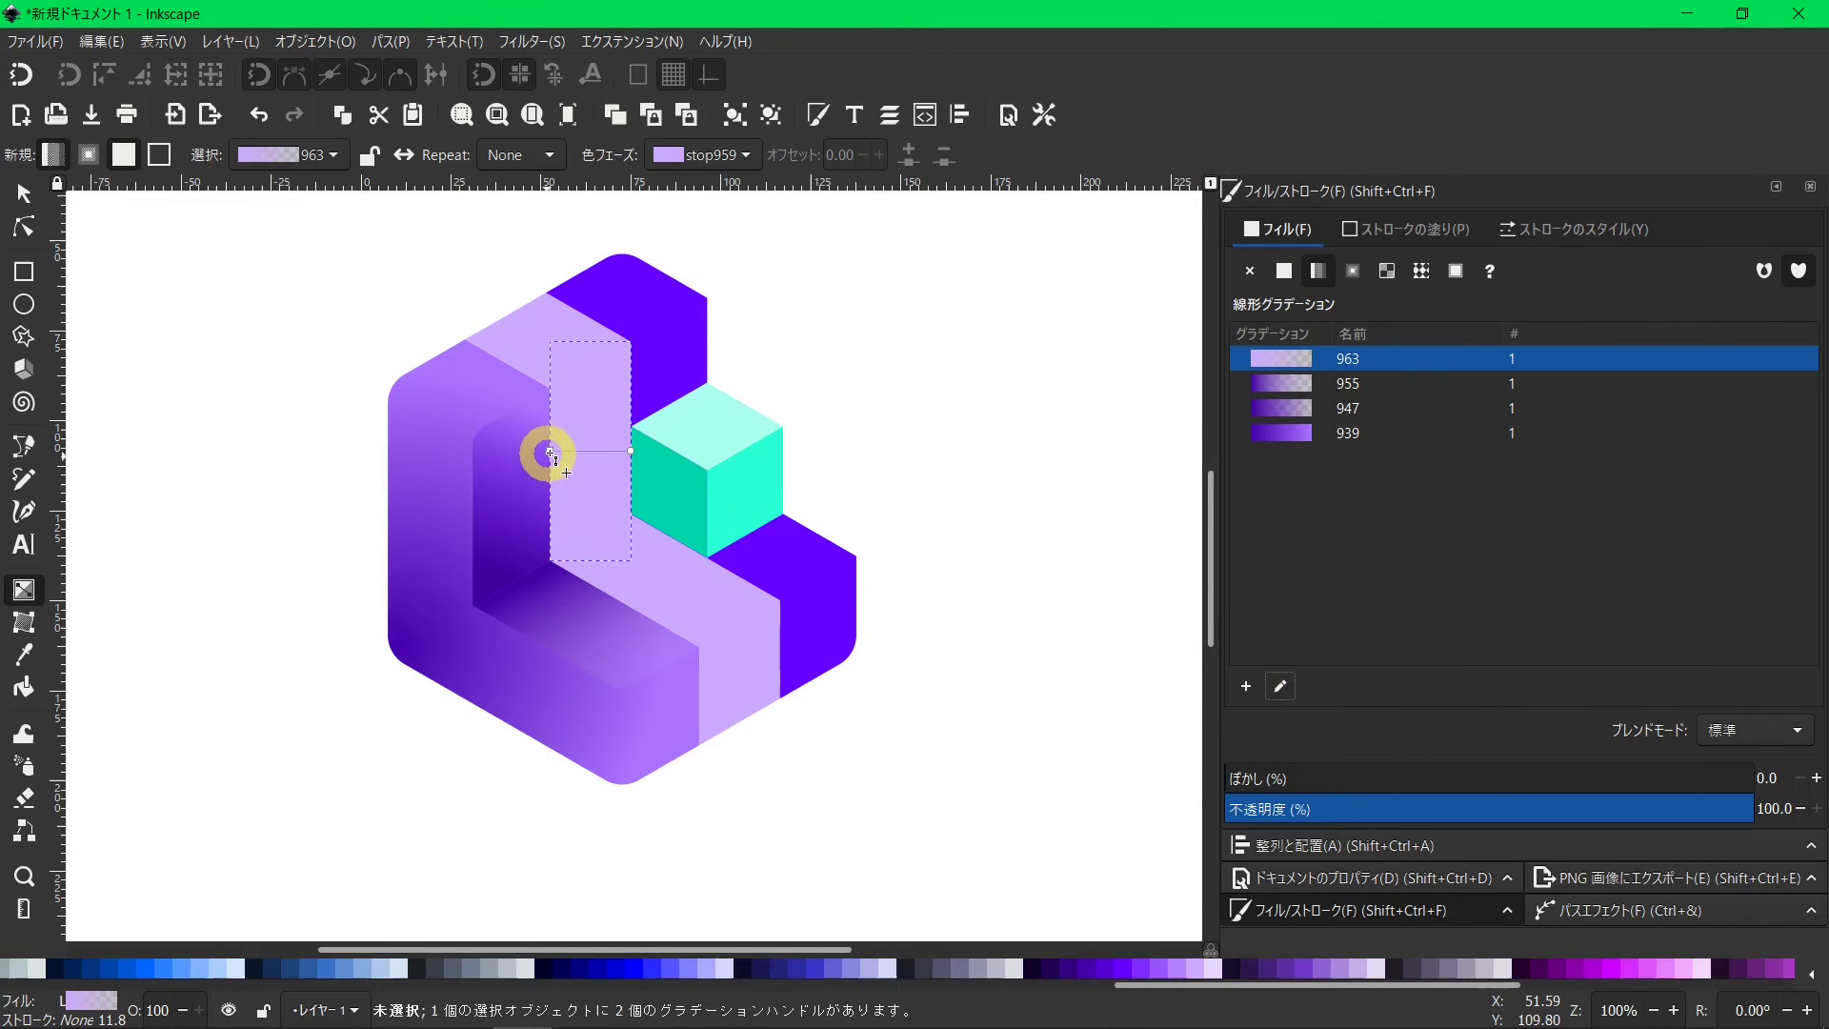
{"action": "left_click_drag", "start_coordinate": [551, 454], "coordinate": [592, 538]}
{"action": "left_click_drag", "start_coordinate": [629, 451], "coordinate": [595, 386]}
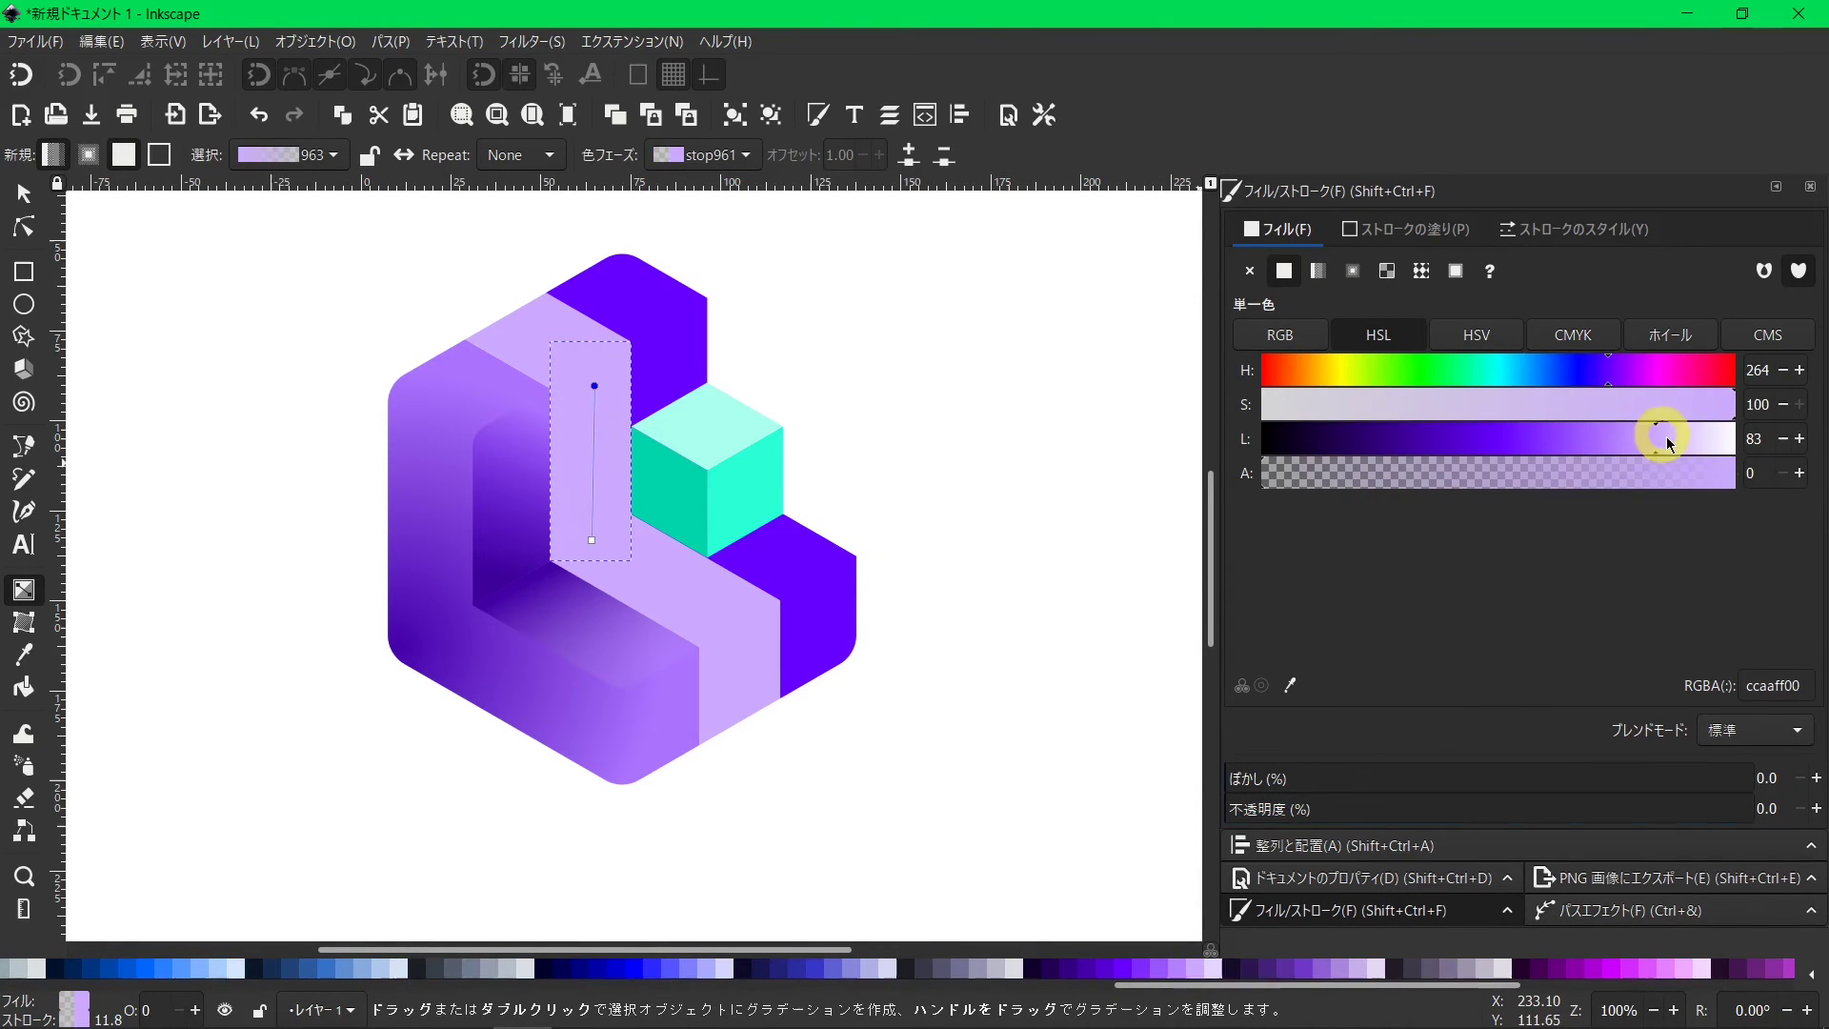
{"action": "left_click_drag", "start_coordinate": [1668, 444], "coordinate": [1678, 440]}
{"action": "left_click", "coordinate": [1734, 484]}
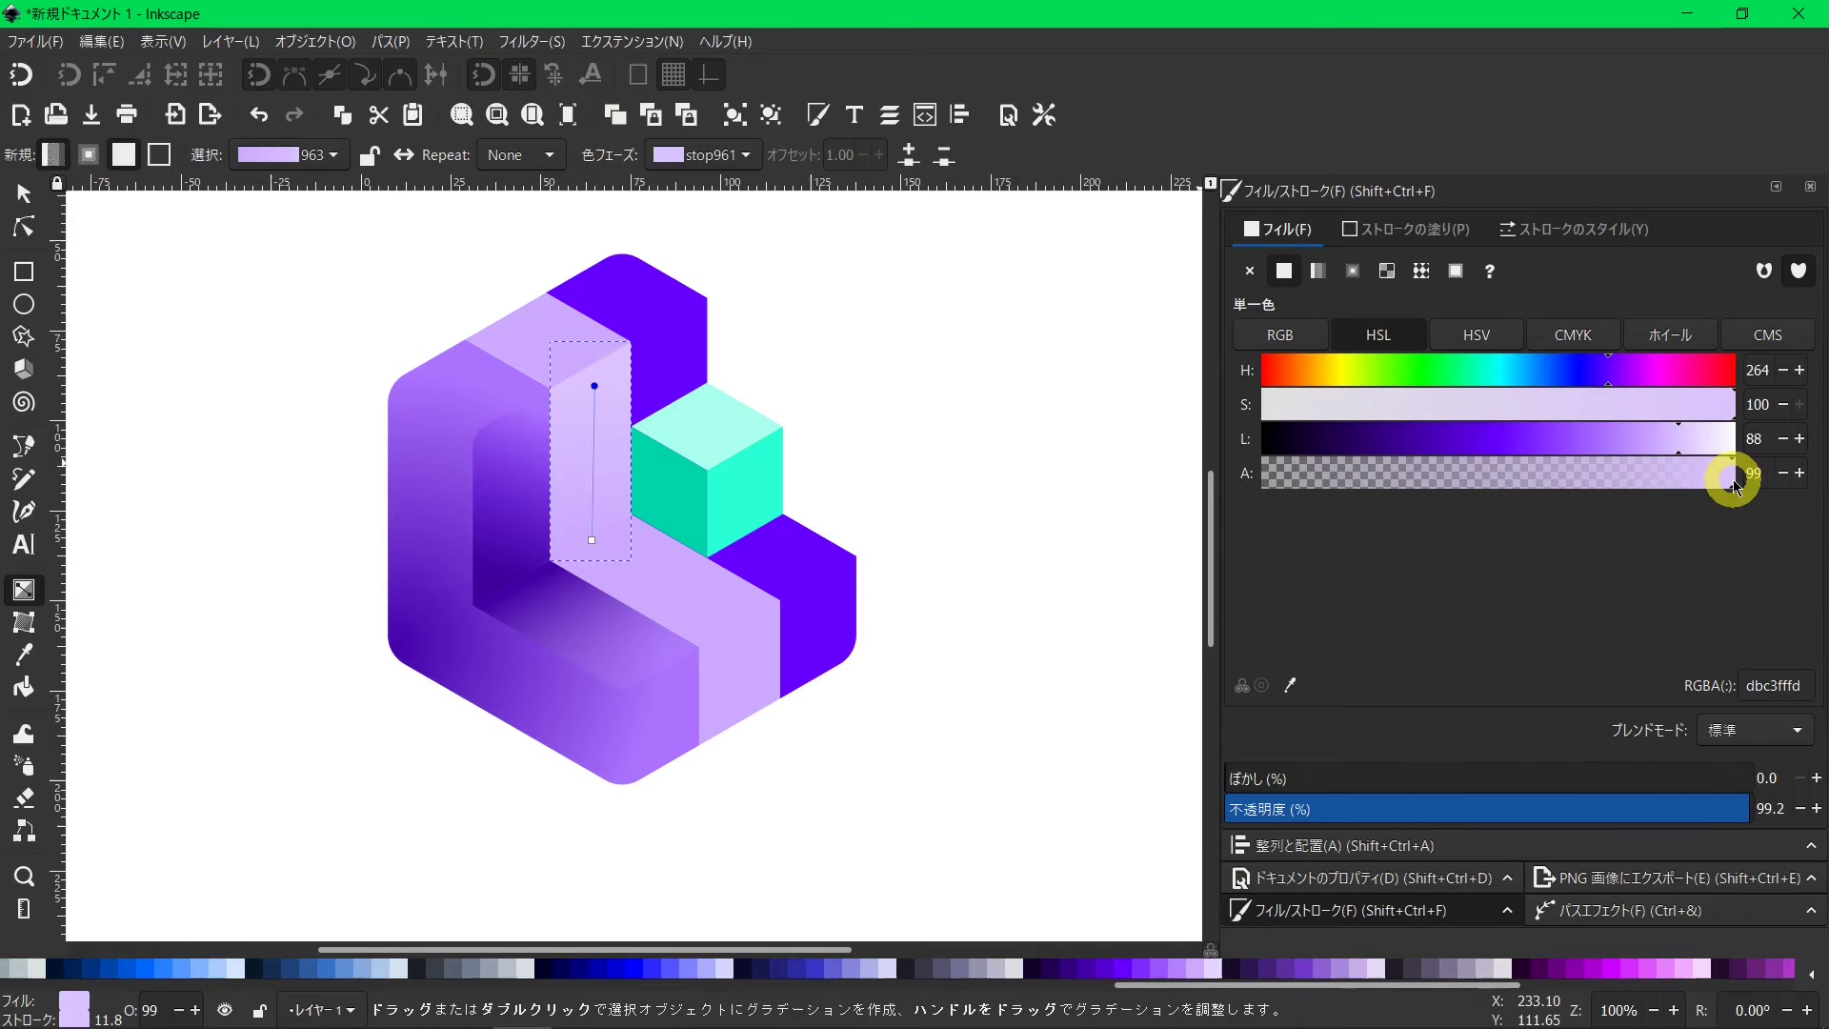
{"action": "left_click", "coordinate": [1802, 473]}
Shade the pale front face with a diagonal gradient toward a lighter, opaque lower-right end.
{"action": "left_click", "coordinate": [24, 196]}
{"action": "left_click", "coordinate": [700, 581]}
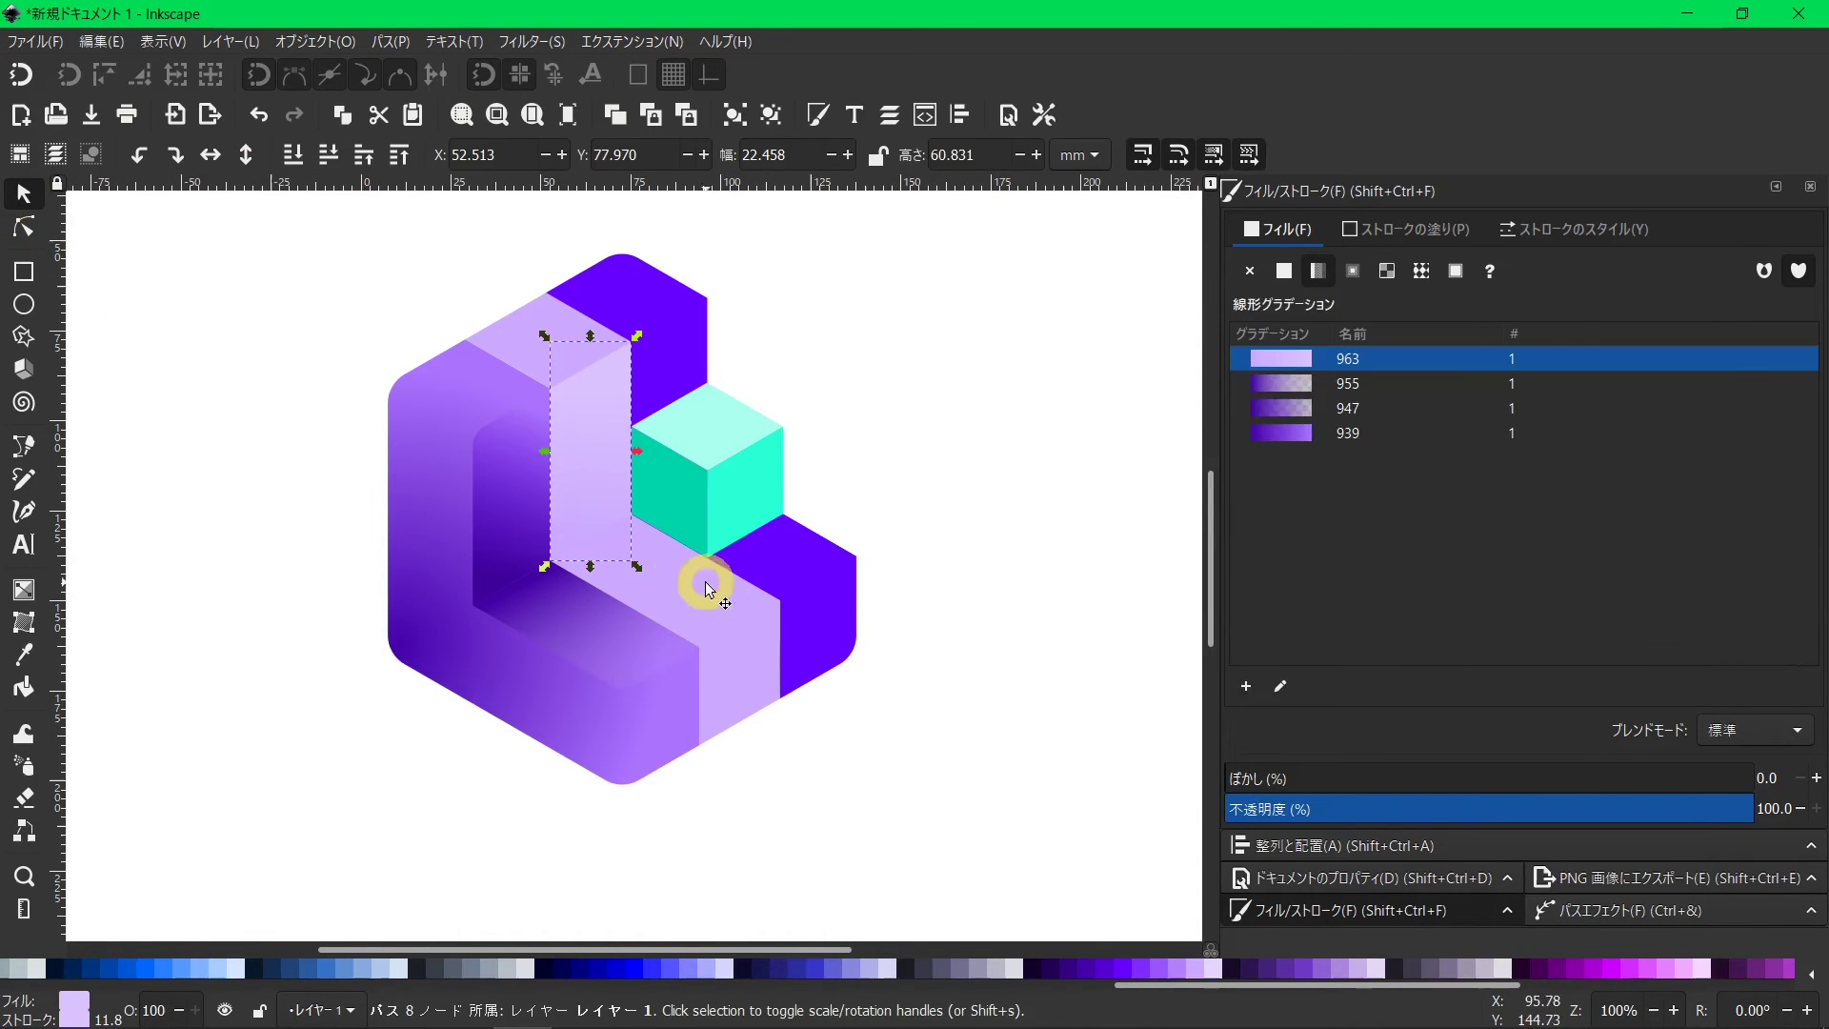
{"action": "left_click", "coordinate": [1318, 272]}
{"action": "left_click", "coordinate": [1279, 686]}
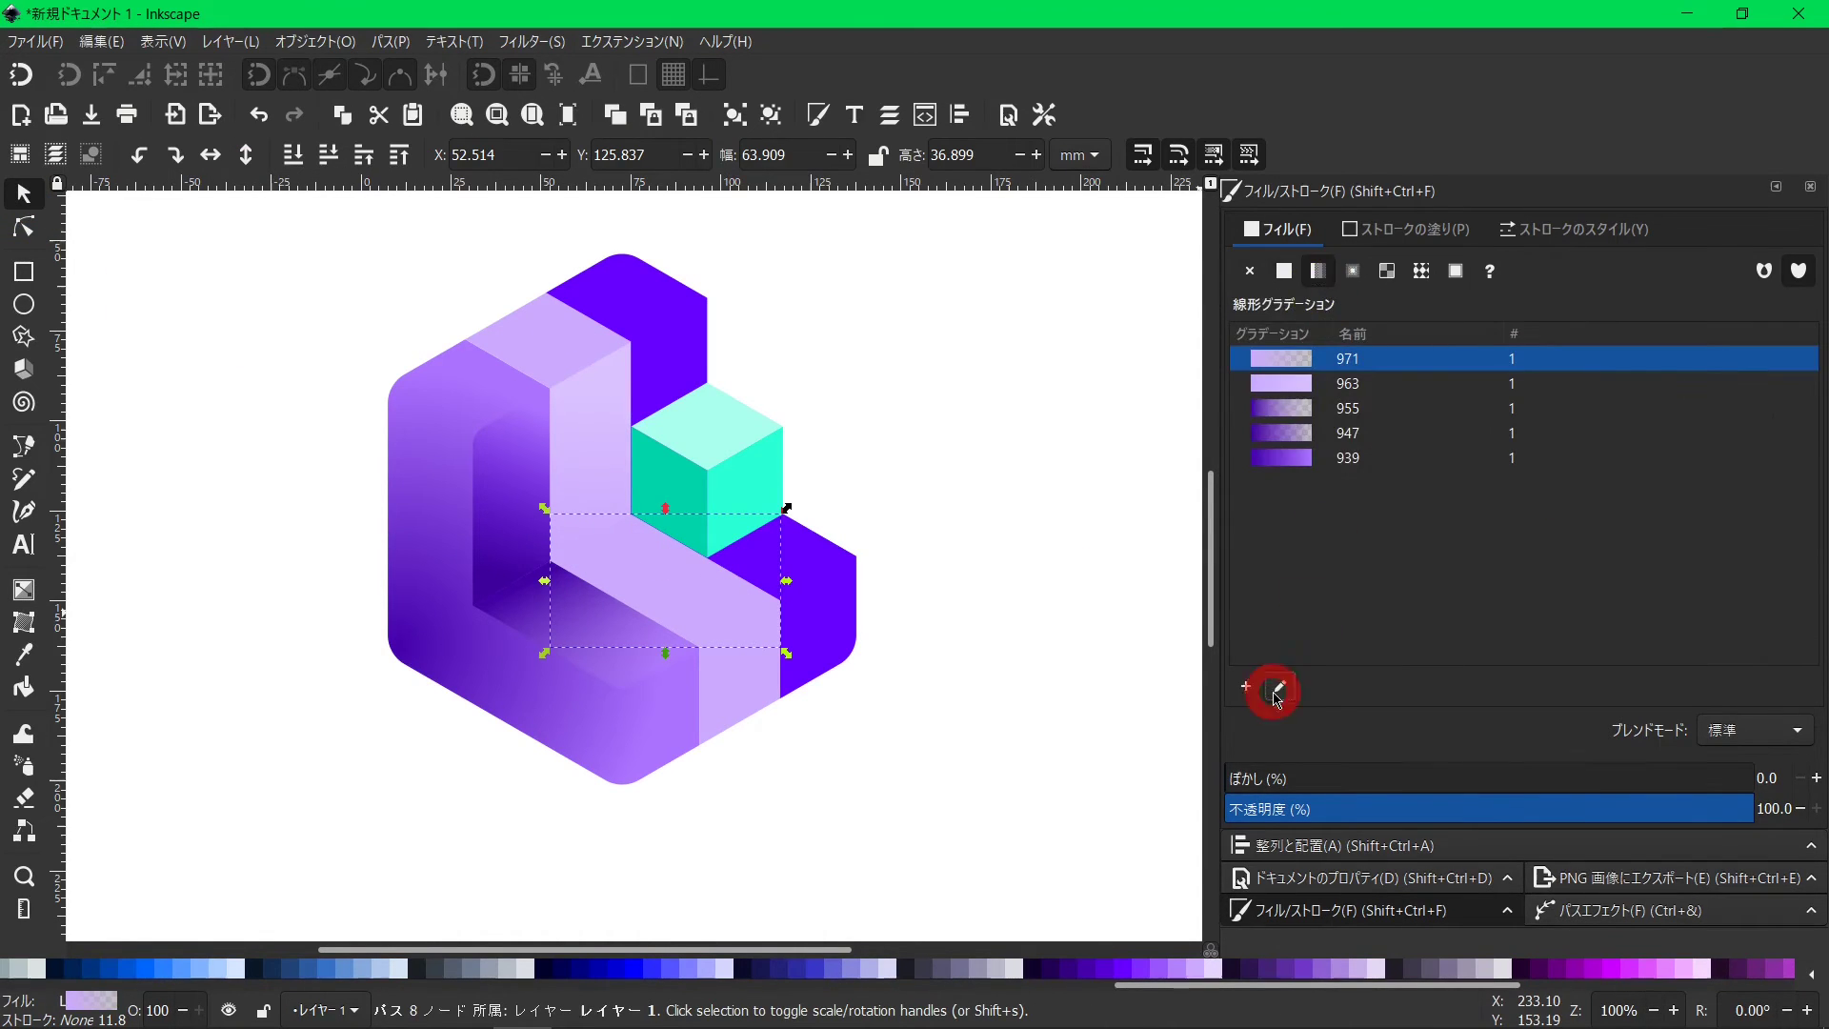
{"action": "left_click_drag", "start_coordinate": [547, 583], "coordinate": [588, 532]}
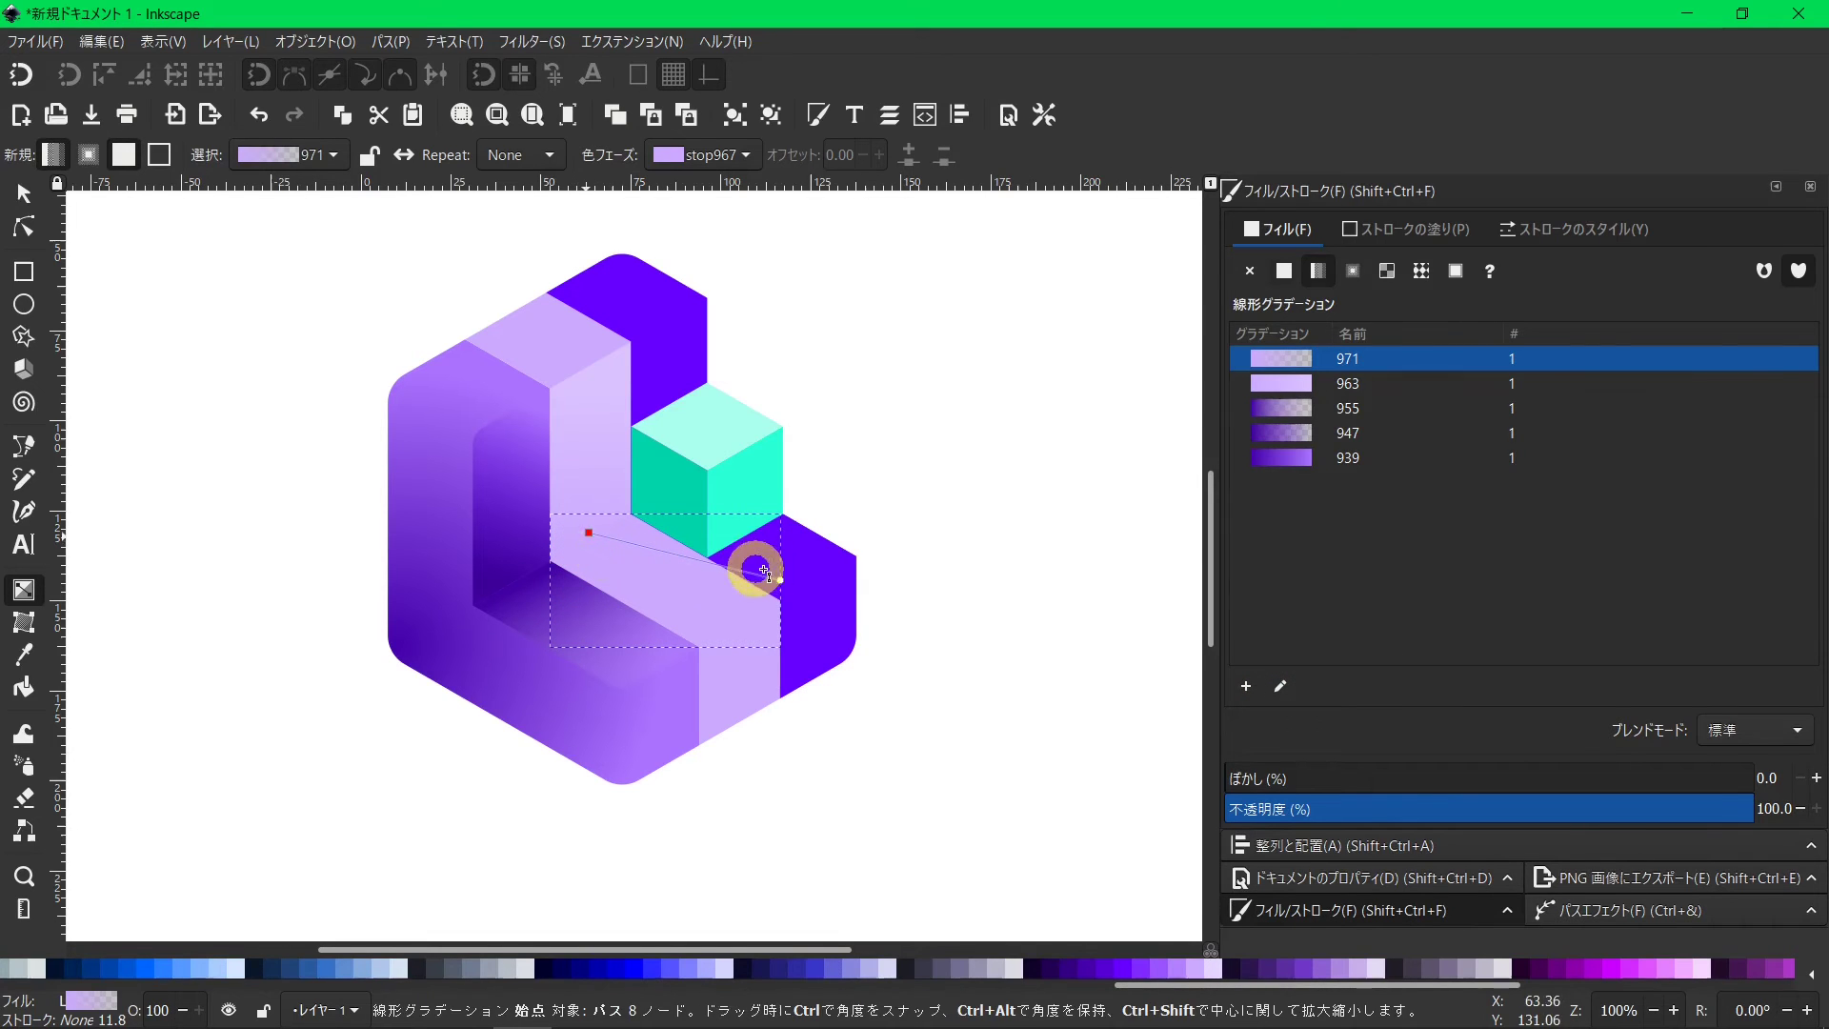
{"action": "left_click_drag", "start_coordinate": [775, 580], "coordinate": [739, 636]}
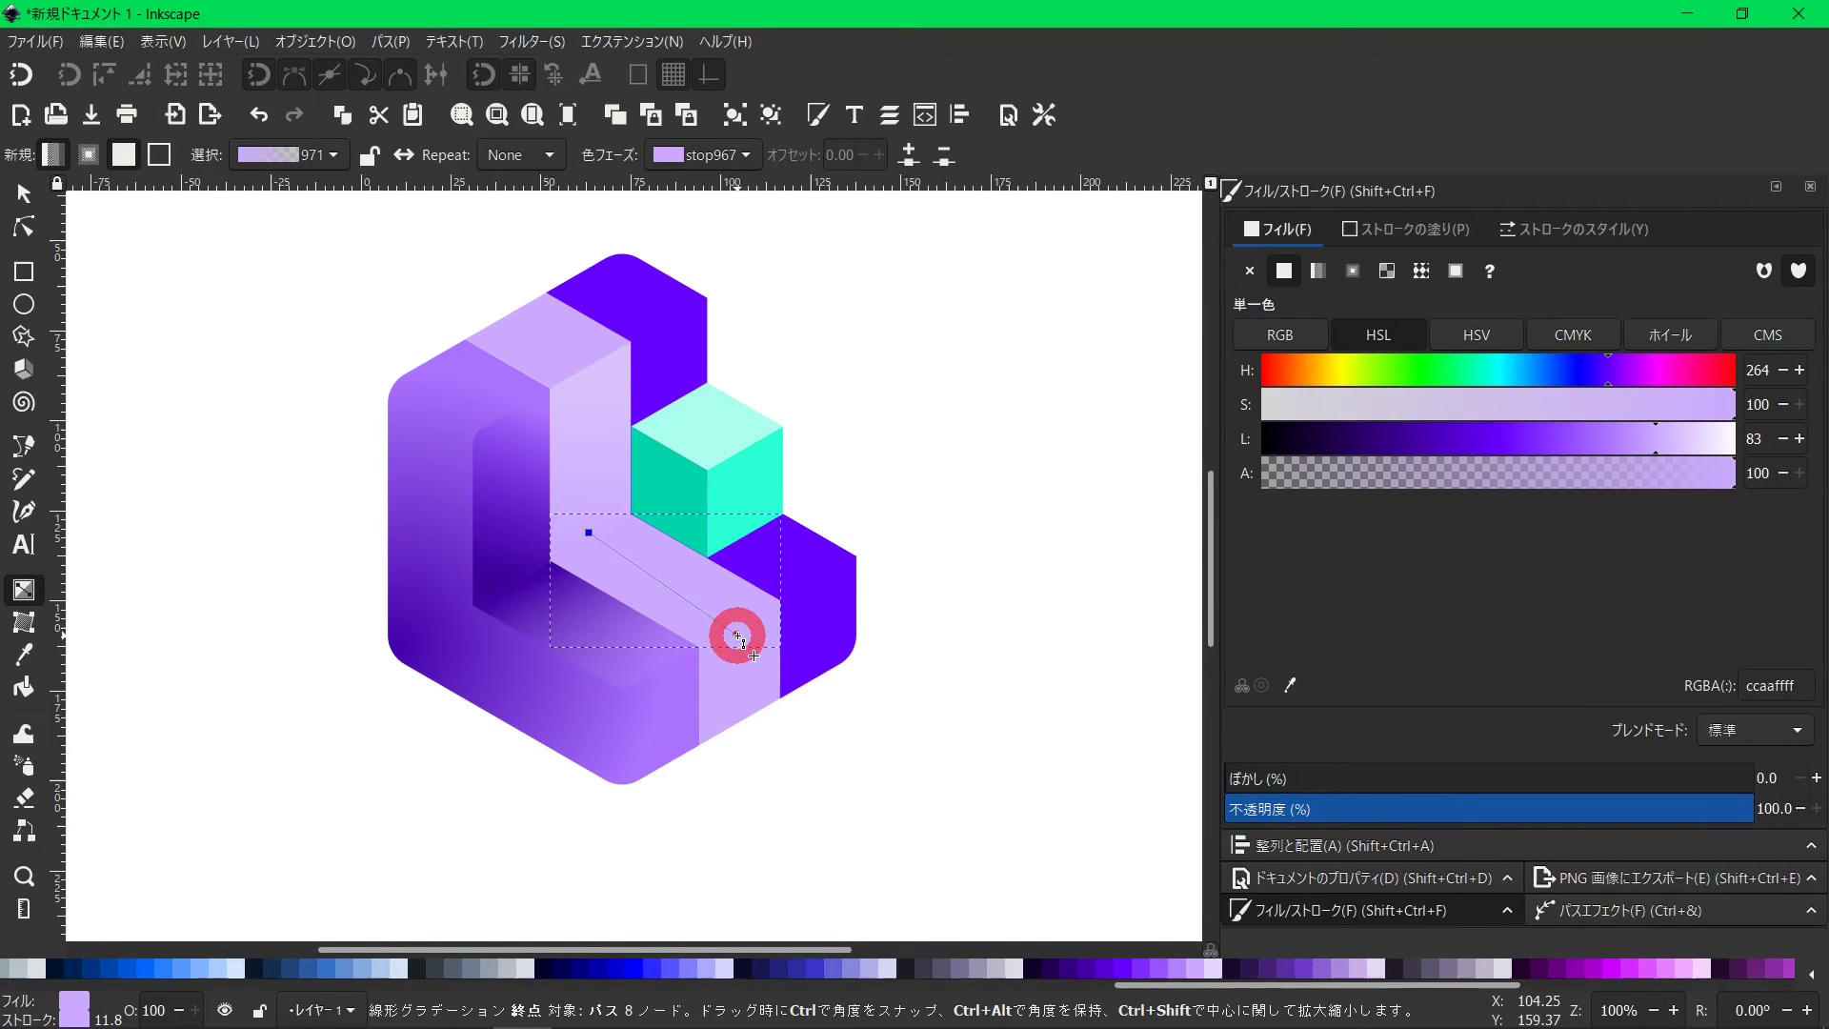
{"action": "left_click", "coordinate": [1730, 472]}
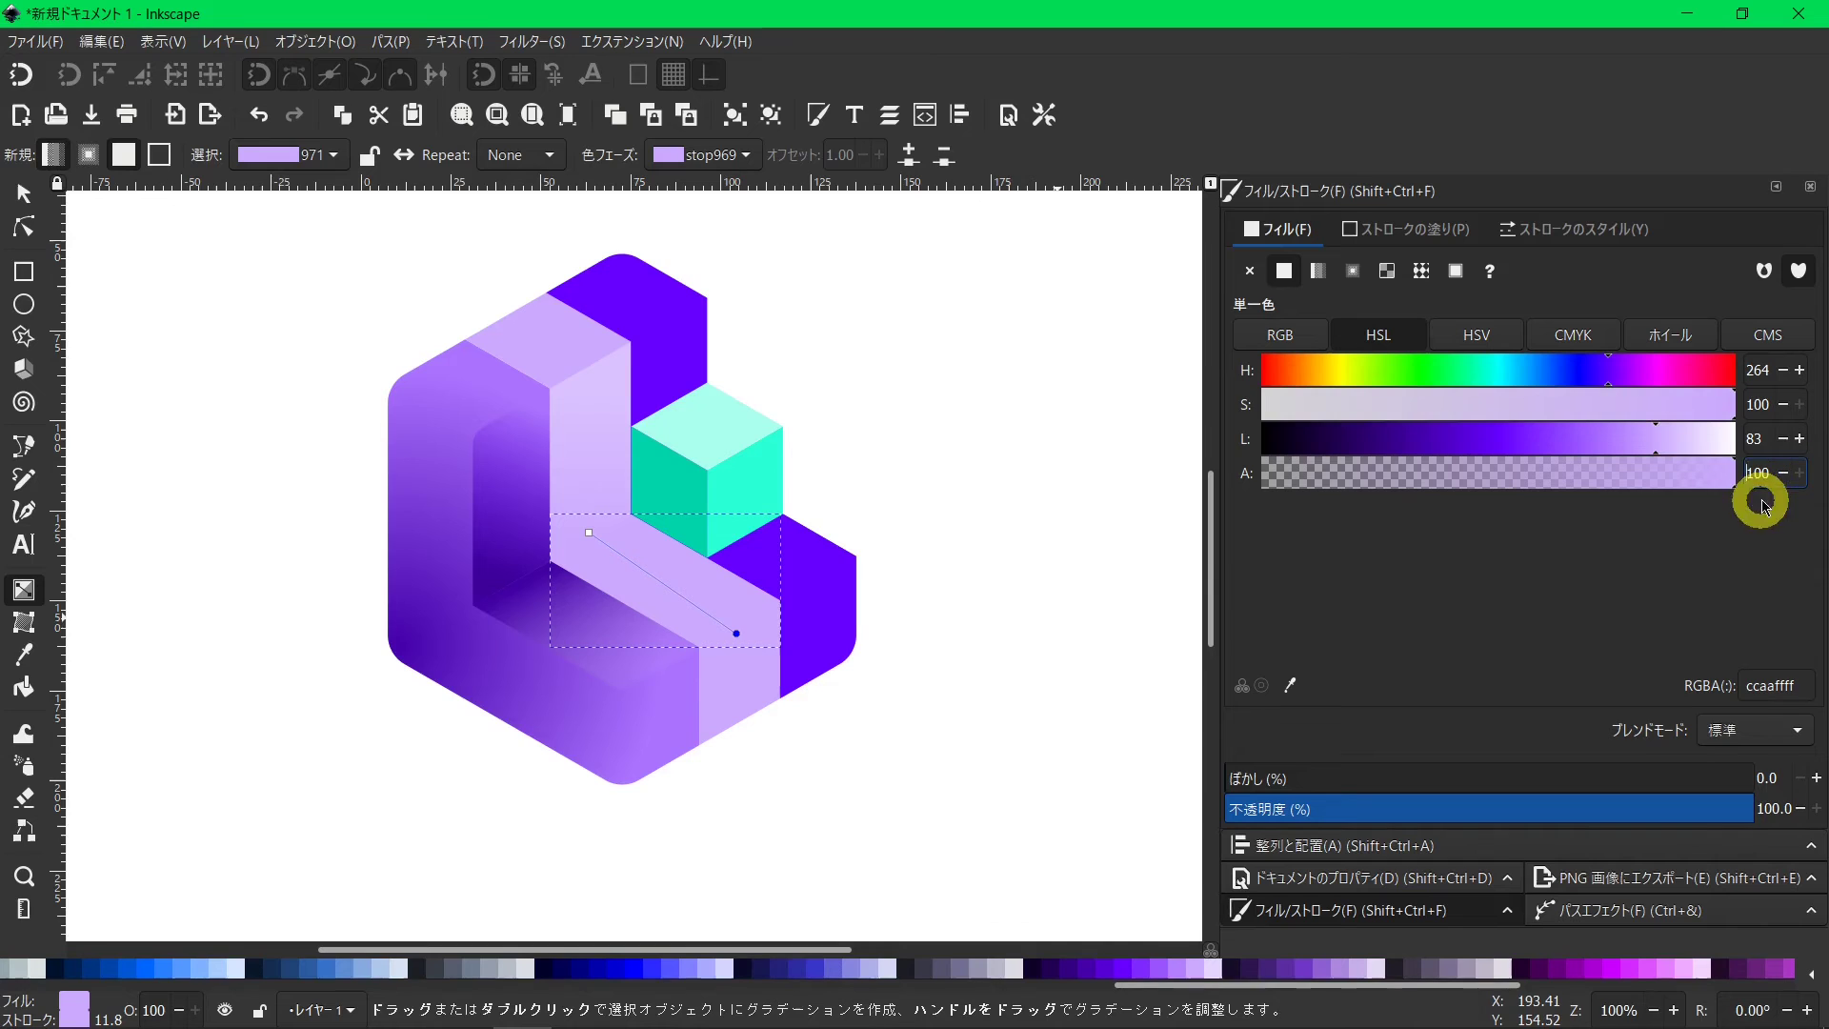
{"action": "left_click", "coordinate": [1682, 438]}
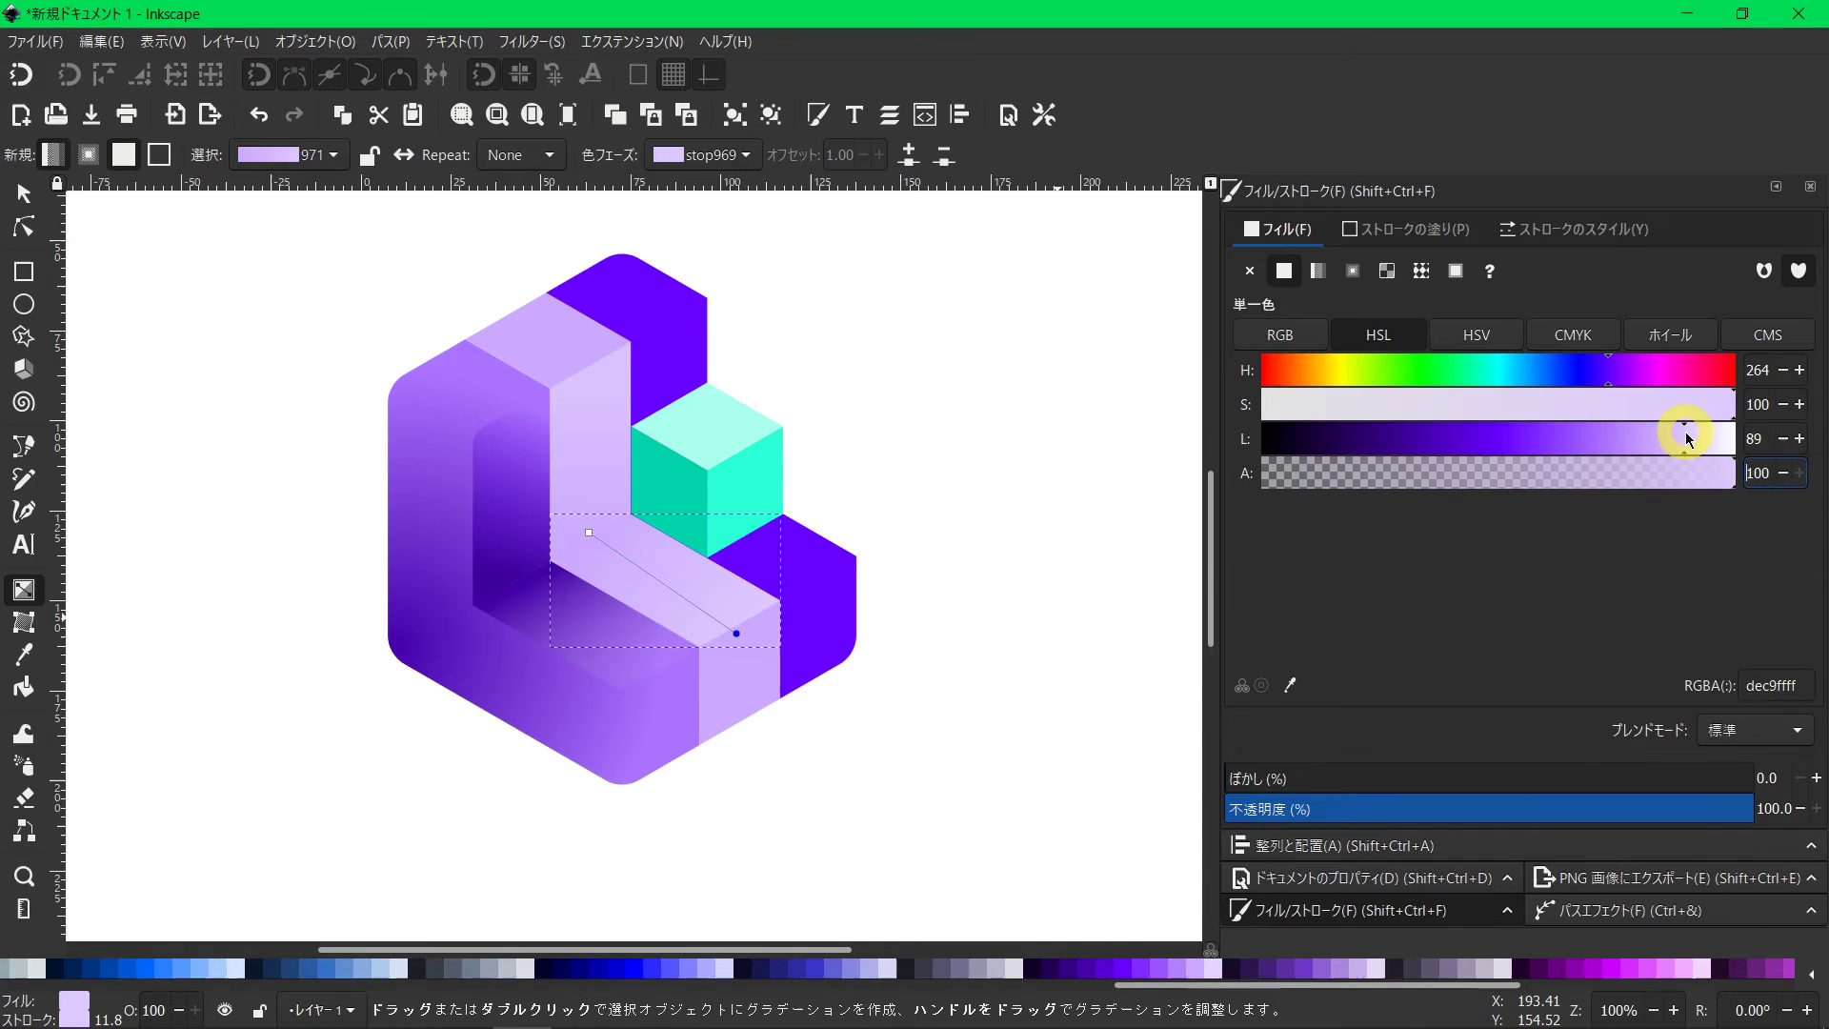
{"action": "left_click", "coordinate": [24, 194]}
{"action": "left_click", "coordinate": [685, 346]}
Shade the tall purple face behind the cube with a gradient to a lighter, fully opaque top.
{"action": "left_click", "coordinate": [1318, 271]}
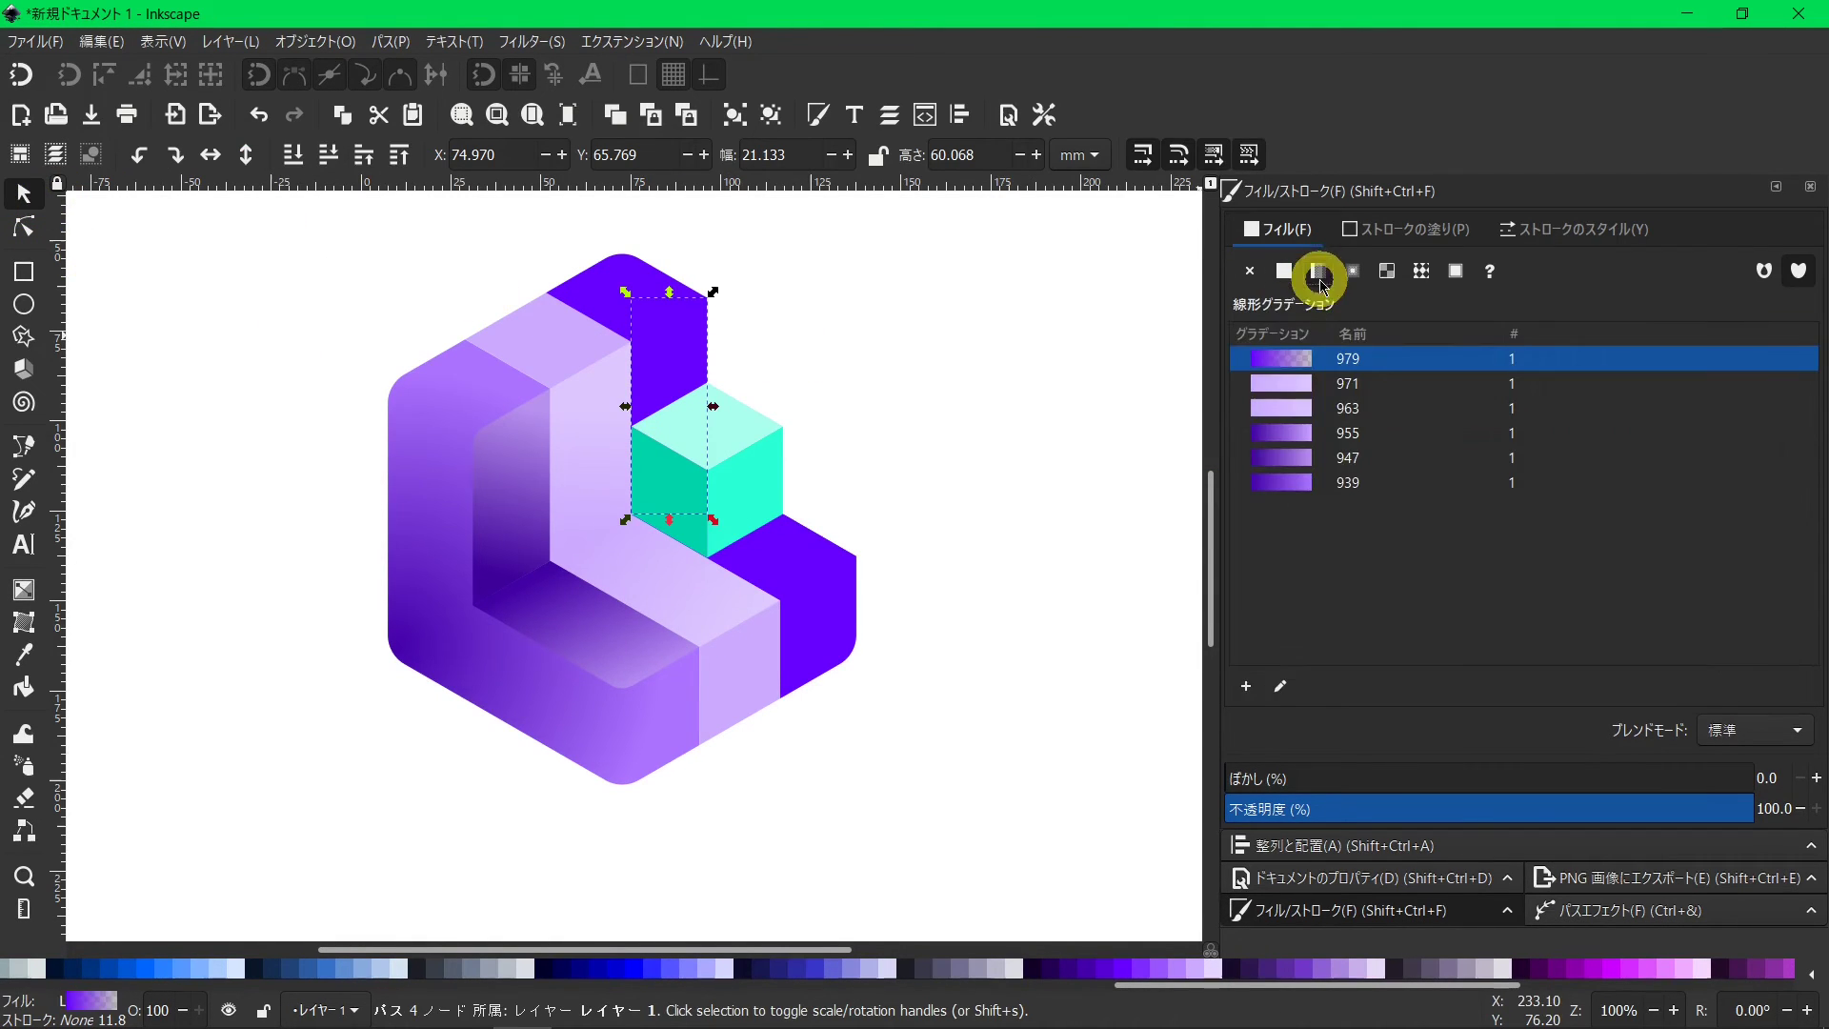
{"action": "left_click", "coordinate": [1281, 686]}
{"action": "left_click_drag", "start_coordinate": [633, 410], "coordinate": [646, 473]}
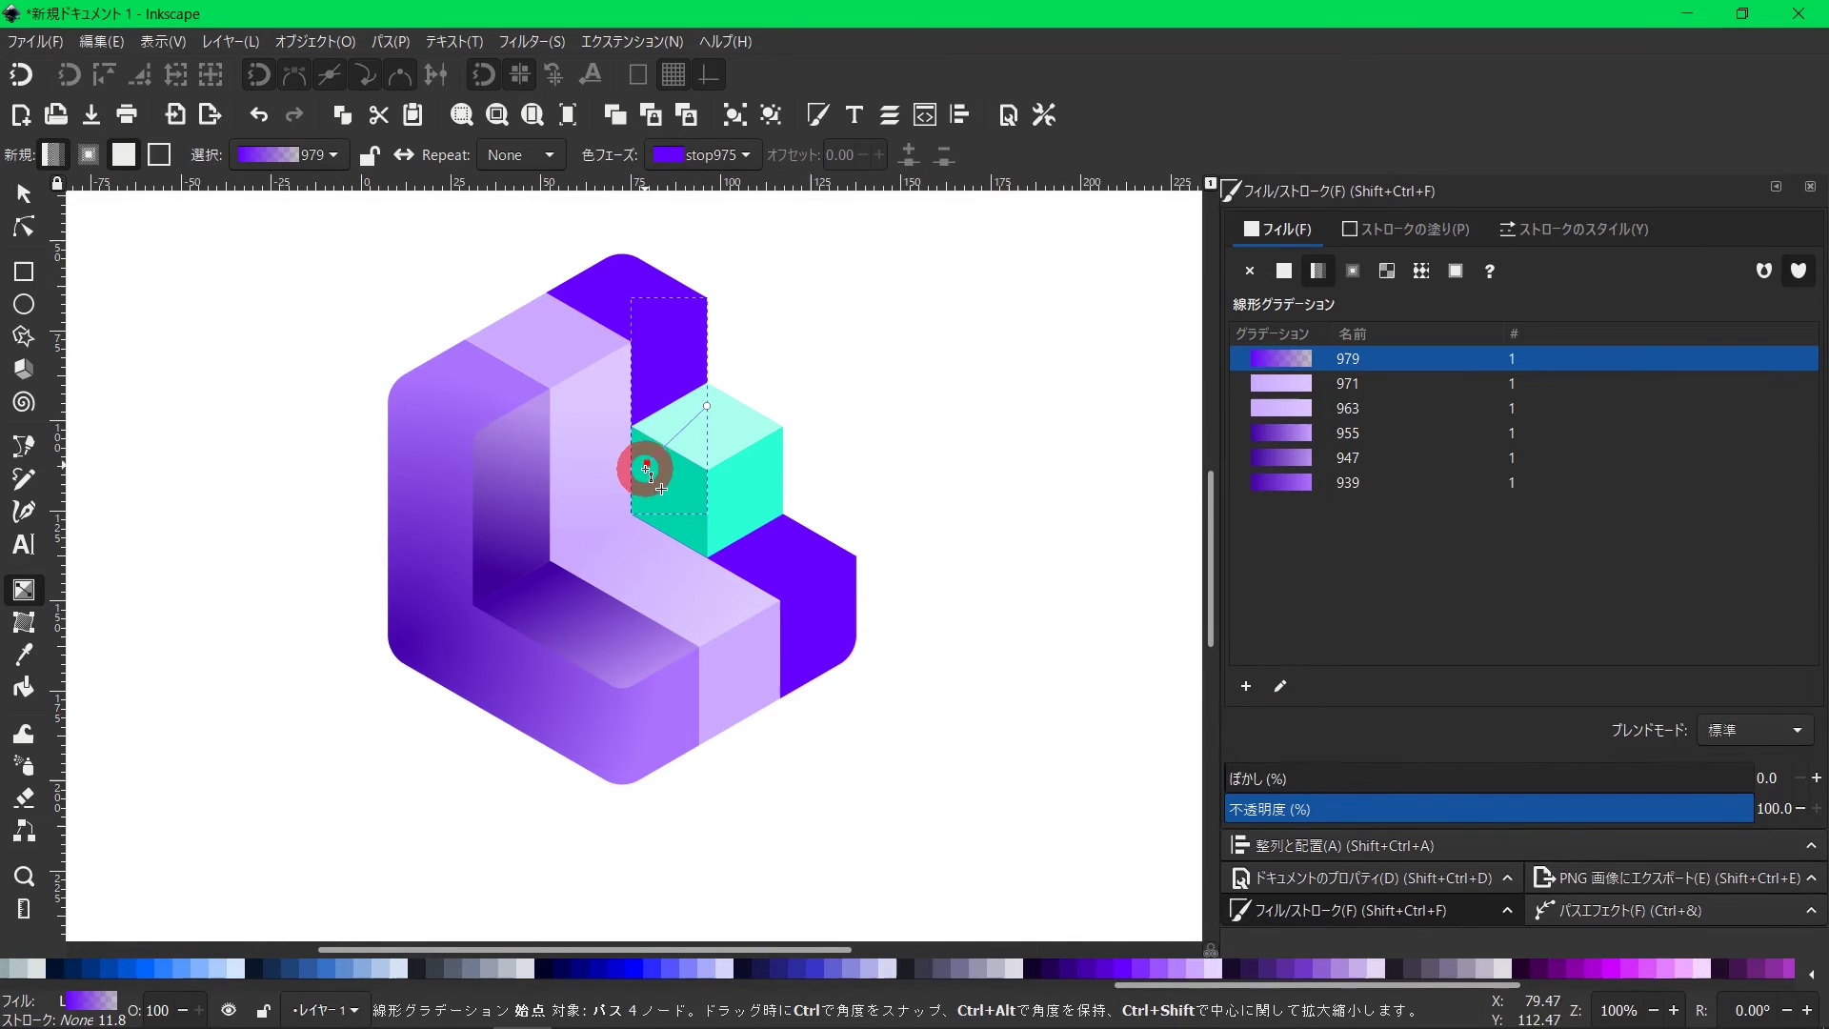
{"action": "left_click", "coordinate": [706, 406]}
{"action": "left_click", "coordinate": [693, 324]}
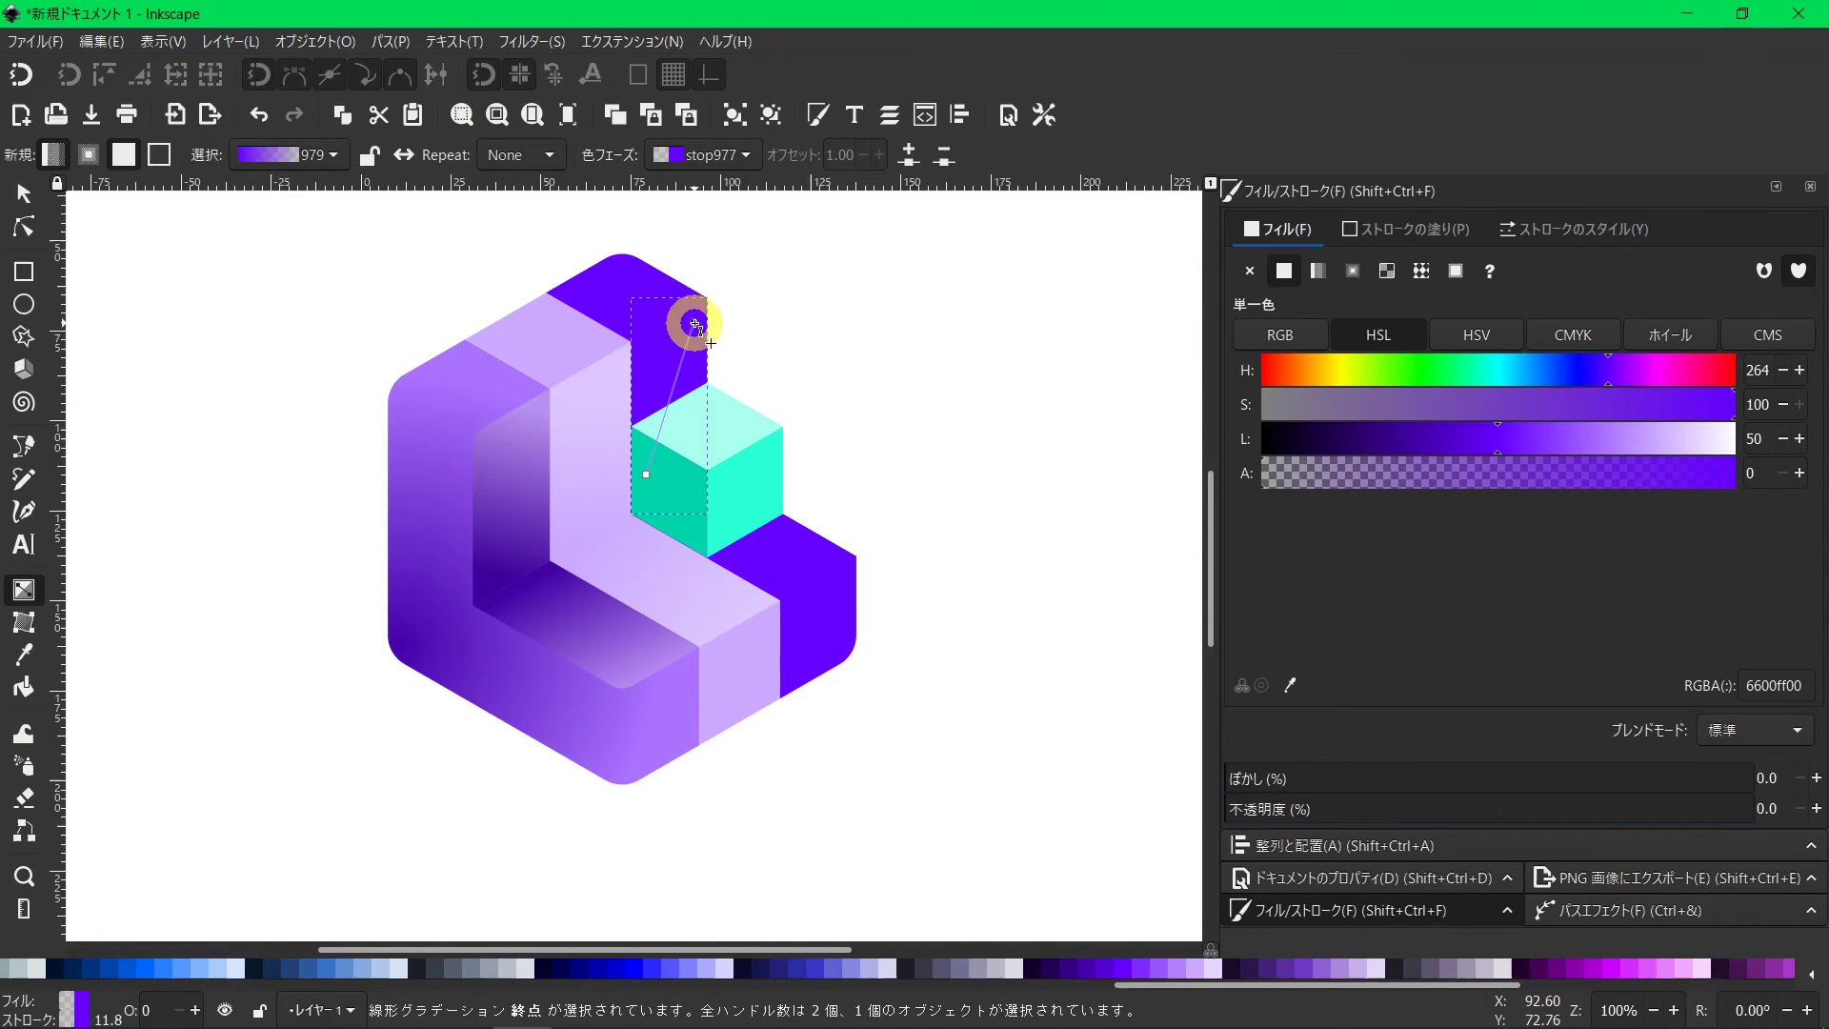
{"action": "left_click_drag", "start_coordinate": [1510, 440], "coordinate": [1552, 437]}
{"action": "left_click", "coordinate": [1726, 488]}
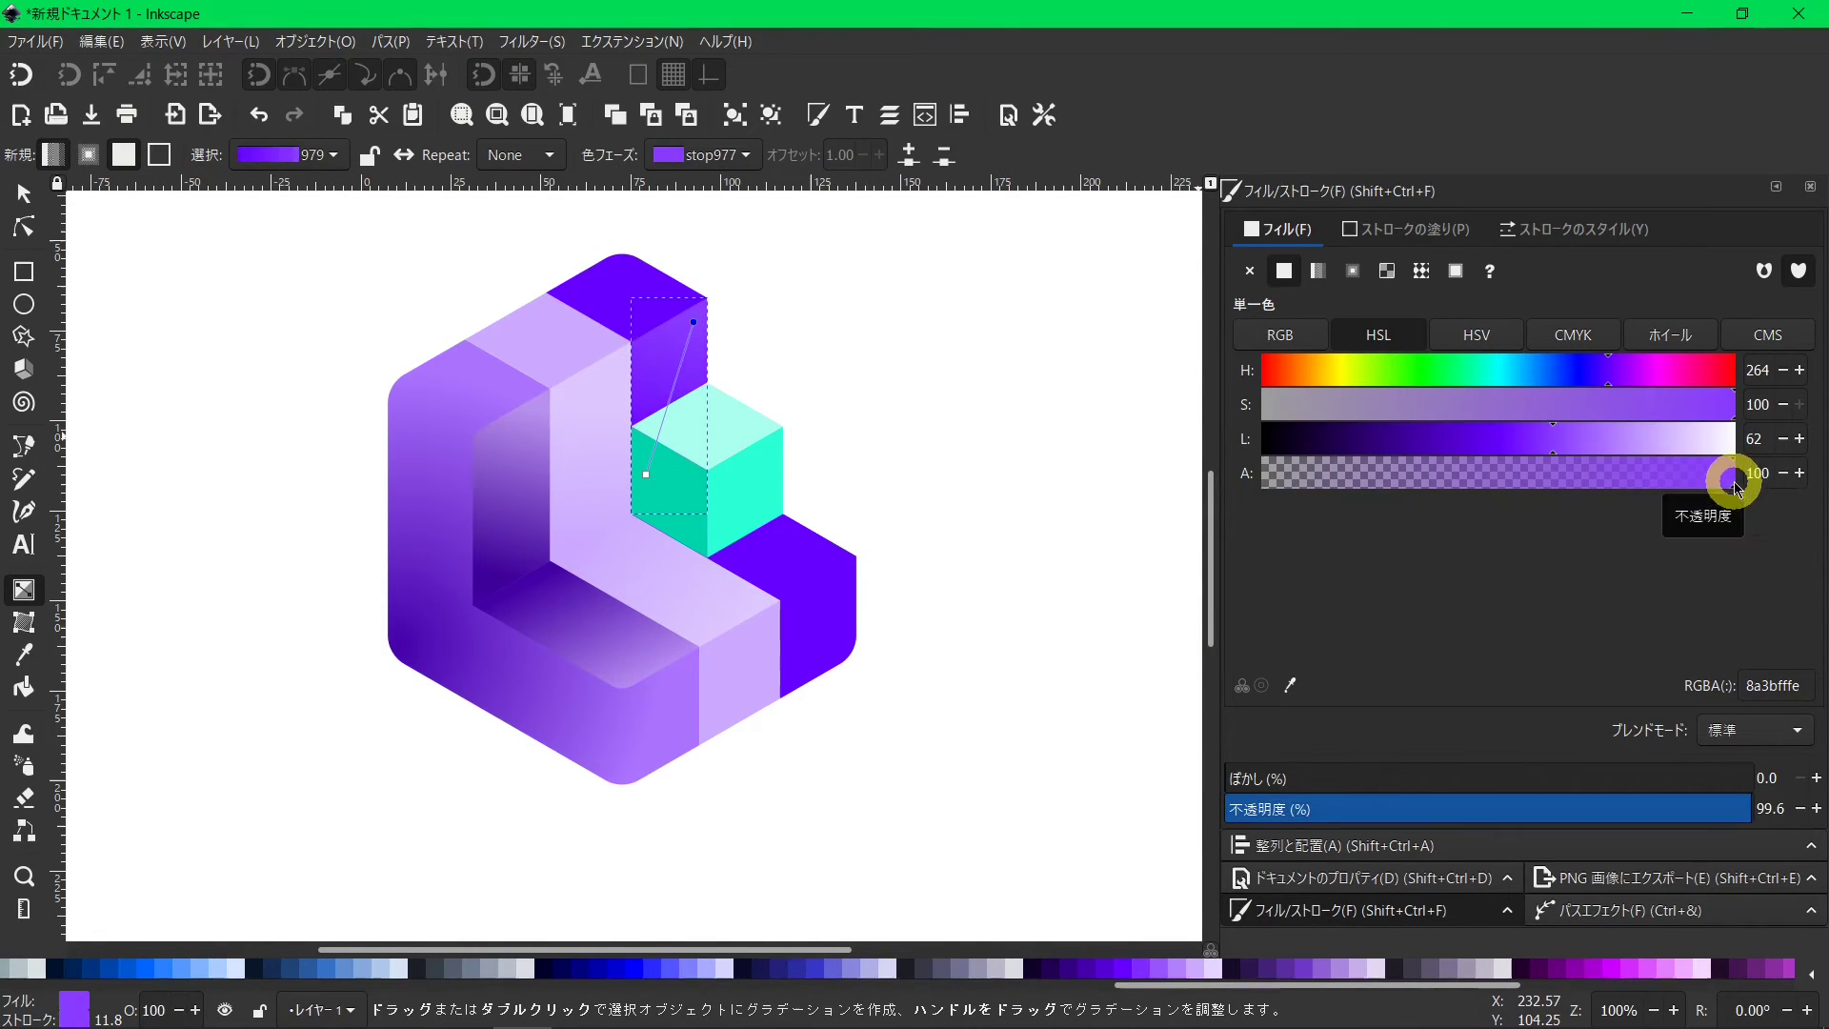
{"action": "left_click", "coordinate": [1799, 468]}
{"action": "left_click", "coordinate": [21, 195]}
Lay a gradient across the lower-right purple block toward a lighter right-hand end, then deselect.
{"action": "left_click", "coordinate": [784, 551]}
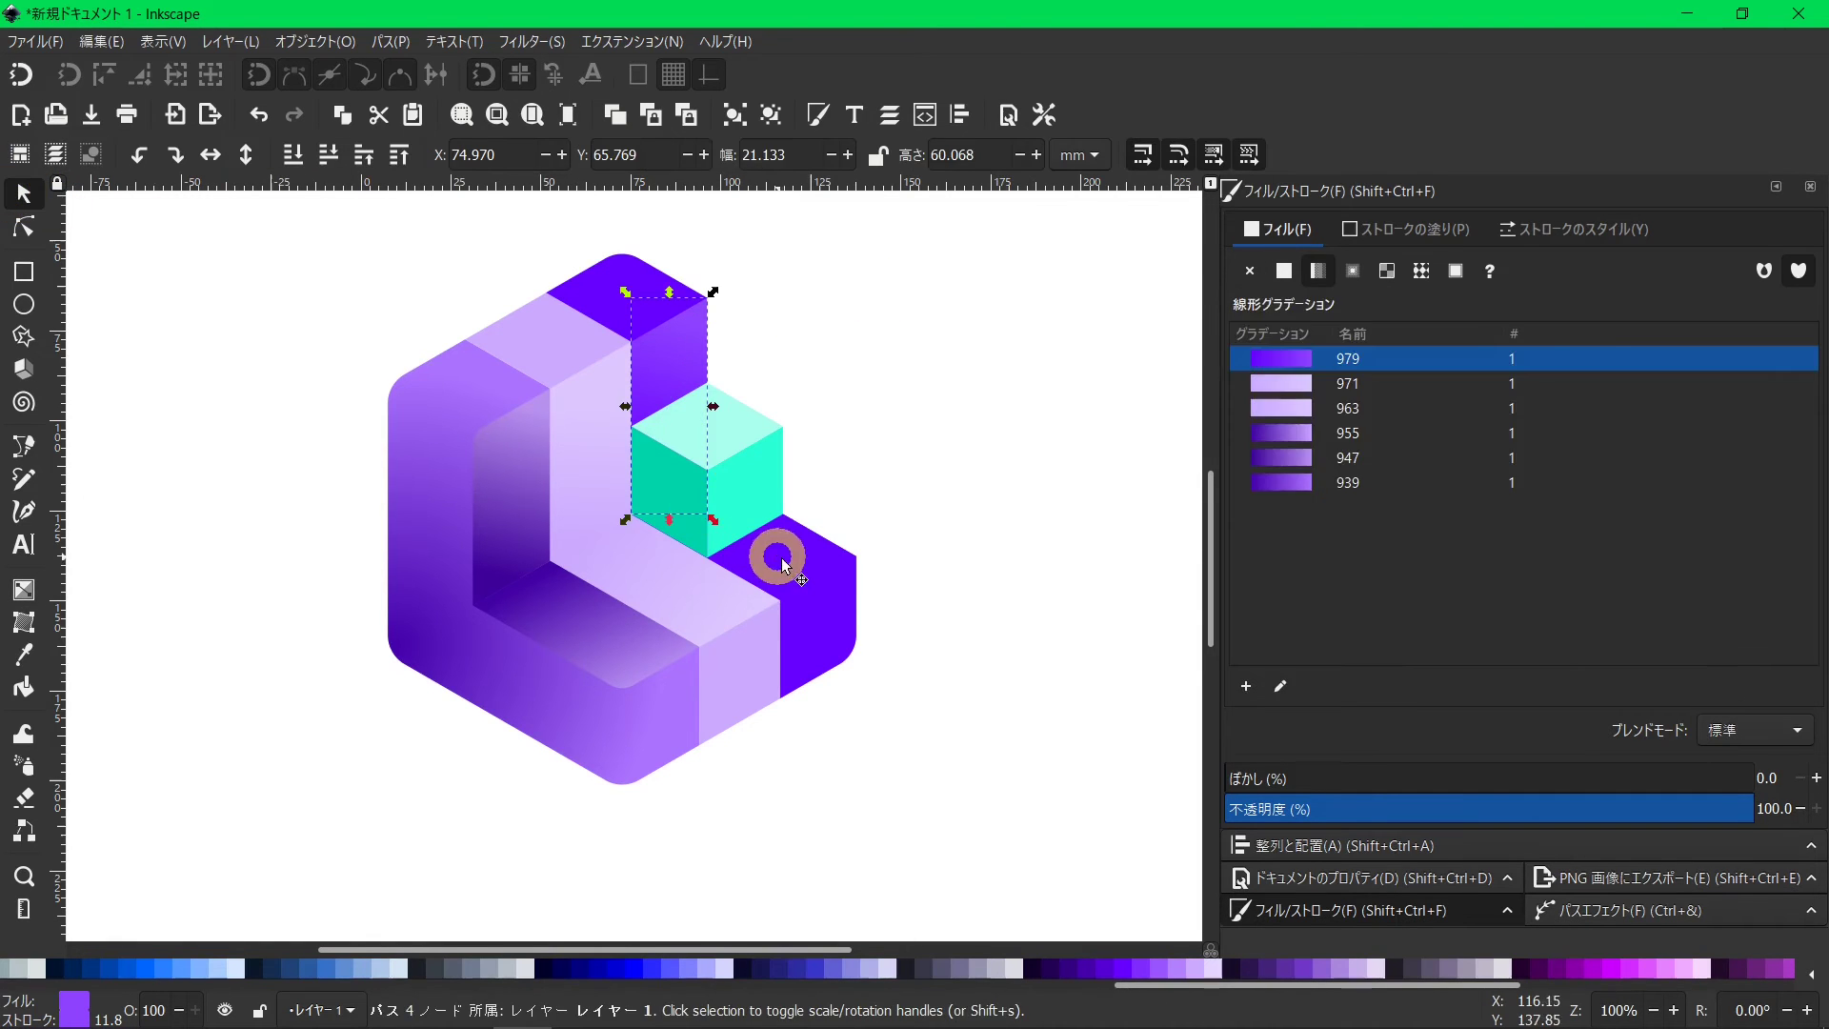
{"action": "left_click", "coordinate": [1317, 271]}
{"action": "key", "text": "g"}
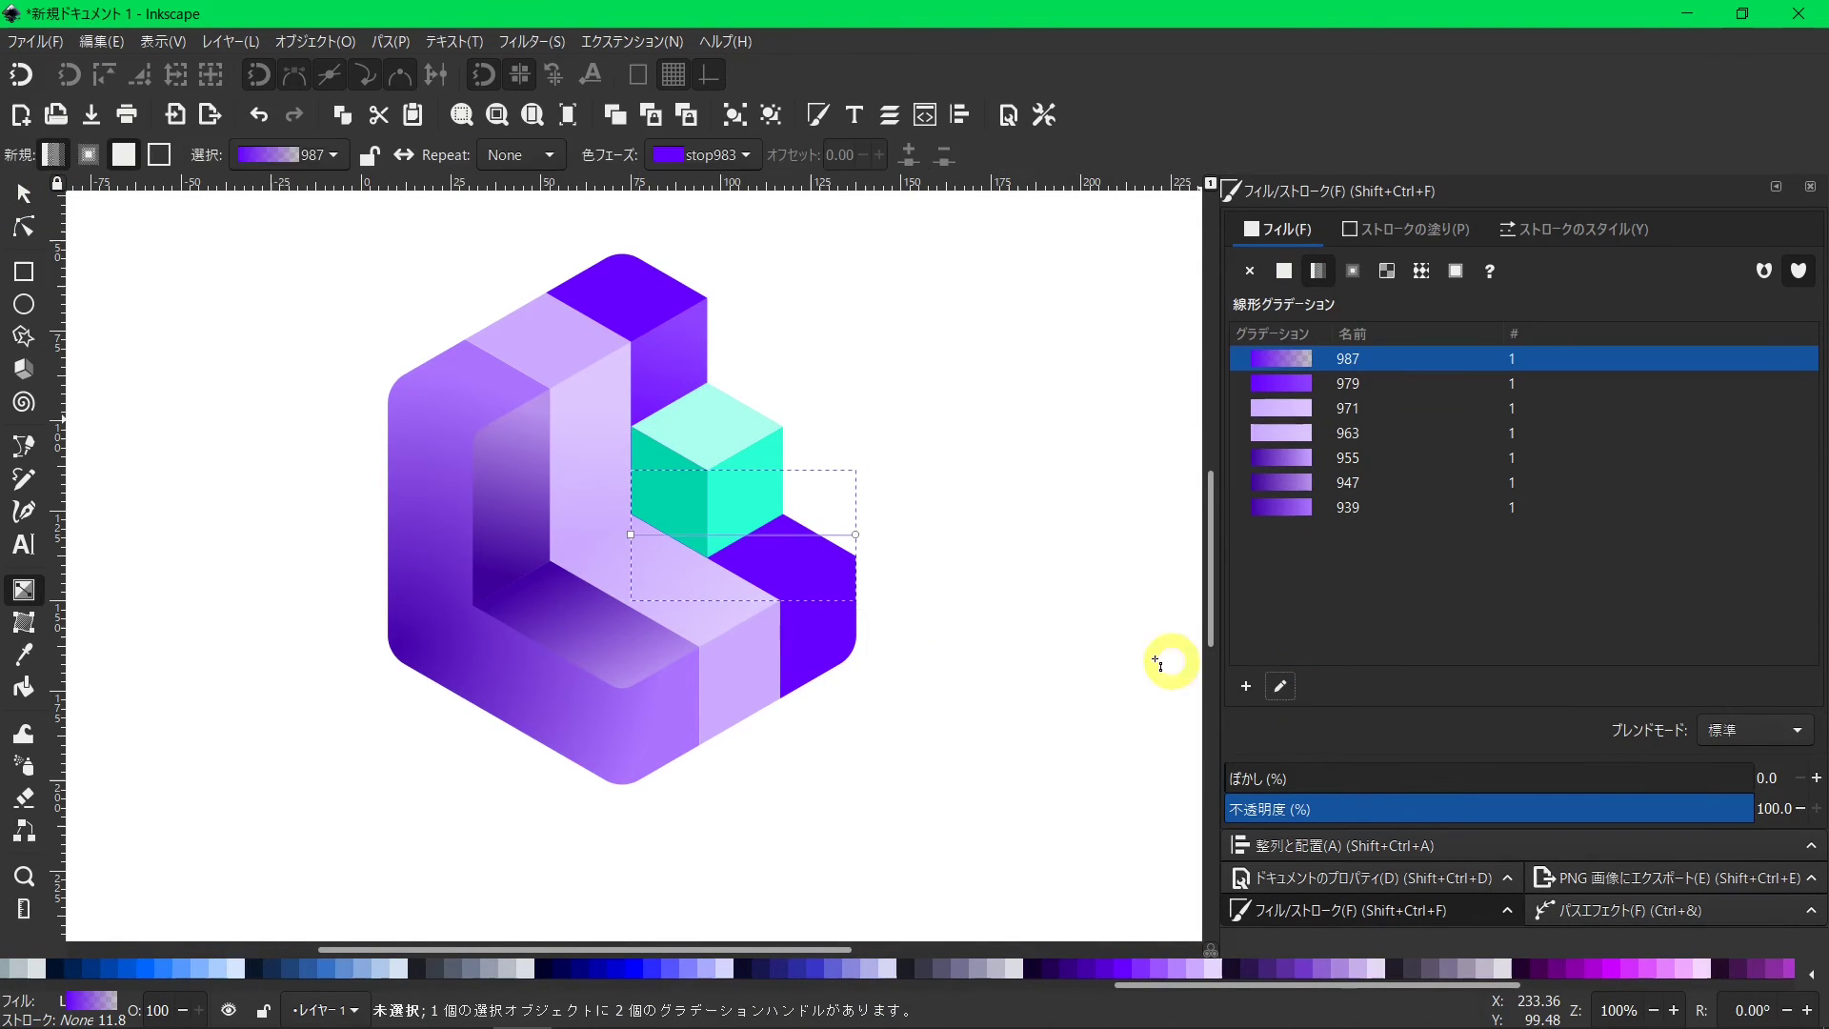
{"action": "left_click_drag", "start_coordinate": [673, 488], "coordinate": [847, 575]}
{"action": "left_click", "coordinate": [844, 570]}
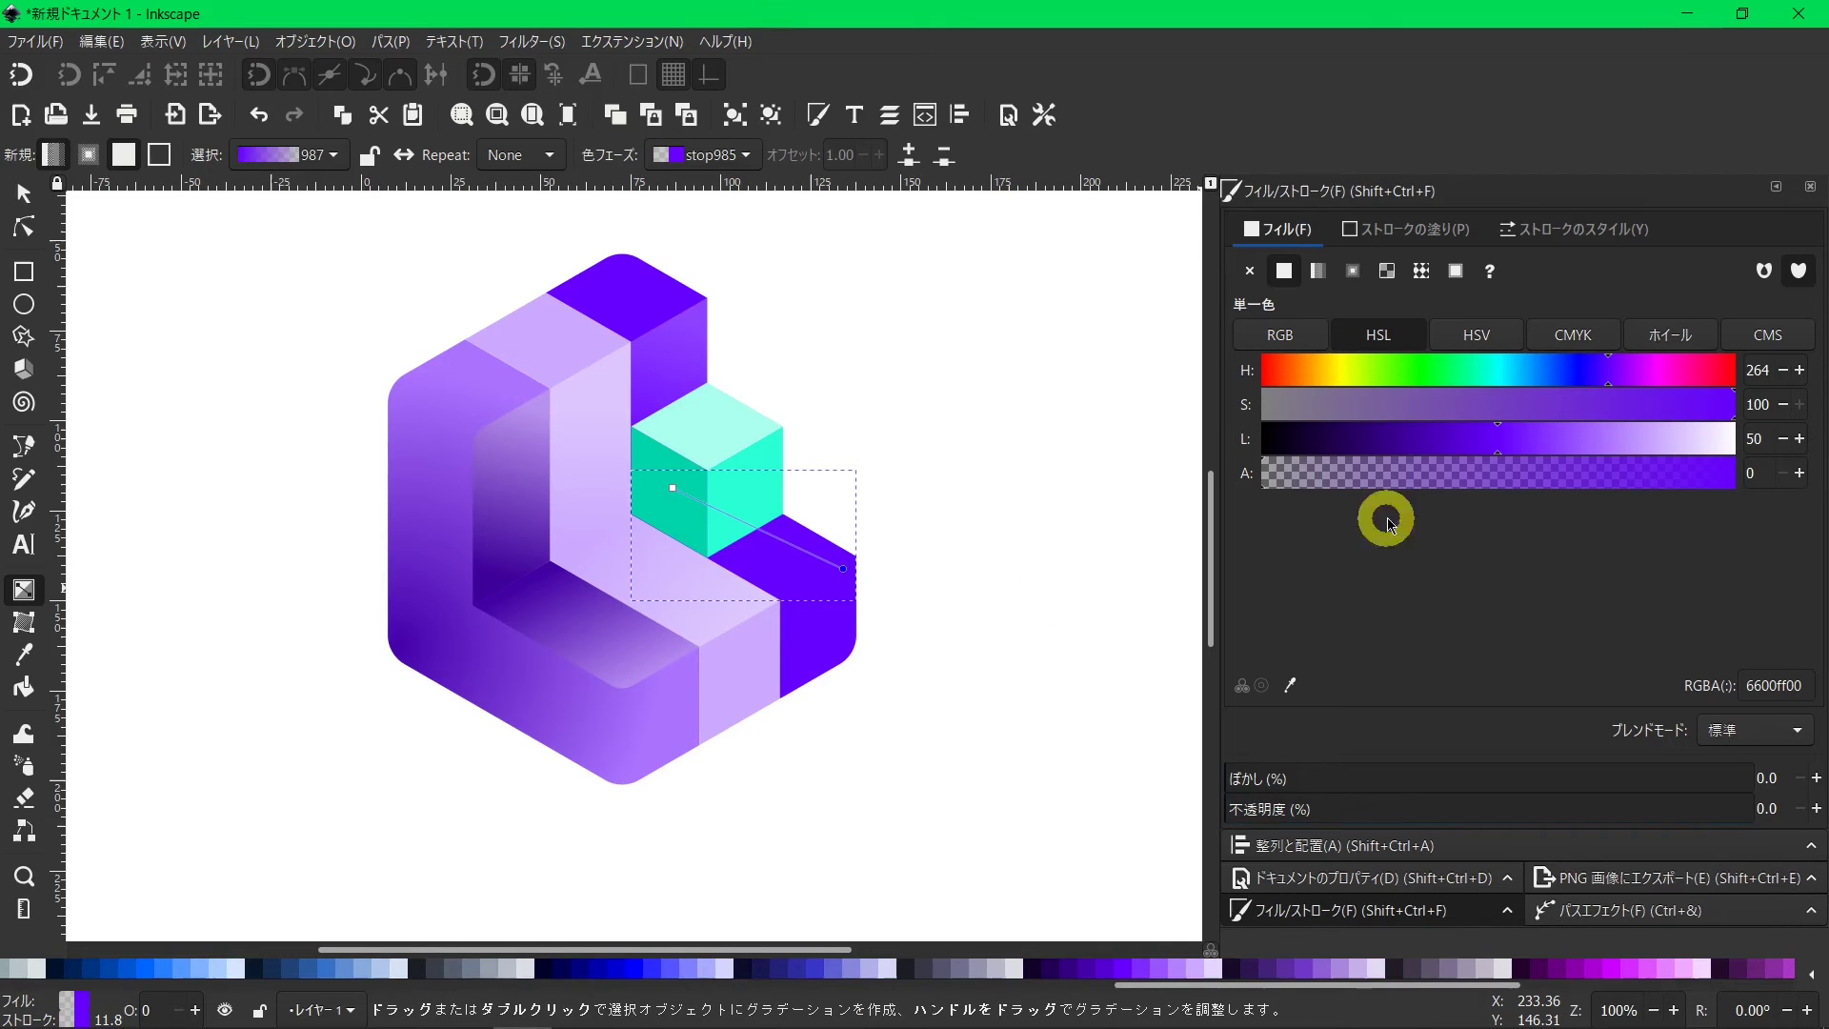
{"action": "left_click_drag", "start_coordinate": [1591, 438], "coordinate": [1623, 438]}
{"action": "left_click", "coordinate": [1732, 473]}
{"action": "key", "text": "ctrl+z"}
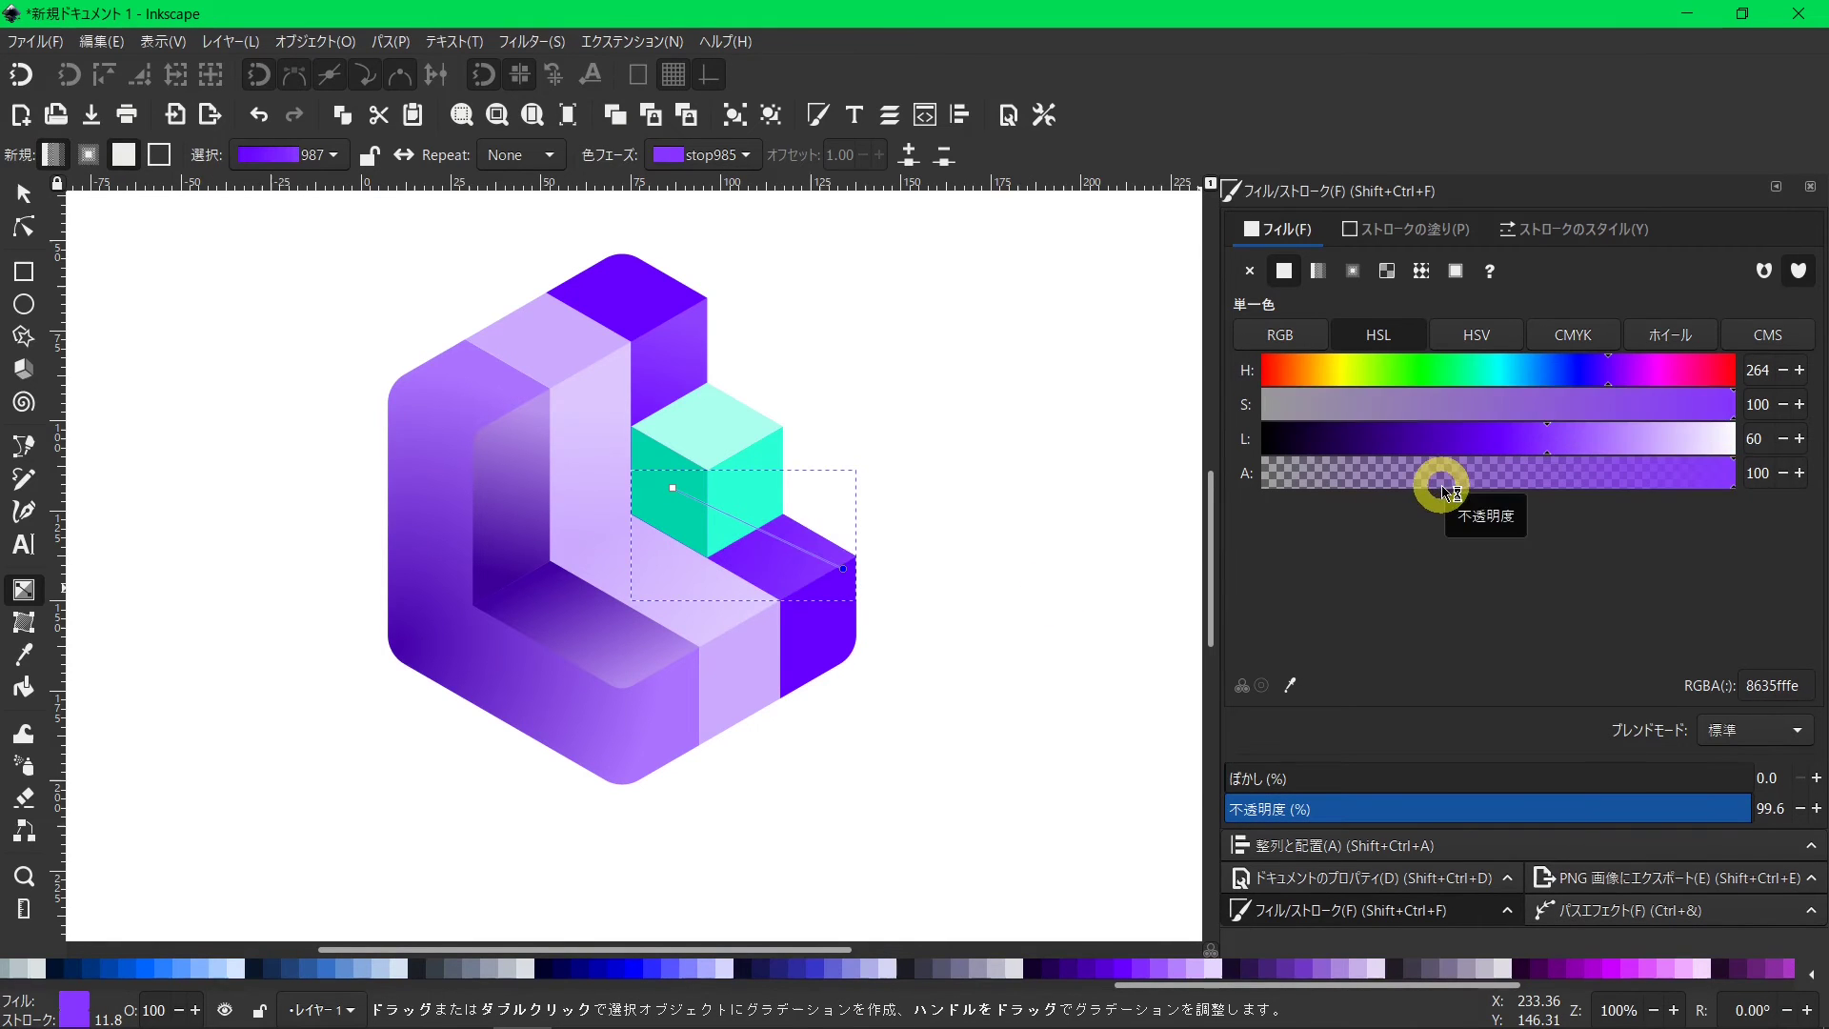
{"action": "left_click", "coordinate": [24, 195]}
{"action": "left_click", "coordinate": [951, 565]}
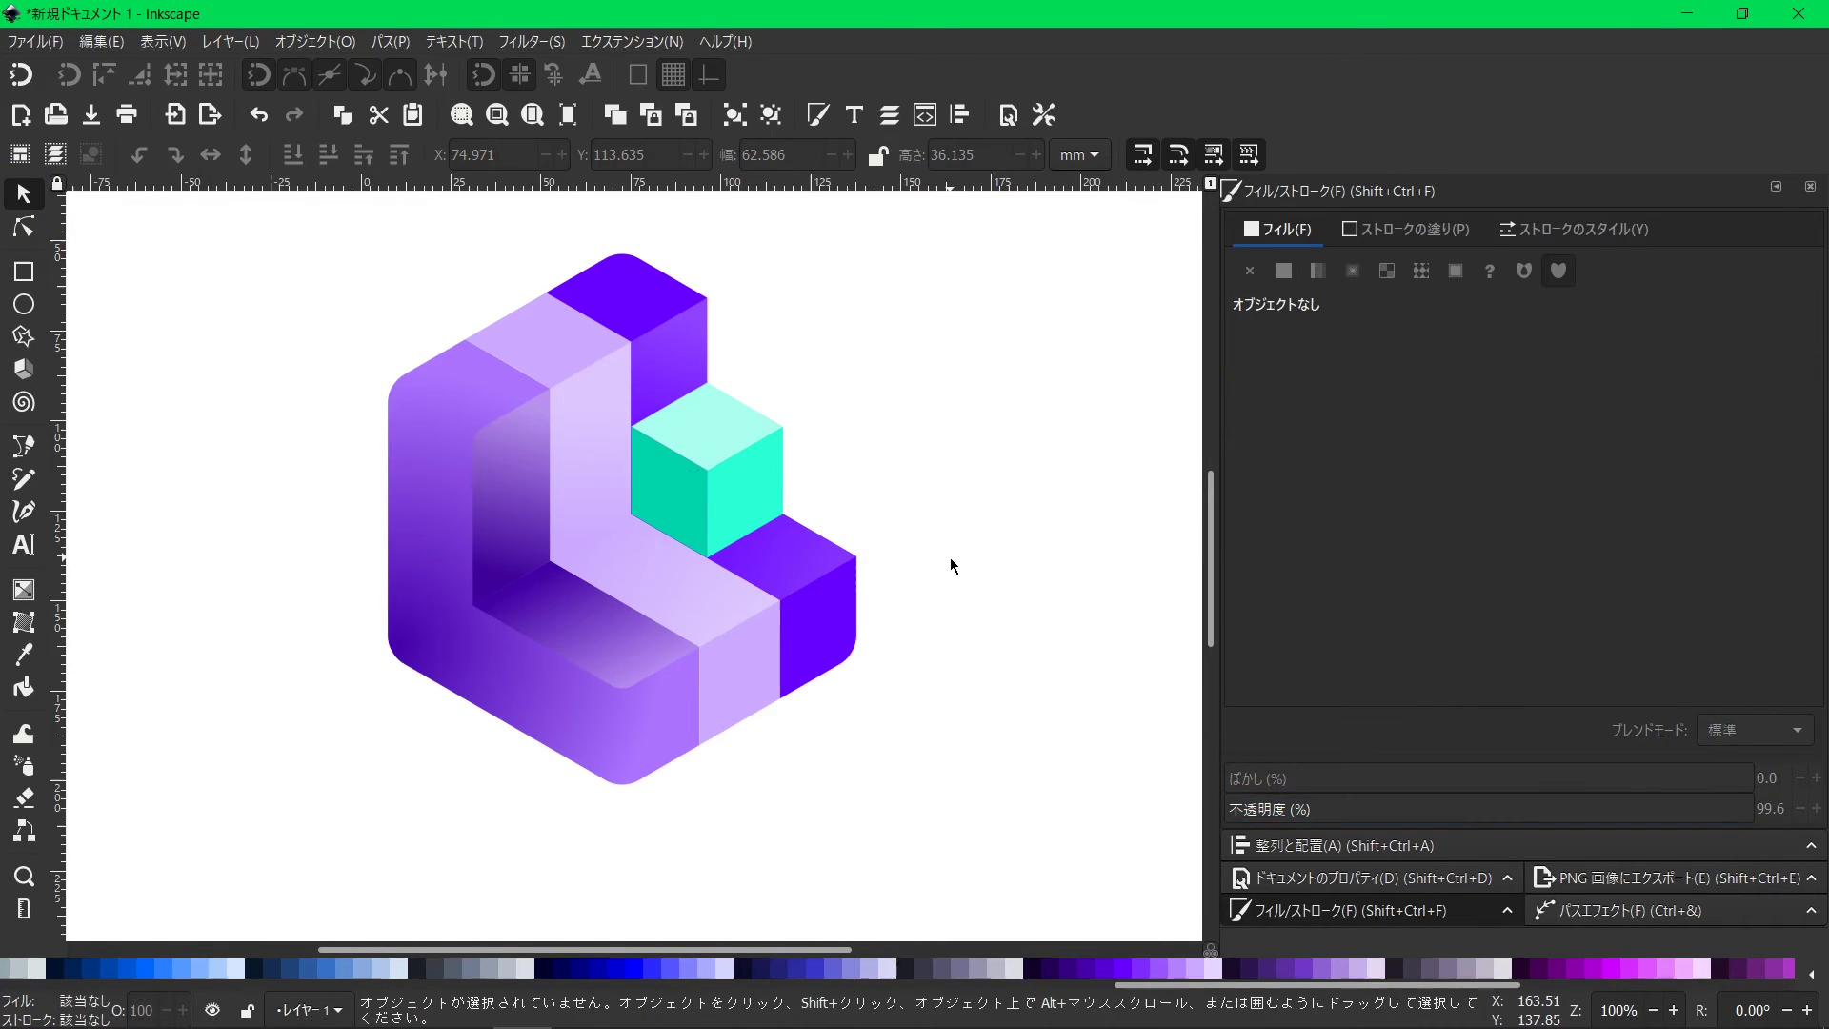
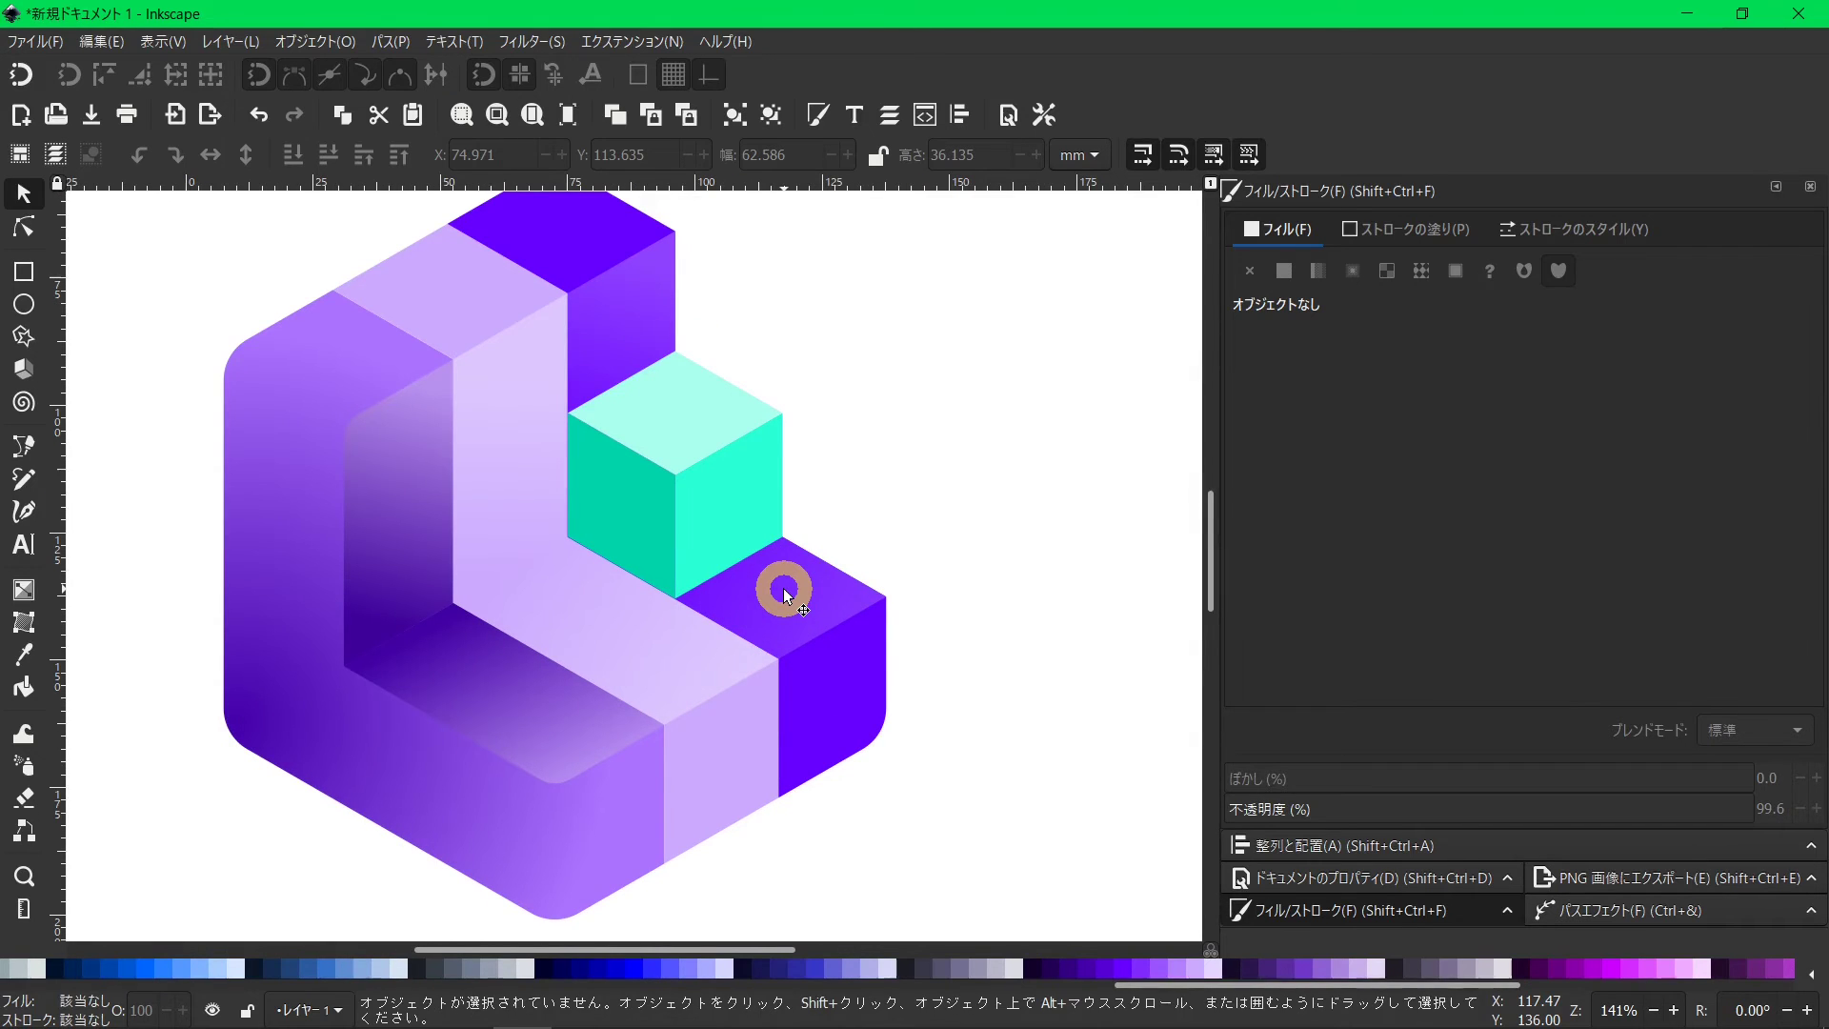
Give the cube's left teal face a linear gradient laid diagonally across it.
{"action": "scroll", "coordinate": [784, 596], "scroll_direction": "up", "scroll_amount": 2}
{"action": "left_click", "coordinate": [643, 608]}
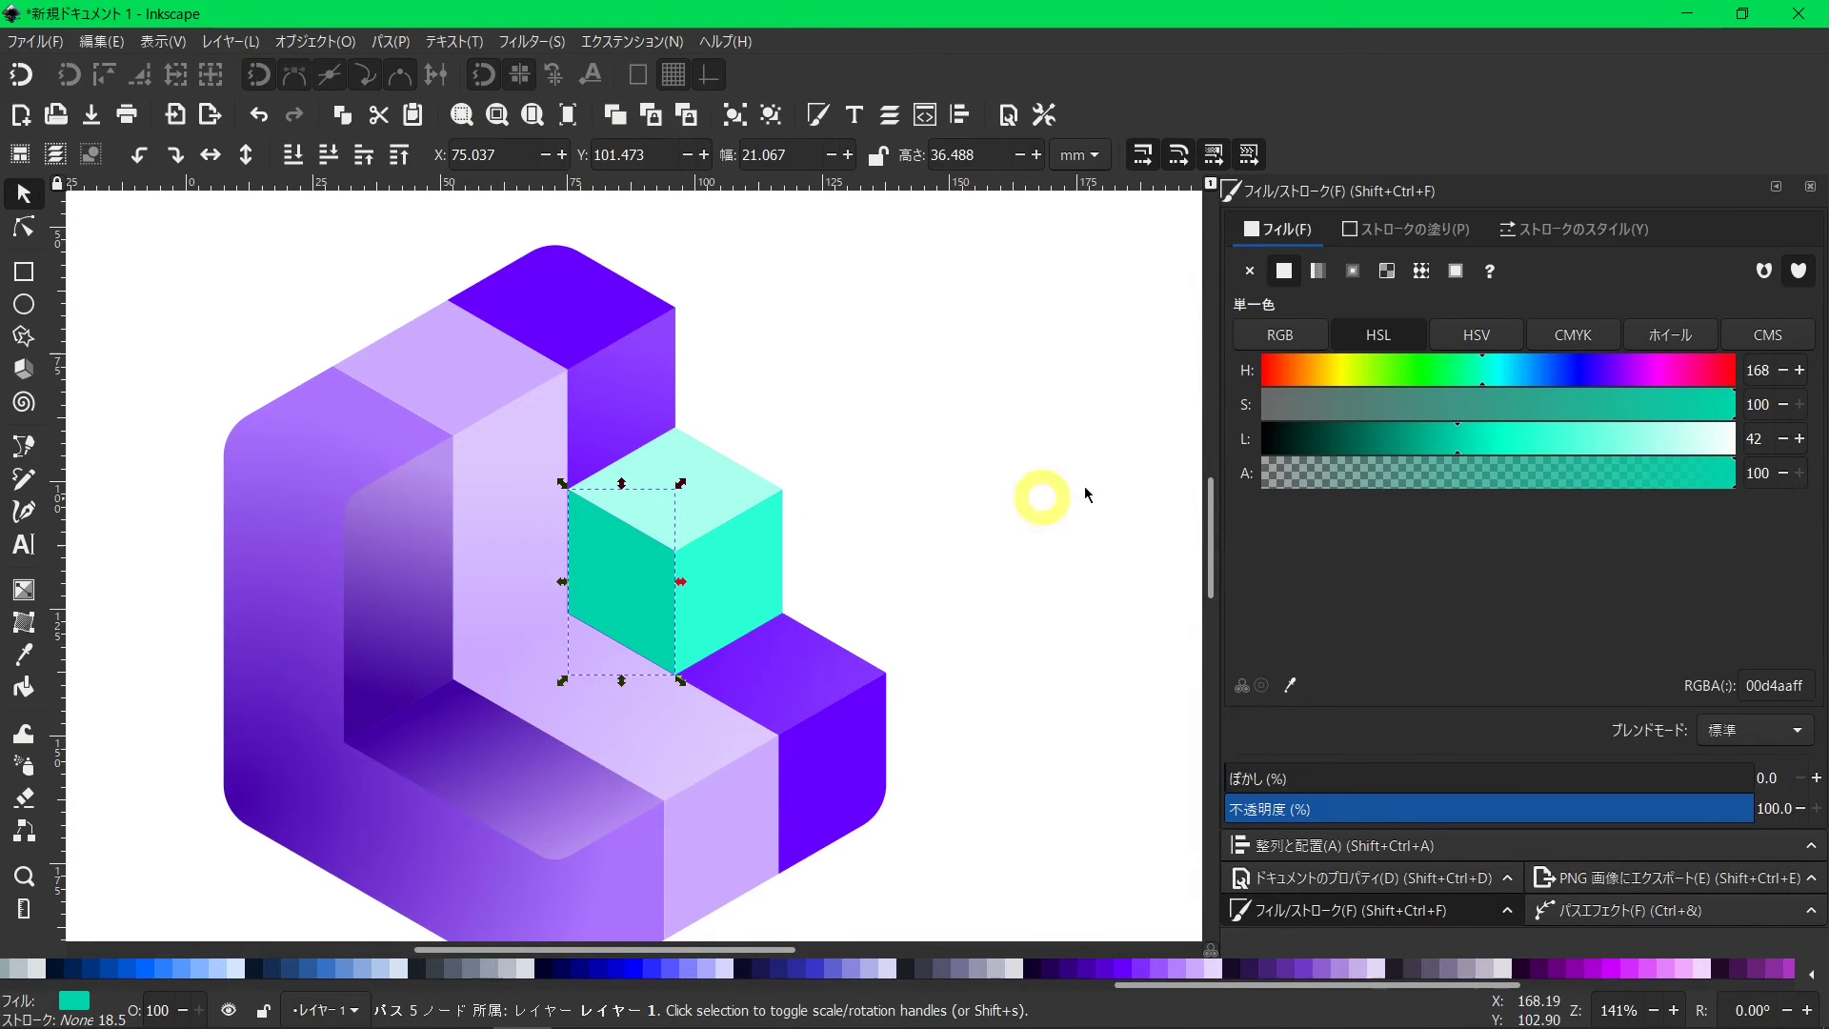
{"action": "left_click", "coordinate": [1320, 273]}
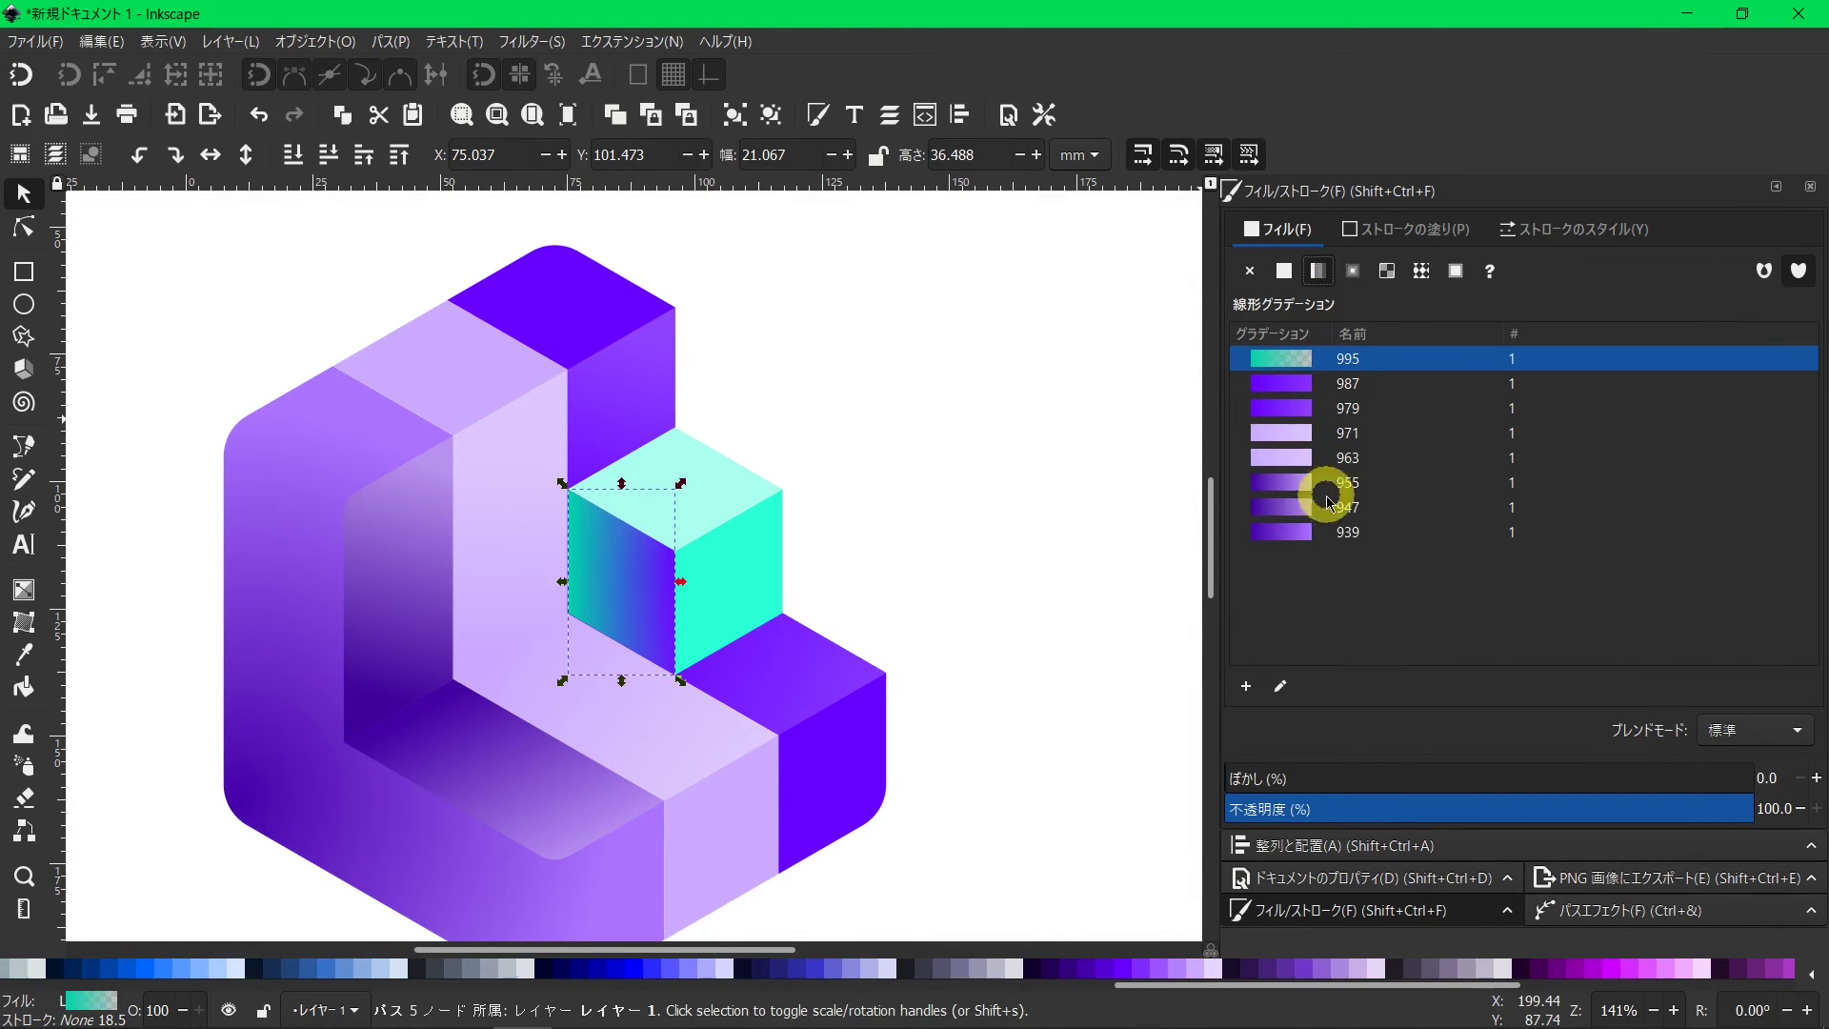
{"action": "left_click", "coordinate": [1280, 686]}
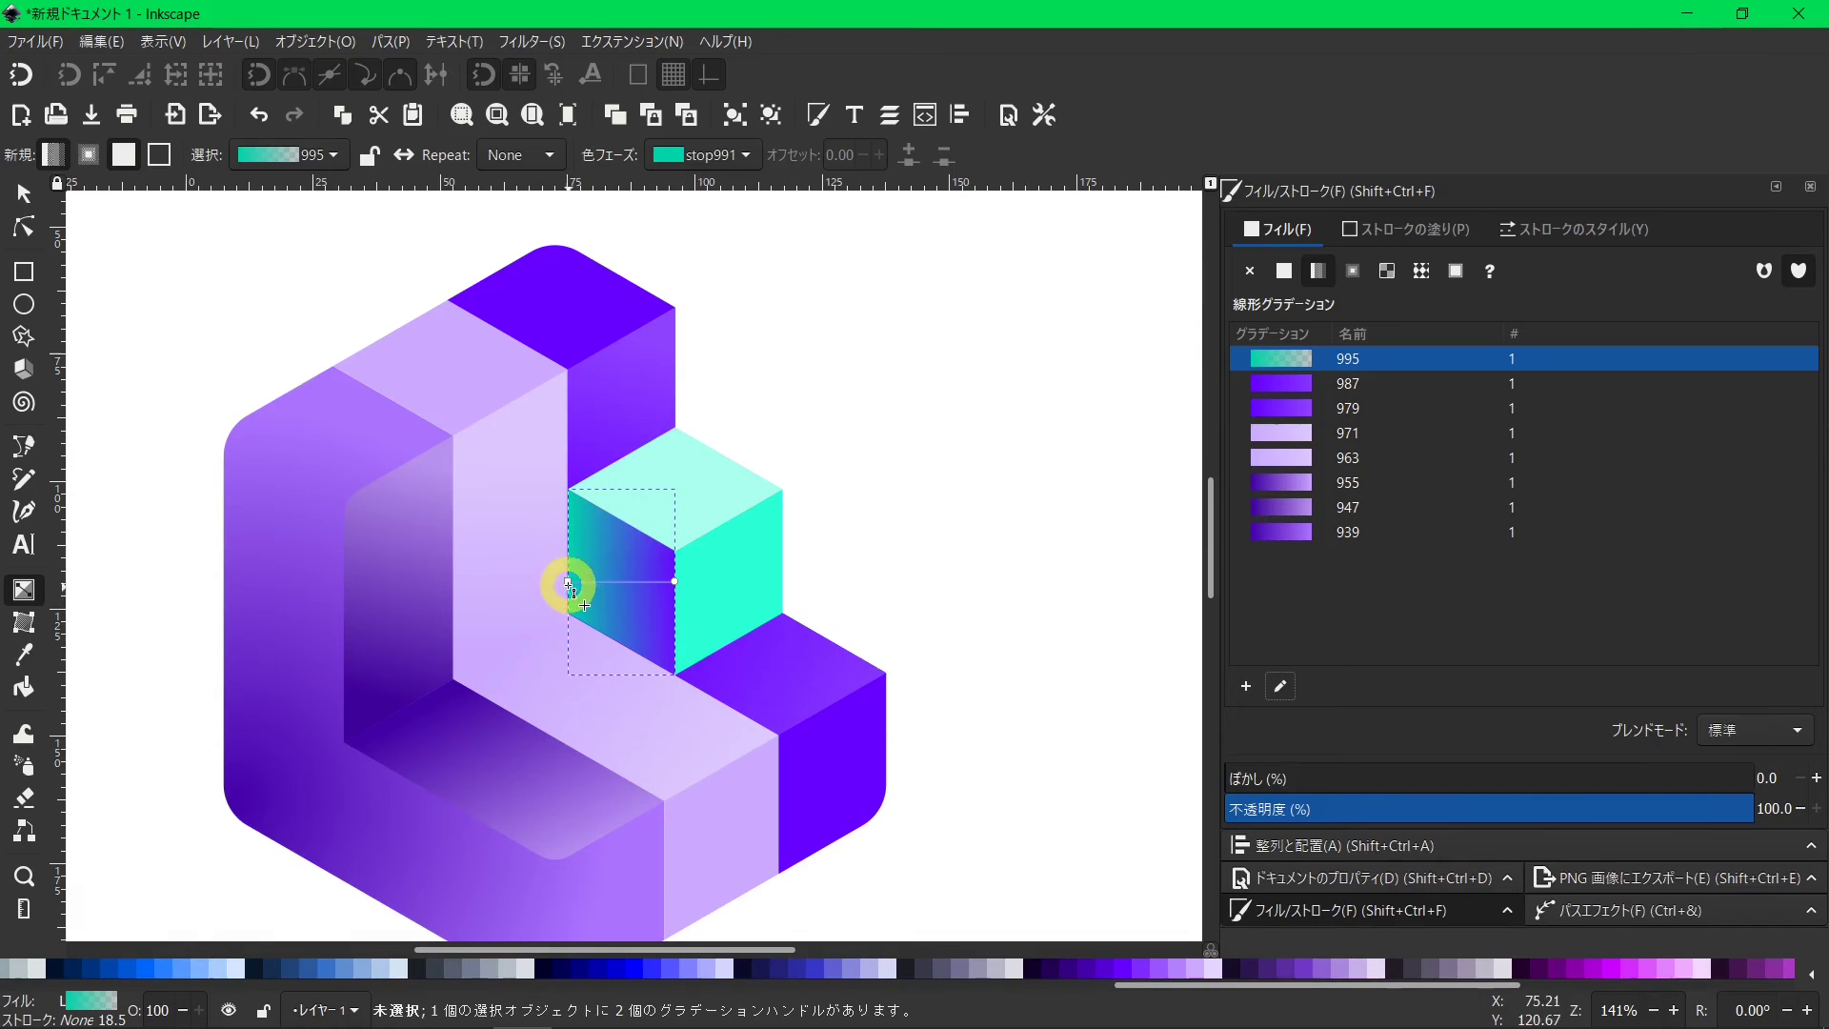
{"action": "left_click_drag", "start_coordinate": [585, 612], "coordinate": [651, 560]}
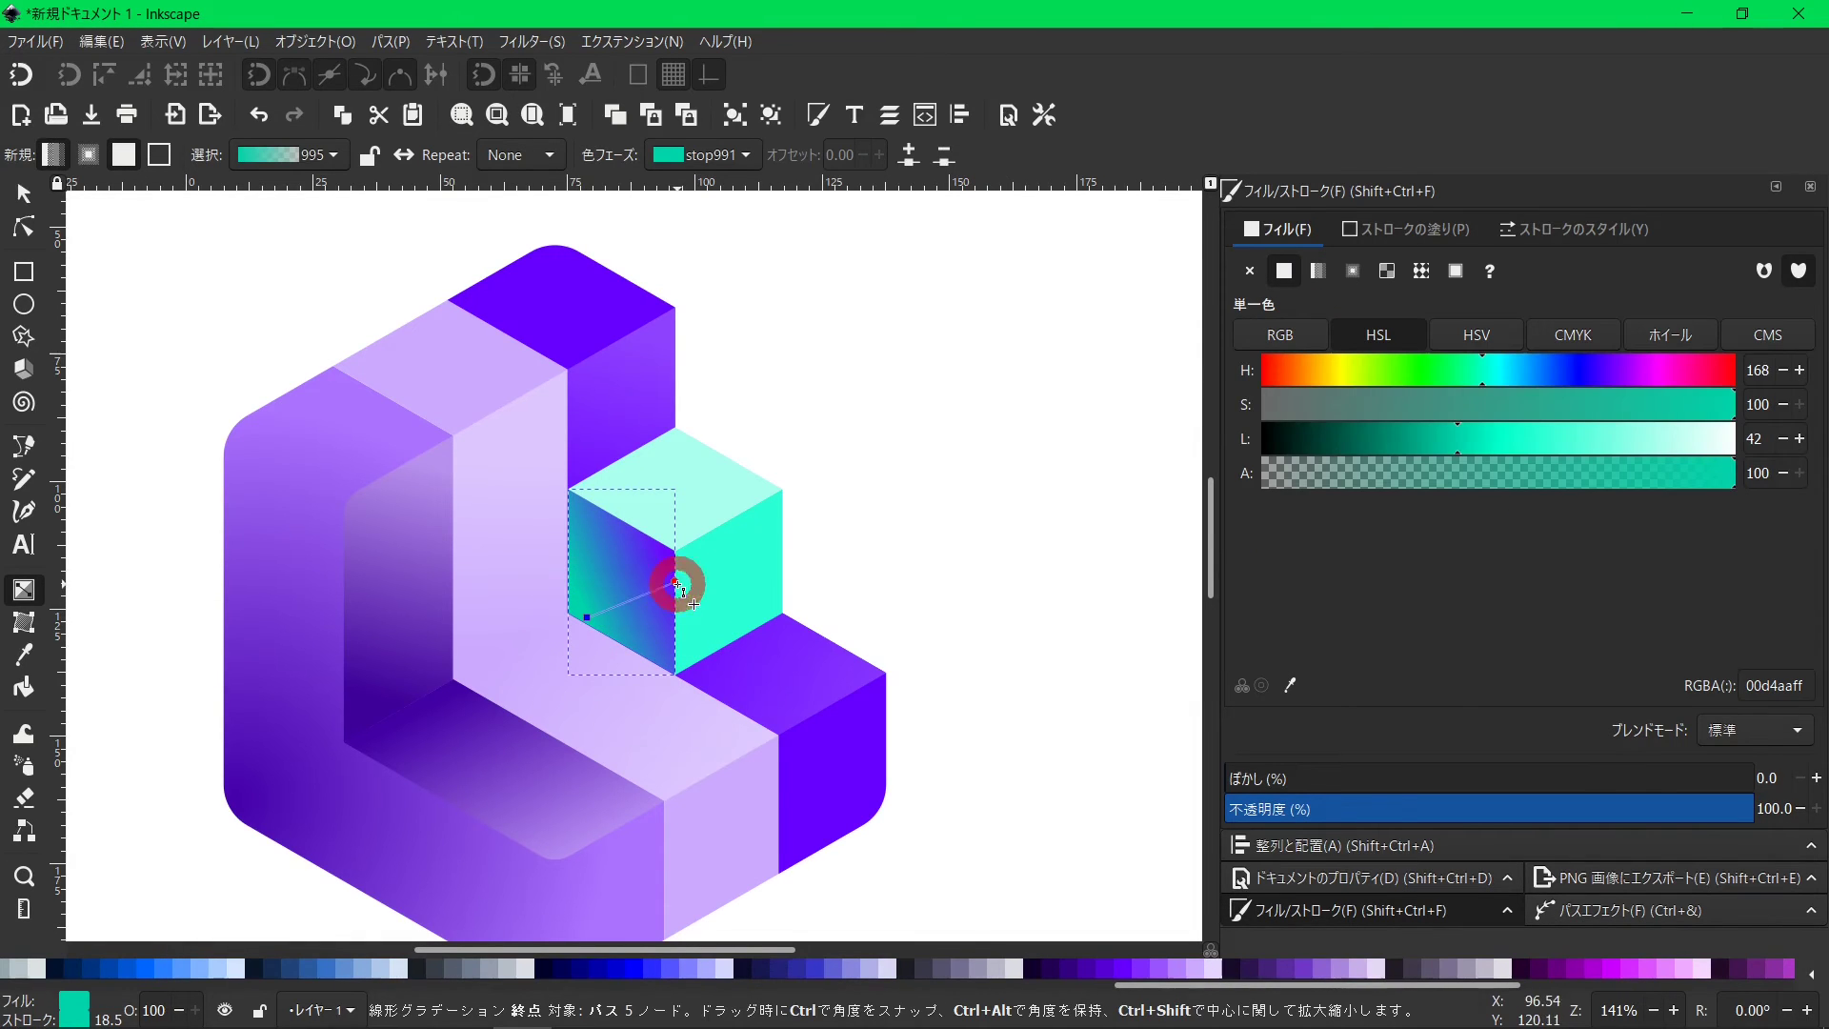
Lighten the gradient's end stop to a fully opaque teal and fine-tune the start stop's lightness.
{"action": "left_click", "coordinate": [655, 569]}
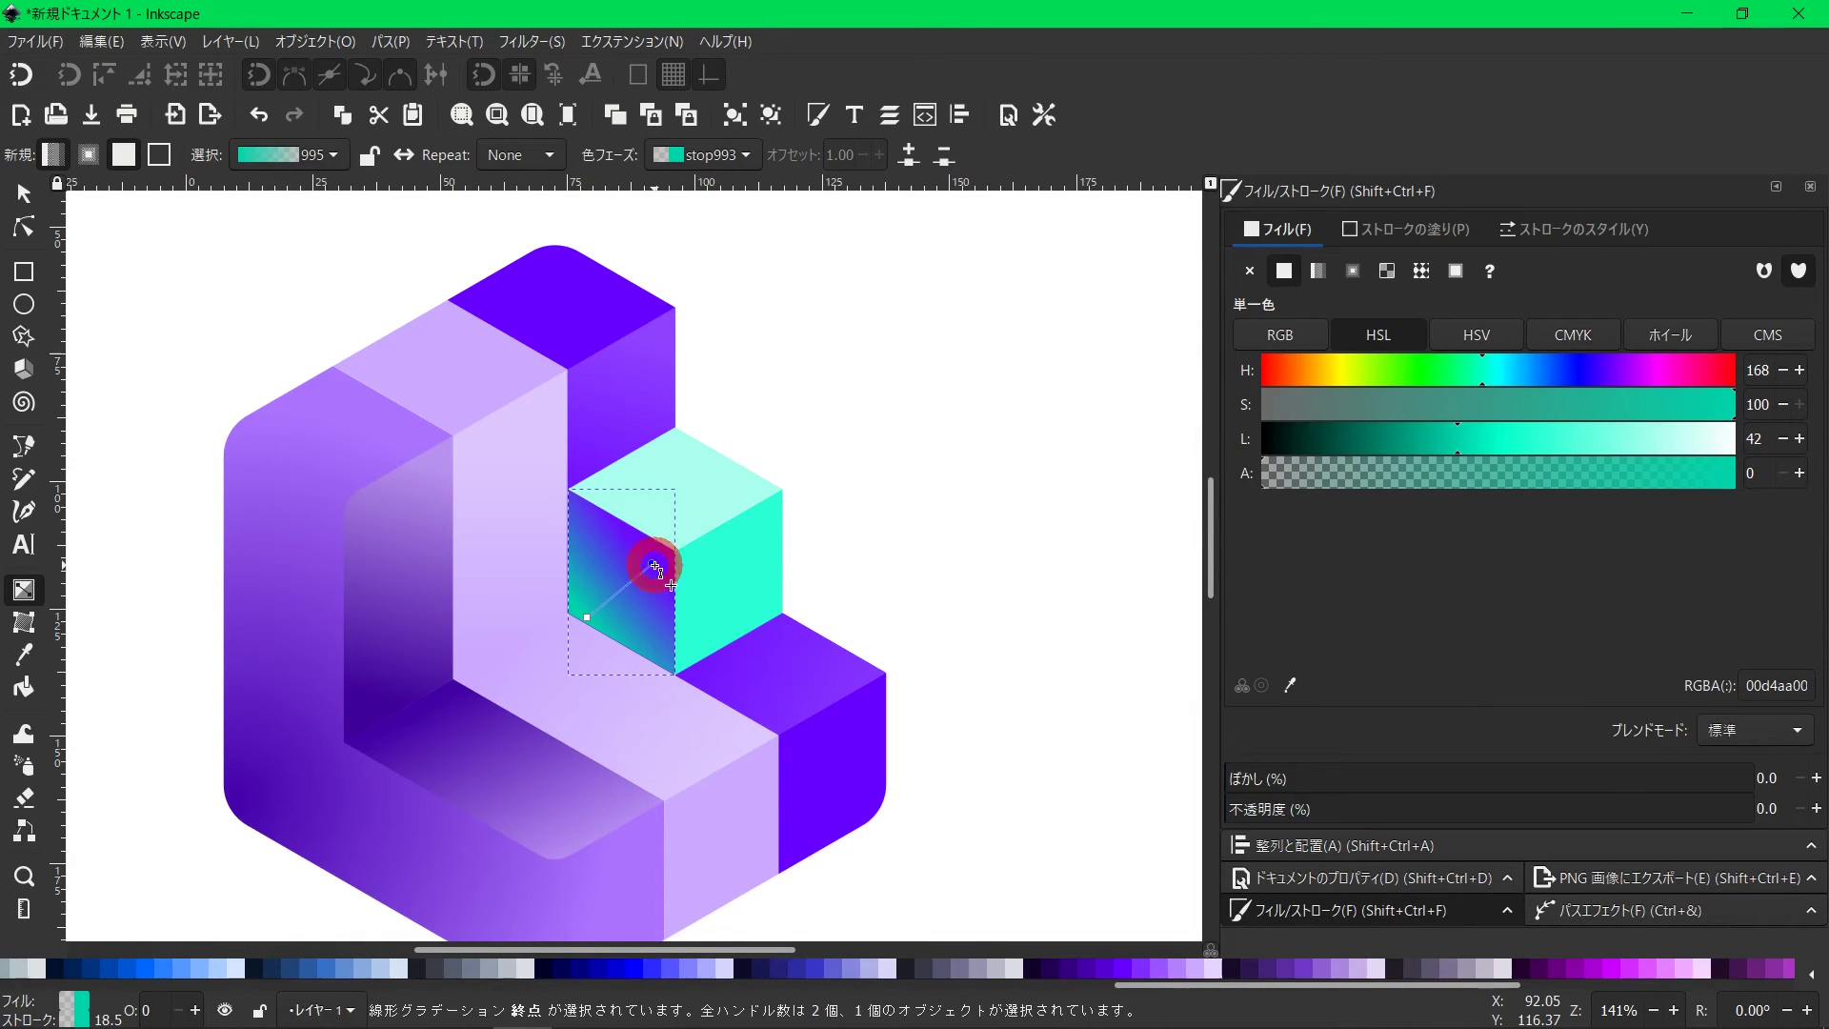
{"action": "left_click", "coordinate": [1508, 440]}
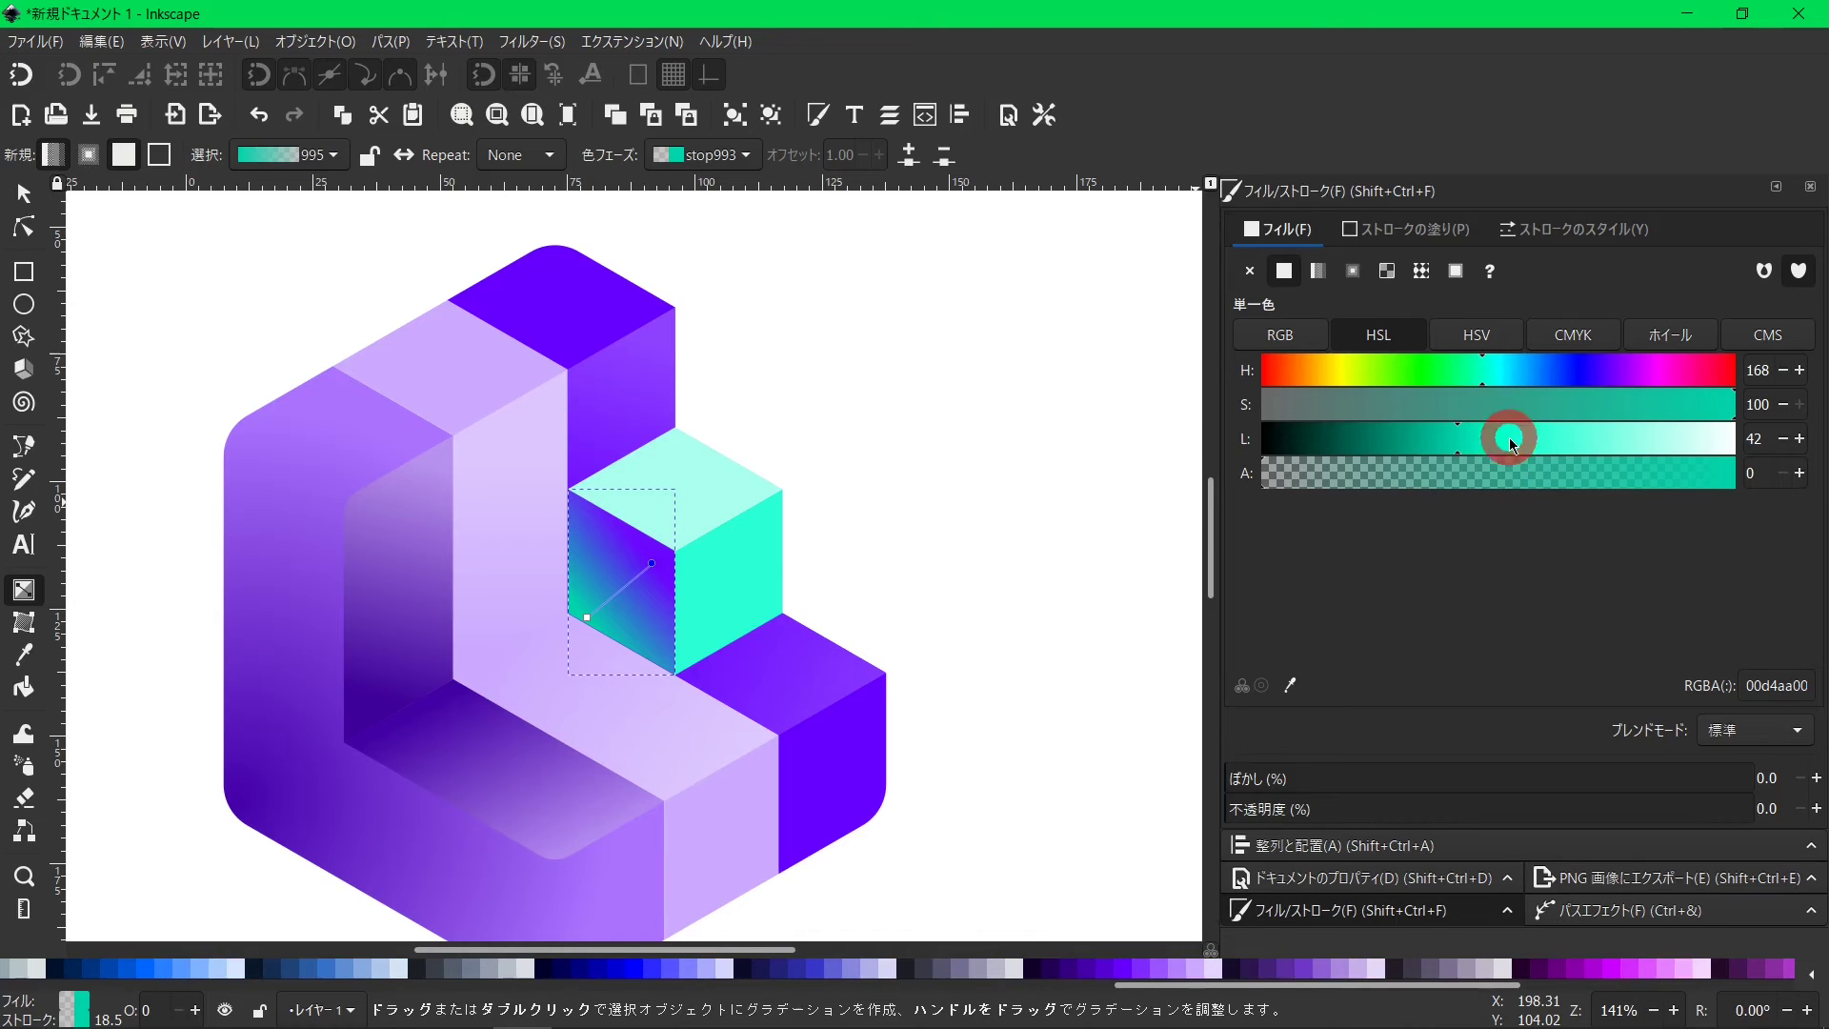
{"action": "left_click", "coordinate": [1720, 464]}
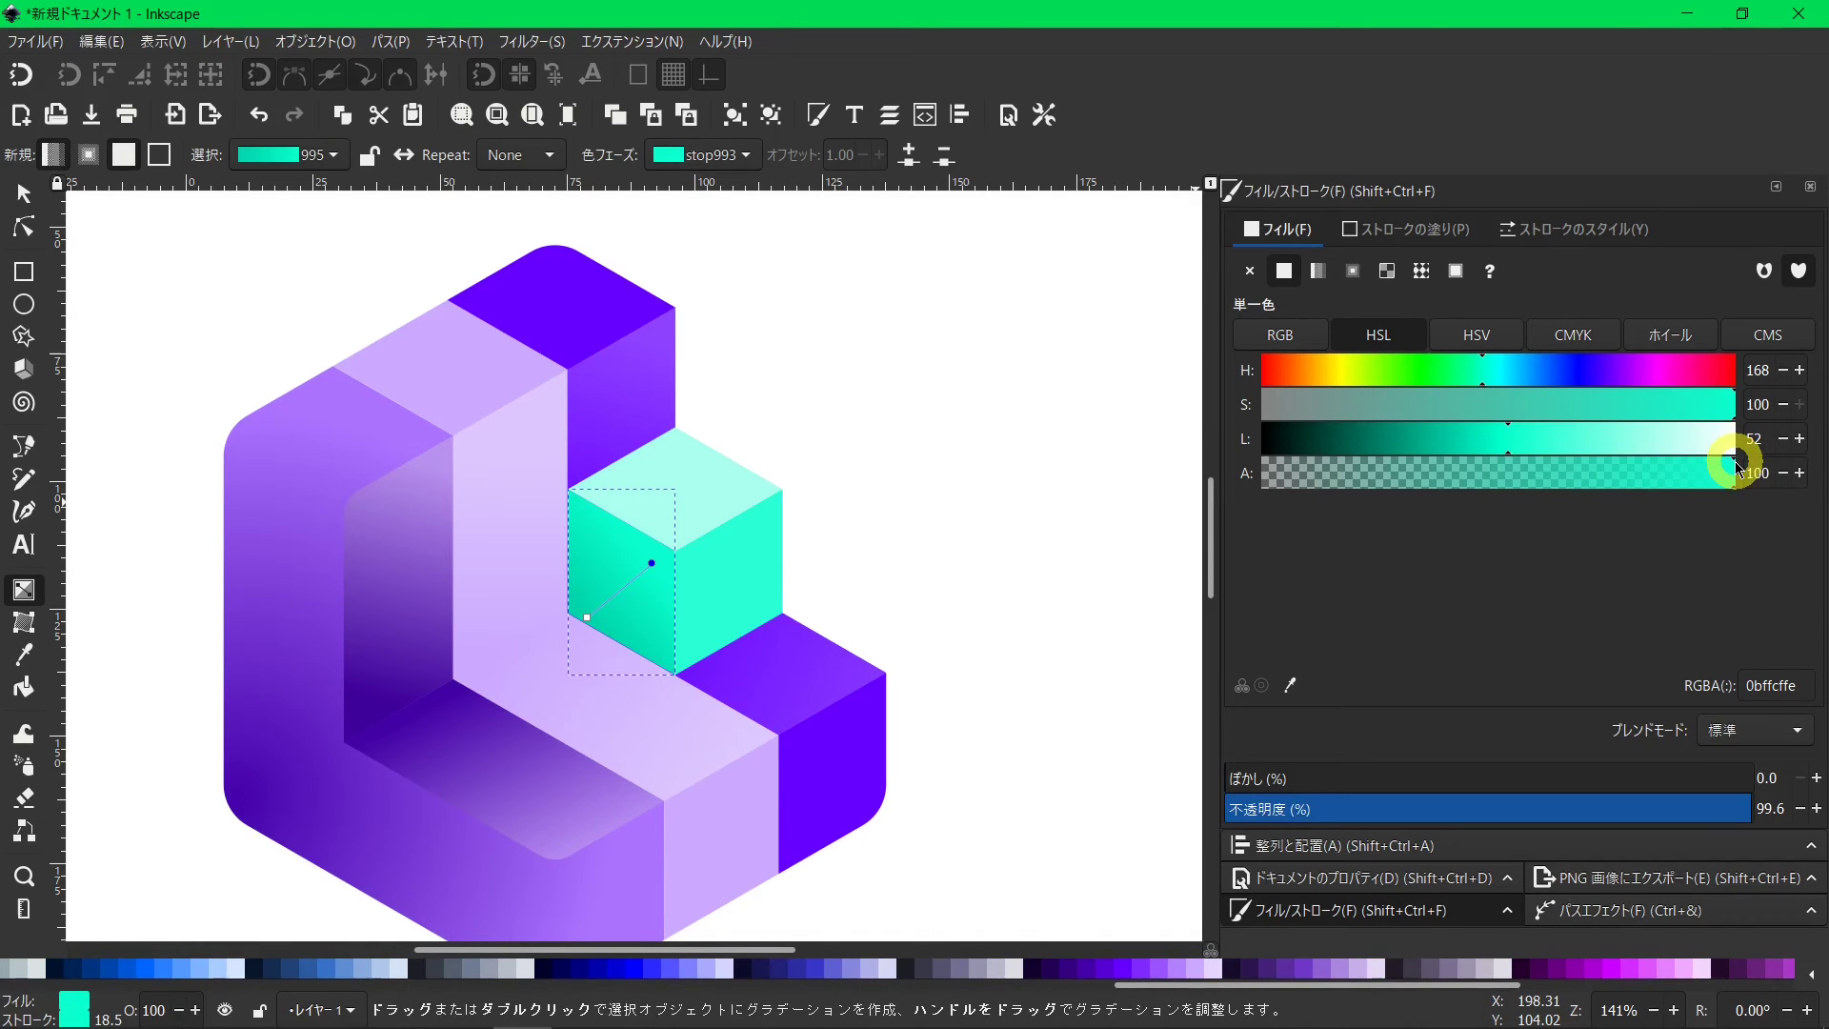
{"action": "left_click", "coordinate": [599, 604]}
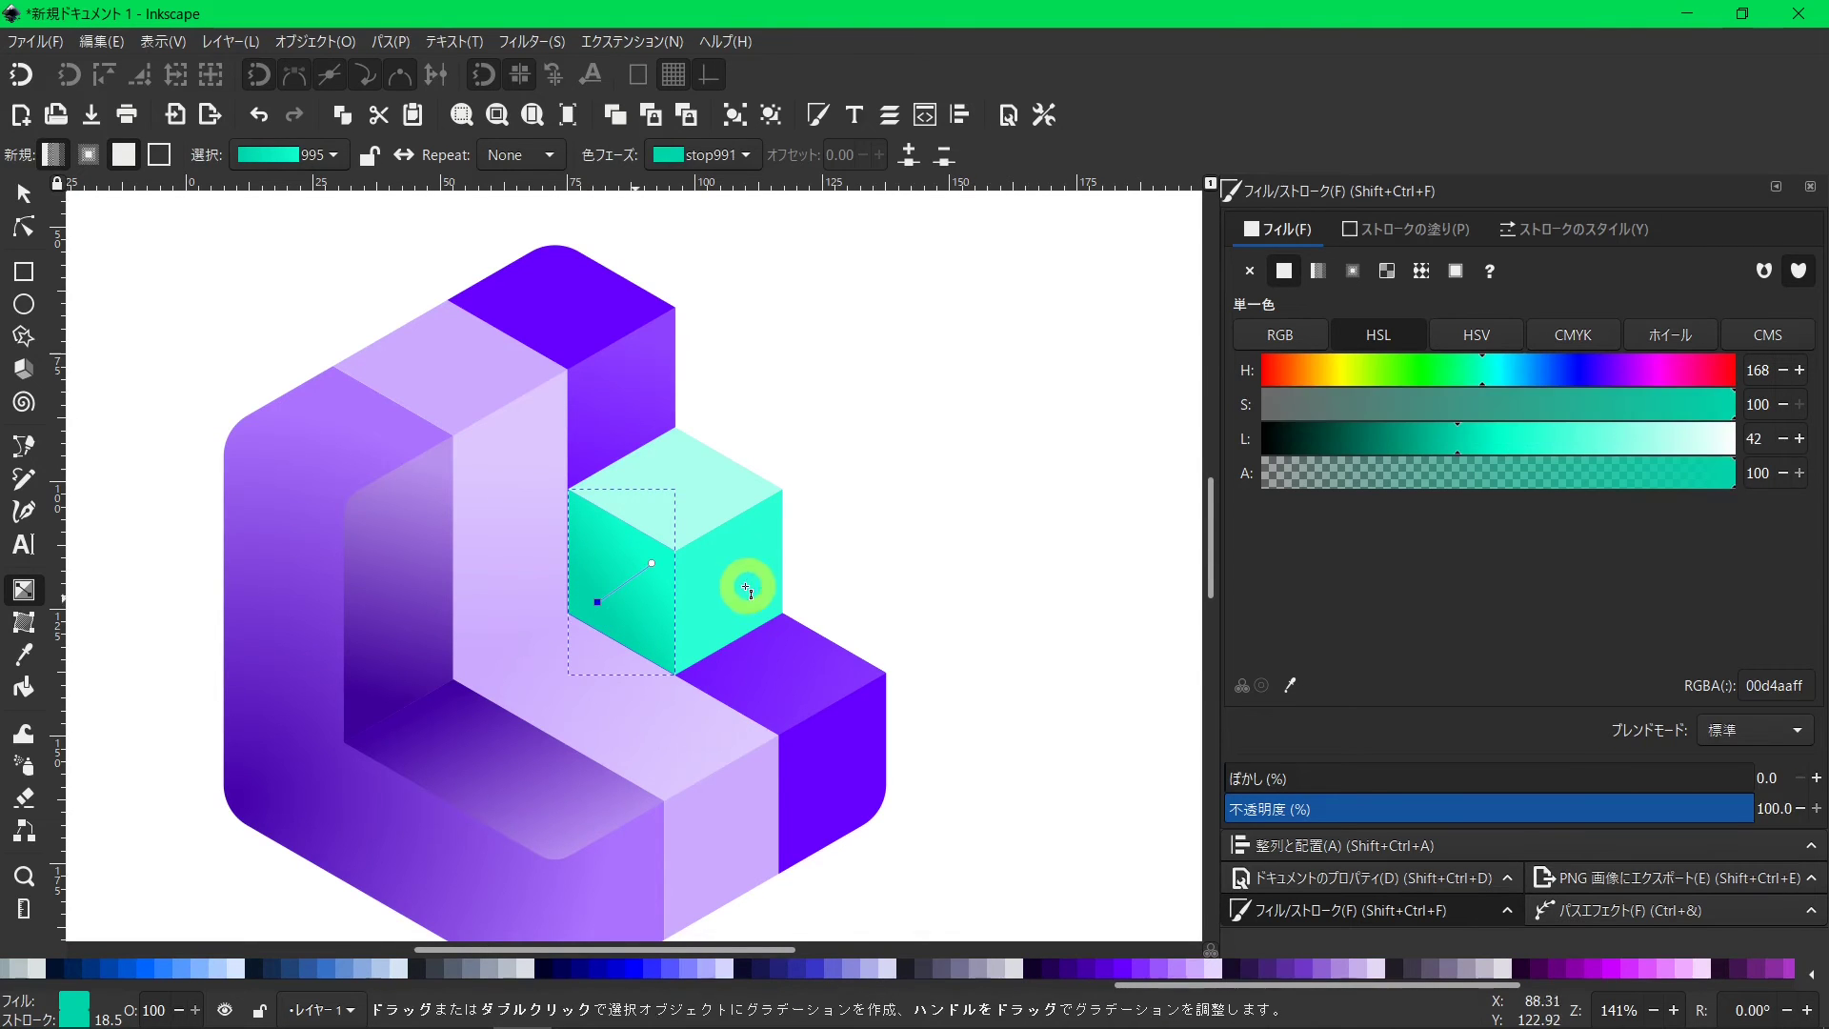
{"action": "left_click_drag", "start_coordinate": [1285, 444], "coordinate": [1449, 438]}
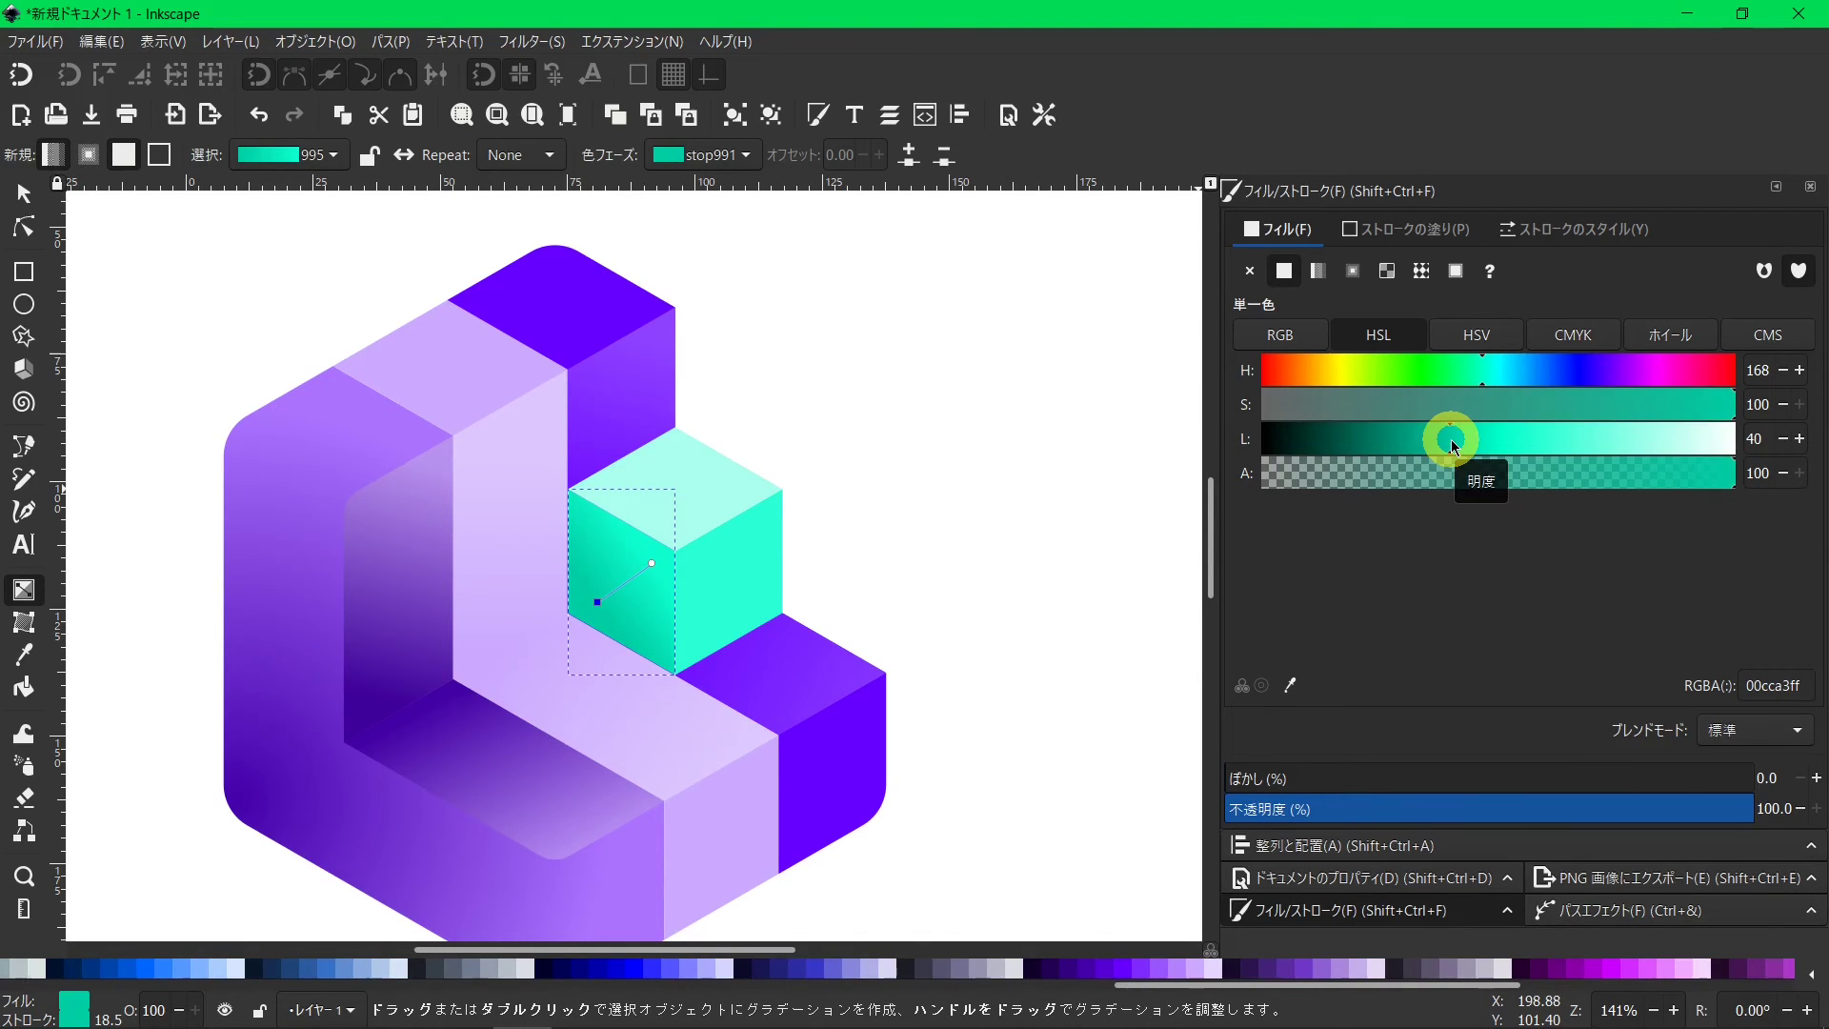
{"action": "left_click", "coordinate": [26, 198]}
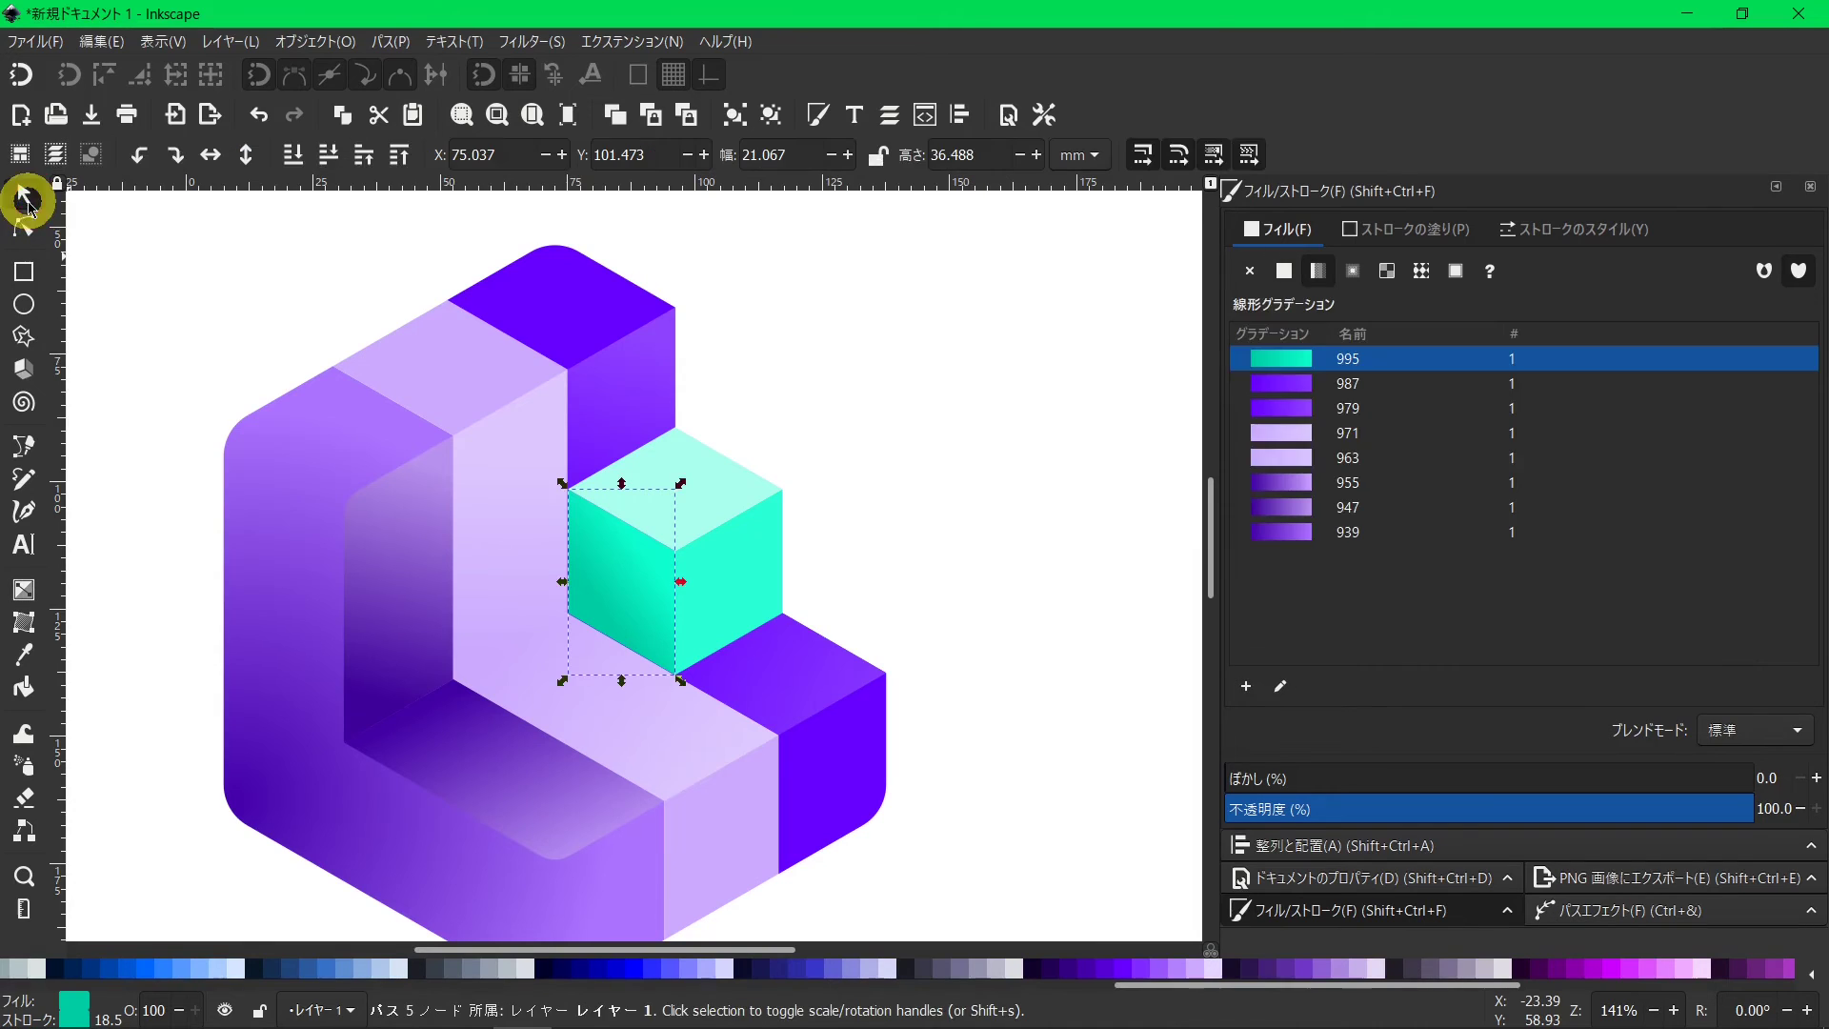
Apply teal gradient 995 to the right face, starting at its bottom corner and angled upward.
{"action": "left_click", "coordinate": [727, 546]}
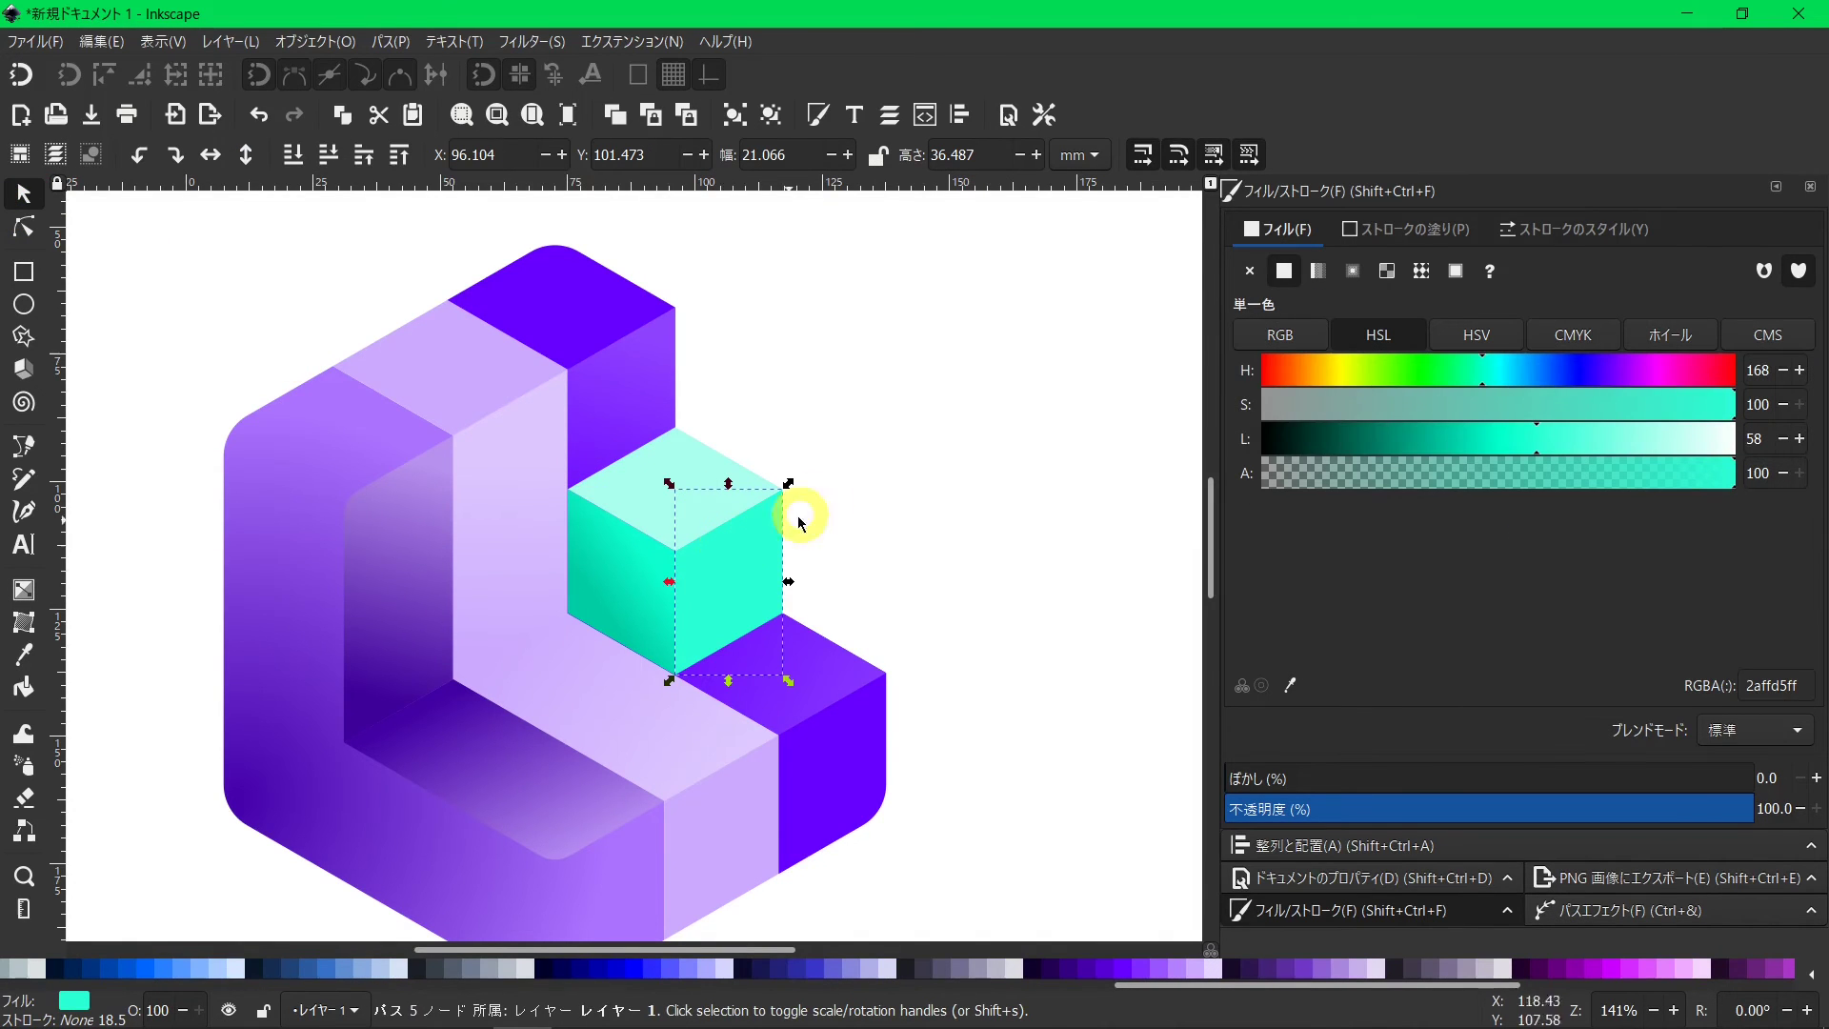
{"action": "left_click", "coordinate": [1314, 273]}
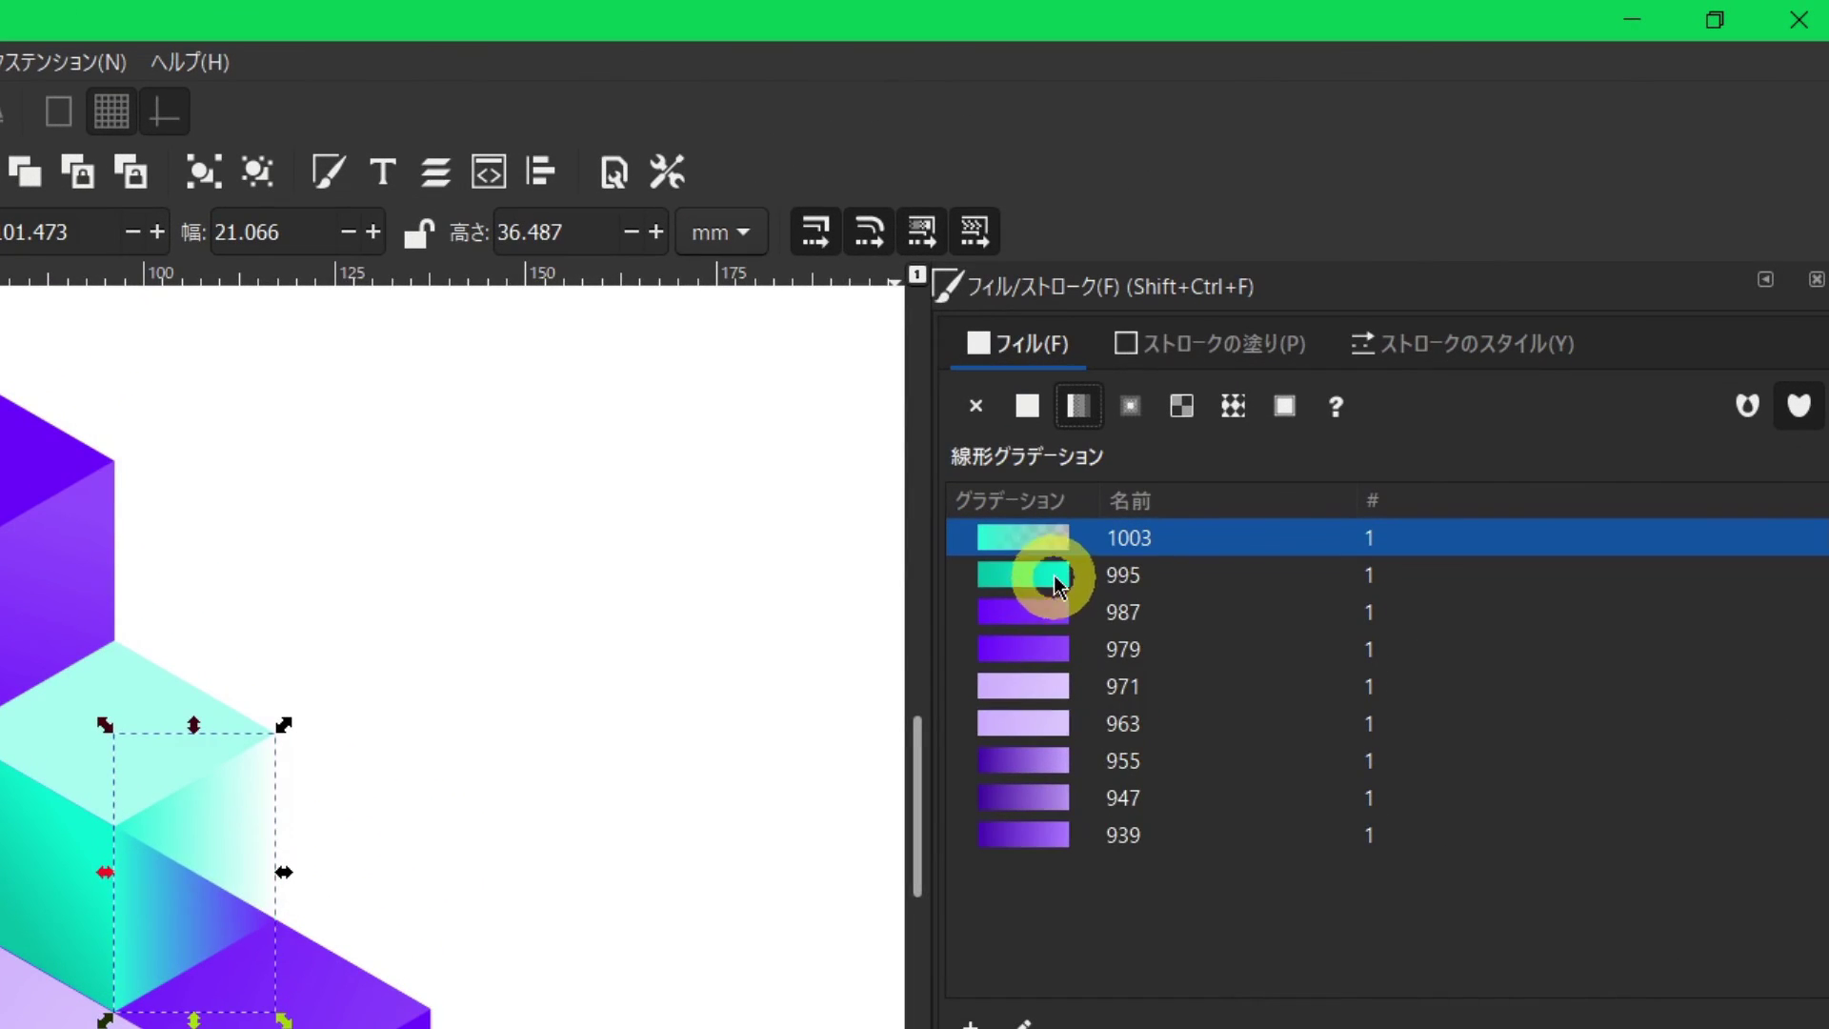
{"action": "left_click", "coordinate": [1294, 383]}
{"action": "left_click", "coordinate": [1279, 686]}
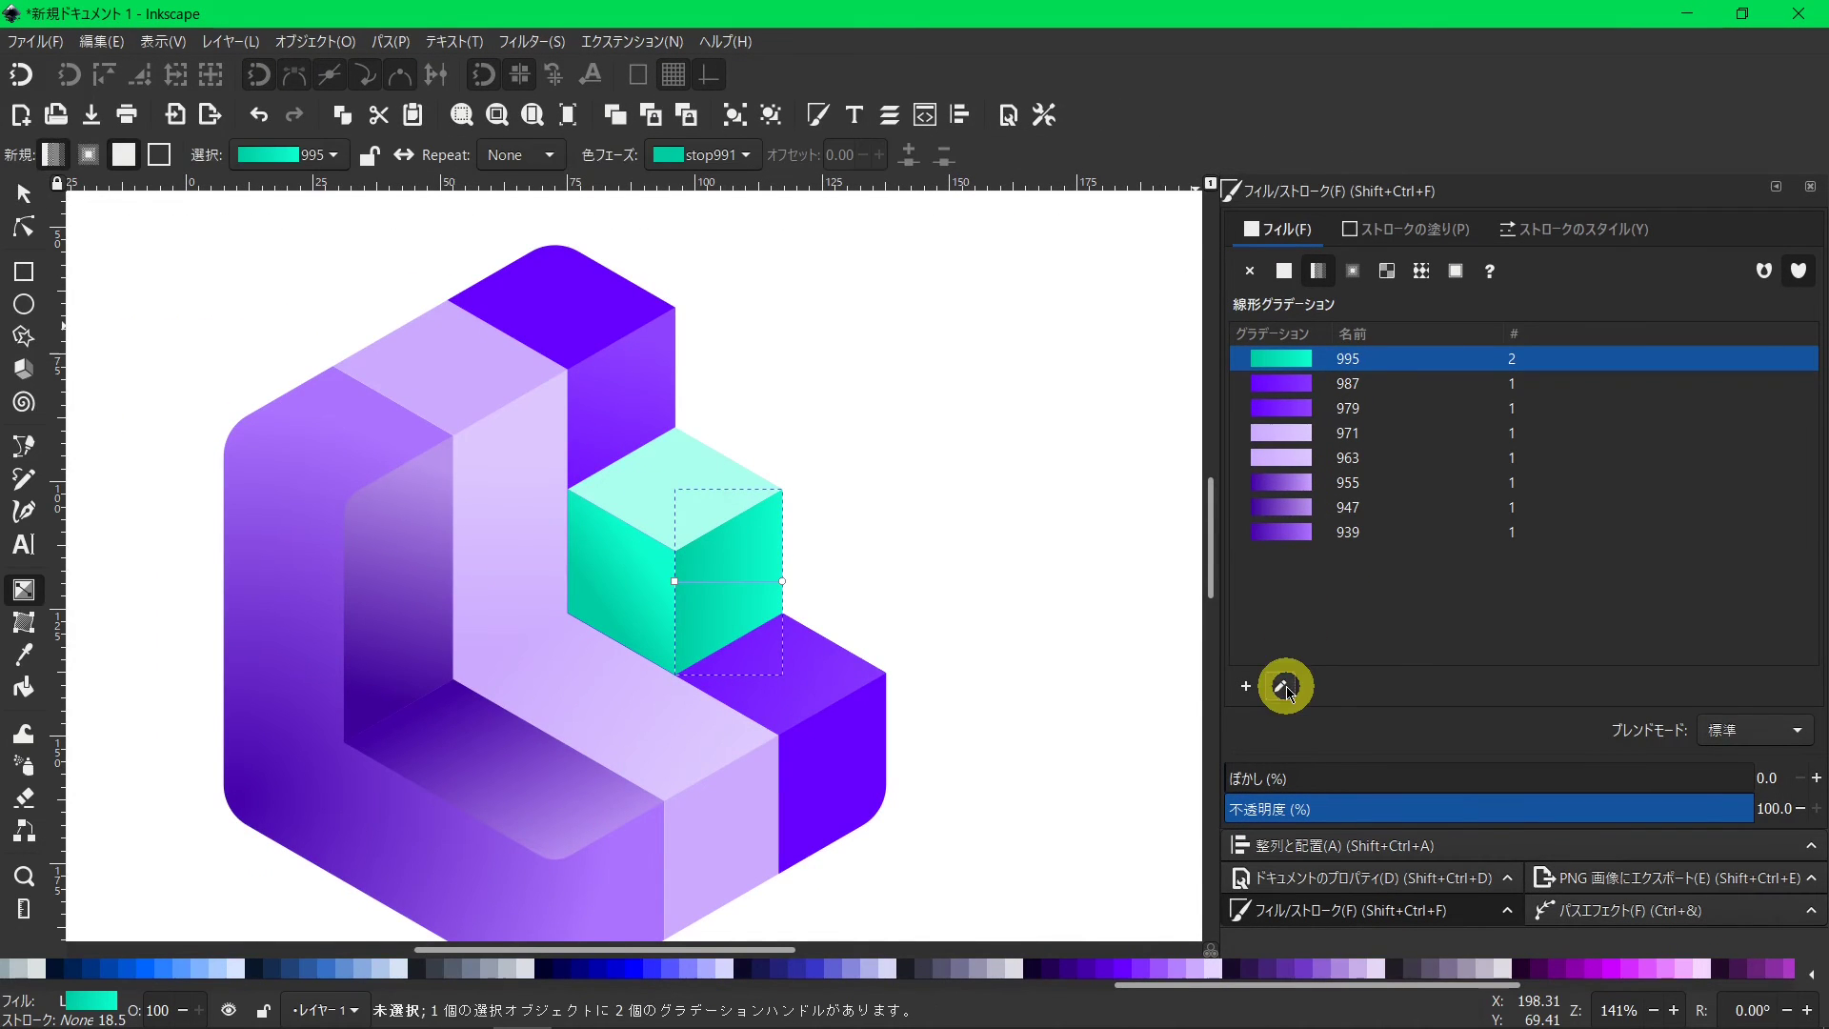
{"action": "left_click_drag", "start_coordinate": [674, 580], "coordinate": [680, 667]}
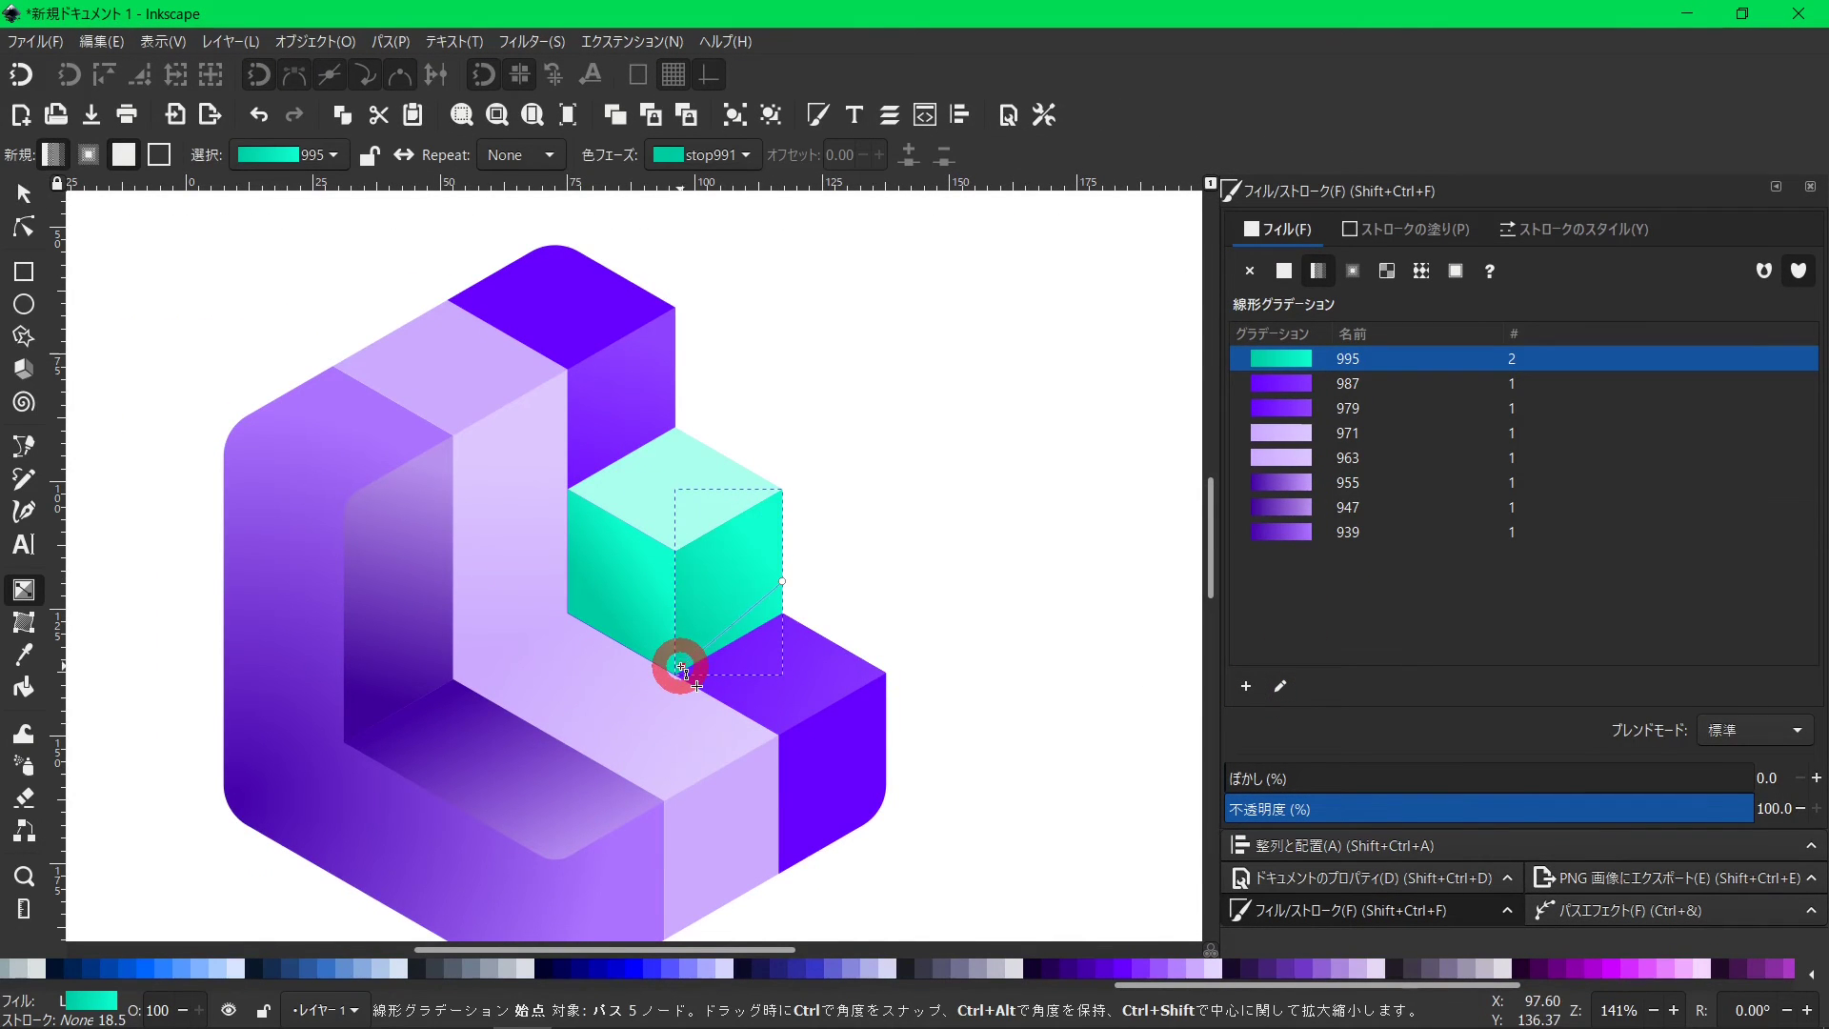
{"action": "left_click_drag", "start_coordinate": [782, 581], "coordinate": [744, 553]}
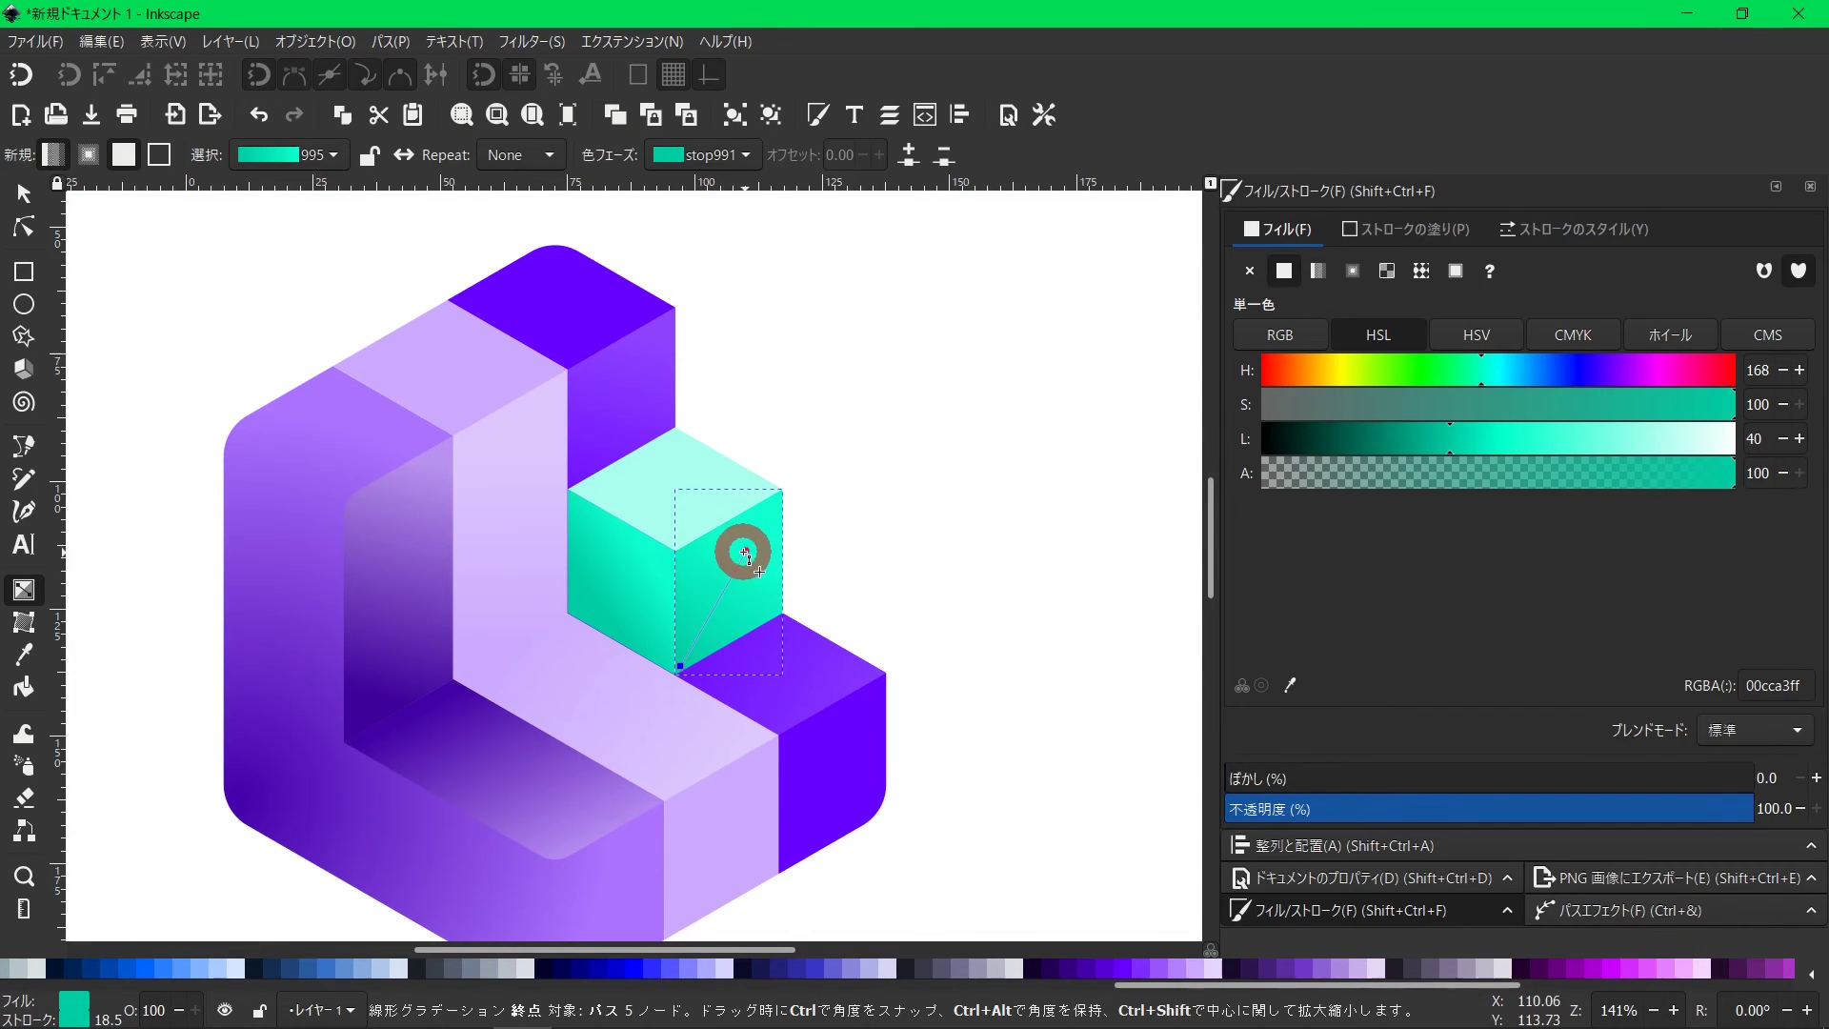
Lighten the right face's gradient end stop and shift that end lower on the face.
{"action": "left_click", "coordinate": [739, 545]}
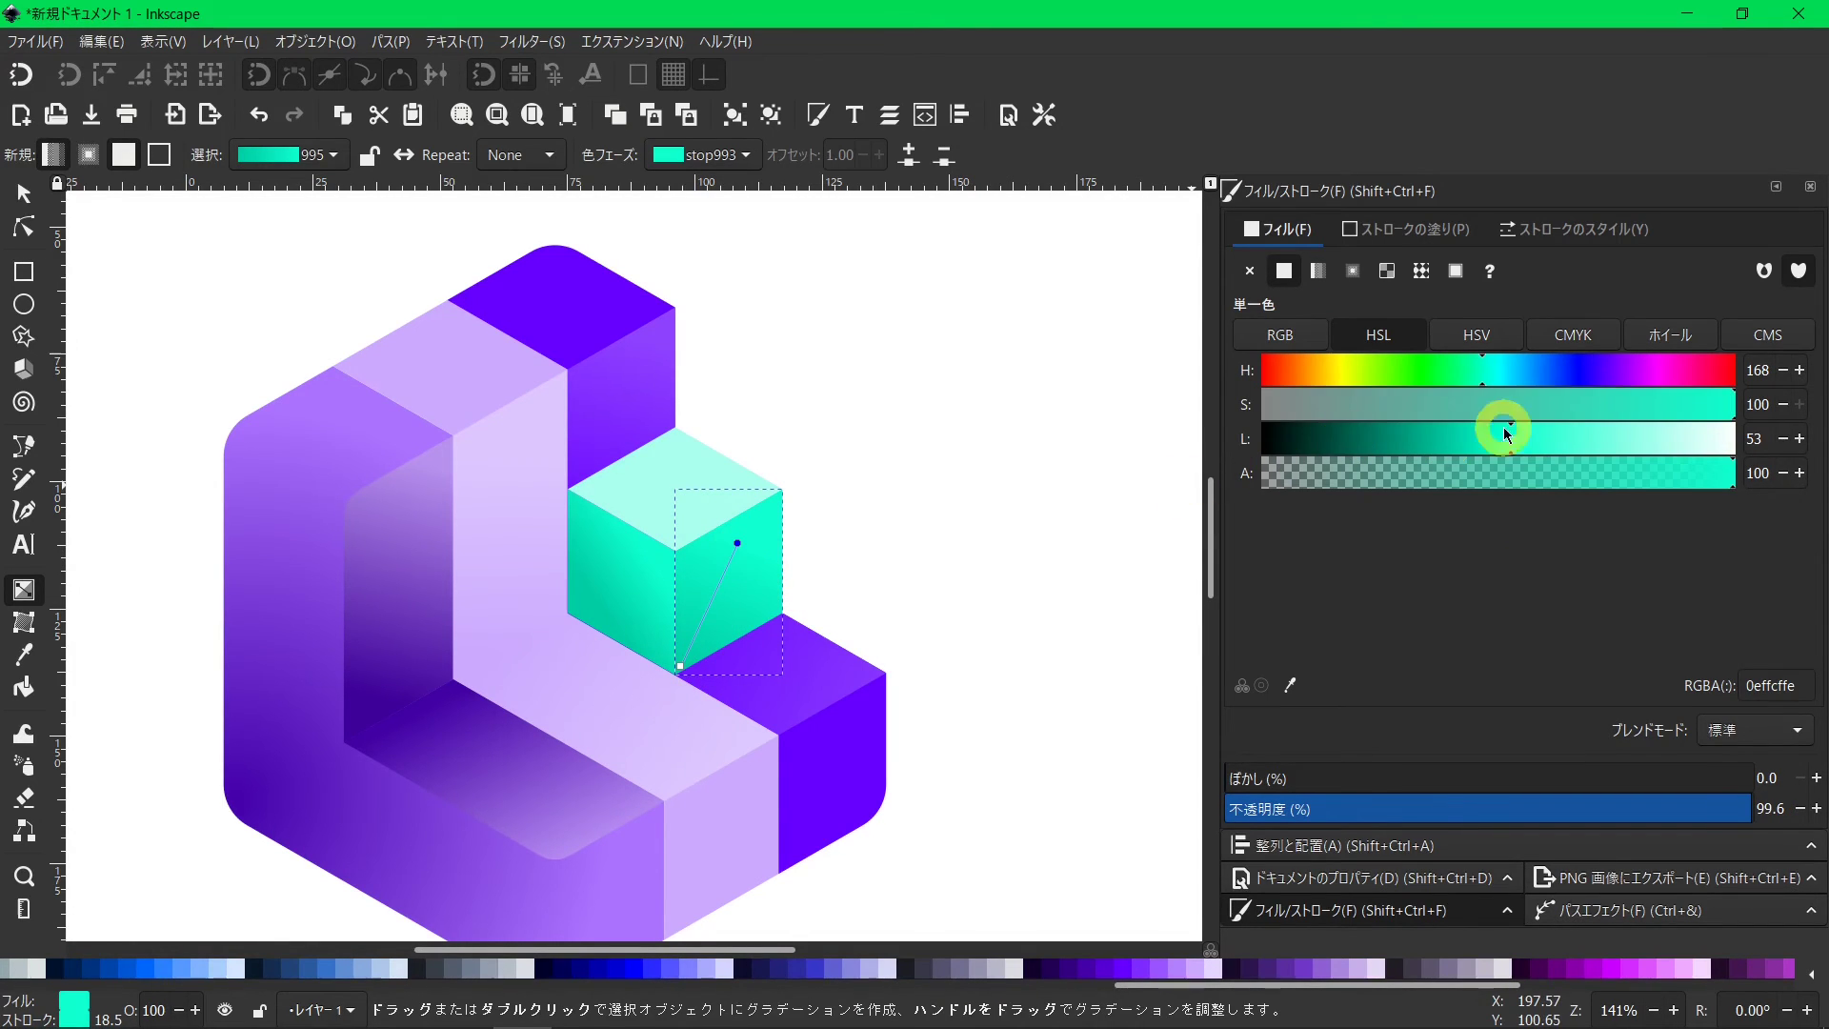
{"action": "left_click_drag", "start_coordinate": [1528, 431], "coordinate": [1546, 434]}
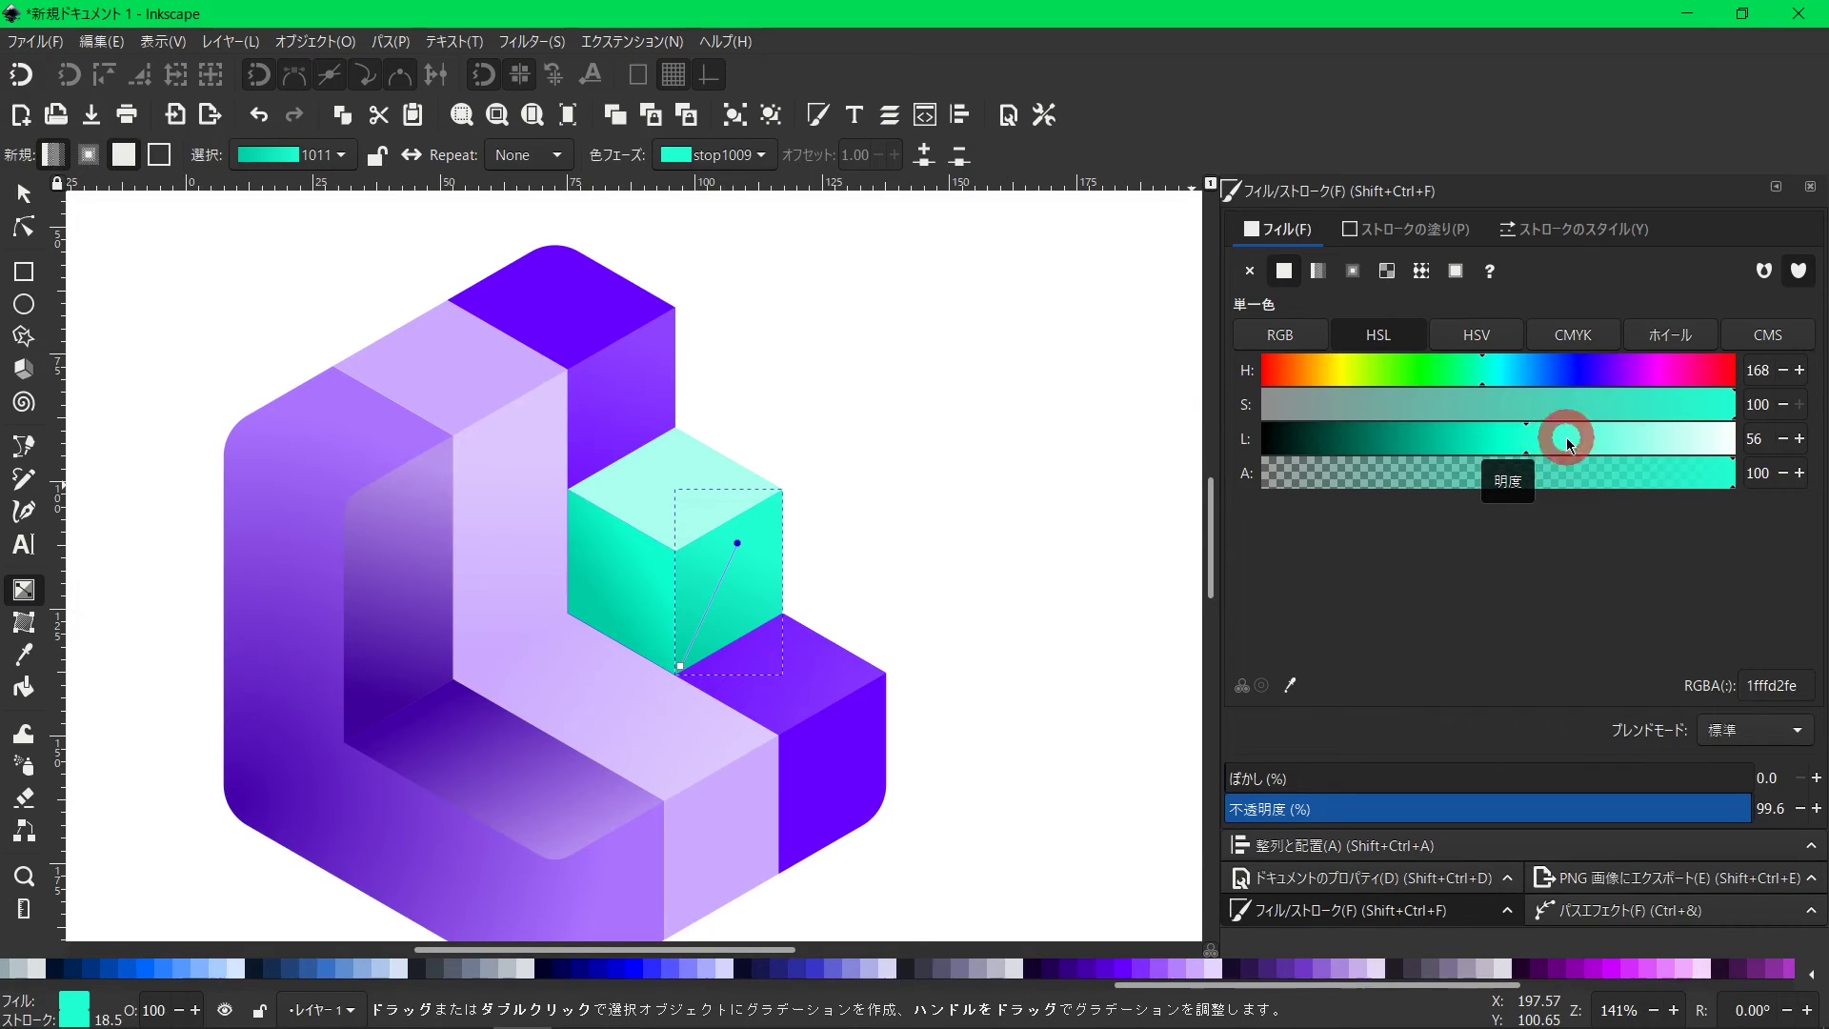
{"action": "left_click", "coordinate": [1566, 437]}
{"action": "left_click_drag", "start_coordinate": [737, 542], "coordinate": [699, 620]}
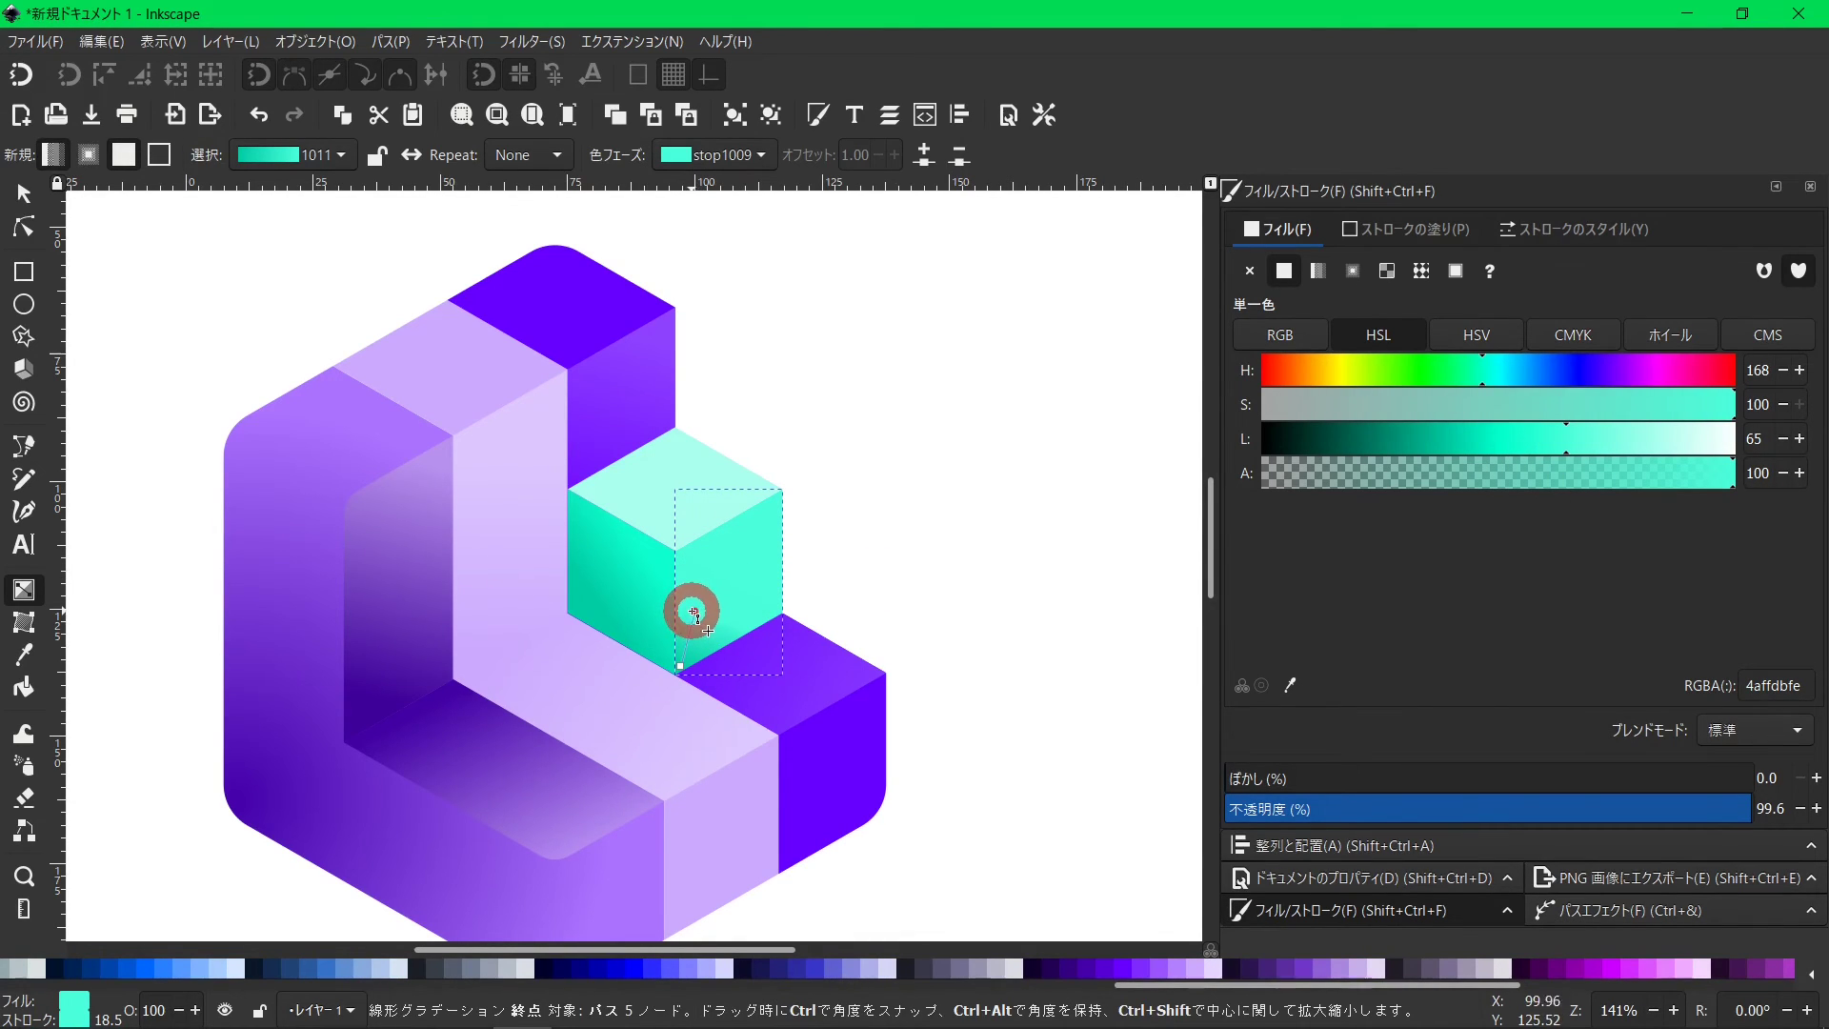
{"action": "left_click", "coordinate": [23, 193]}
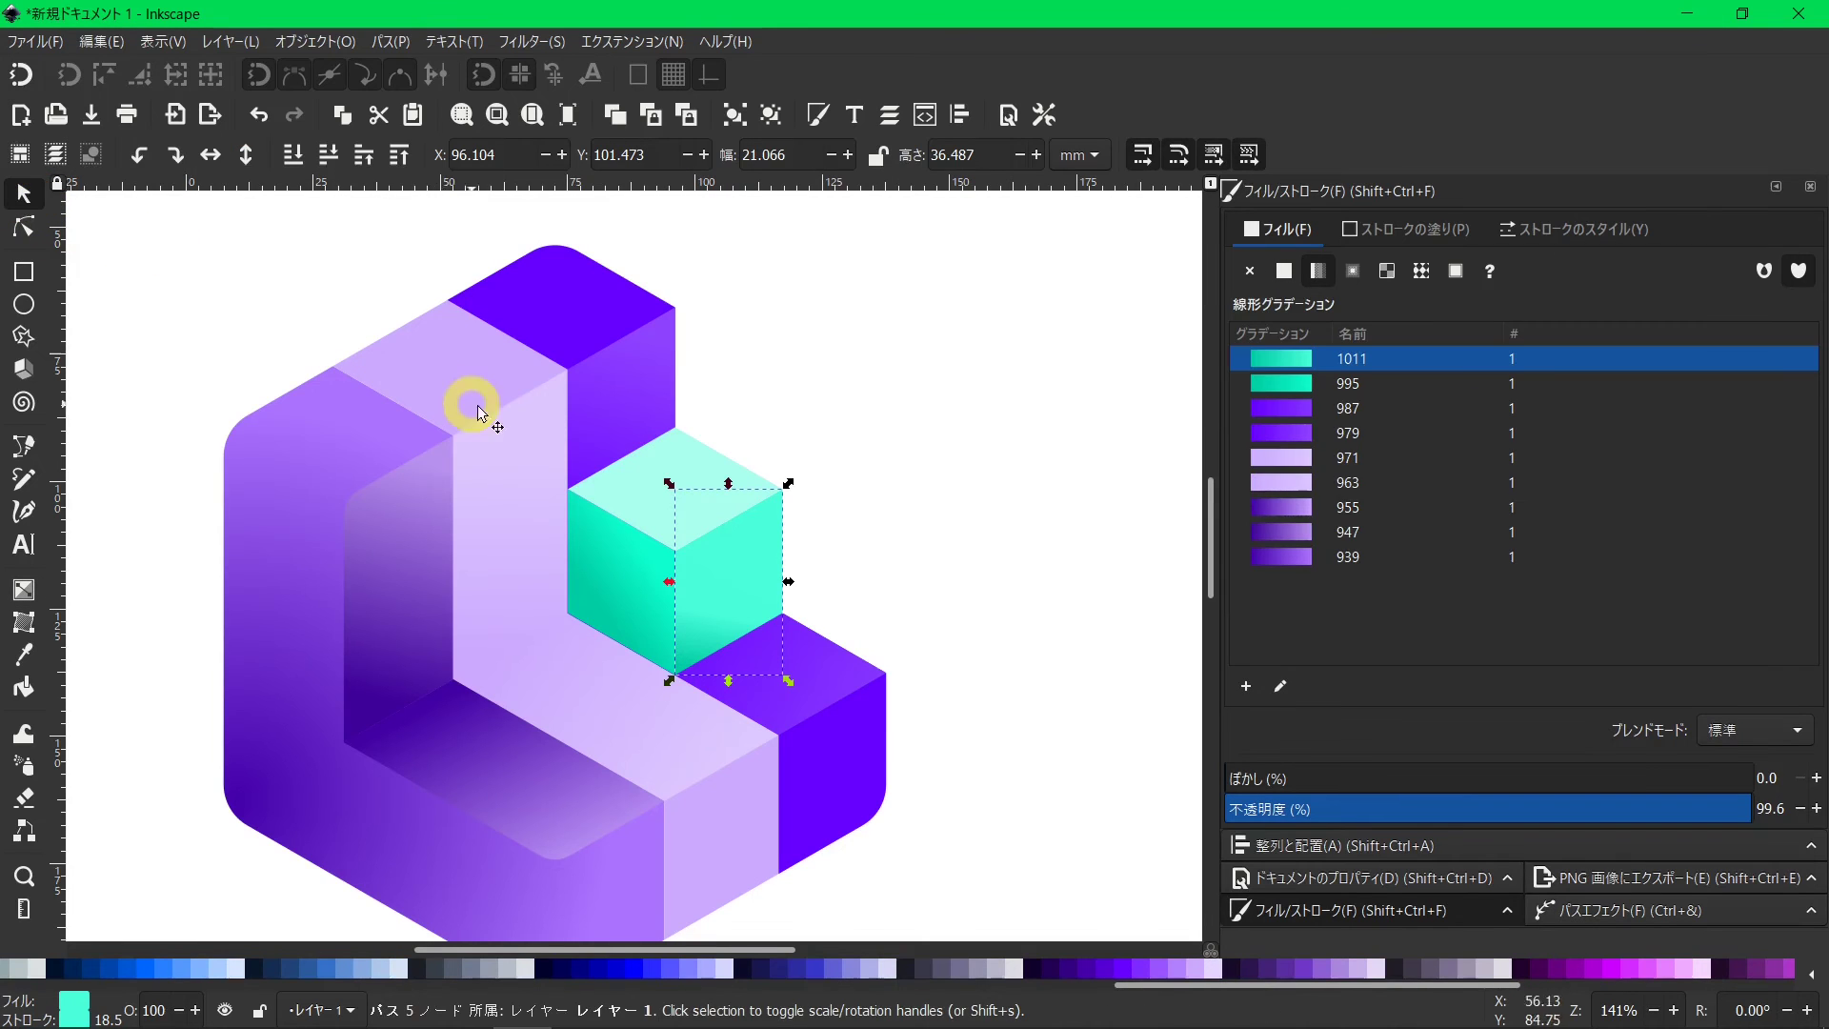
Apply teal gradient 1011 to the cube's top face and reposition its start point.
{"action": "left_click", "coordinate": [647, 487]}
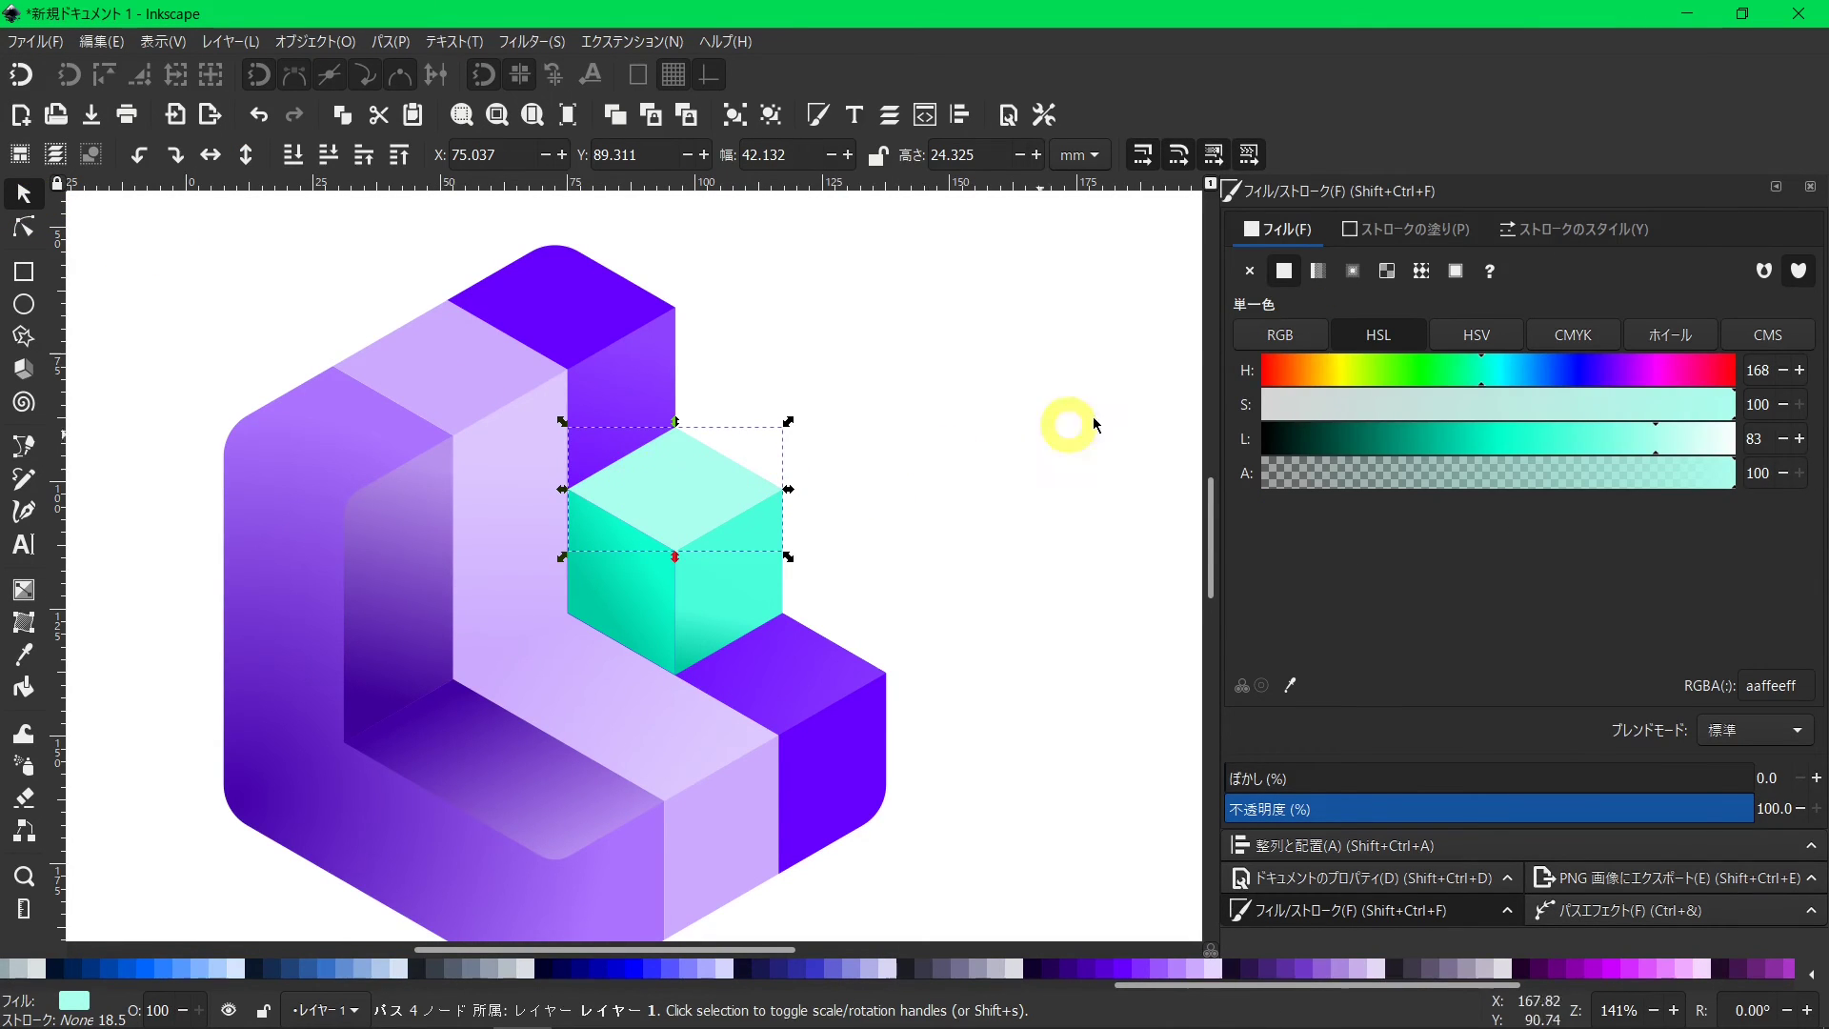
{"action": "left_click", "coordinate": [1317, 270]}
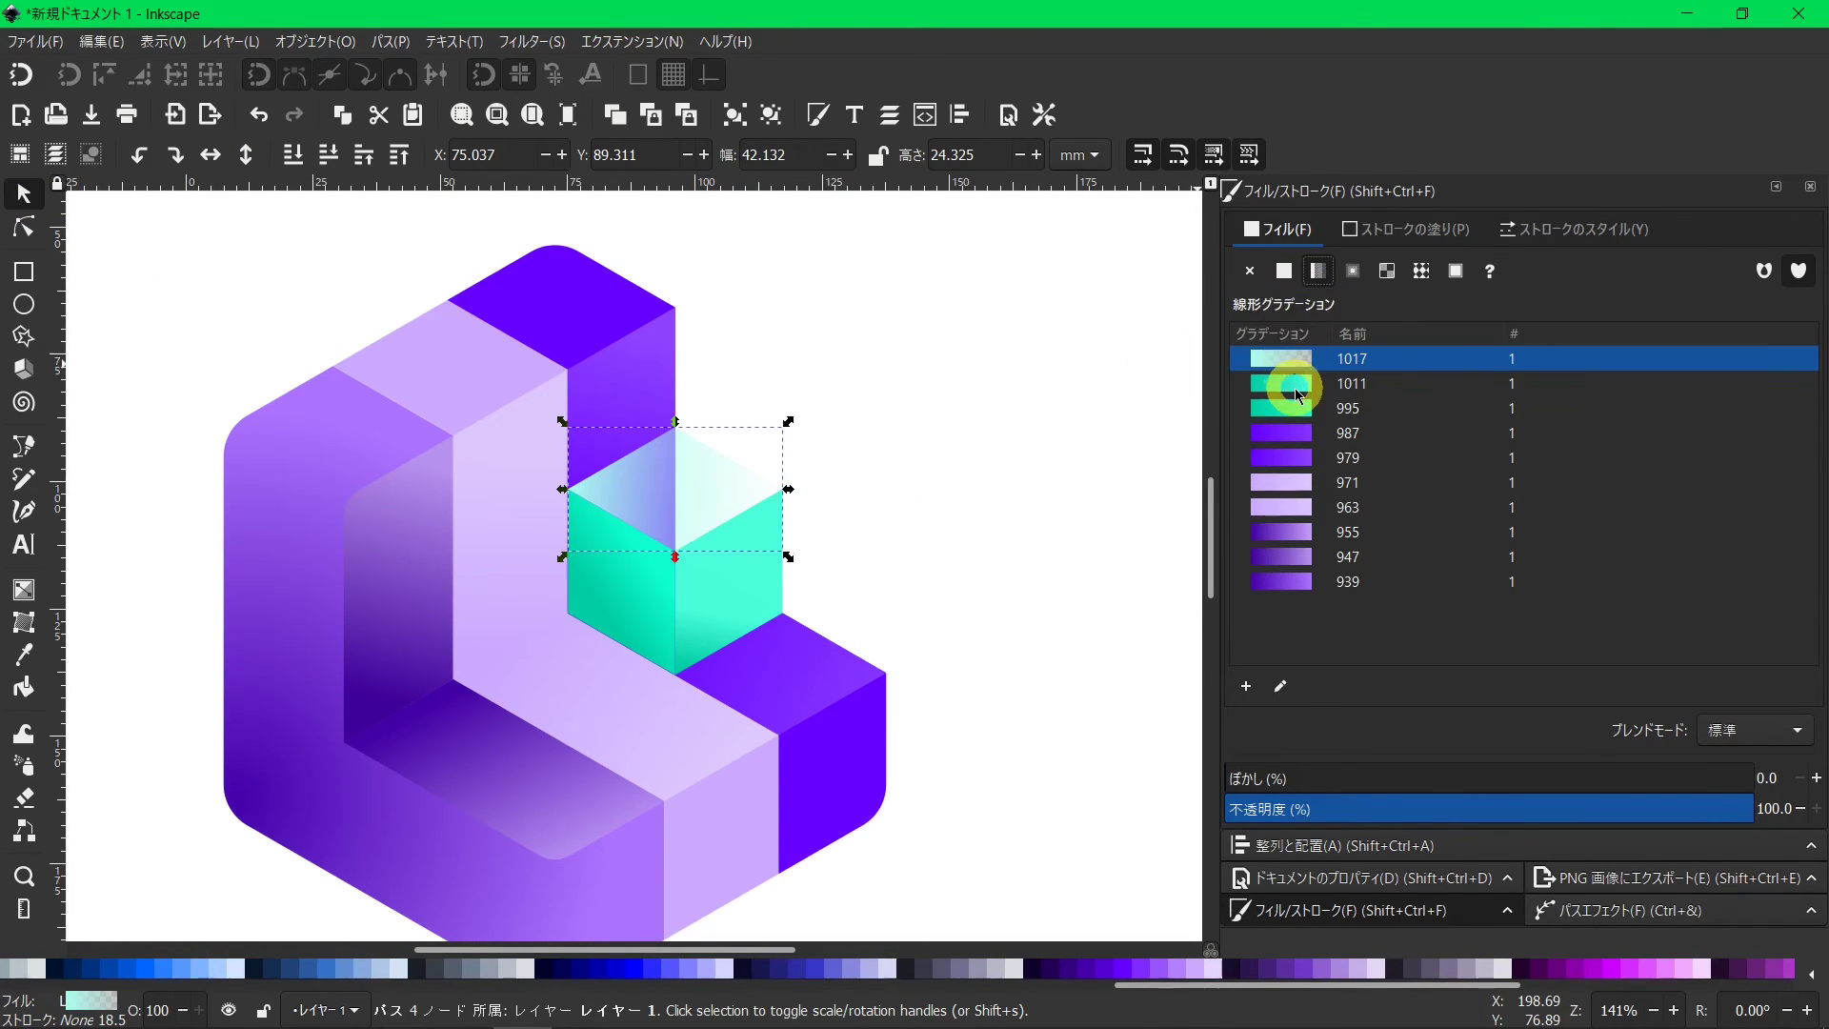
{"action": "left_click", "coordinate": [1281, 382]}
{"action": "left_click", "coordinate": [1279, 686]}
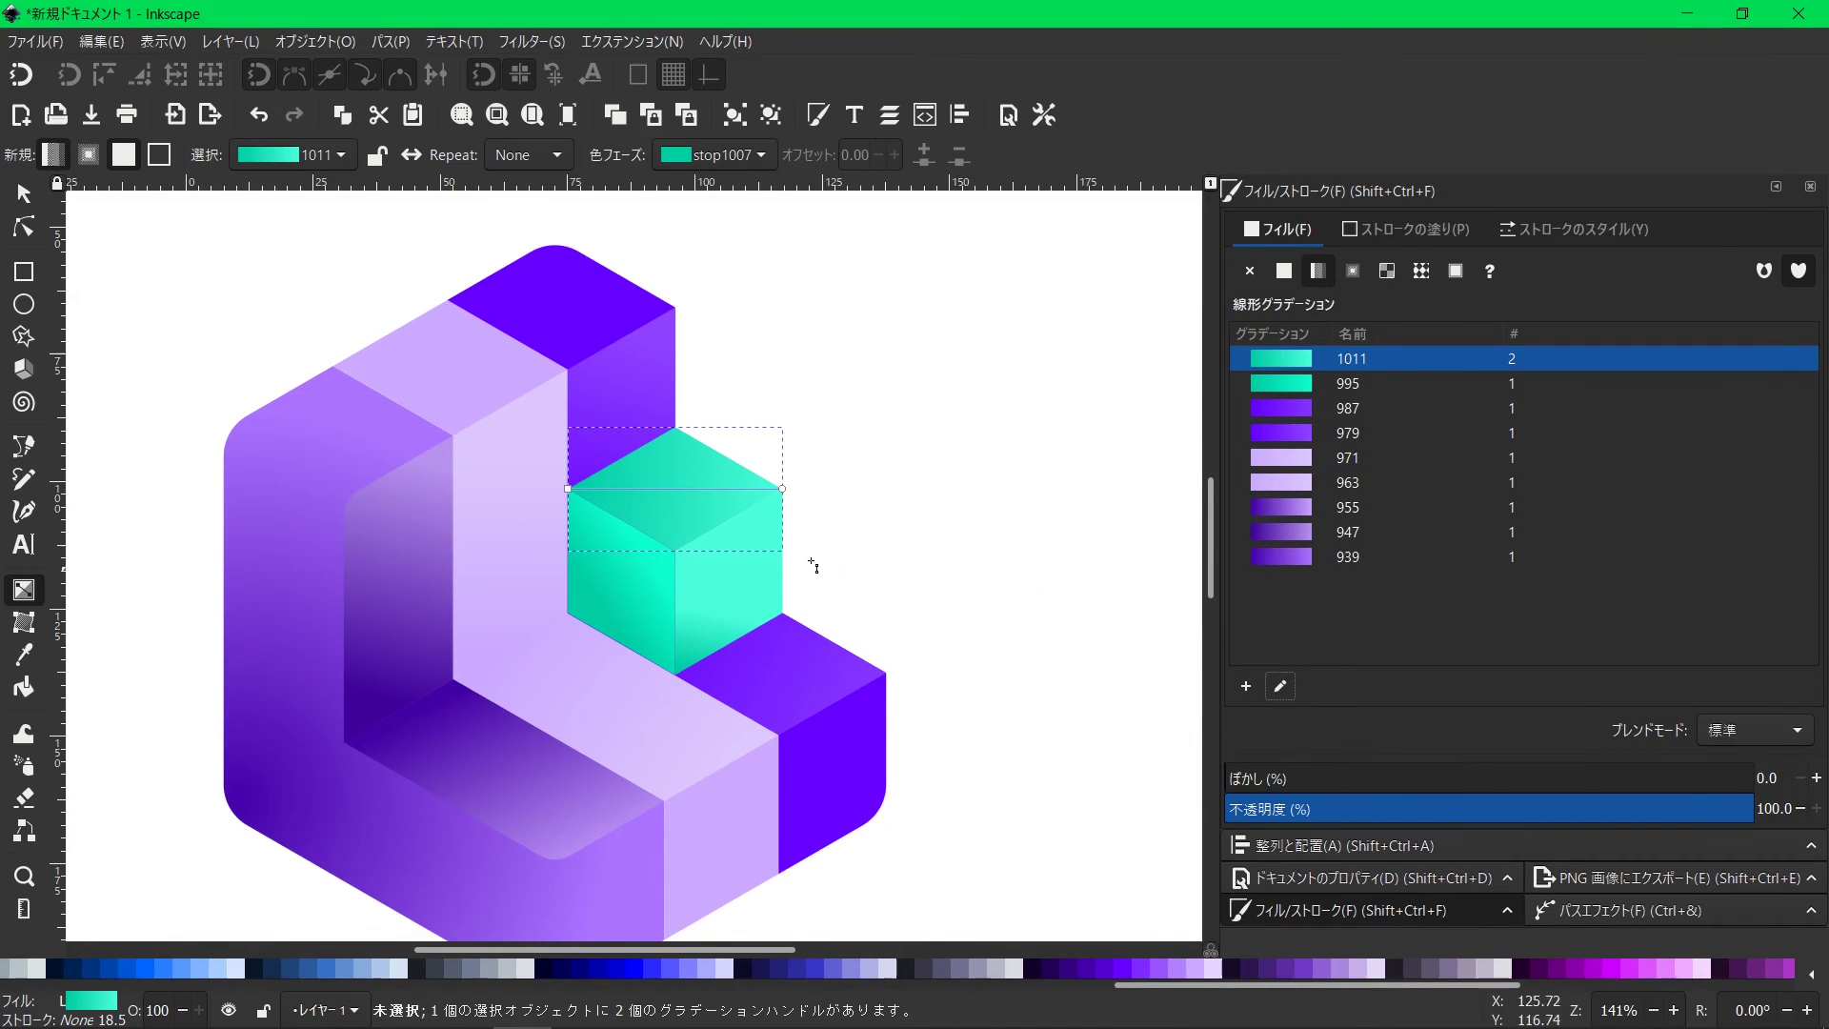
{"action": "left_click_drag", "start_coordinate": [575, 492], "coordinate": [565, 484]}
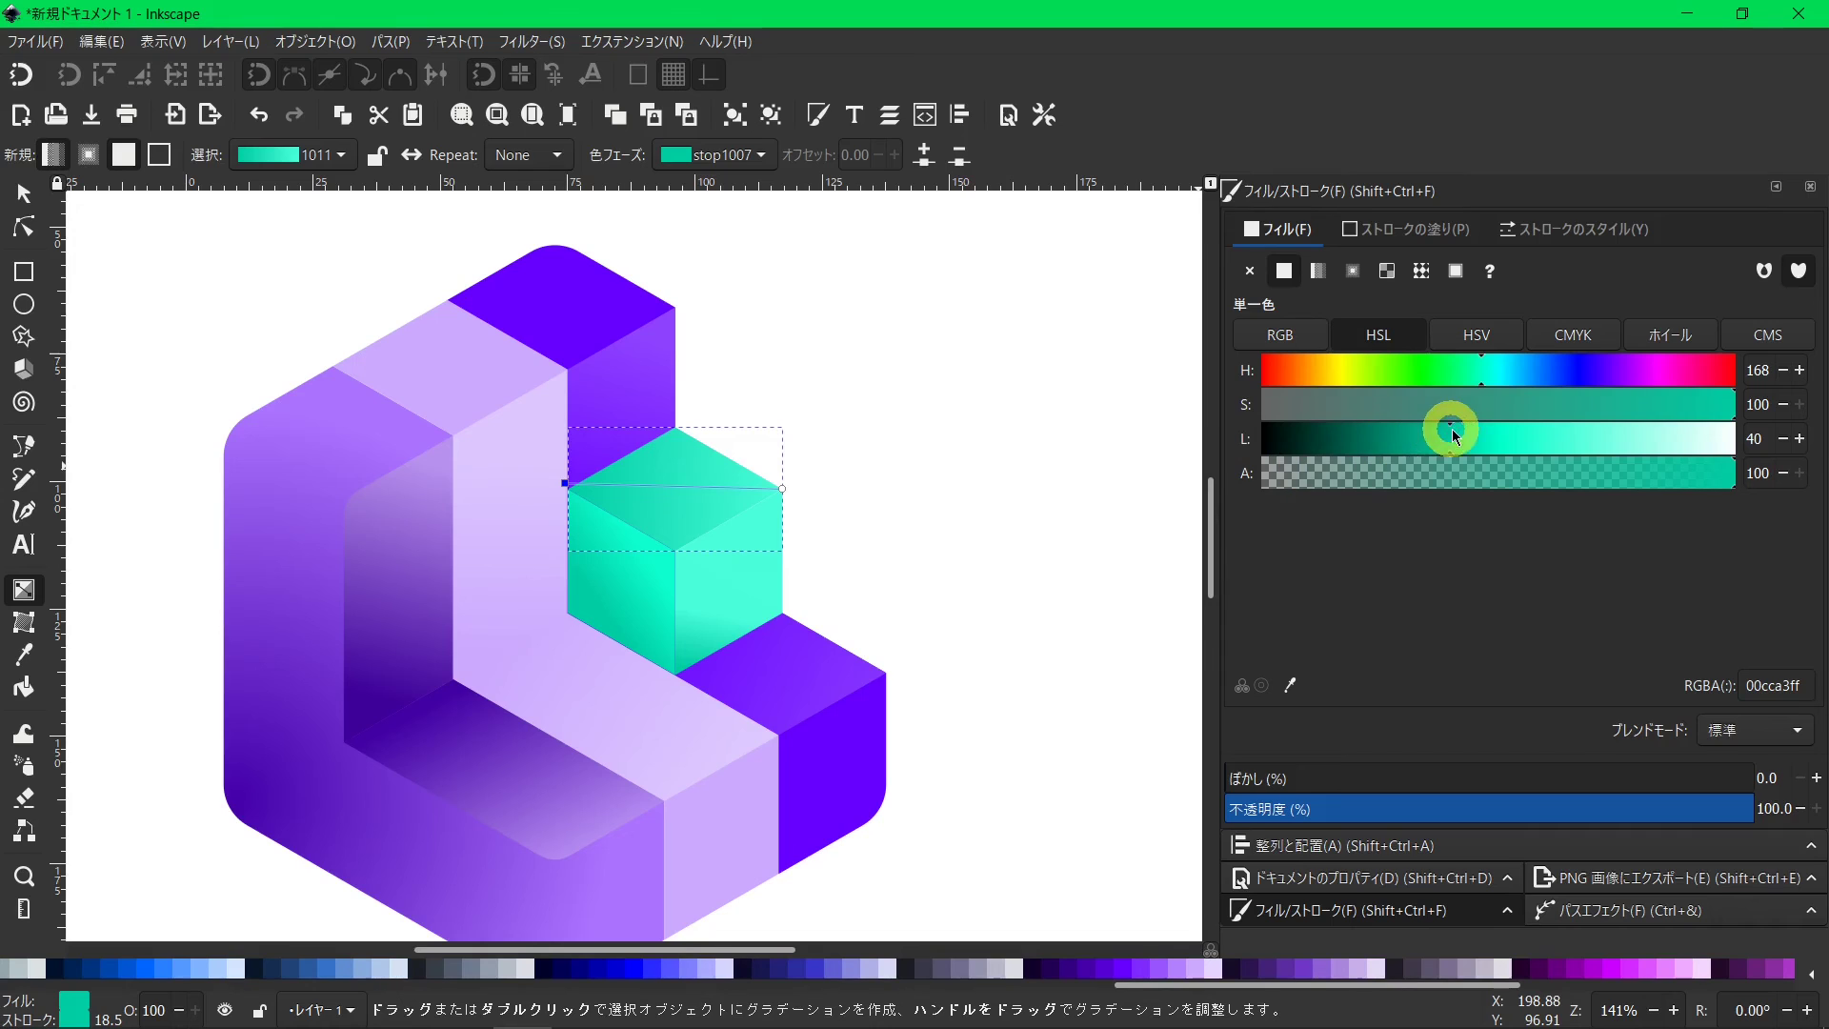
Move the top gradient's end inward, lighten its end stop to lightness 79, then deselect.
{"action": "left_click_drag", "start_coordinate": [1465, 438], "coordinate": [1476, 438]}
{"action": "left_click_drag", "start_coordinate": [782, 489], "coordinate": [643, 520]}
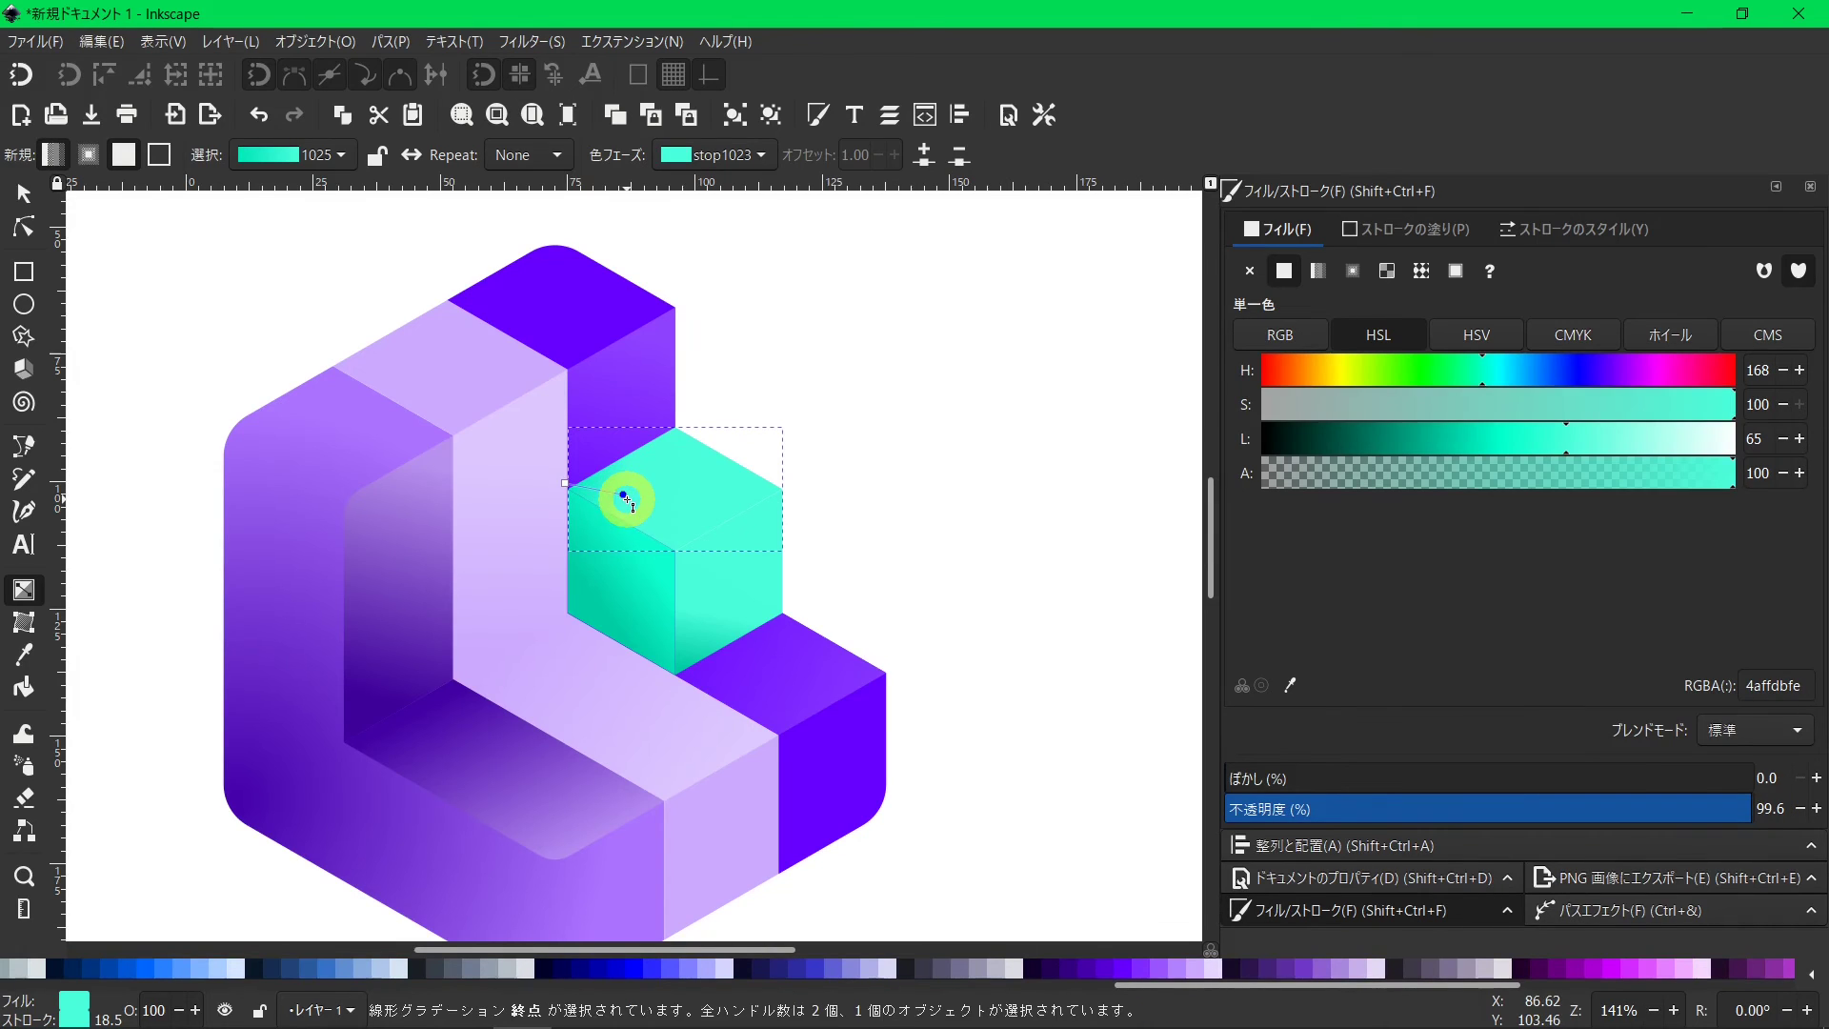
{"action": "left_click", "coordinate": [1569, 439]}
{"action": "left_click_drag", "start_coordinate": [1604, 445], "coordinate": [1623, 449]}
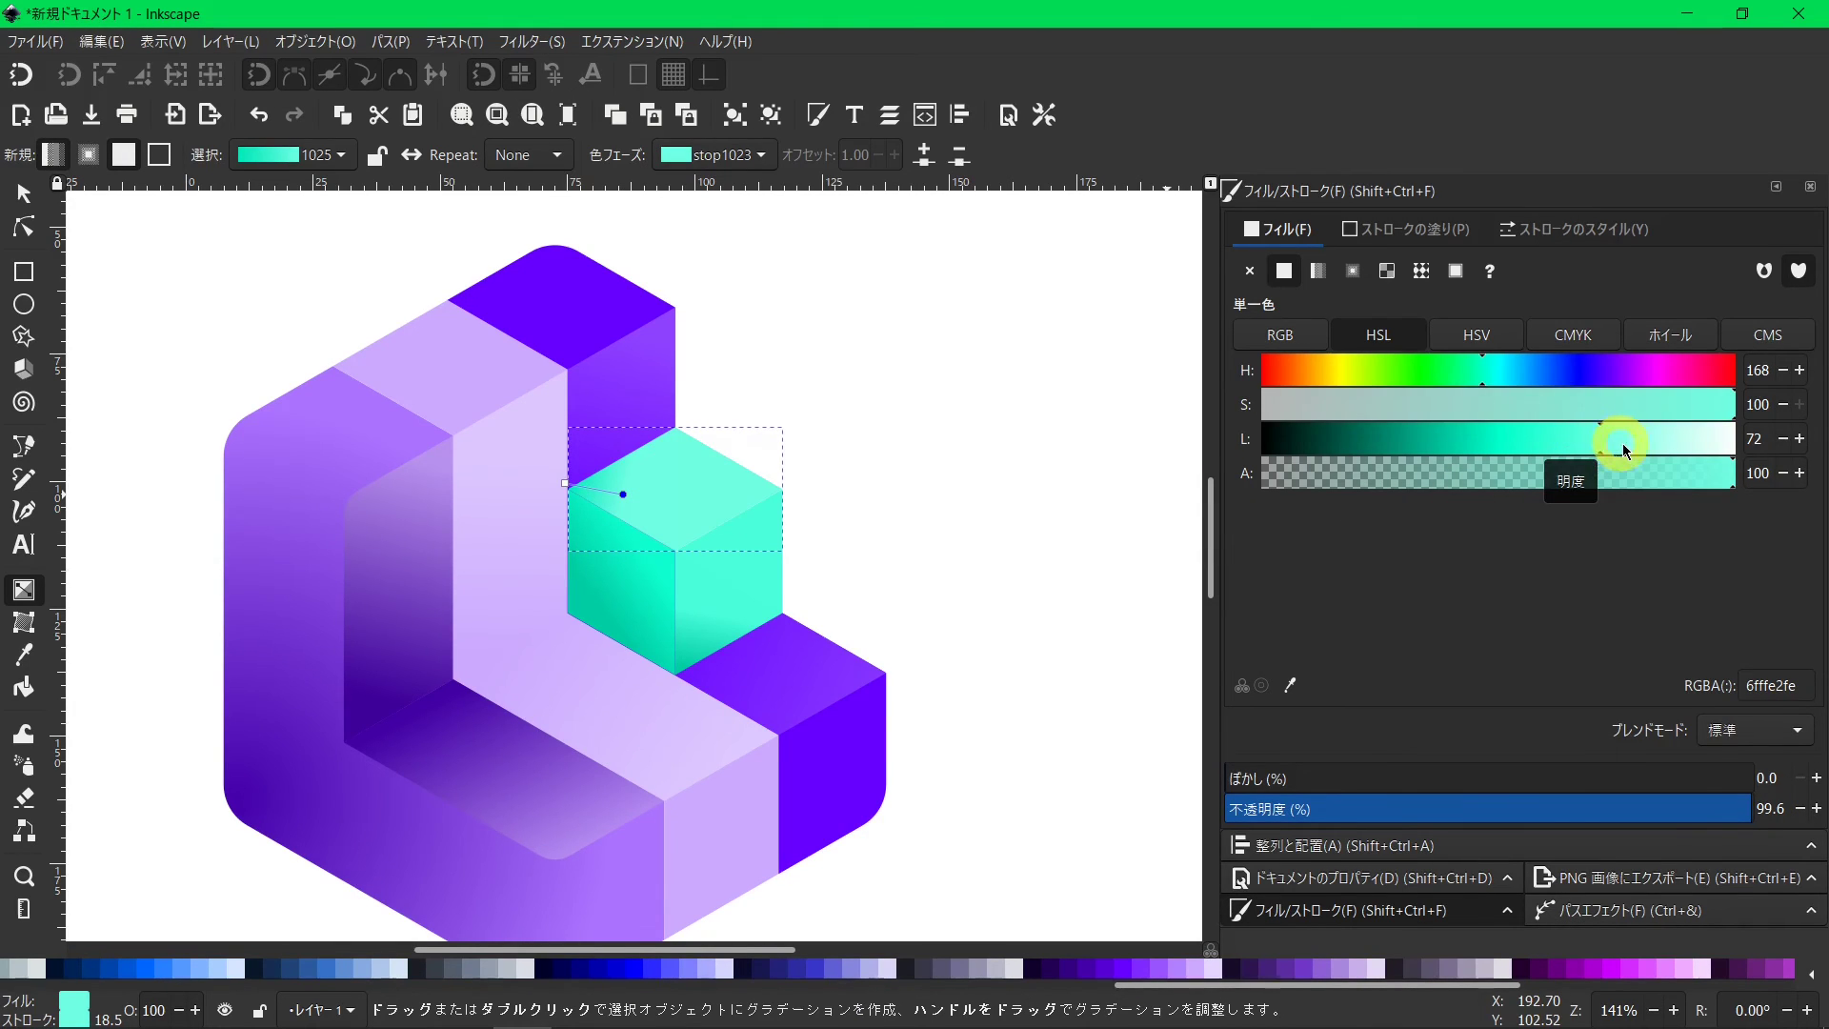
{"action": "left_click", "coordinate": [1633, 439]}
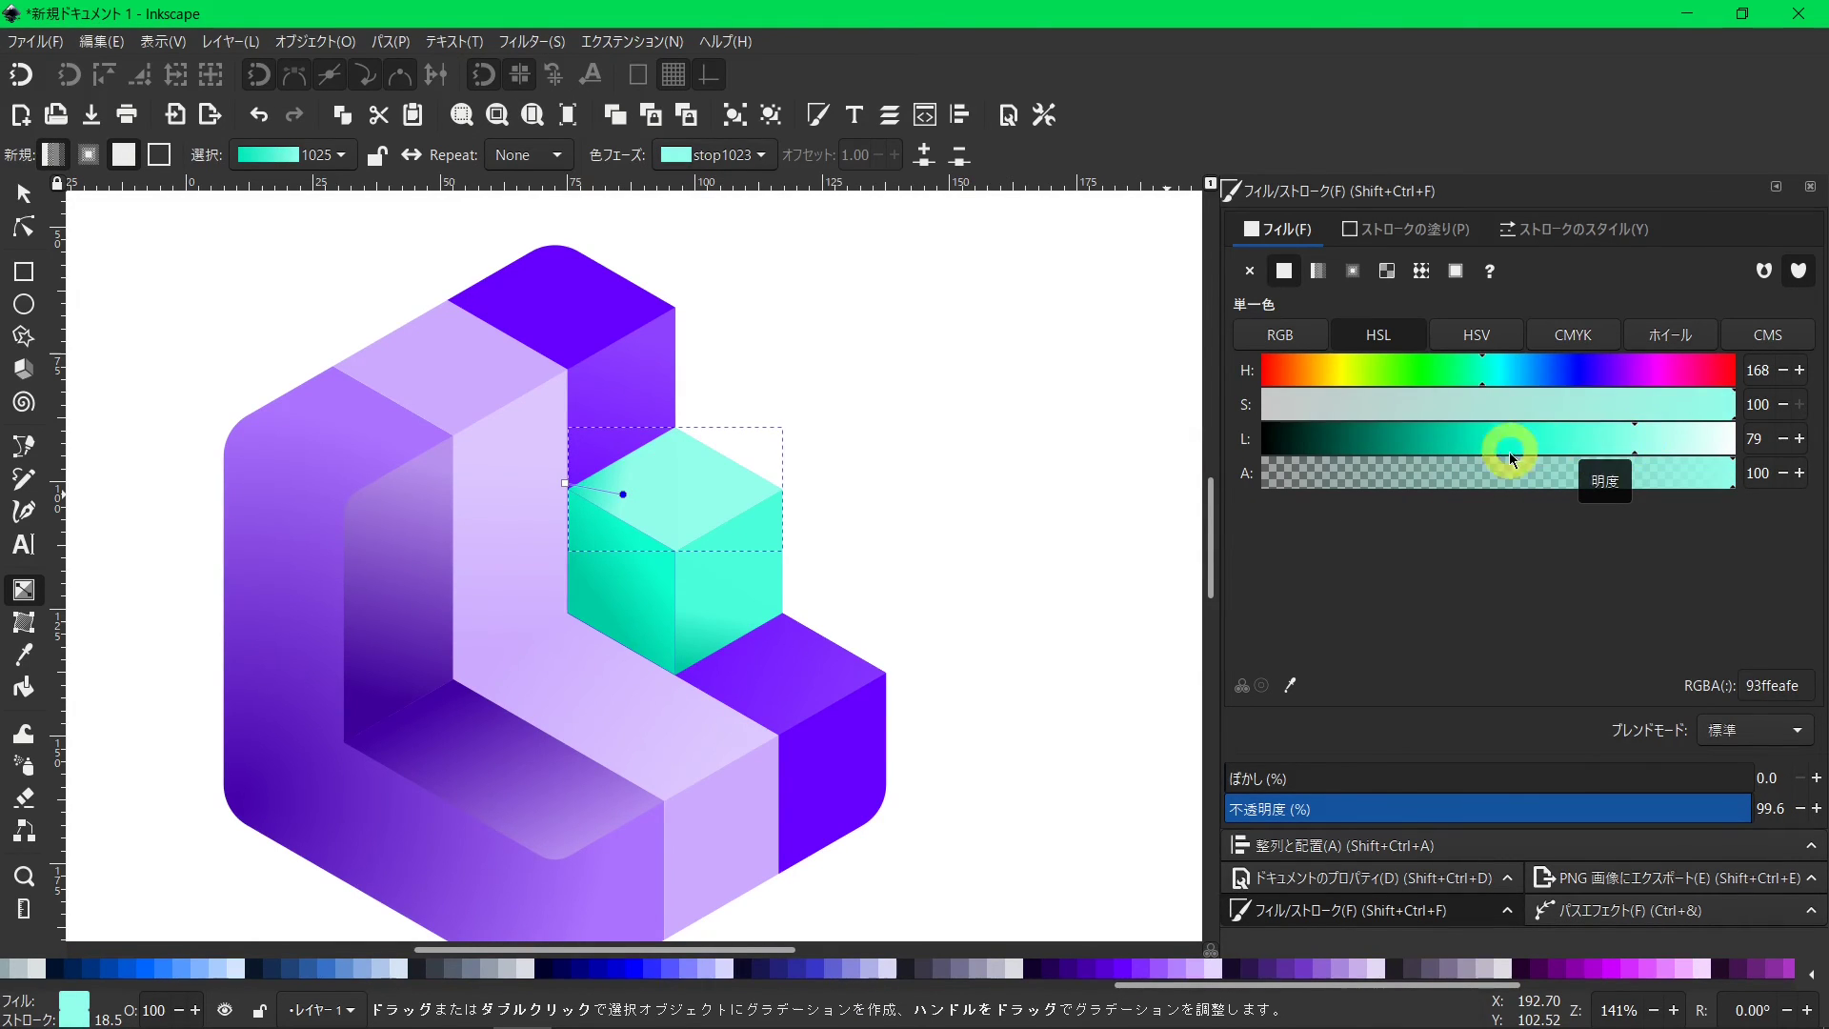
{"action": "left_click", "coordinate": [23, 193]}
{"action": "left_click", "coordinate": [633, 395]}
{"action": "left_click", "coordinate": [952, 513]}
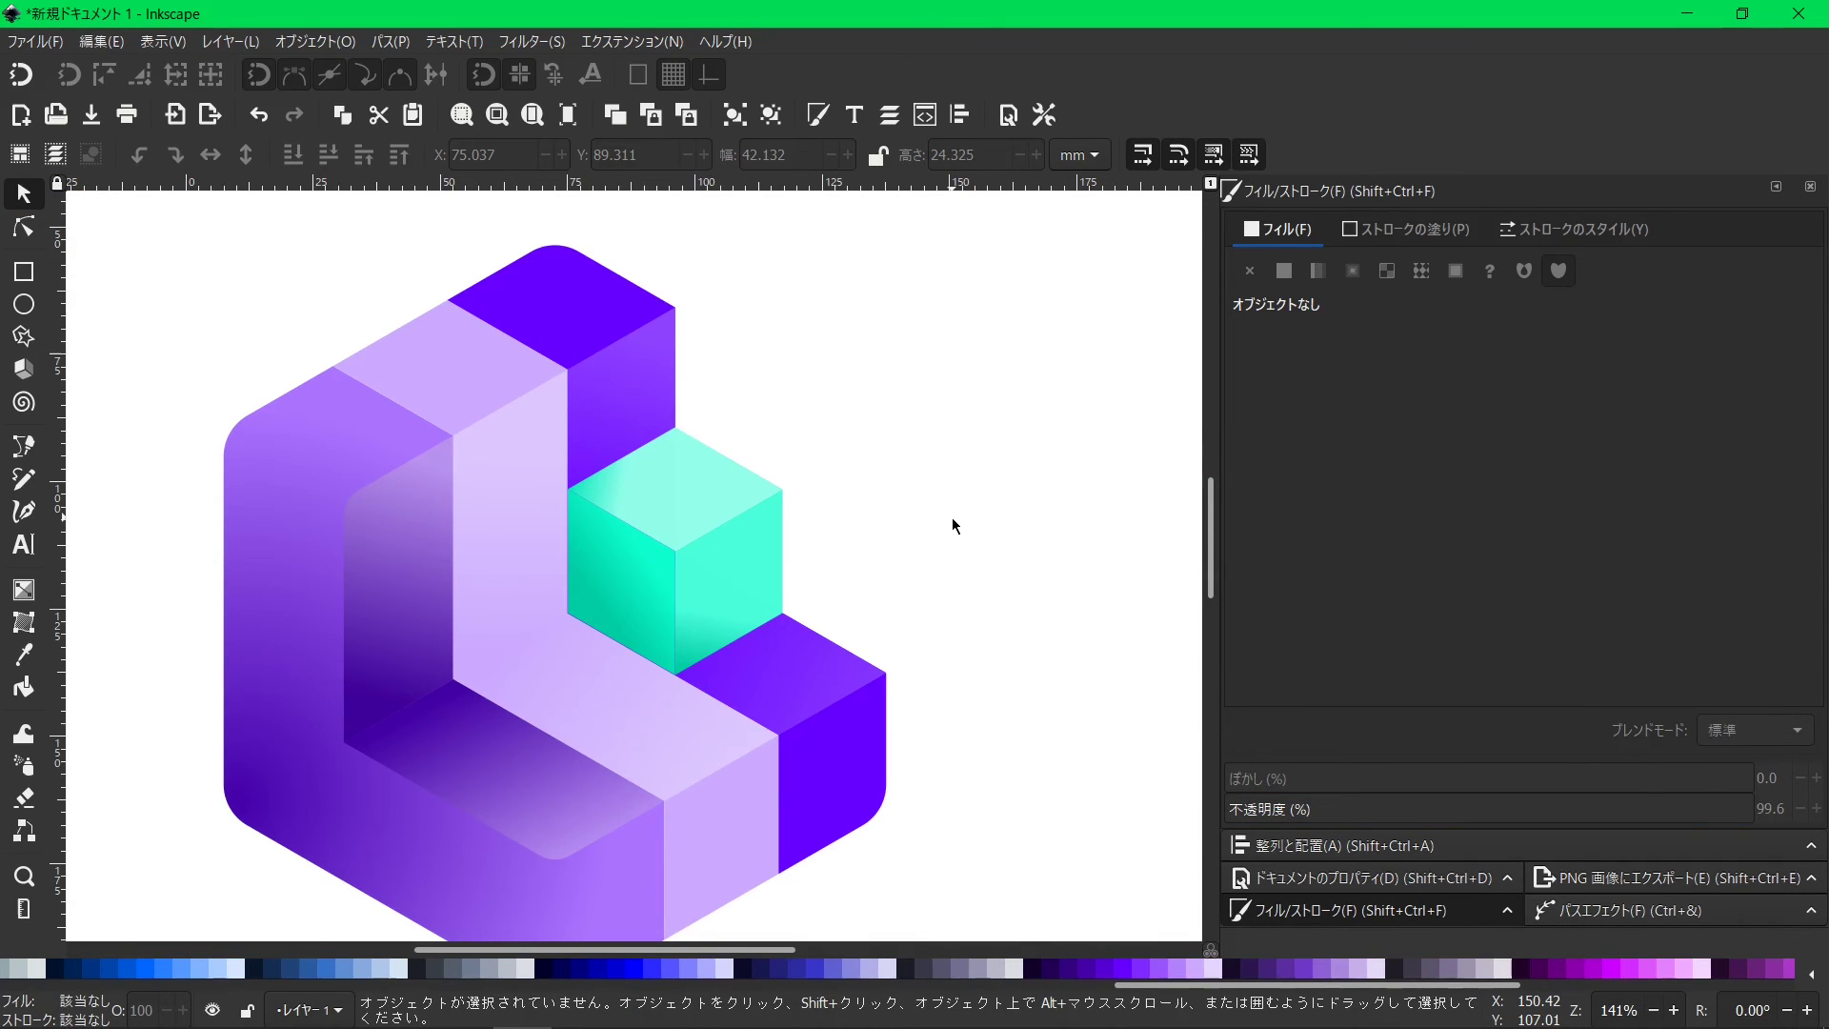
Group the teal cube's three faces and drag the cube up and to the right.
{"action": "scroll", "coordinate": [957, 484], "scroll_direction": "down", "scroll_amount": 1}
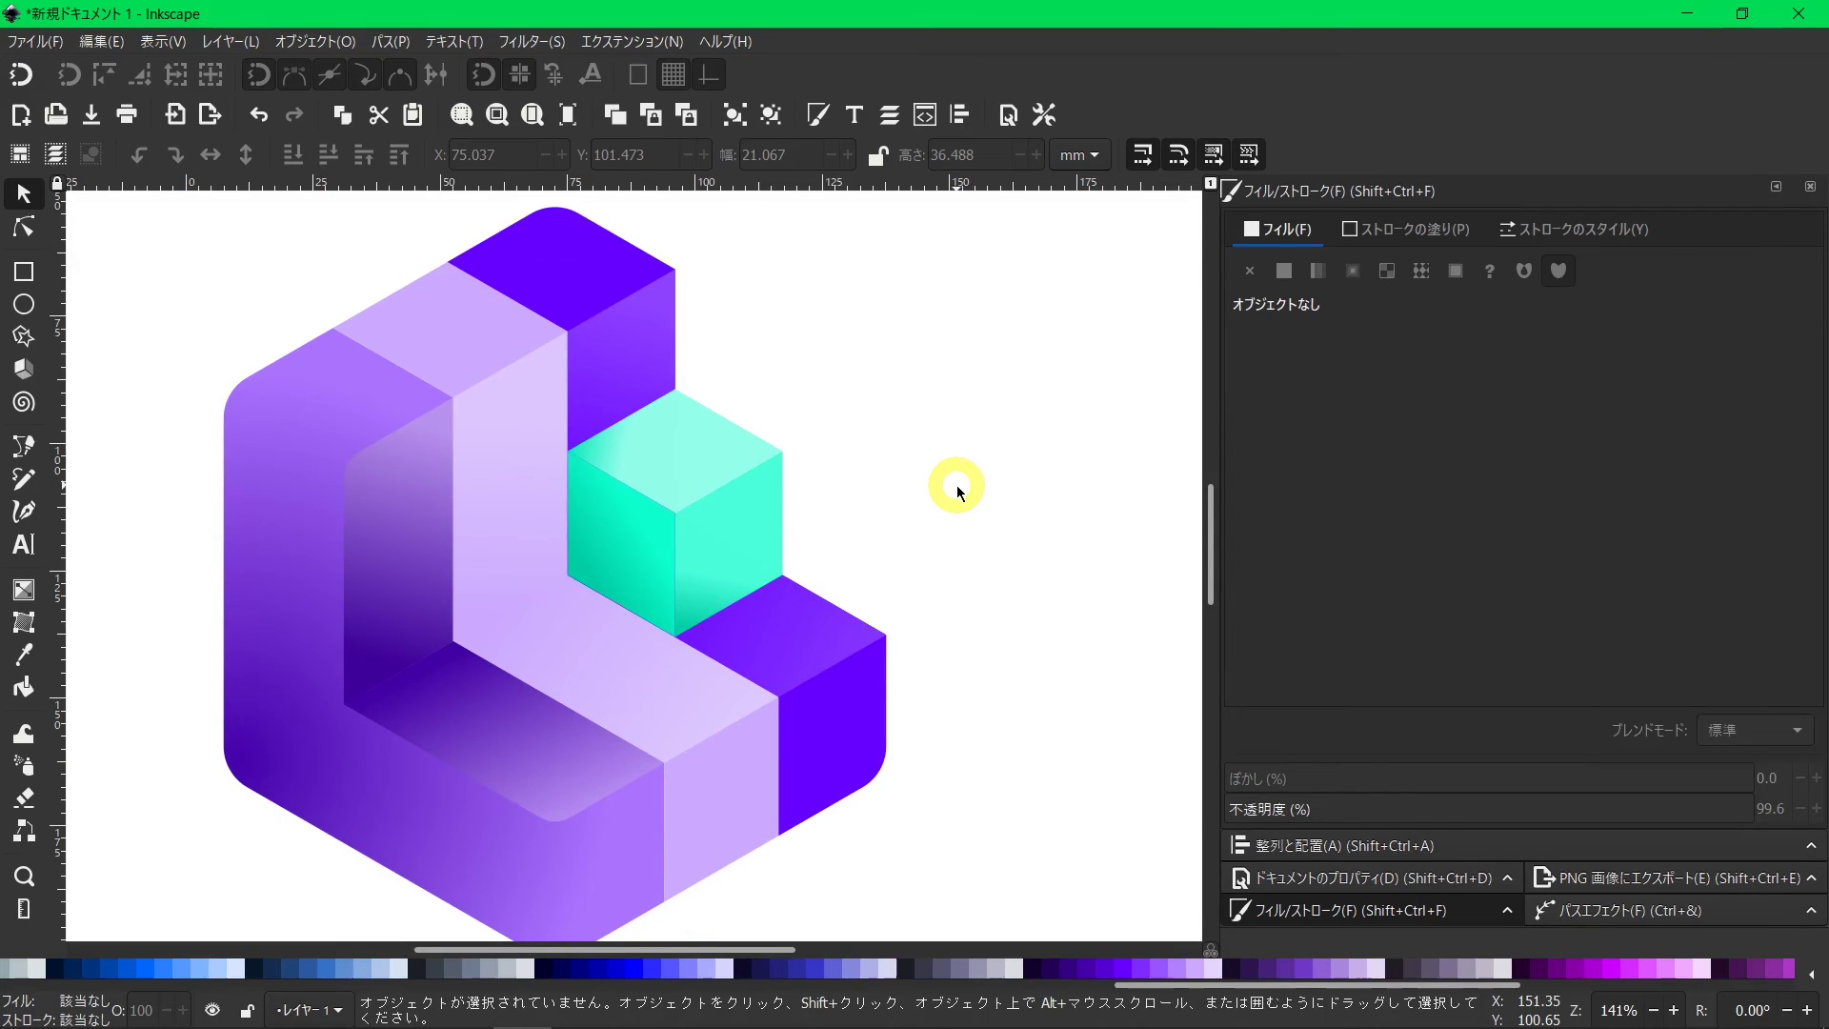
{"action": "scroll", "coordinate": [1008, 562], "scroll_direction": "up", "scroll_amount": 1}
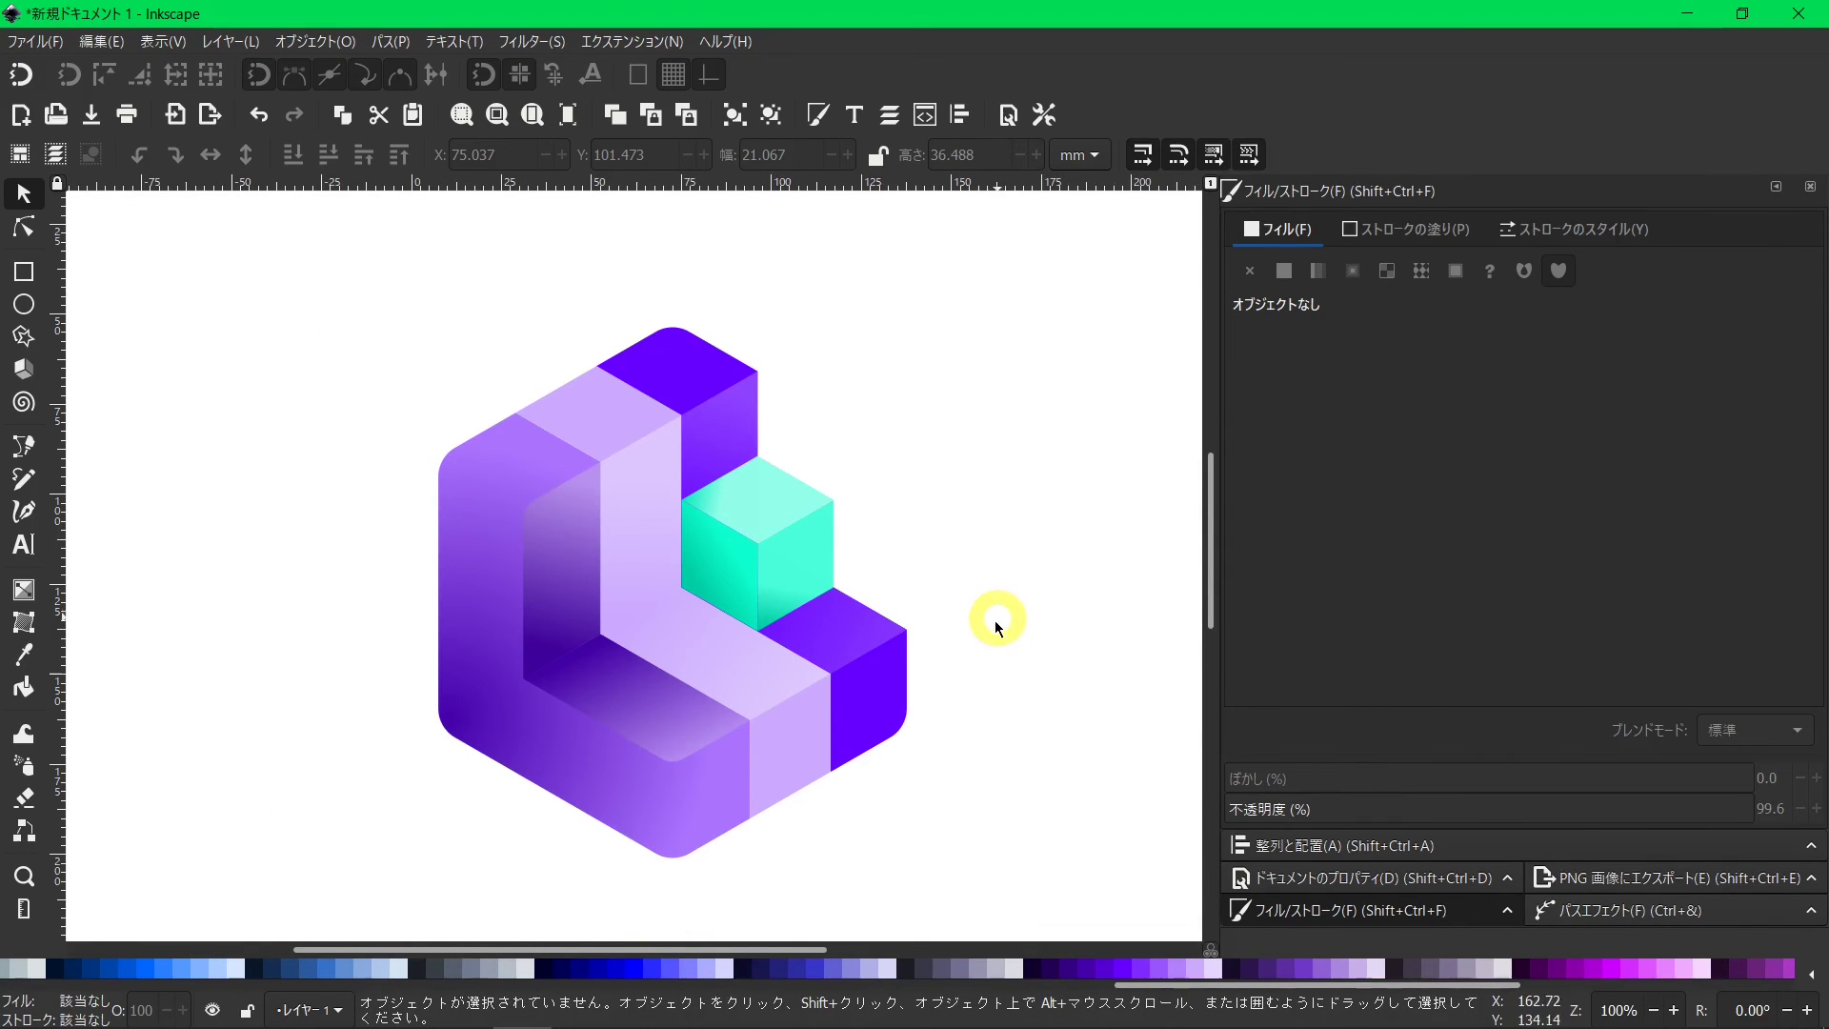
{"action": "left_click_drag", "start_coordinate": [998, 636], "coordinate": [634, 448]}
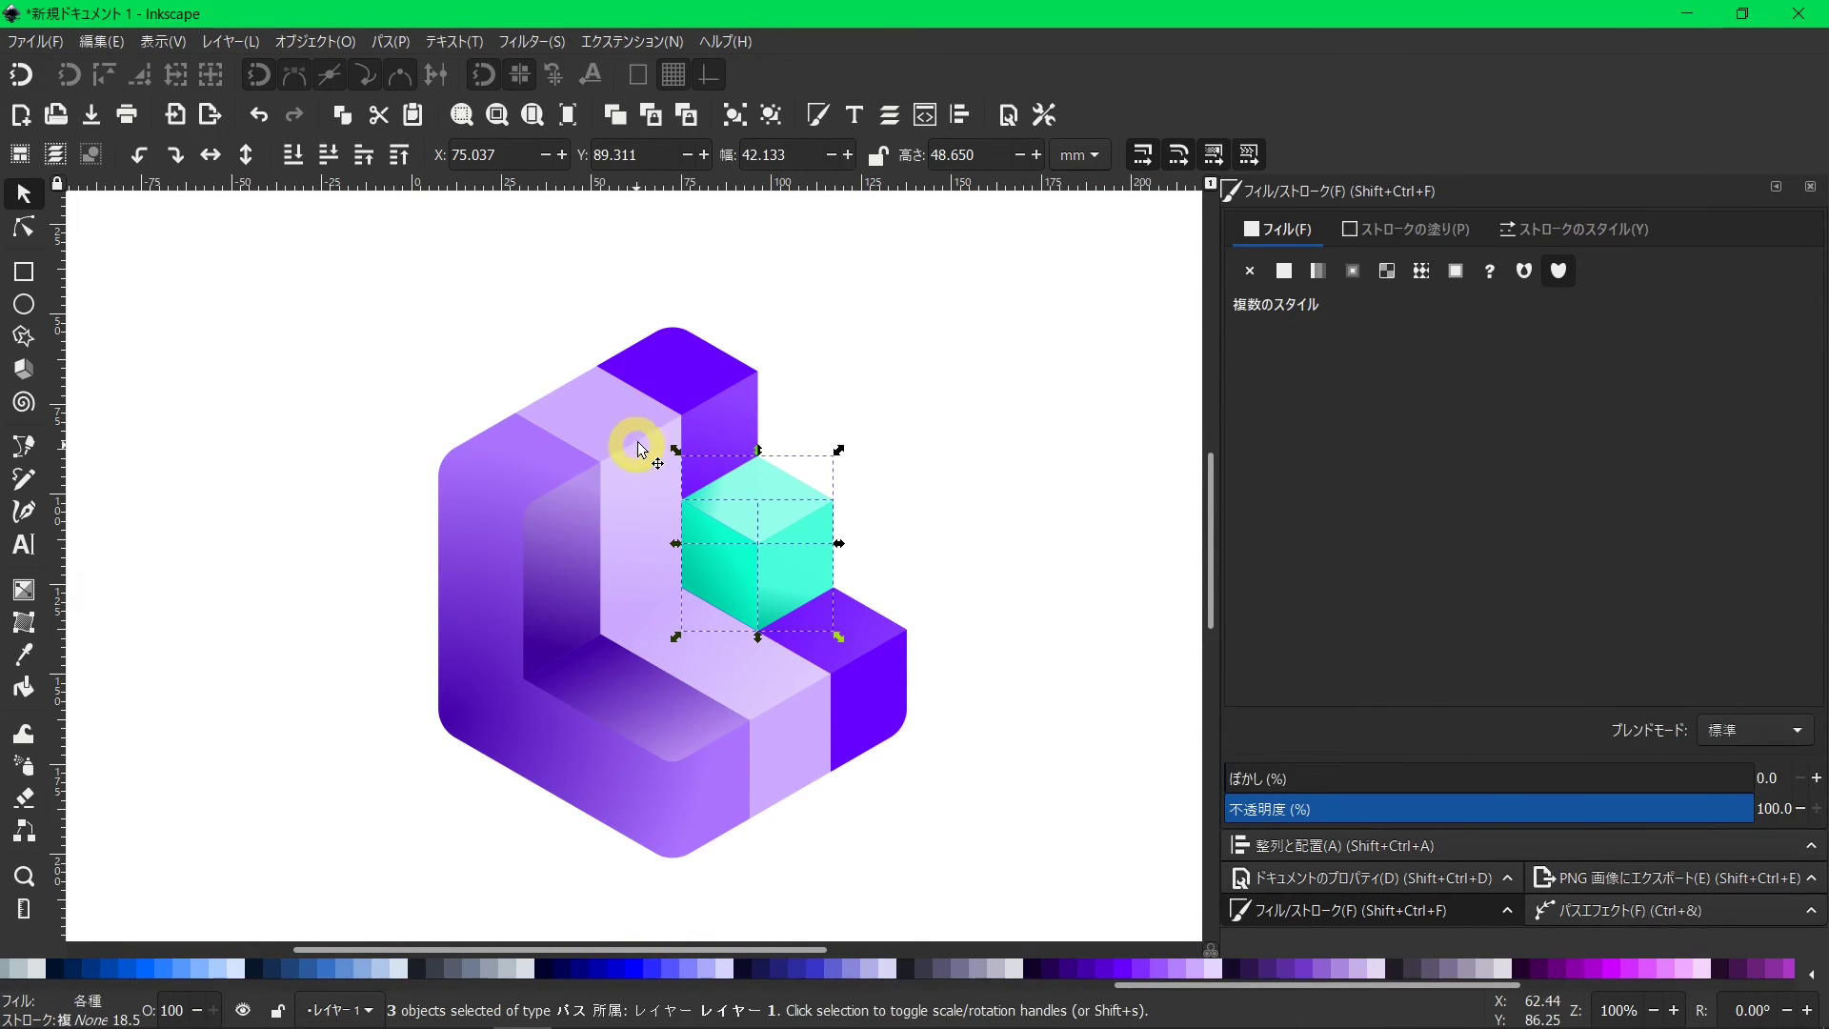
{"action": "left_click", "coordinate": [733, 115]}
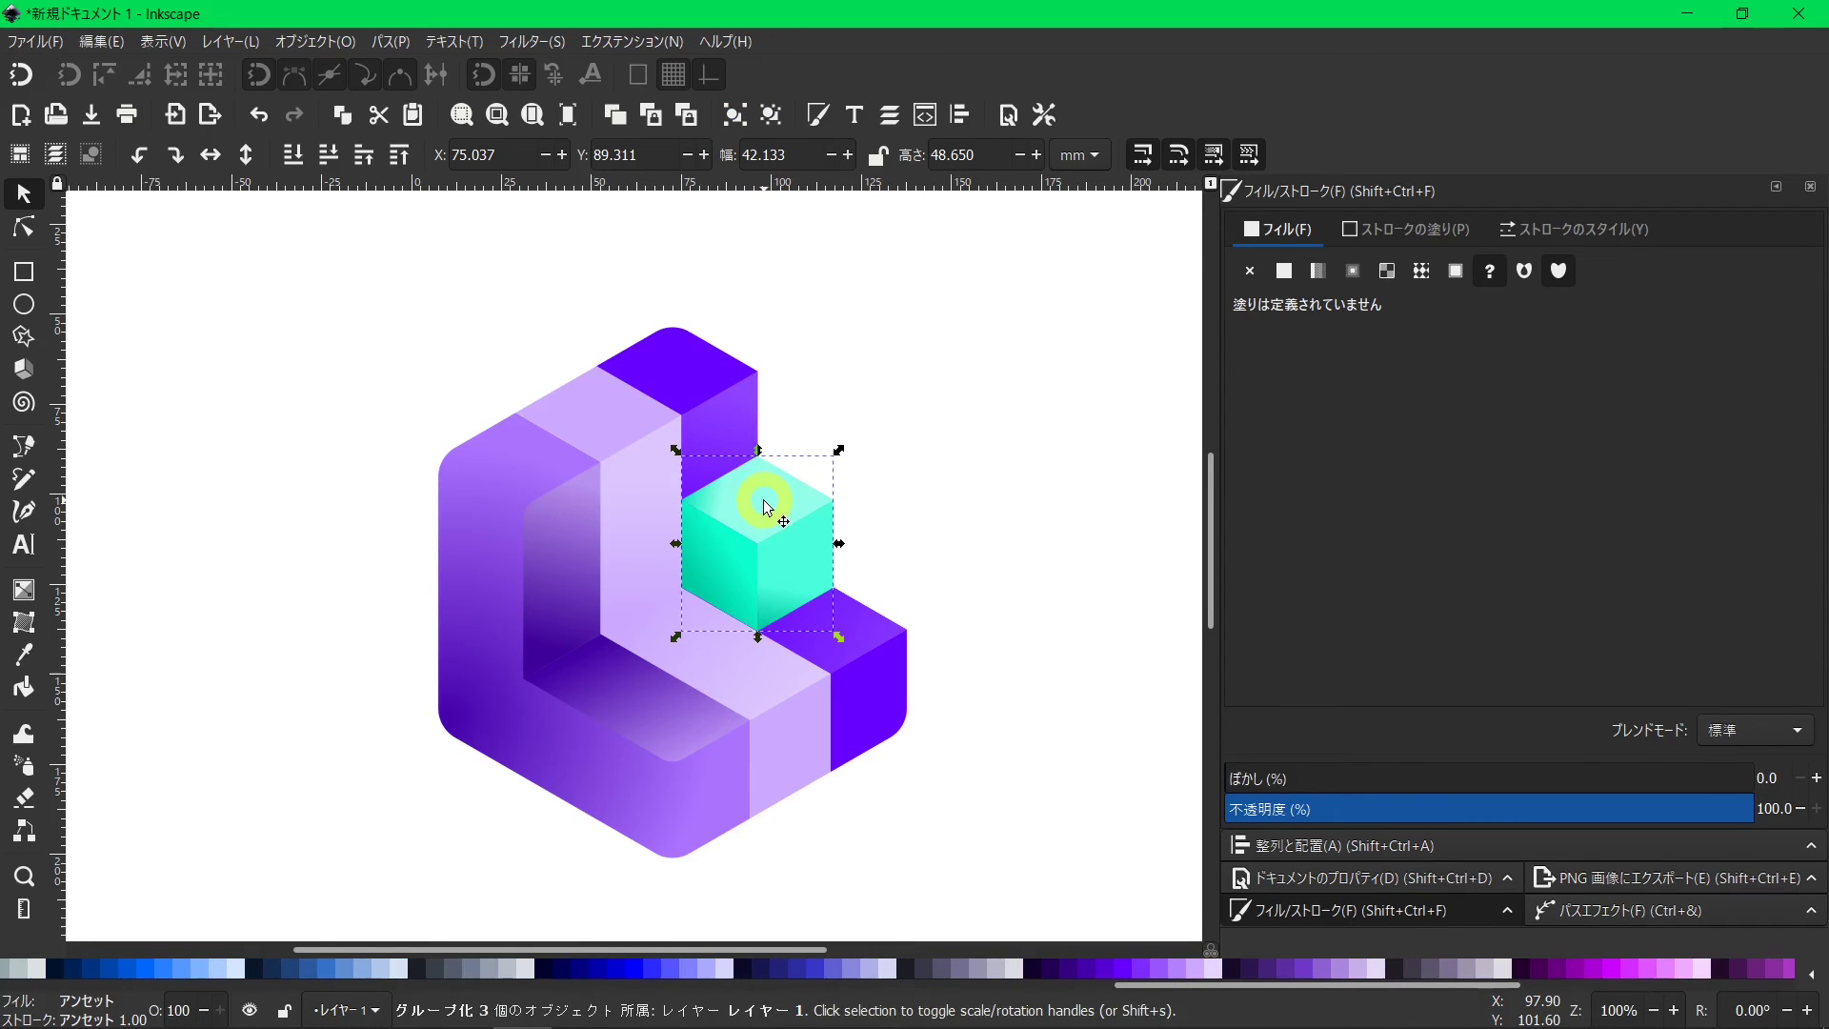
{"action": "mouse_move", "coordinate": [767, 508]}
{"action": "left_mouse_down"}
{"action": "mouse_move", "coordinate": [840, 505]}
{"action": "mouse_move", "coordinate": [835, 491]}
{"action": "left_mouse_up"}
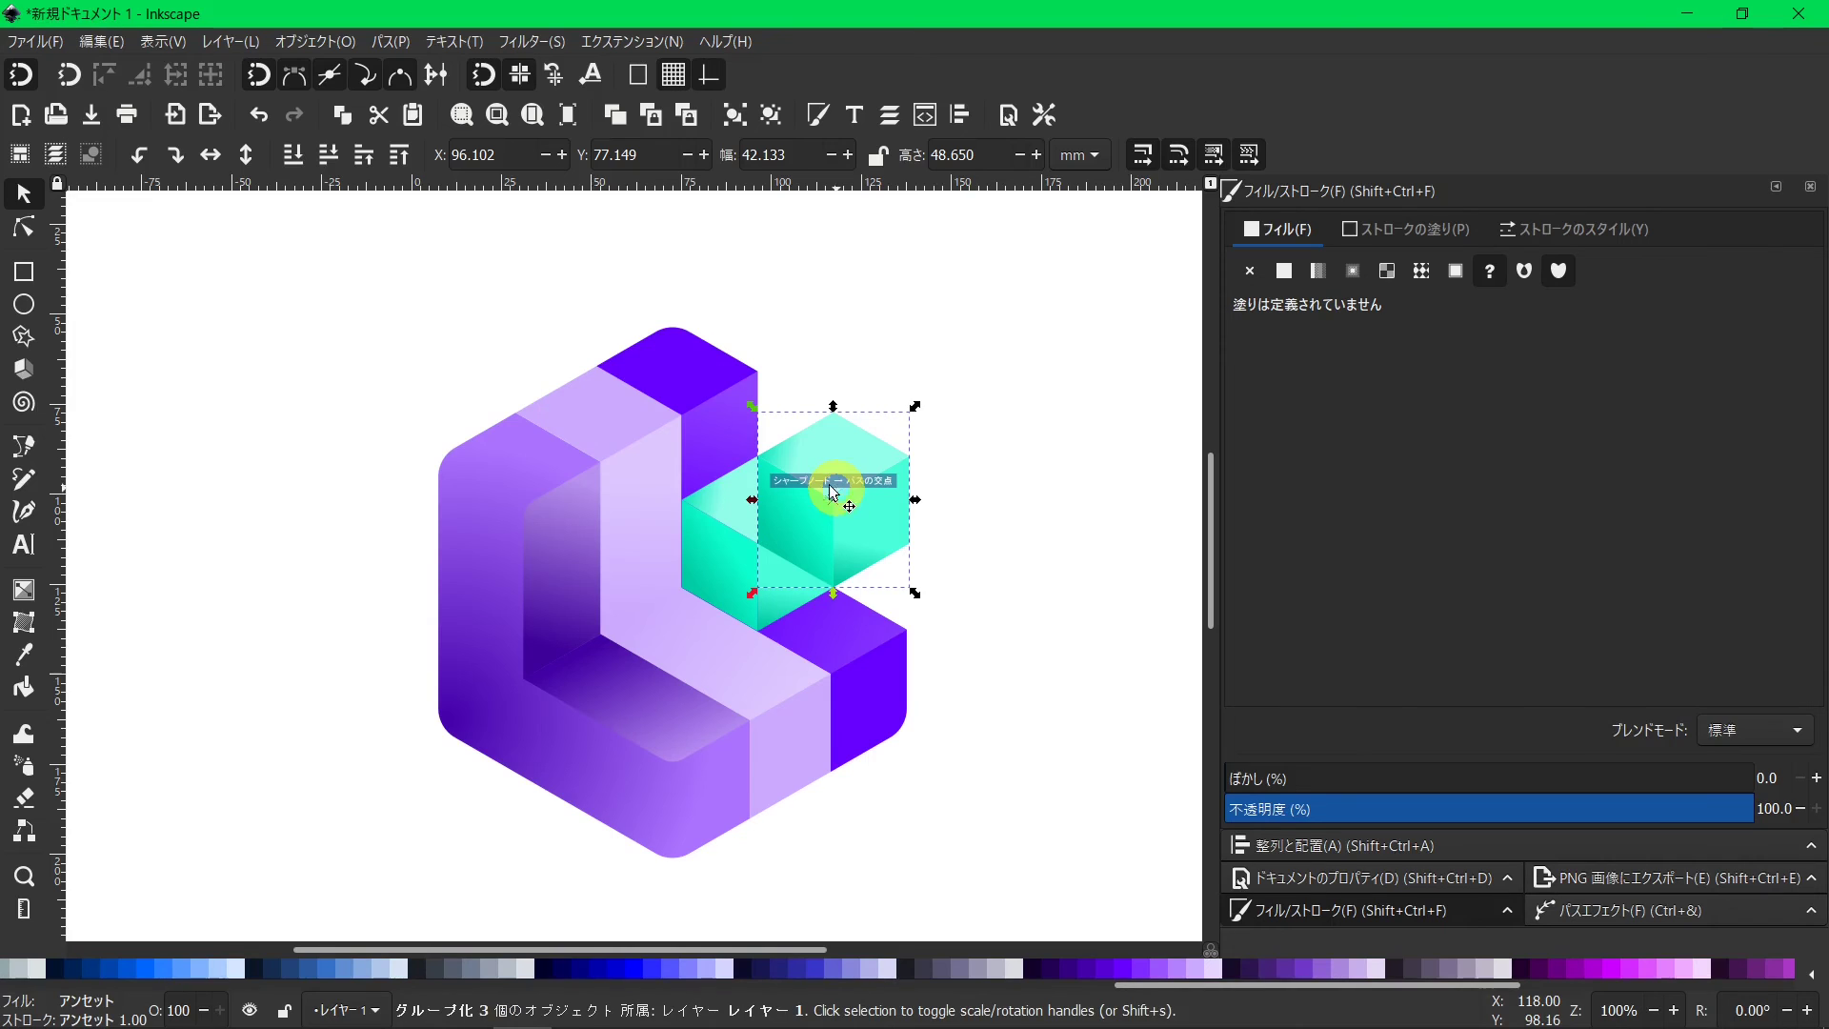
Turn off snapping and ungroup the new cube into separate faces.
{"action": "left_click", "coordinate": [23, 73]}
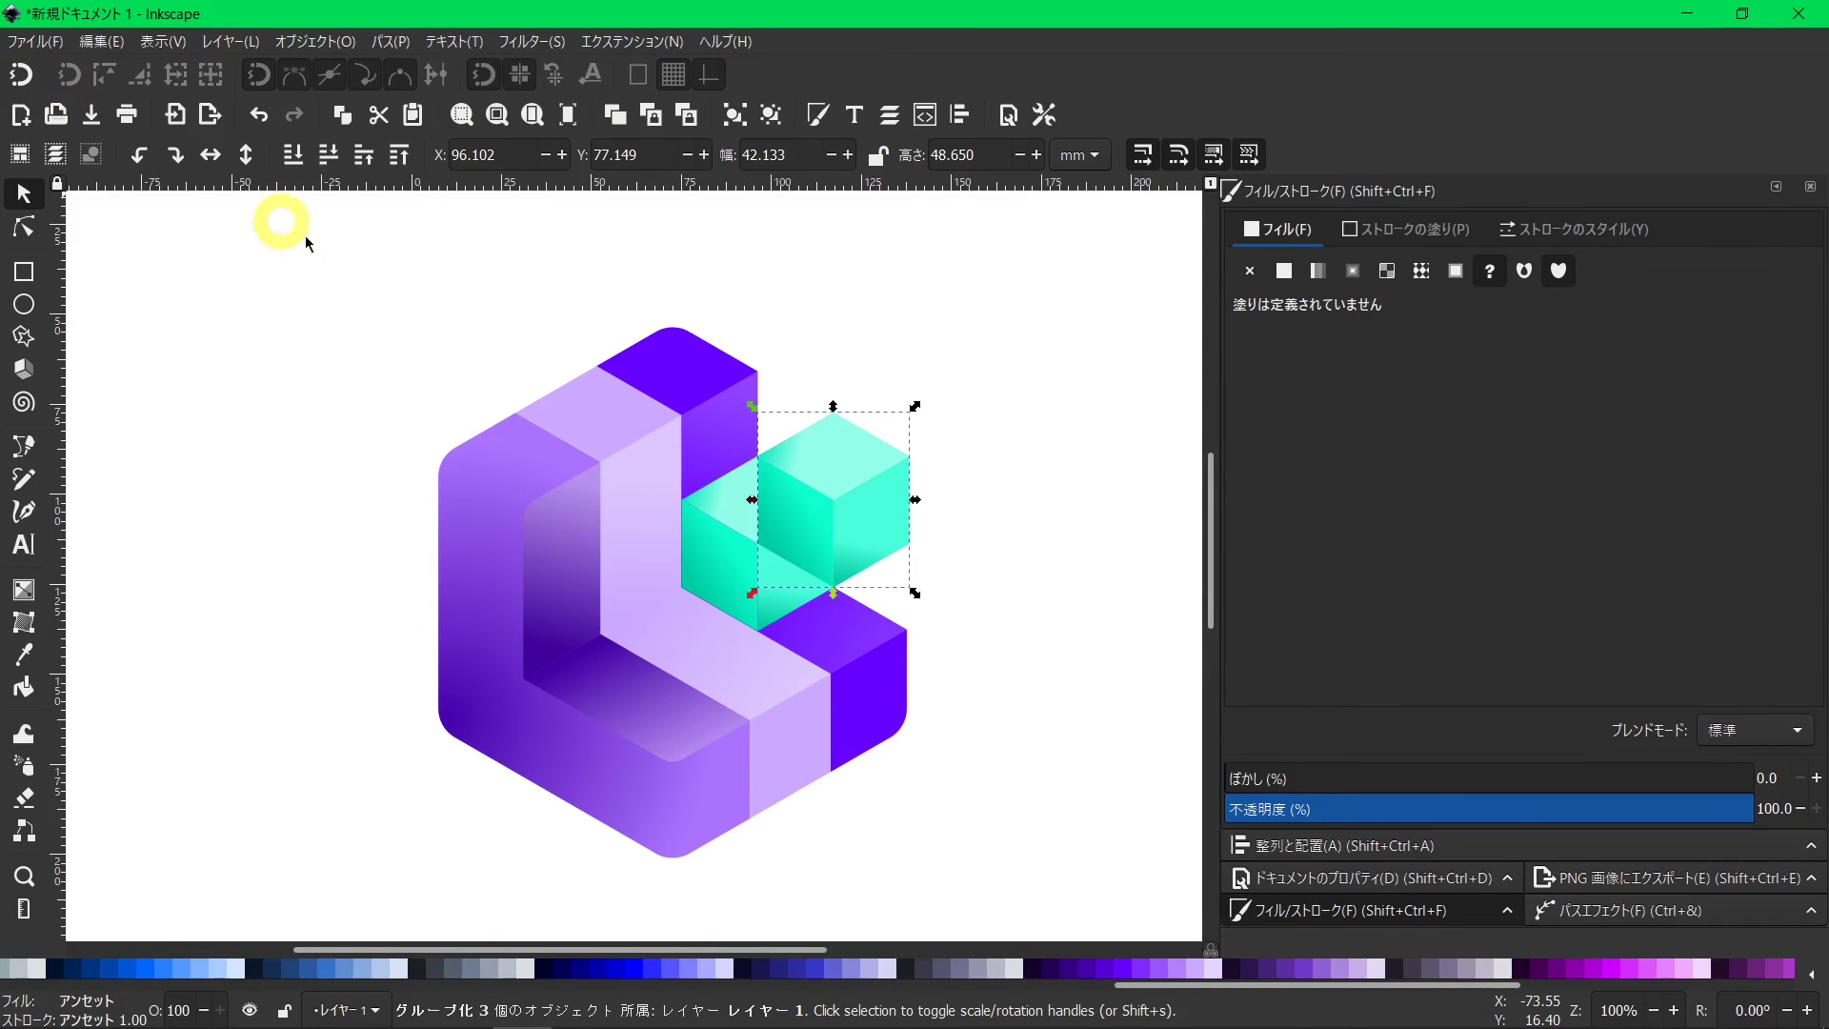
{"action": "left_click", "coordinate": [777, 121]}
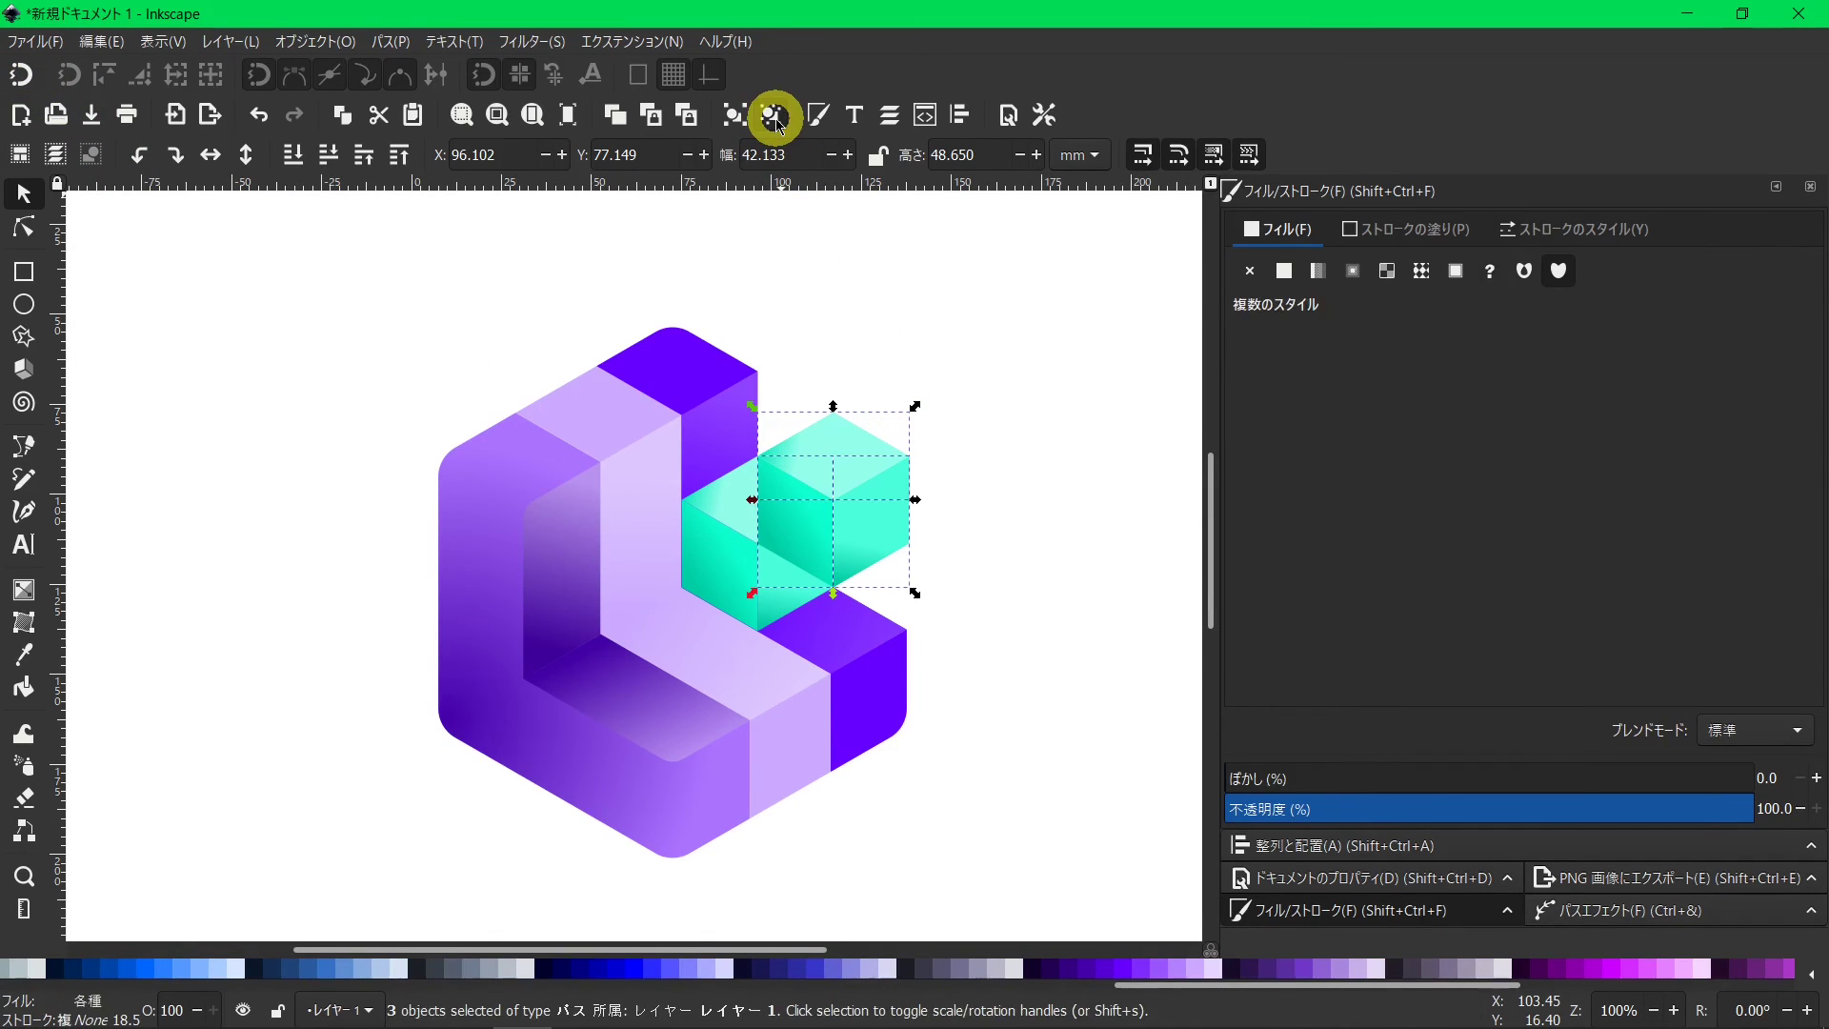
{"action": "left_click", "coordinate": [939, 608]}
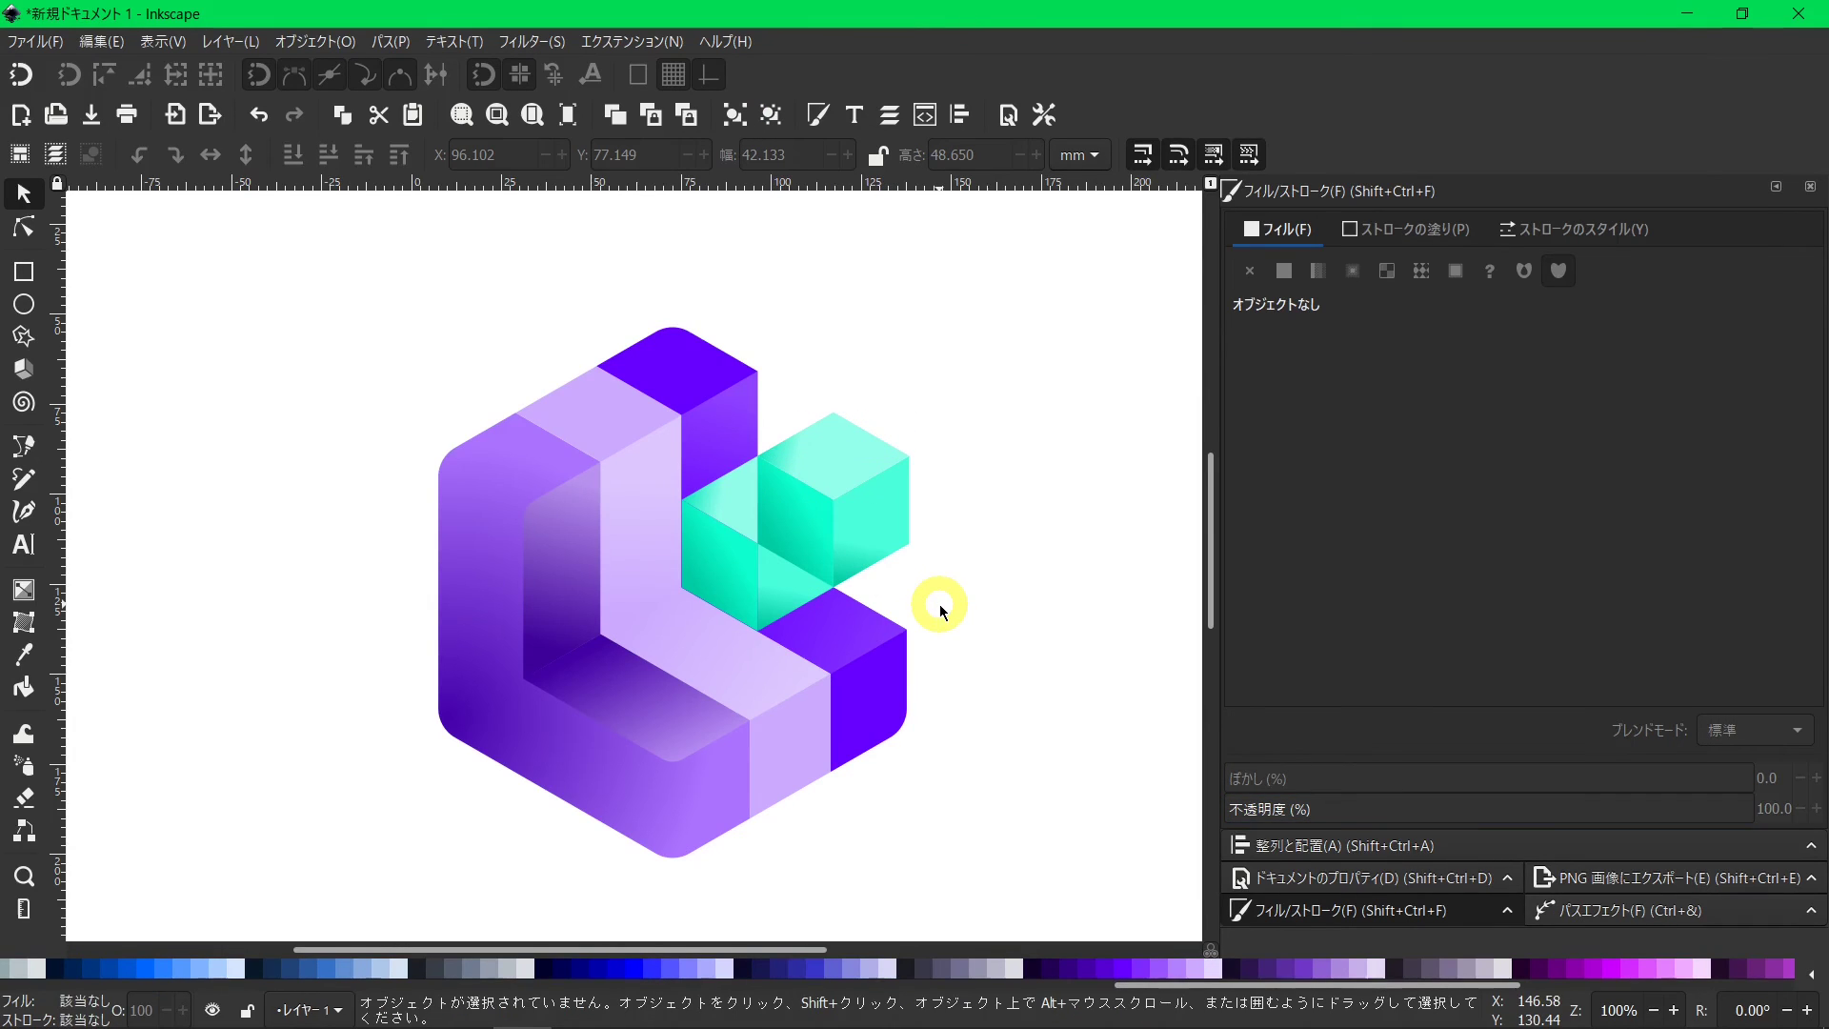
Re-angle the new cube's front face gradient and adjust the lightness of both stops.
{"action": "left_click", "coordinate": [817, 518]}
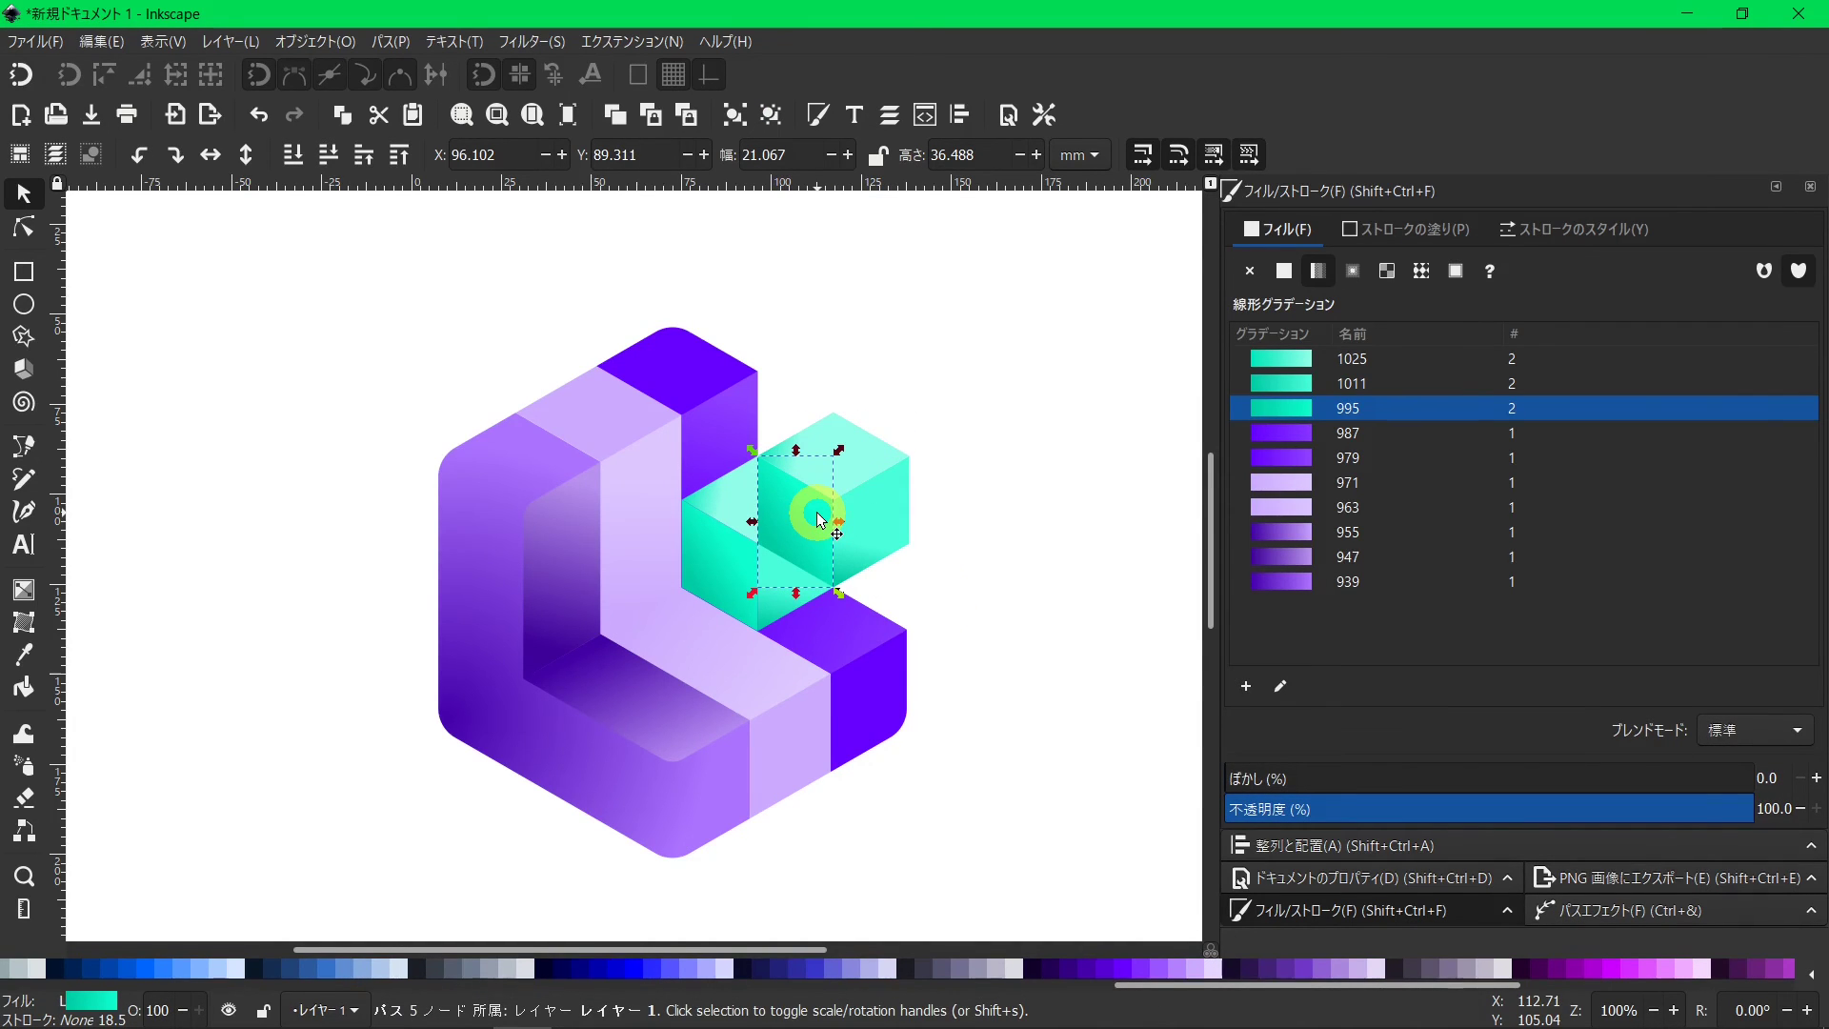
{"action": "left_click", "coordinate": [1283, 685]}
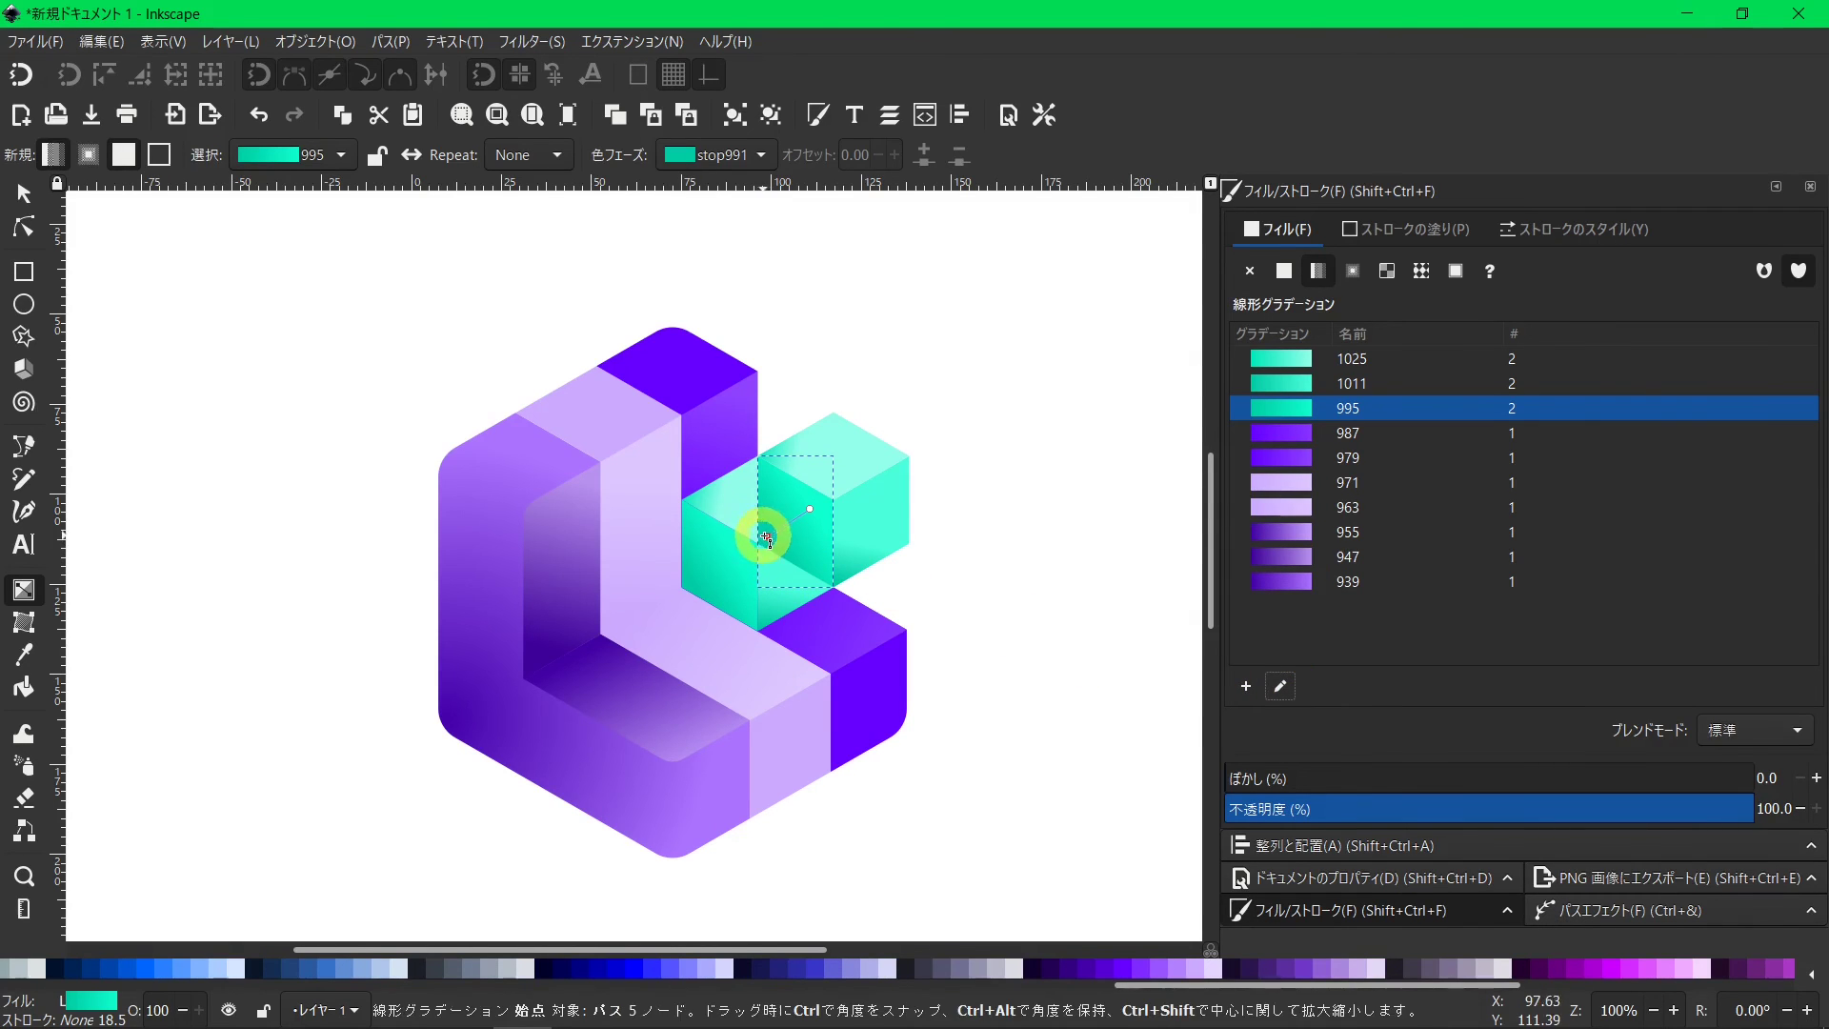
{"action": "left_click_drag", "start_coordinate": [763, 536], "coordinate": [797, 570]}
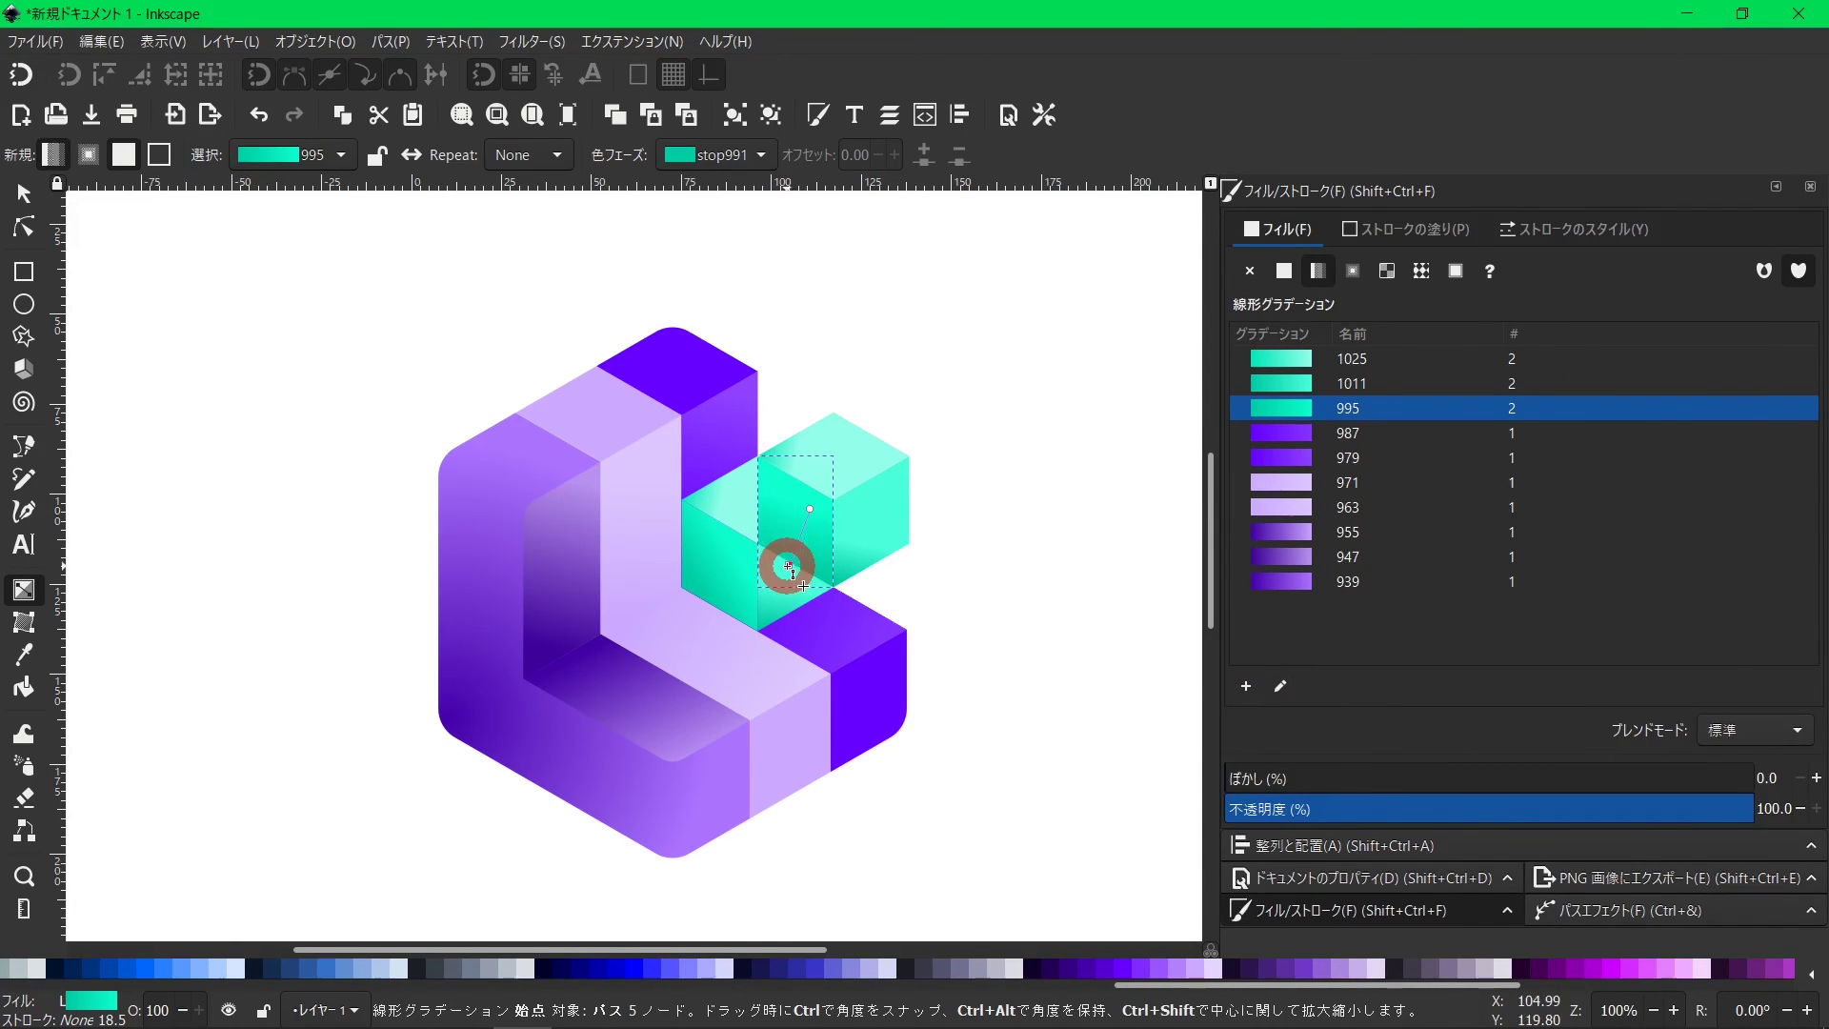
{"action": "left_click", "coordinate": [788, 568]}
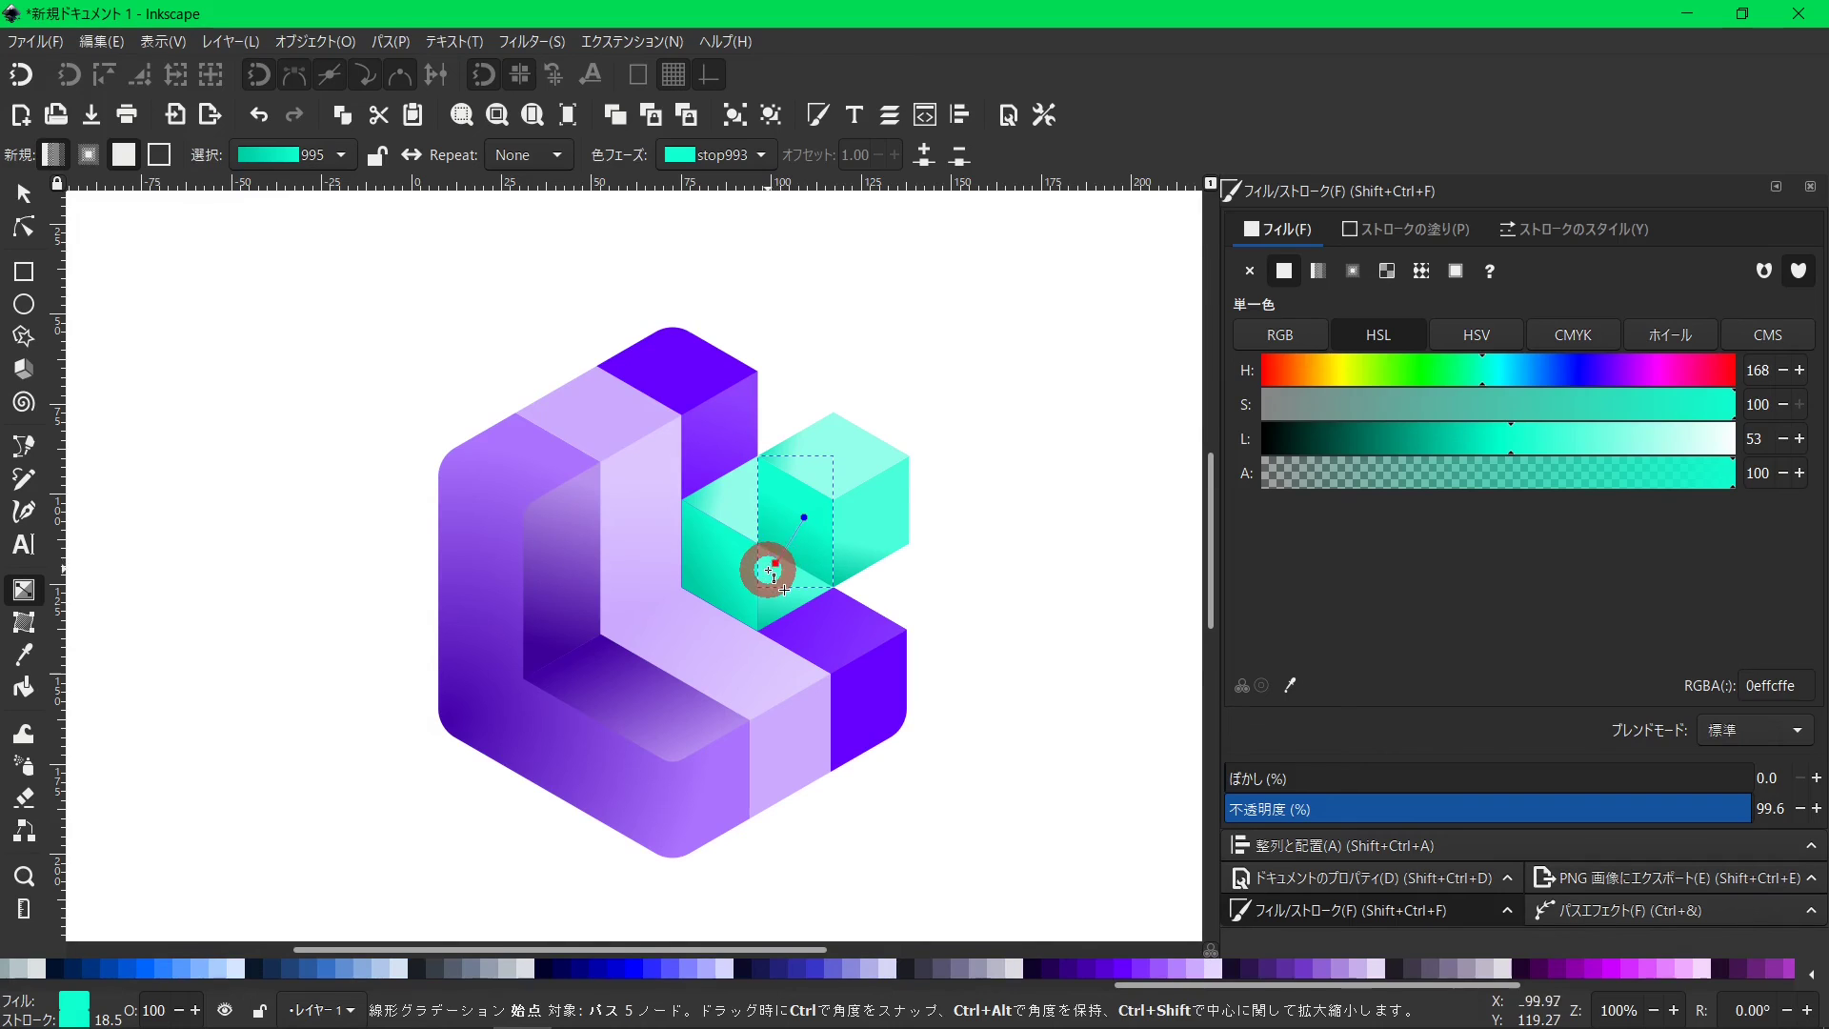
{"action": "left_click_drag", "start_coordinate": [804, 517], "coordinate": [796, 508]}
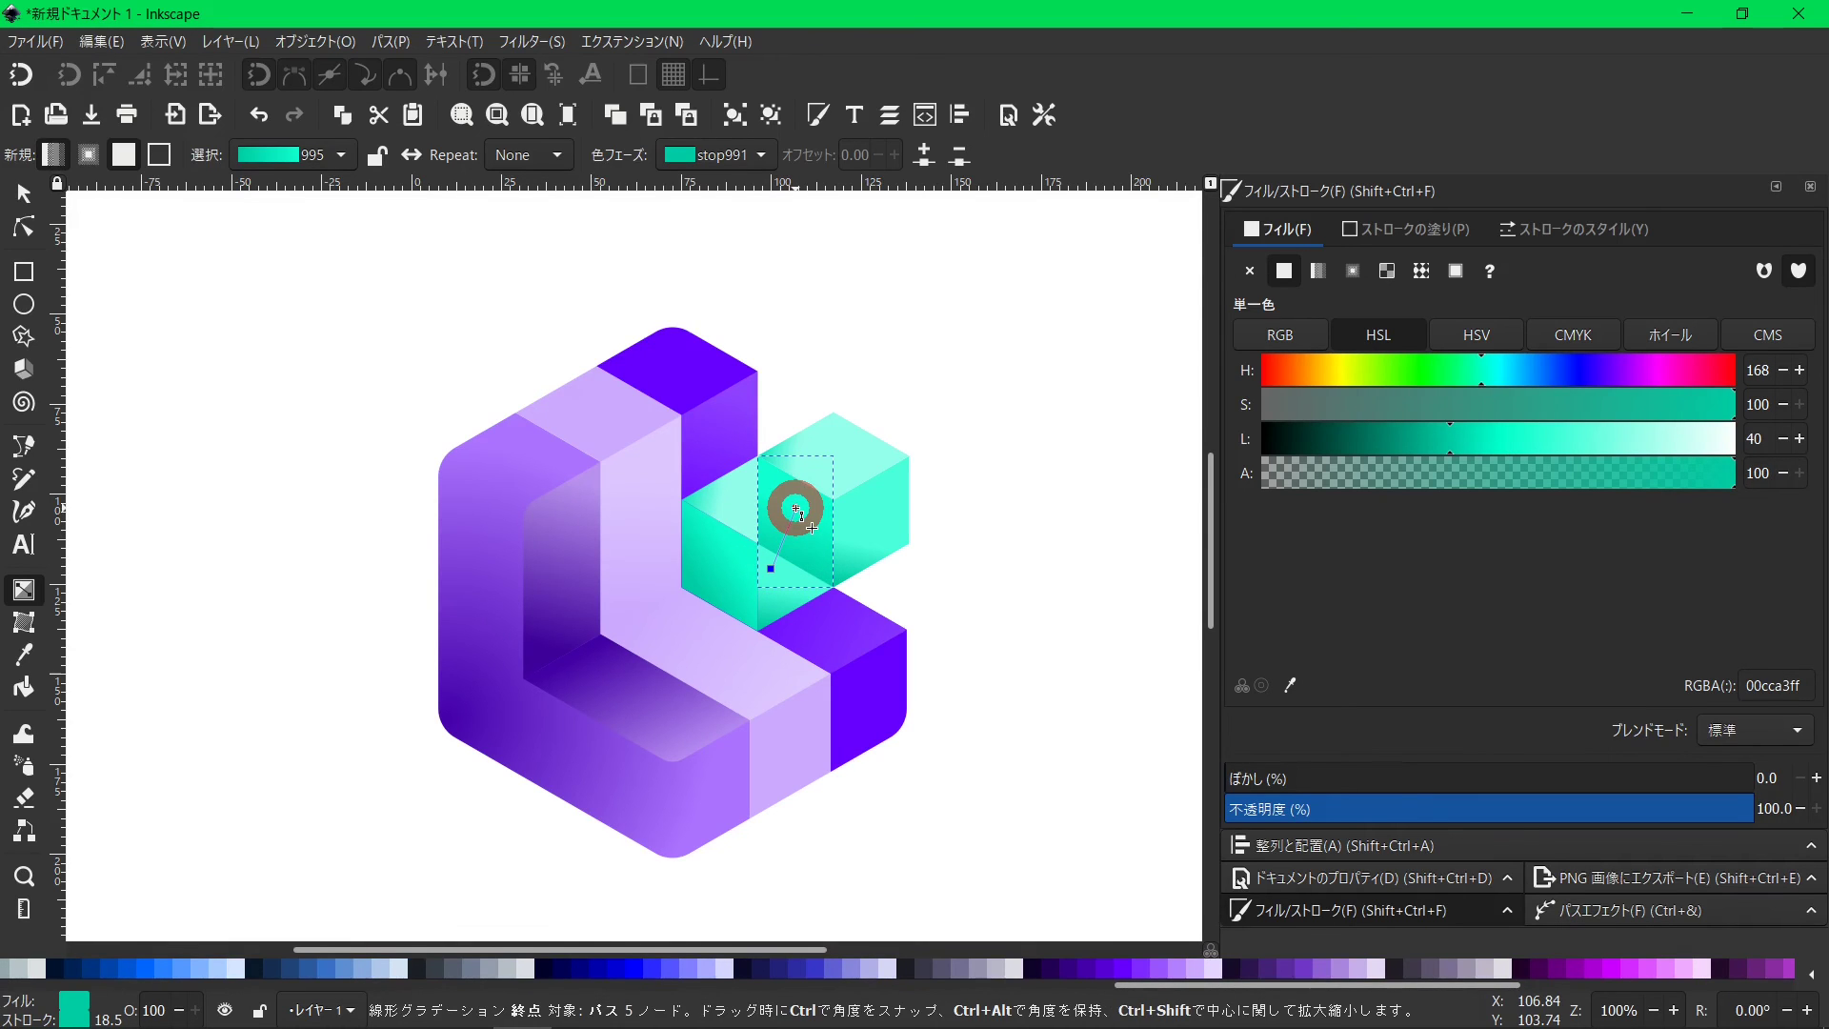
{"action": "left_click", "coordinate": [796, 509]}
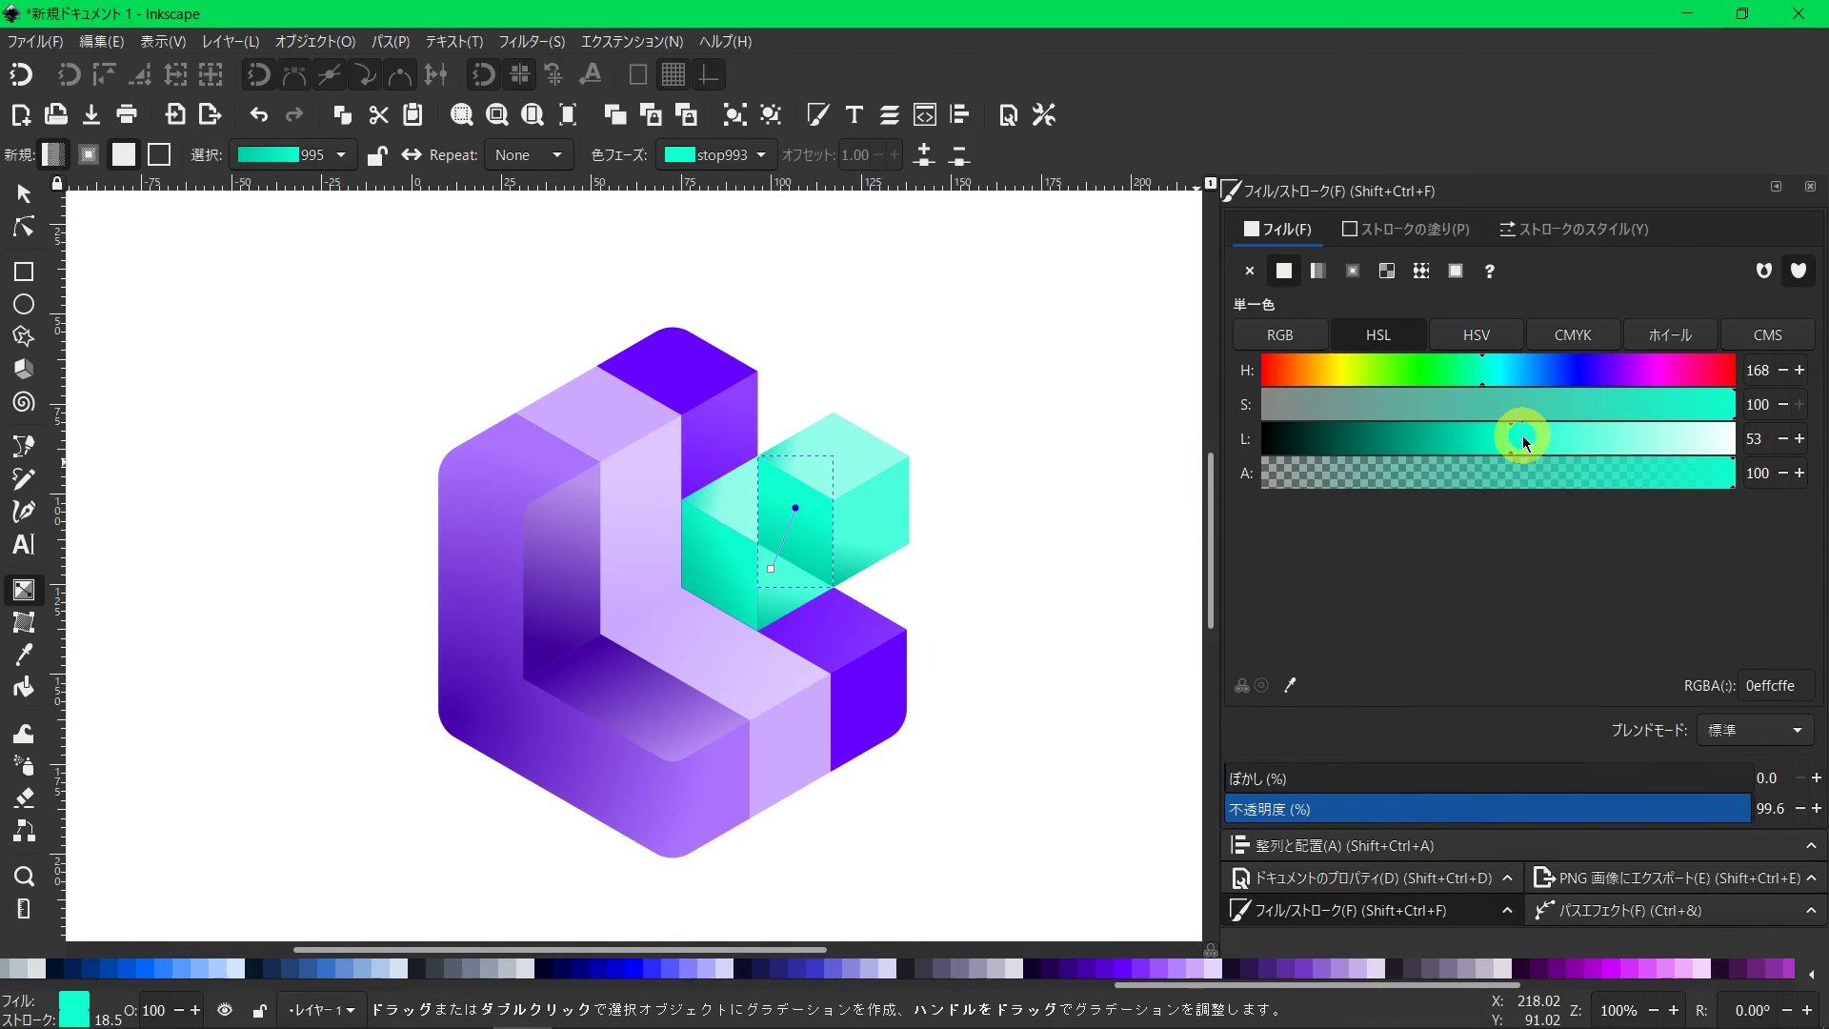
{"action": "left_click_drag", "start_coordinate": [1525, 442], "coordinate": [1532, 445]}
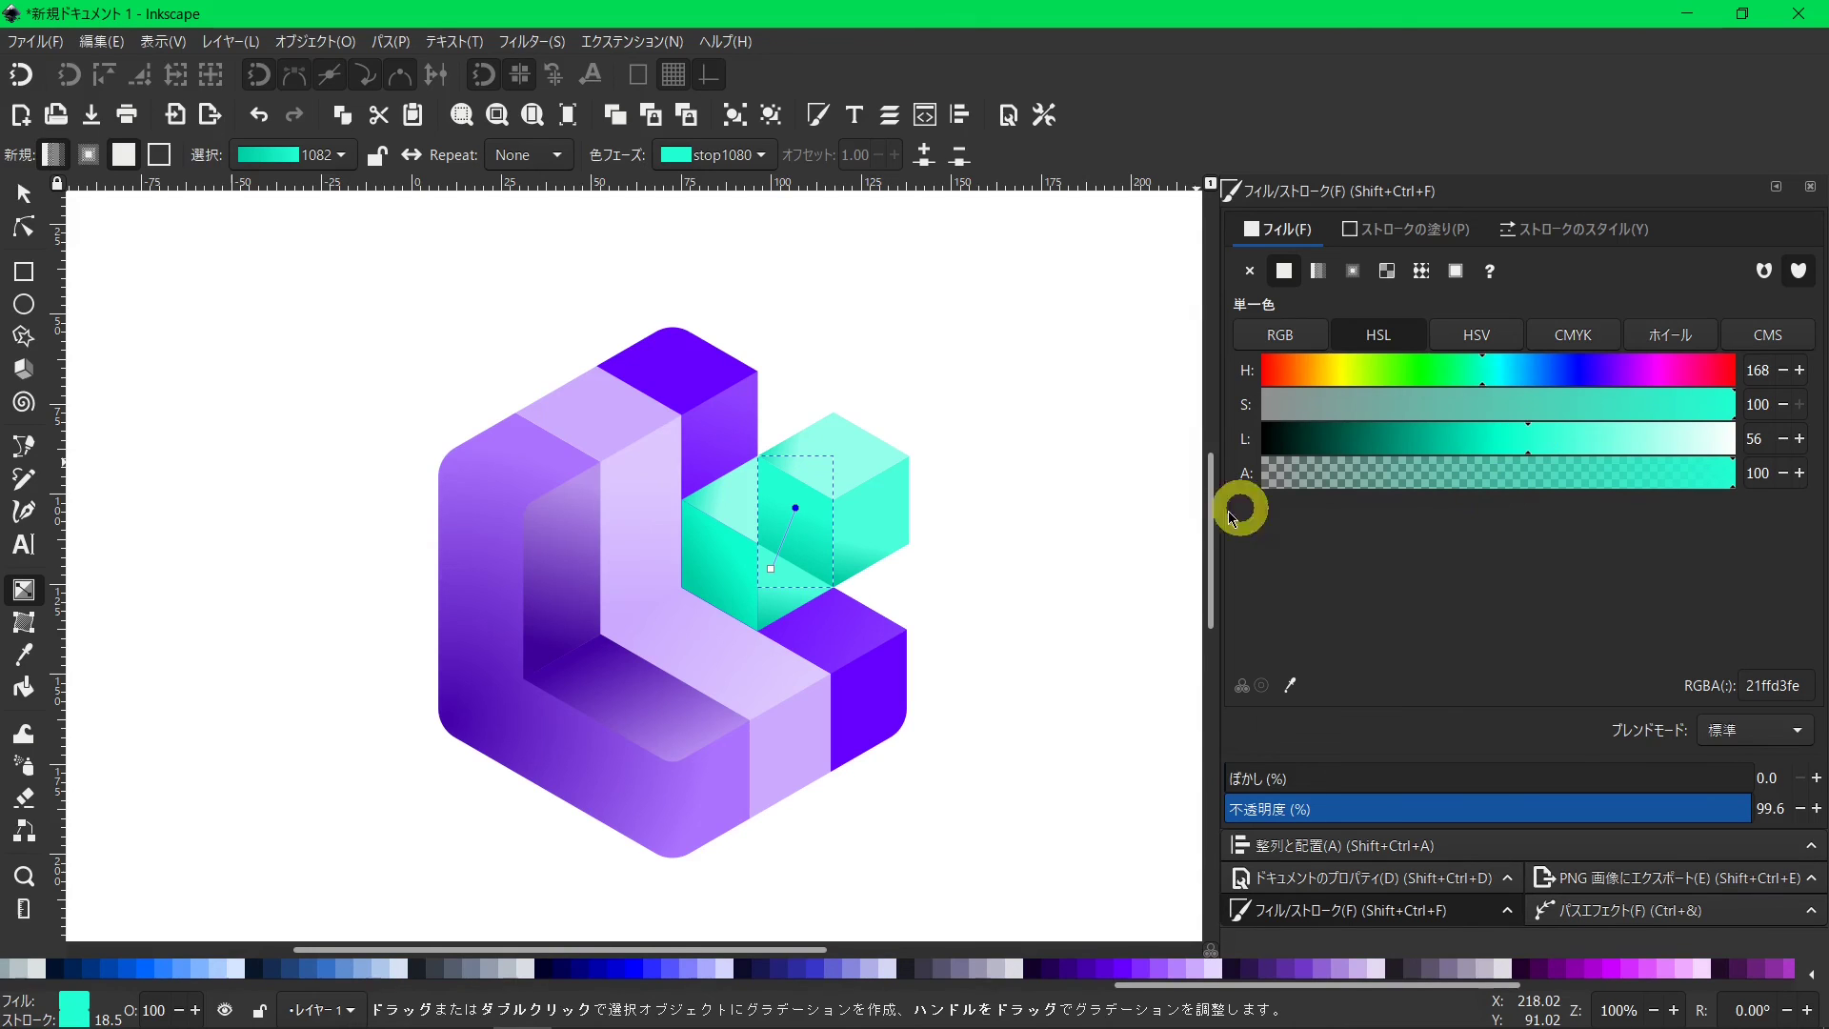
{"action": "left_click", "coordinate": [770, 569]}
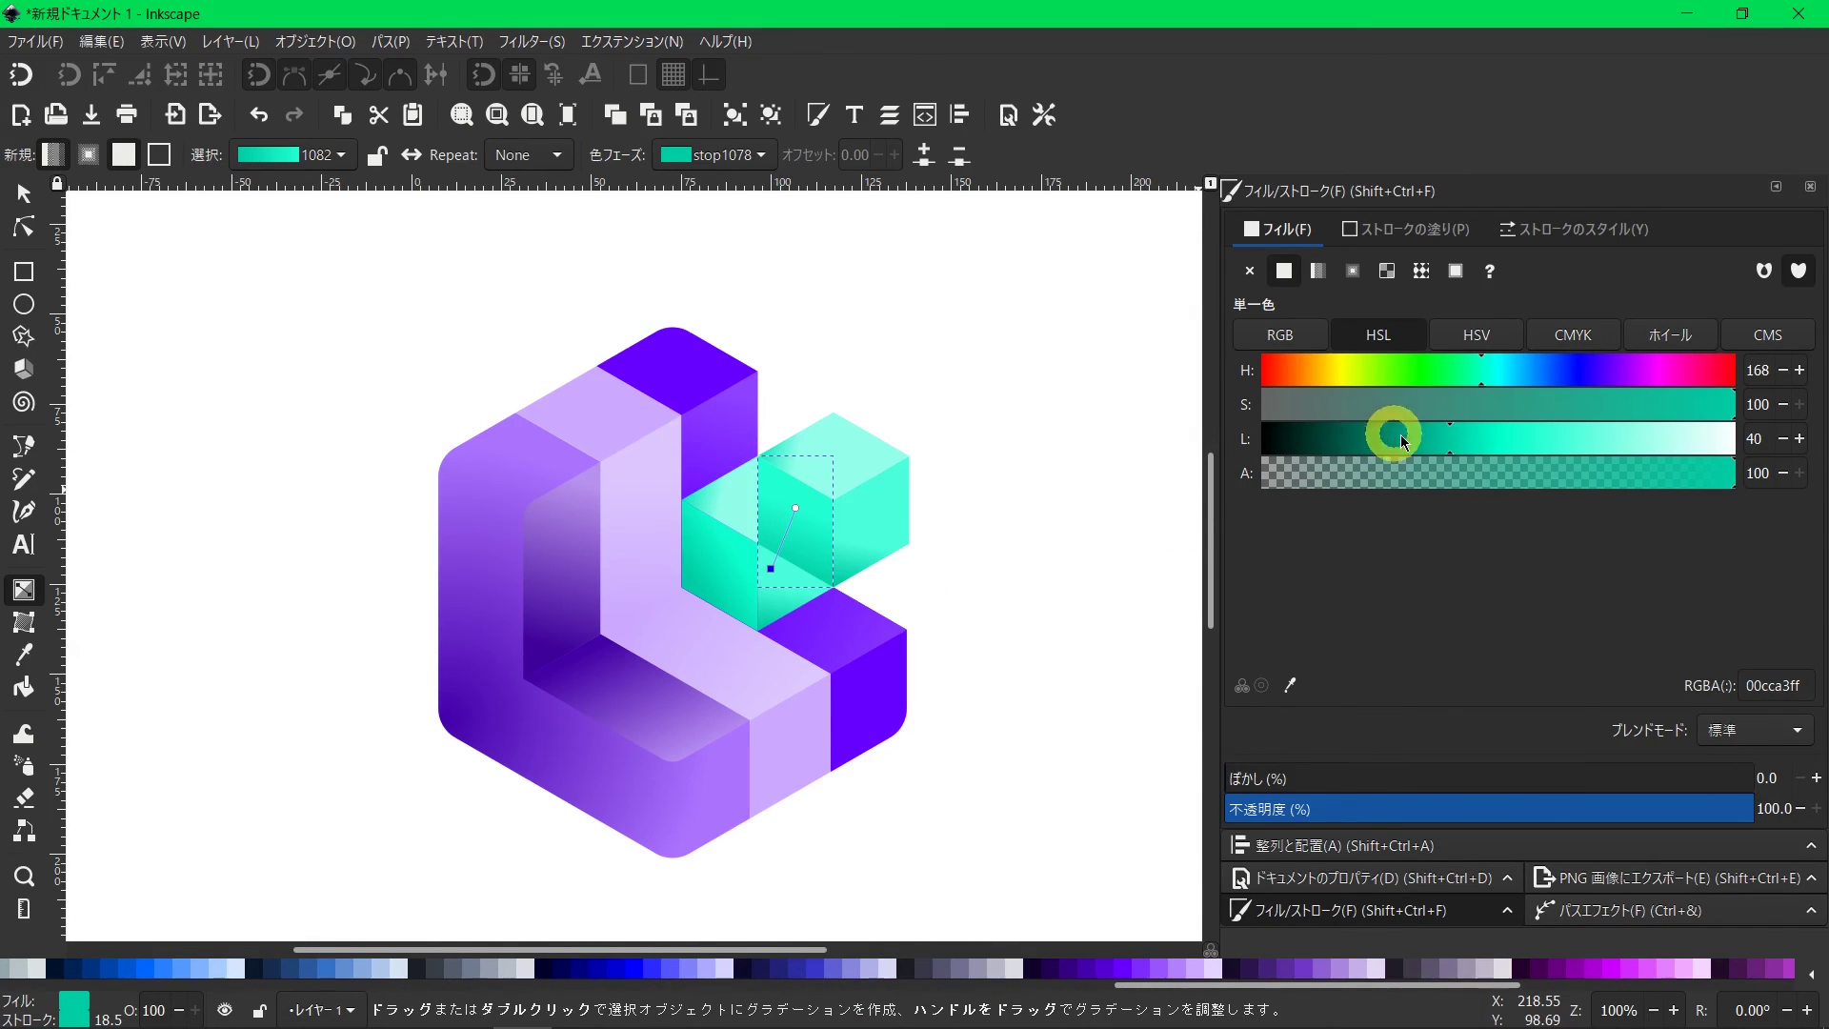
{"action": "left_click_drag", "start_coordinate": [1297, 446], "coordinate": [1466, 441]}
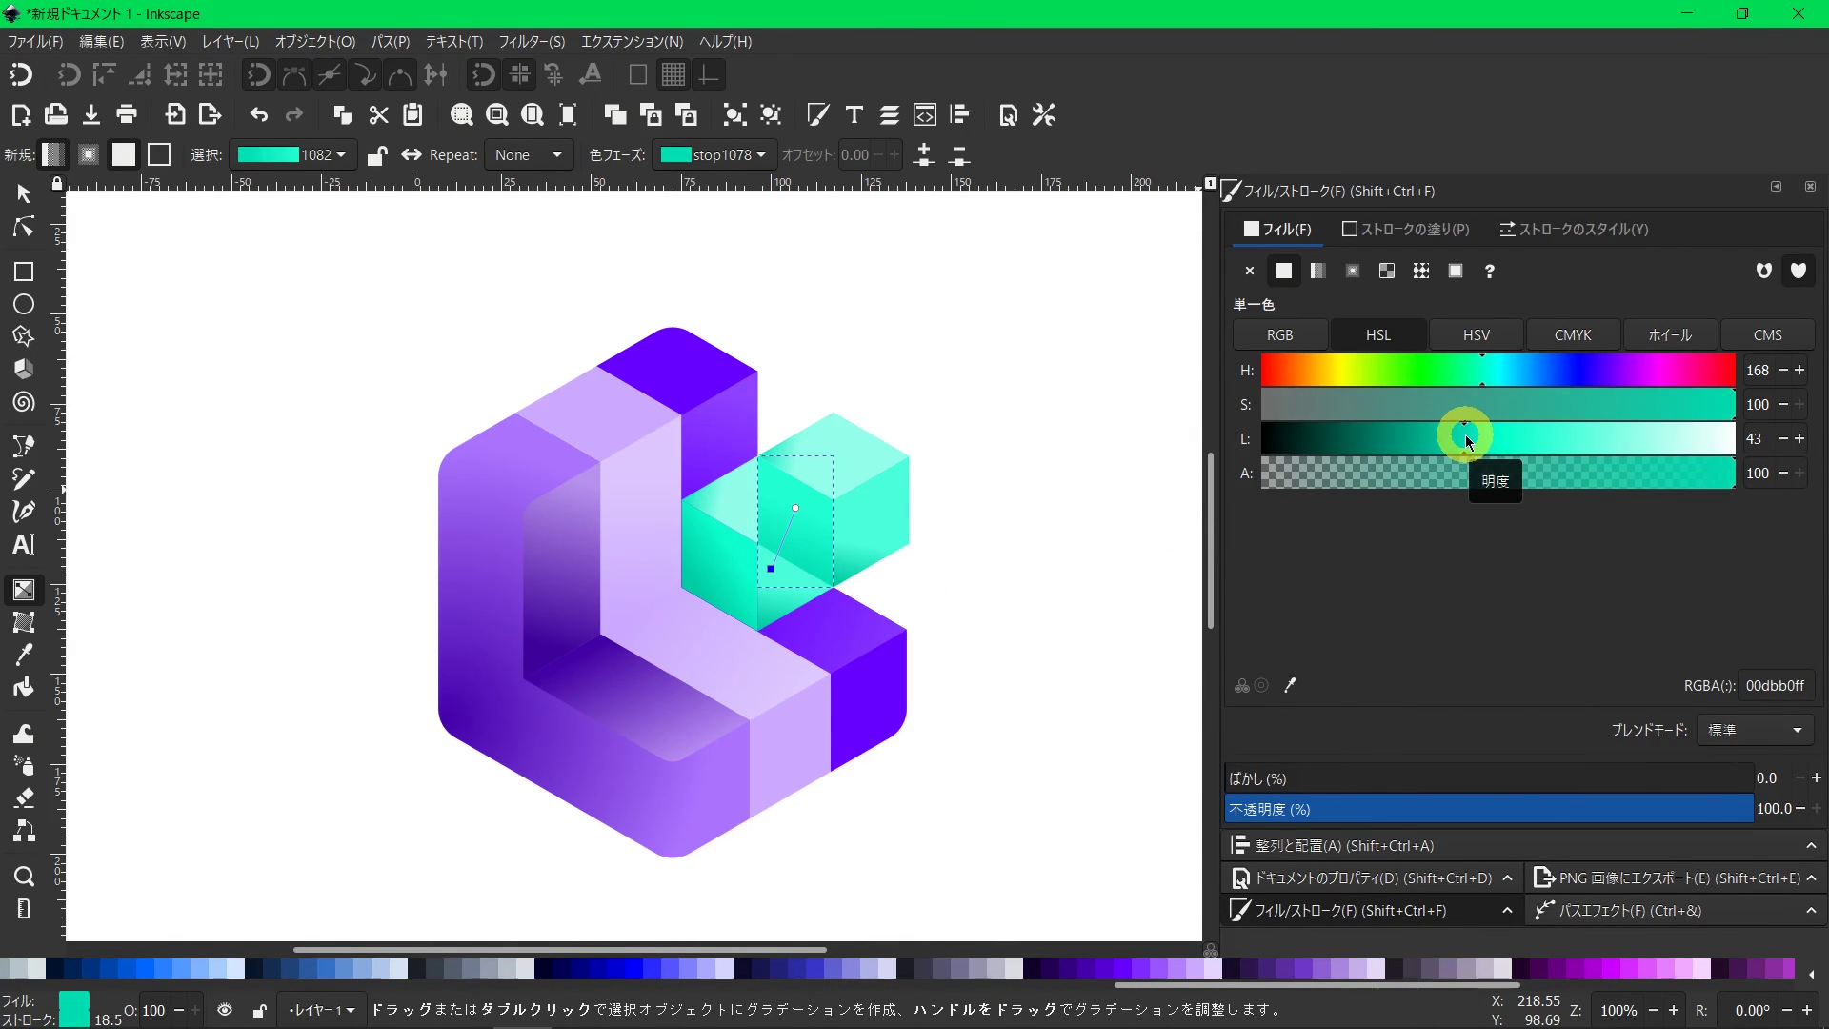
{"action": "left_click", "coordinate": [23, 193]}
Give the right face flat cyan at lightness 57 and the top face flat mint at lightness 82.
{"action": "left_click", "coordinate": [876, 532]}
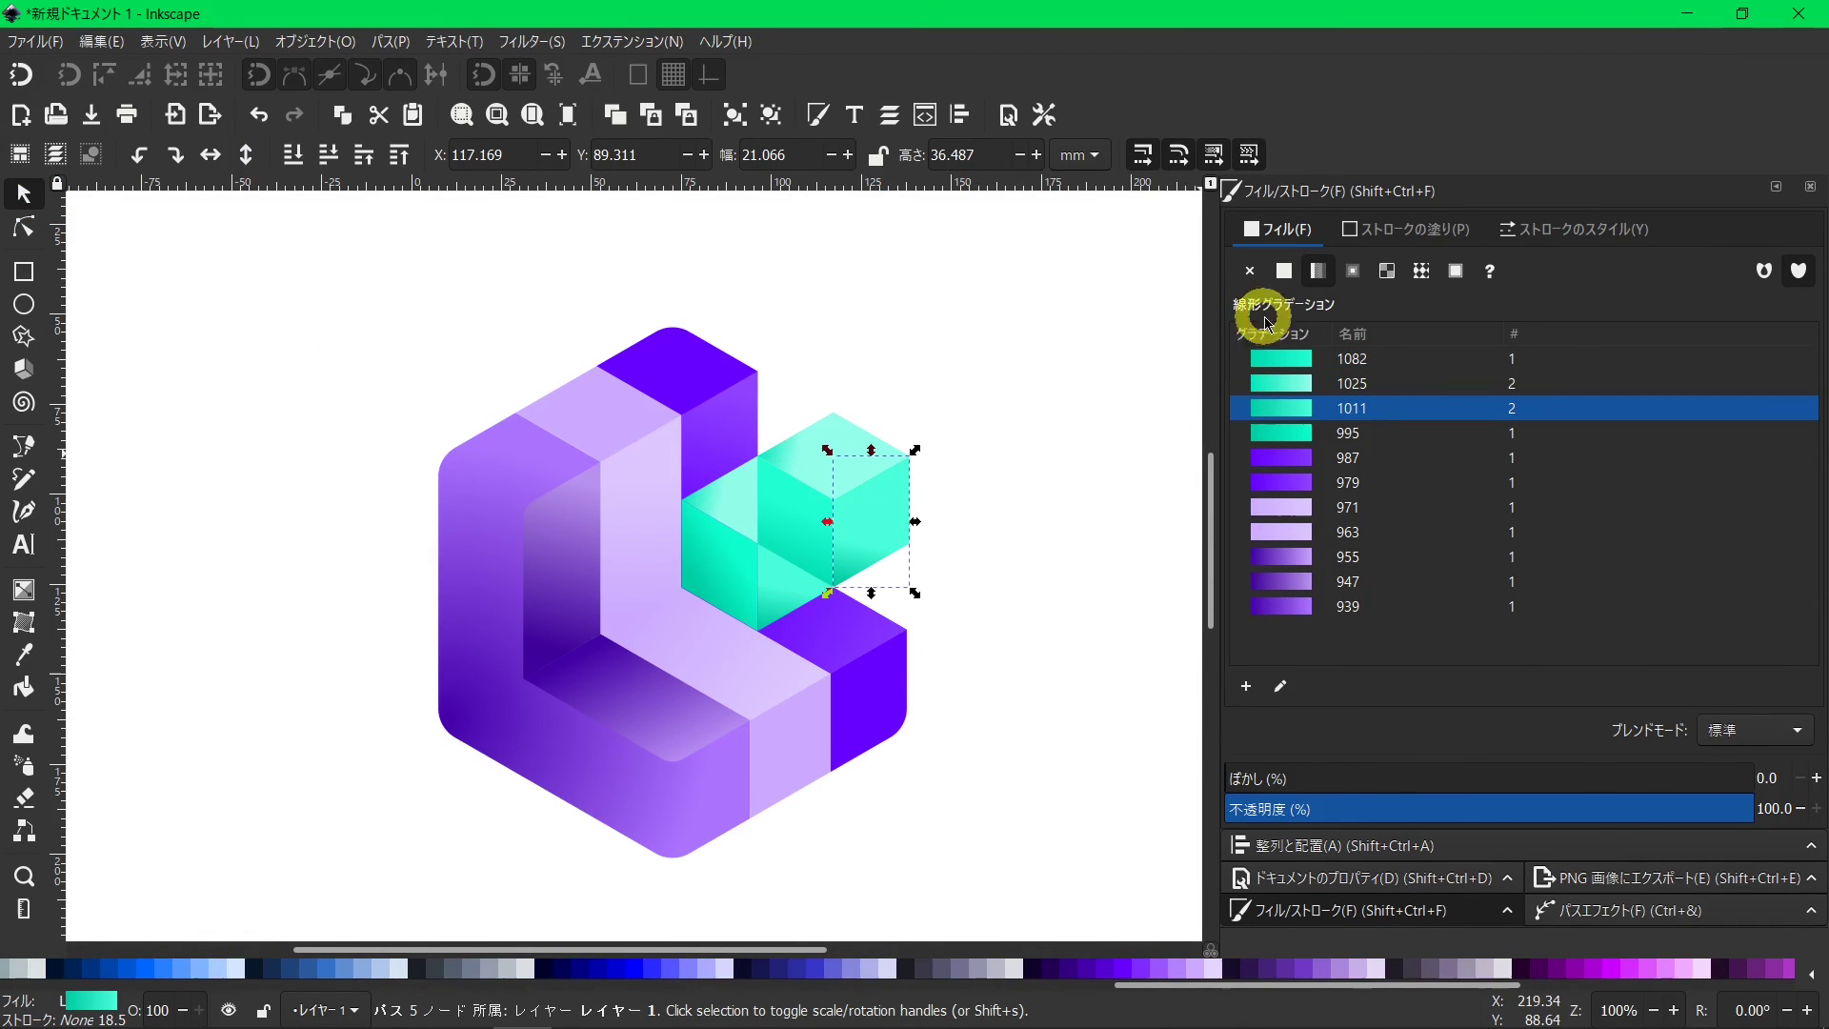
{"action": "left_click", "coordinate": [1284, 272]}
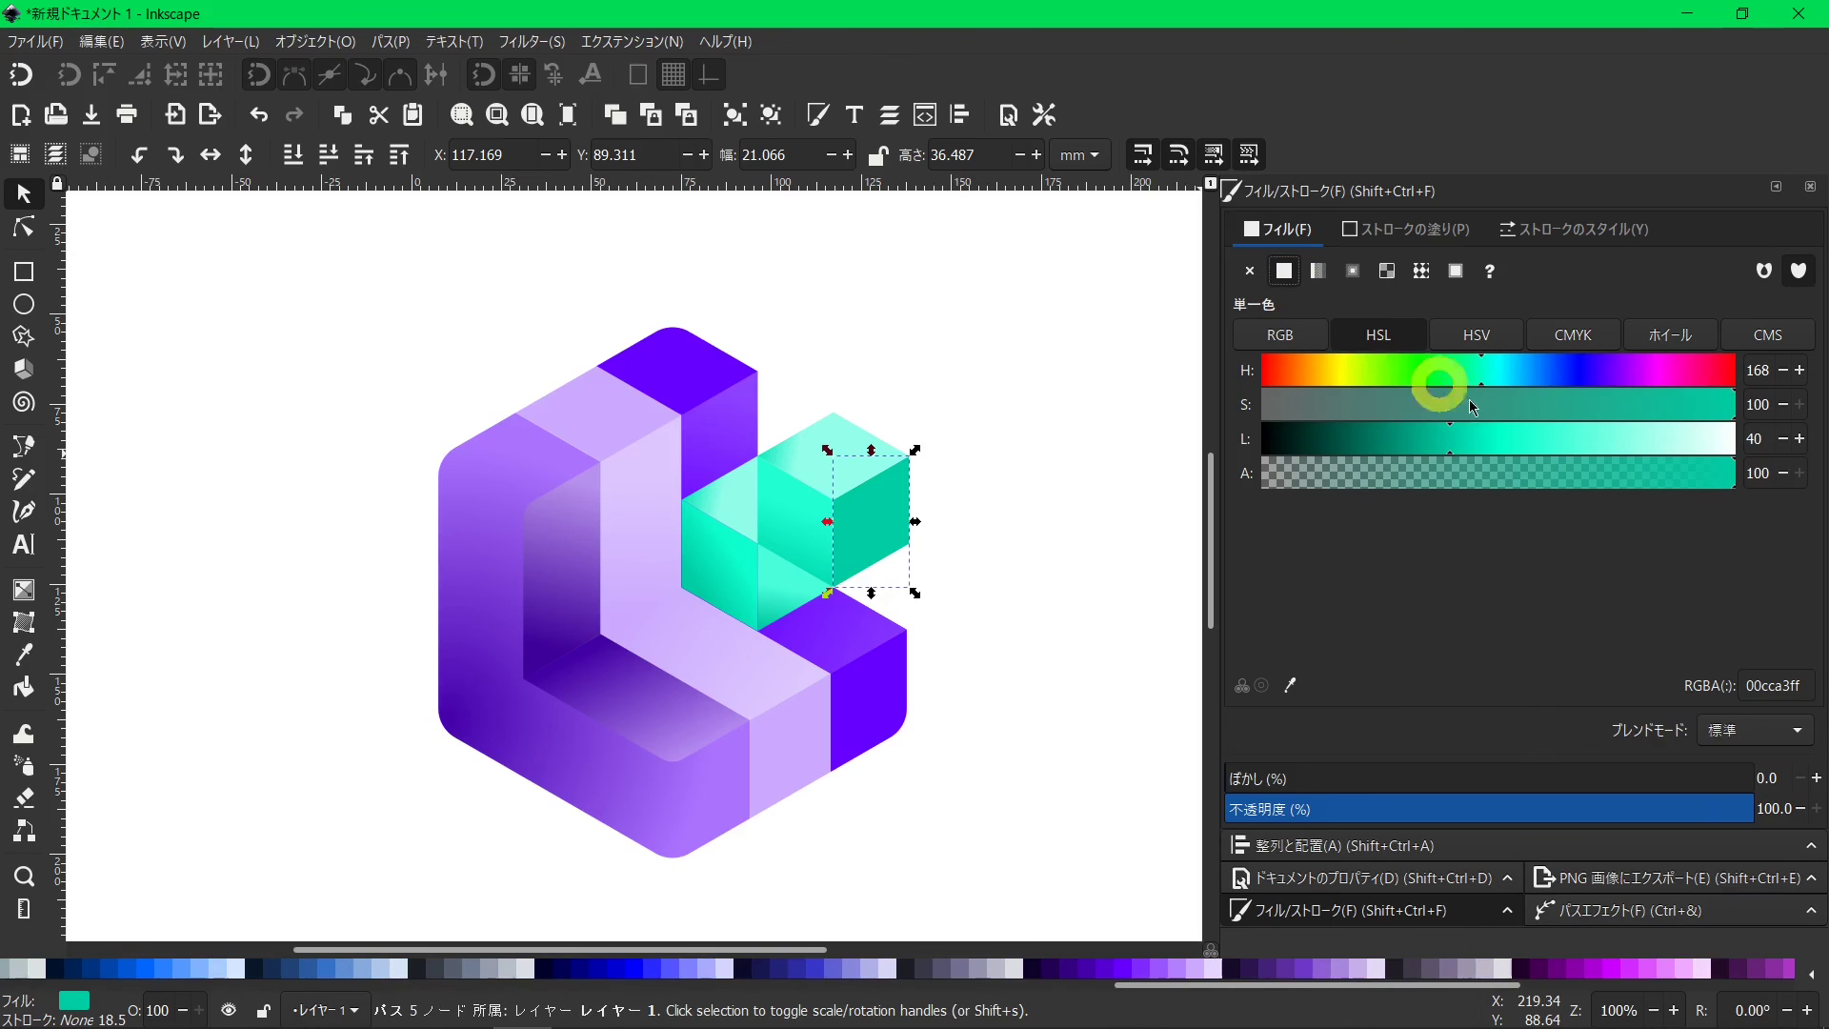
{"action": "left_click", "coordinate": [1530, 438]}
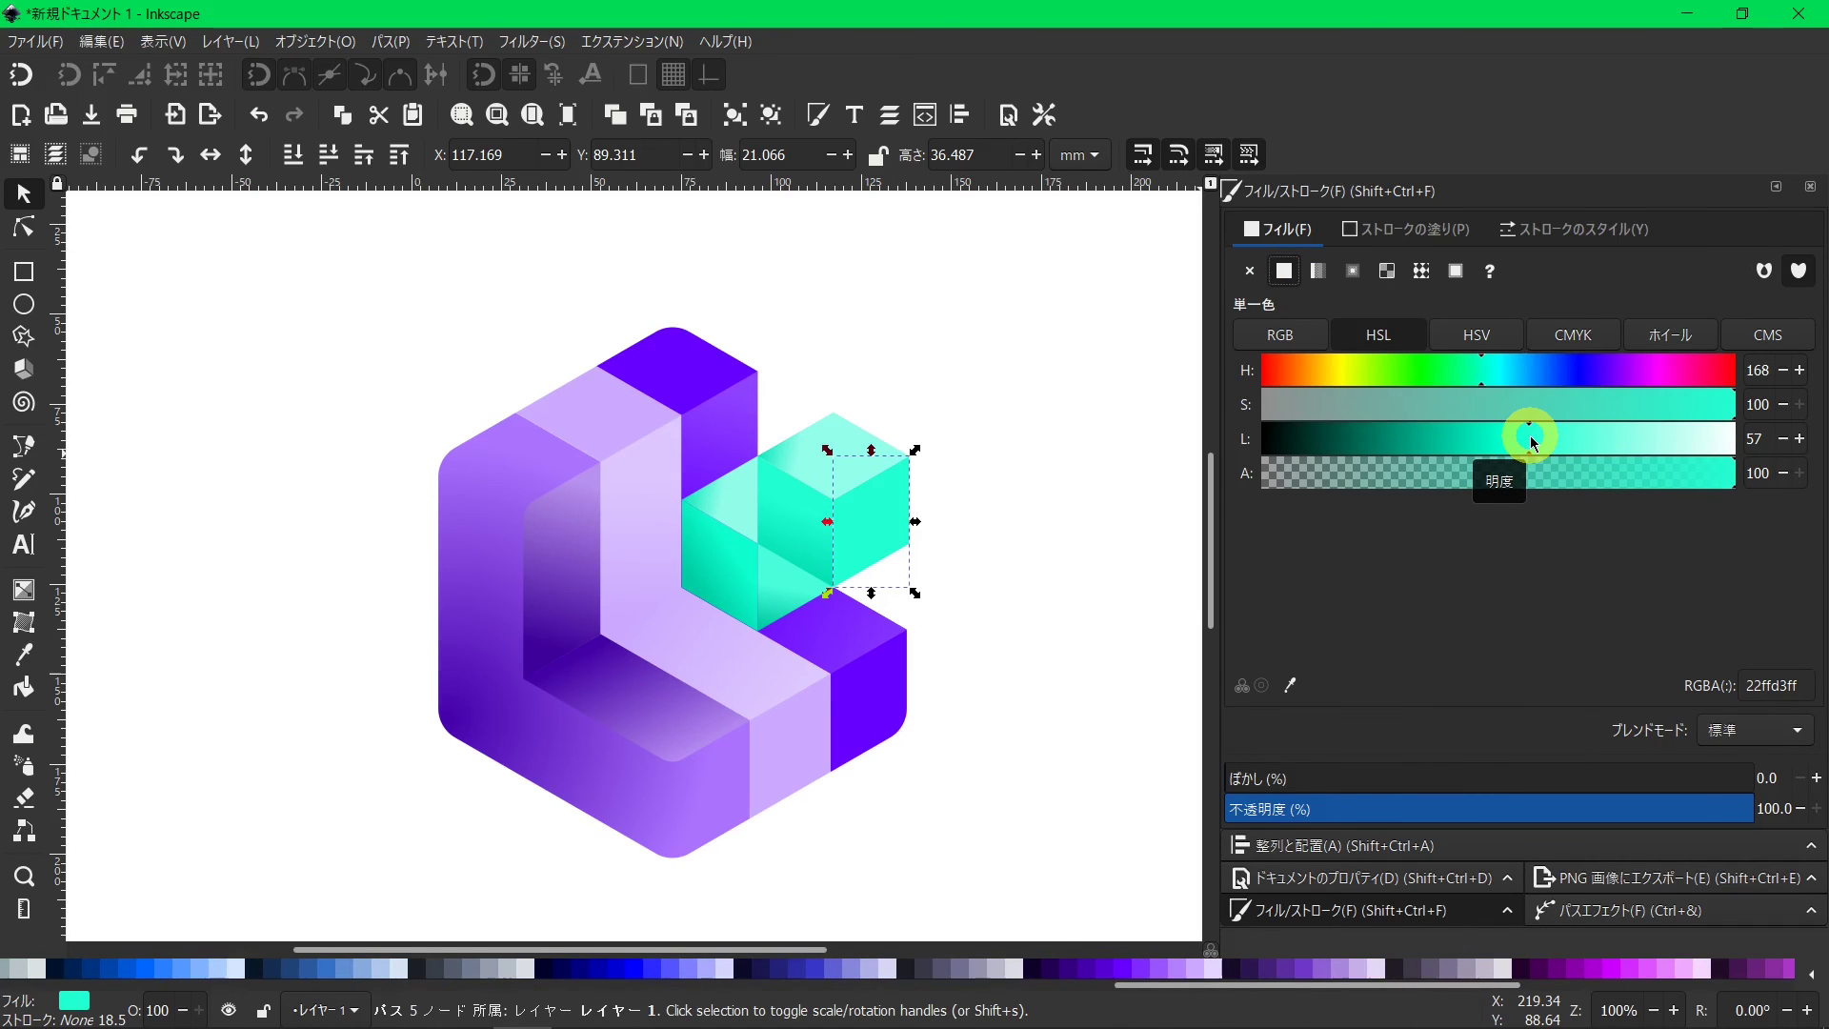
{"action": "left_click", "coordinate": [808, 461]}
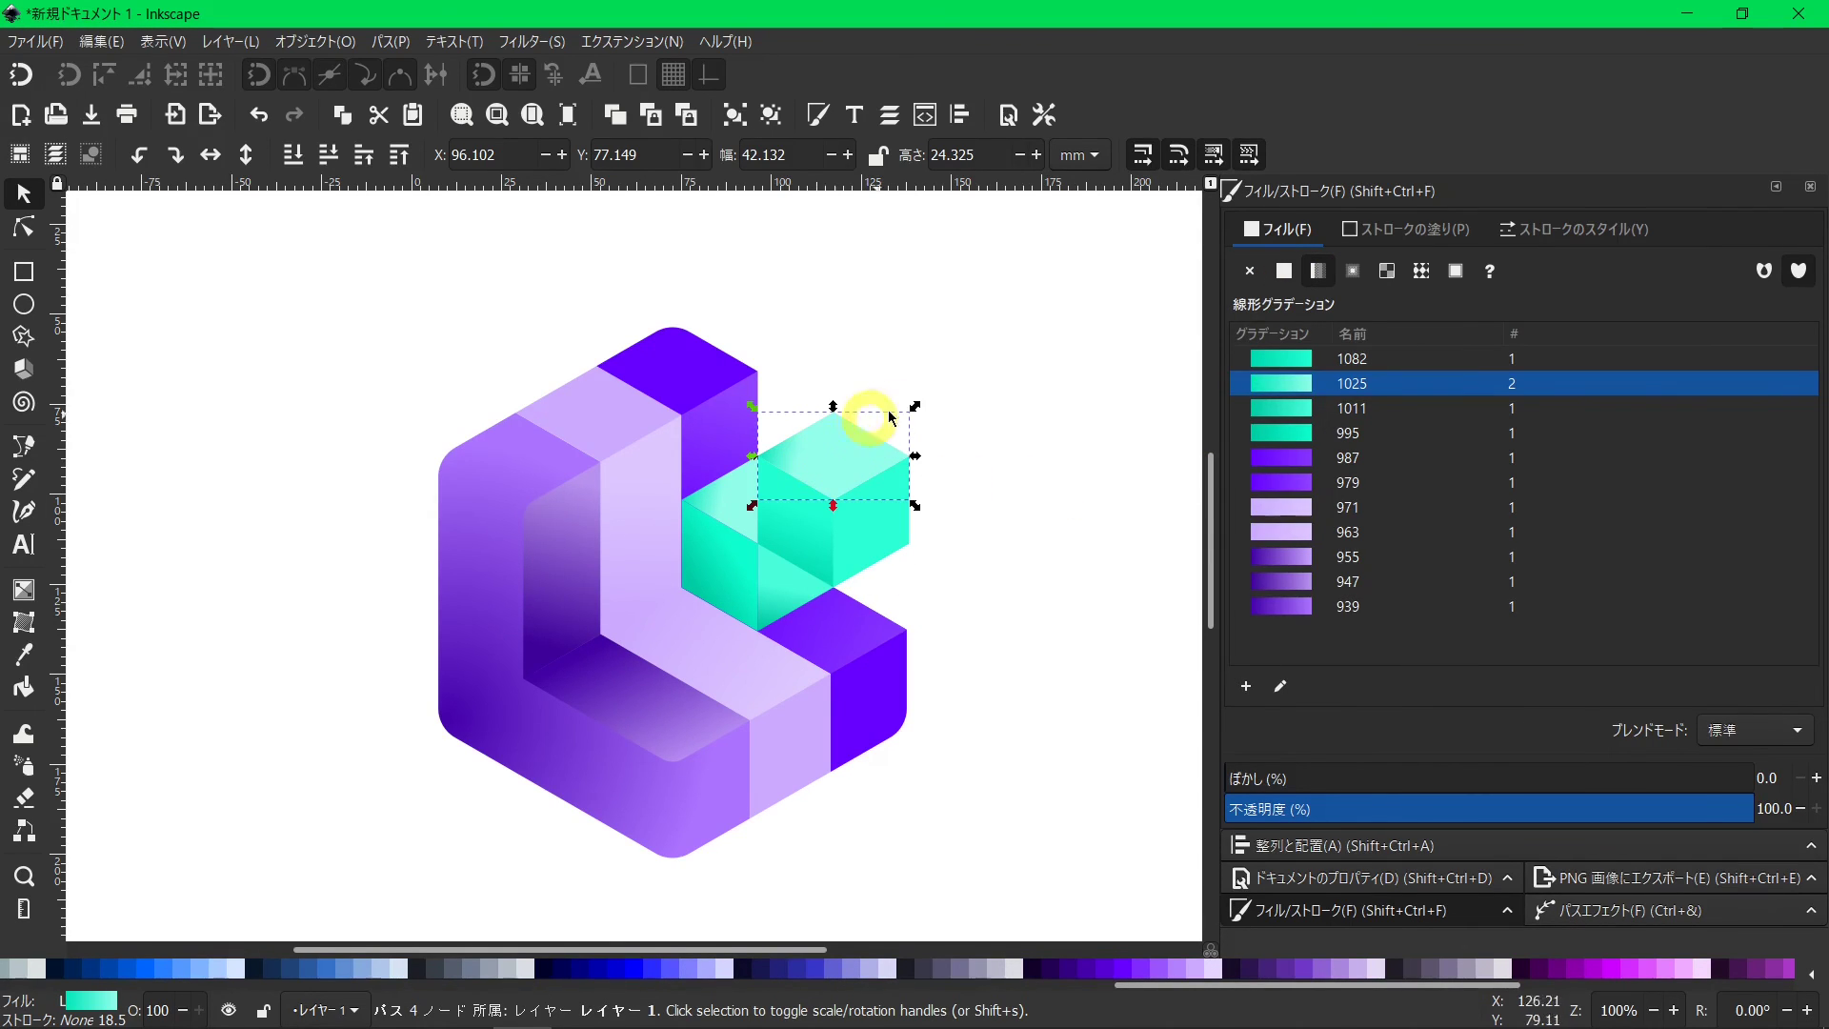
{"action": "left_click", "coordinate": [1284, 272]}
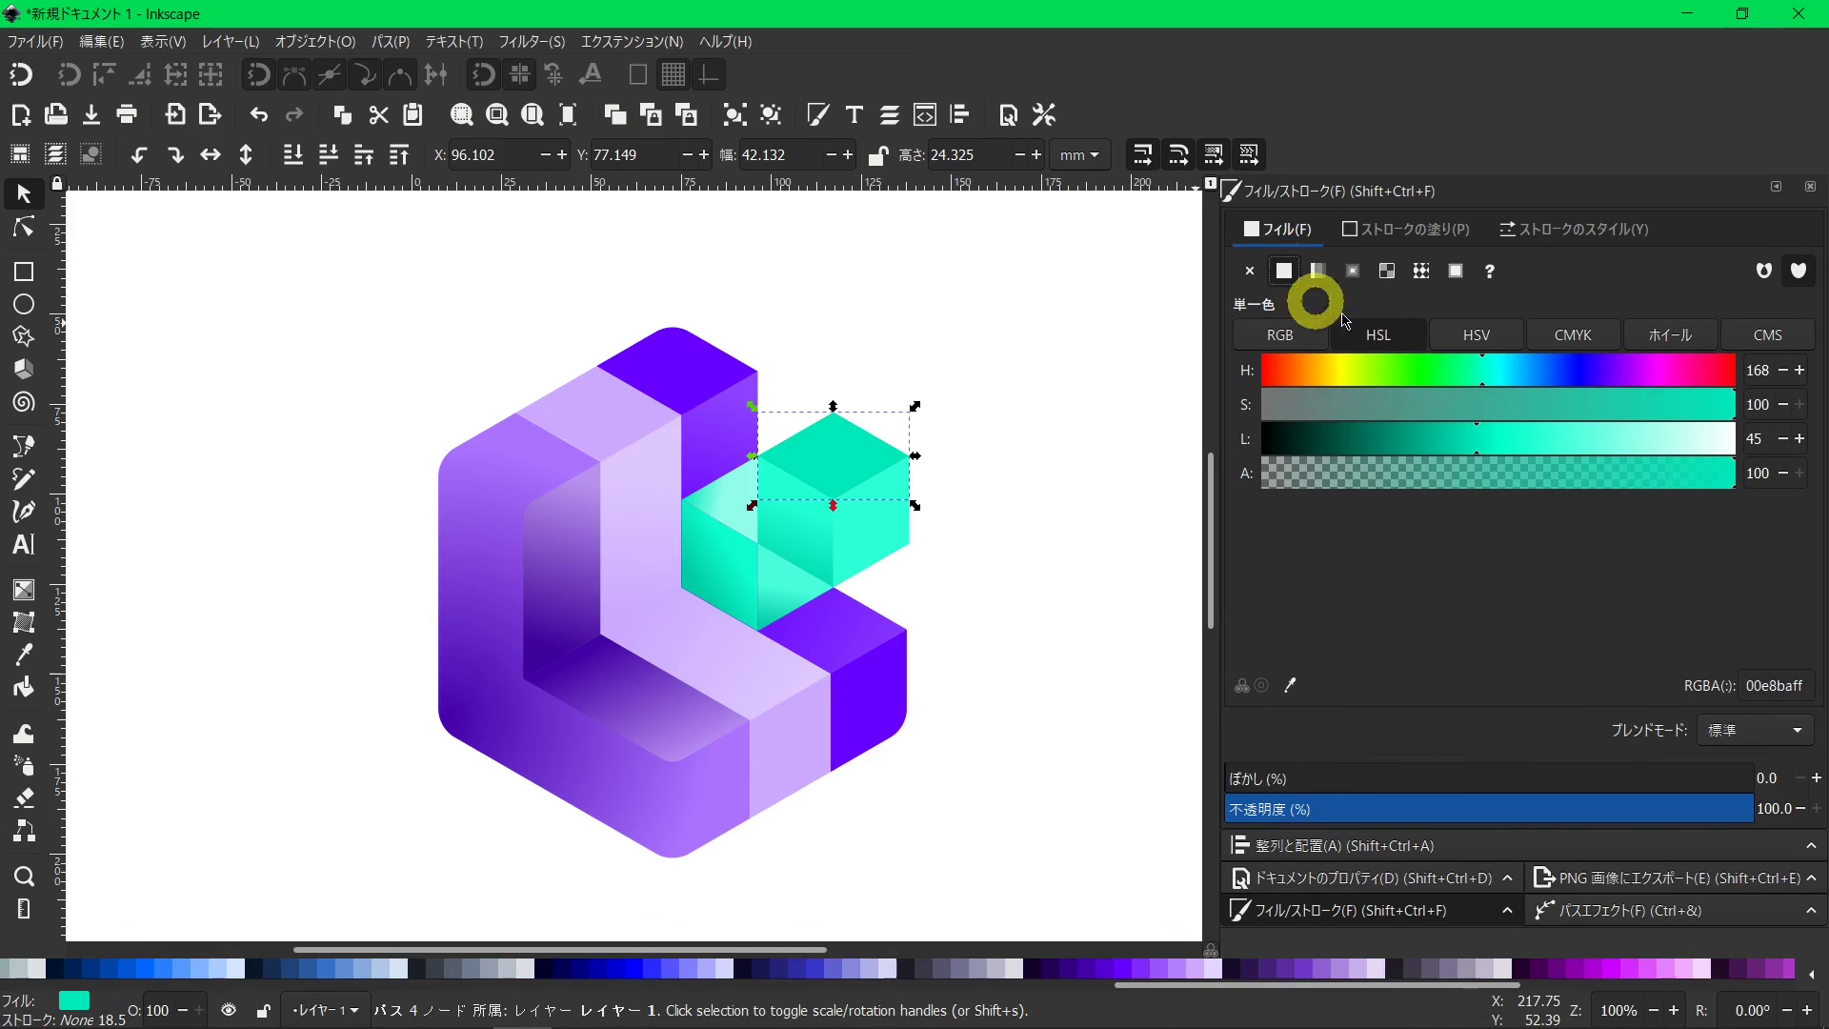
{"action": "left_click", "coordinate": [1634, 439]}
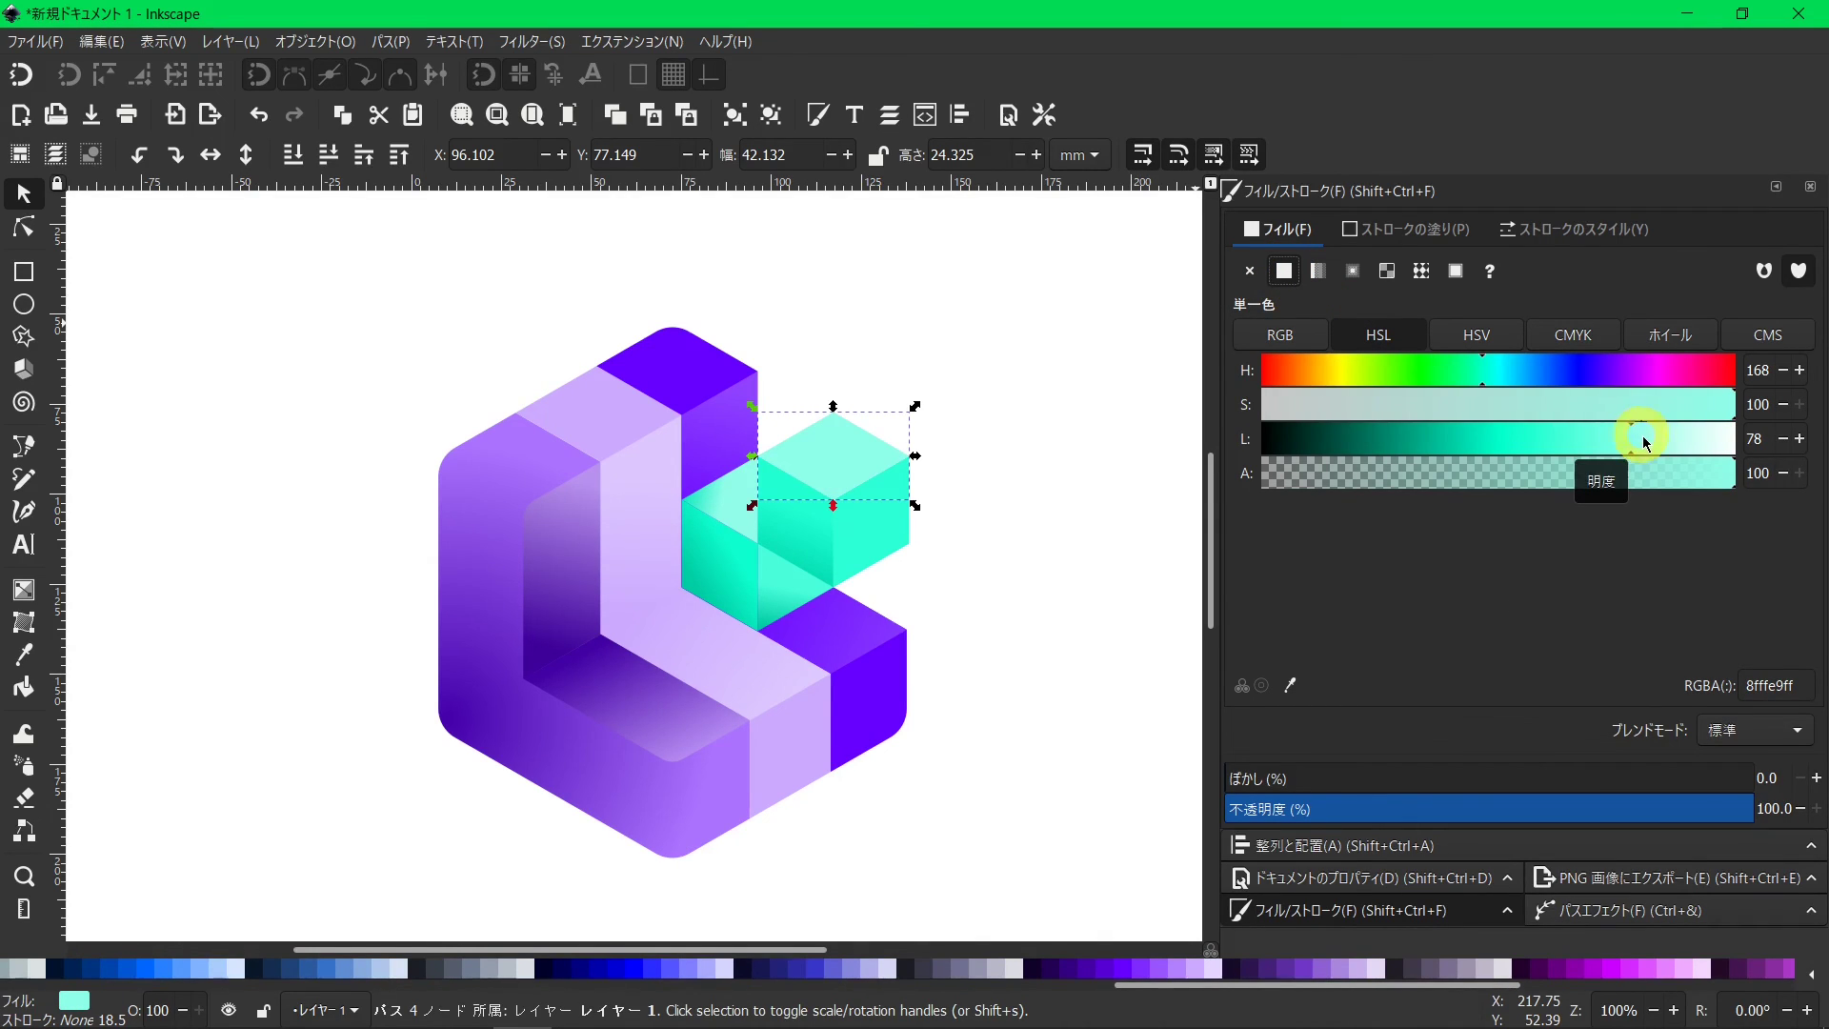
{"action": "left_click_drag", "start_coordinate": [1646, 442], "coordinate": [1652, 444]}
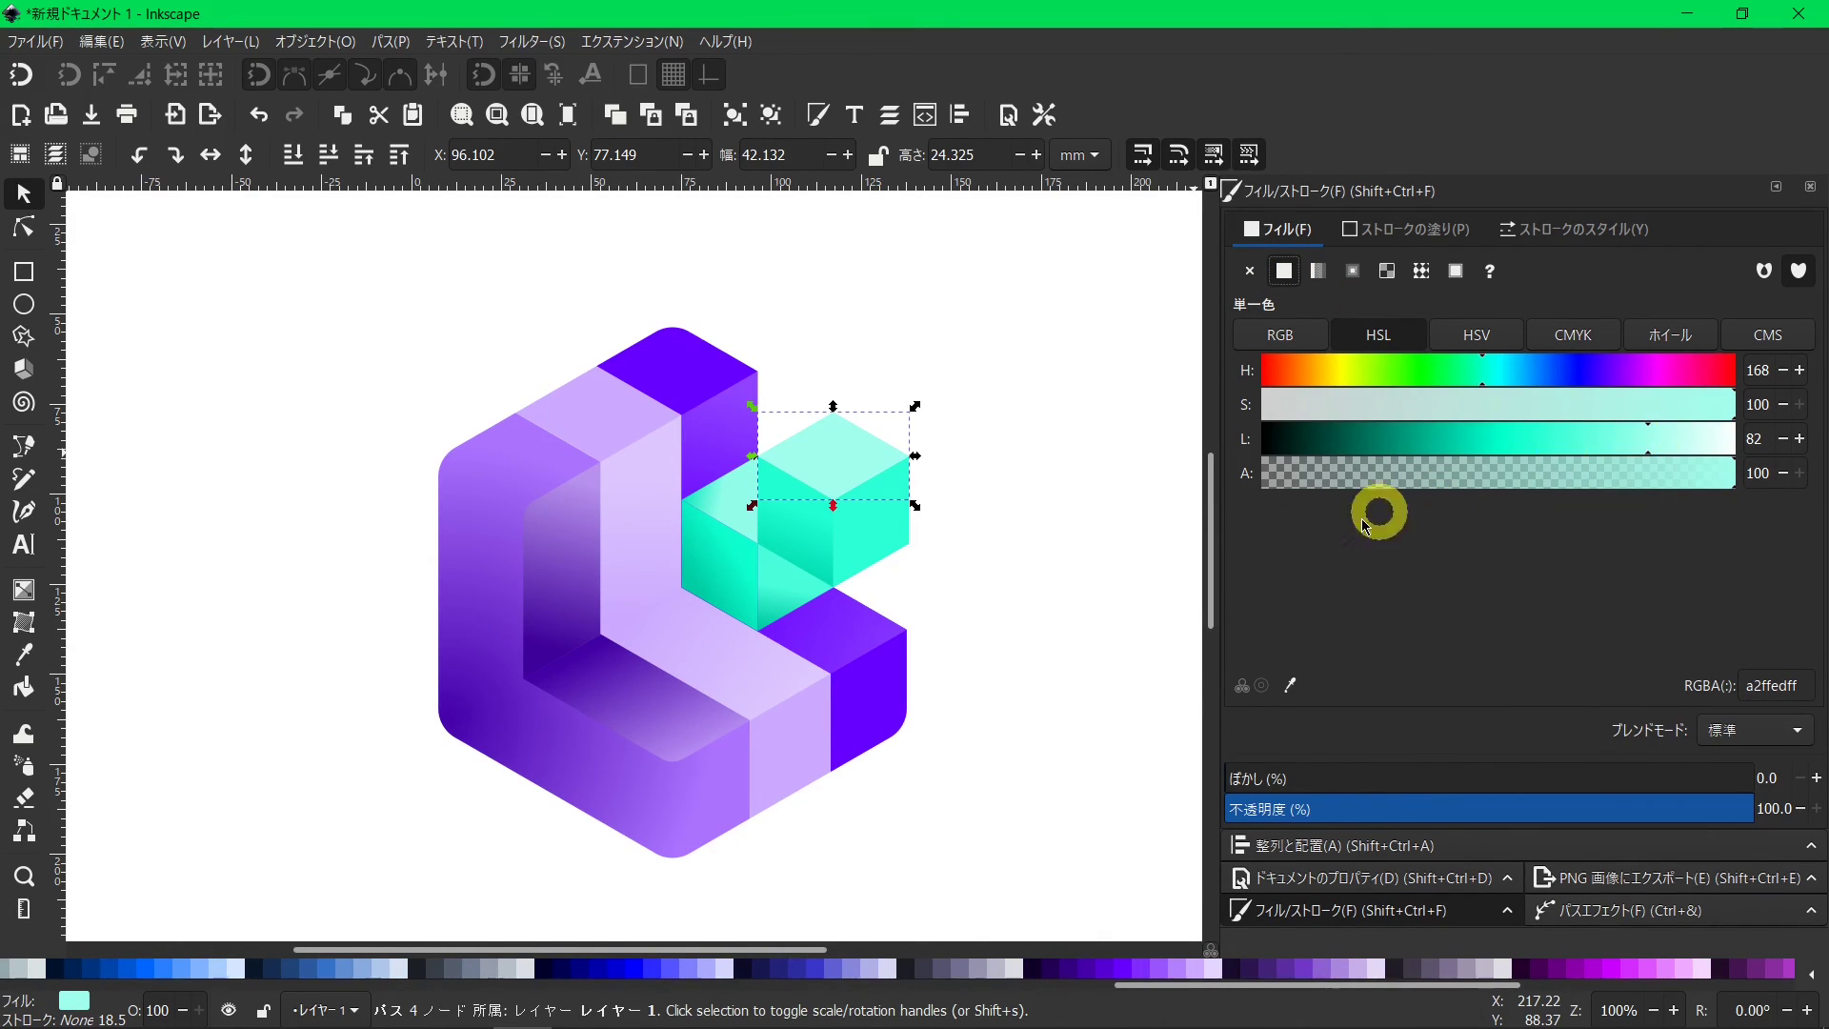
{"action": "left_click", "coordinate": [1009, 600]}
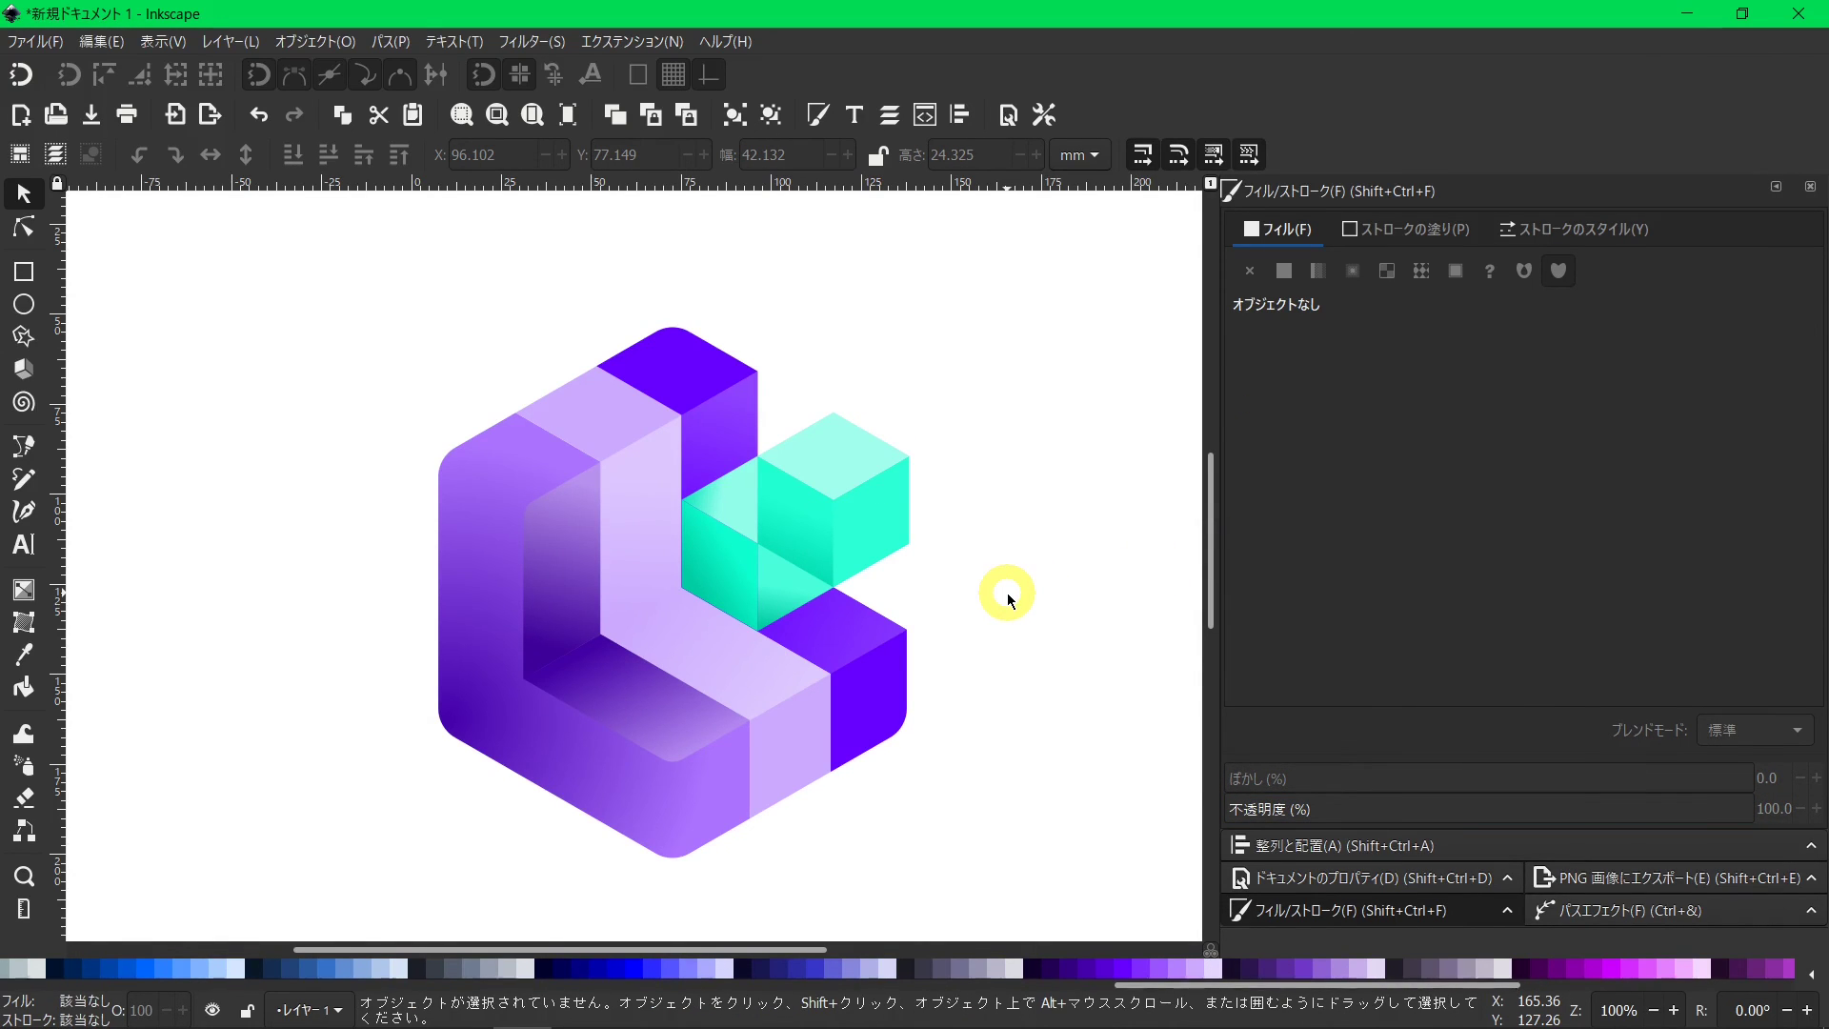
Drag the L's inner purple face gradient handles so it fades diagonally, lavender to deep violet.
{"action": "left_click", "coordinate": [574, 614]}
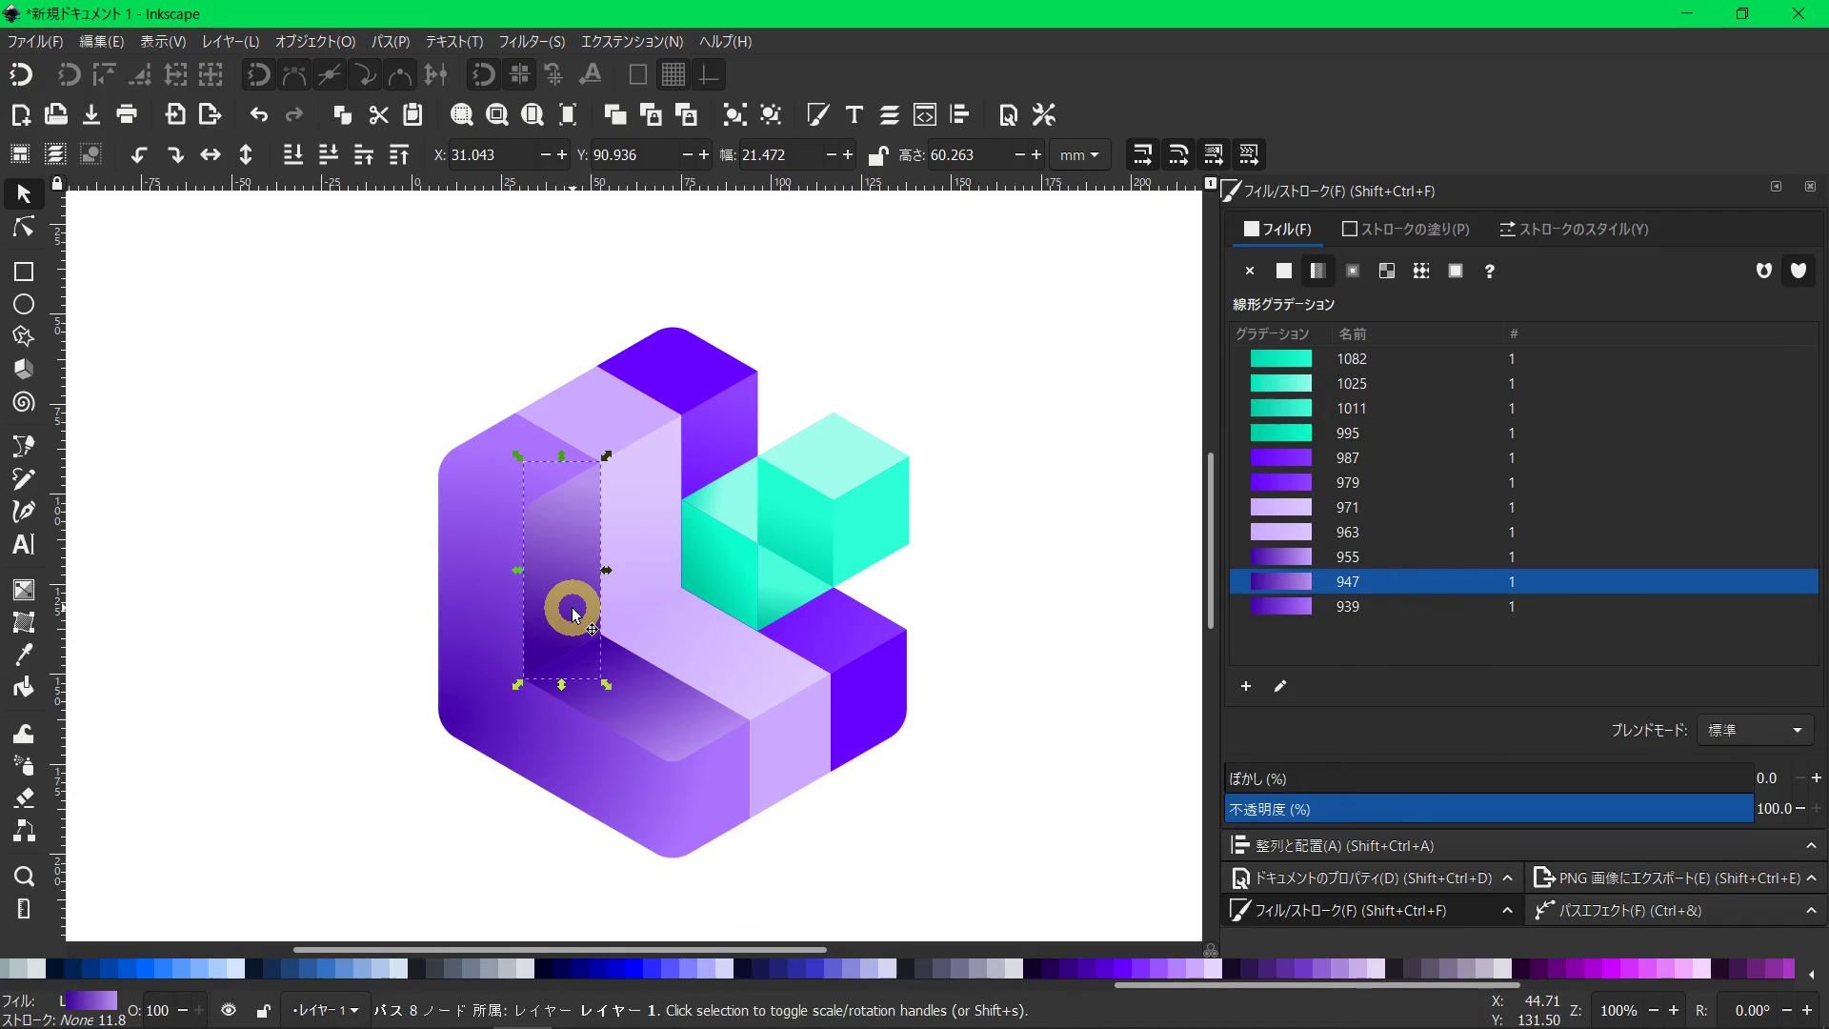
{"action": "left_click", "coordinate": [1279, 686]}
{"action": "left_click", "coordinate": [542, 647]}
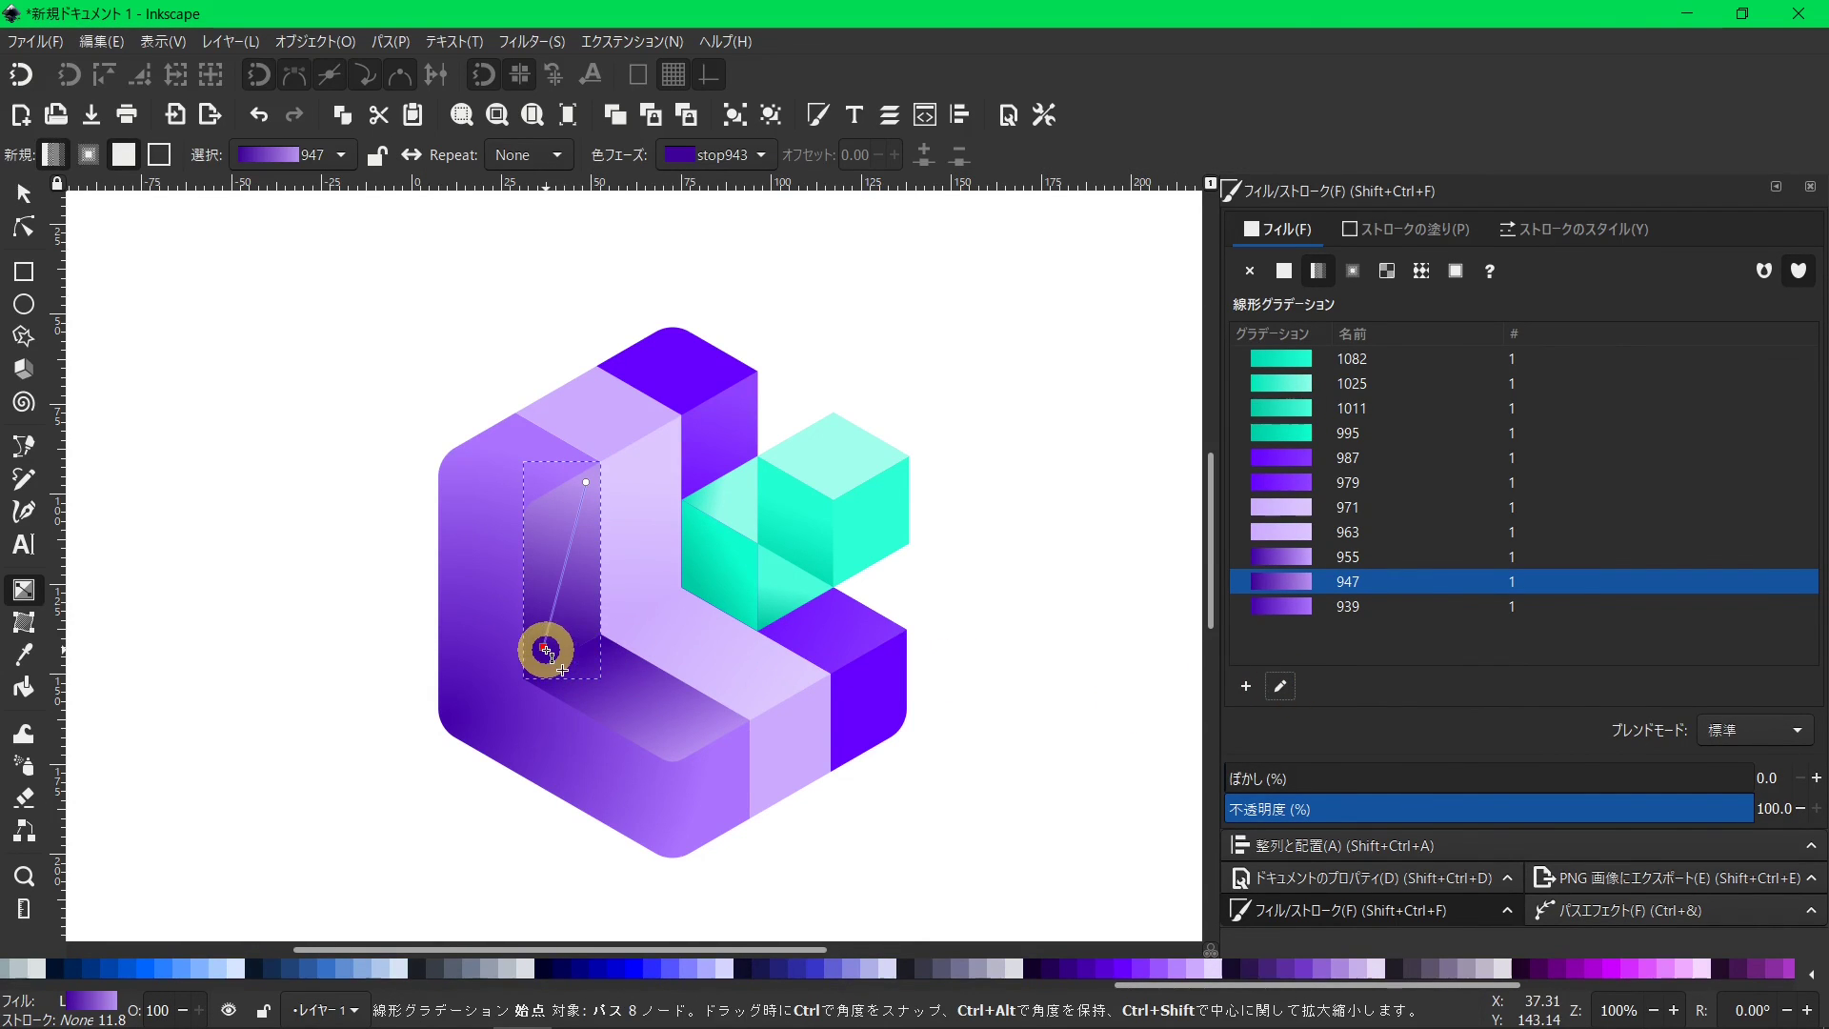
{"action": "left_click", "coordinate": [585, 482]}
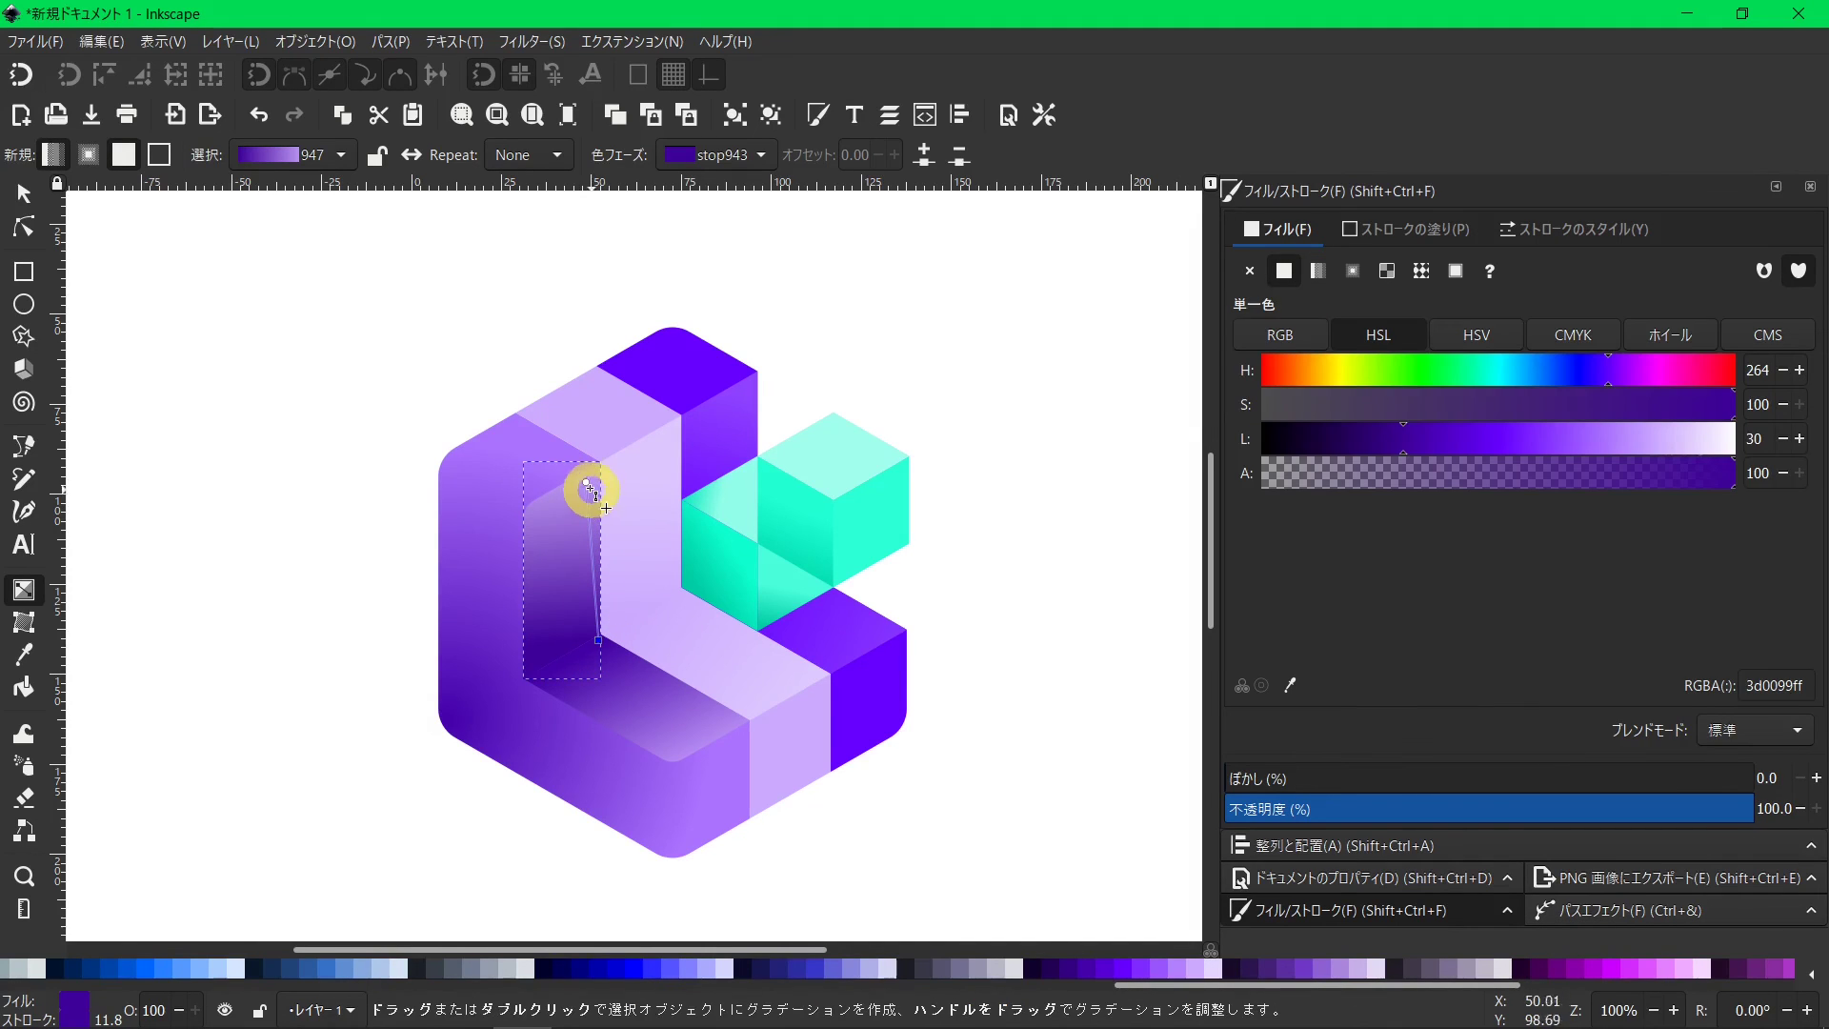
{"action": "mouse_move", "coordinate": [586, 482]}
{"action": "left_mouse_down"}
{"action": "mouse_move", "coordinate": [538, 498]}
{"action": "mouse_move", "coordinate": [549, 538]}
{"action": "mouse_move", "coordinate": [537, 526]}
{"action": "left_mouse_up"}
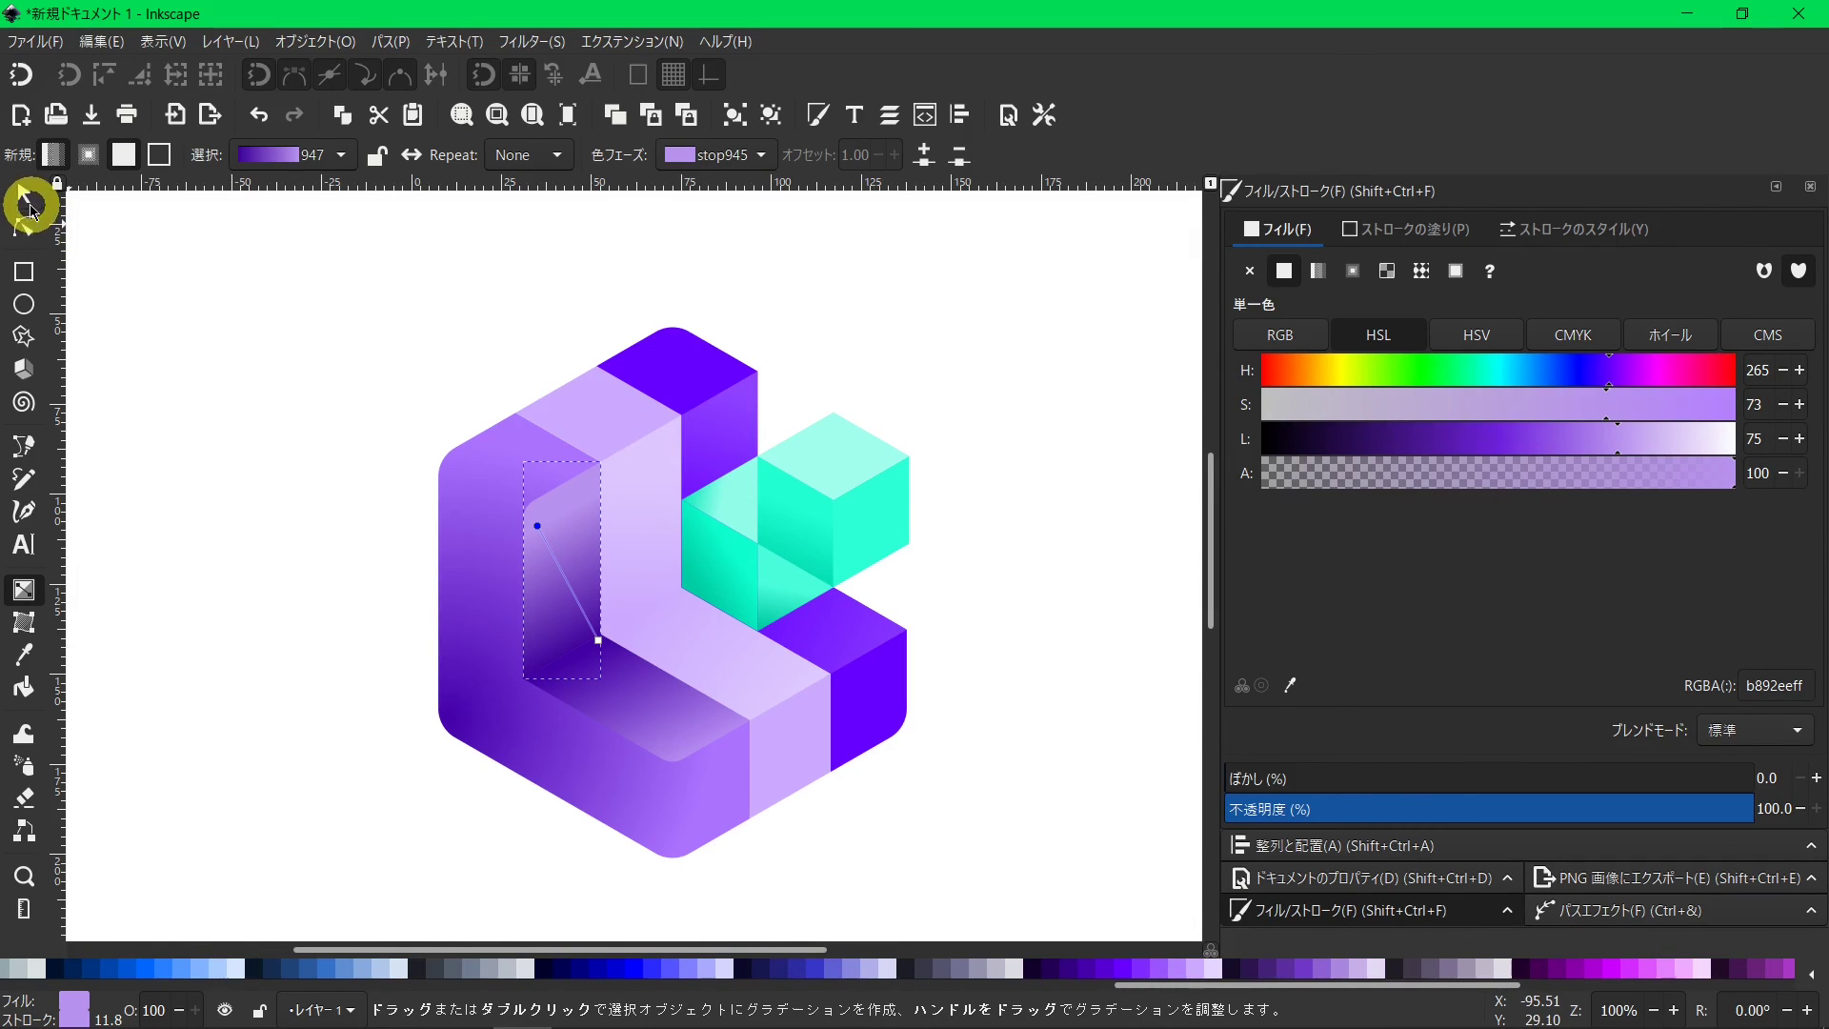
{"action": "left_click", "coordinate": [23, 199]}
Lower the teal cube group one step in the stacking order.
{"action": "left_click", "coordinate": [952, 645]}
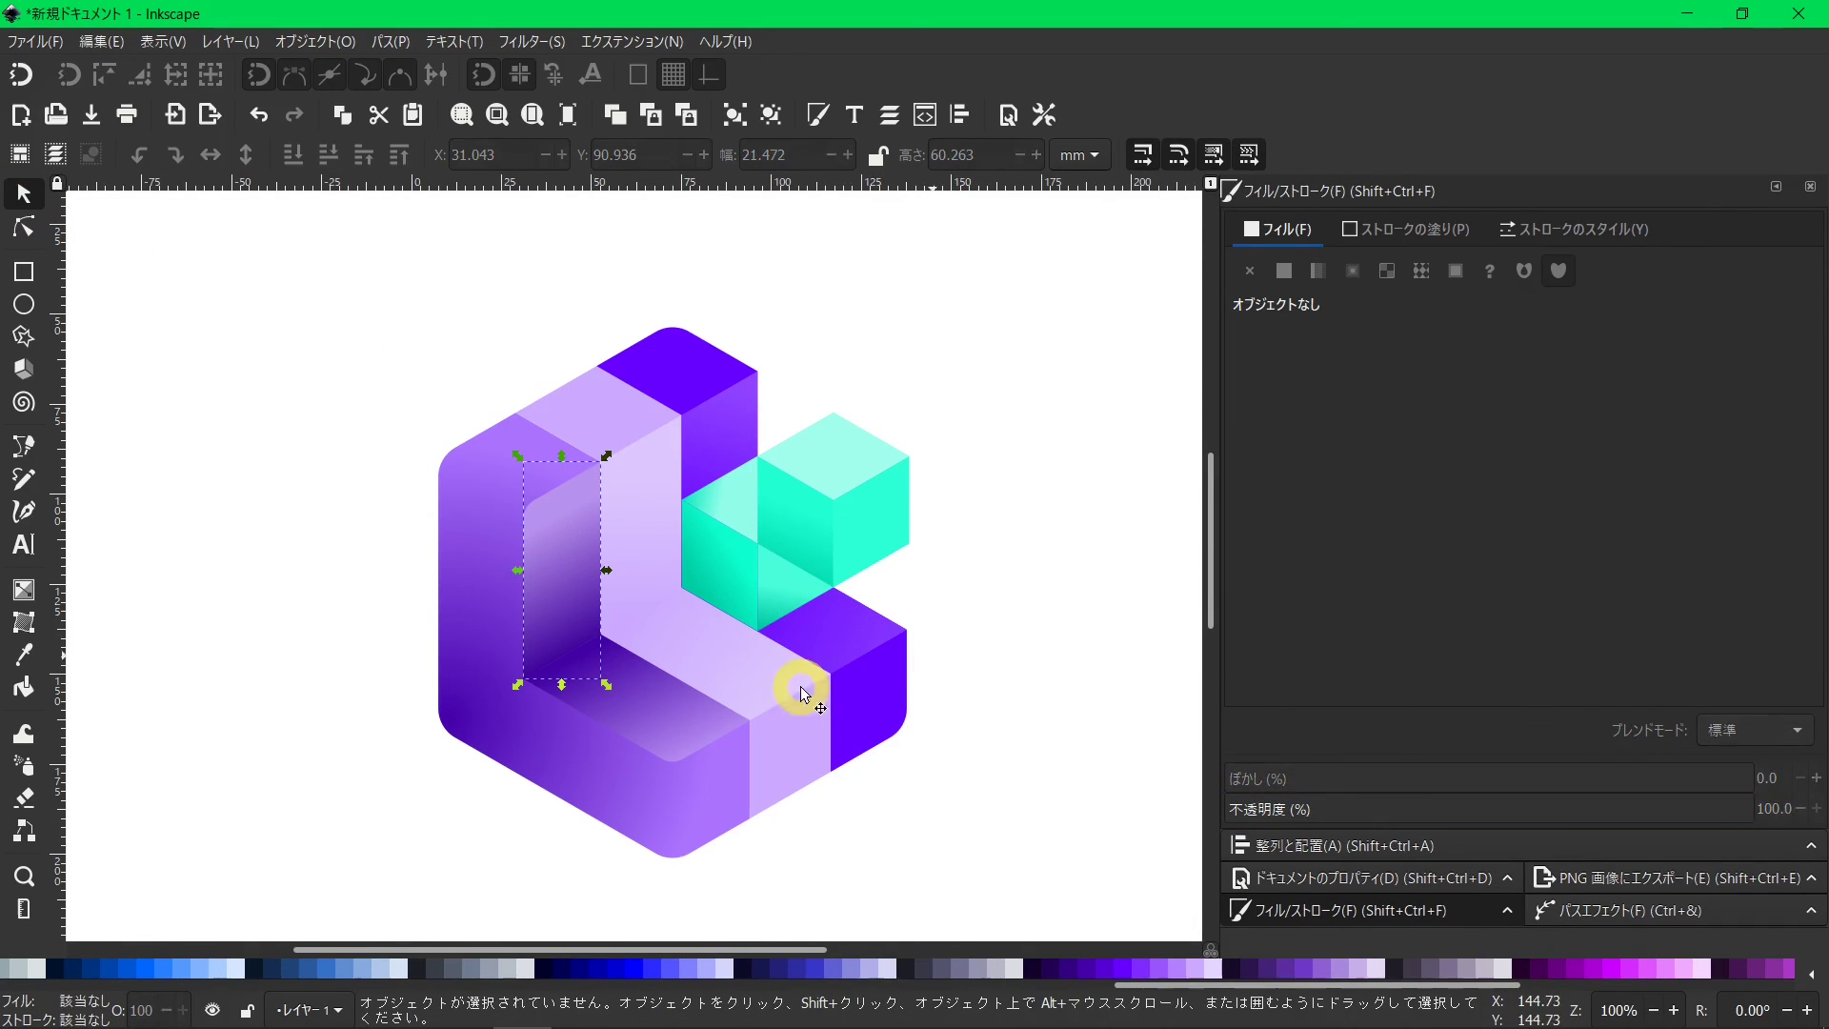
{"action": "scroll", "coordinate": [778, 686], "scroll_direction": "up", "scroll_amount": 1, "text": "ctrl"}
{"action": "scroll", "coordinate": [779, 681], "scroll_direction": "up", "scroll_amount": 1, "text": "ctrl"}
{"action": "scroll", "coordinate": [779, 681], "scroll_direction": "up", "scroll_amount": 1, "text": "ctrl"}
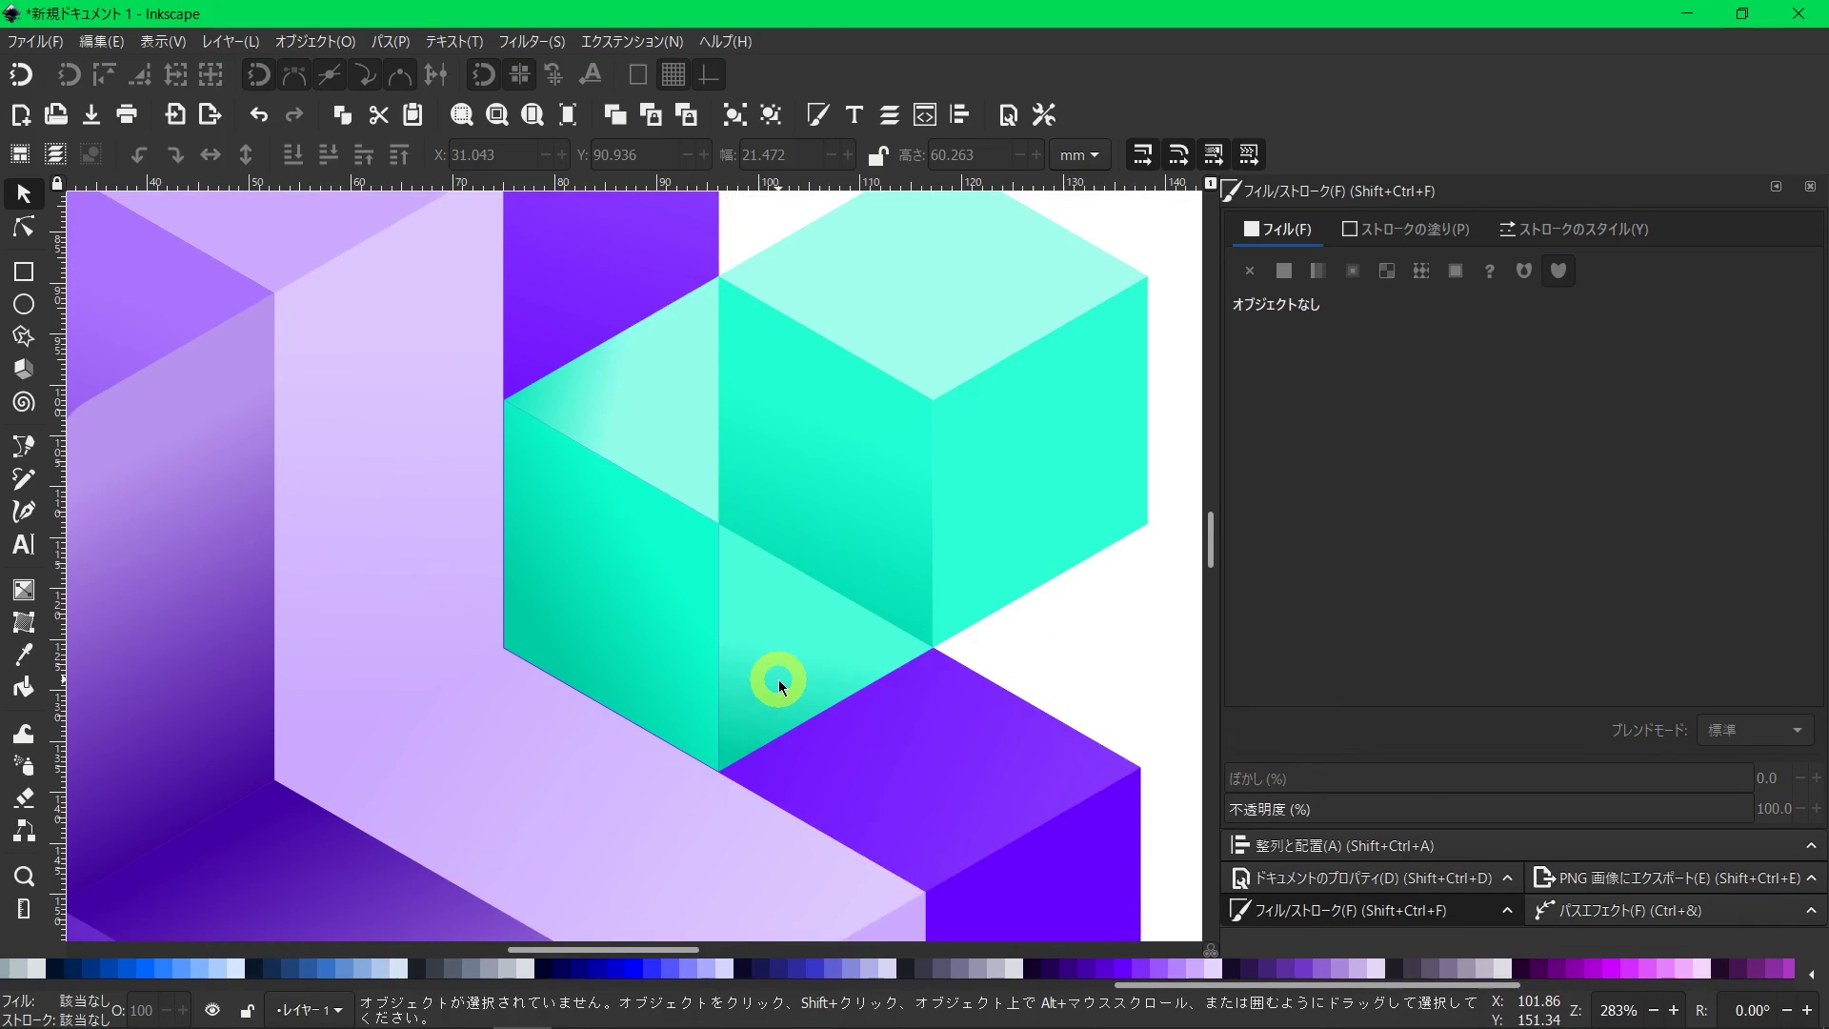
{"action": "left_click", "coordinate": [768, 674]}
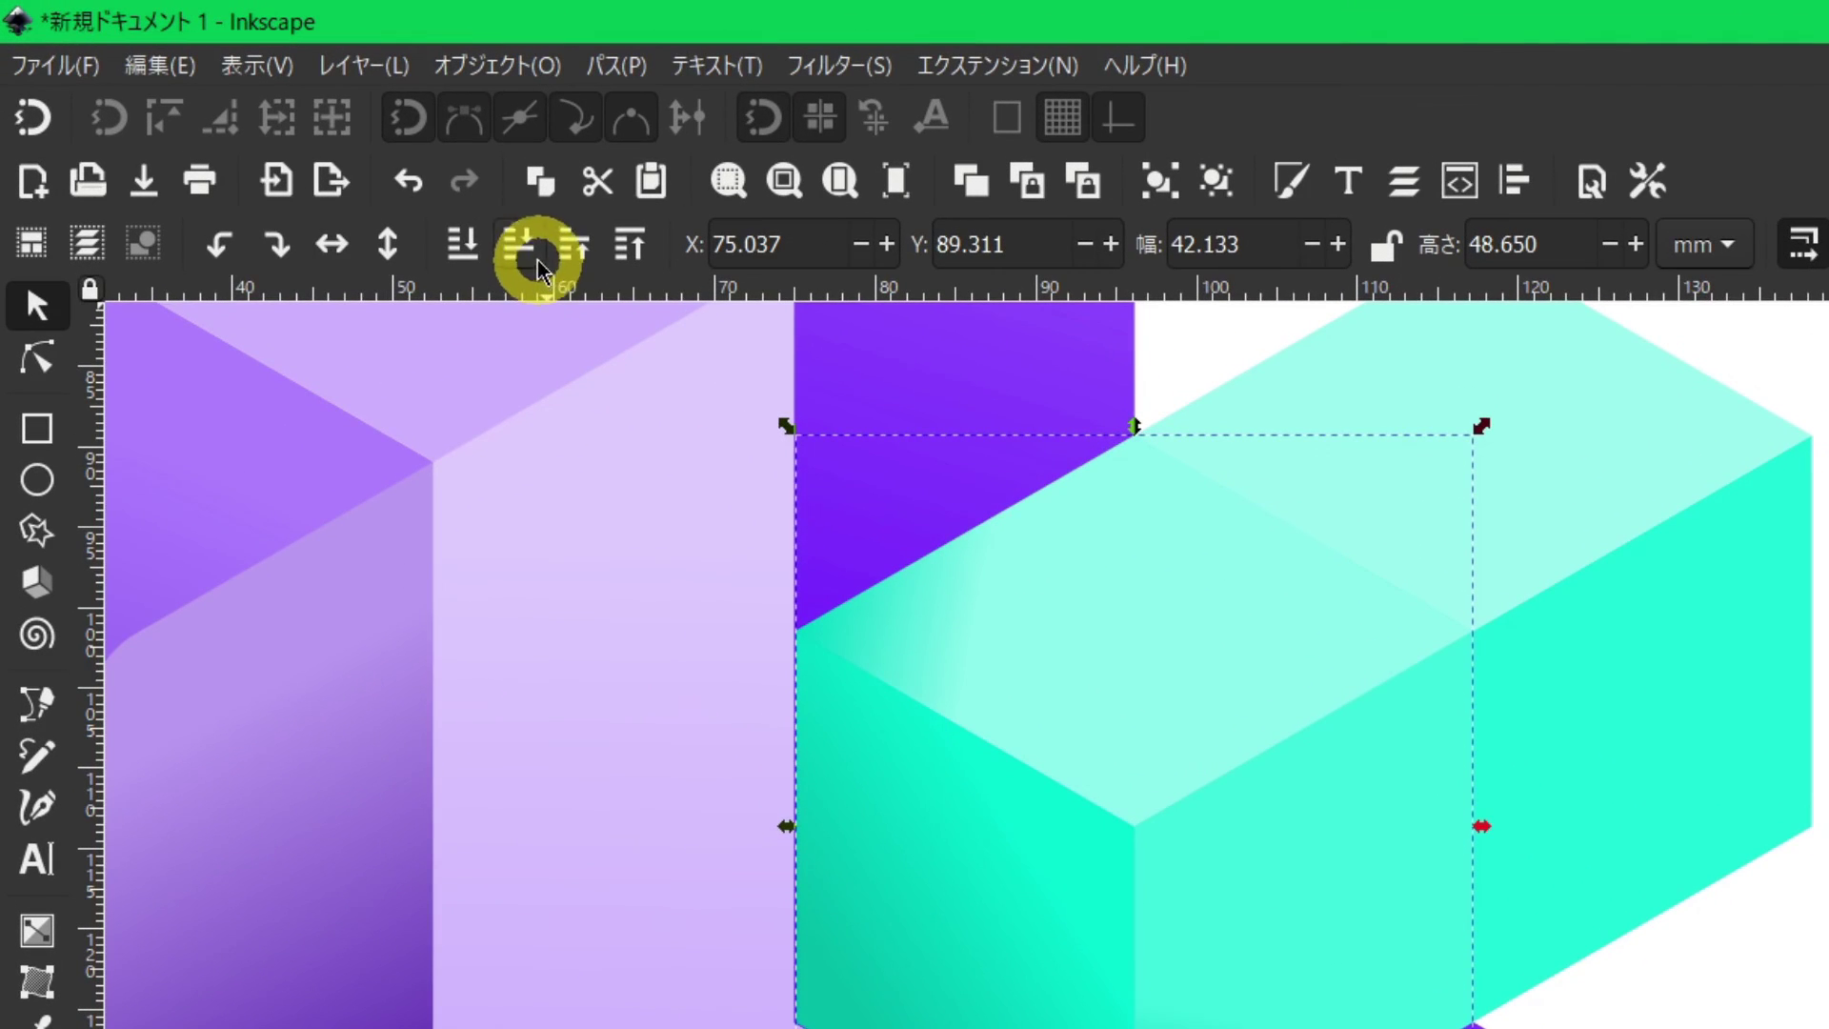
{"action": "left_click", "coordinate": [474, 225]}
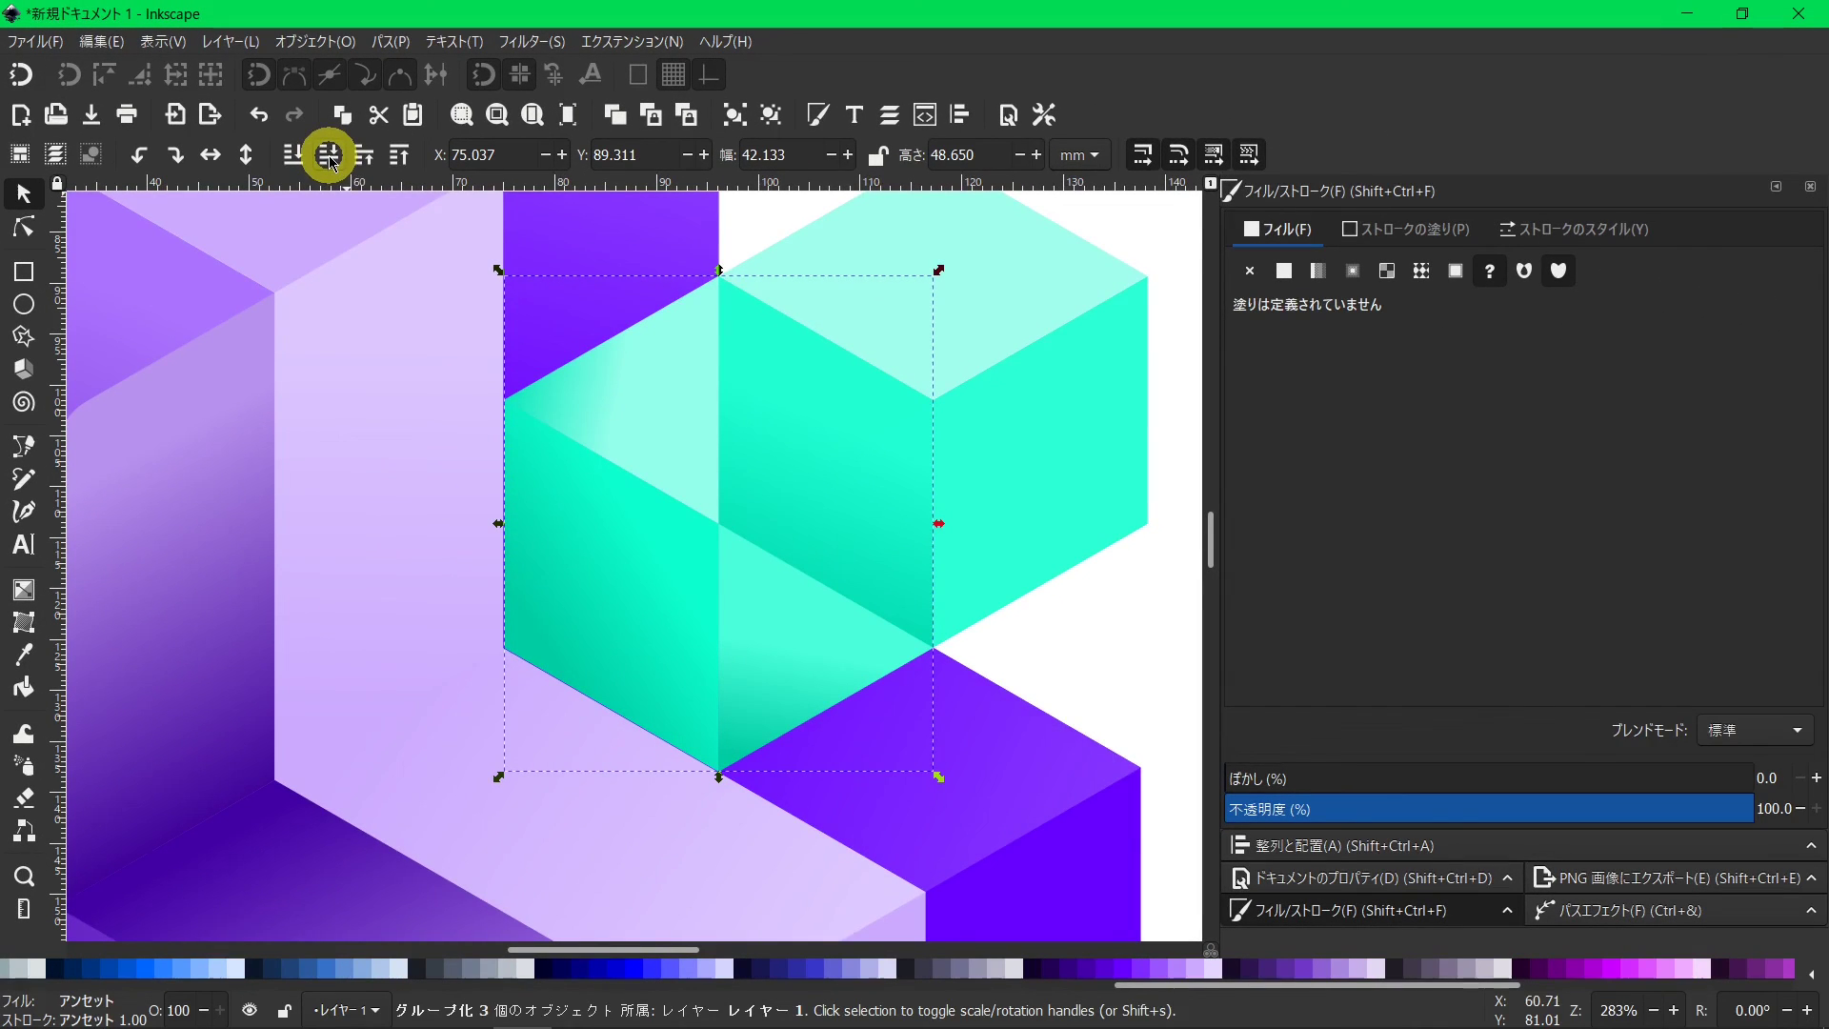
Select all 14 logo parts and group them into a single logo.
{"action": "left_click", "coordinate": [953, 912]}
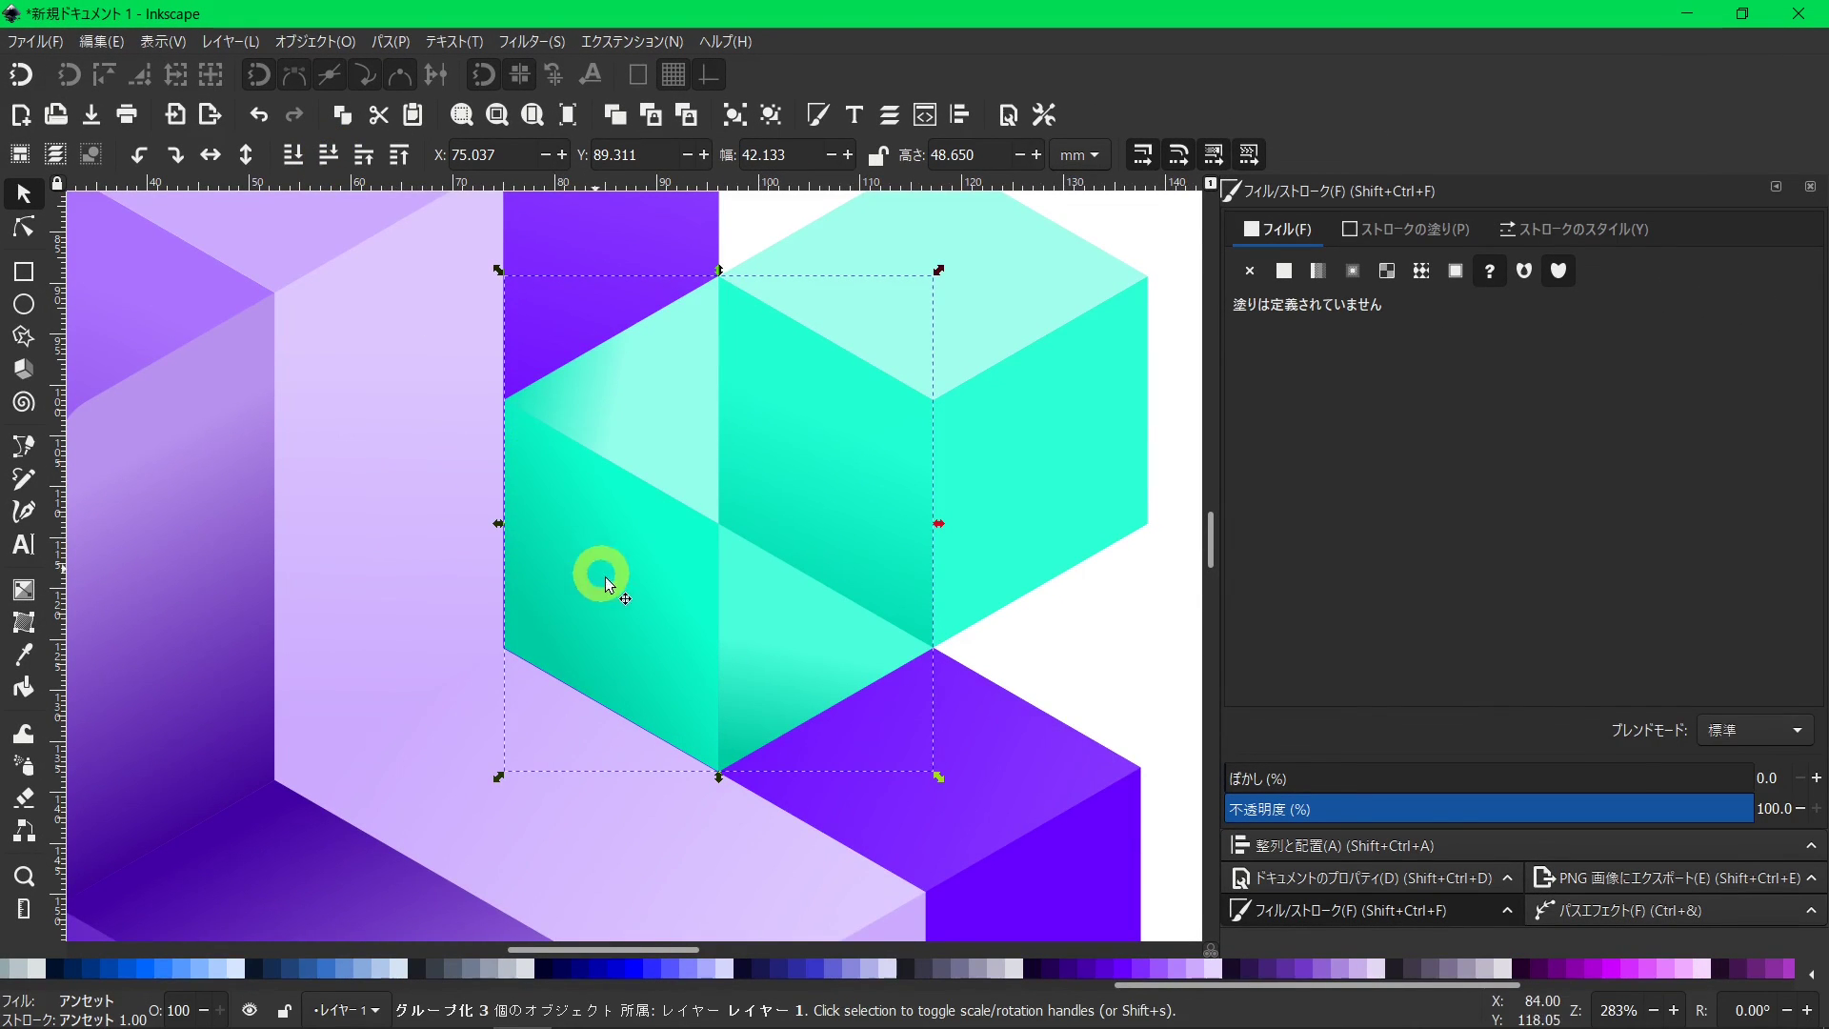
{"action": "scroll", "coordinate": [607, 584], "scroll_direction": "down", "scroll_amount": 3, "text": "ctrl"}
{"action": "left_click", "coordinate": [956, 695]}
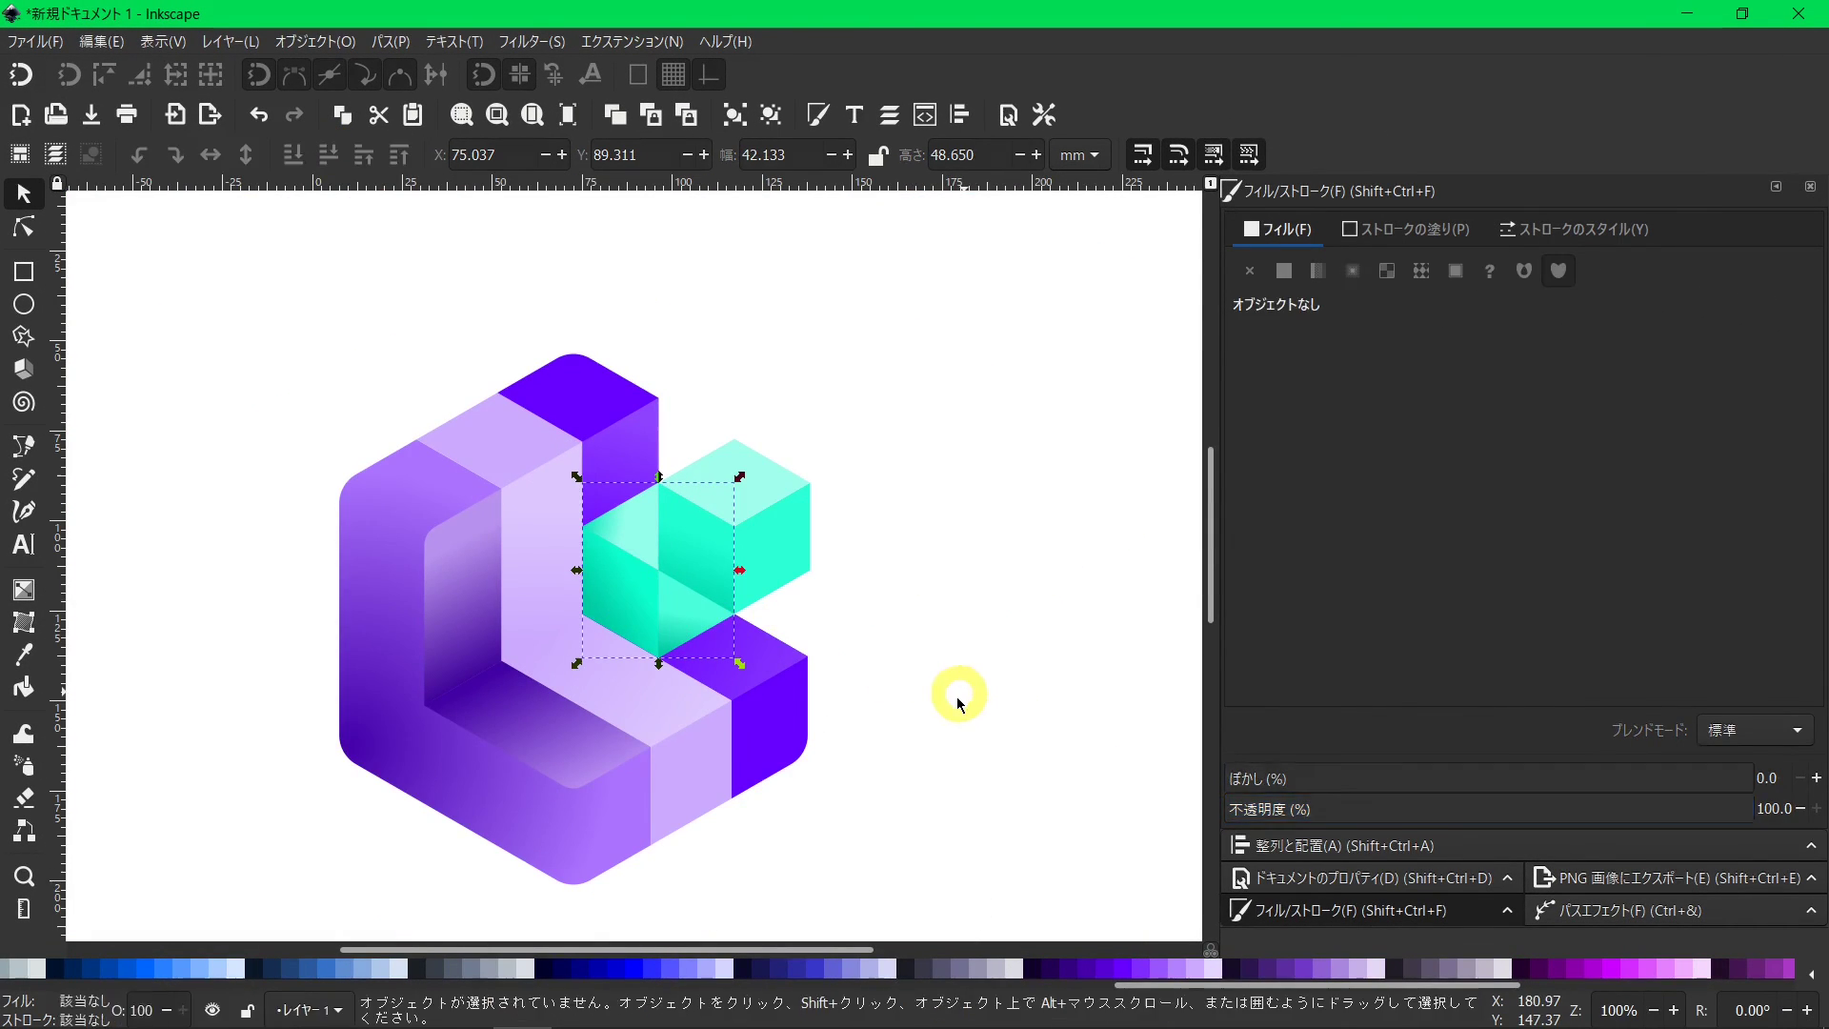
{"action": "left_click_drag", "start_coordinate": [970, 871], "coordinate": [274, 310]}
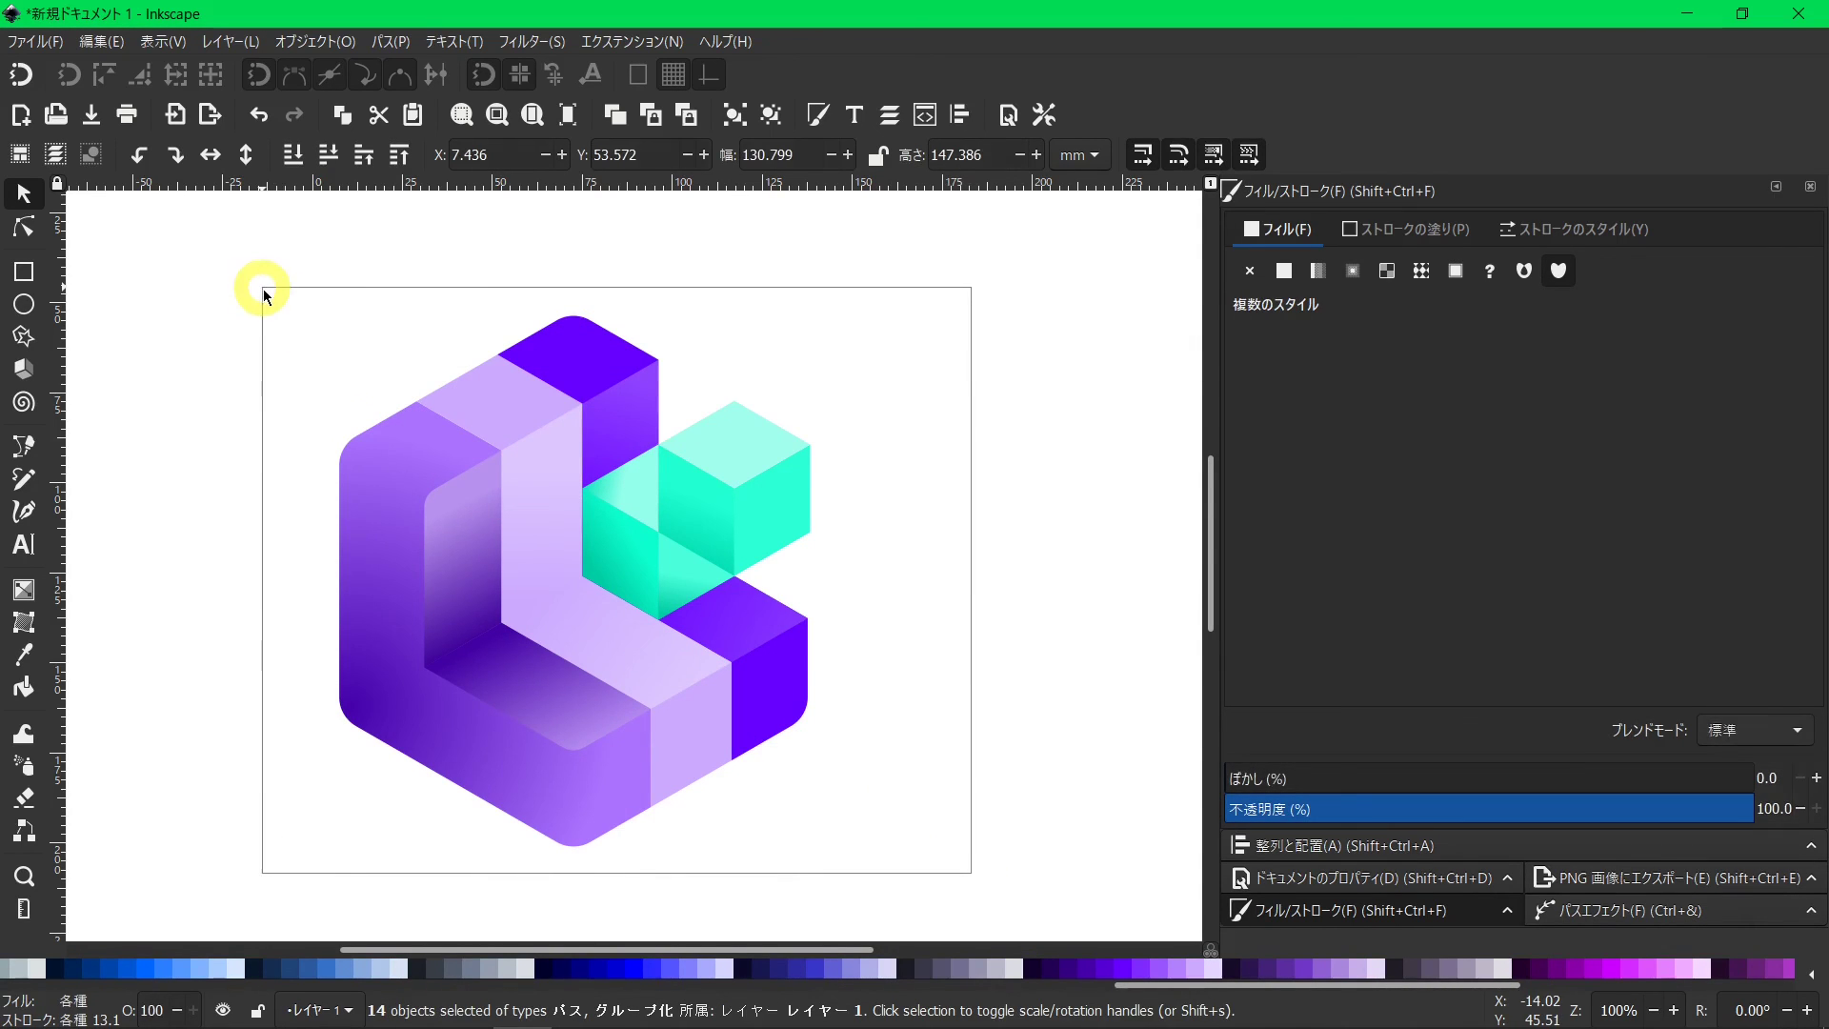
{"action": "left_click", "coordinate": [735, 117]}
{"action": "scroll", "coordinate": [885, 545], "scroll_direction": "down", "scroll_amount": 1}
{"action": "left_click", "coordinate": [956, 616]}
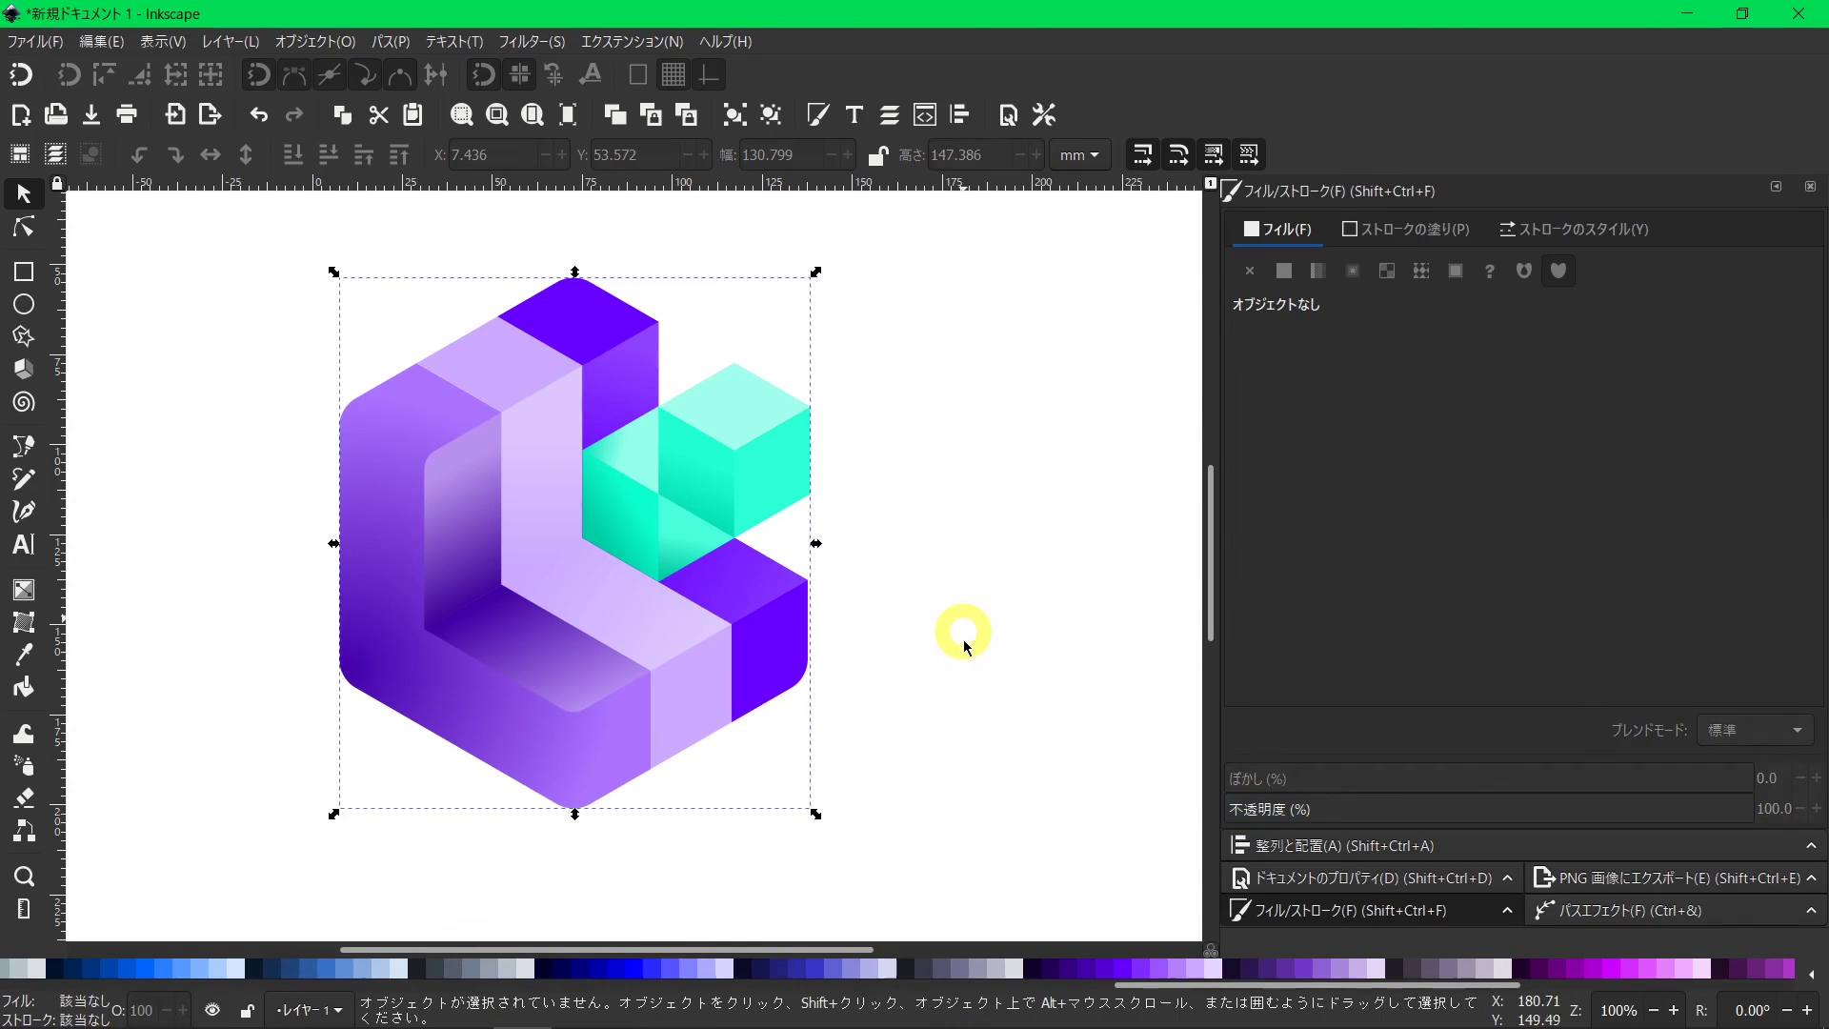